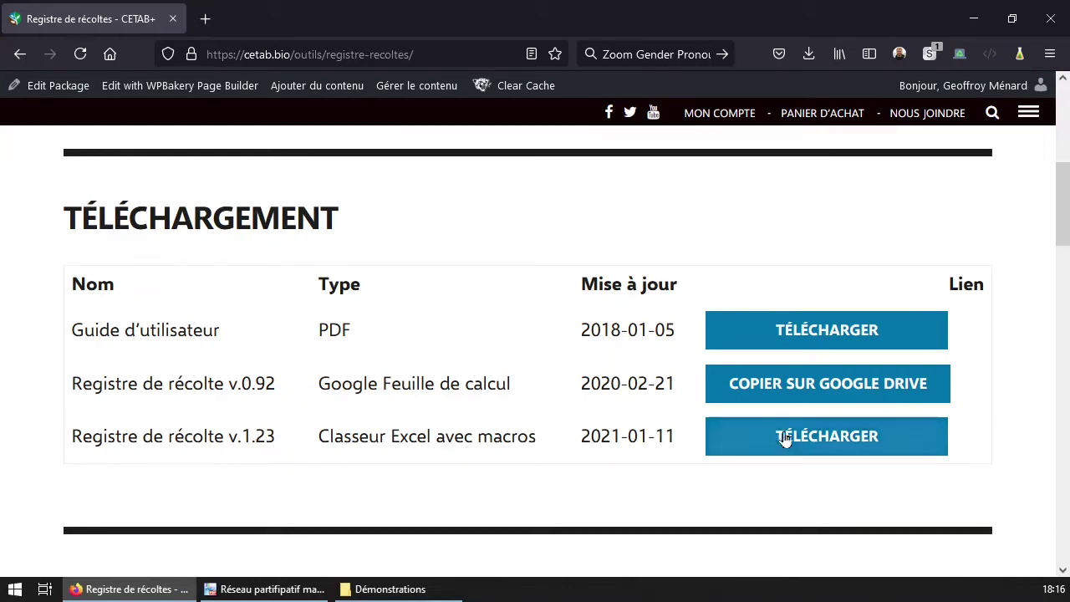
Download the Registre de récolte v.1.23 Excel workbook with macros, saving the file, and check it in the downloads list
left_click(851, 441)
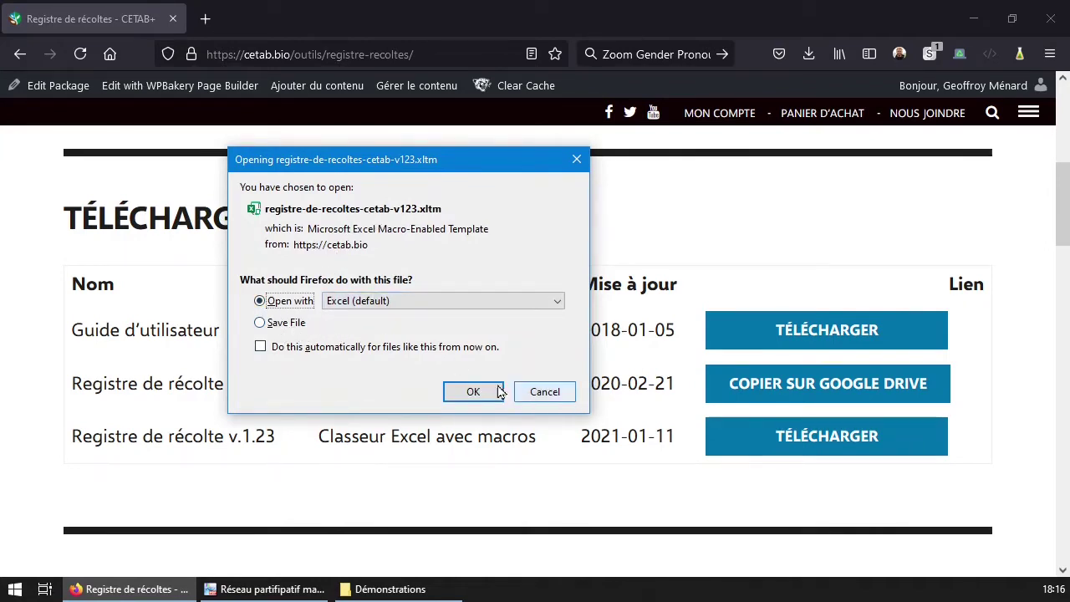
left_click(283, 324)
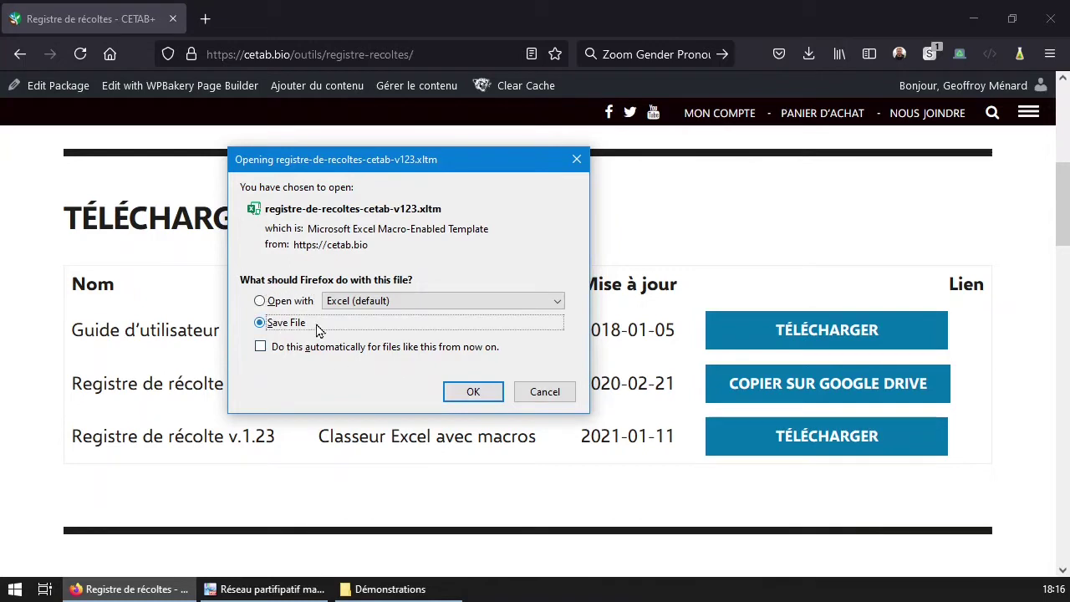
left_click(473, 393)
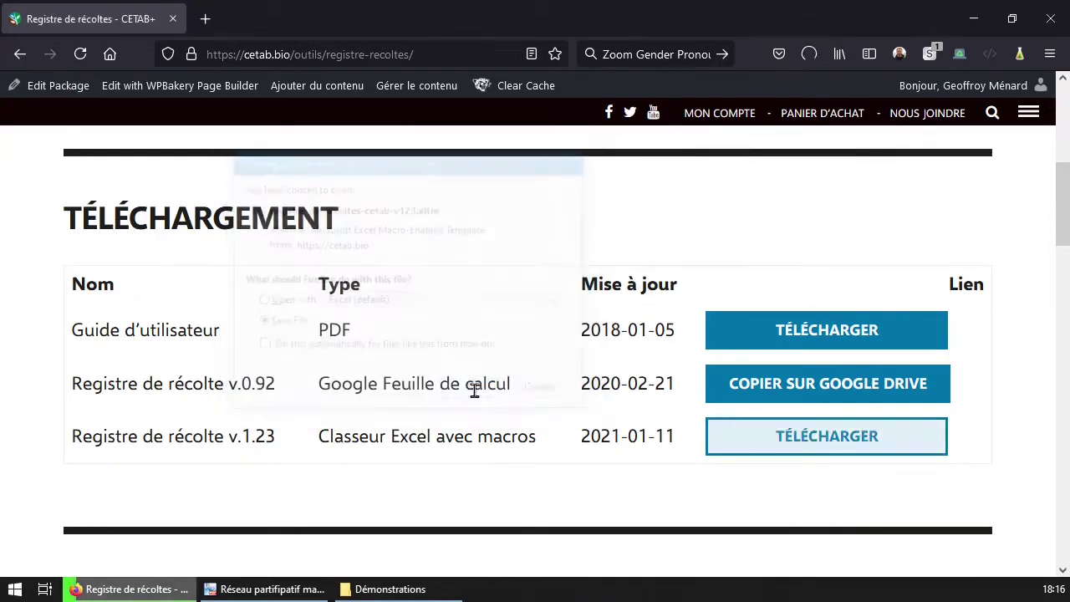
left_click(817, 65)
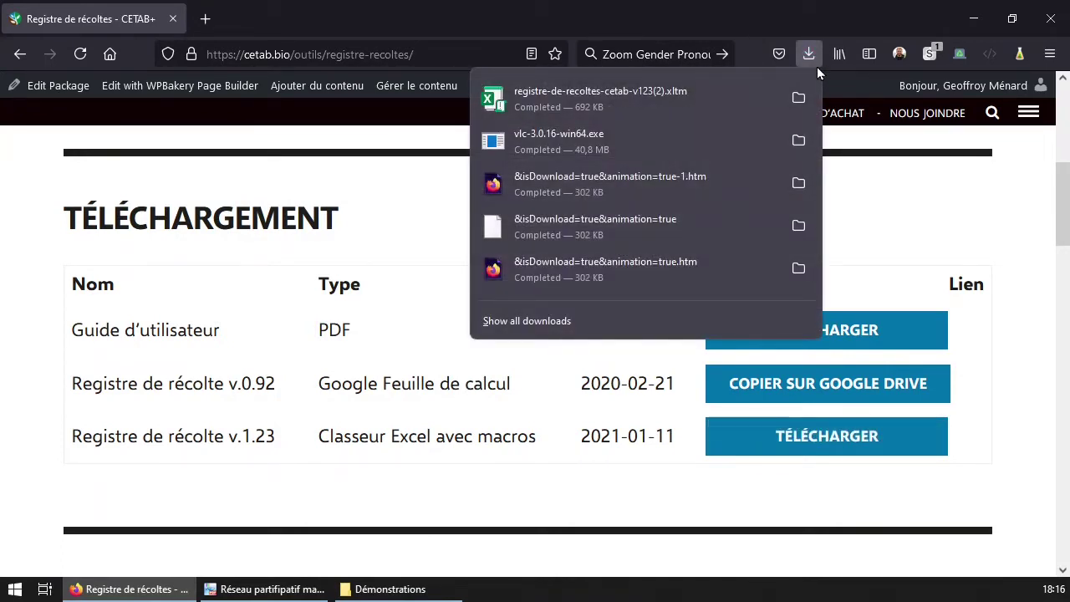
left_click(682, 96)
Open the template Registre de récoltes CETAB v1.24.xltm from the Téléchargements folder inside Démonstrations
left_click(422, 588)
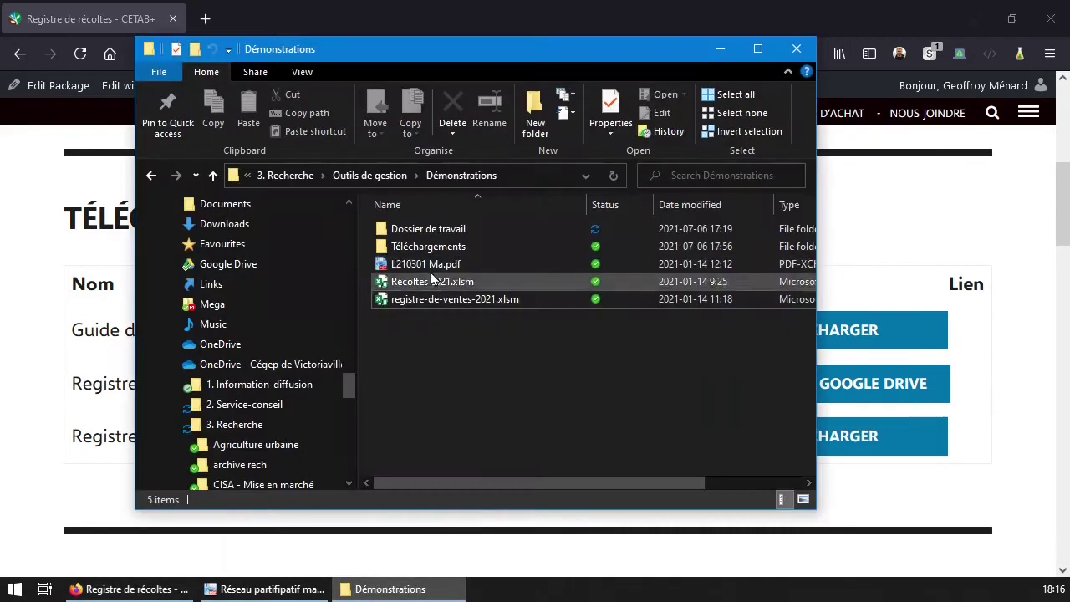
double_click(452, 246)
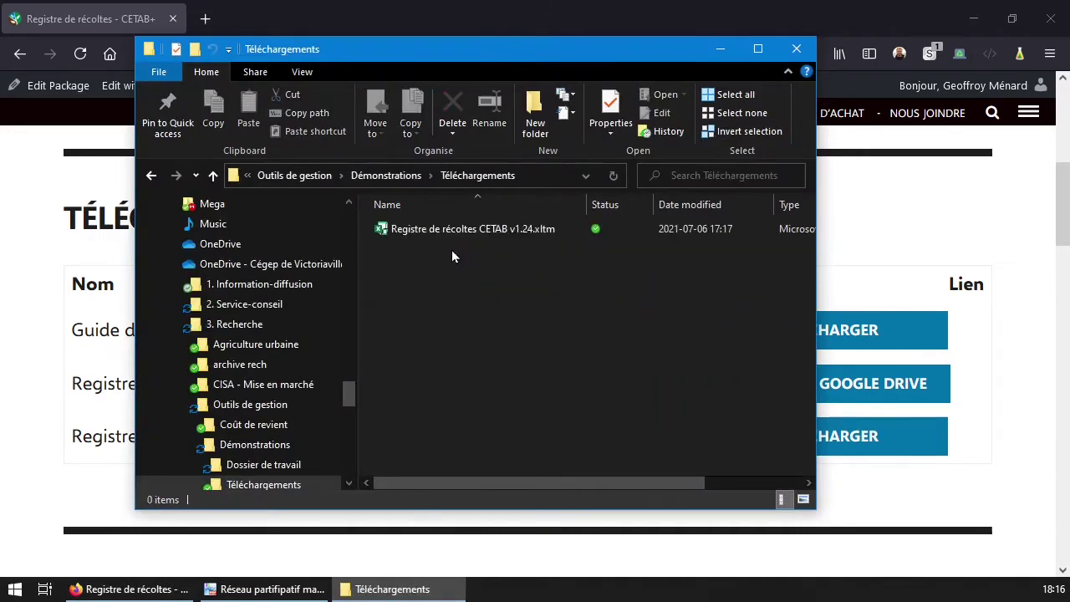
double_click(551, 230)
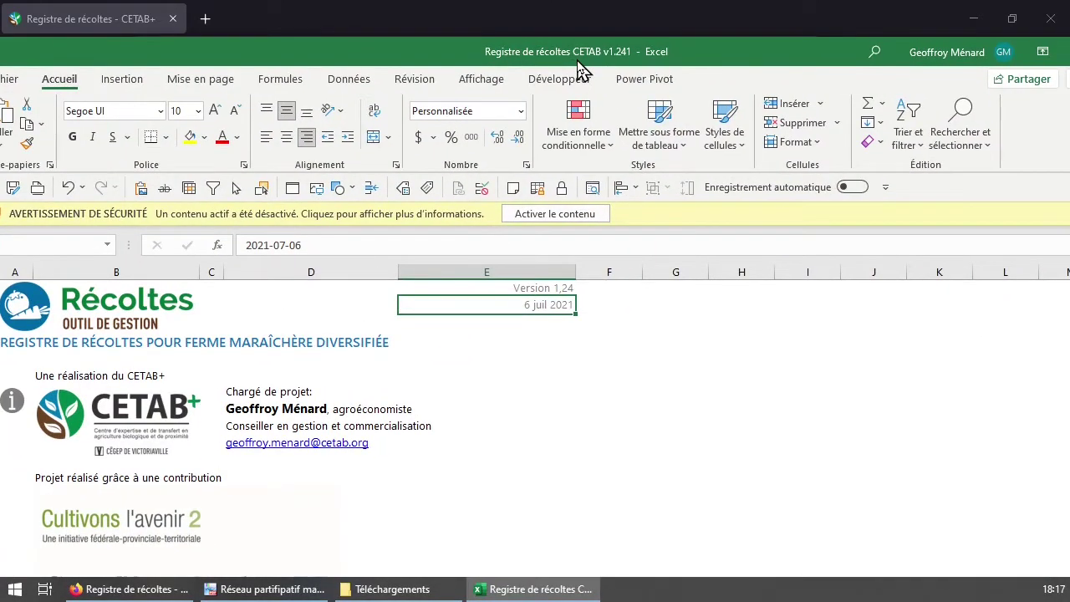
Shrink and reposition the Excel window so that the whole window fits on the screen
left_click_drag(583, 70, 606, 191)
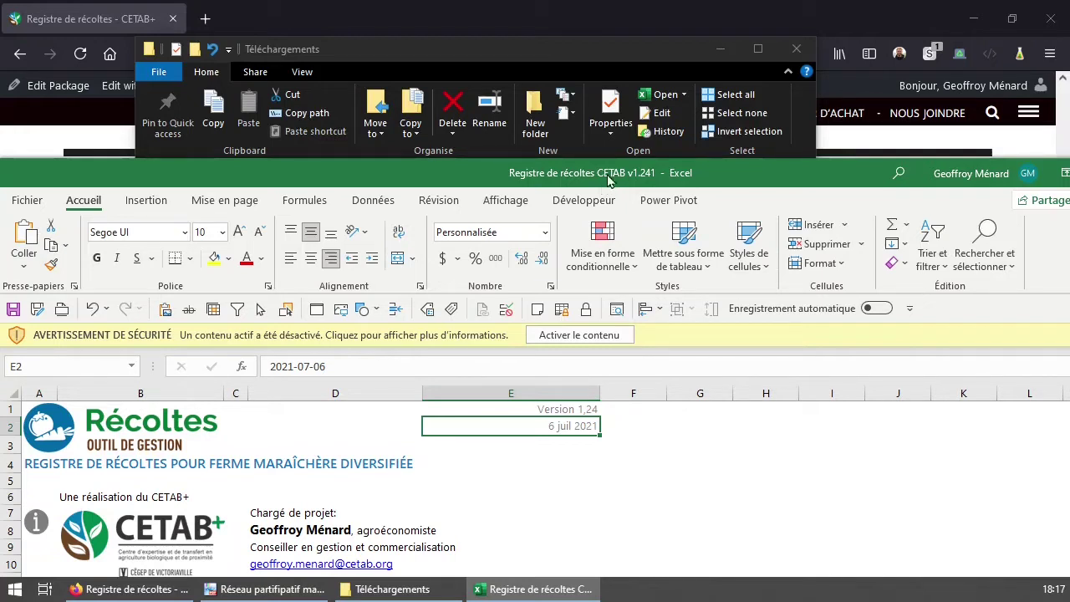
left_click_drag(743, 181, 610, 104)
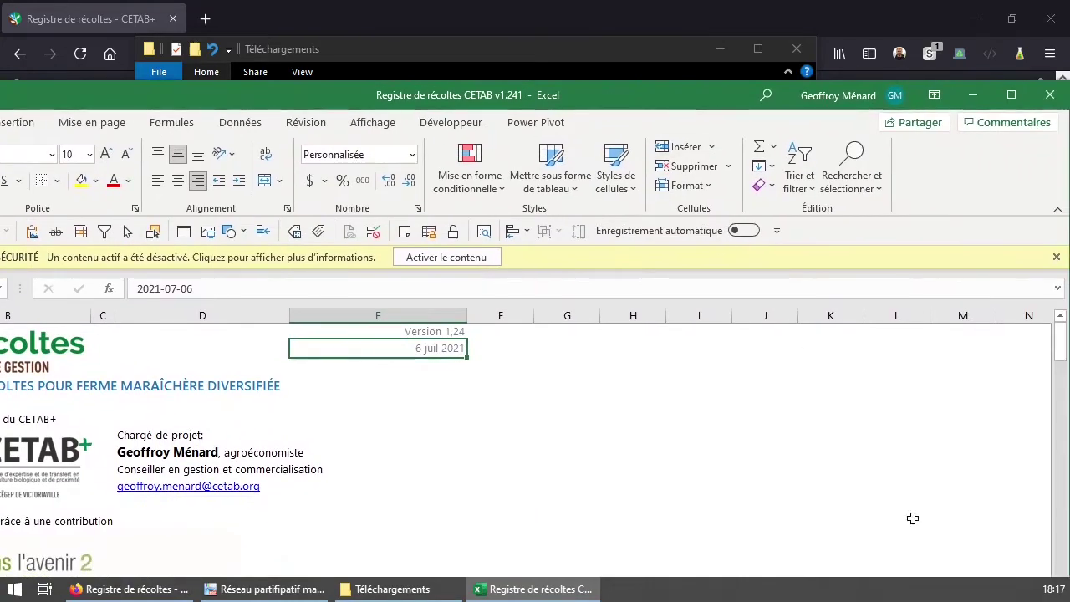
left_click_drag(979, 543, 620, 385)
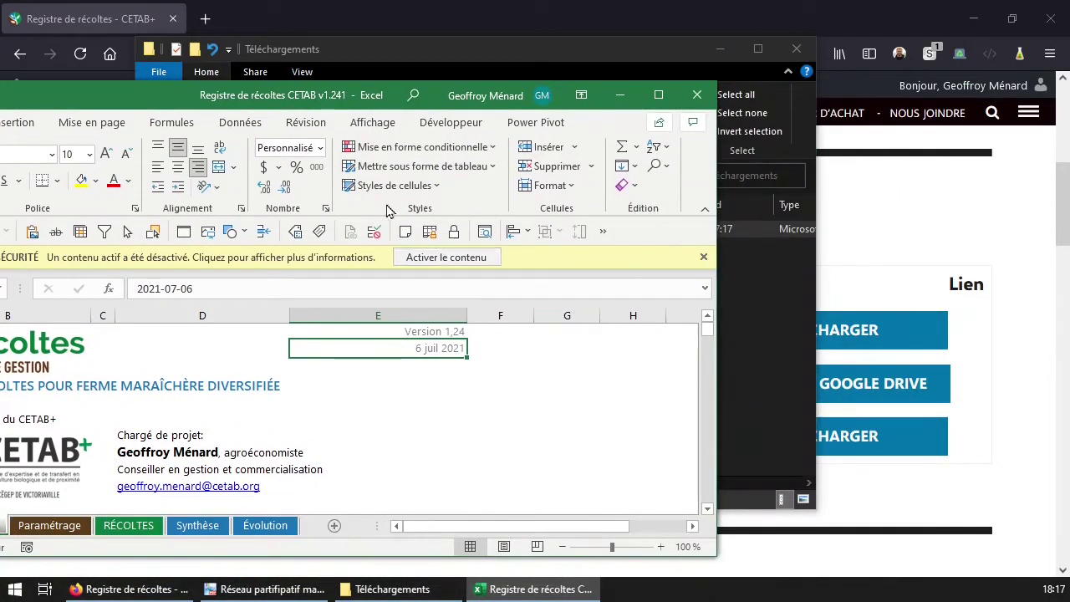
left_click_drag(79, 97, 358, 85)
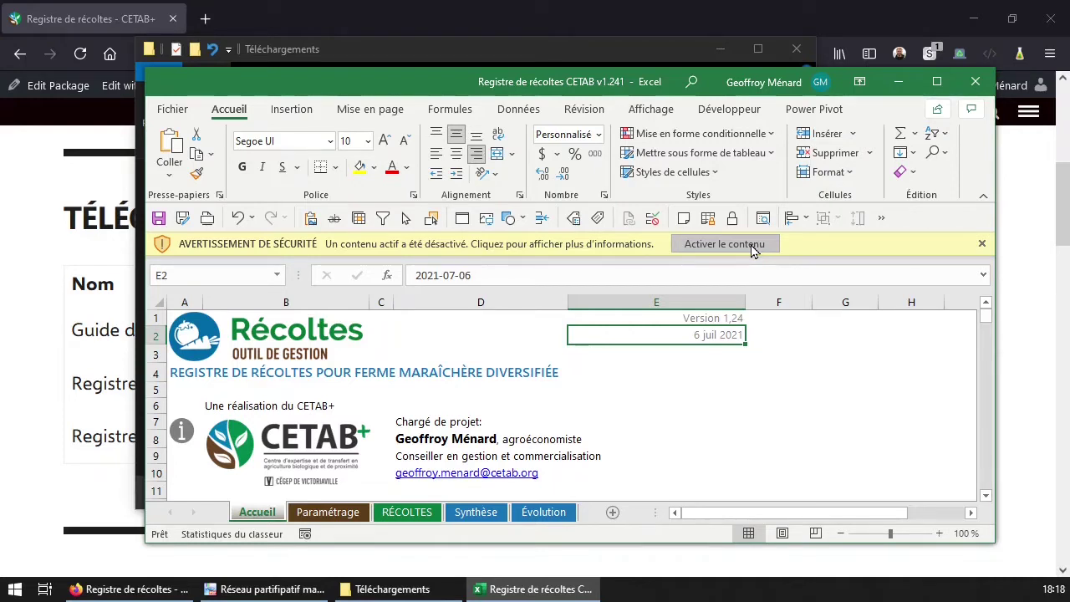
Enable the workbook's active content and accept the recommendation to save a working file
left_click(750, 250)
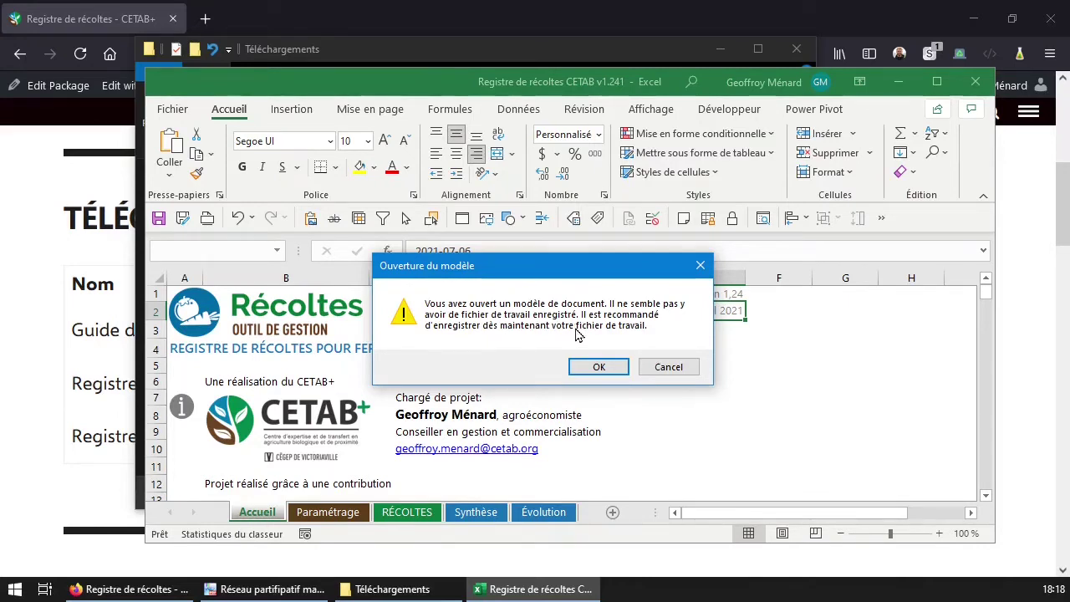
mouse_move(581, 270)
left_mouse_down()
mouse_move(626, 256)
mouse_move(601, 278)
mouse_move(595, 260)
left_mouse_up()
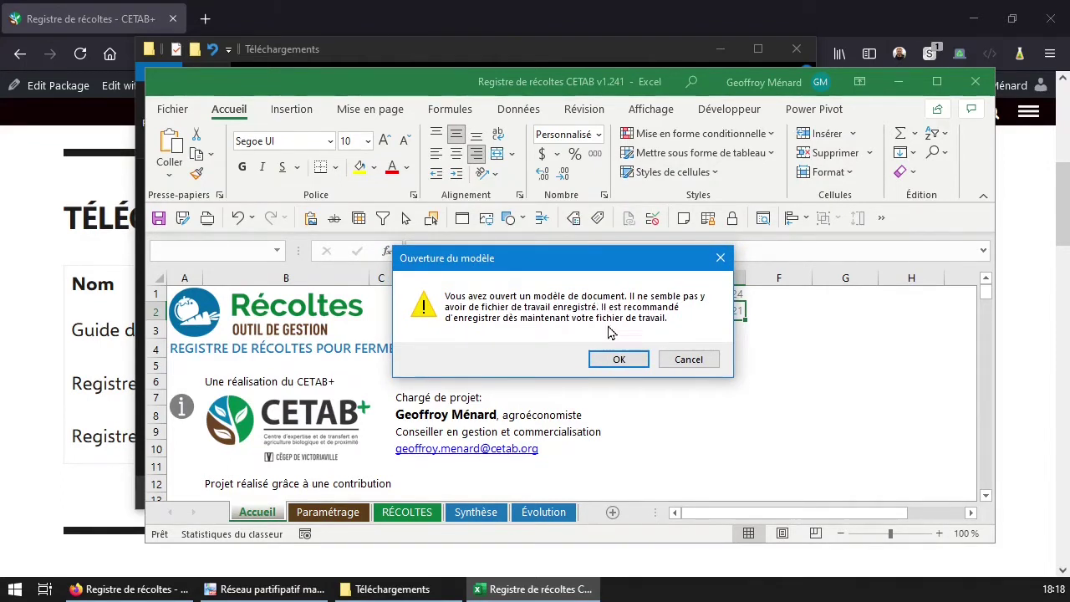
left_click(632, 365)
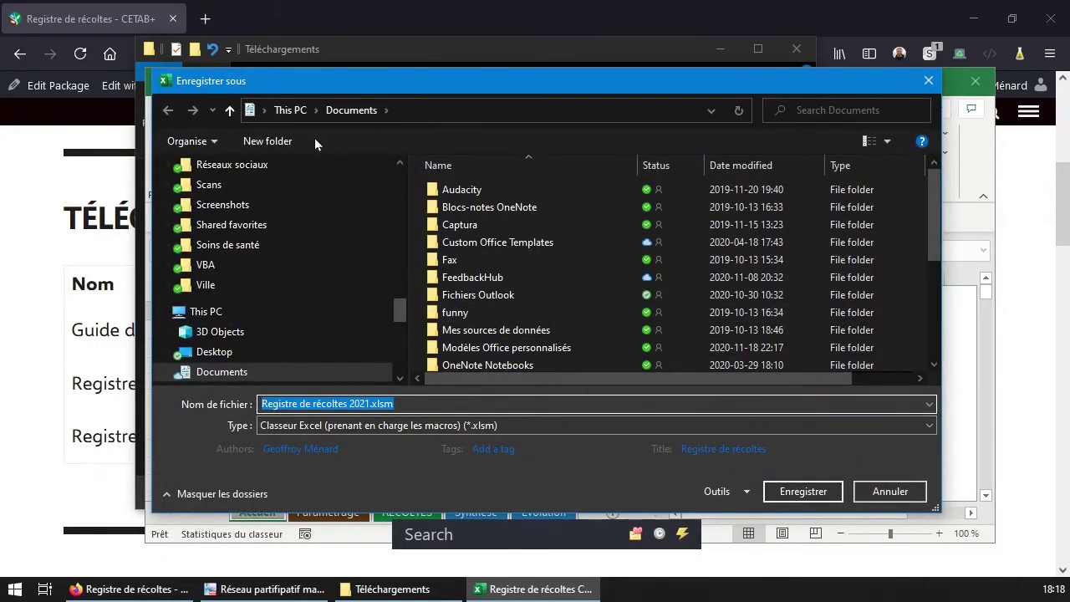
Set the save location to the Dossier de travail folder inside Démonstrations, using the folder path copied from File Explorer
left_click(374, 591)
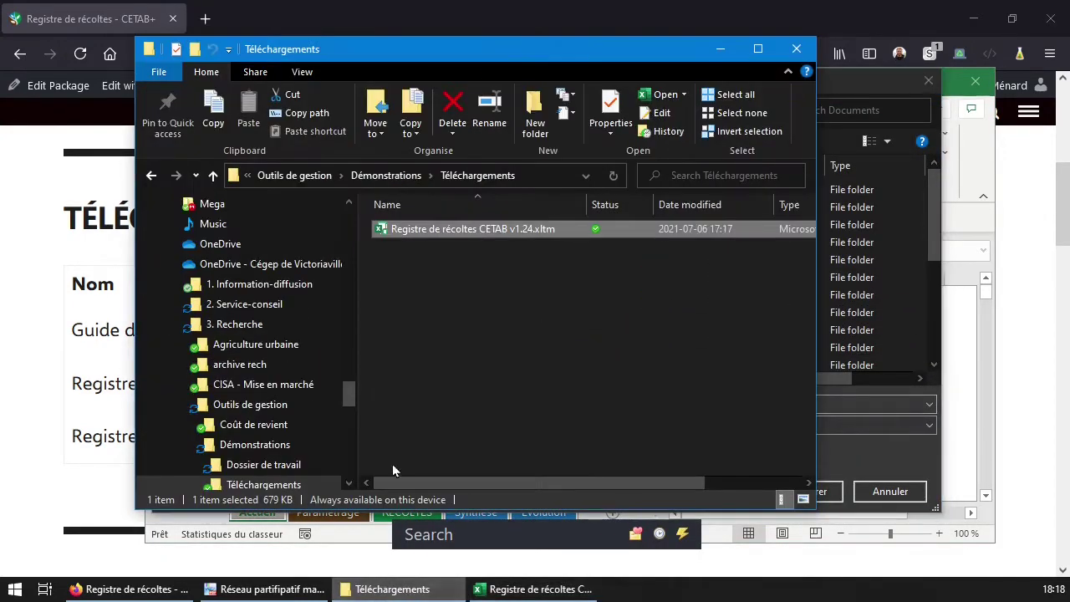
left_click(401, 175)
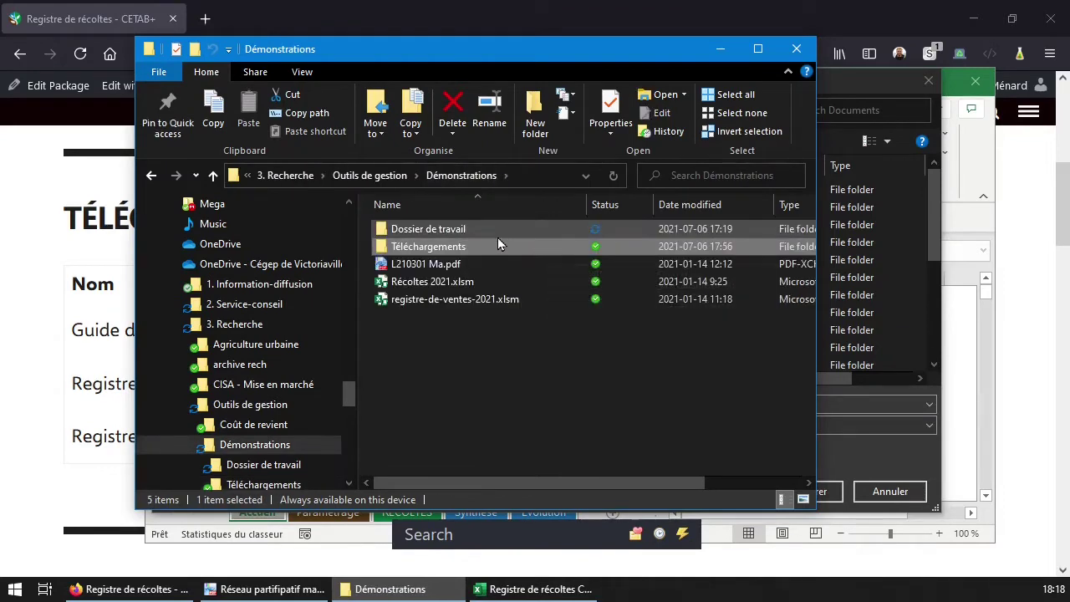
double_click(500, 233)
left_click(539, 178)
key("ctrl+c")
key("alt+Tab")
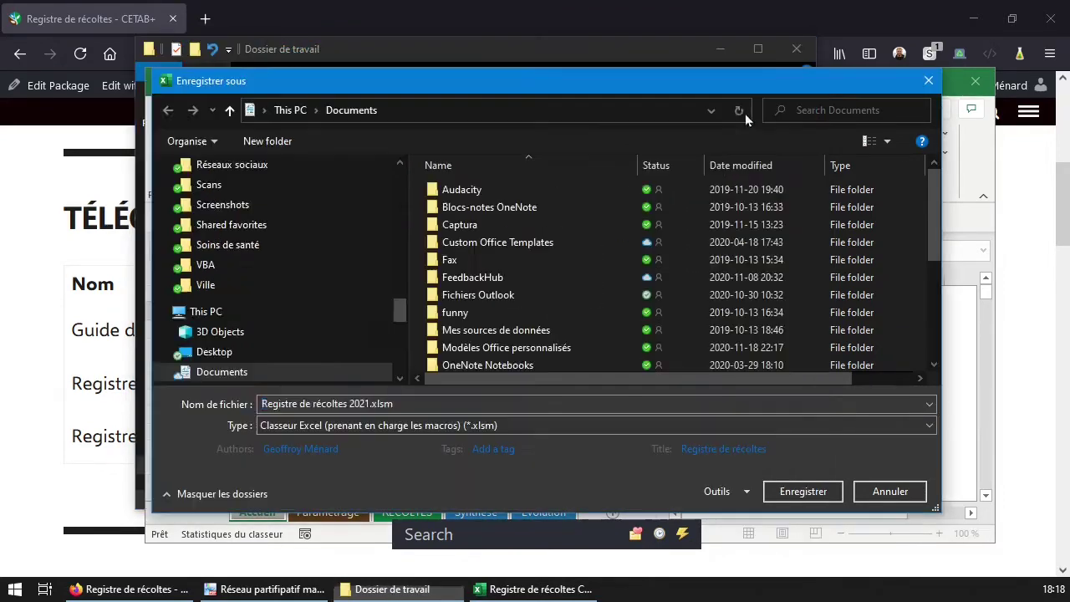
left_click(702, 110)
key("ctrl+v")
key("Return")
left_click(721, 54)
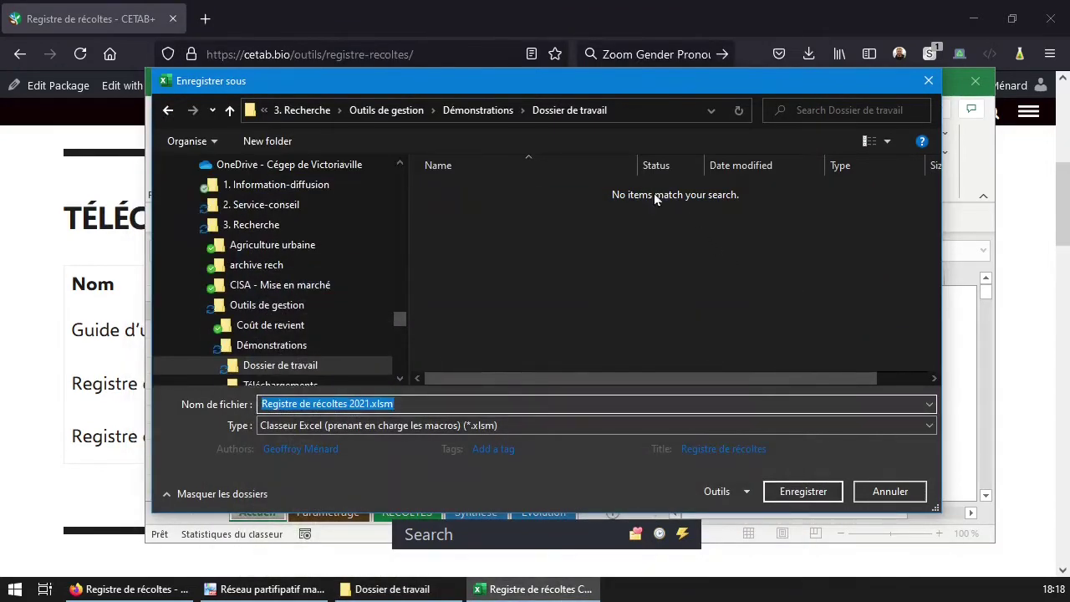
Name the working file Registre de récoltes Ma Ferme 2021.xlsm and save it as a macro-enabled workbook
left_click(370, 404)
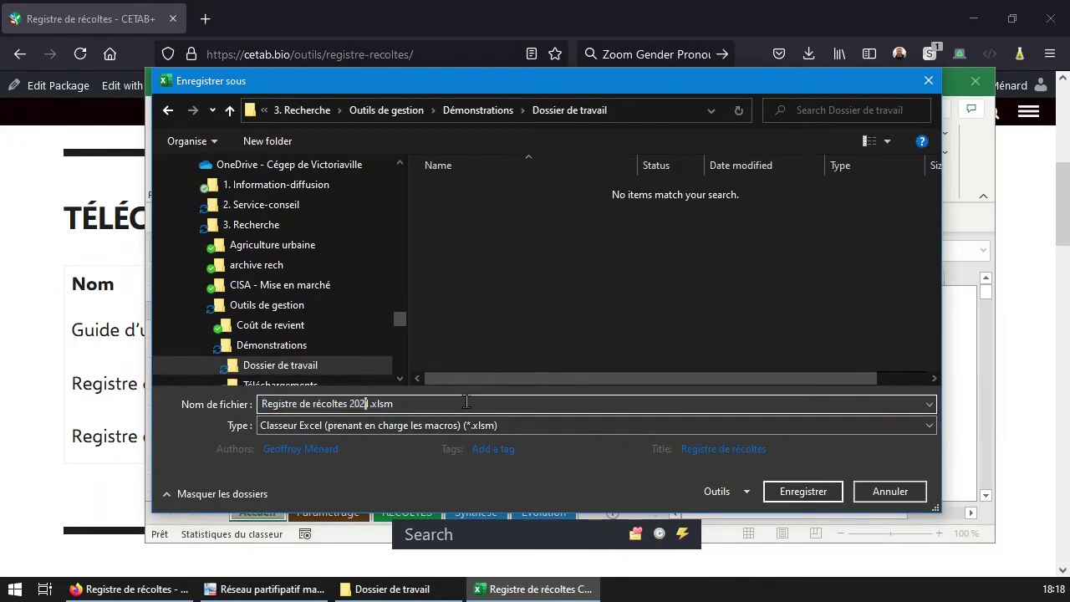
key("ctrl+Right")
type("Ma Ferme")
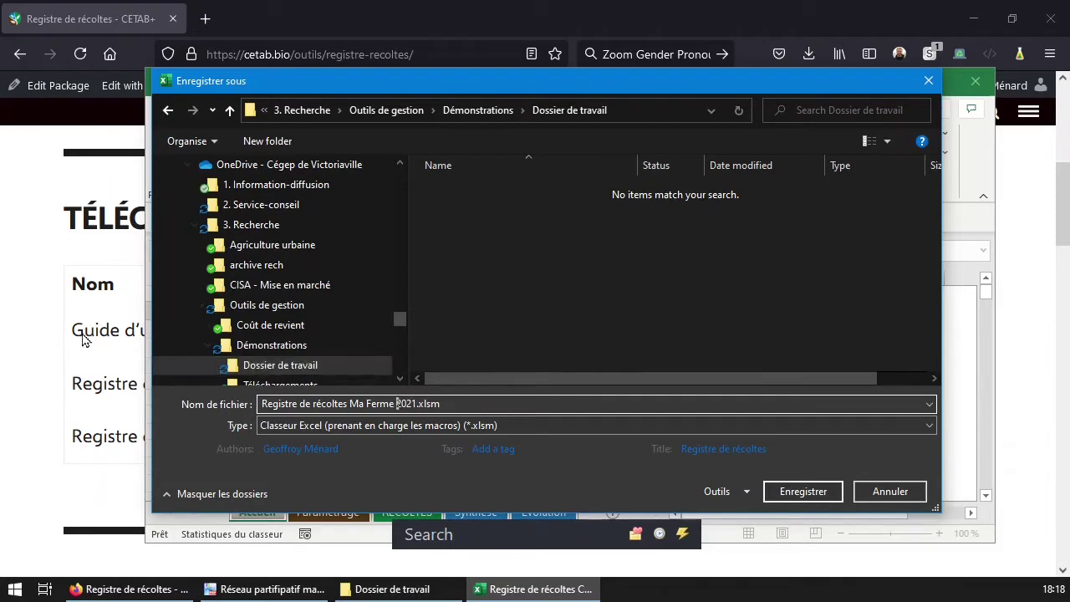
left_click(480, 408)
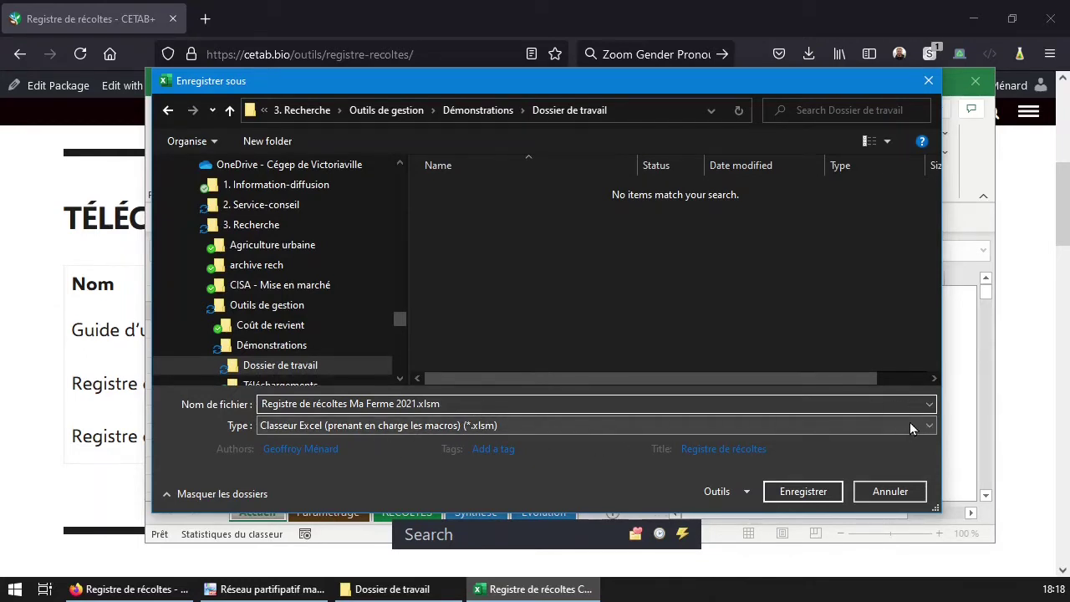
left_click(821, 500)
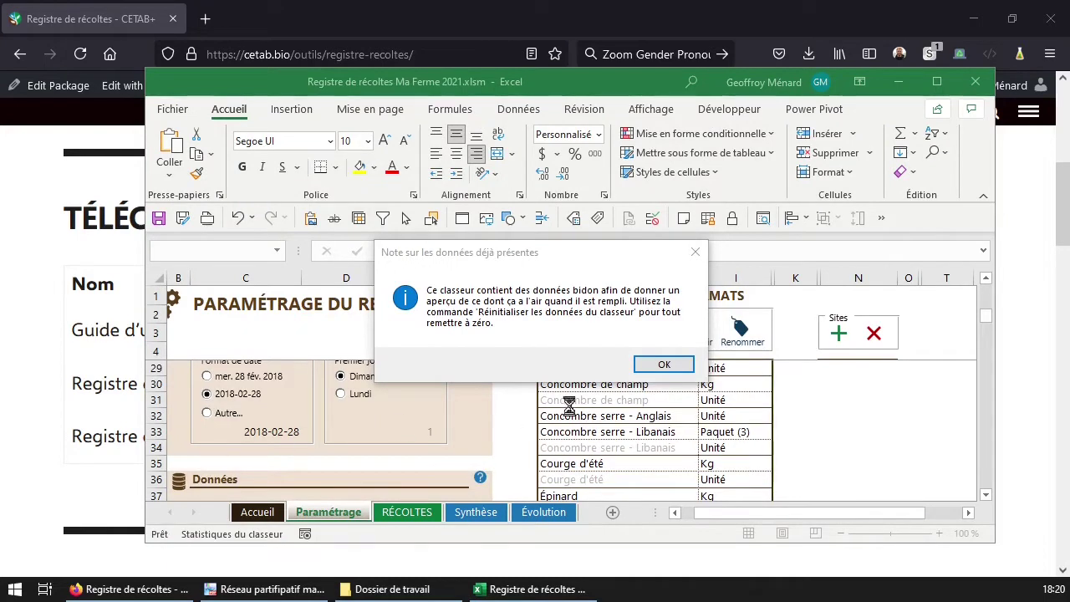
Dismiss the notes about sample data and the start guide, and maximize the workbook window
left_click(552, 367)
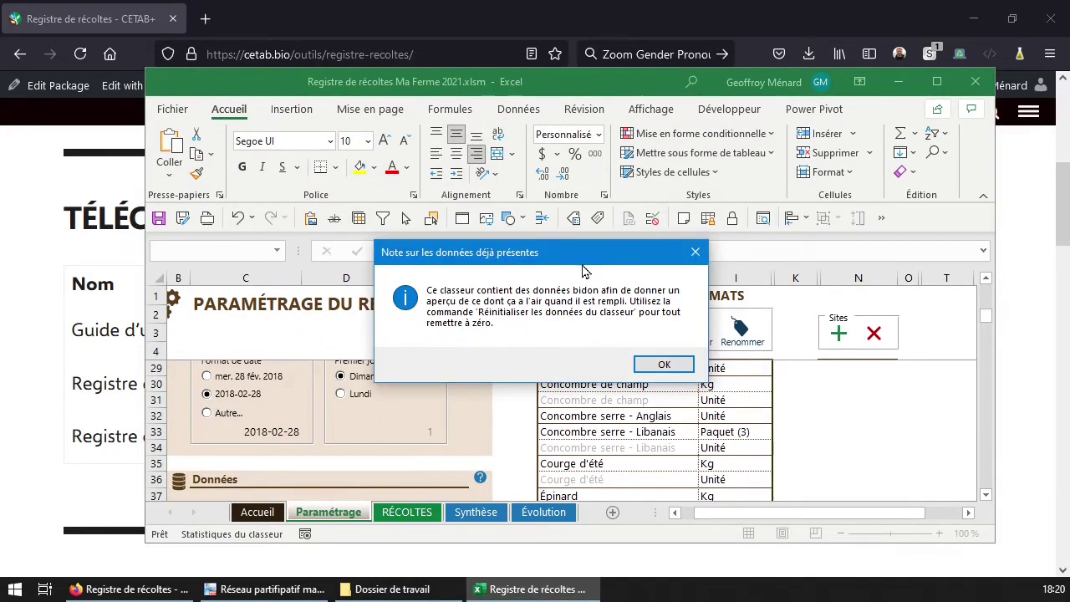
left_click_drag(578, 266, 600, 264)
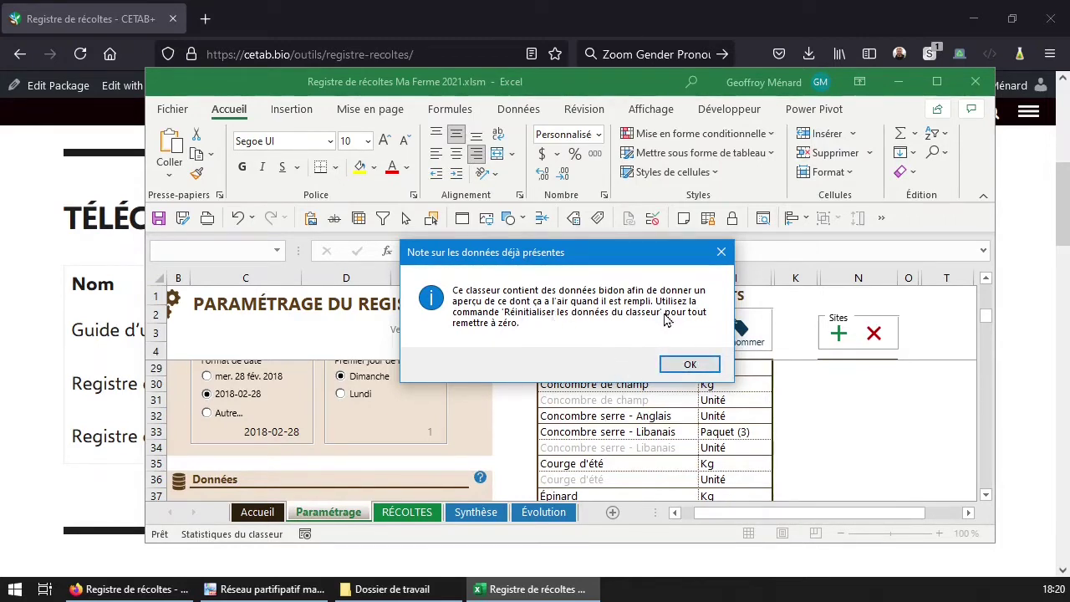
left_click(685, 367)
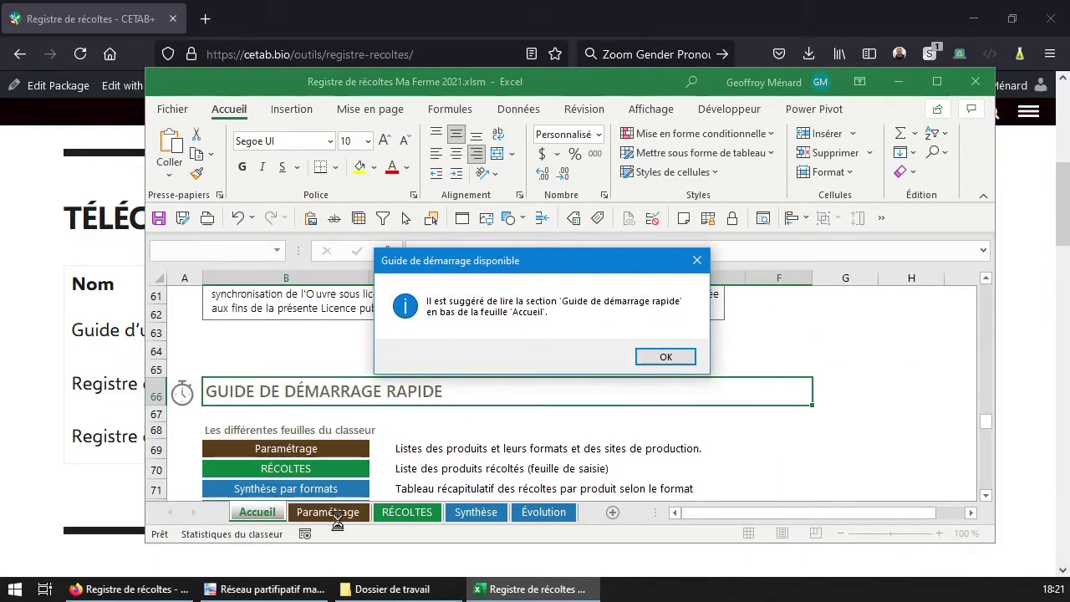
left_click(682, 359)
double_click(638, 82)
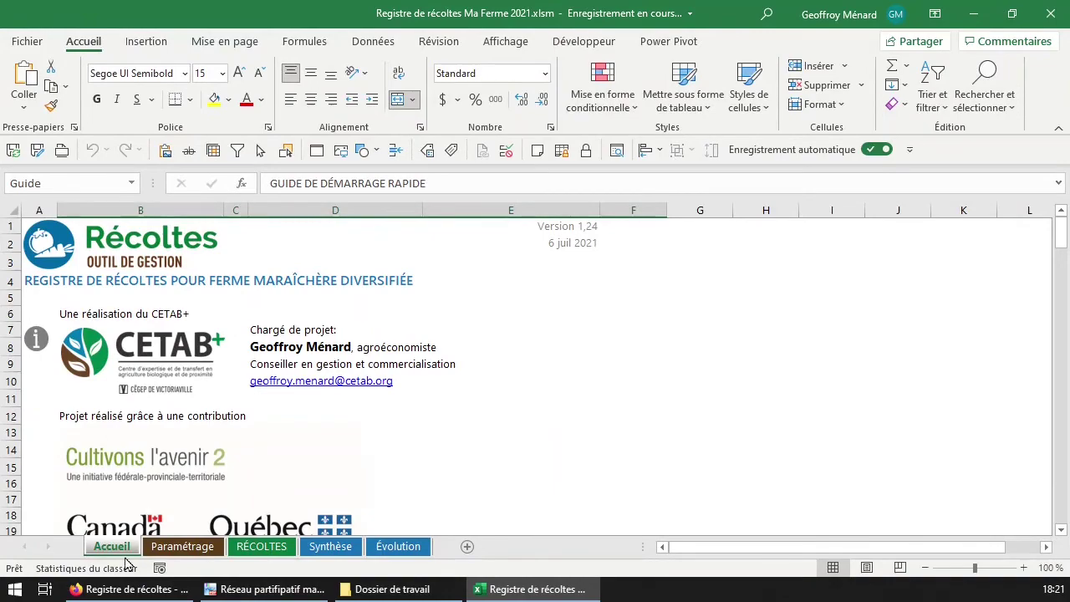
Examine the Guide de démarrage rapide section on the Accueil sheet for the description of the workbook's sheets
scroll(187, 512, "down", 13)
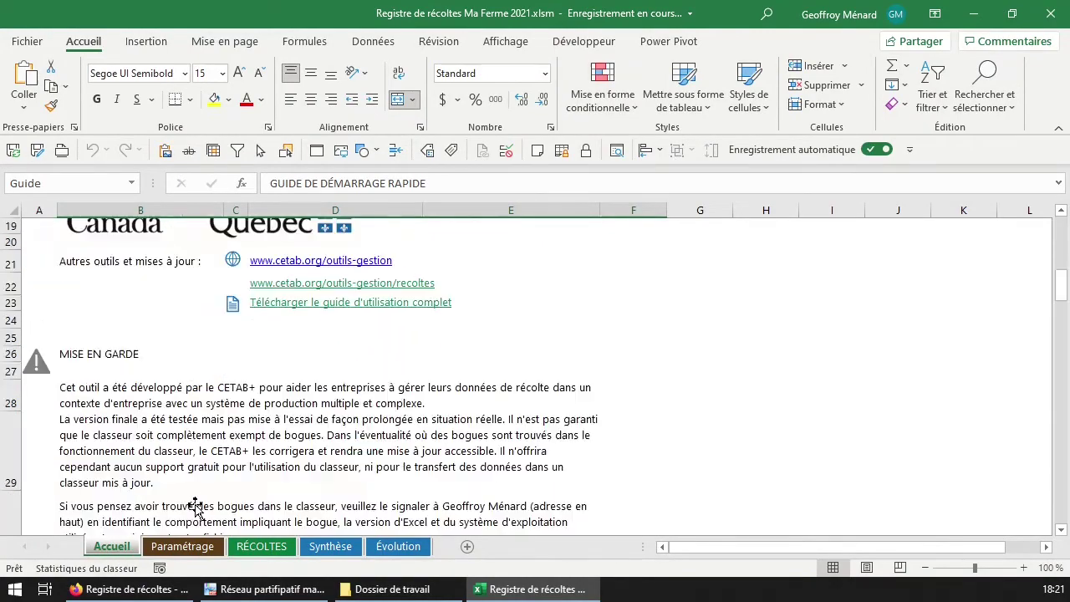
scroll(193, 506, "down", 7)
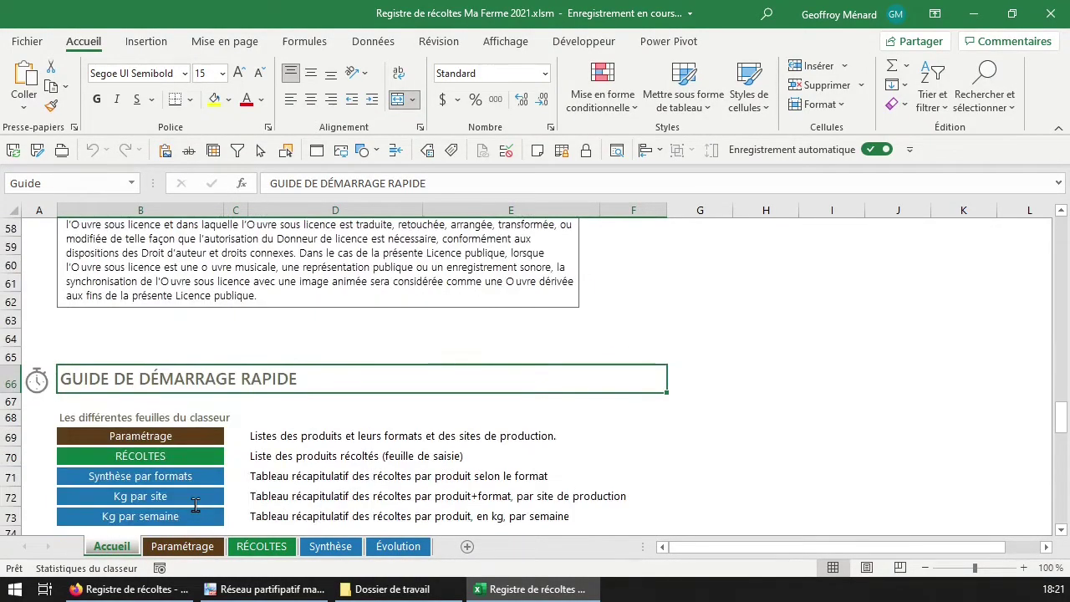
scroll(260, 416, "down", 1)
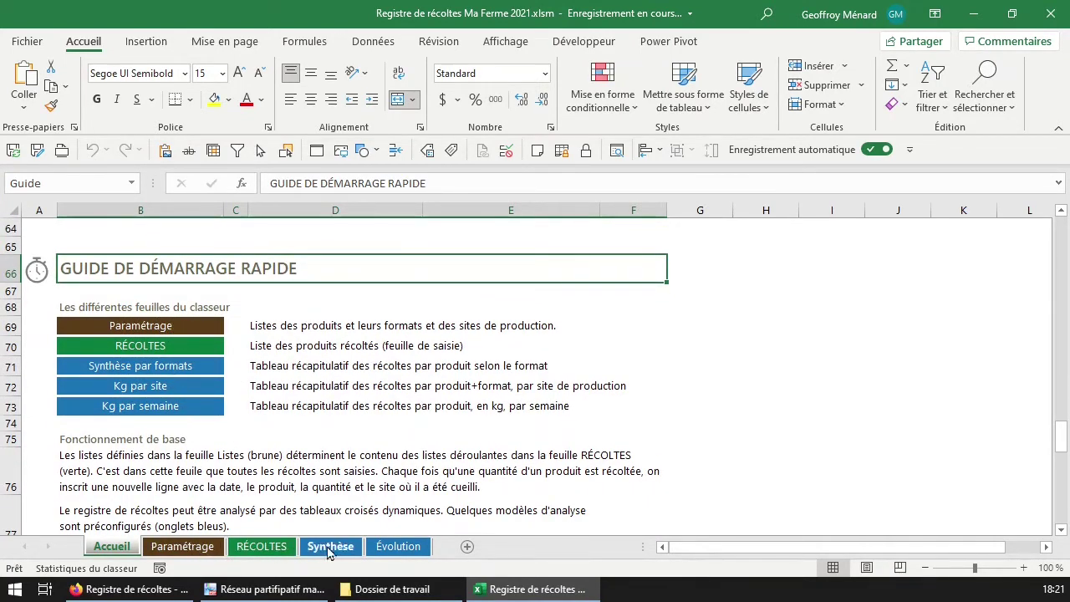
Review the options, product list and sites on the Paramétrage sheet with the ribbon collapsed, and open the RÉCOLTES sheet
left_click(176, 552)
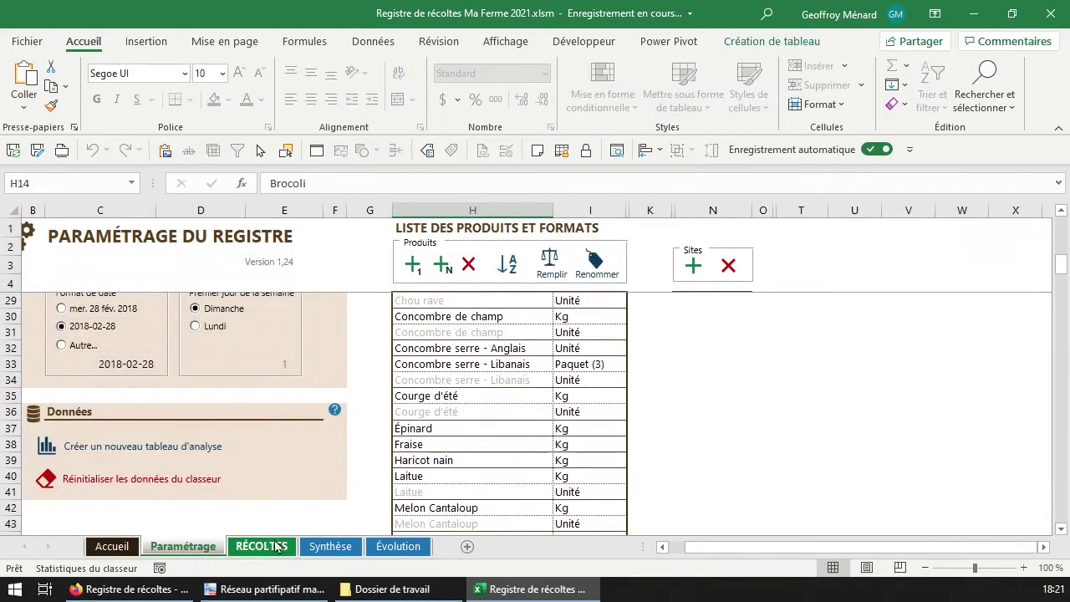
scroll(321, 387, "up", 8)
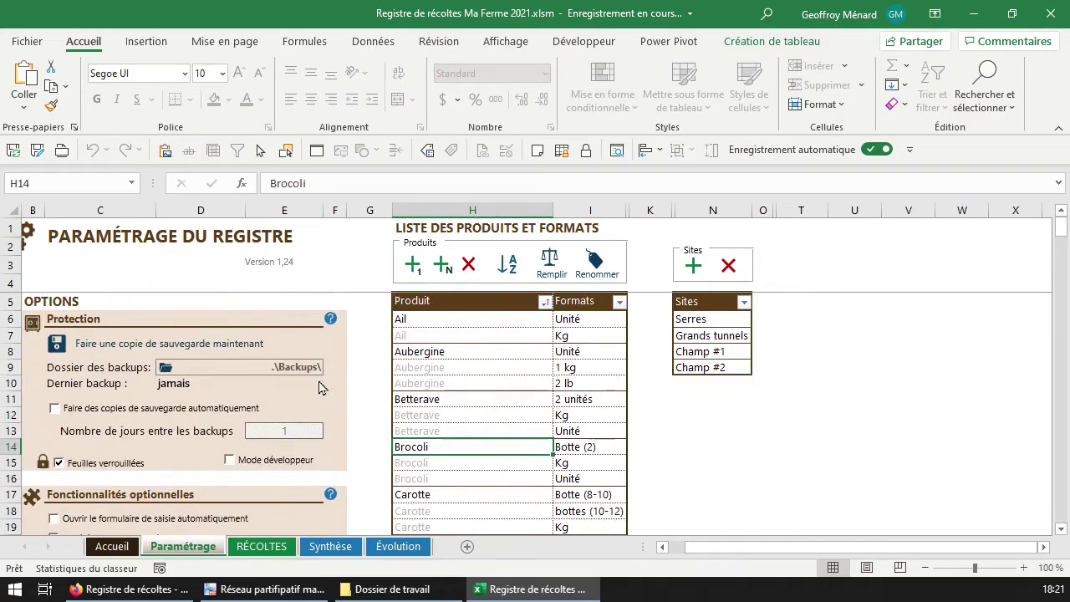
double_click(92, 46)
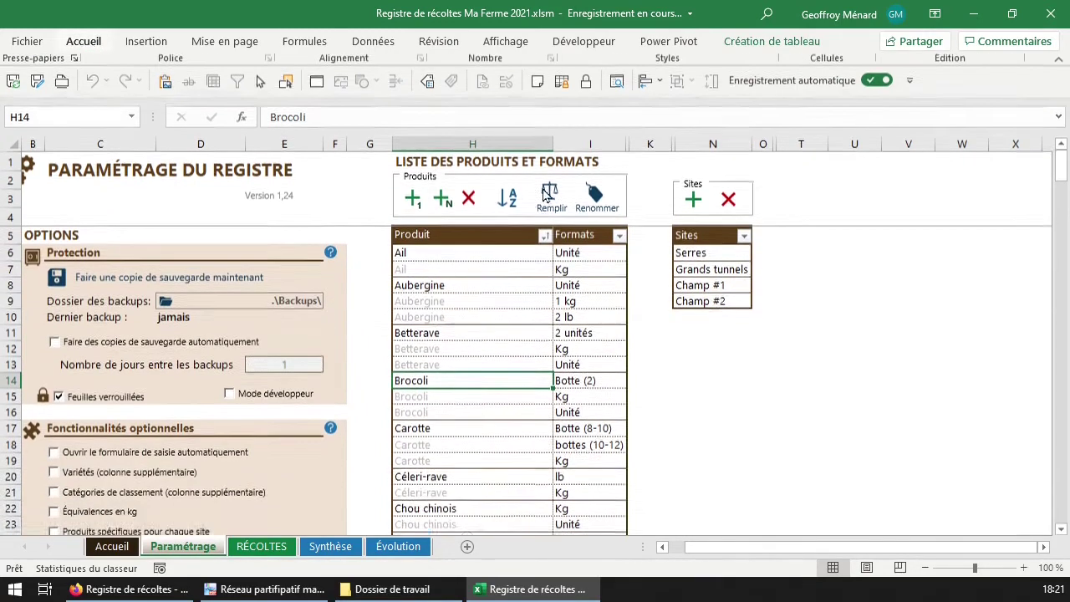
left_click(453, 239)
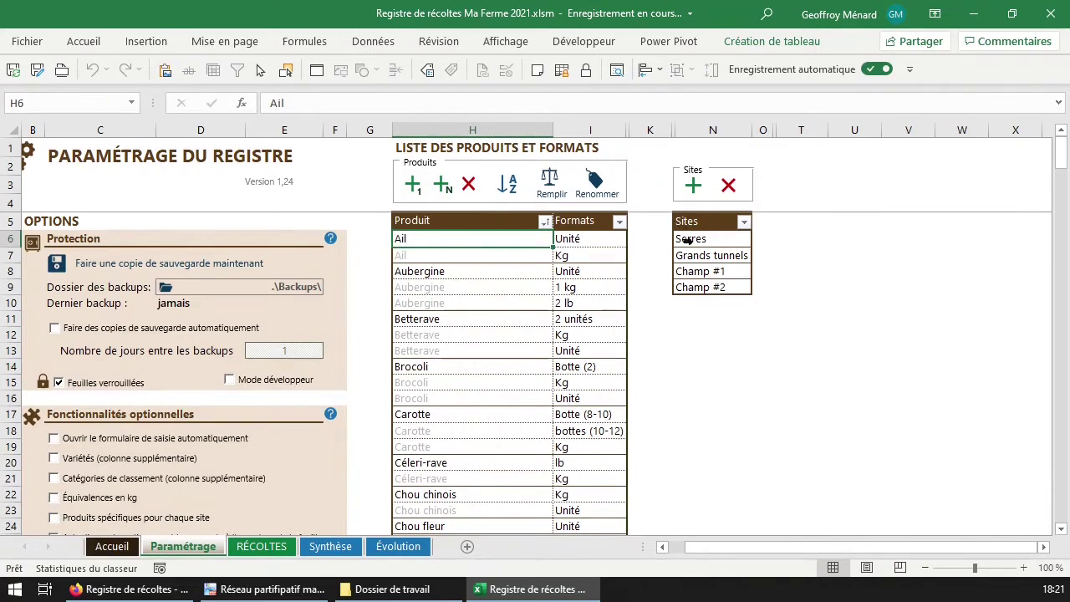
left_click_drag(686, 240, 713, 285)
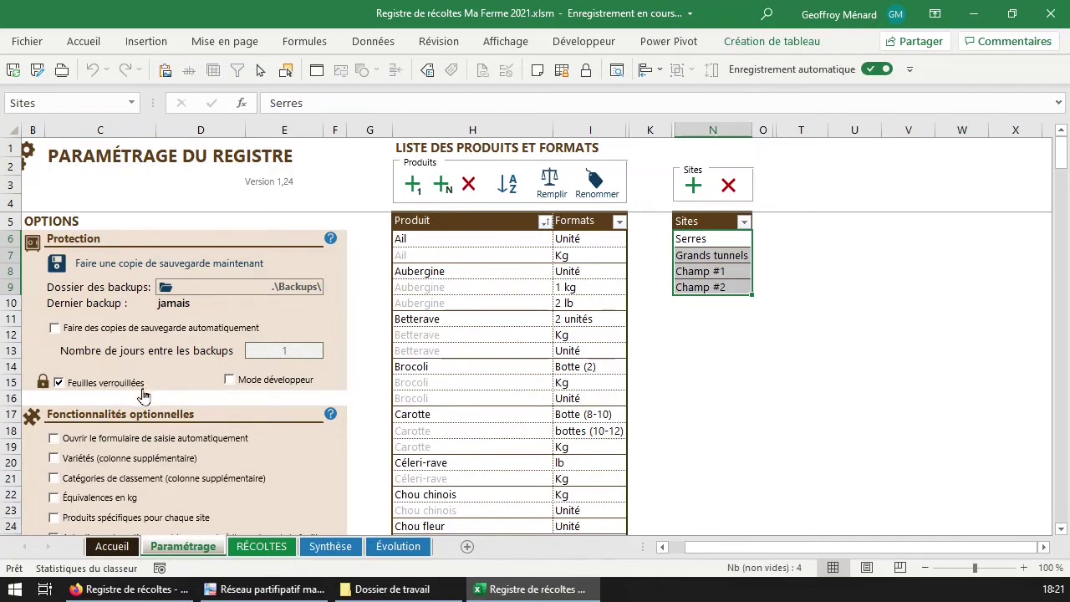
left_click(276, 553)
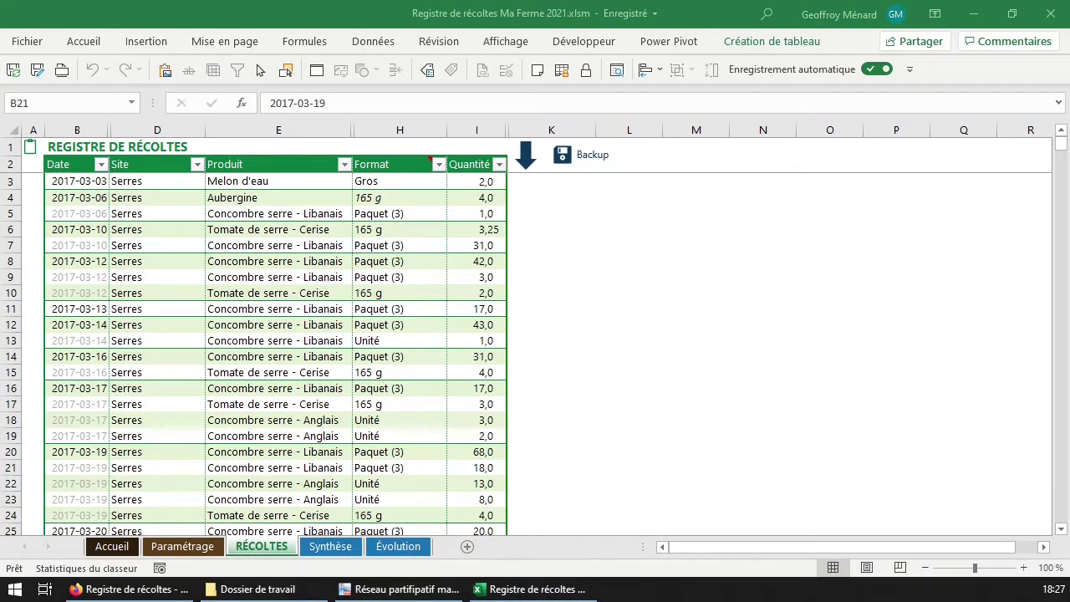
Examine the Quantité values in the first three rows of the RÉCOLTES sheet
left_click(455, 183)
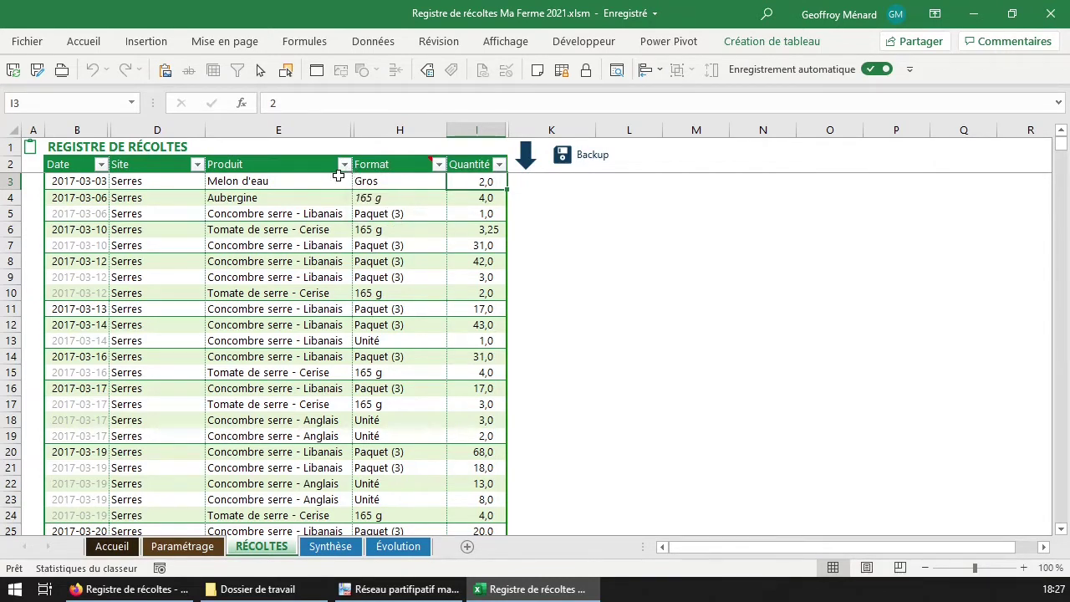
left_click(483, 201)
left_click(483, 214)
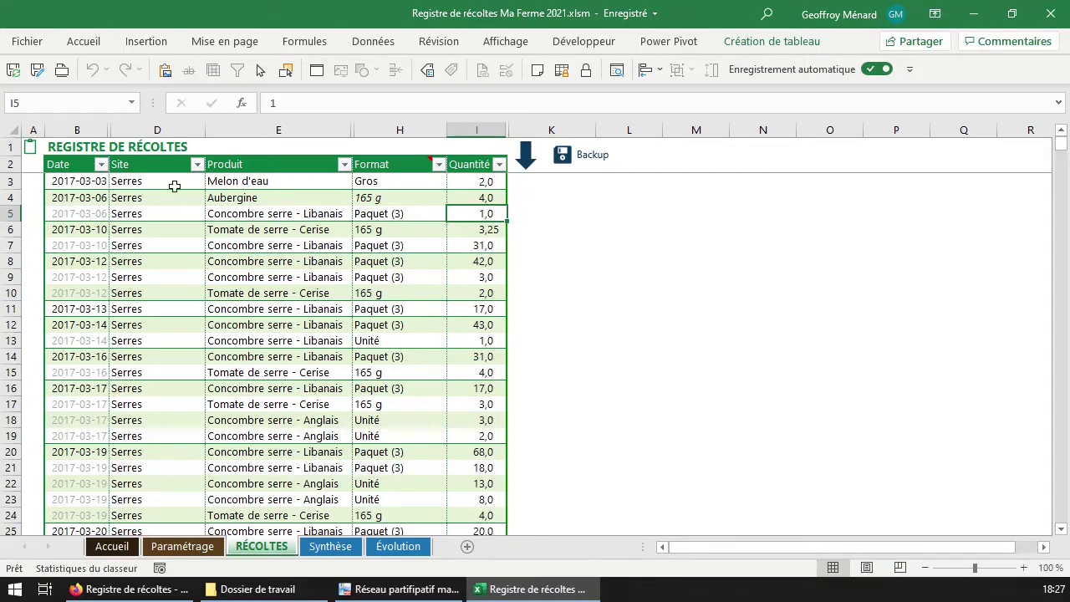
left_click(469, 197)
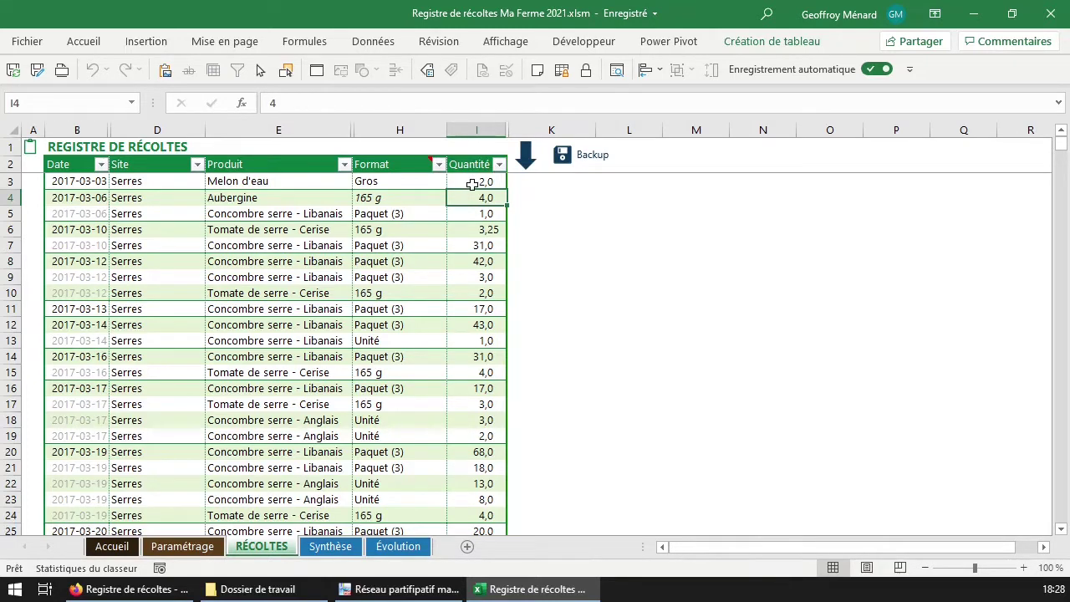
left_click(474, 182)
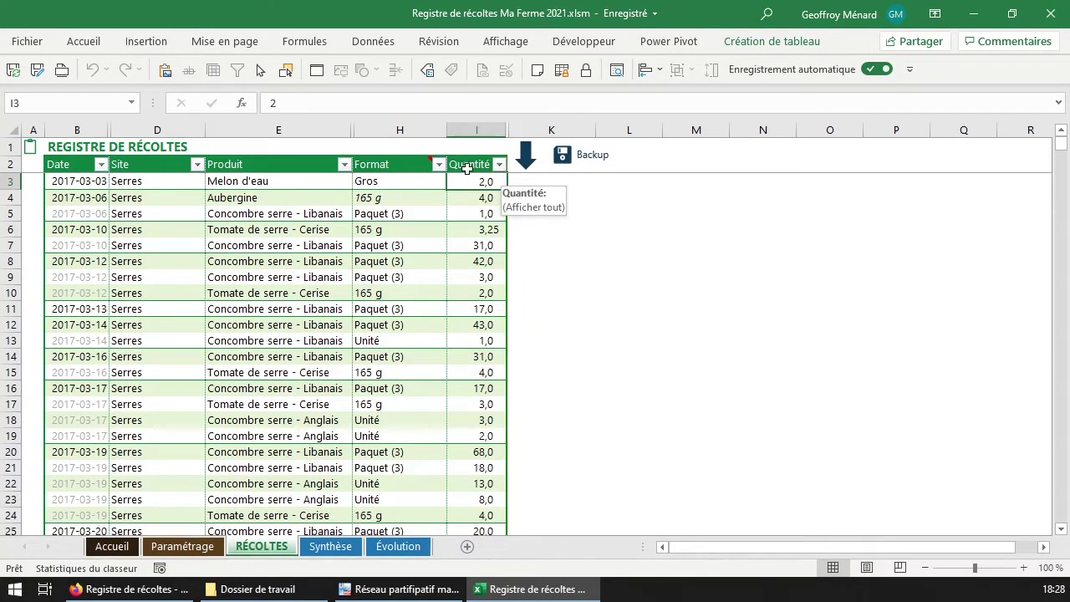
Review the Produit, Format and Site cells of row 3, including the list choices offered for the product and the site
key("Left")
key("Left")
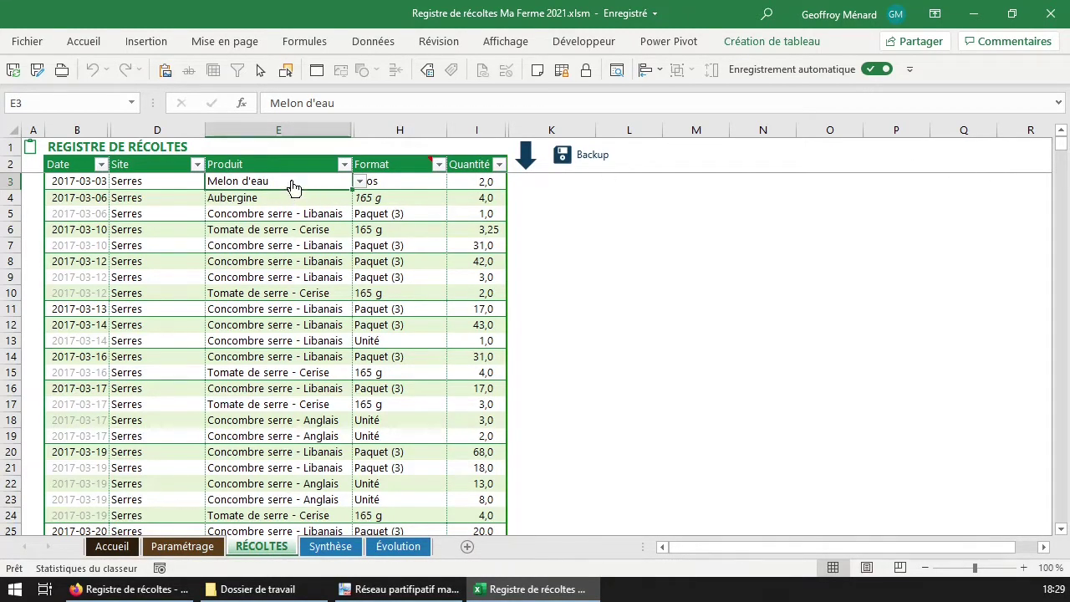
left_click(359, 182)
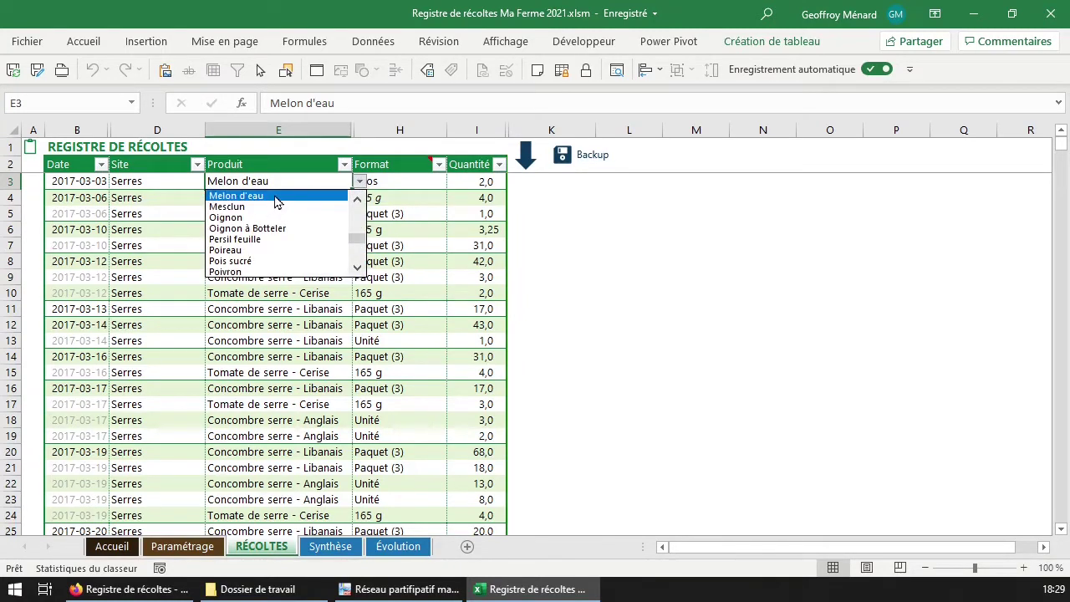
left_click(276, 197)
left_click(401, 182)
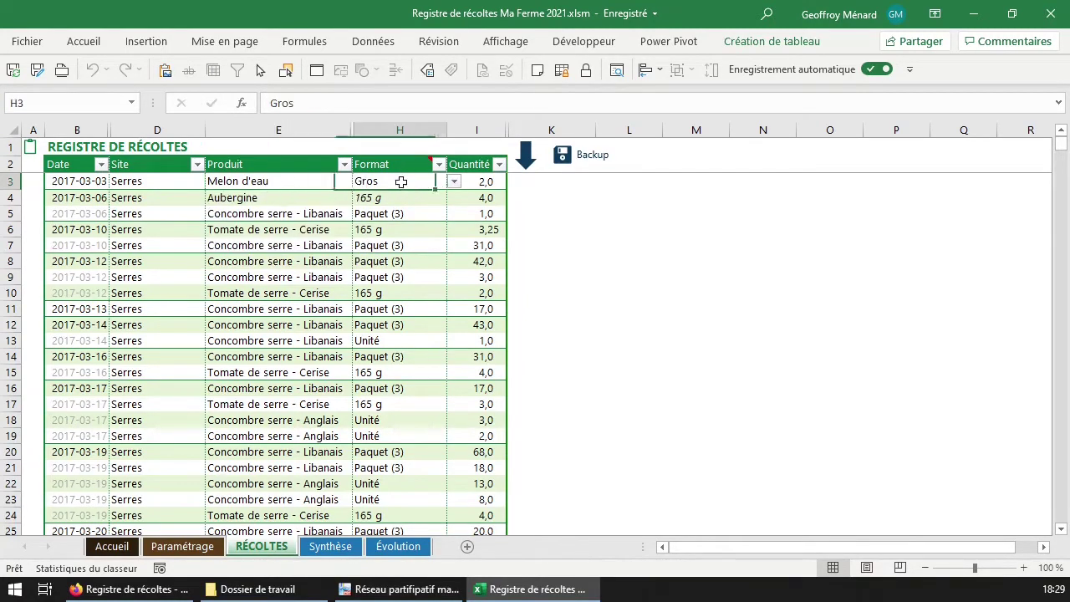
left_click(131, 186)
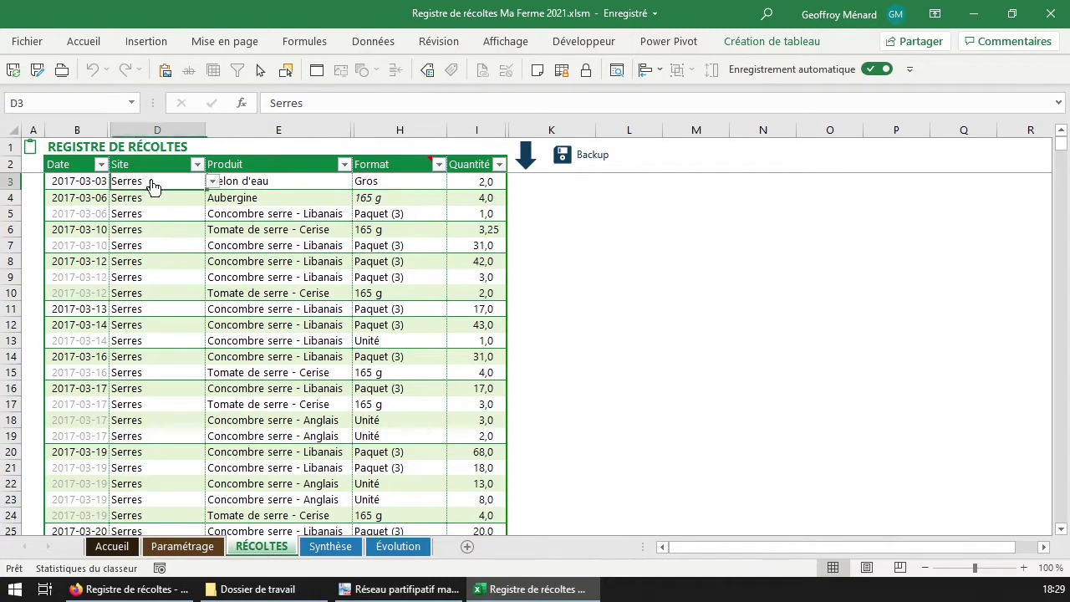
left_click(213, 182)
left_click(214, 184)
left_click(379, 180)
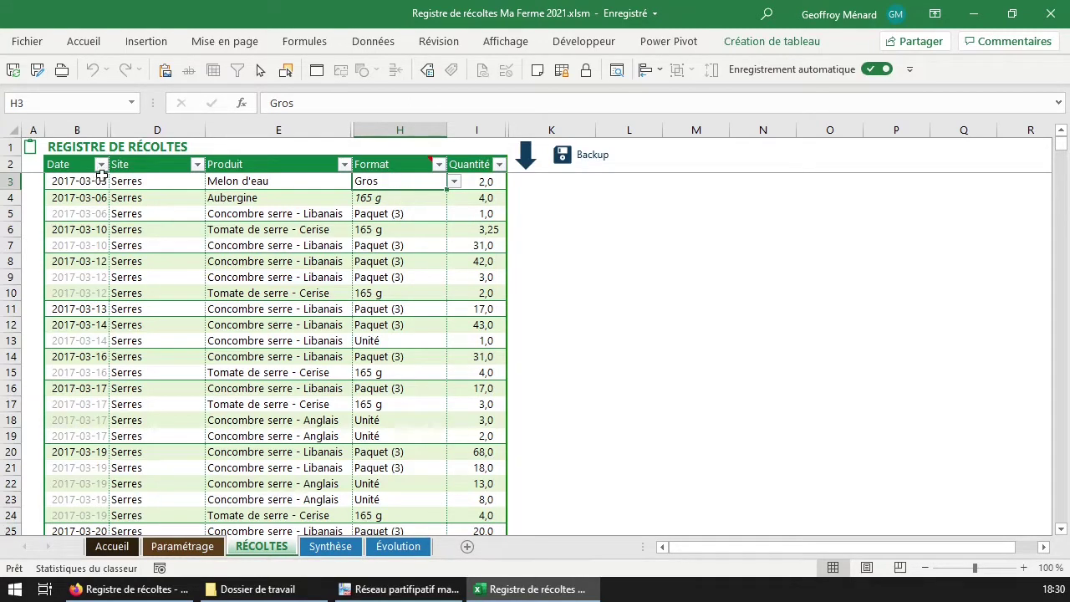
Browse the harvest rows for the dates in the Date column and return to the first entries
scroll(203, 358, "down", 15)
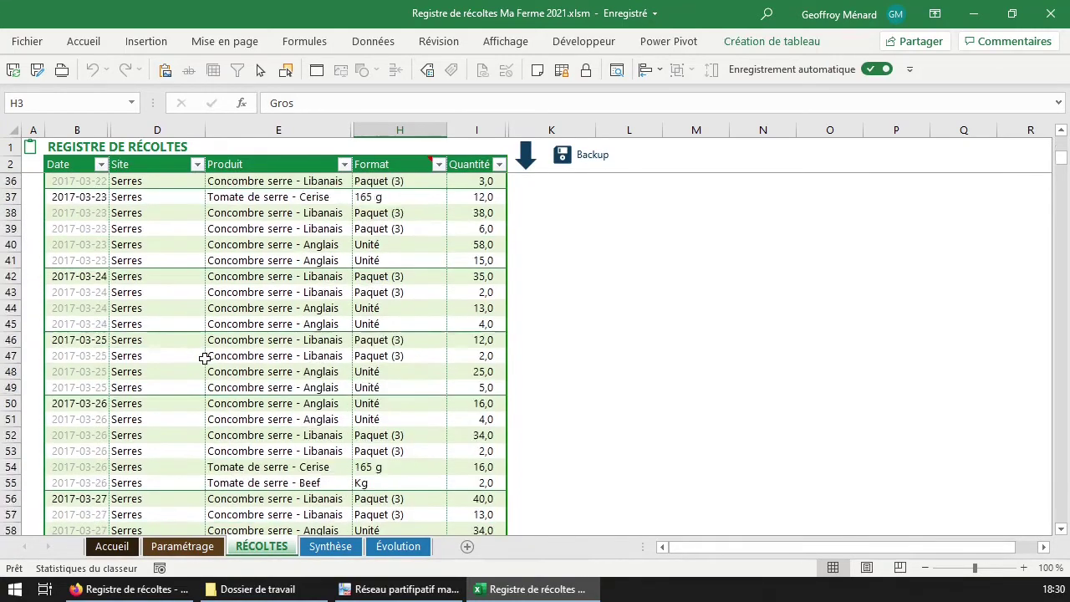
scroll(202, 358, "down", 6)
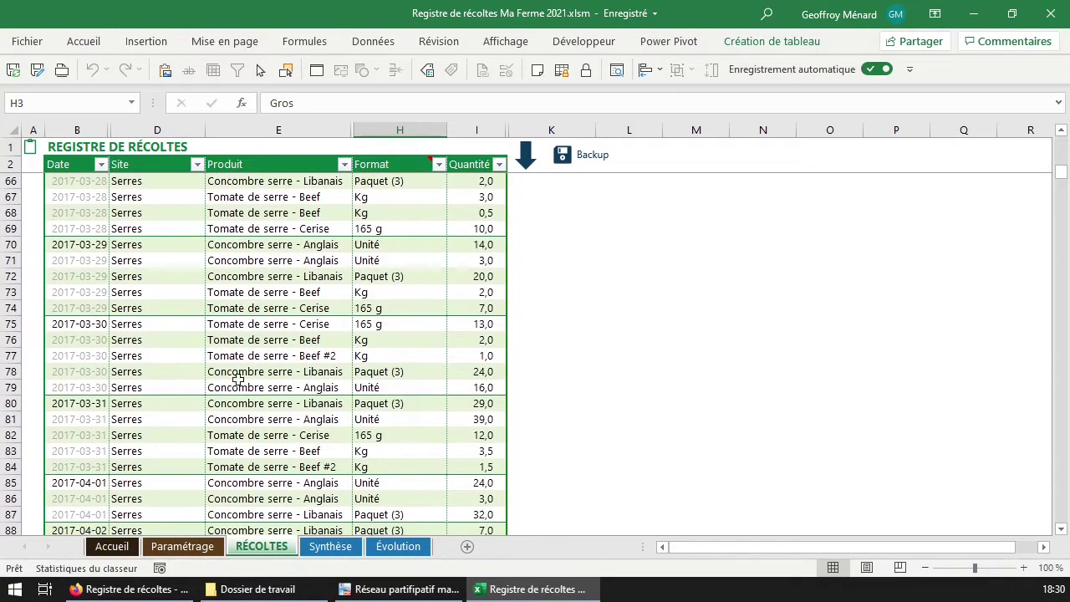
scroll(271, 386, "up", 20)
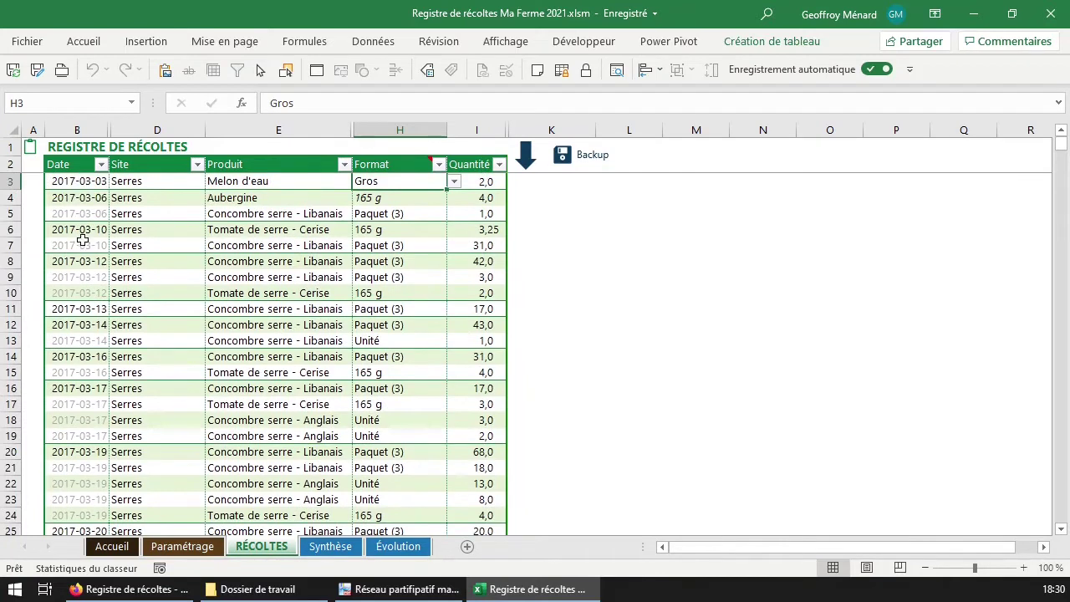
left_click(87, 180)
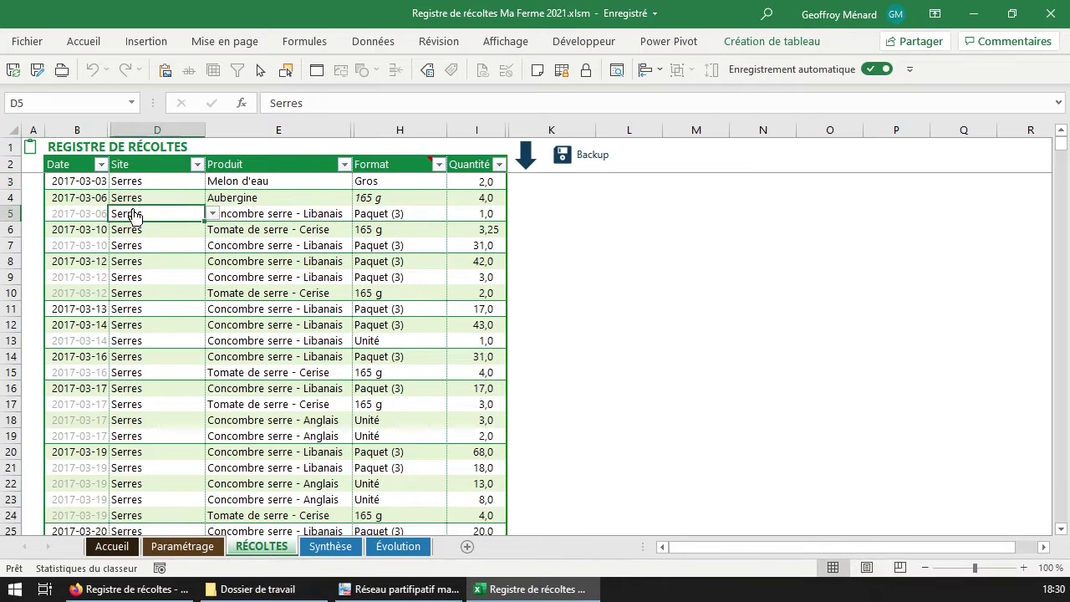
left_click(86, 198)
Clear the date in cell B5 of the harvest register and undo the deletion
left_click(84, 210)
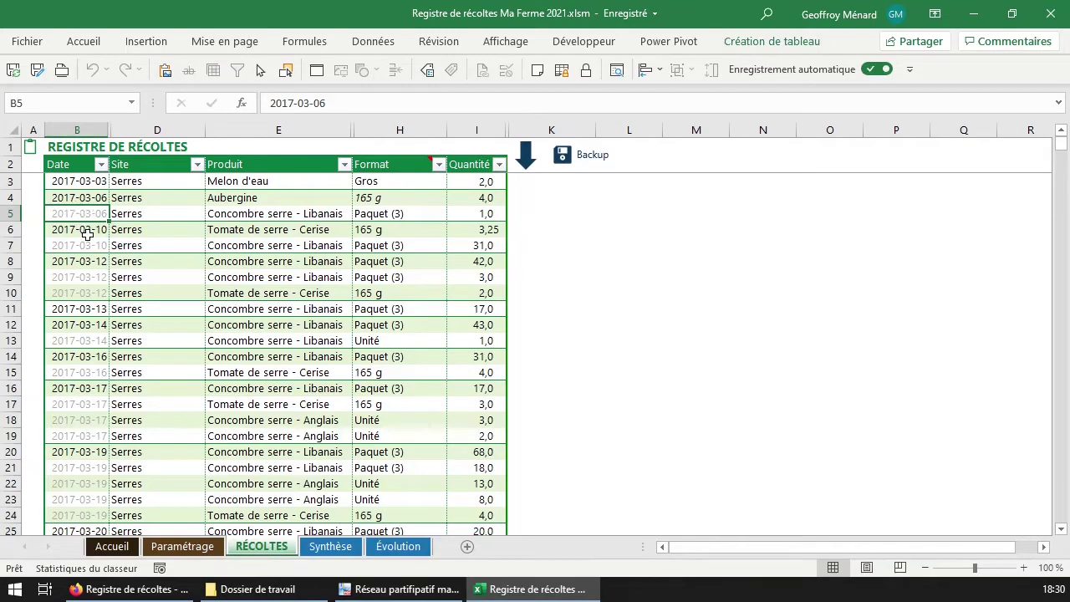
scroll(88, 238, "down", 7)
scroll(94, 249, "up", 7)
key("Delete")
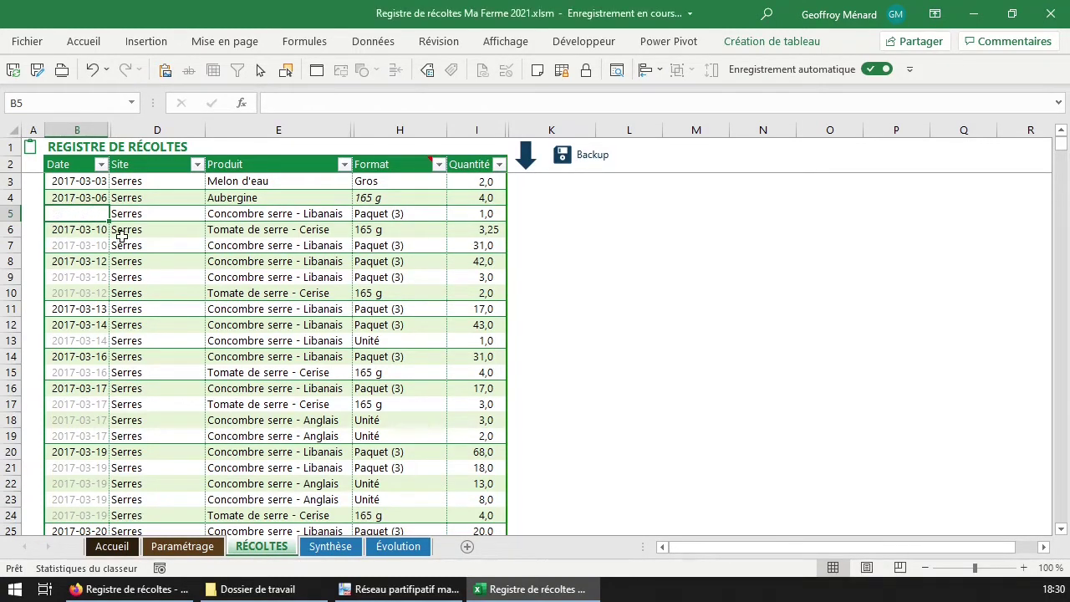
key("ctrl+z")
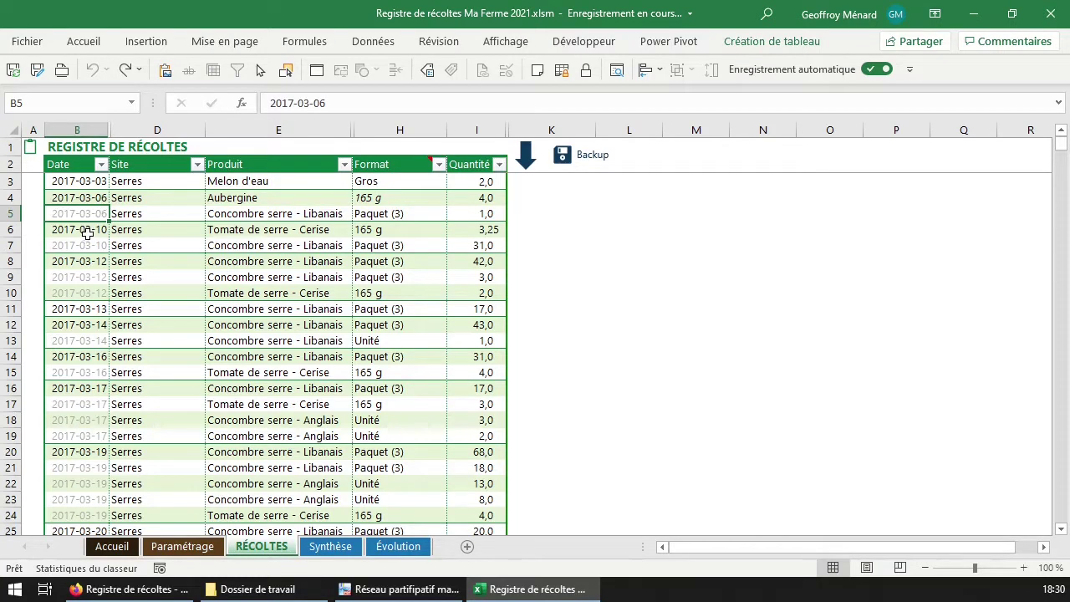
Examine how harvest rows are grouped by date, highlighting the 2017-03-12 rows and the 2017-03-14 rows
left_click(87, 234)
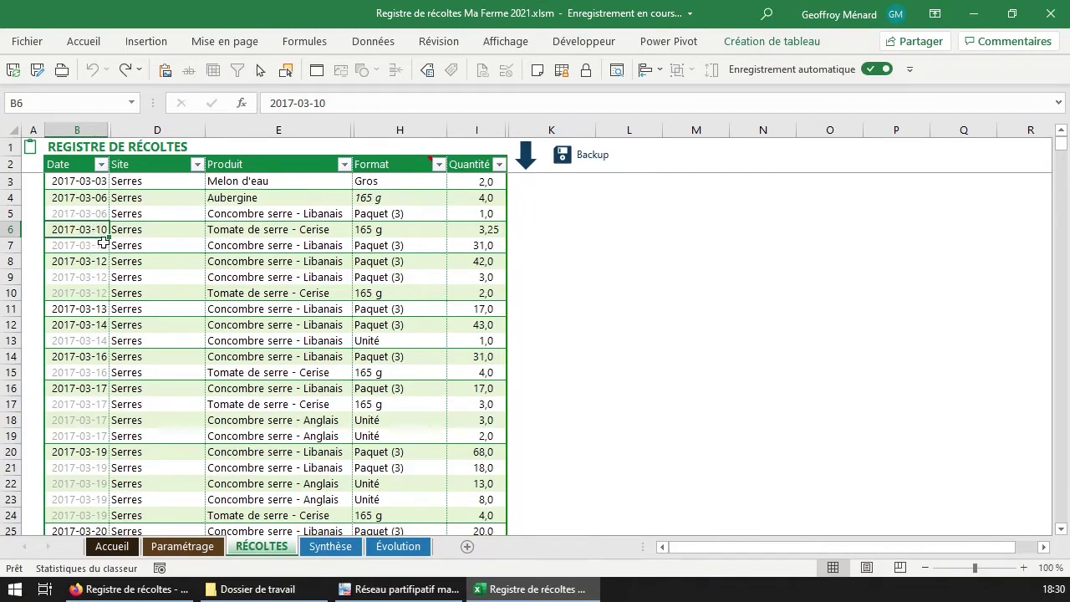
left_click(96, 354)
left_click(96, 277)
left_click(92, 264)
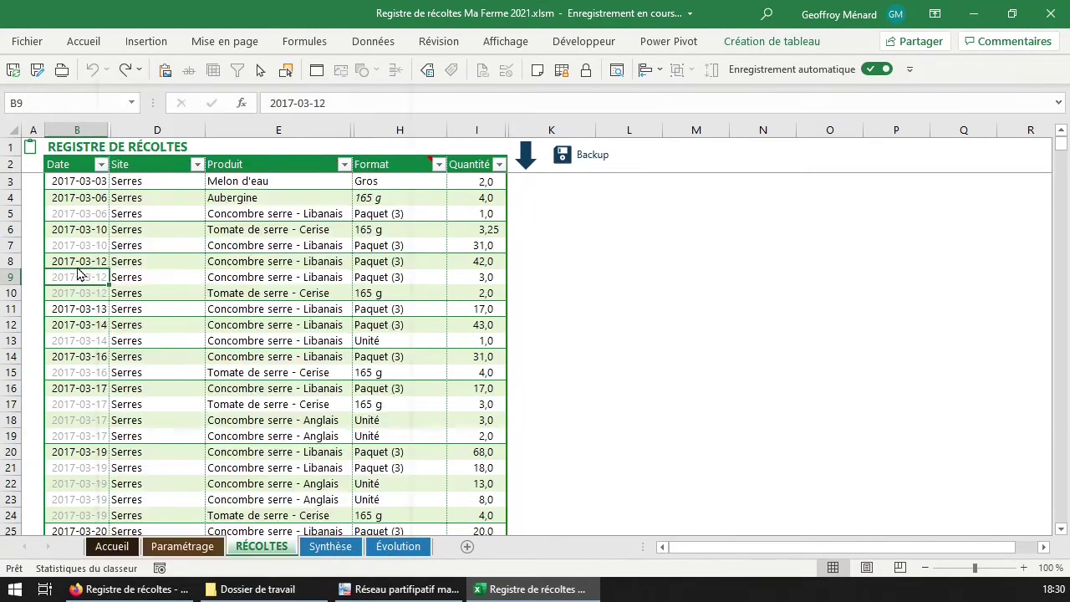
left_click_drag(75, 261, 489, 294)
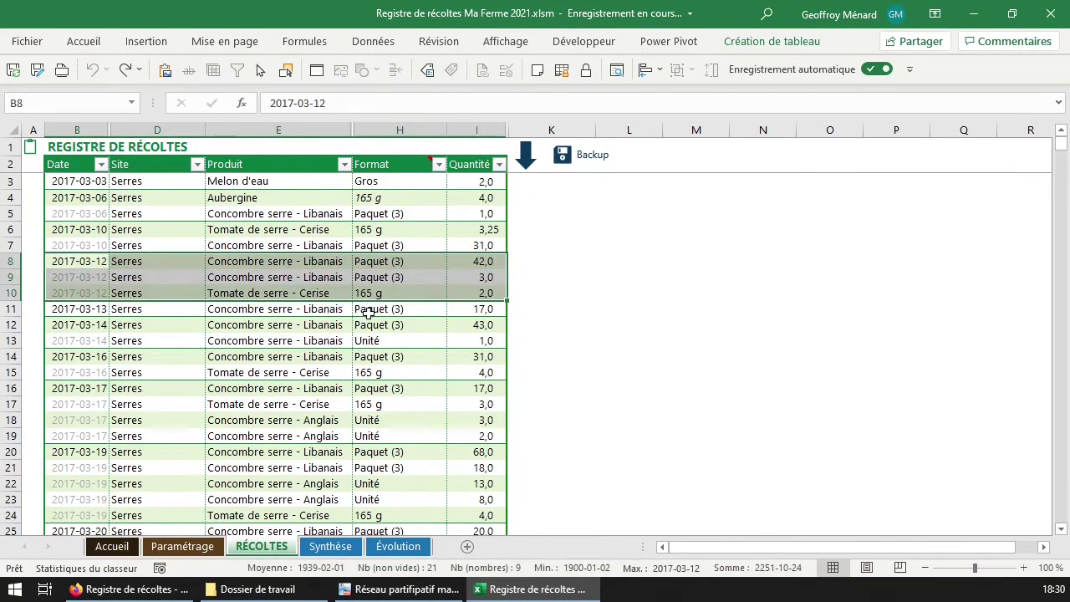
left_click(92, 311)
left_click_drag(88, 327, 486, 339)
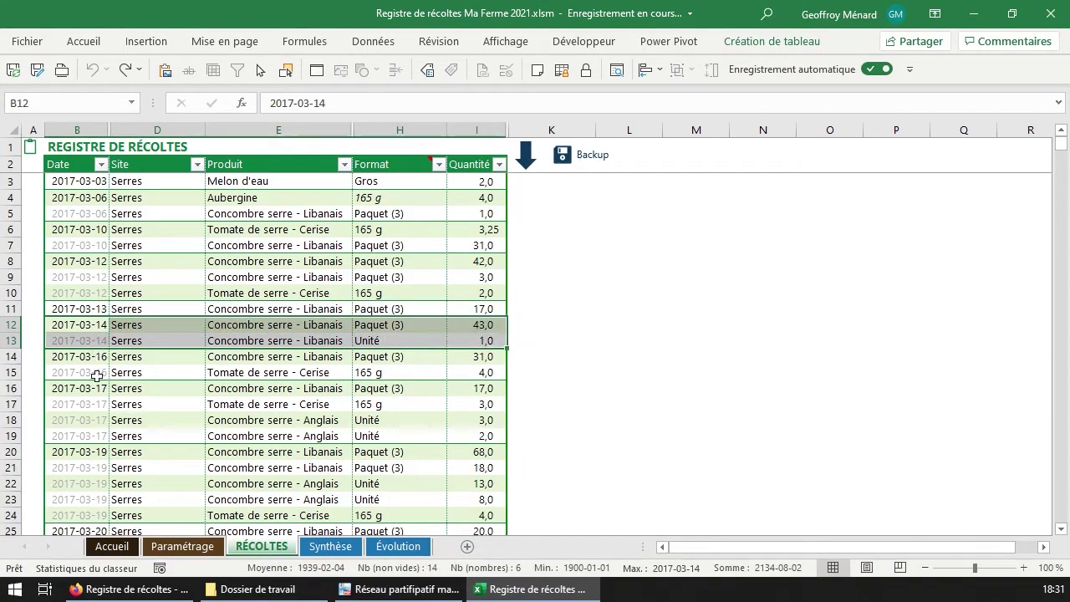
left_click(146, 182)
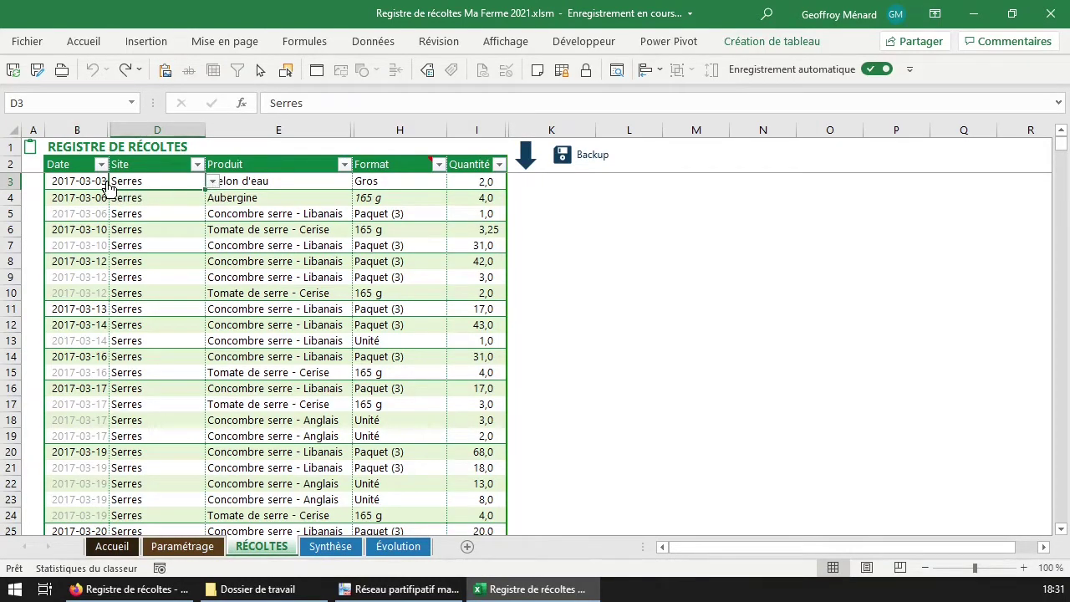
left_click(84, 180)
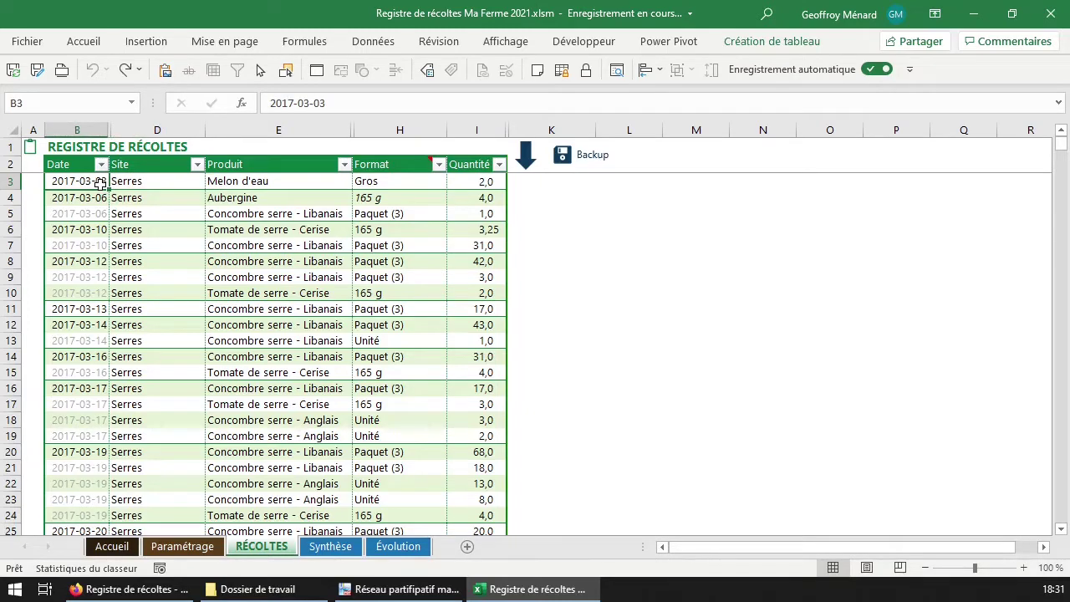
Add a new row at the end of the harvest register and choose Serres as its site
left_click(527, 163)
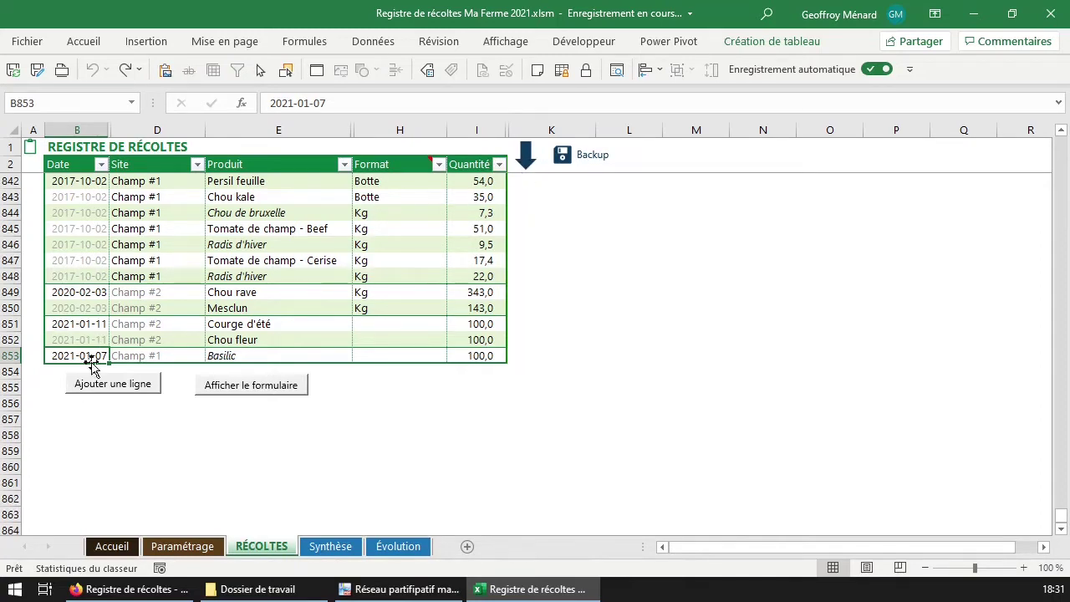
left_click(119, 386)
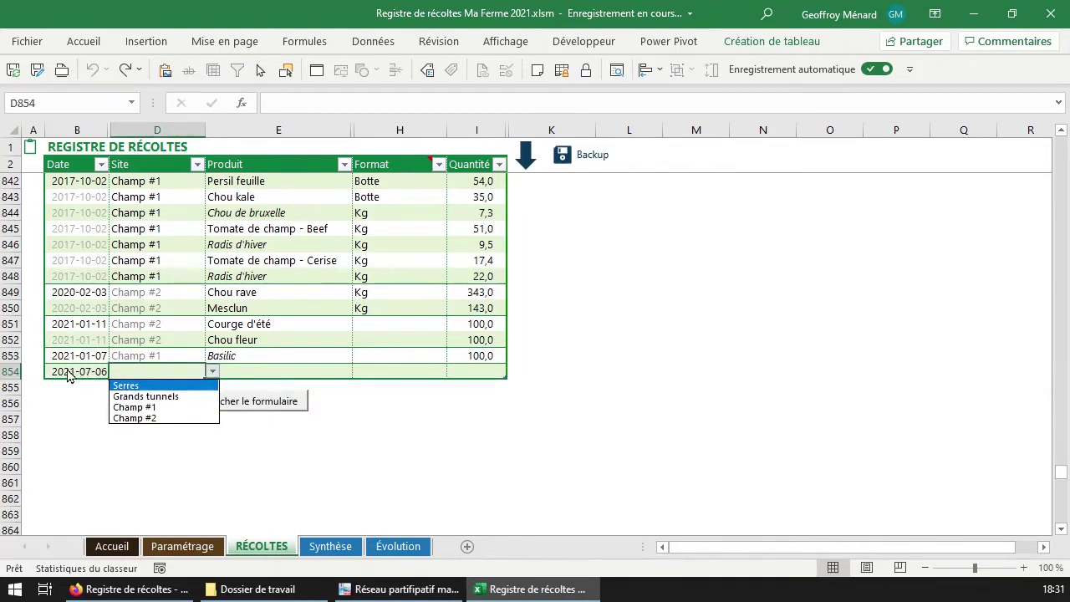
left_click(158, 387)
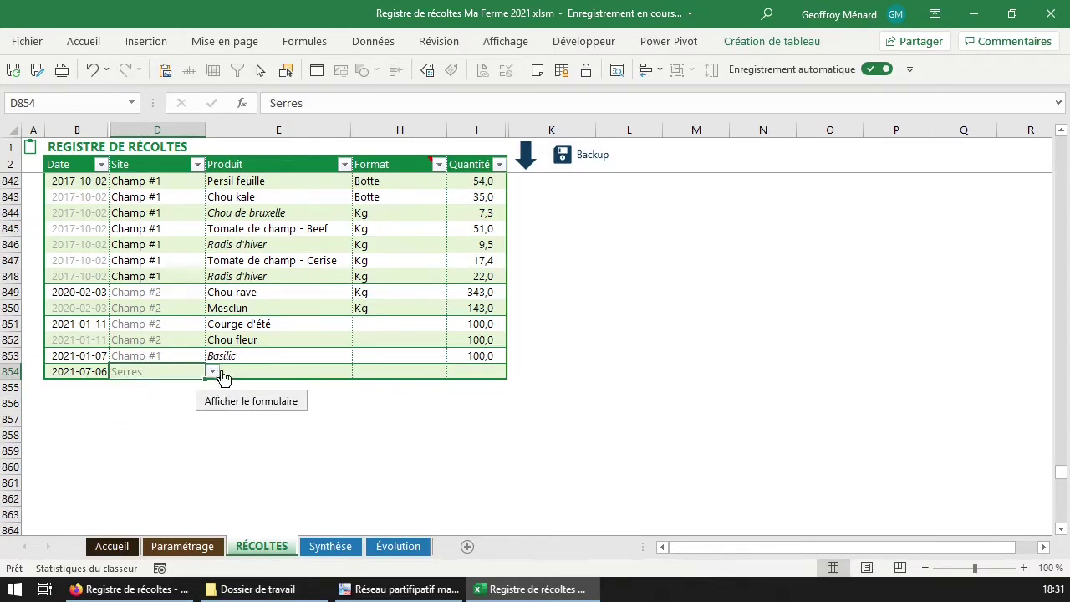
Replace the site of the new row 854 with Champ #1
left_click(213, 371)
left_click(167, 373)
type("Gran")
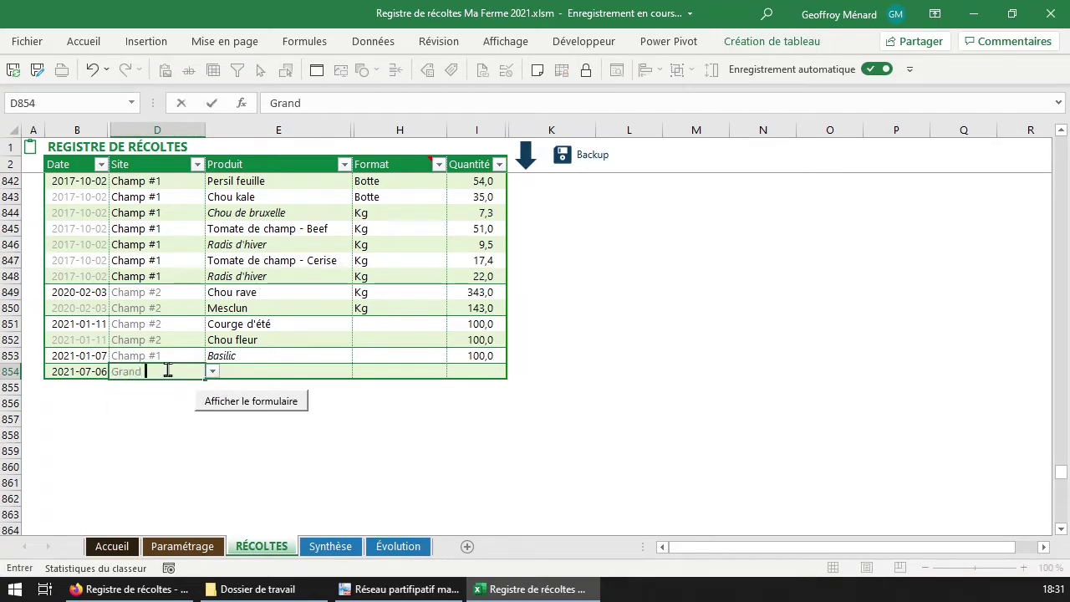
type("d")
key("BackSpace")
key("BackSpace")
key("BackSpace")
key("BackSpace")
key("BackSpace")
type("Champ #1")
key("Tab")
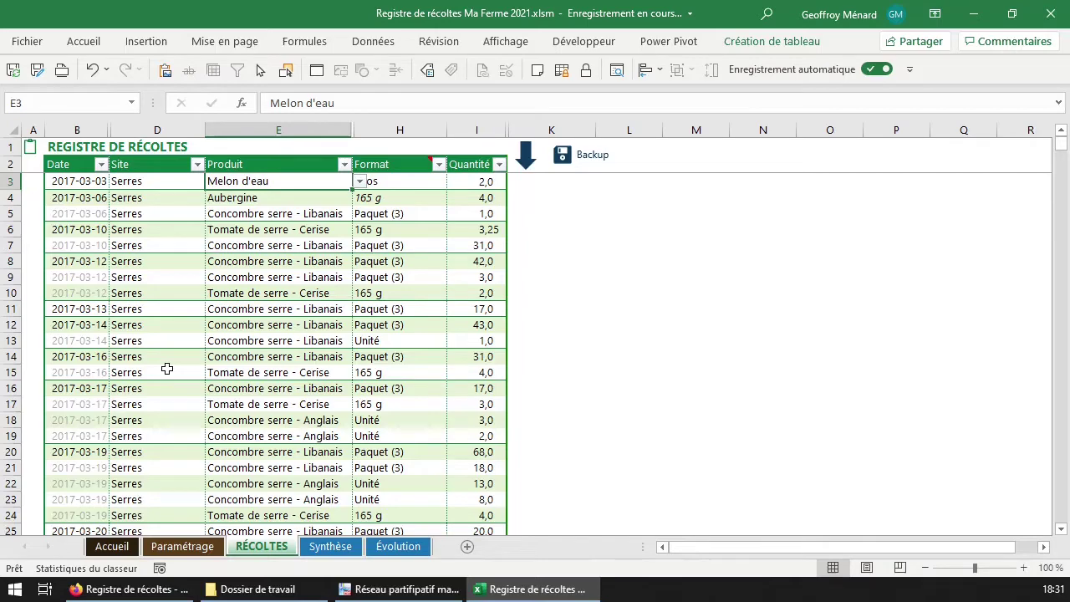
Look through the register's columns between the first and last entries and return to the empty Produit cell in row 854
key("Left")
key("ctrl+Down")
key("Down")
key("Down")
key("Down")
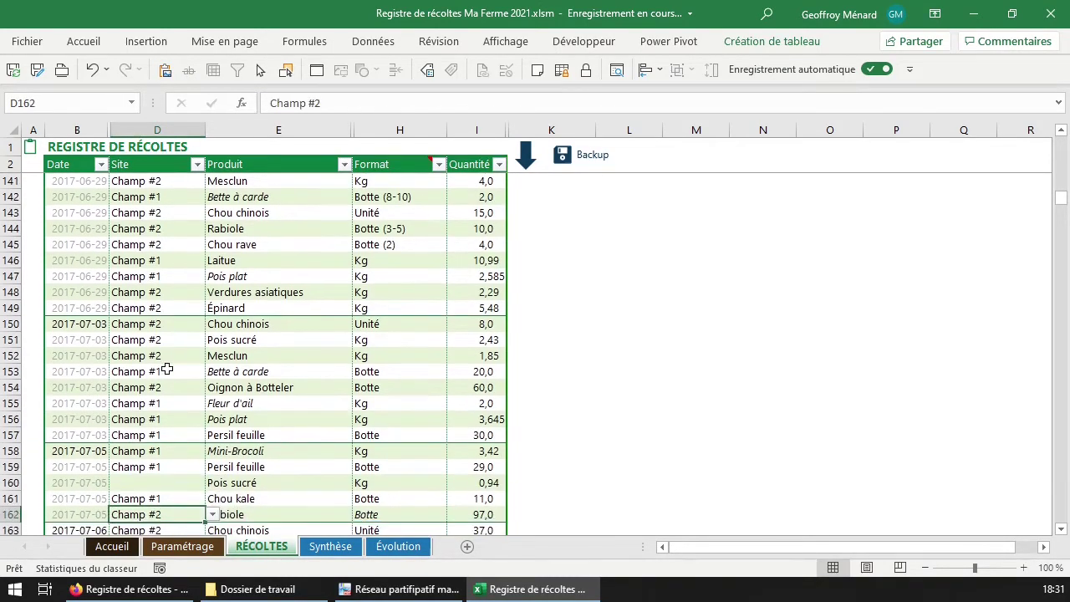
key("Left")
key("ctrl+Down")
key("ctrl+Up")
key("ctrl+Down")
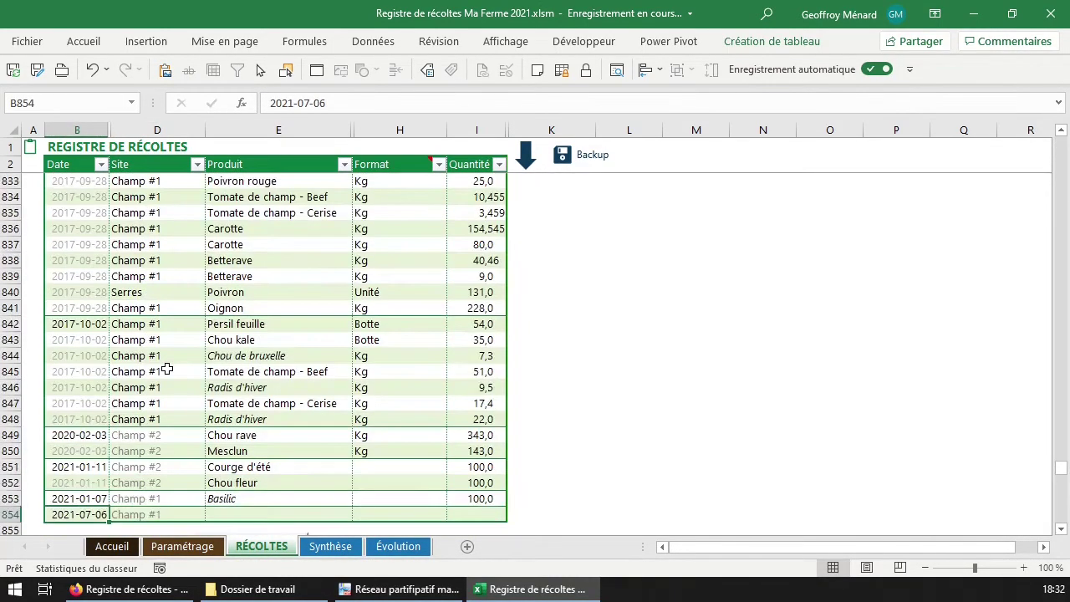
key("ctrl+Up")
key("Down")
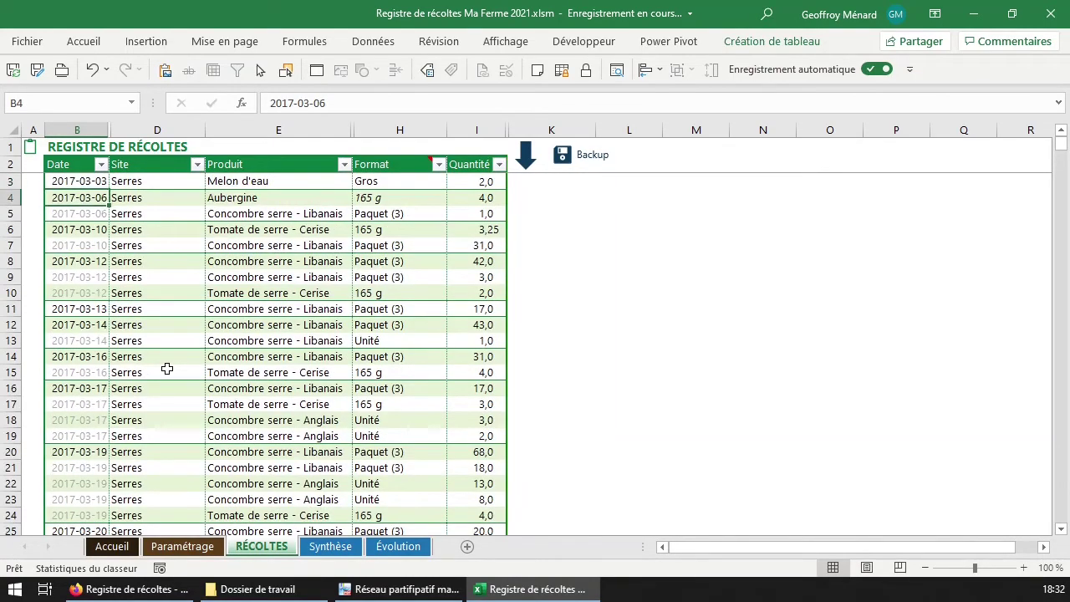
key("ctrl+Down")
key("Right")
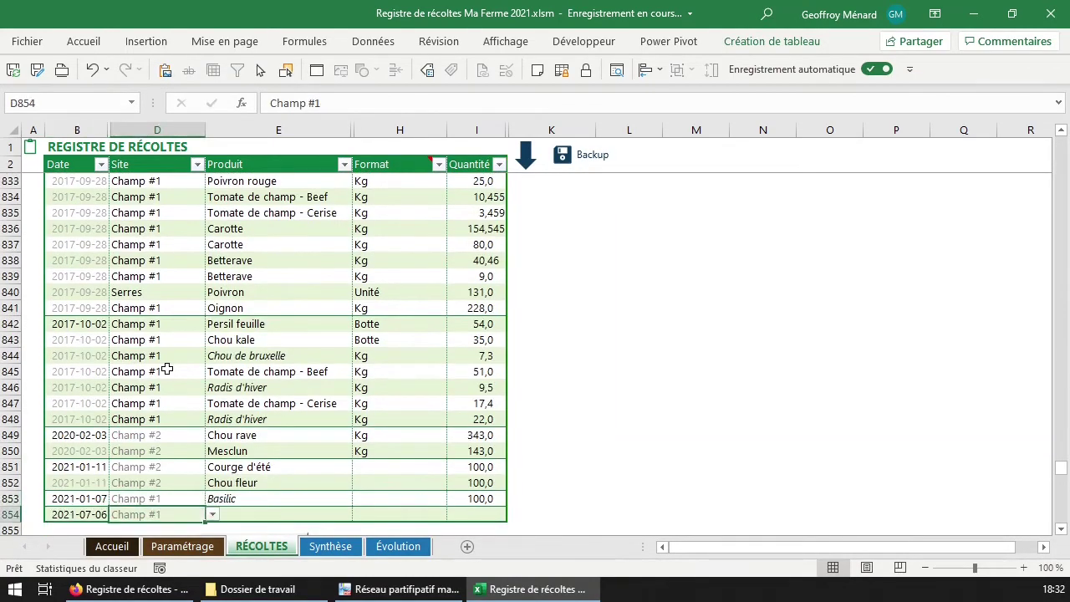
key("Right")
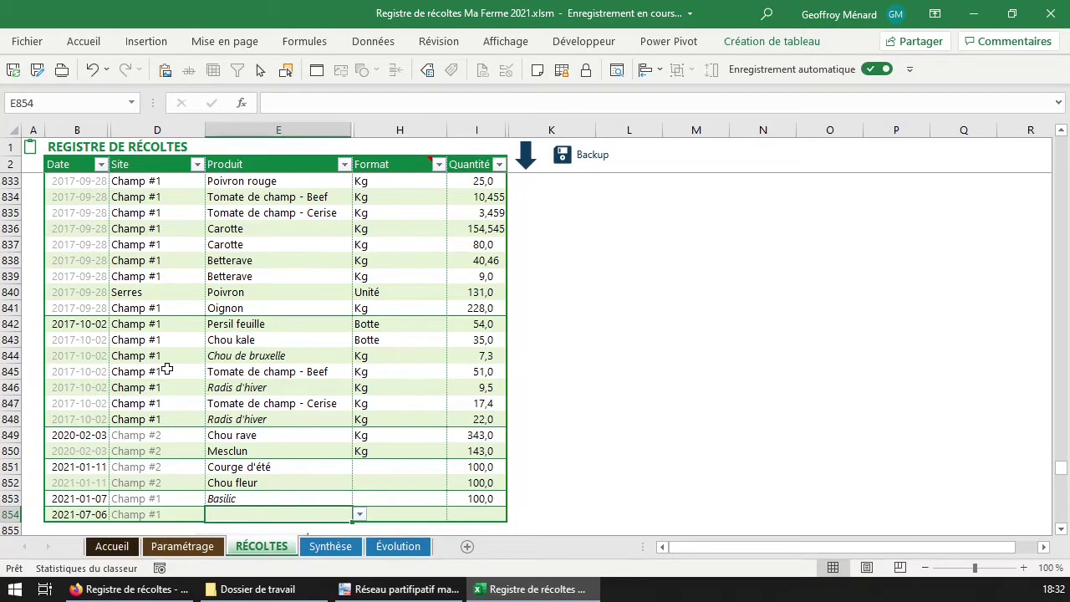
key("Right")
key("ctrl+Up")
key("ctrl+Up")
key("Left")
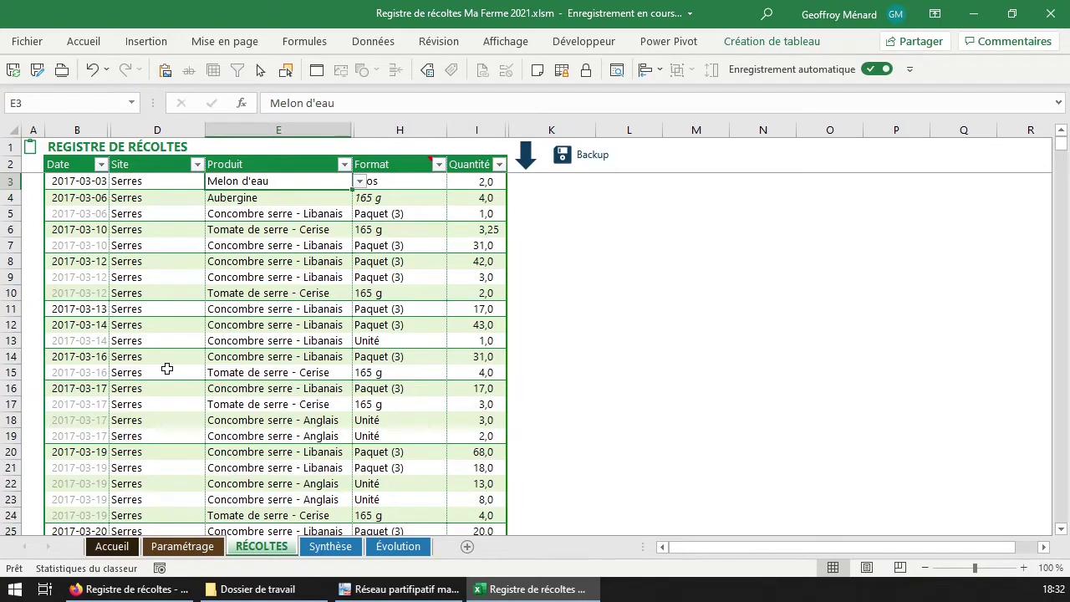
key("ctrl+Down")
key("Left")
key("Left")
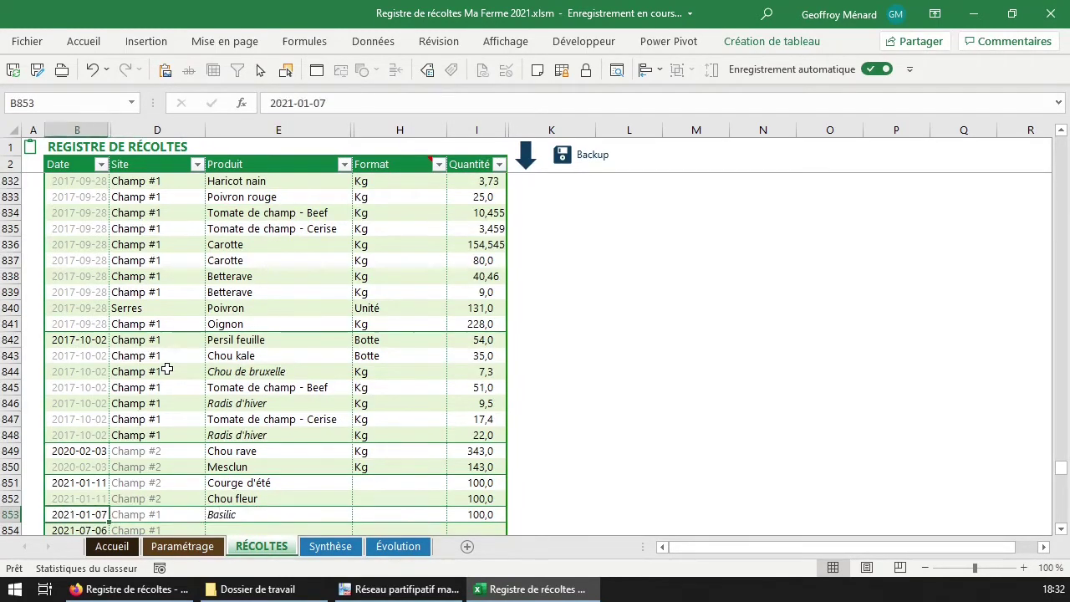
key("Down")
key("Right")
key("Right")
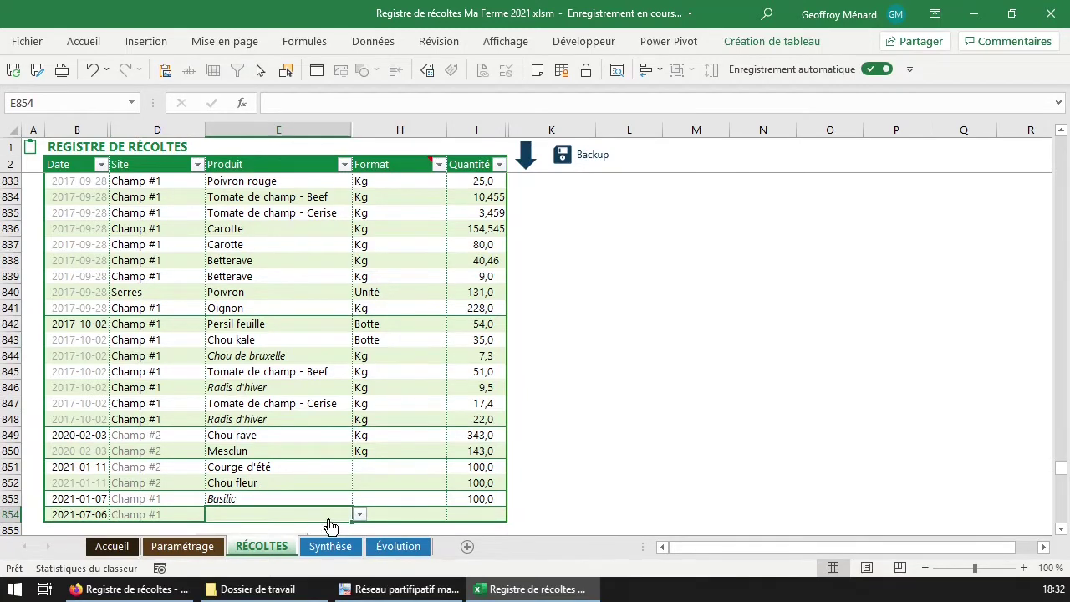
Browse the product choices for row 854 and enter Rabiole as its product
key("alt+Down")
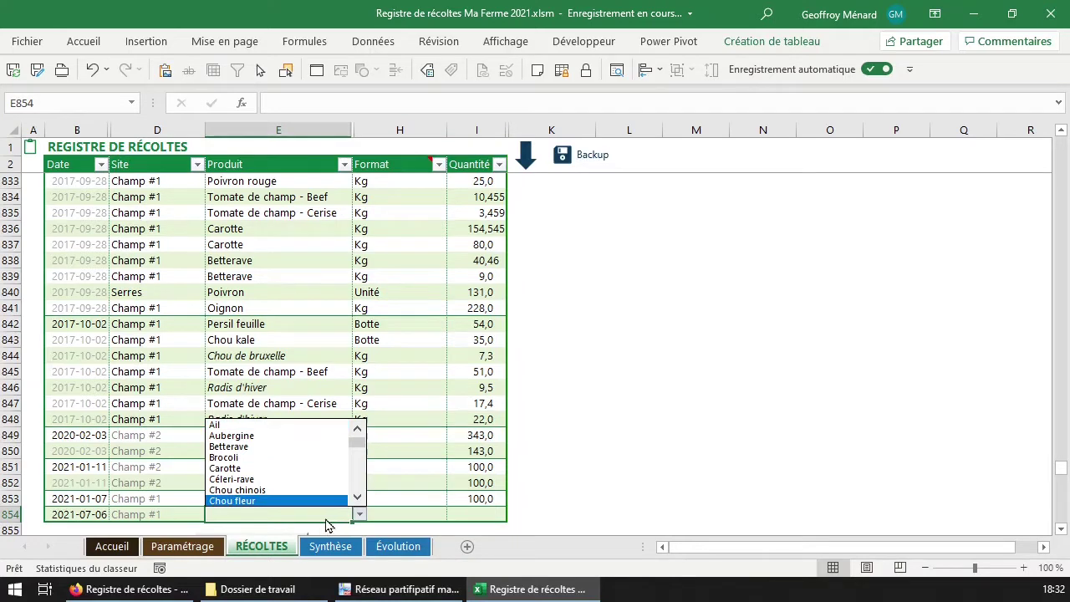
left_click(358, 514)
left_click(359, 515)
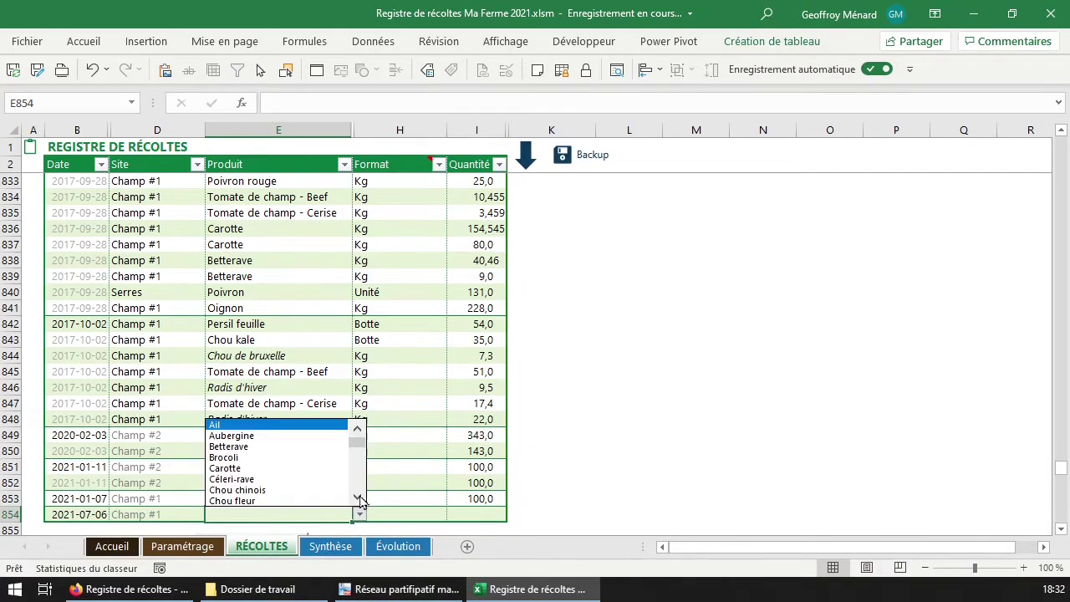
scroll(365, 479, "down", 6)
left_click(288, 514)
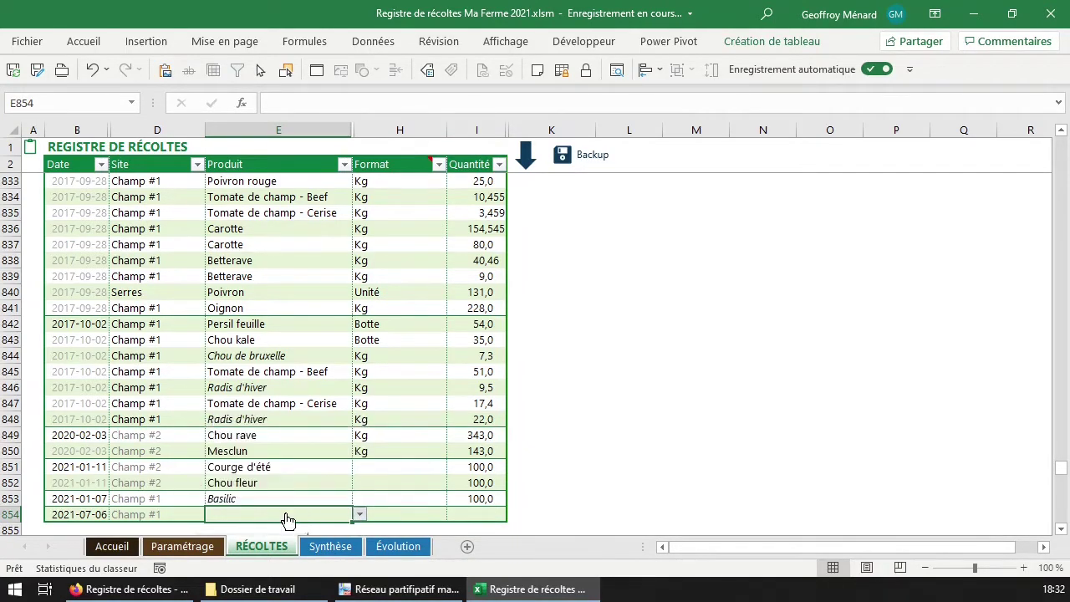
type("Rabiole")
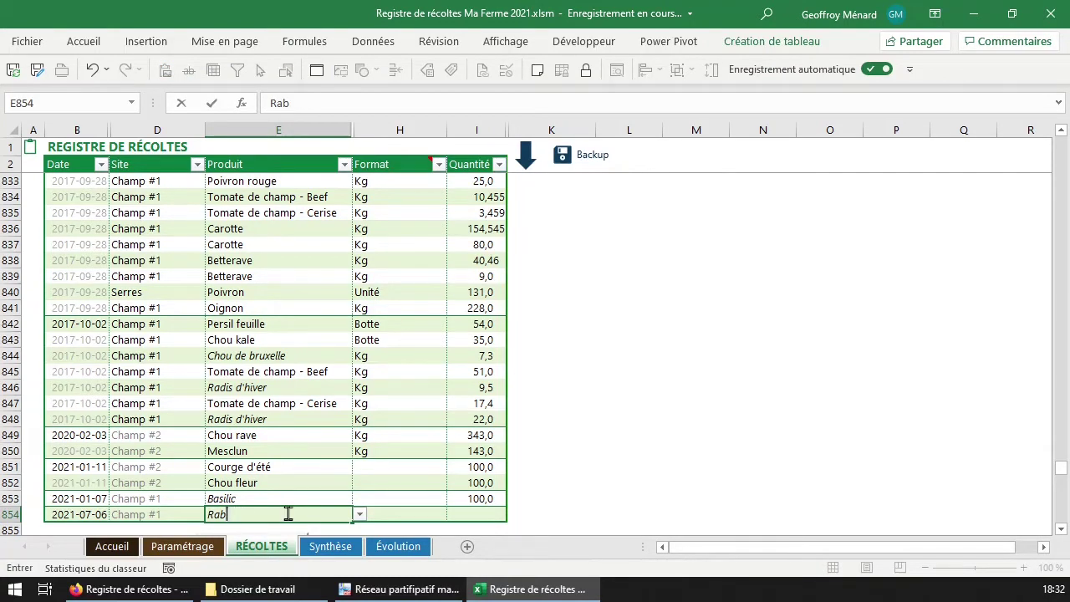
key("BackSpace")
key("BackSpace")
key("BackSpace")
type("Rab")
left_click(288, 513)
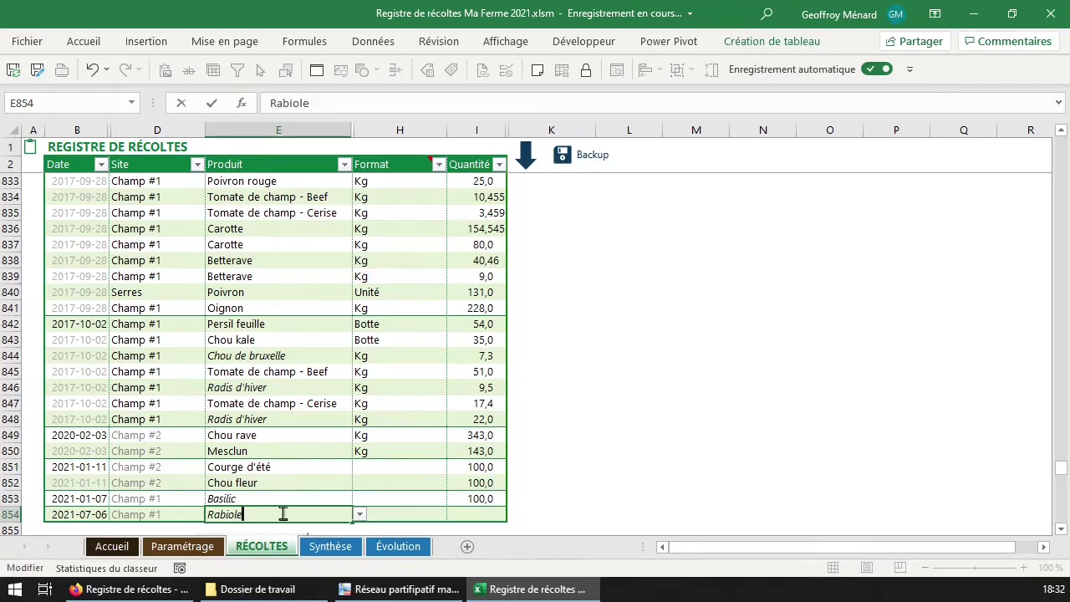
key("Return")
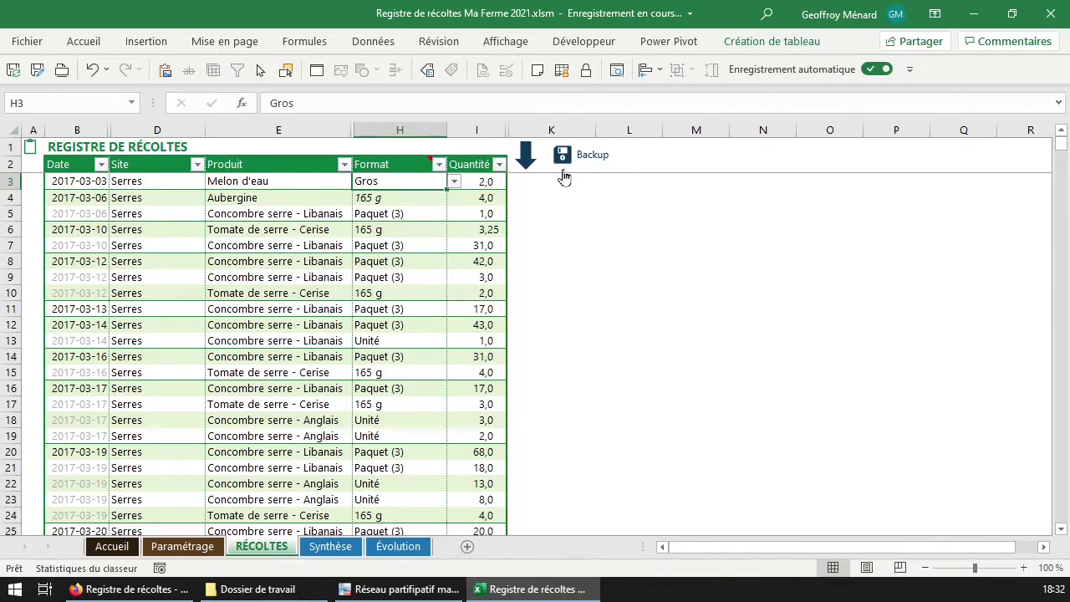
Complete the Rabiole entry in row 854 with the format Botte (3-5) and a quantity of 50
left_click(522, 159)
left_click(346, 360)
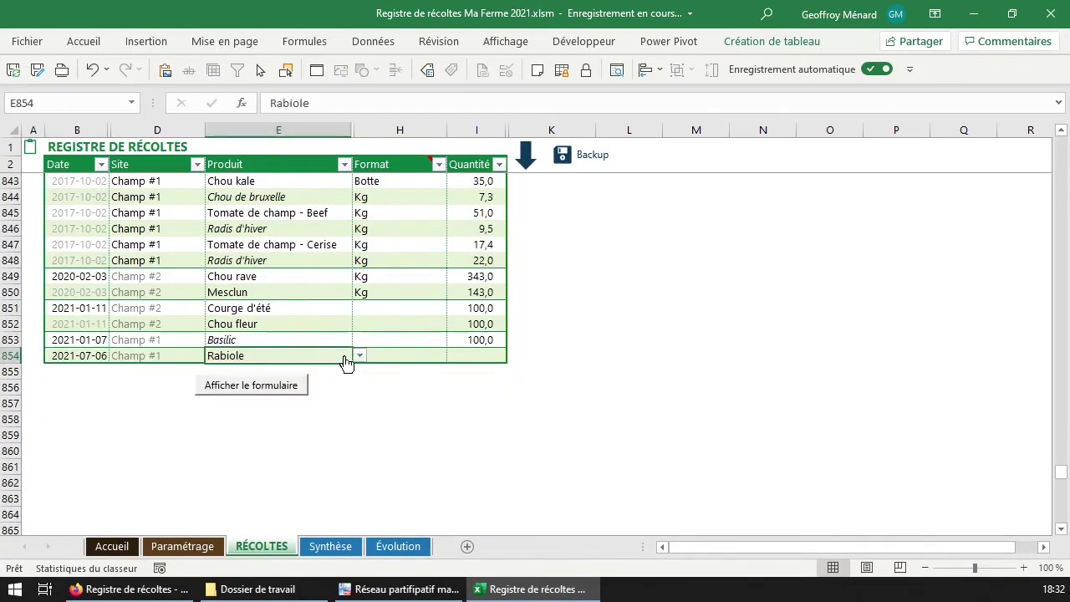
key("Tab")
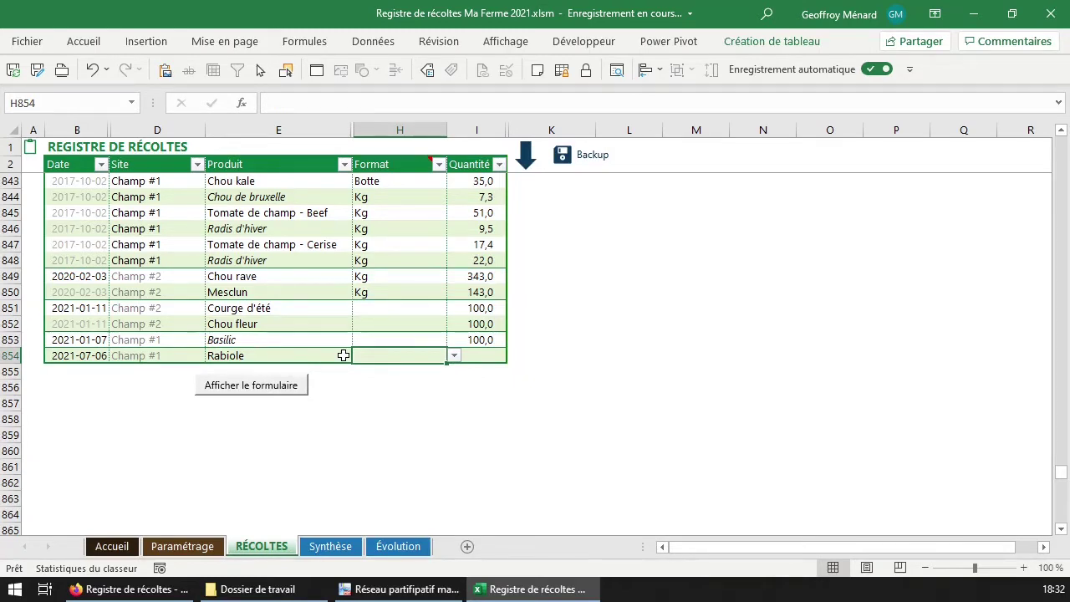
key("alt+Down")
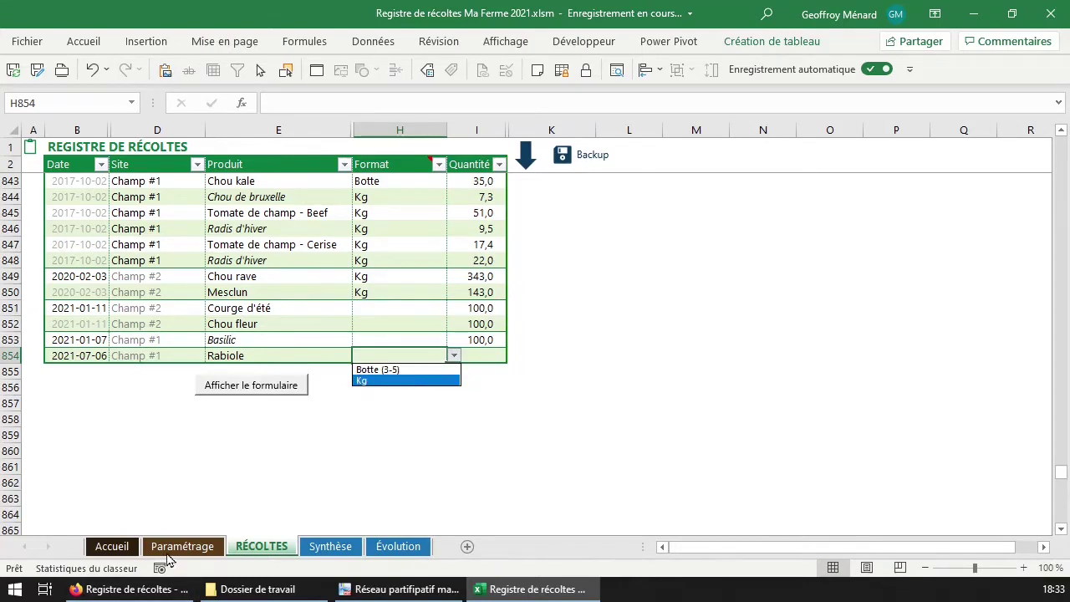
left_click(400, 370)
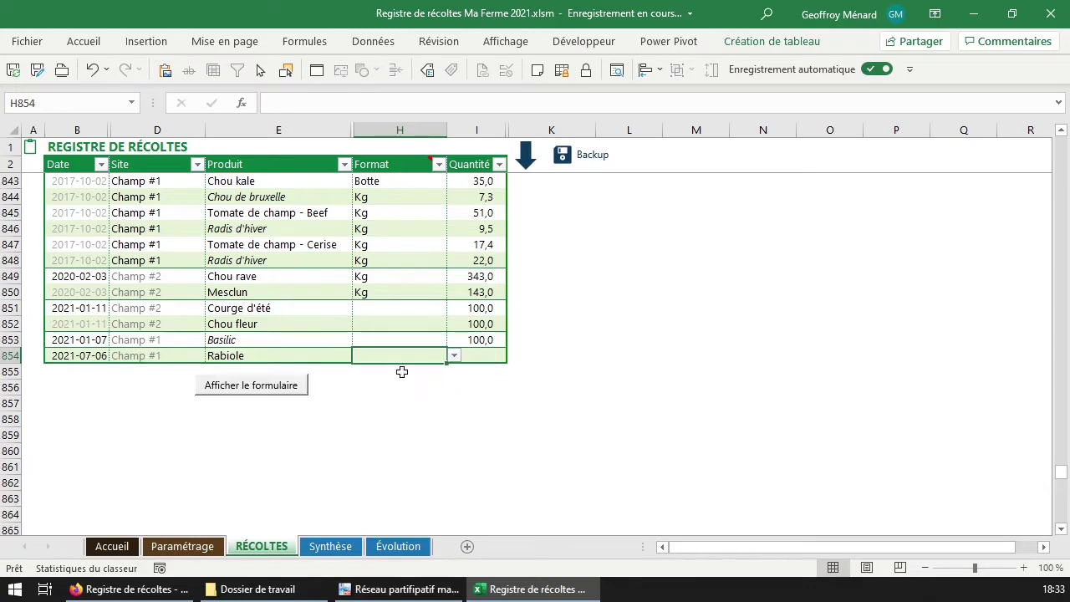
left_click(492, 356)
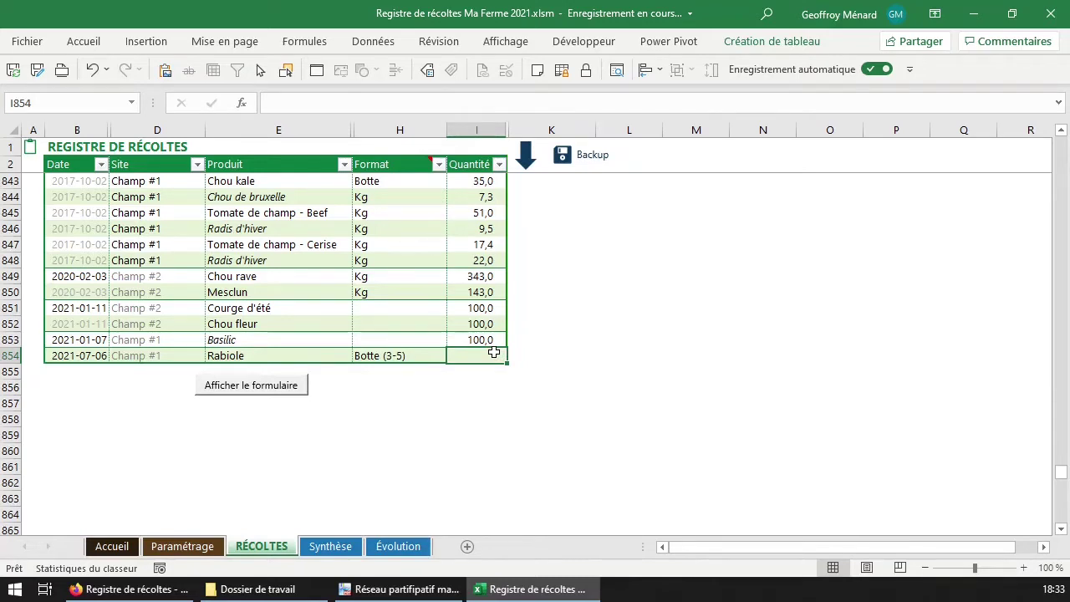
type("50")
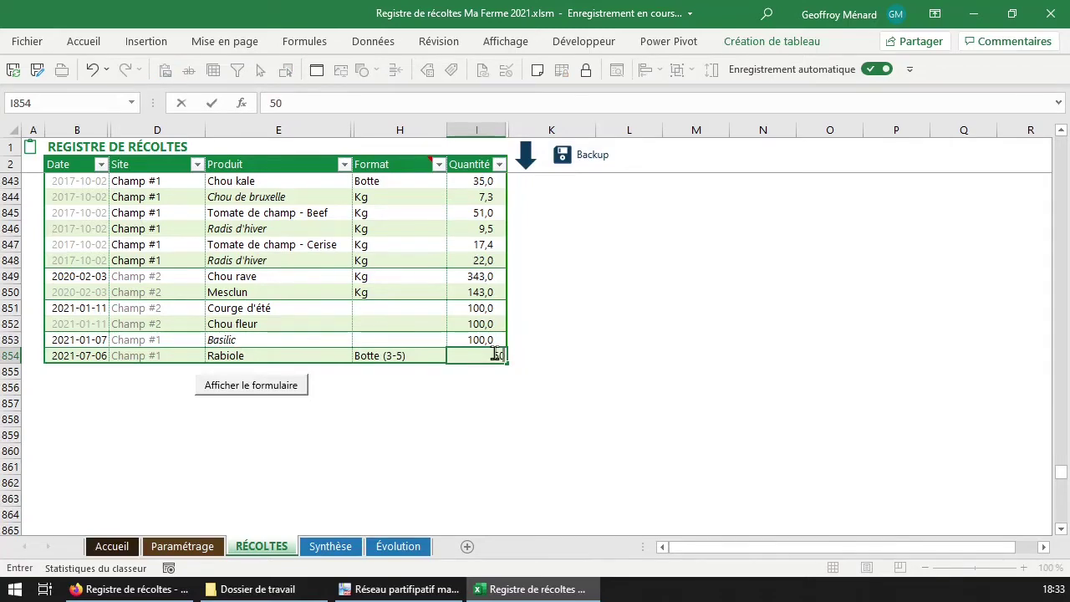
key("Return")
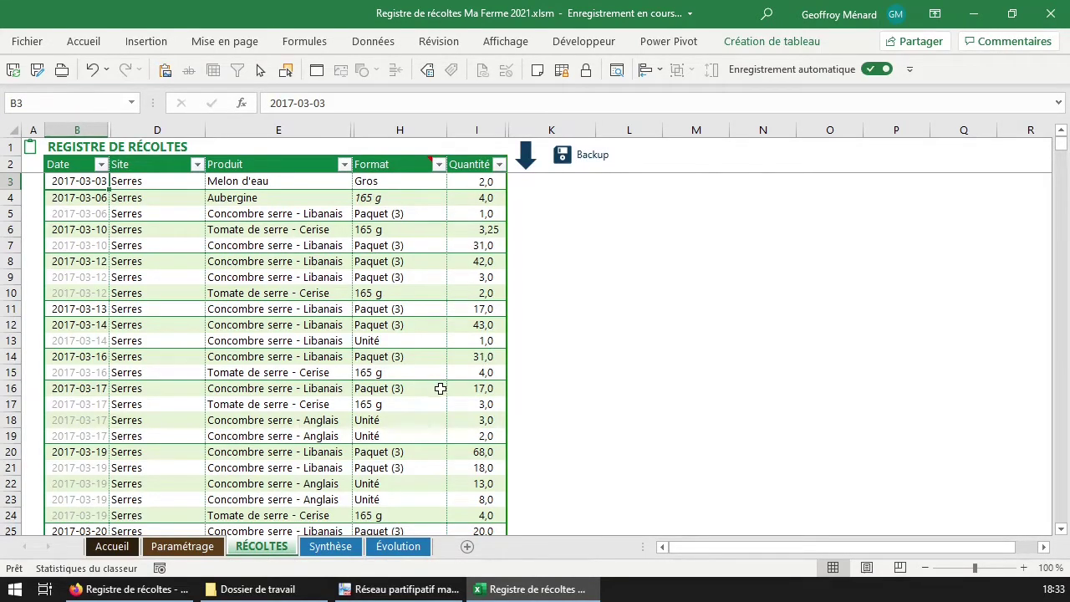
Open the harvest entry form below the last register row and select mar. 6 juil as the date
left_click(526, 167)
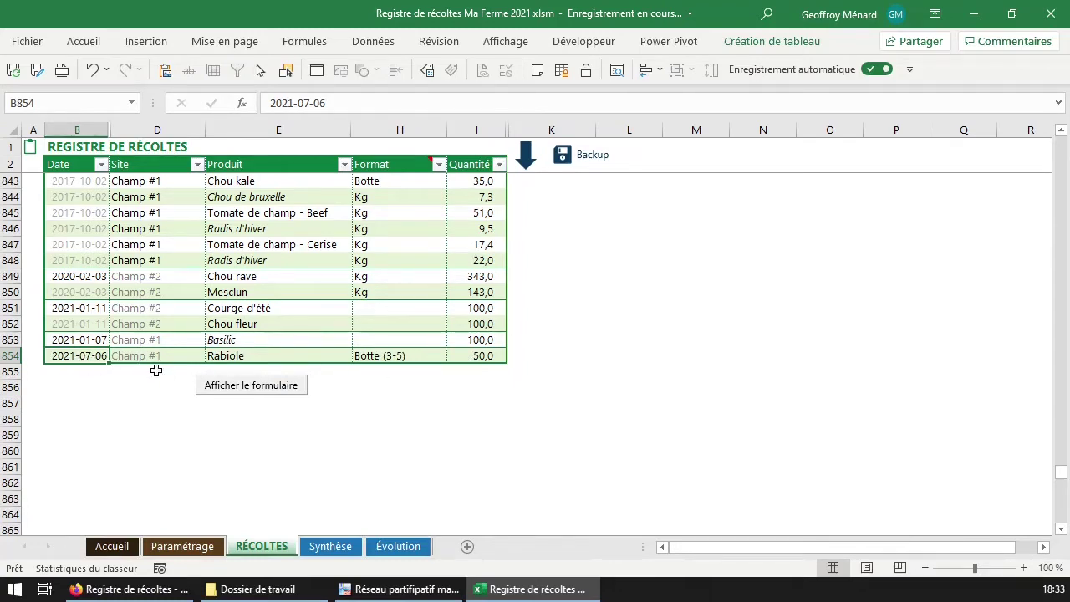
left_click(249, 386)
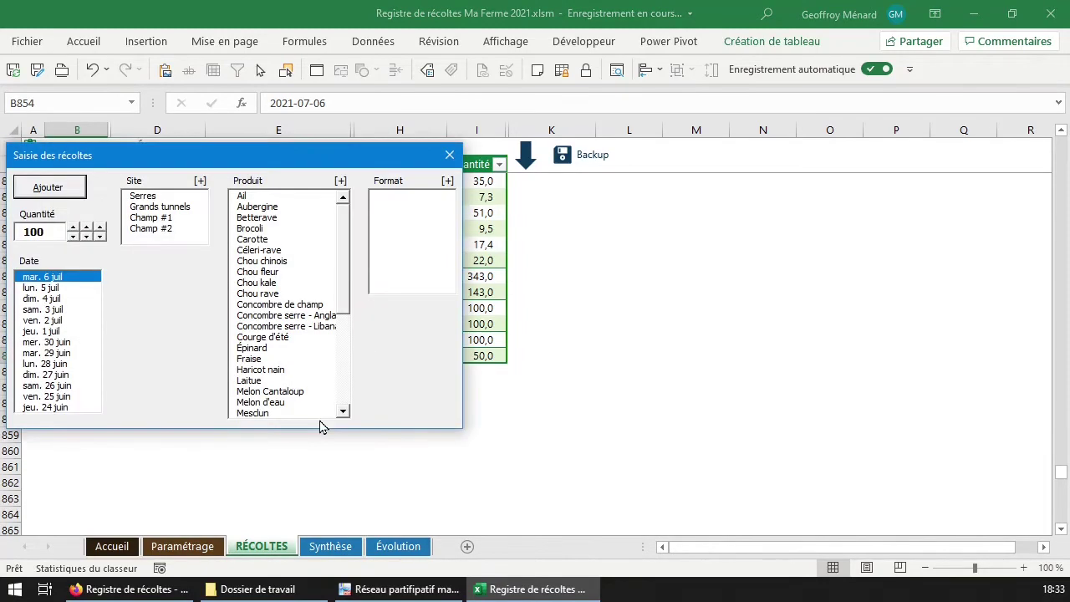
left_click_drag(226, 163, 444, 187)
left_click_drag(271, 311, 274, 426)
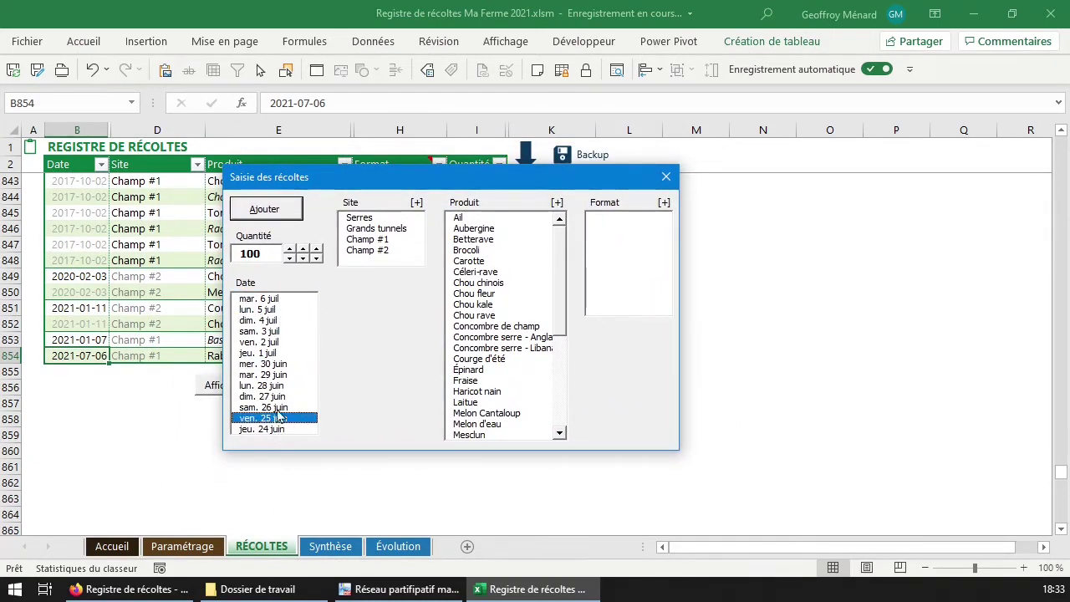
left_click(281, 304)
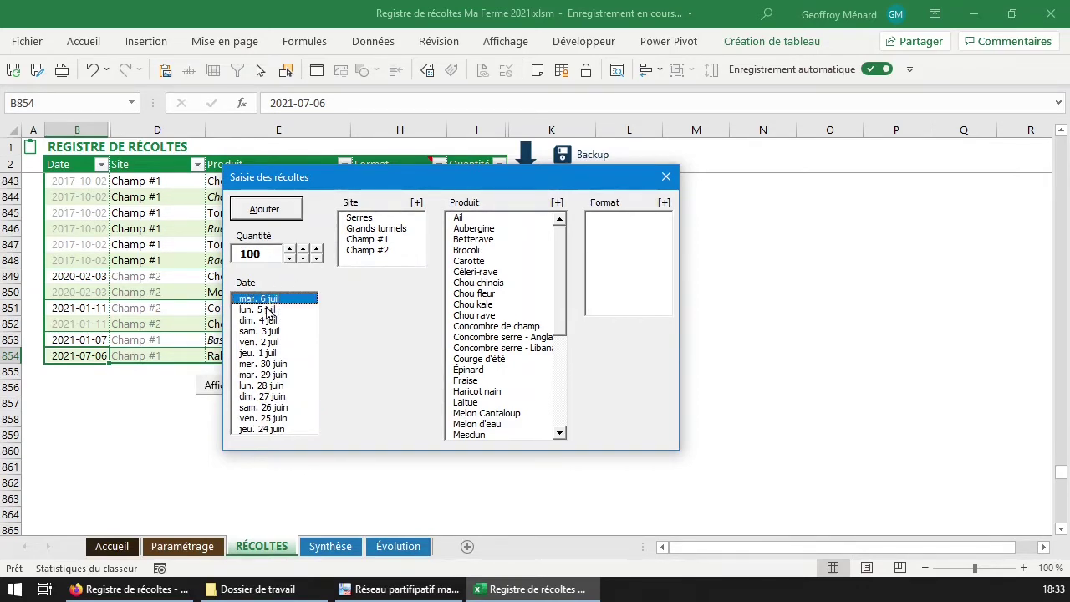
left_click(278, 311)
left_click(286, 301)
Replace the quantity in the harvest entry form and adjust it in increments to 463
left_click(279, 256)
key("BackSpace")
key("BackSpace")
key("BackSpace")
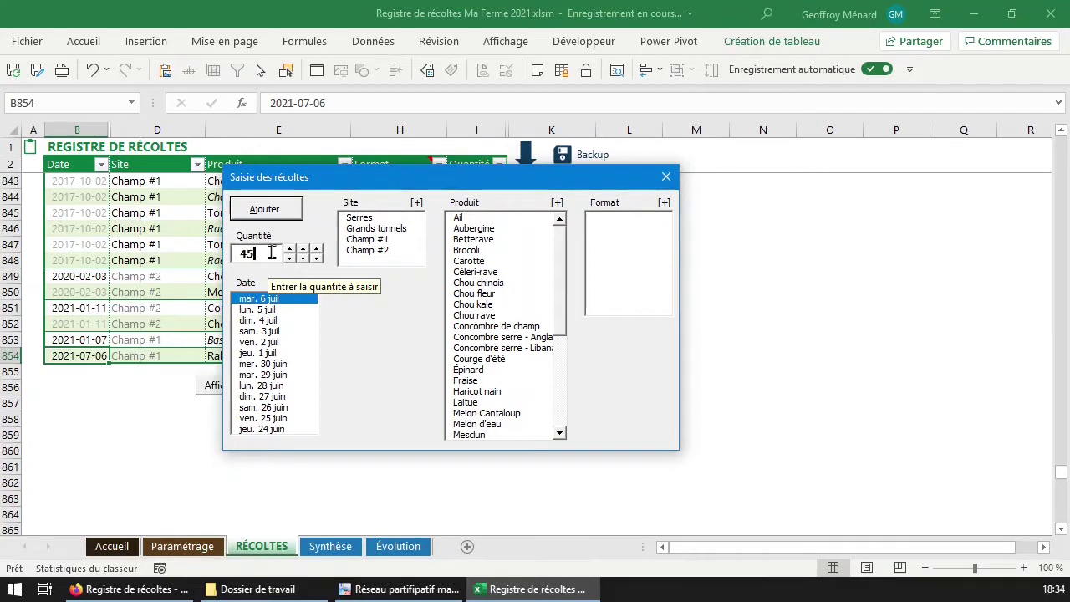
left_click(289, 249)
left_click(290, 249)
left_click(289, 249)
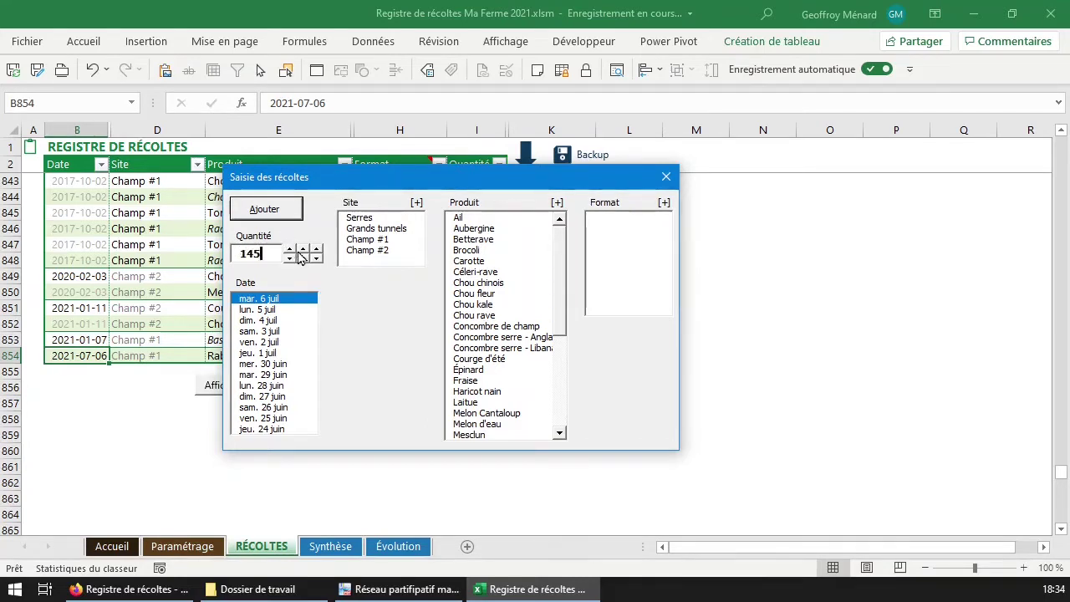
left_click(289, 249)
left_click(303, 249)
left_click(302, 257)
left_click(303, 258)
left_click(302, 257)
left_click(316, 258)
Try to add the form's harvest with site Serres, product Chou kale and format Botte
left_click(390, 219)
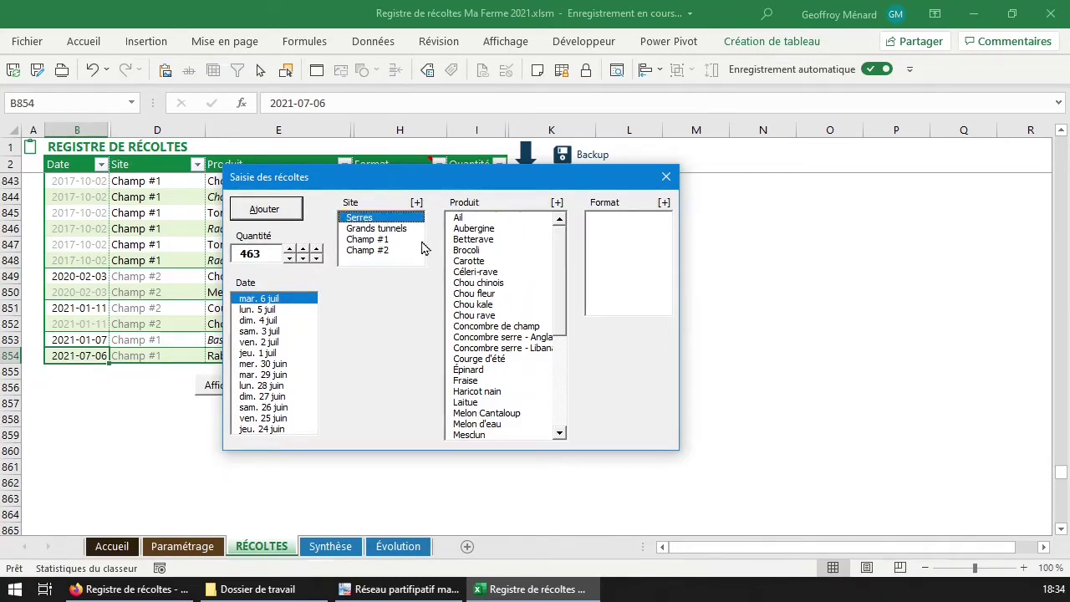
left_click(504, 251)
left_click(500, 305)
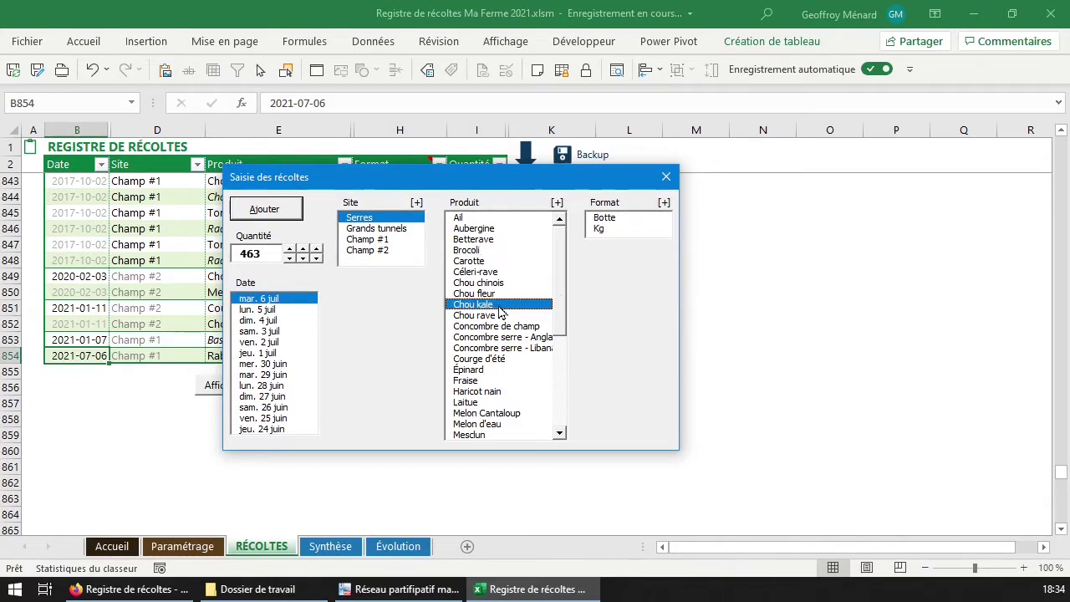
left_click(629, 219)
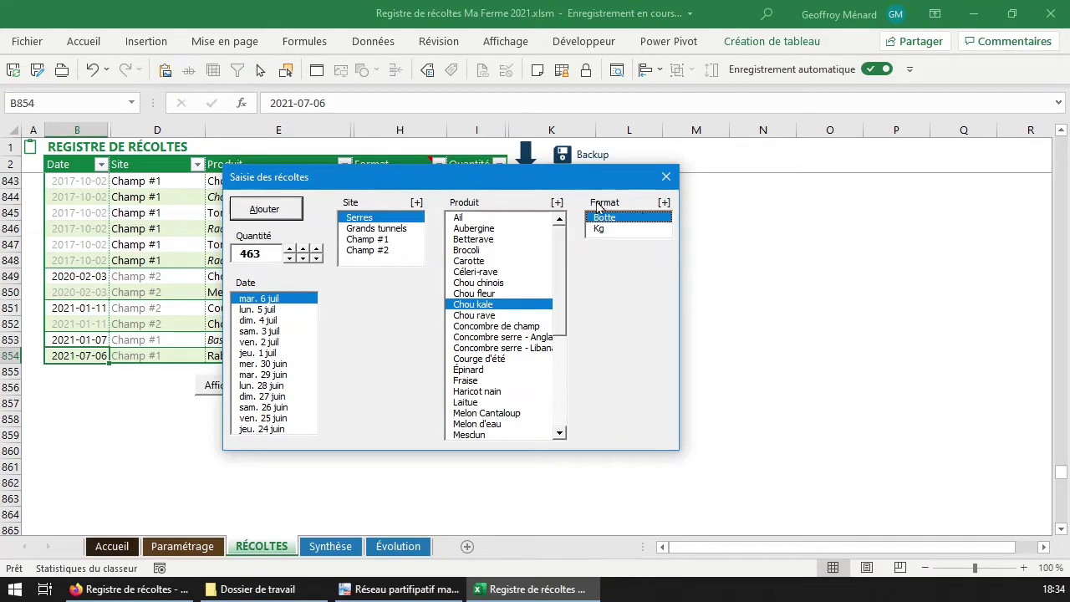
left_click(265, 212)
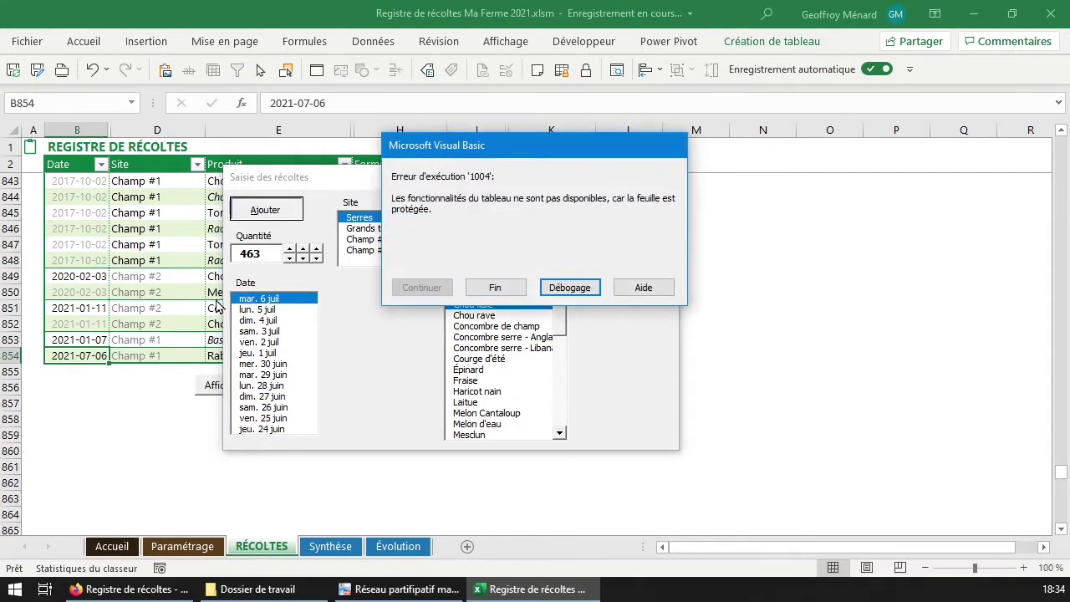
left_click(493, 287)
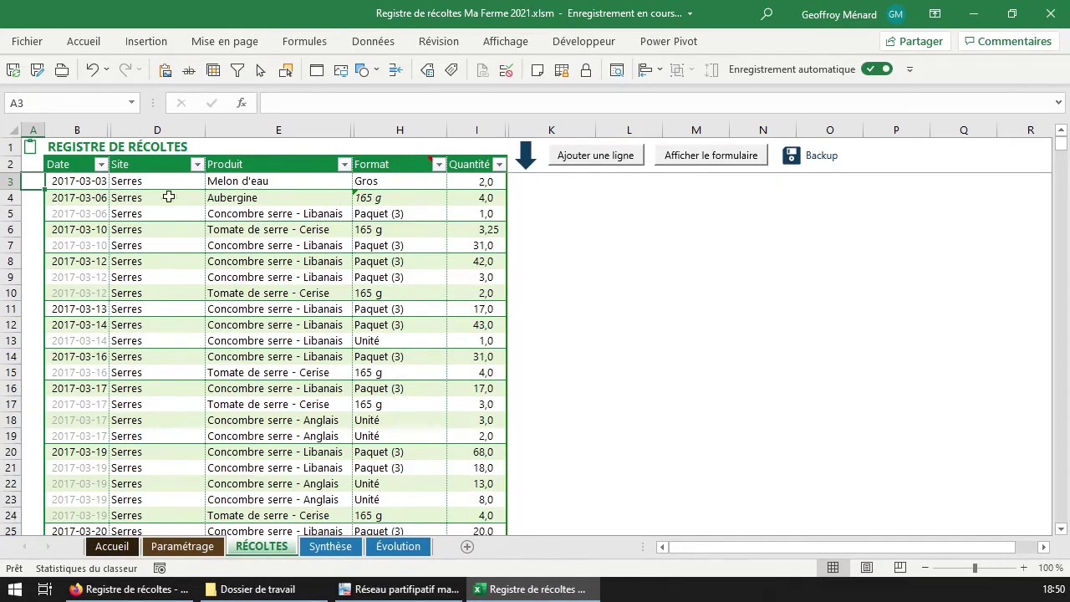
Go to the first empty row below the register, row 831, and try the date 2021-07-06 there
left_click(69, 183)
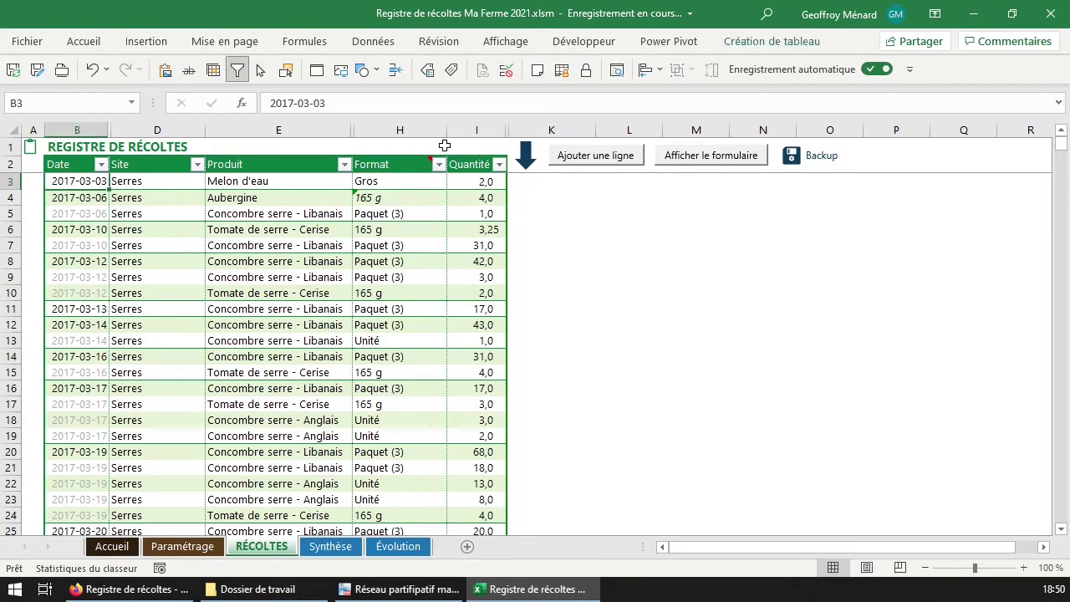
left_click(526, 158)
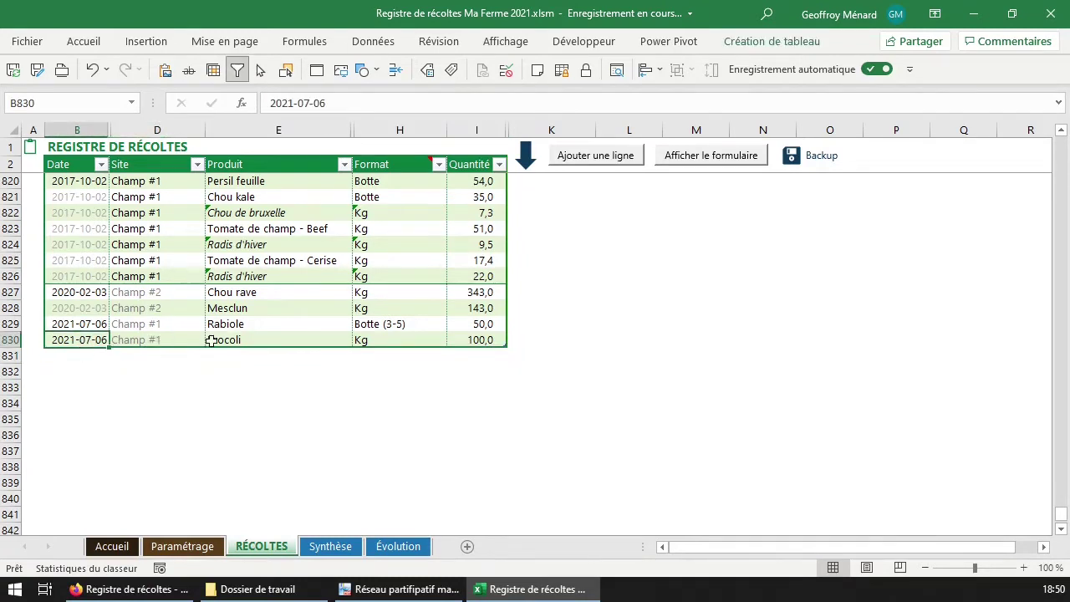
double_click(86, 359)
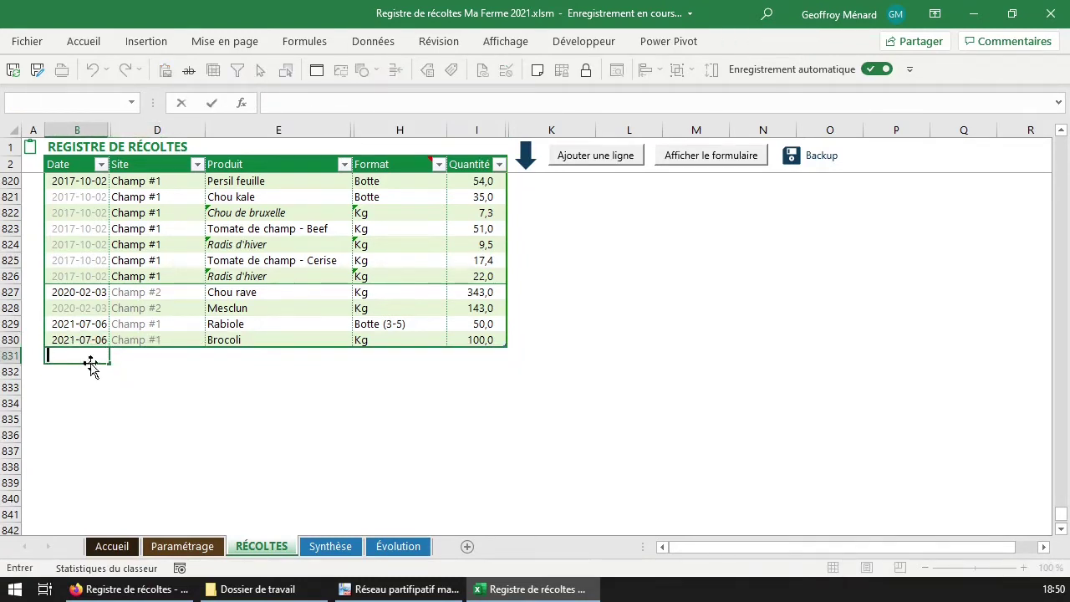
key("Escape")
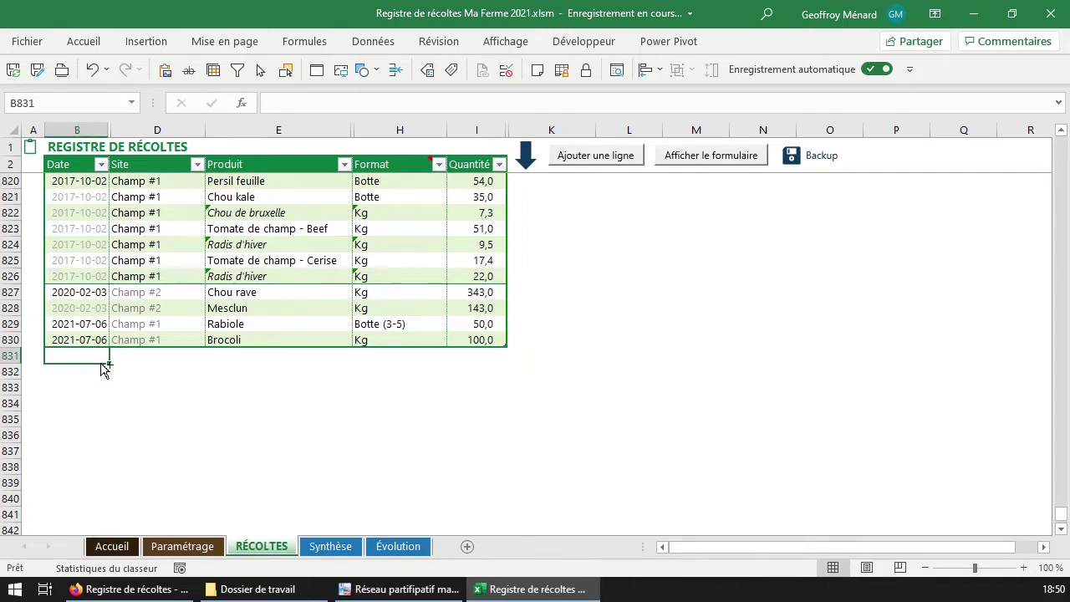
type("2021-07-06")
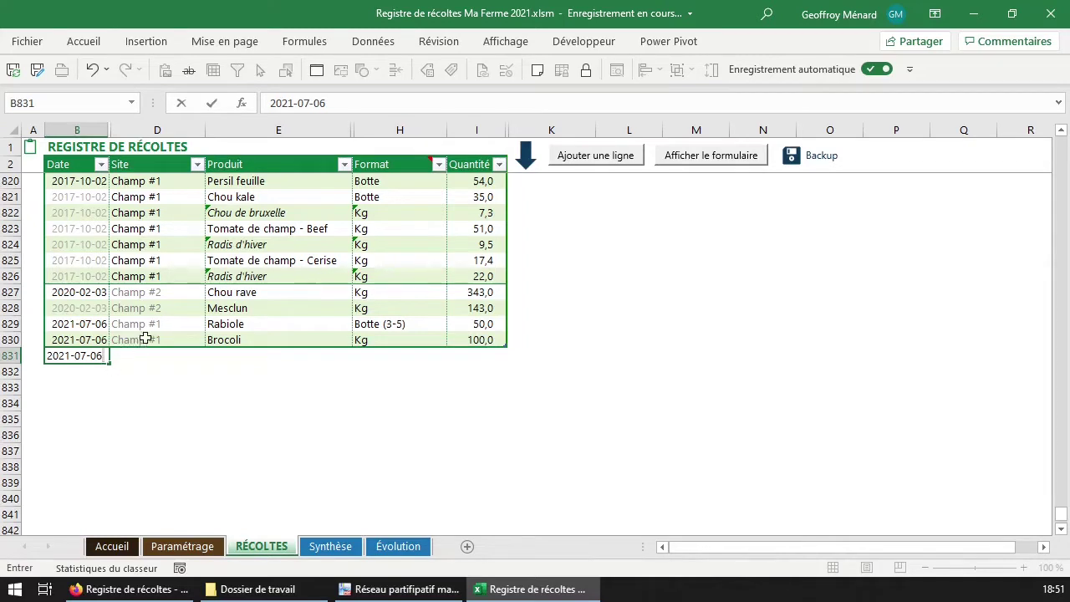
key("Escape")
Enter 10 juil as the date in row 831 and return to that date cell
type("1")
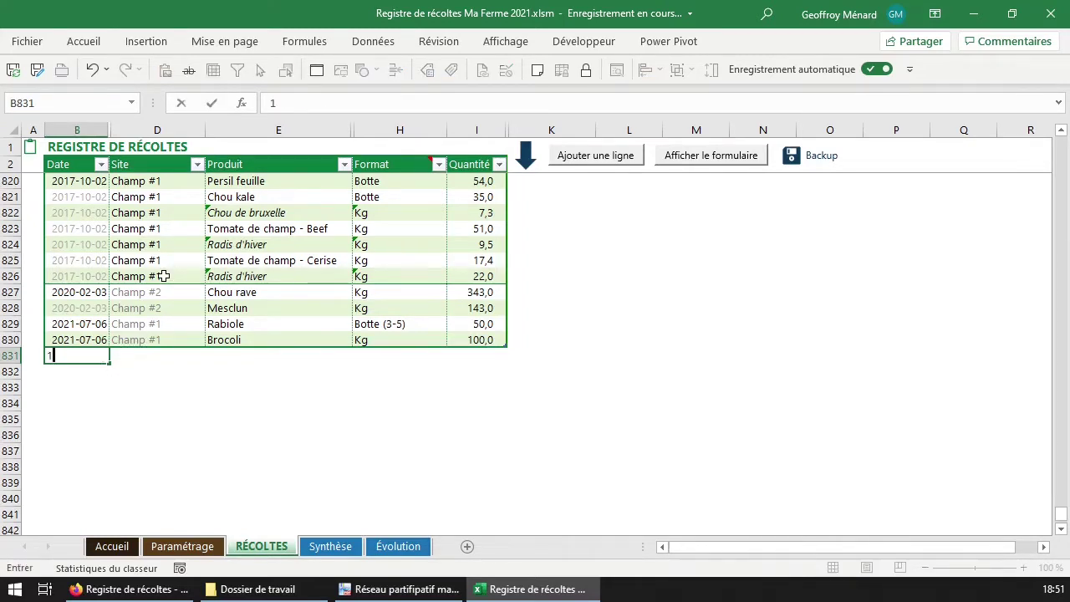
type("0 juil")
key("Return")
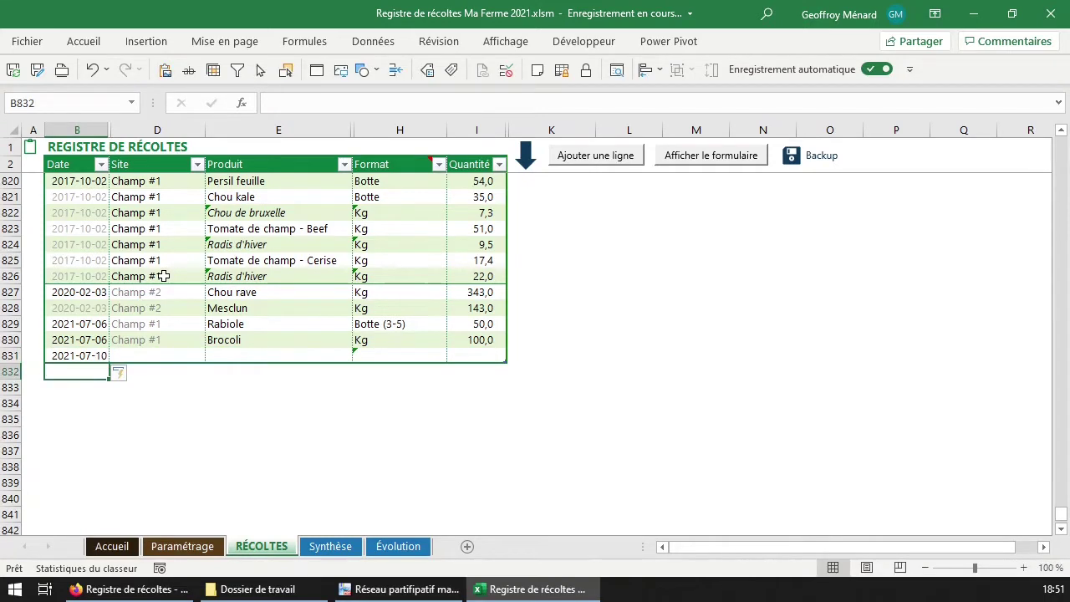
key("Up")
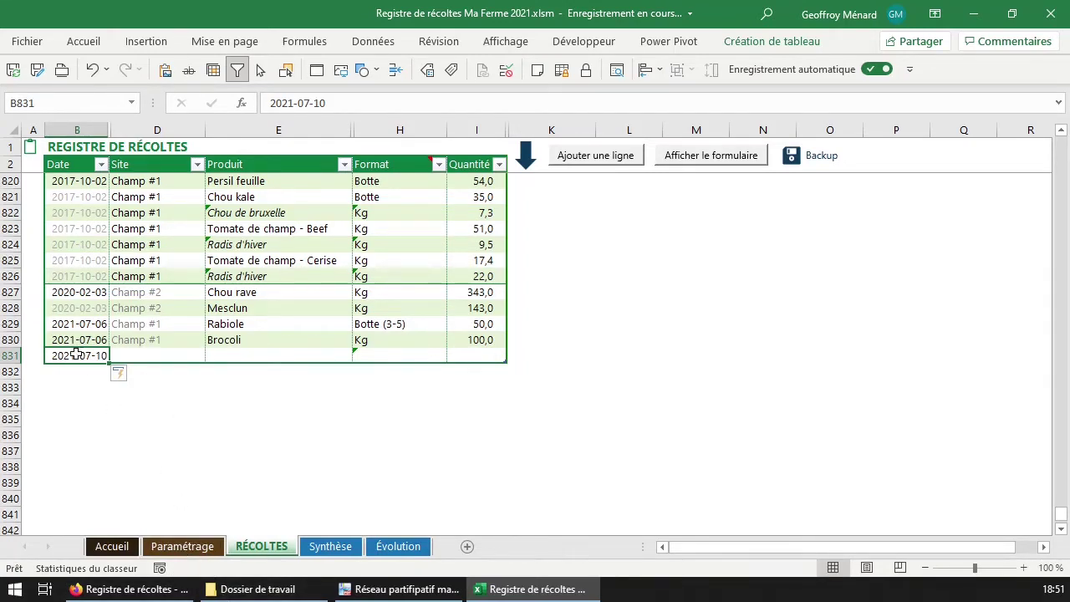
Choose Serres as the site of row 831 and select its Produit cell
left_click(195, 360)
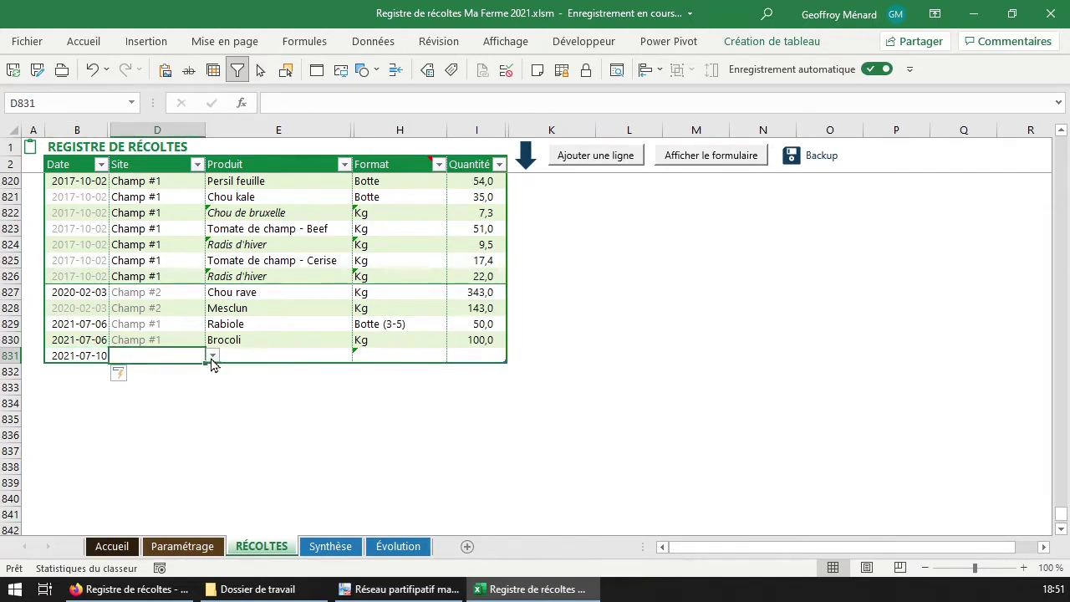
left_click(213, 356)
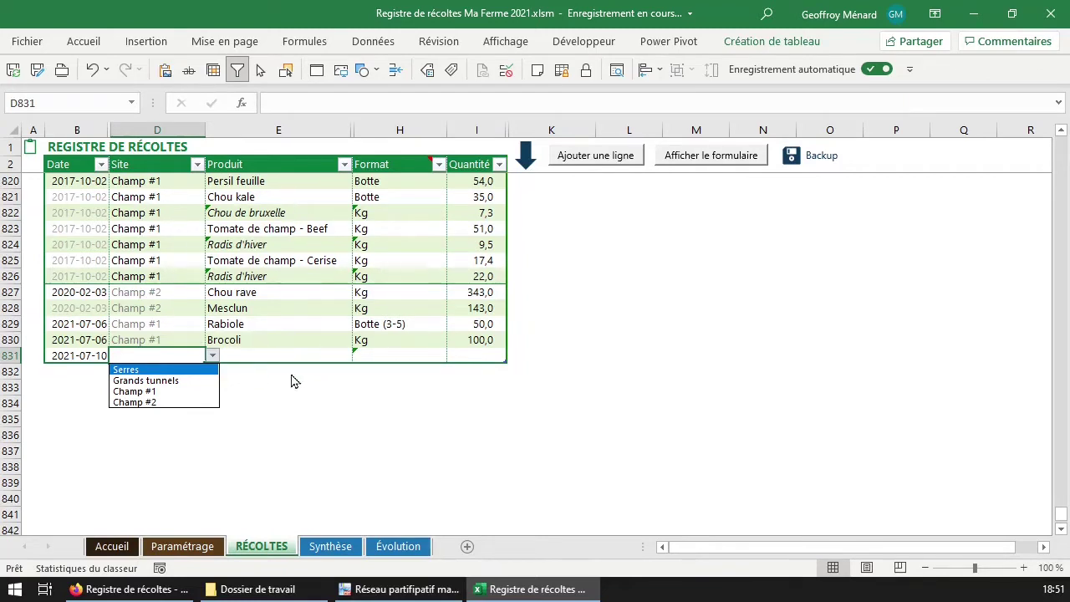
left_click(175, 371)
left_click(280, 354)
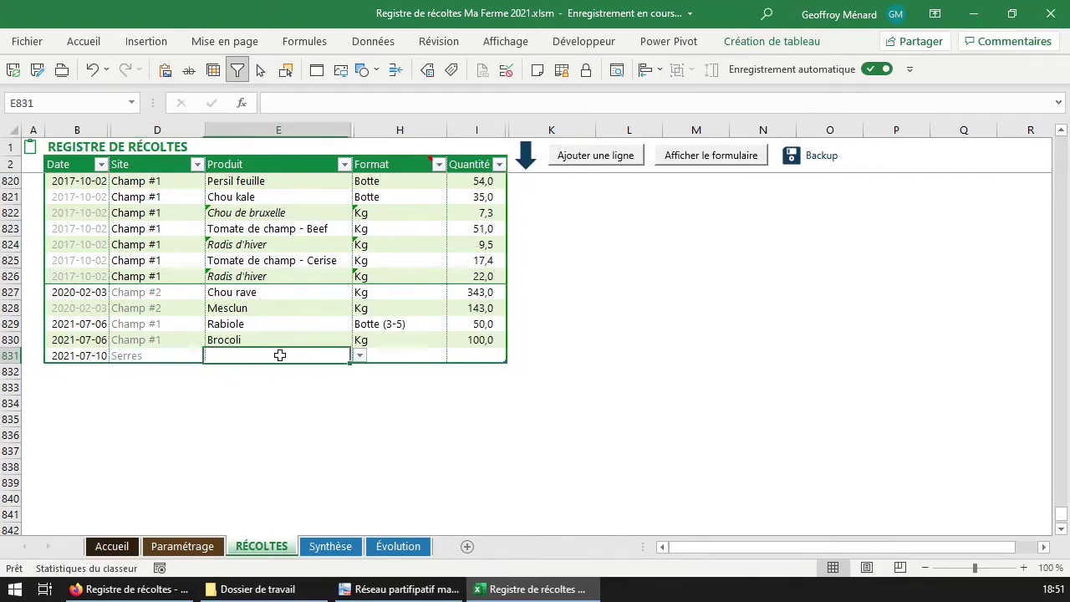
Look through the product choices for row 831 and choose Ail as its product
left_click(359, 356)
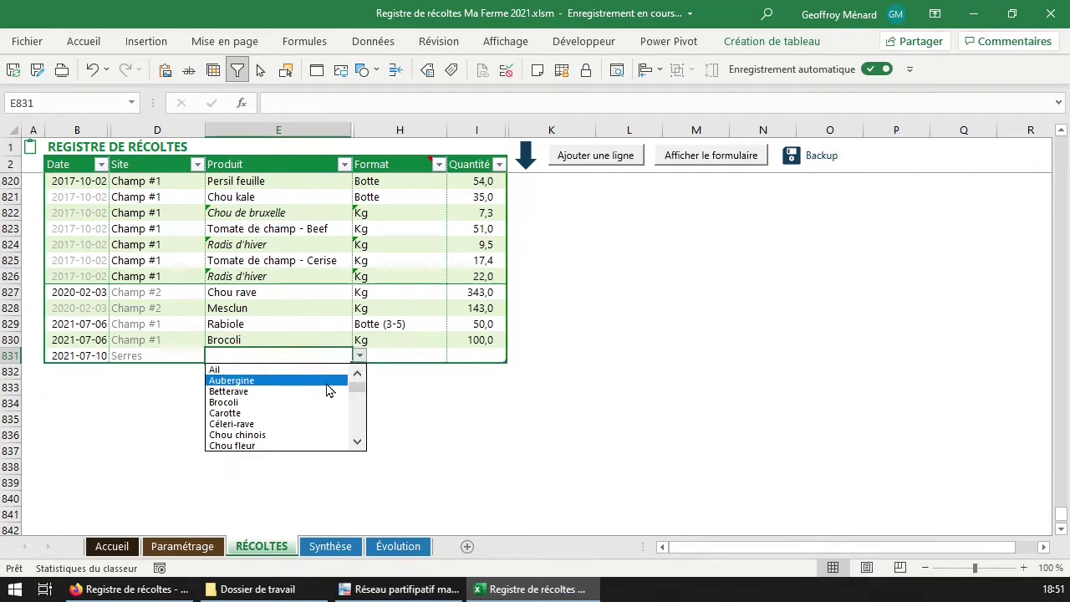
scroll(361, 420, "down", 2)
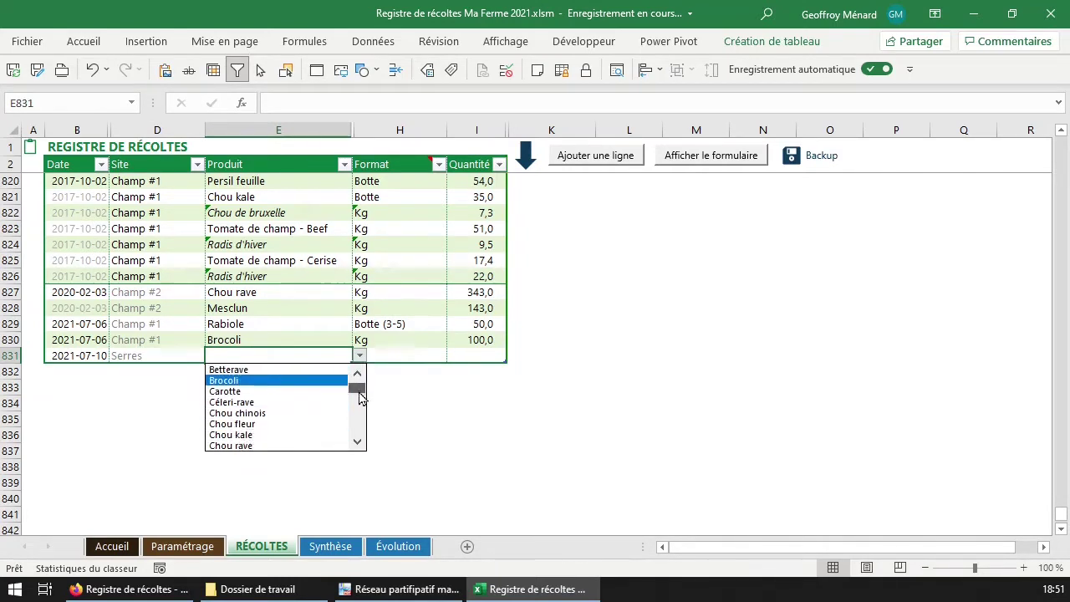
scroll(361, 420, "down", 5)
scroll(358, 443, "up", 7)
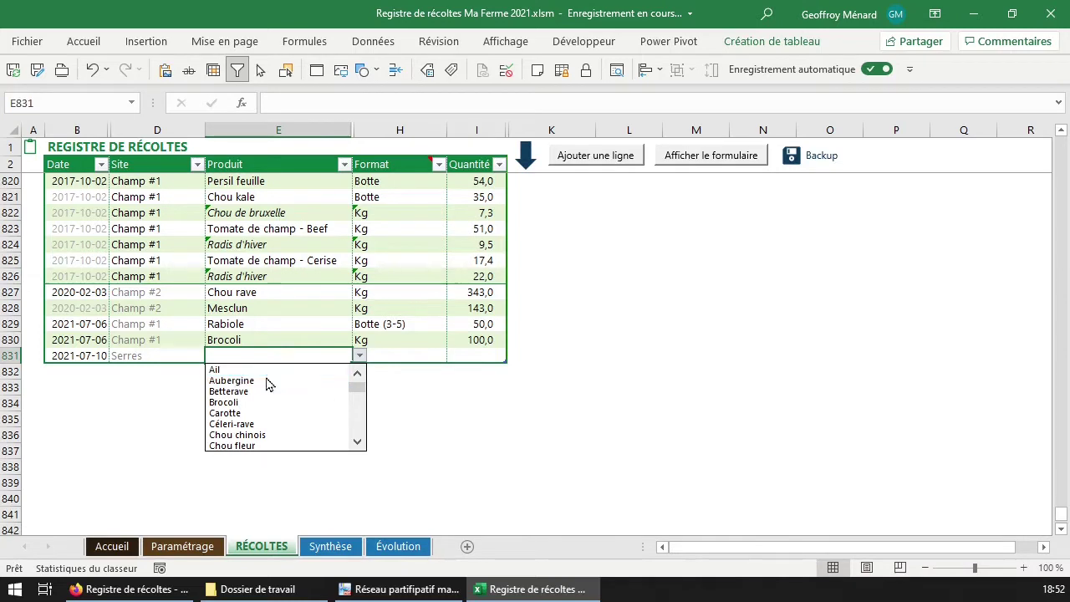
left_click(124, 359)
left_click(153, 356)
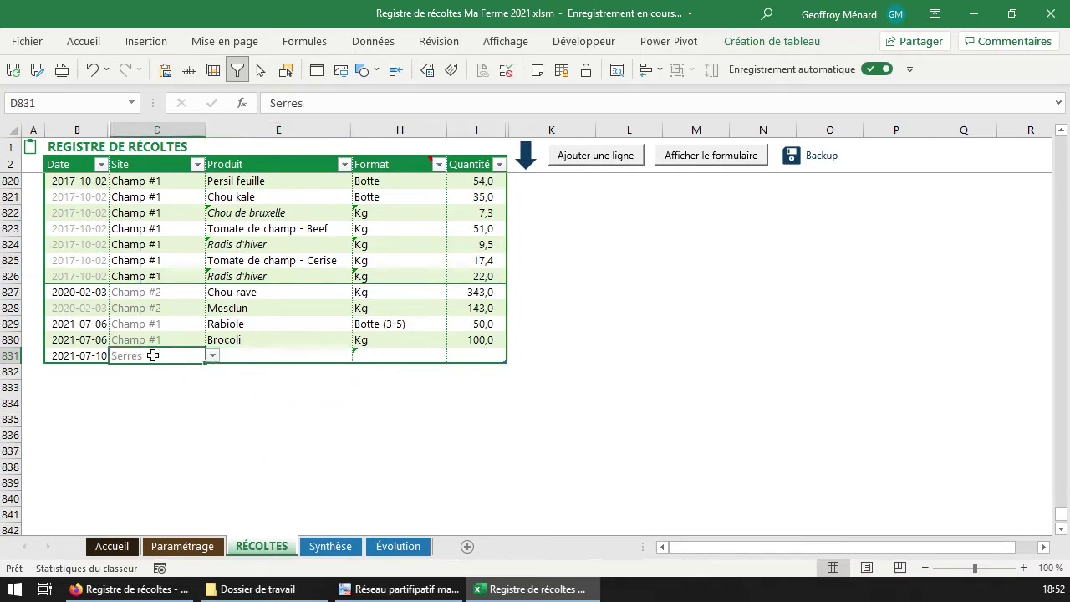
left_click(317, 356)
left_click(359, 355)
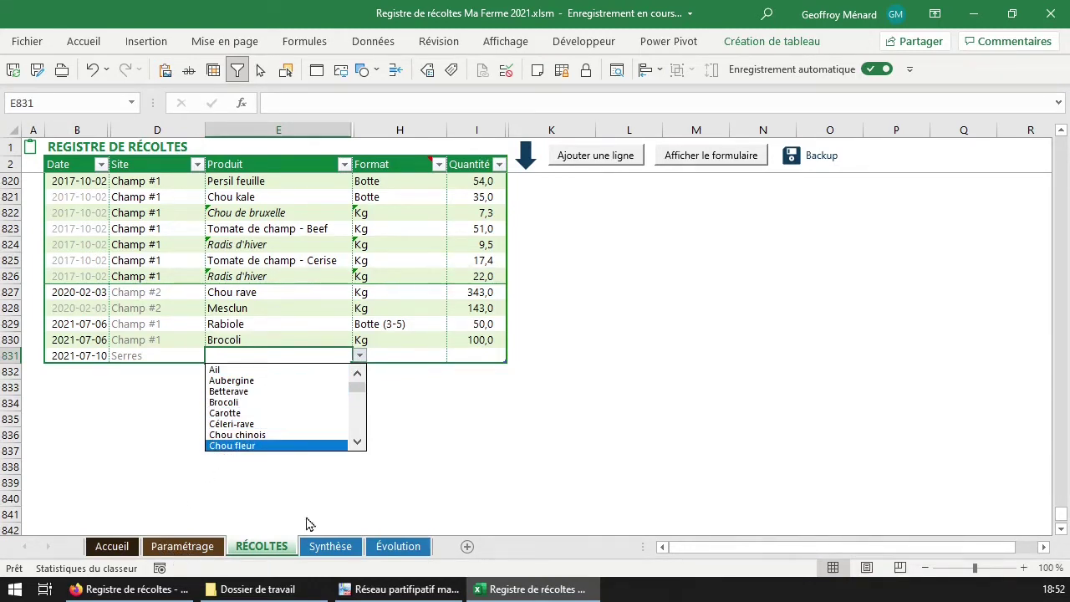
left_click(336, 370)
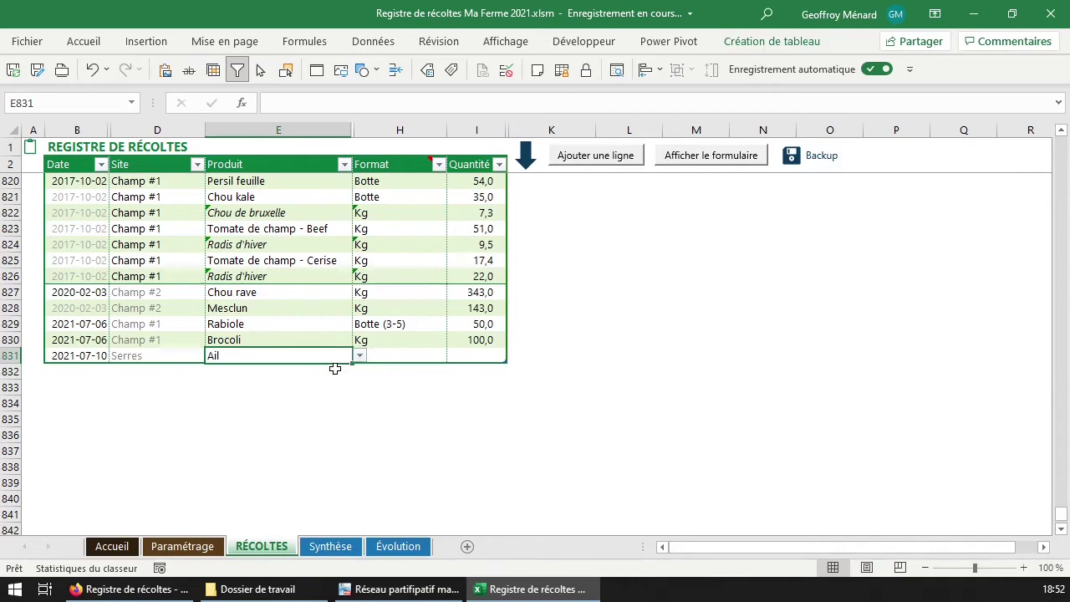
Choose Unité as the format of row 831 and go to its Quantité cell
left_click(381, 355)
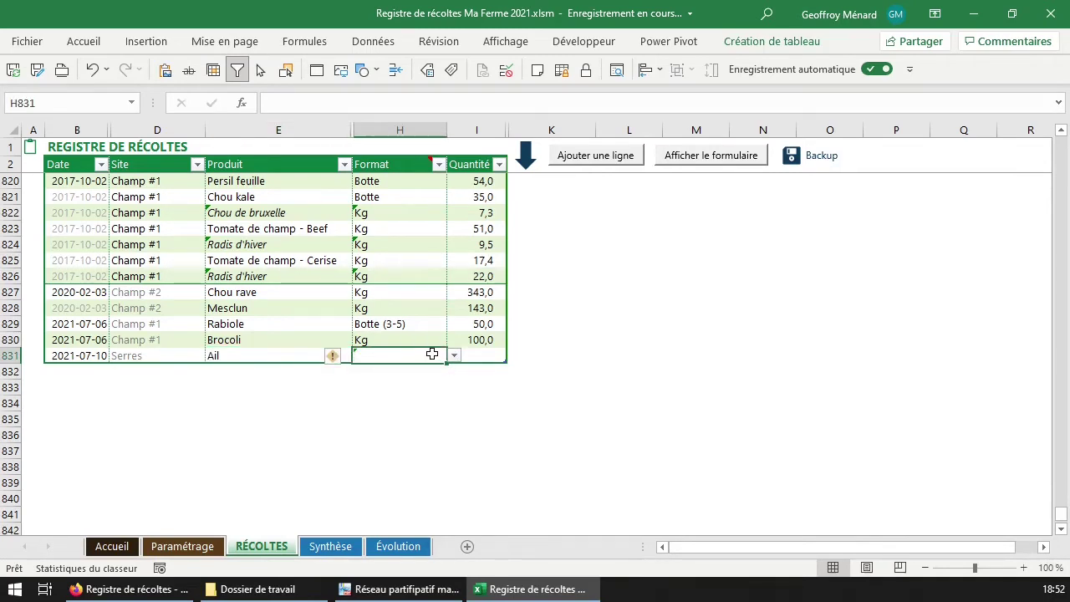
left_click(453, 355)
left_click(453, 355)
left_click(453, 355)
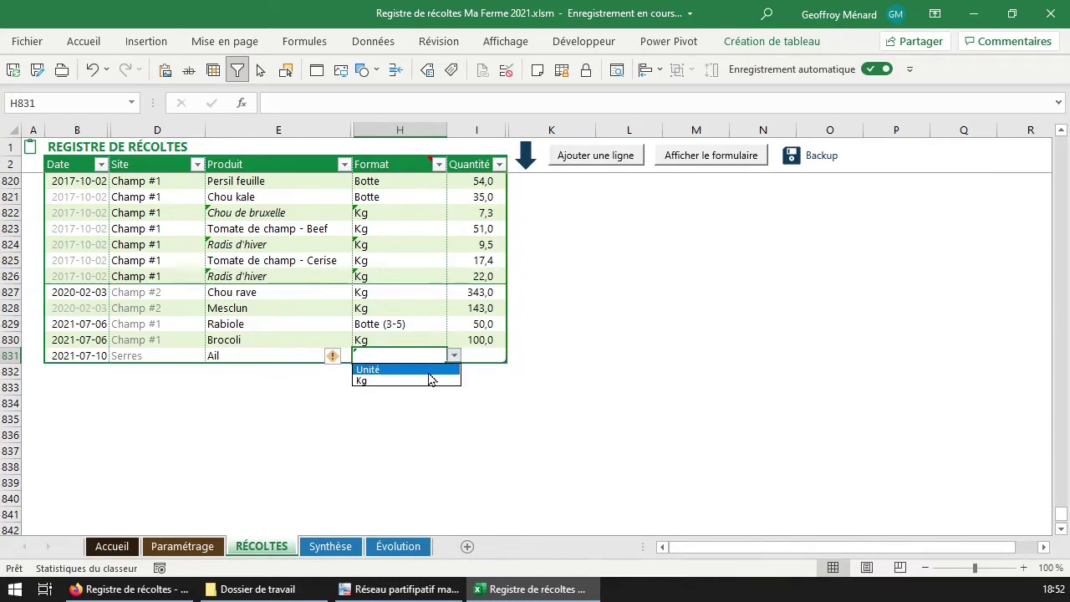
left_click(444, 368)
key("Tab")
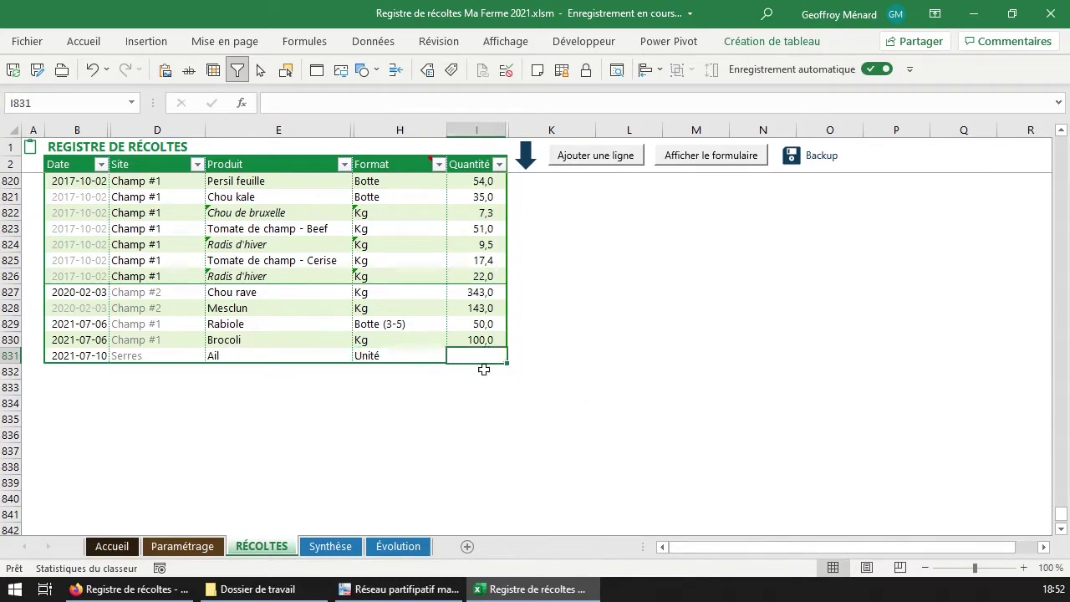
Enter 25,4 as the quantity of row 831 and correct it to 25
type("25,4")
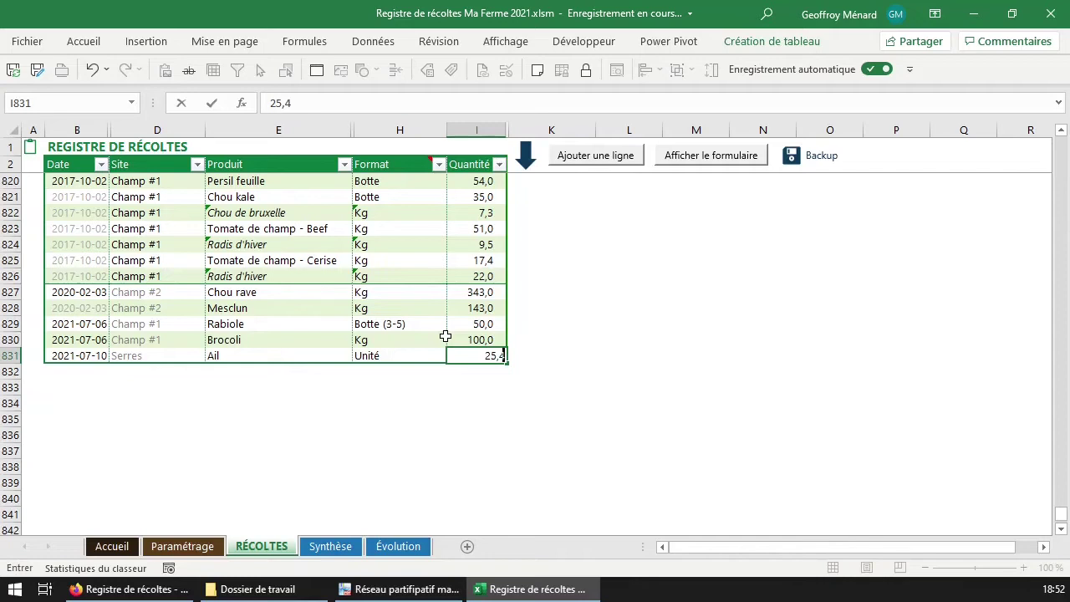
key("Return")
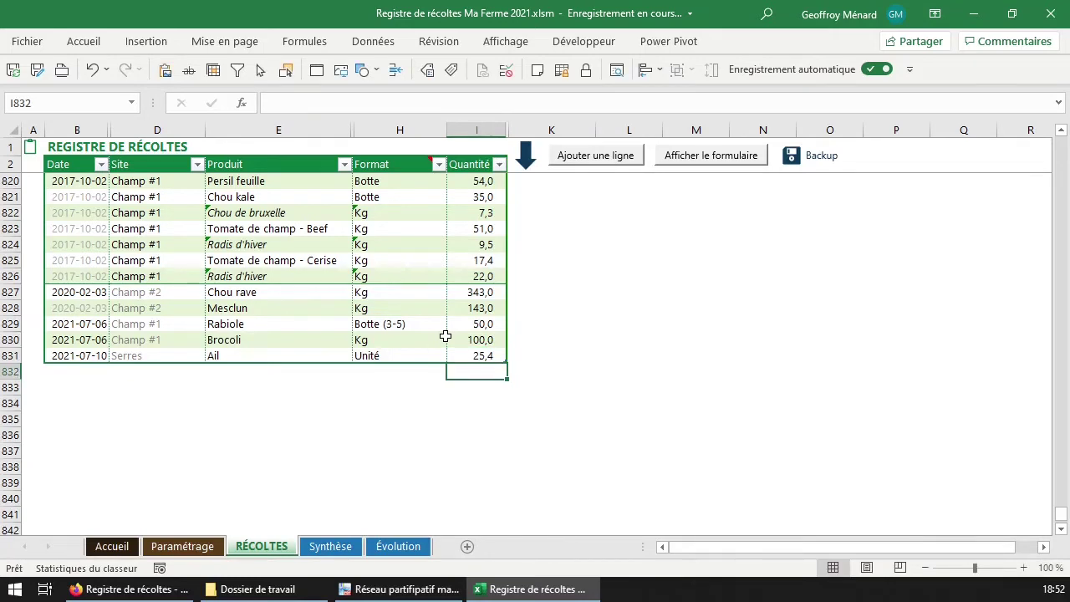
key("Up")
type("25")
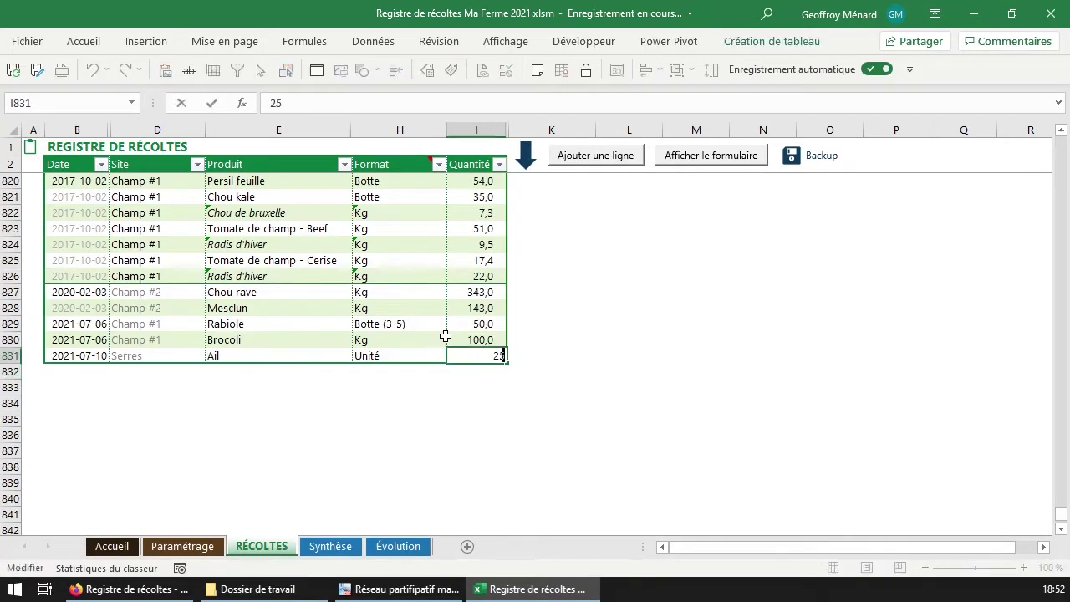
key("Return")
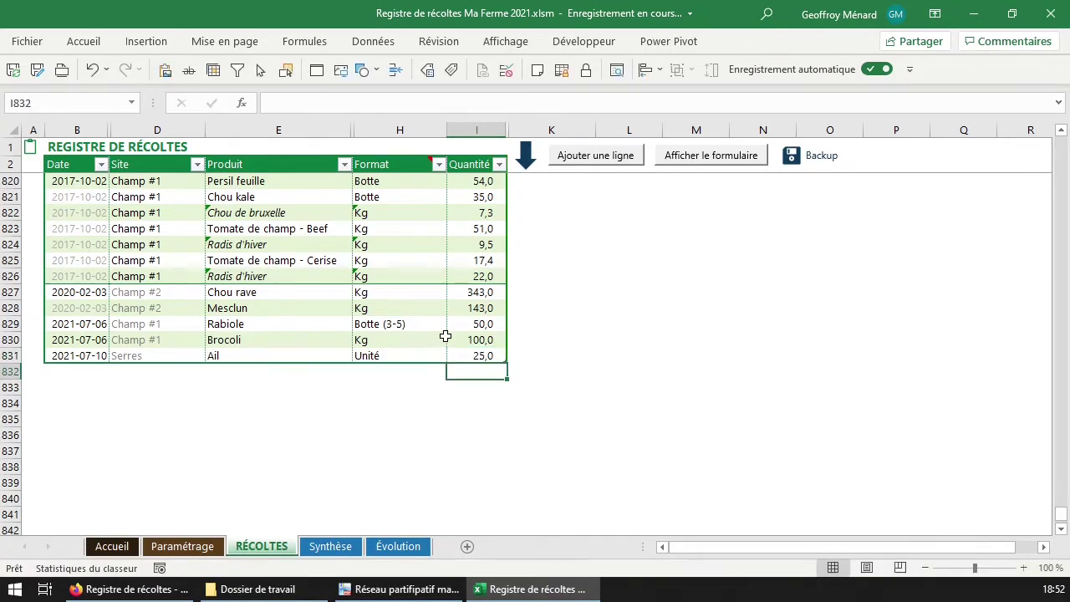
Add a new line to the harvest register and enter Brocoli as its product in row 832
left_click(401, 356)
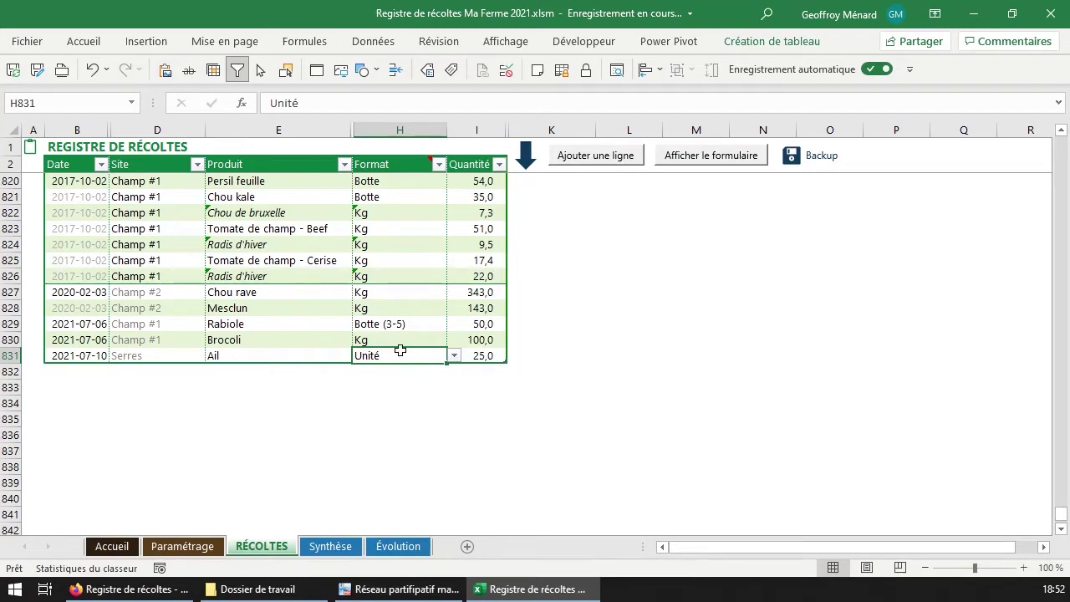
left_click(614, 163)
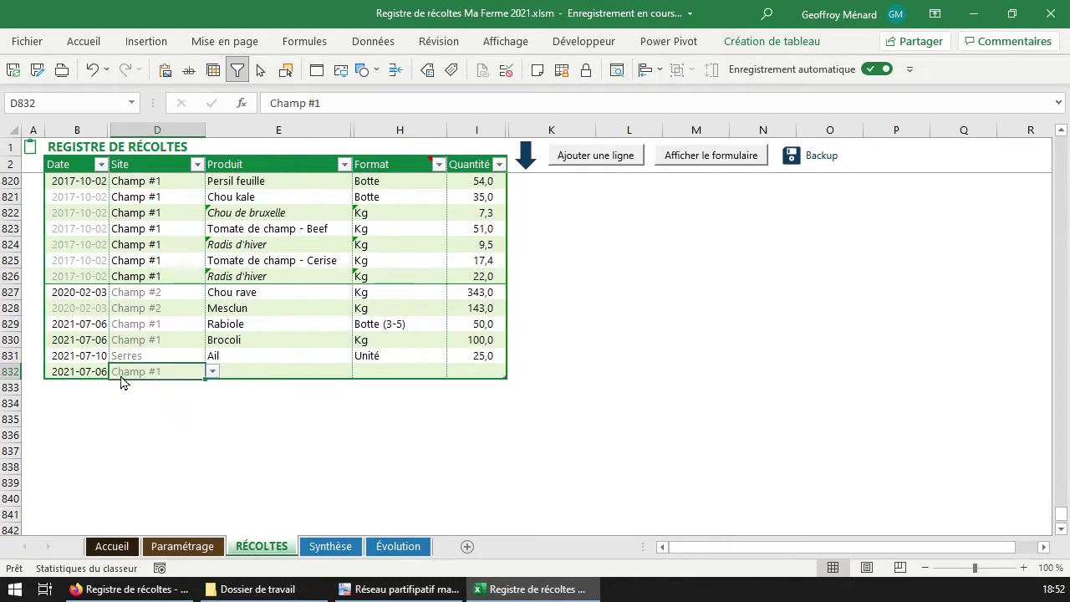
left_click(252, 374)
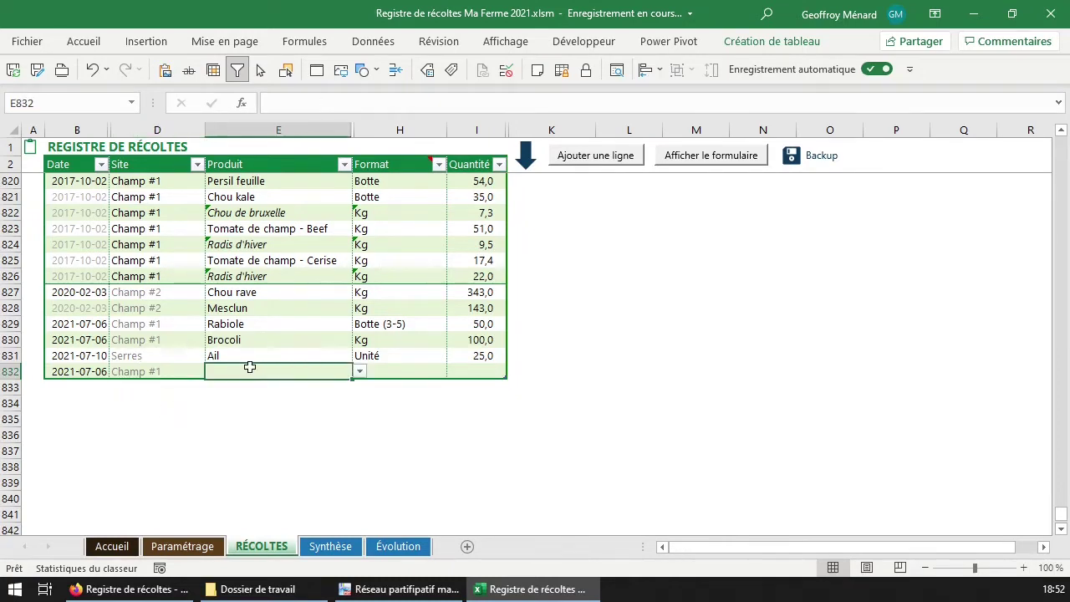
key("alt+Down")
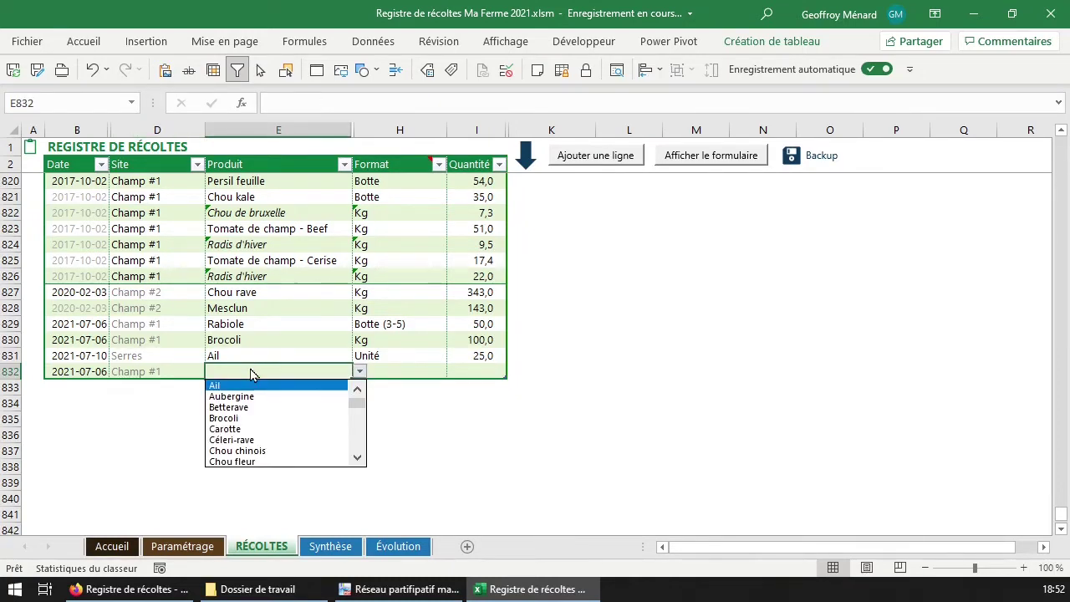
left_click(249, 367)
type("Brocoli")
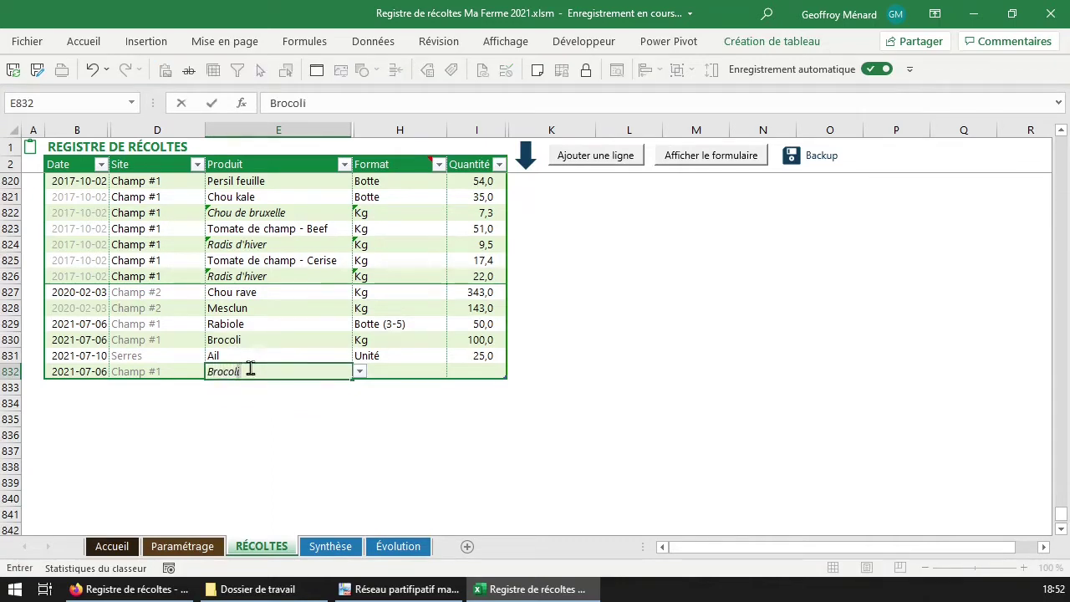
key("Tab")
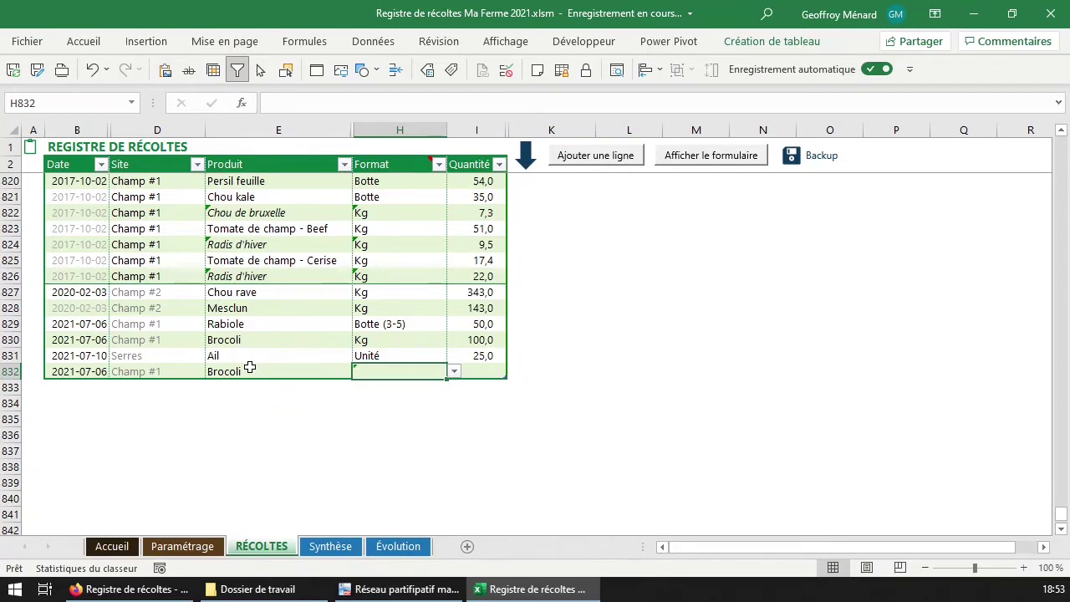
type("U")
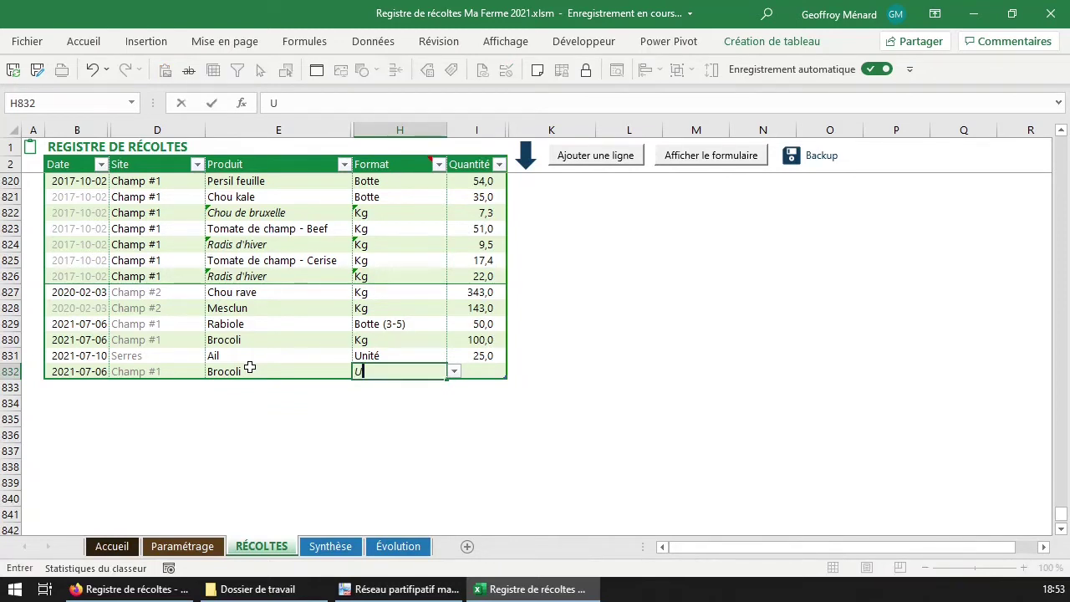
type("nité")
key("BackSpace")
key("BackSpace")
key("BackSpace")
key("BackSpace")
key("BackSpace")
Enter Botte (3-5) as the format of row 832 and return to its Produit cell
type("Botte (3-5)")
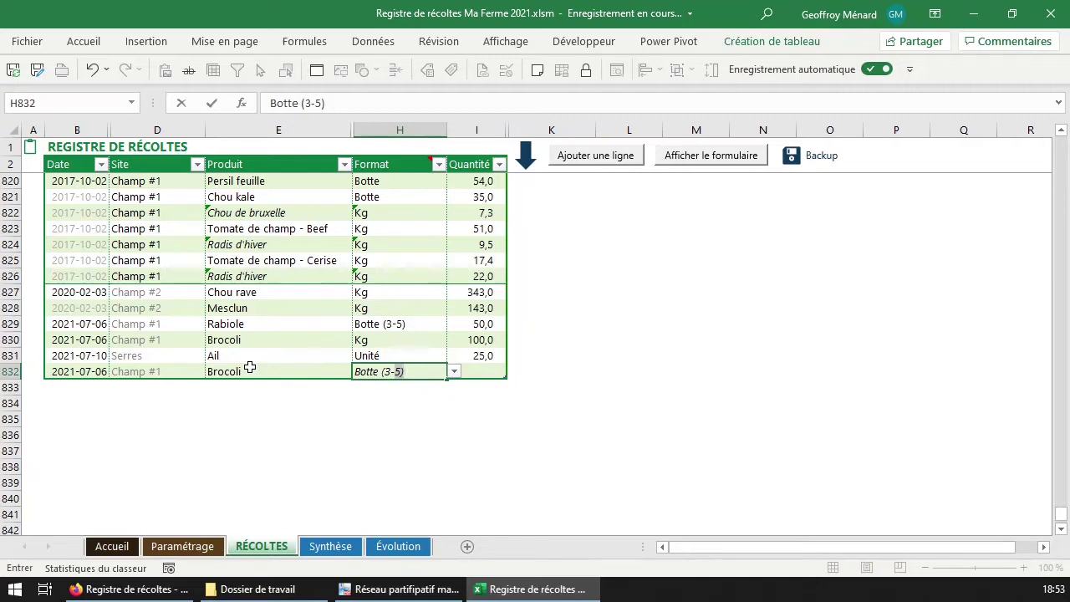
key("BackSpace")
key("BackSpace")
key("BackSpace")
key("BackSpace")
key("BackSpace")
type("(3-5)")
left_click(251, 368)
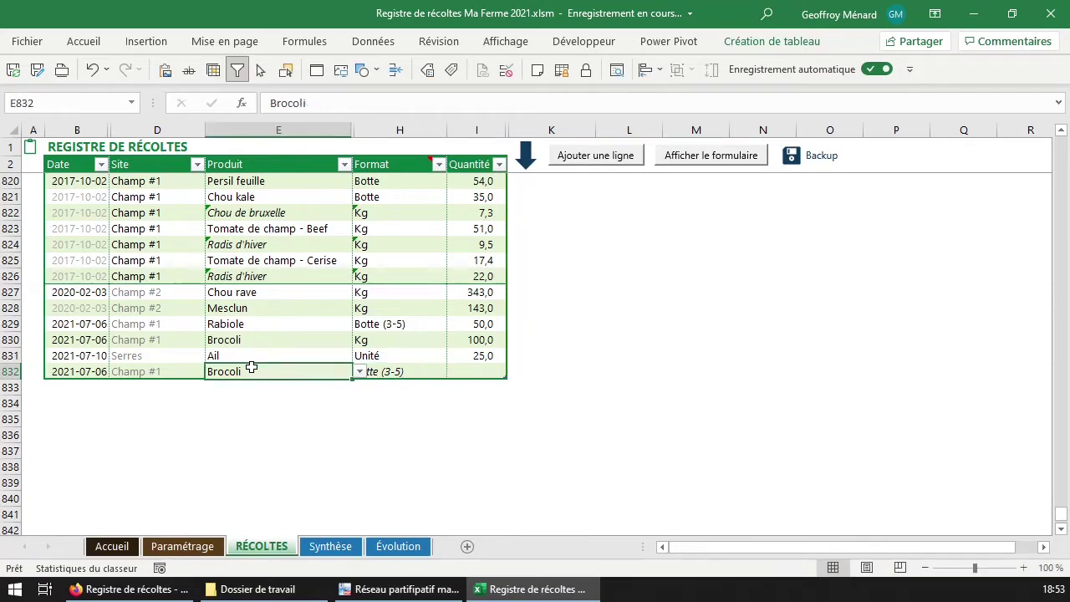
Try to replace the format of row 832 with Kg and look at its format choices
double_click(421, 371)
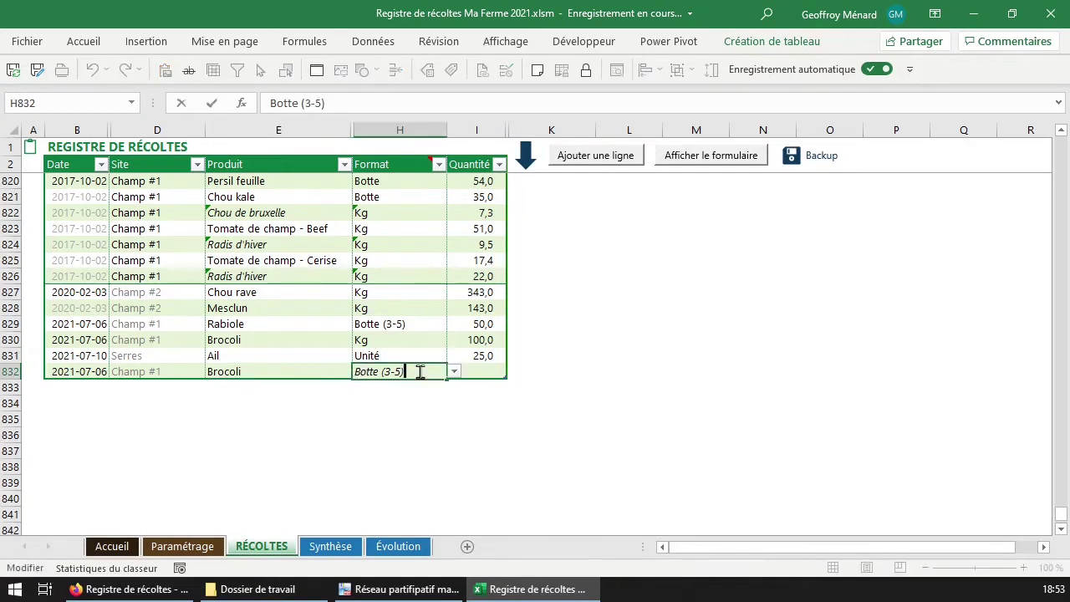
key("BackSpace")
key("BackSpace")
key("BackSpace")
key("BackSpace")
key("BackSpace")
key("BackSpace")
key("BackSpace")
key("BackSpace")
key("BackSpace")
key("BackSpace")
key("BackSpace")
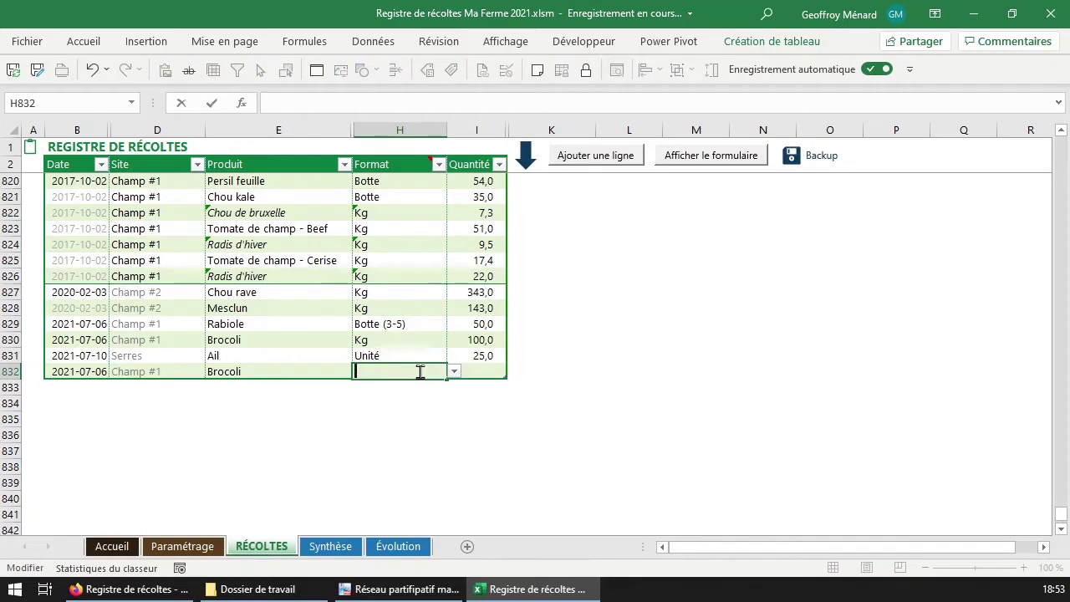
type("Kg")
key("Escape")
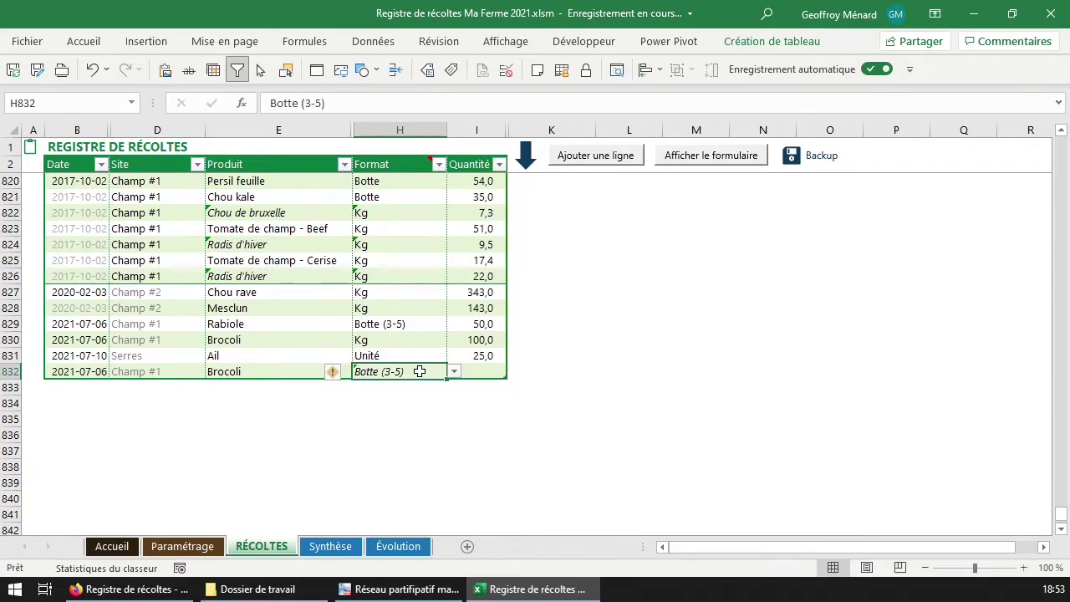
key("alt+Down")
key("Escape")
Enter 56 as the quantity of row 832
left_click_drag(408, 368, 418, 420)
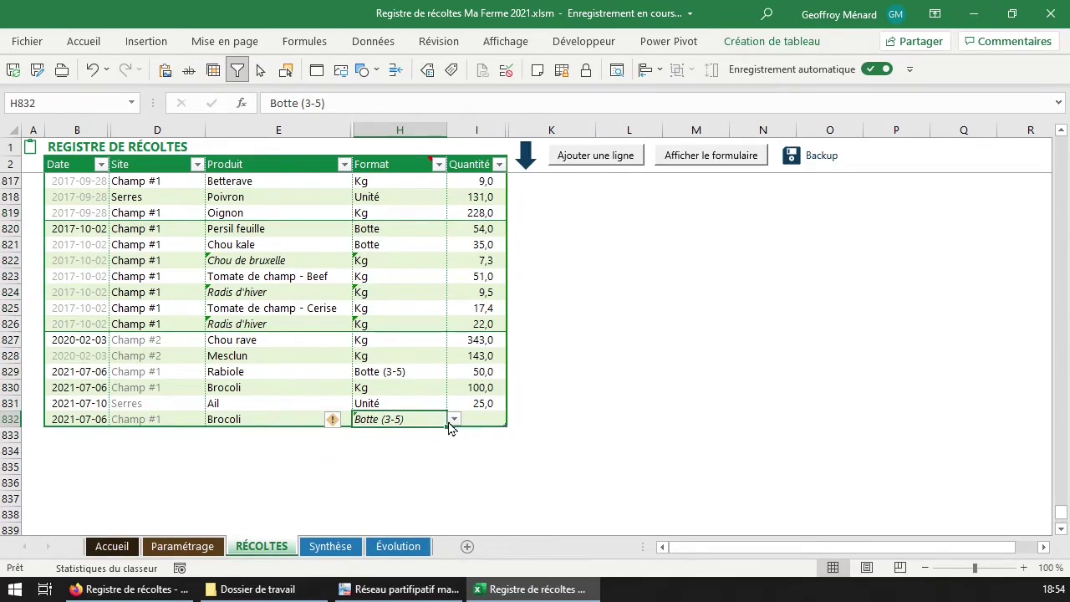
left_click(474, 419)
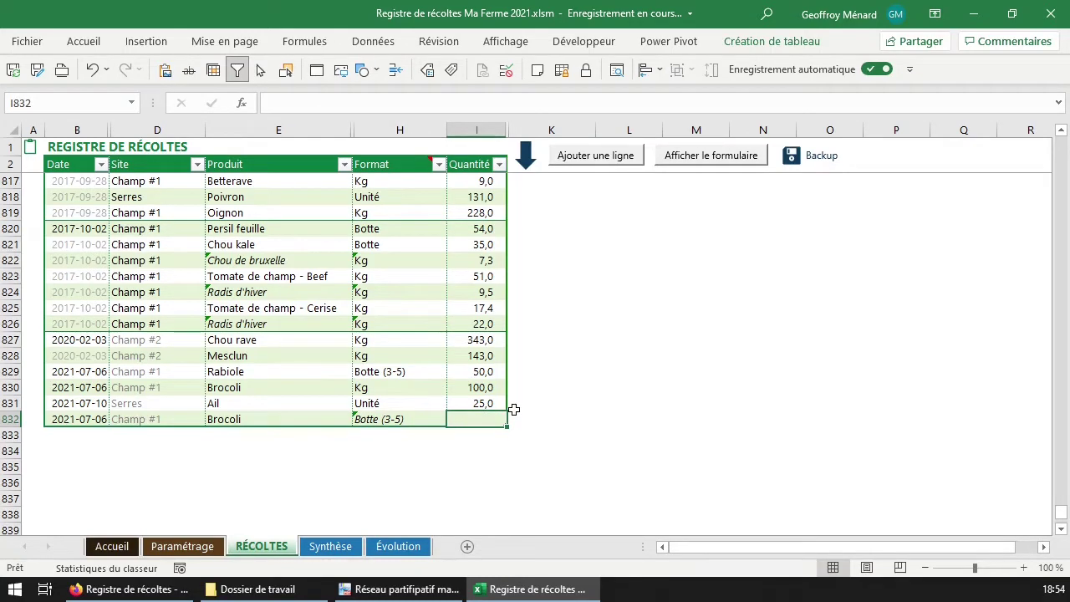
type("56")
key("Return")
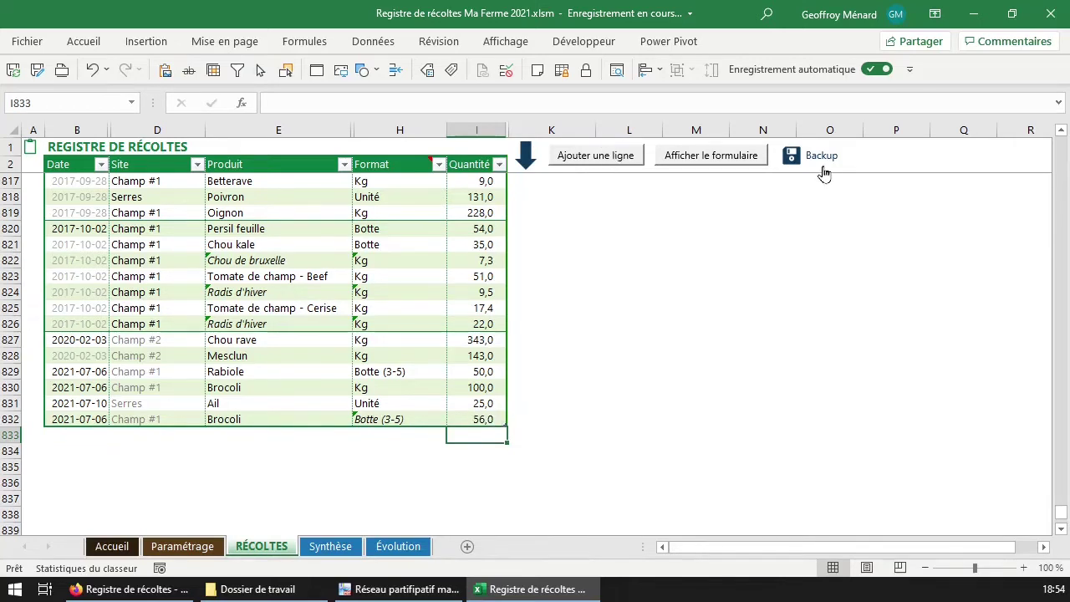
Add a harvest of 100 through the entry form, dated dim. 4 juil, with site Grands tunnels, product Betterave and format 2 unités
left_click(710, 155)
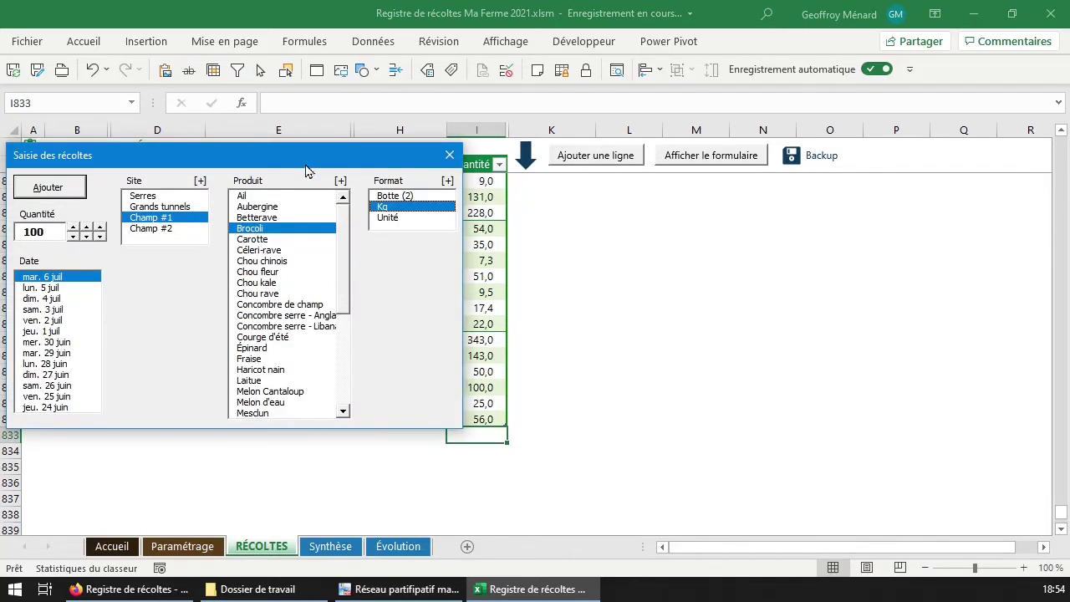
left_click_drag(309, 163, 558, 210)
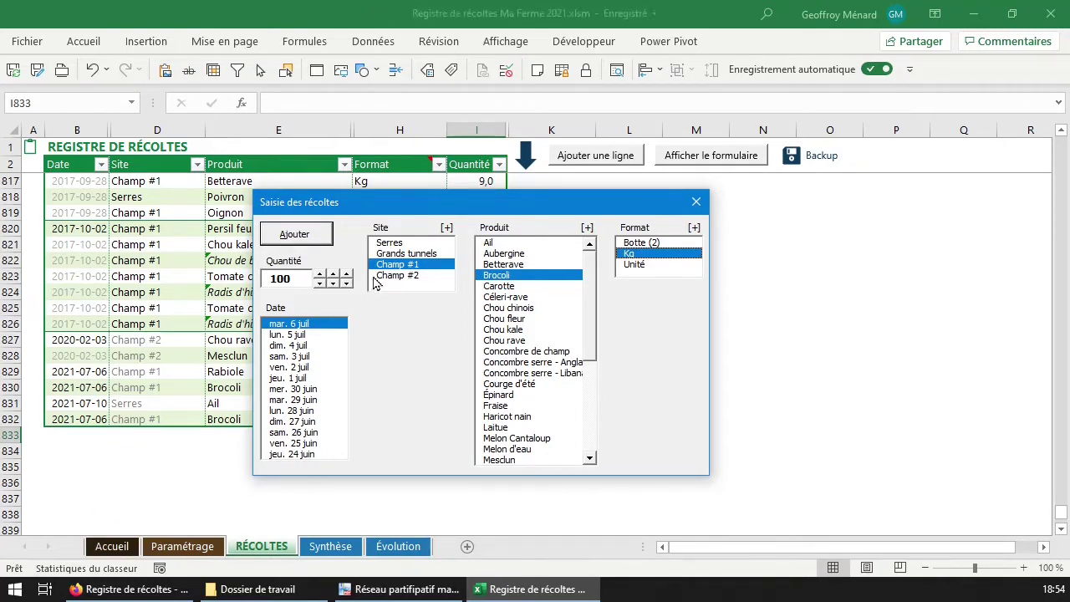
left_click(310, 346)
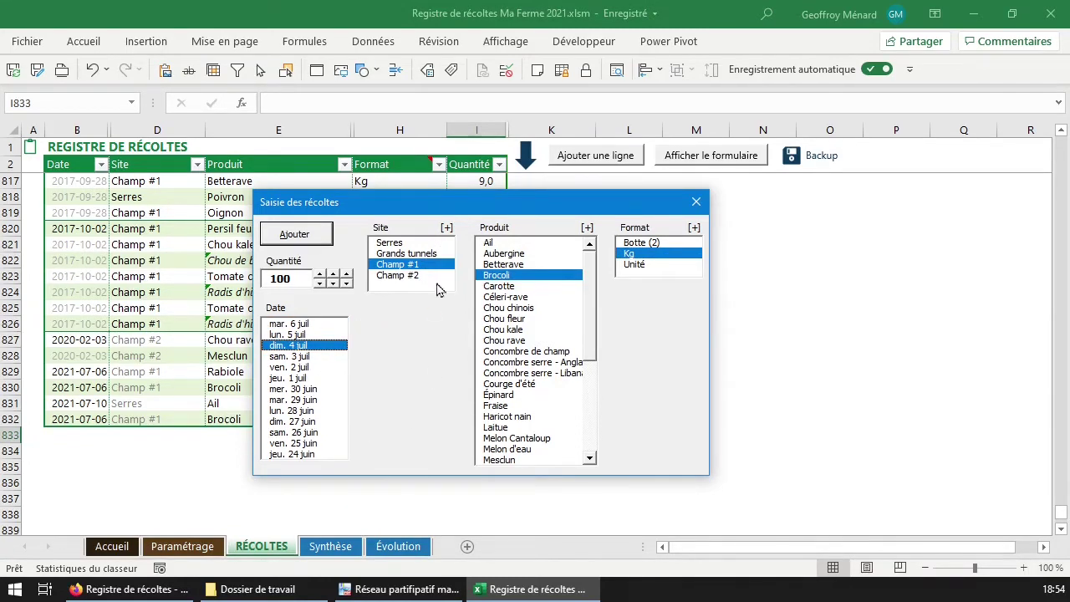
left_click_drag(653, 203, 793, 137)
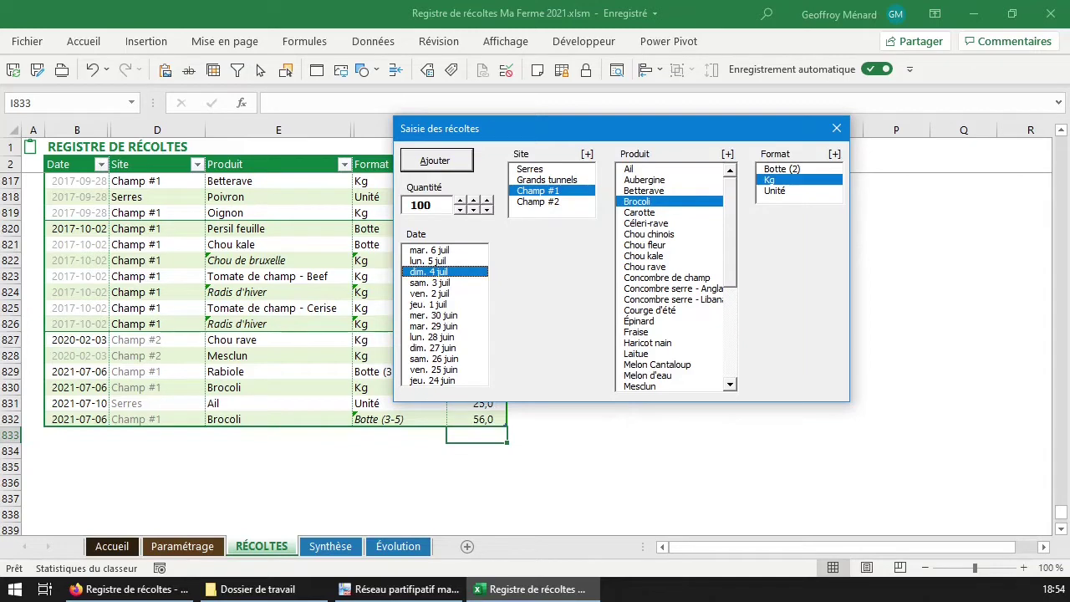
left_click(572, 180)
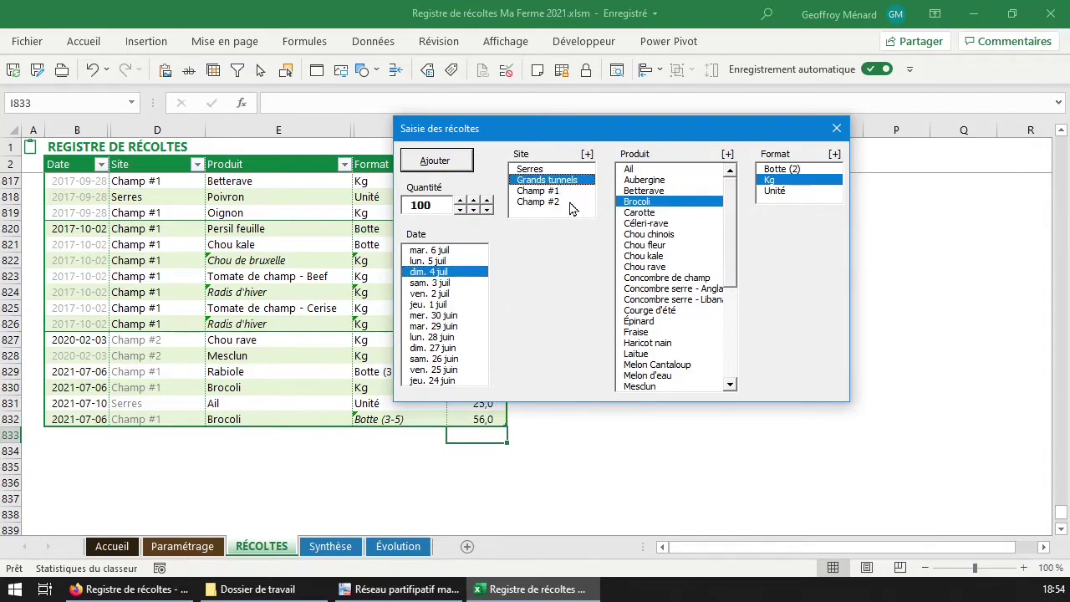
left_click(670, 191)
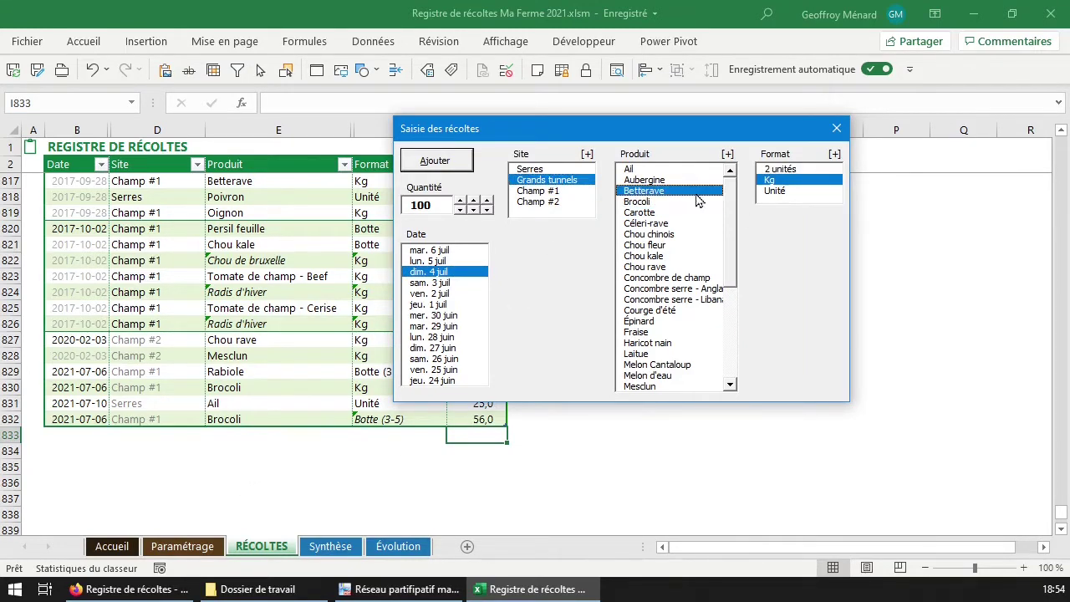
left_click(780, 169)
left_click(451, 161)
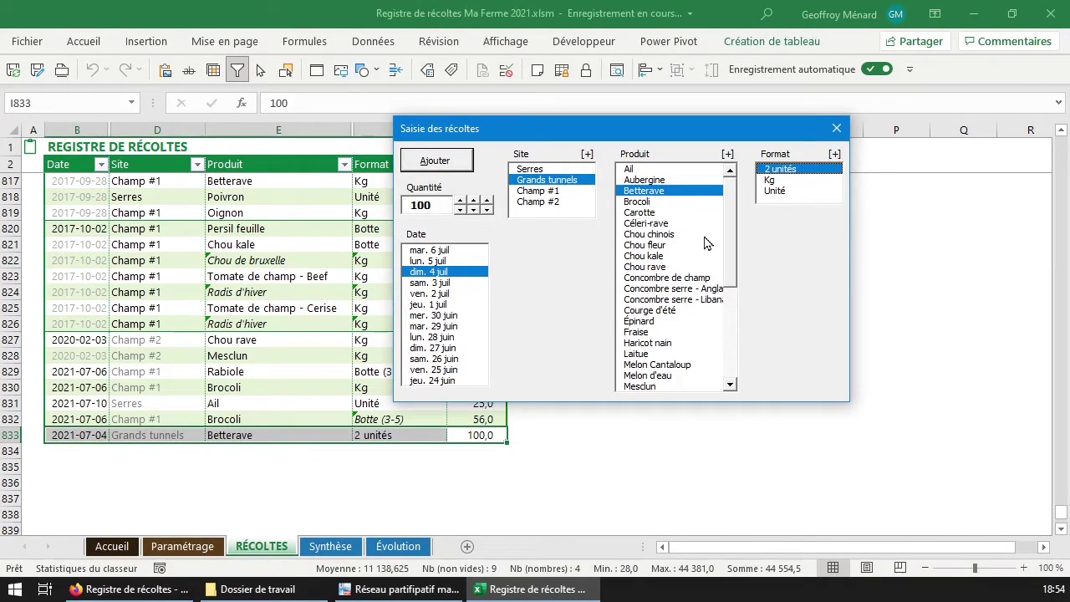
Add a harvest of 100 through the entry form with site Grands tunnels, product Chou fleur and format Unité
left_click(698, 202)
left_click(558, 171)
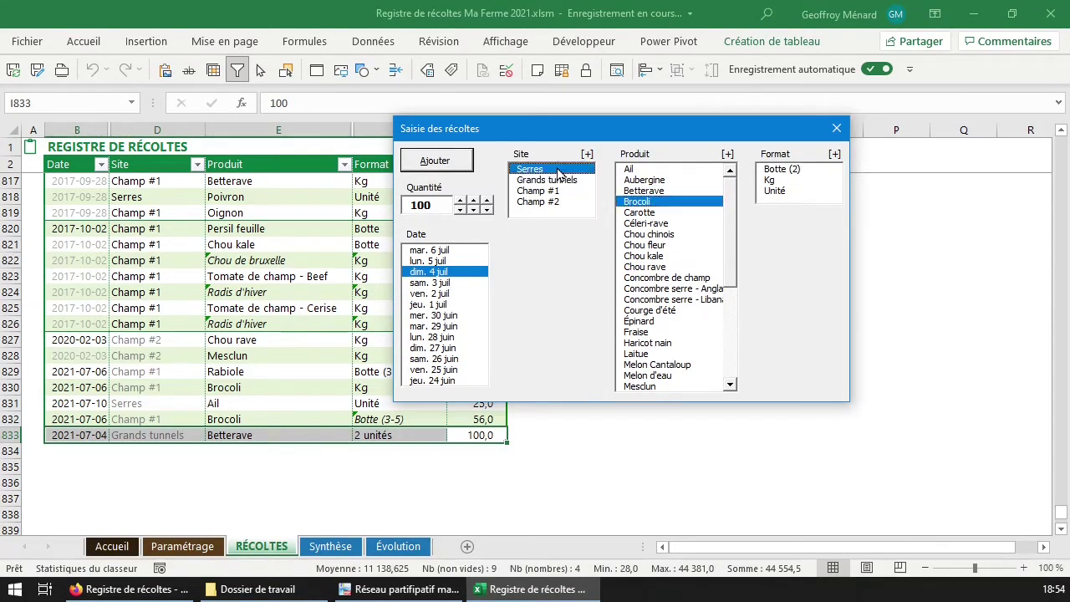
left_click(564, 181)
left_click(688, 246)
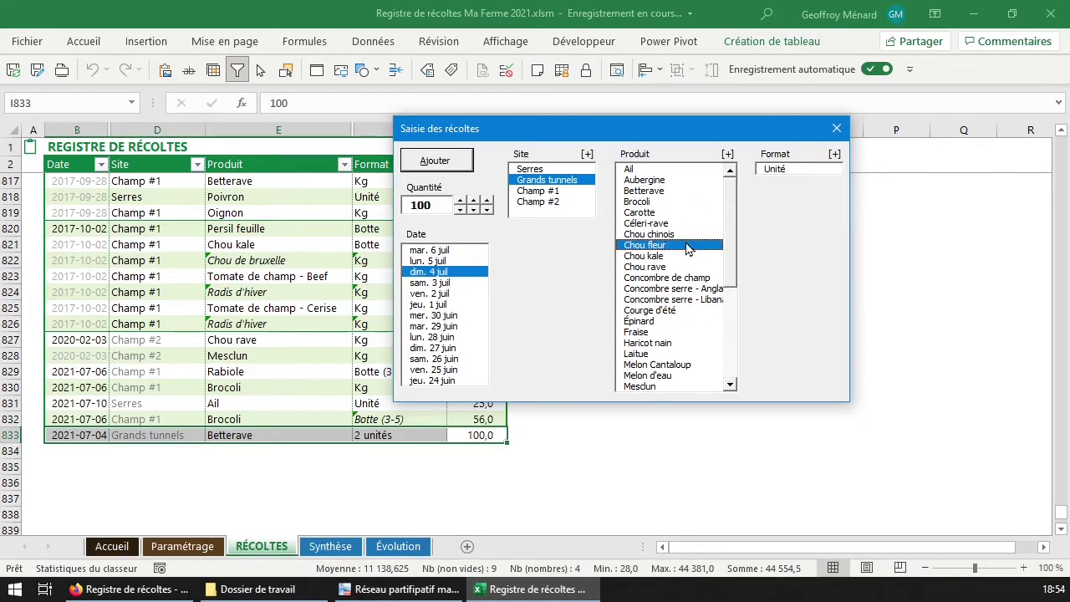
left_click(777, 169)
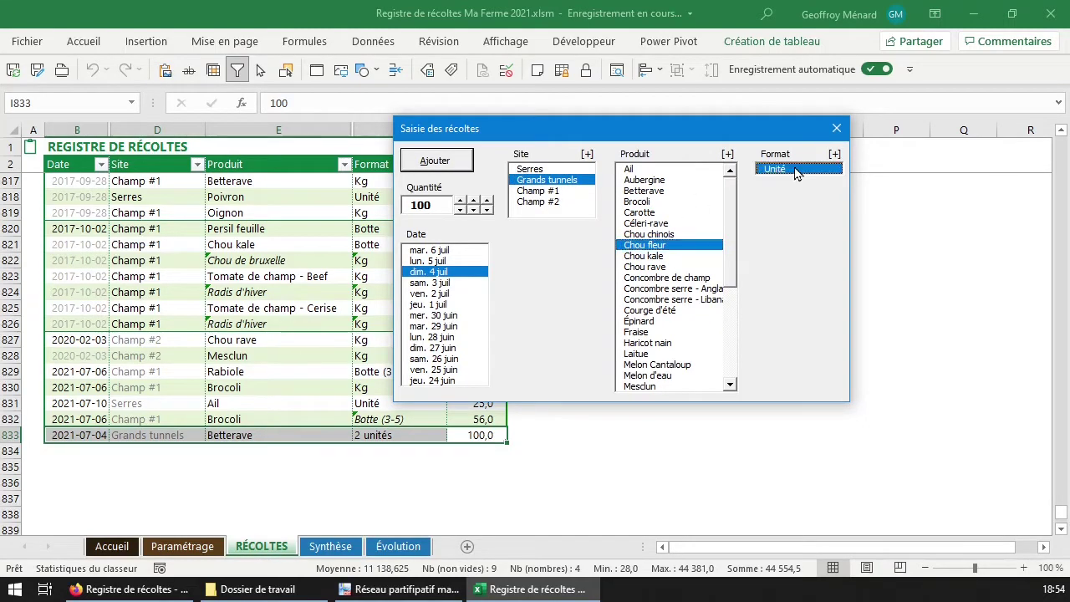
left_click(456, 170)
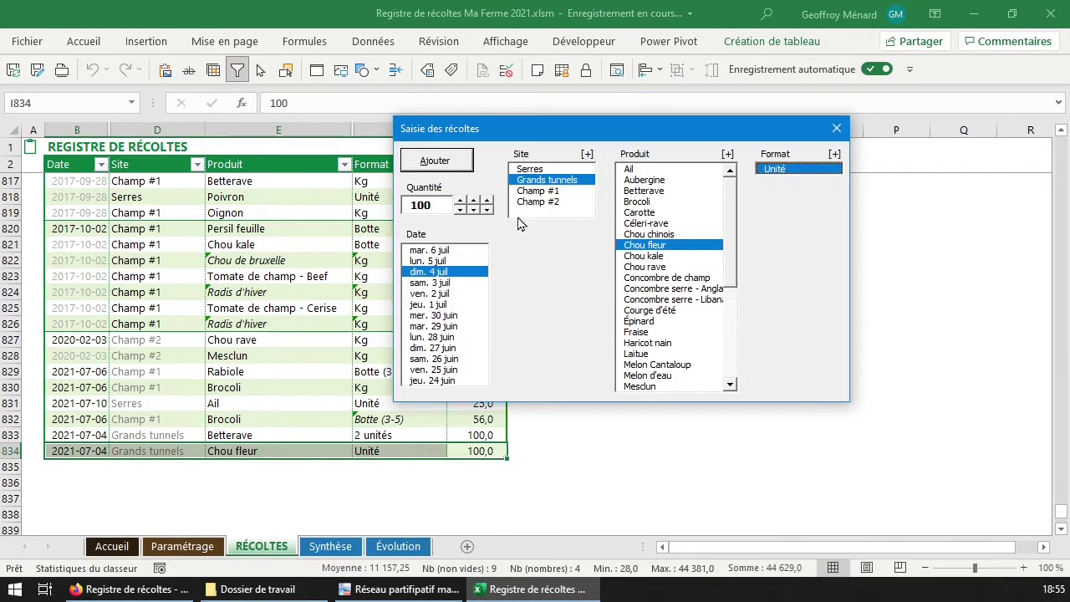
Choose product Céleri-rave and format lb in the entry form and enter 450 as the quantity
left_click(661, 224)
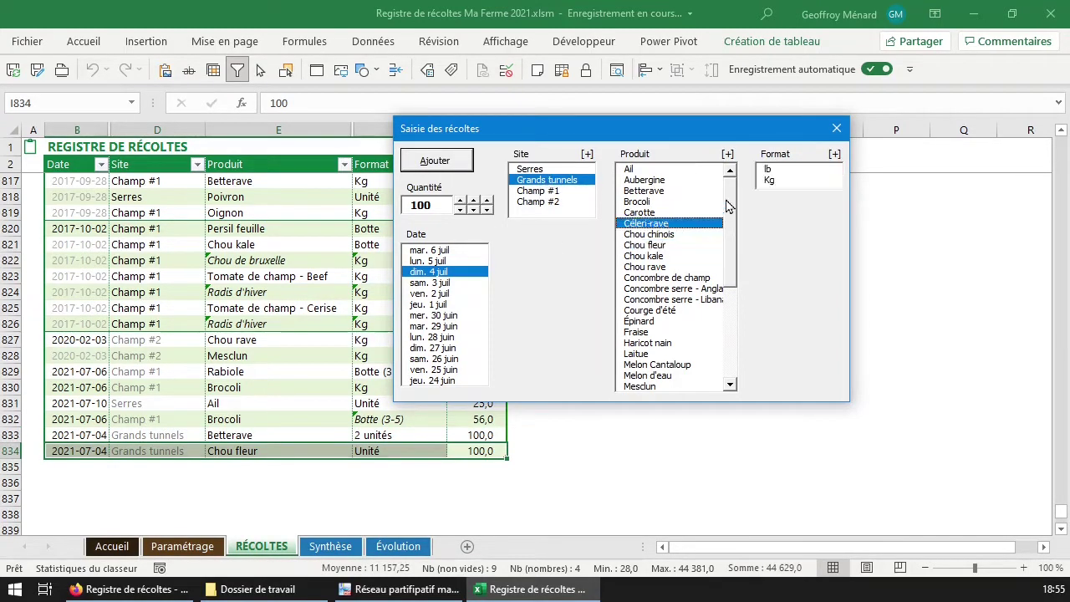
left_click(790, 170)
left_click(461, 199)
left_click(460, 199)
left_click(460, 199)
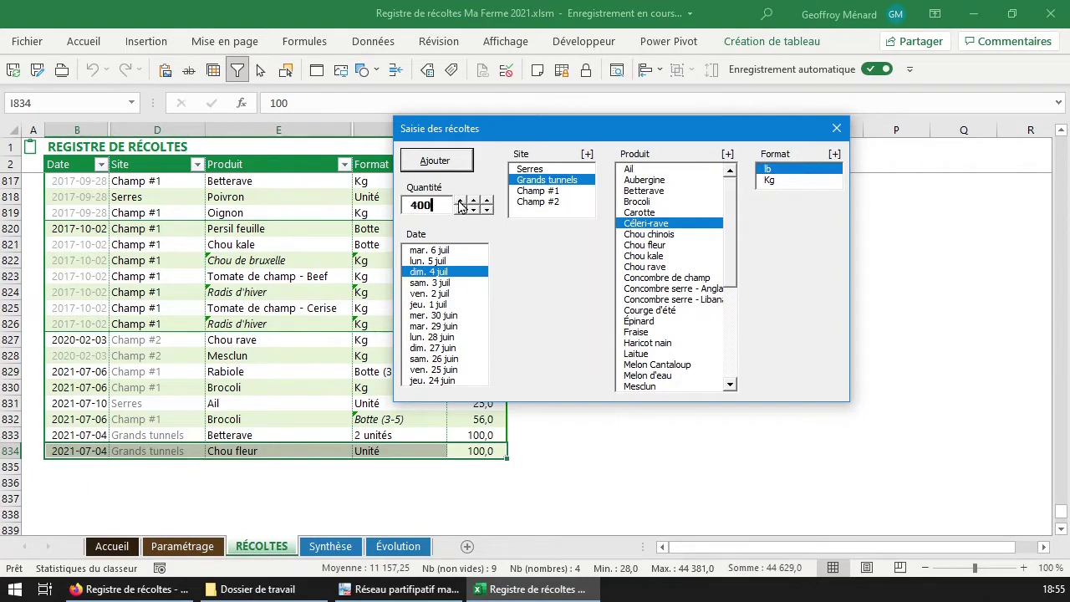
left_click(473, 210)
left_click(459, 209)
type("450")
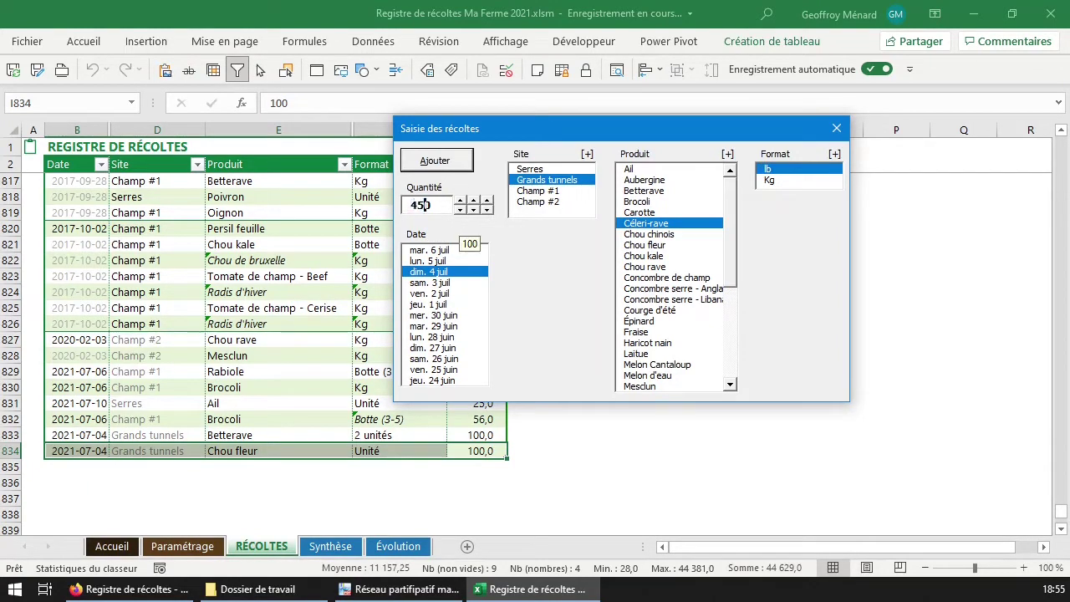
Adjust the Céleri-rave quantity to 386, add the harvest to the register and close the entry form
left_click(460, 203)
left_click(459, 203)
left_click(460, 203)
left_click(460, 203)
left_click(474, 210)
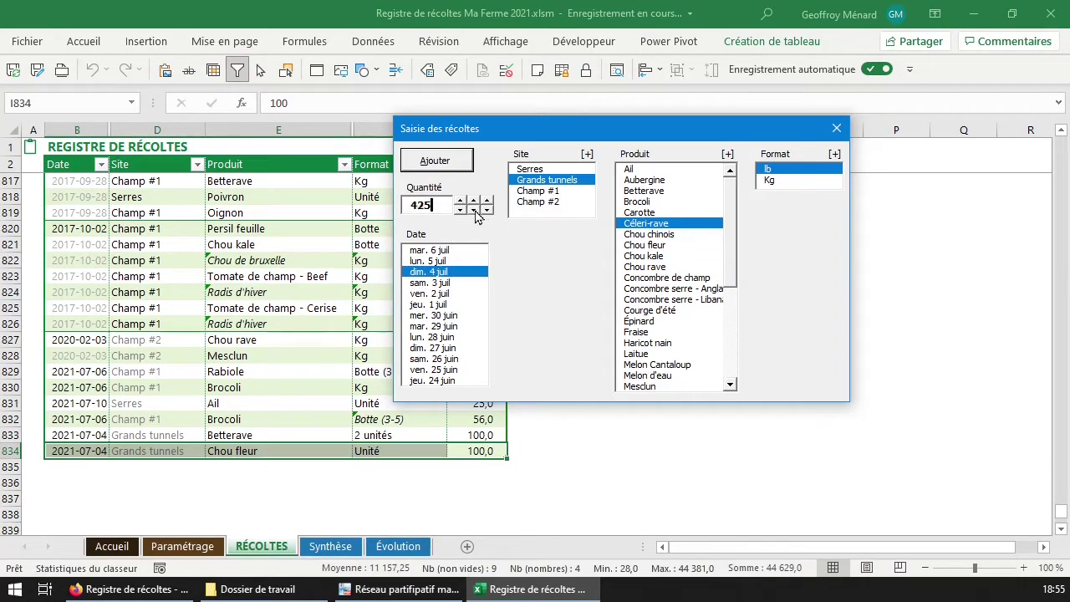
left_click(474, 209)
left_click(474, 210)
left_click(486, 211)
left_click(486, 210)
left_click(487, 211)
left_click(487, 211)
left_click(487, 211)
left_click(487, 211)
left_click(486, 211)
left_click(486, 211)
left_click(487, 210)
left_click(453, 167)
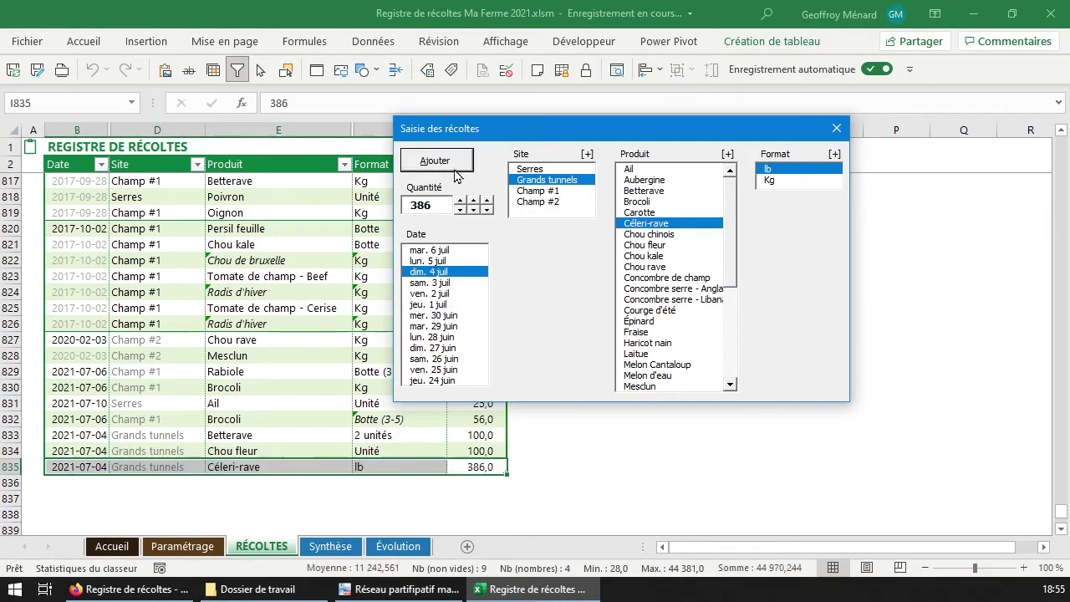
left_click(836, 128)
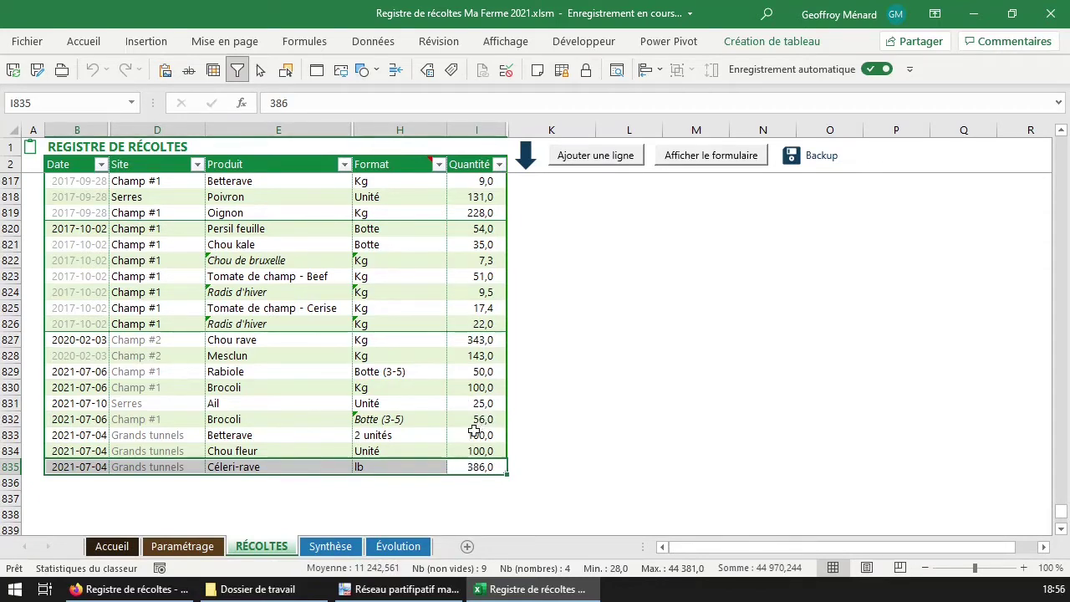
Examine the harvest summary by product and format on the Synthèse sheet and return to the RÉCOLTES sheet
left_click(330, 546)
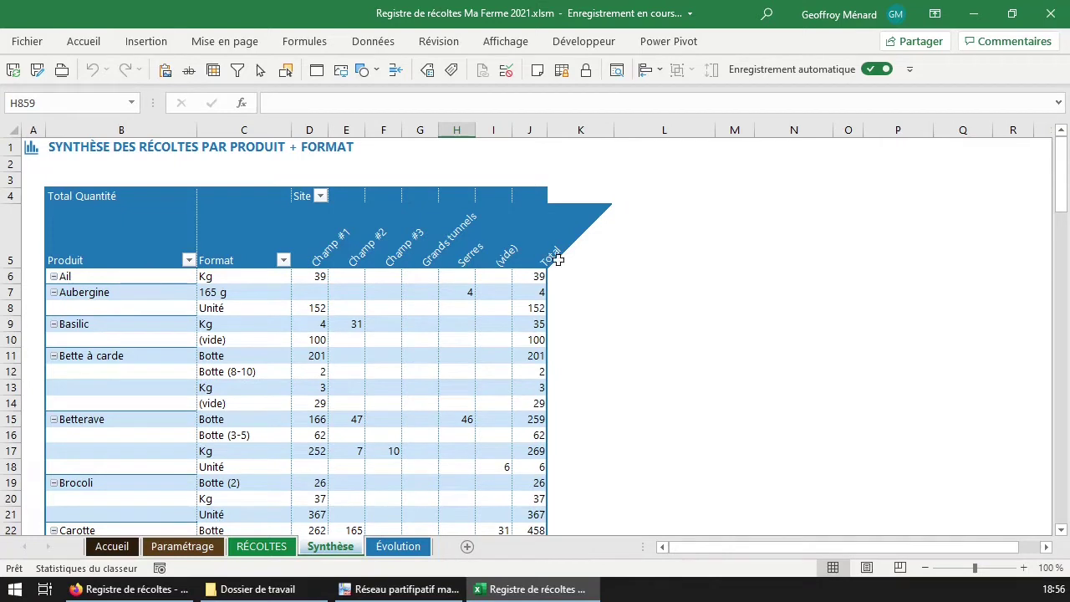
left_click(325, 292)
left_click(314, 278)
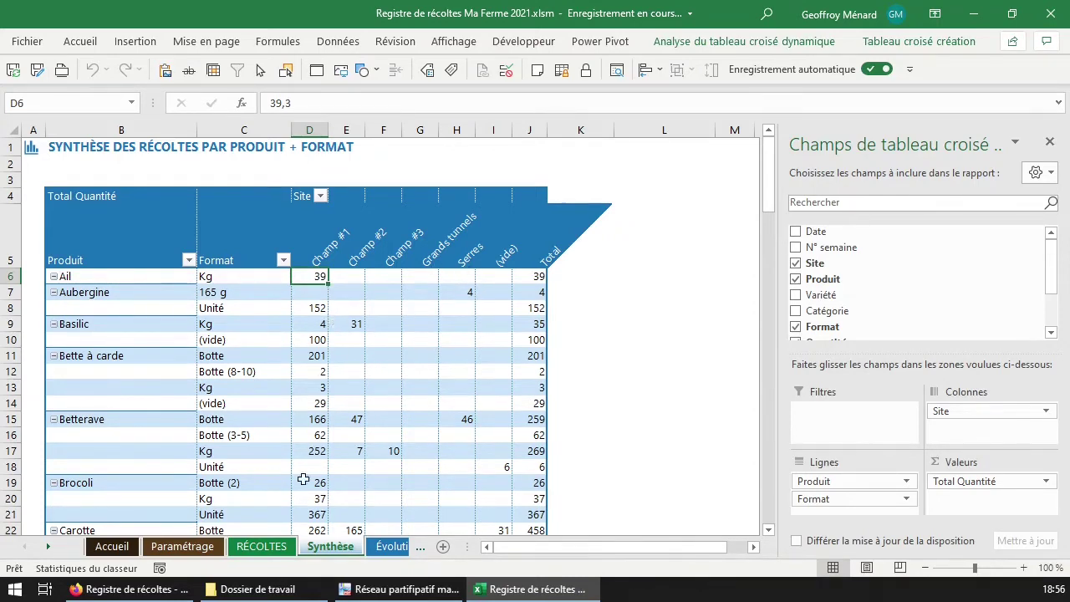
left_click(262, 545)
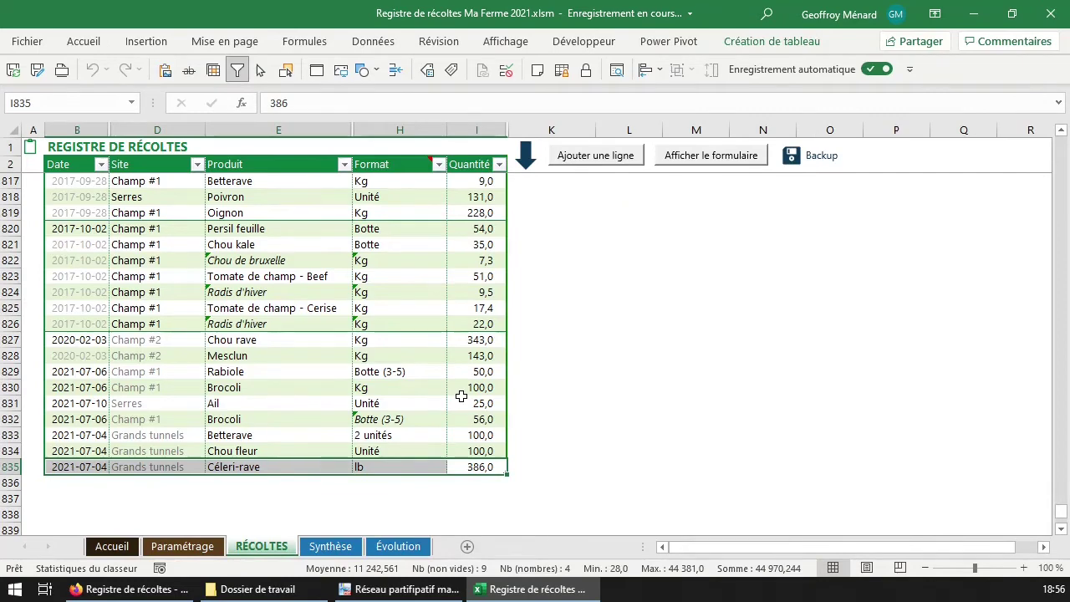
left_click(333, 552)
left_click(277, 550)
Review the Site column, the Synthèse and Évolution sheets, and the quantity and date of the last harvest in row 835
left_click_drag(131, 181, 148, 465)
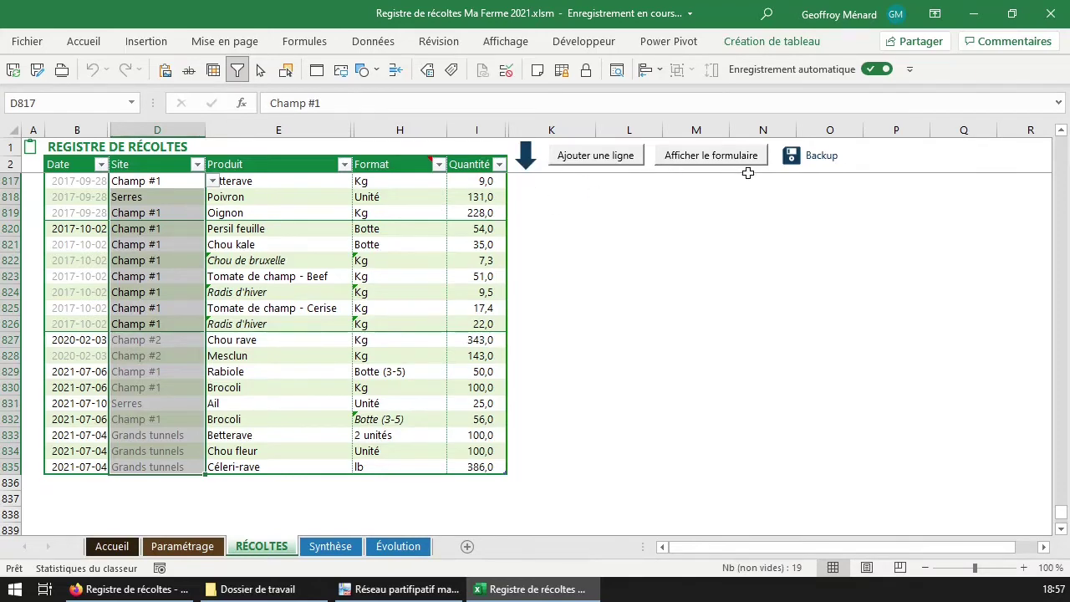
left_click(330, 546)
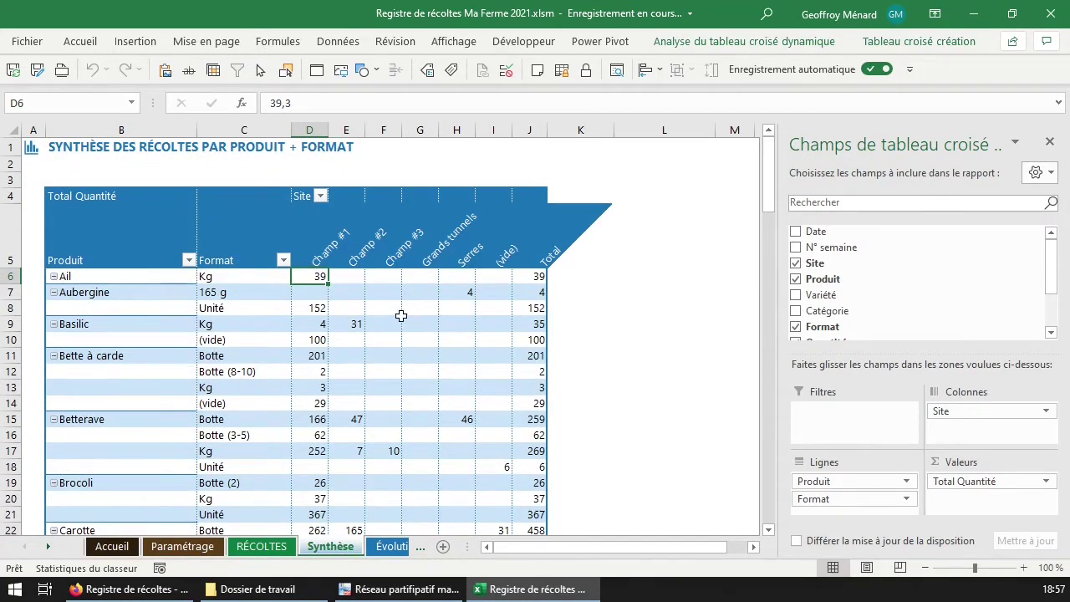
left_click(387, 547)
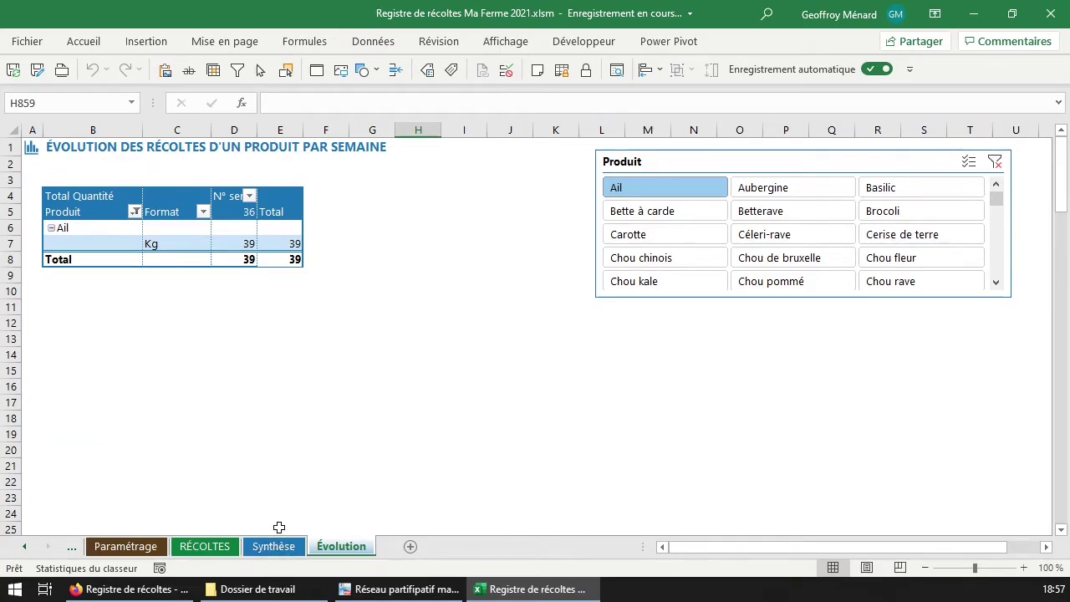
left_click(192, 549)
left_click(269, 468)
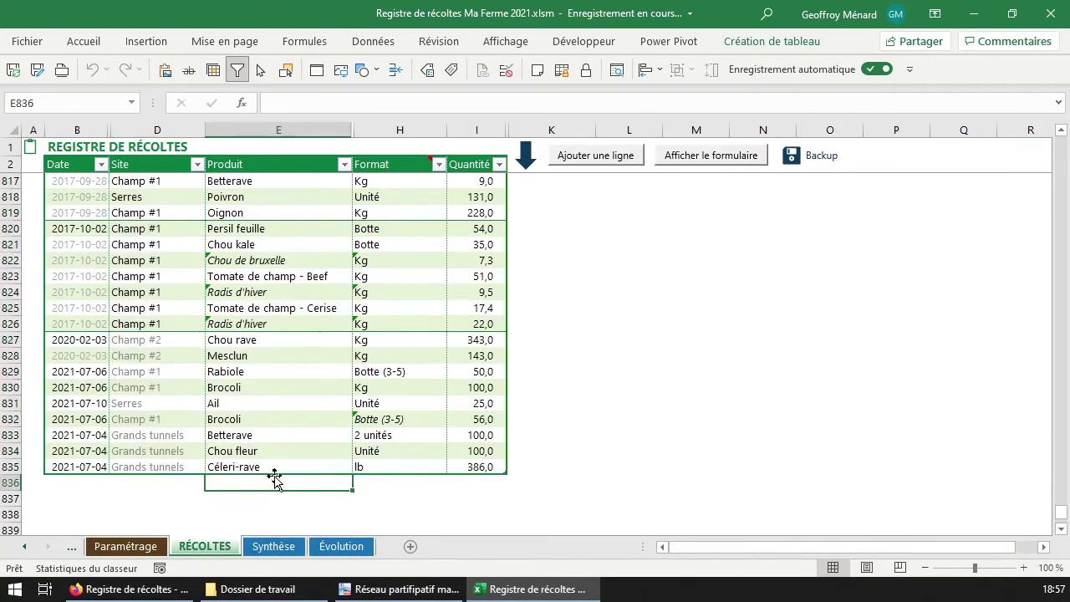
left_click(465, 470)
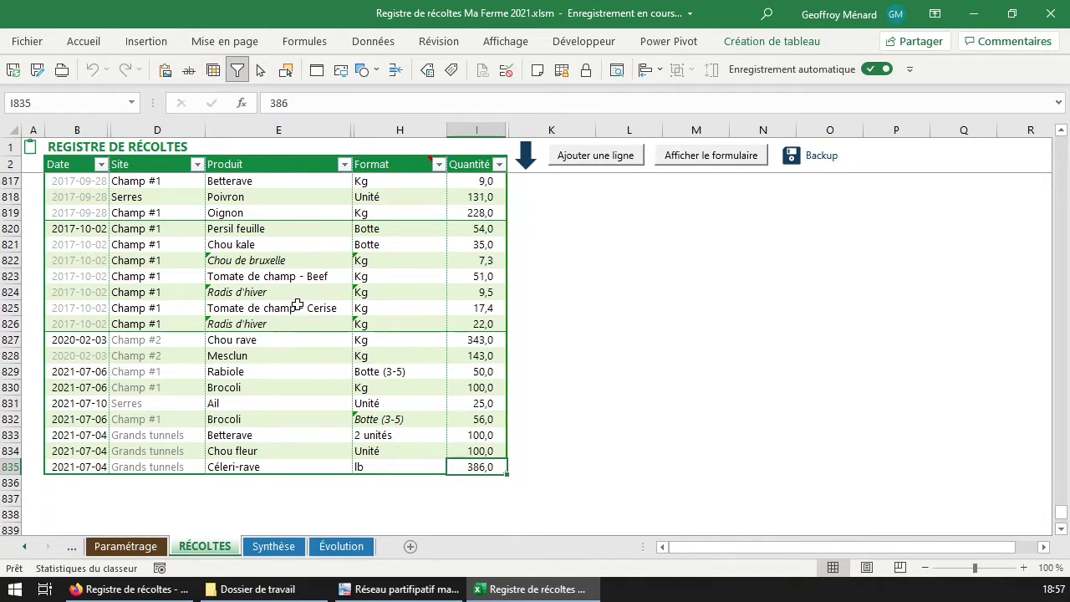
left_click(90, 467)
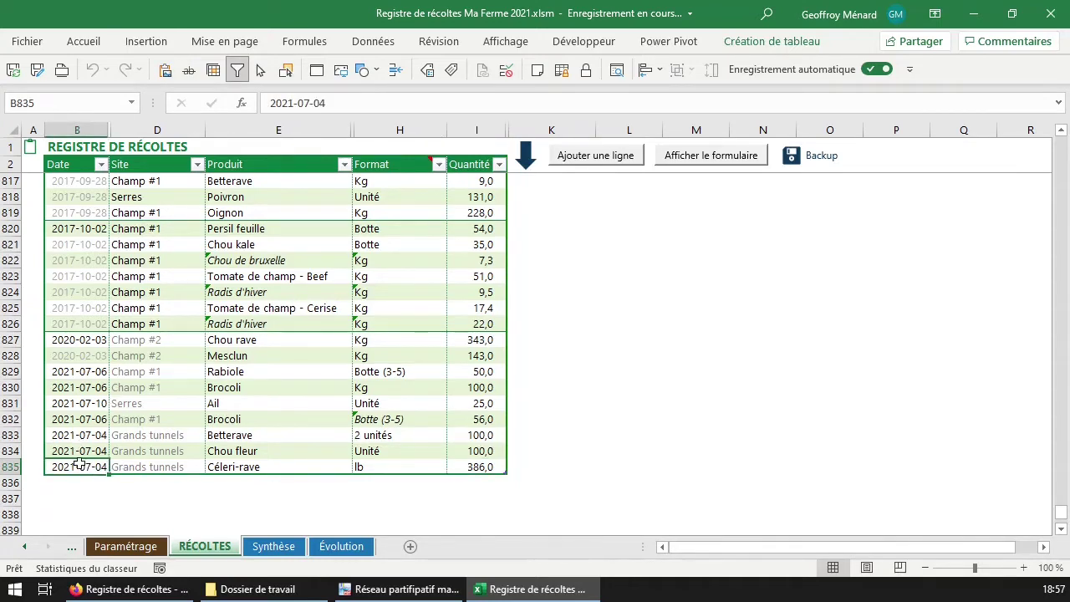
Examine how the dates are displayed for the group of 2017-08-15 harvests in rows 446 to 456
scroll(166, 403, "up", 18)
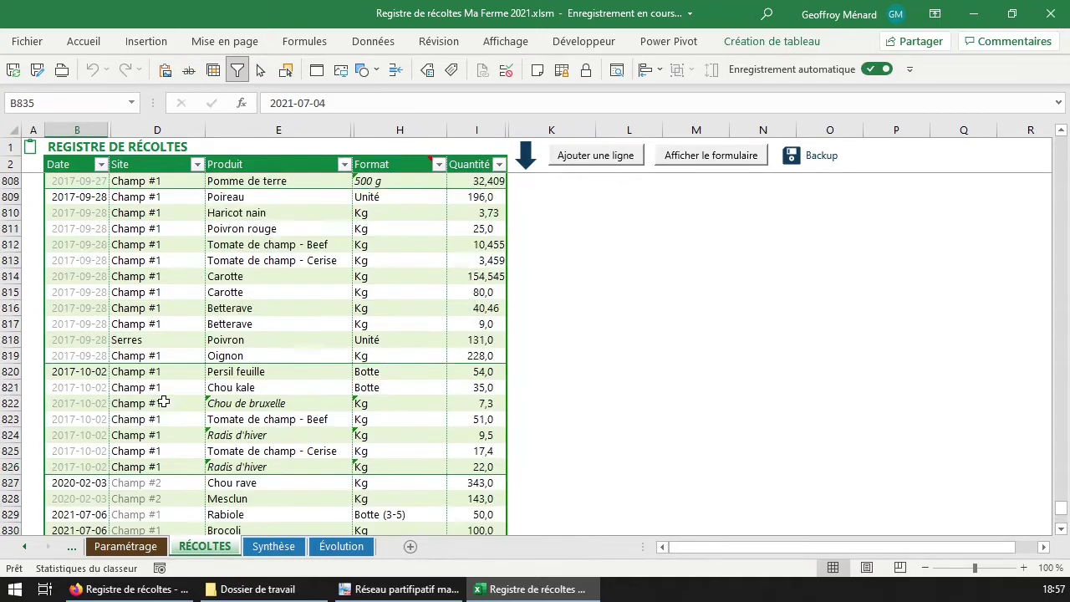
scroll(159, 398, "up", 20)
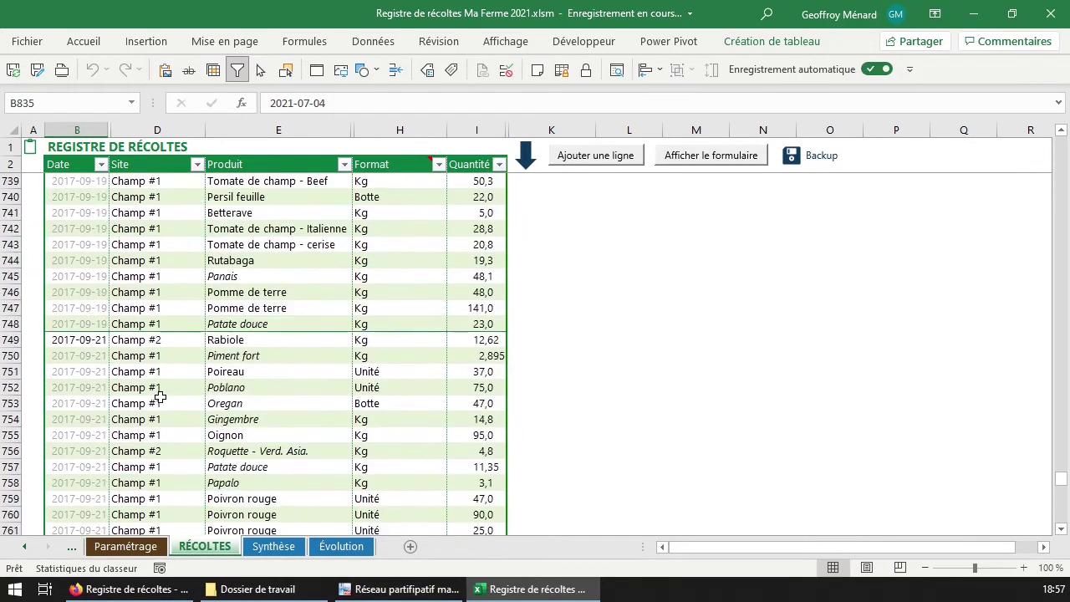
scroll(159, 391, "up", 10)
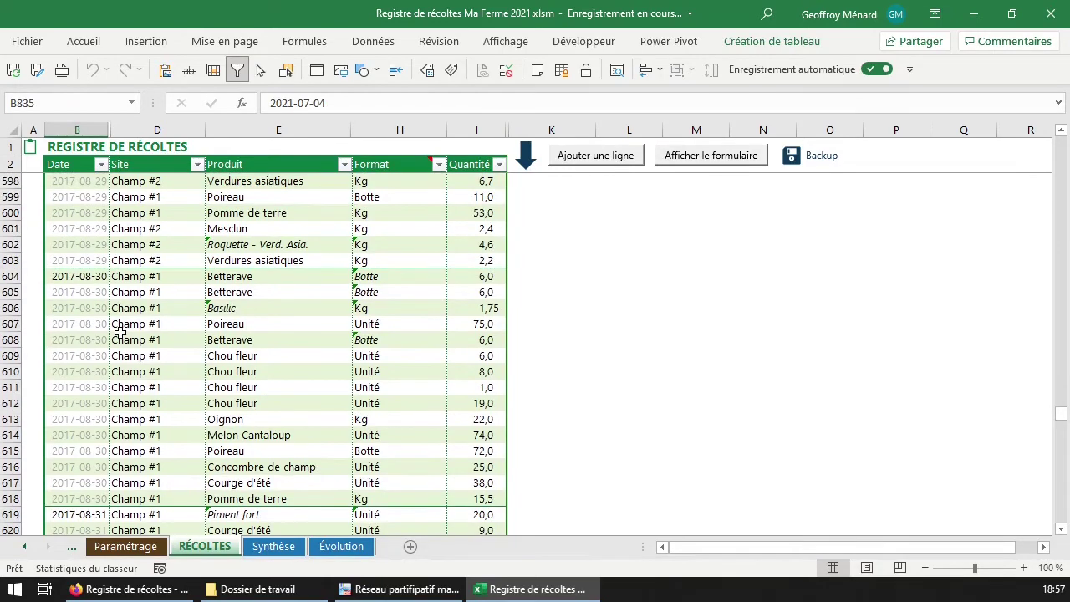
scroll(120, 334, "up", 20)
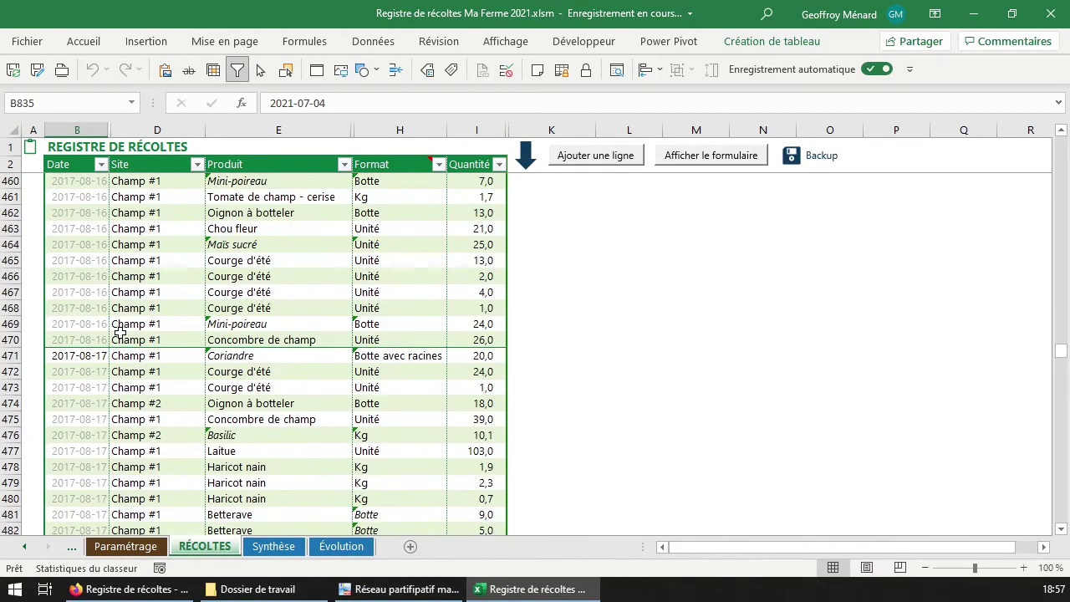
scroll(120, 335, "up", 5)
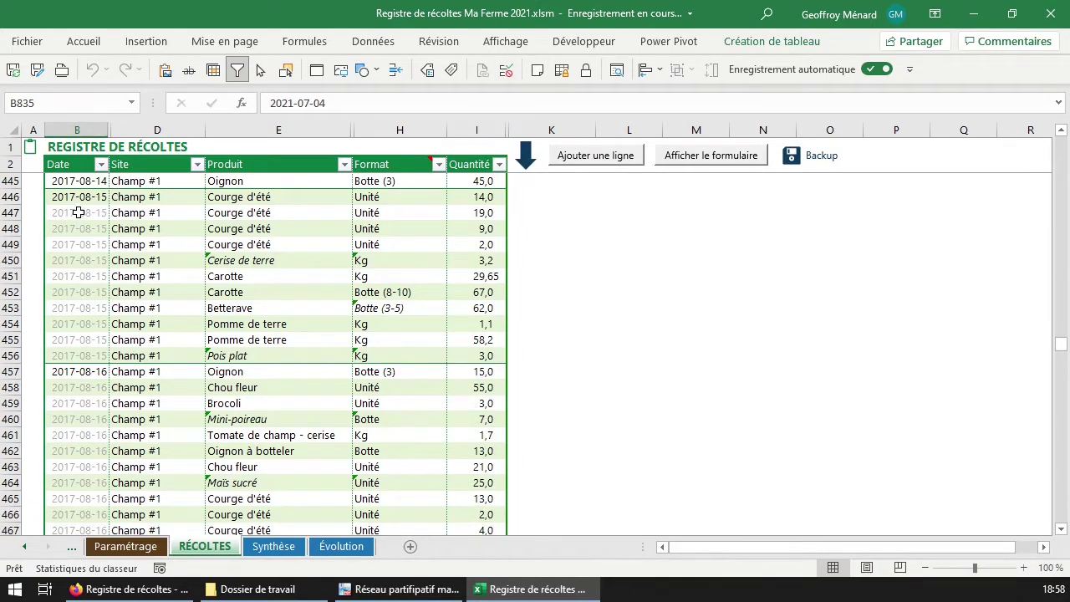
left_click_drag(77, 212, 81, 354)
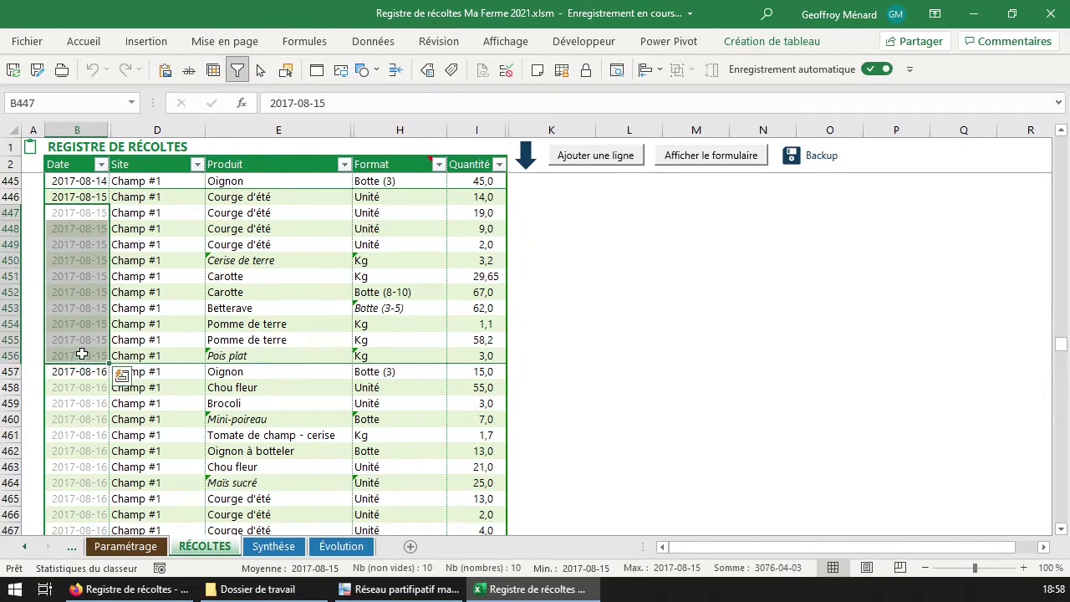
left_click(93, 214)
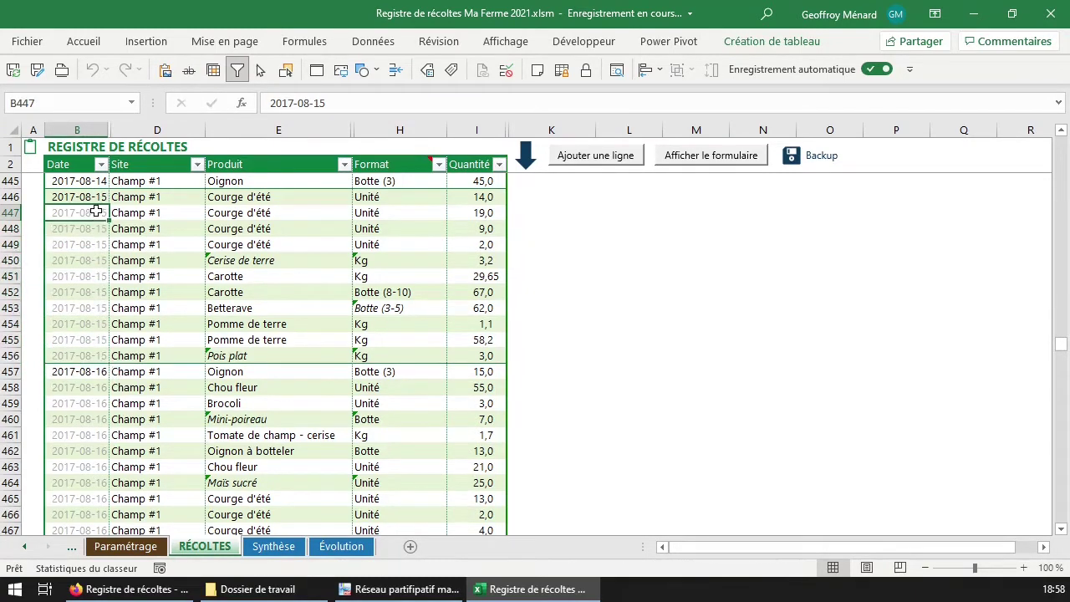
mouse_move(79, 198)
left_mouse_down()
mouse_move(209, 222)
mouse_move(473, 370)
mouse_move(480, 345)
left_mouse_up()
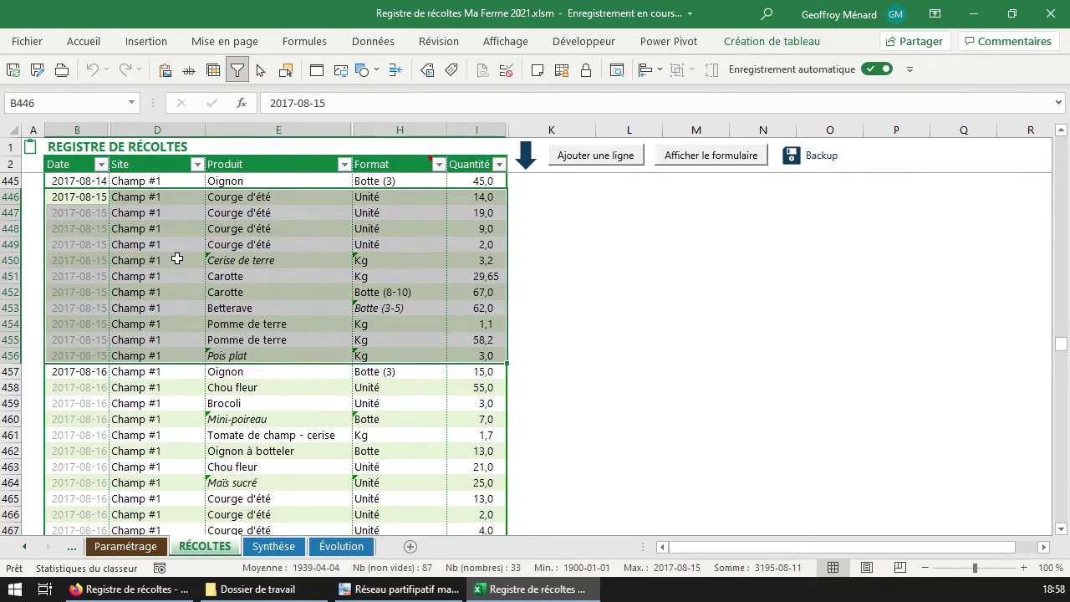
left_click(82, 201)
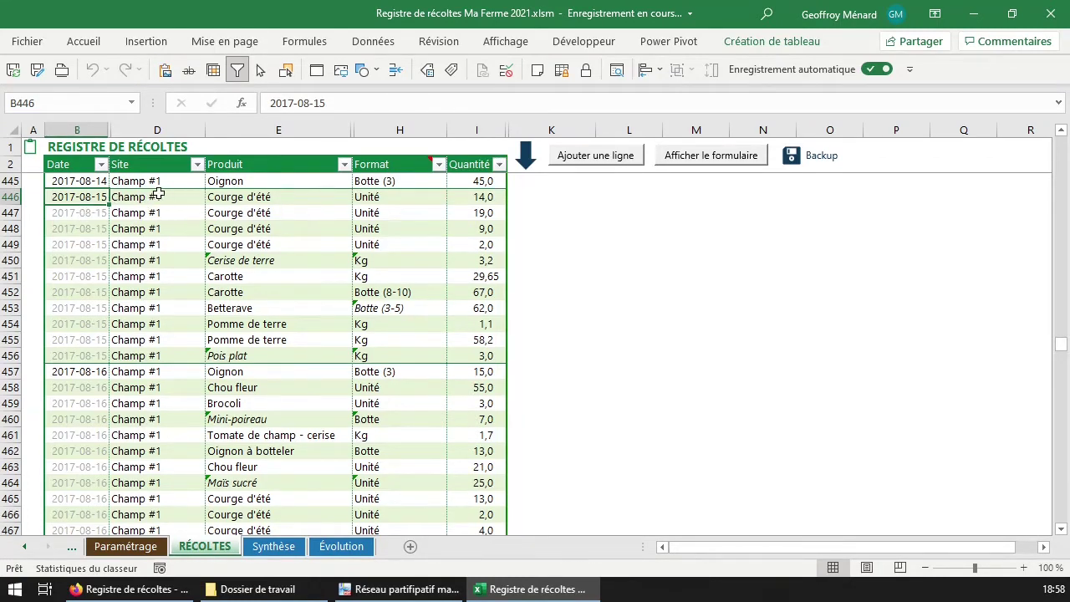
left_click(88, 215)
left_click_drag(88, 228, 83, 355)
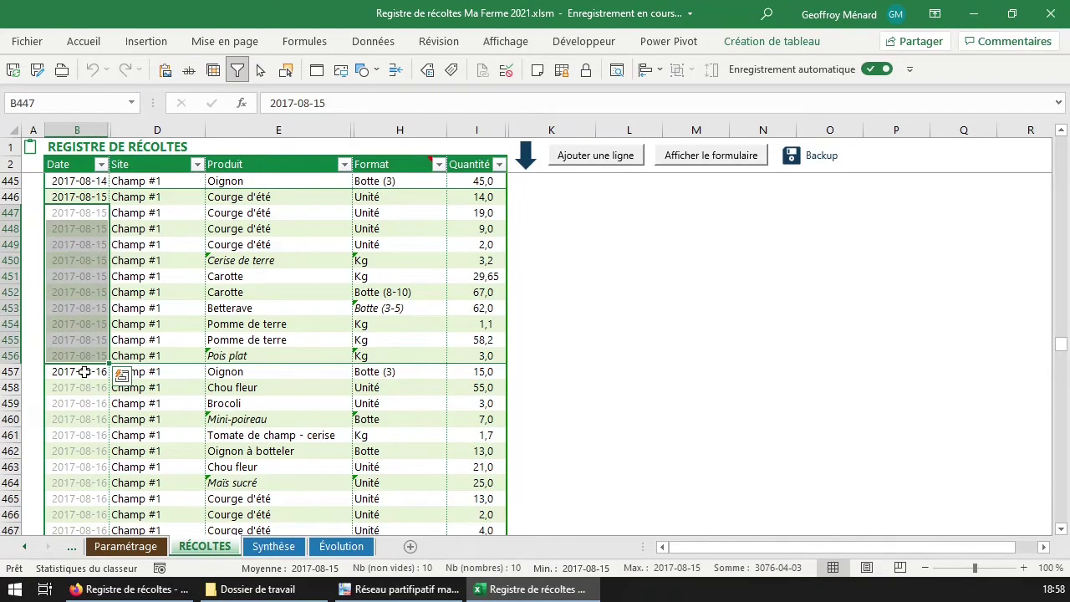
Clear the date of the Mini-poireau harvest in row 460, within the group of 2017-08-16 harvests
scroll(89, 384, "down", 3)
left_click(84, 228)
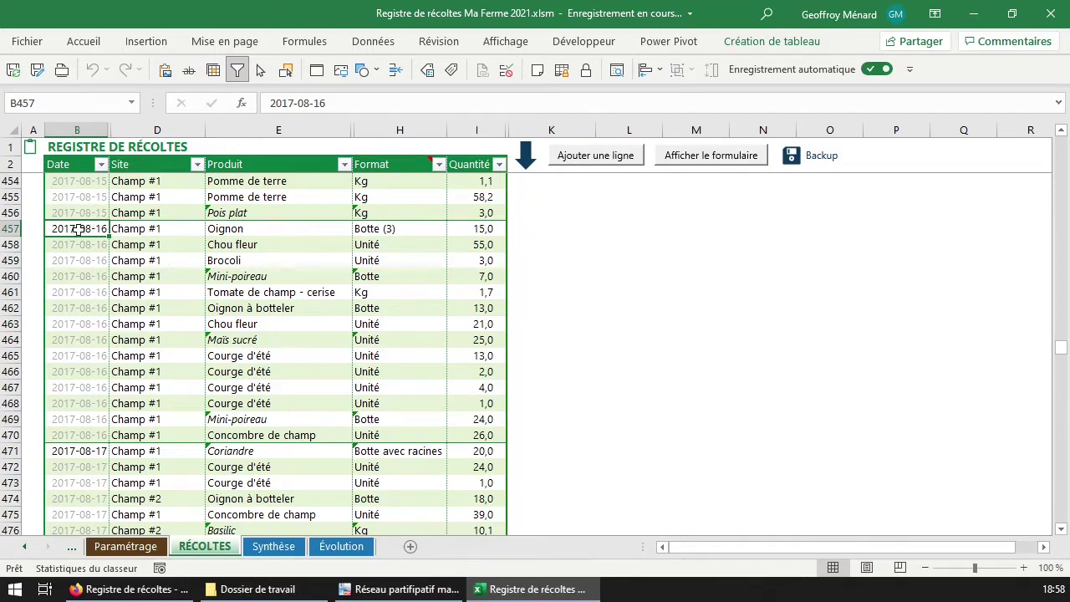
left_click(93, 279)
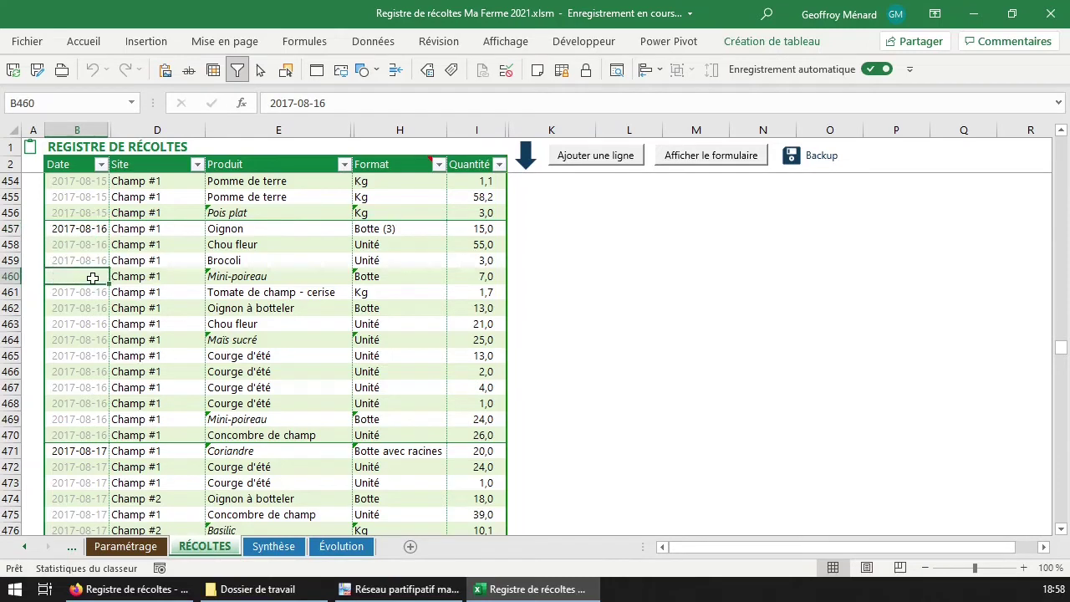
key("Delete")
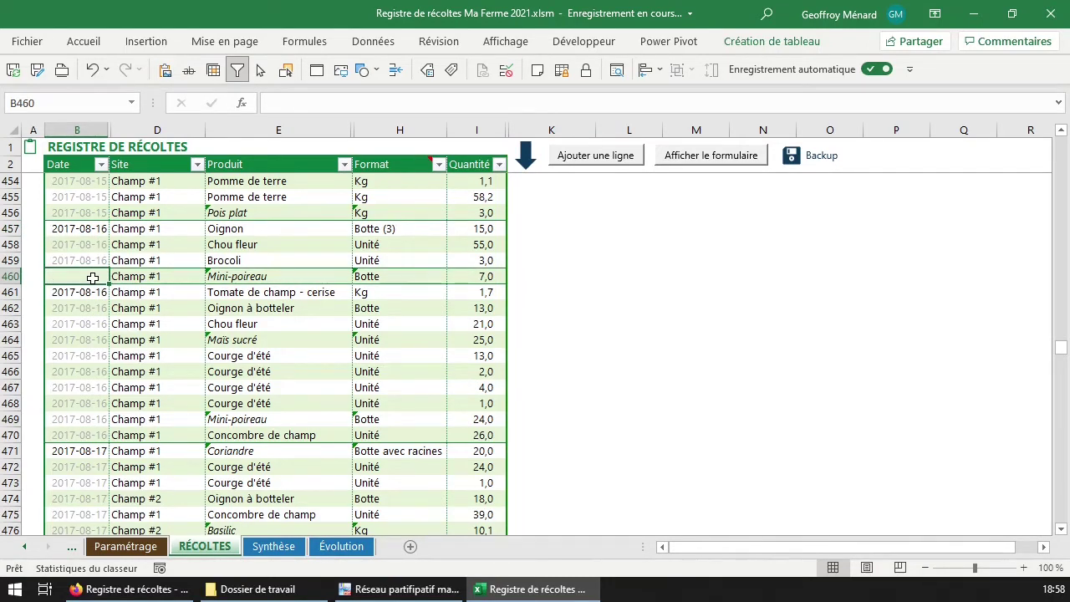
key("Right")
key("Right")
key("Left")
key("Left")
Check the row 460 harvest and its Date cell against the date of row 459 above it
left_click(92, 262)
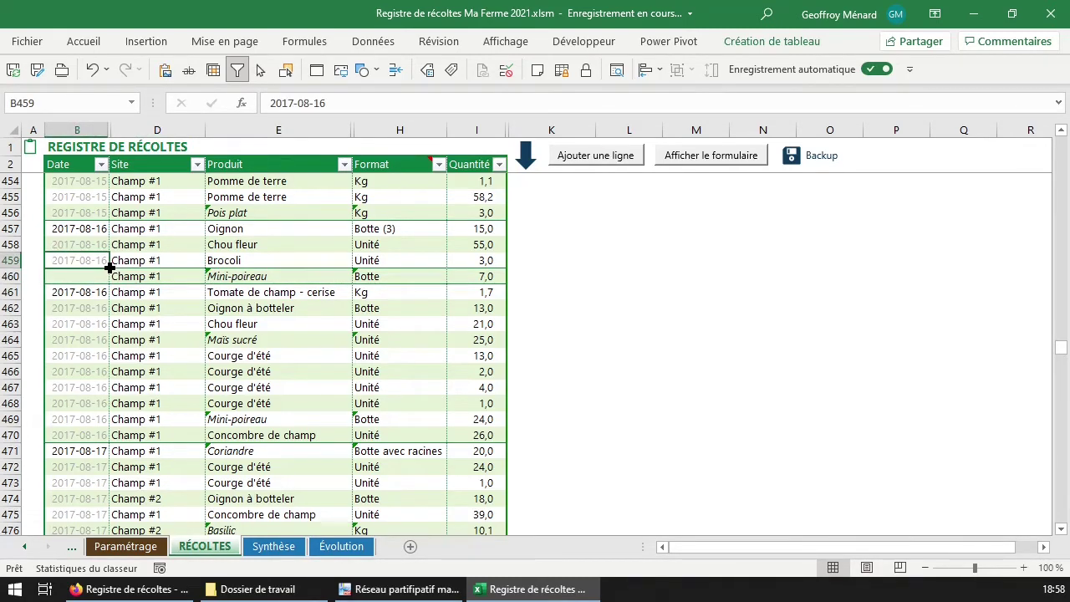
left_click(86, 275)
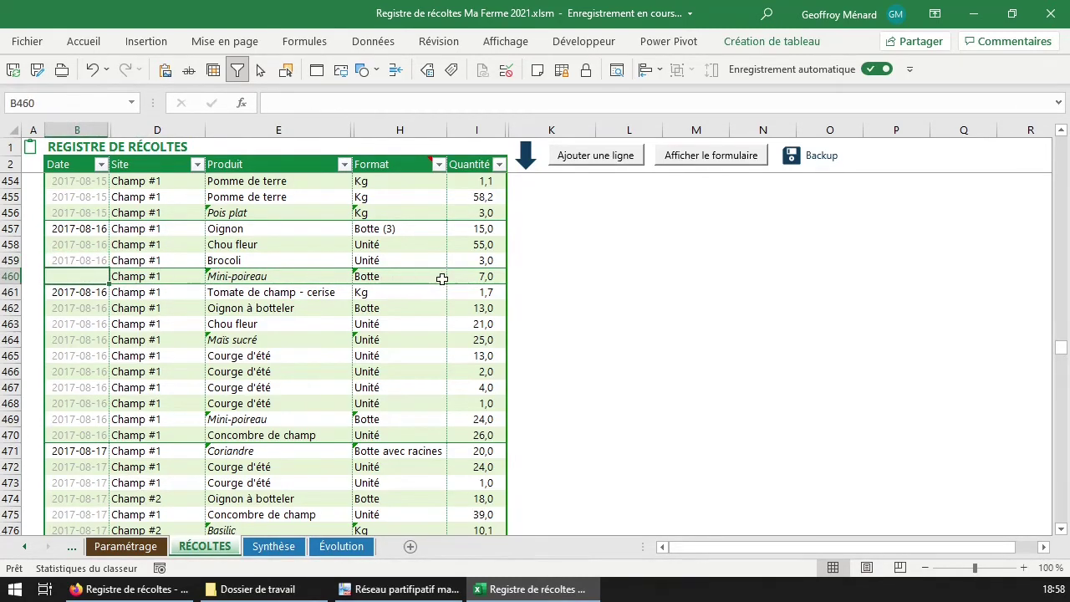
left_click_drag(479, 276, 95, 276)
left_click(75, 276)
left_click(90, 262)
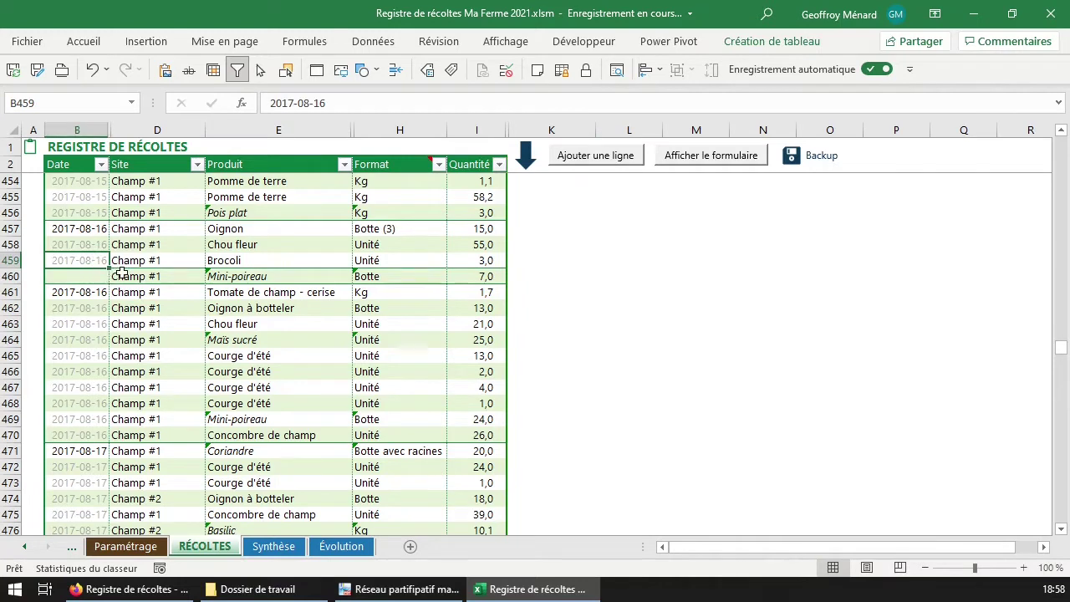
Copy the date 2017-08-16 from the Brocoli harvest in row 459 into the empty Date cell of row 460
key("Down")
key("Right")
left_click(101, 281)
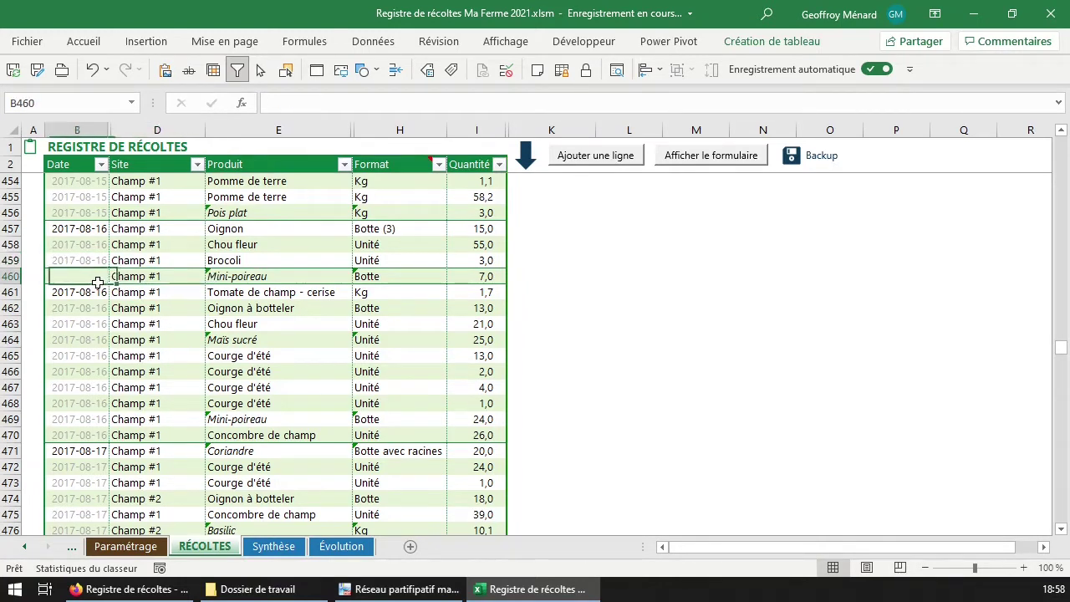
left_click(96, 262)
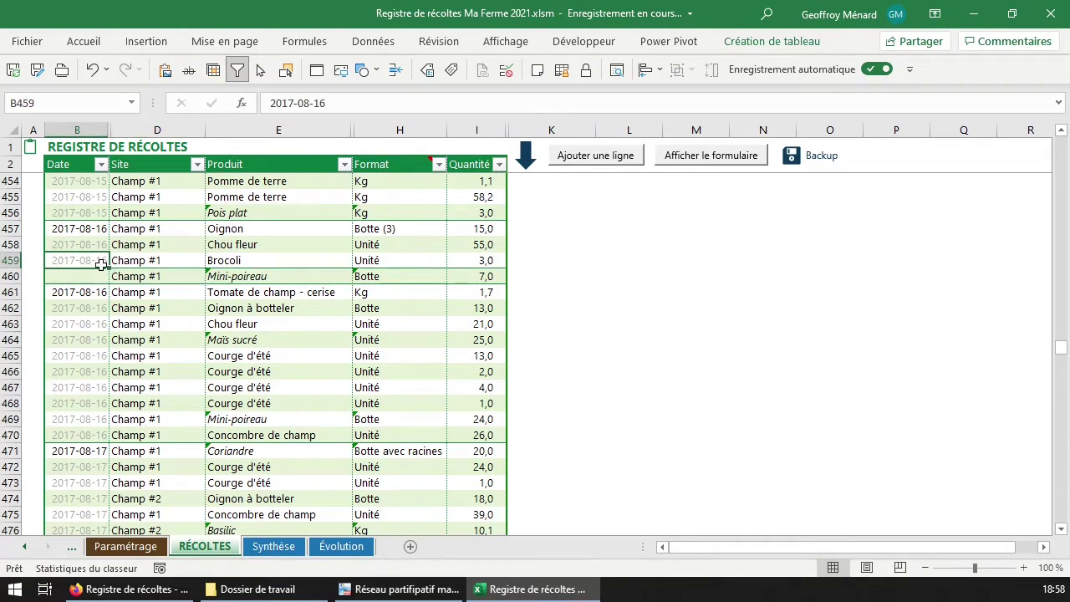
left_click(97, 275)
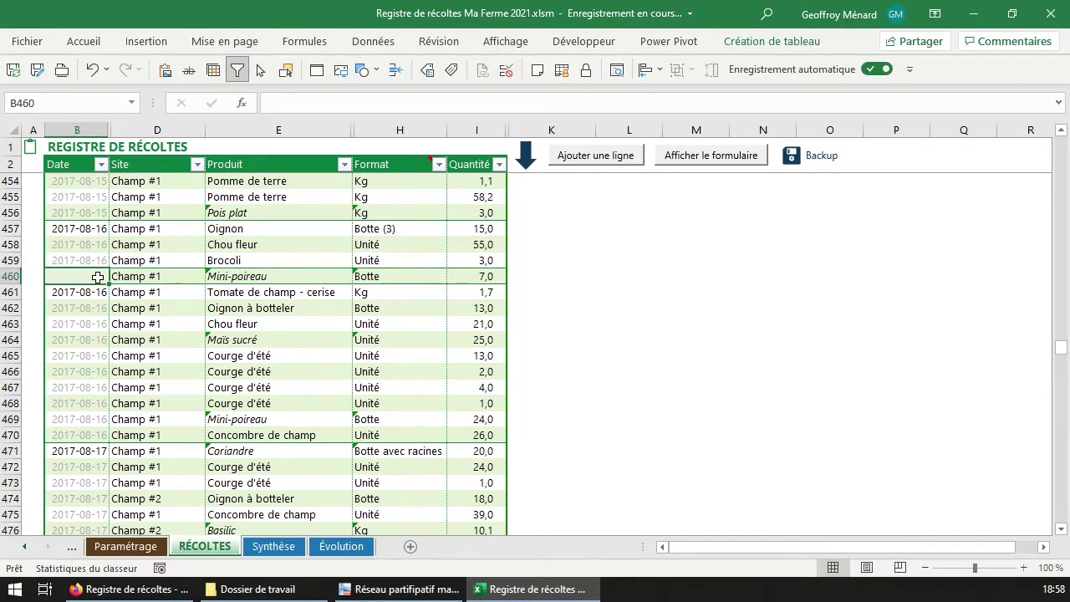
left_click(99, 260)
key("ctrl+c")
left_click(89, 276)
key("ctrl+v")
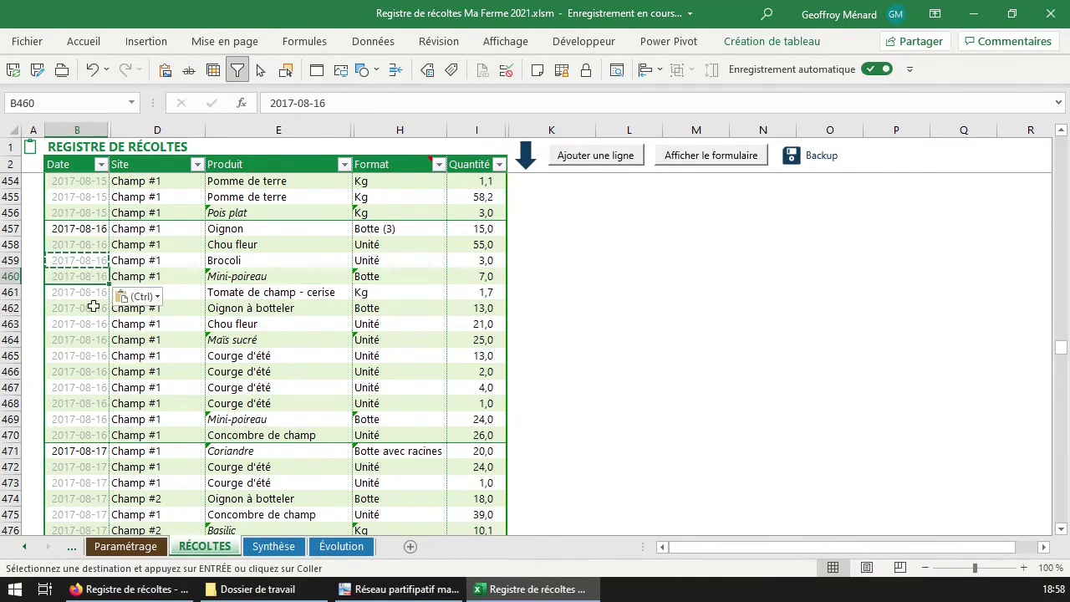
key("Escape")
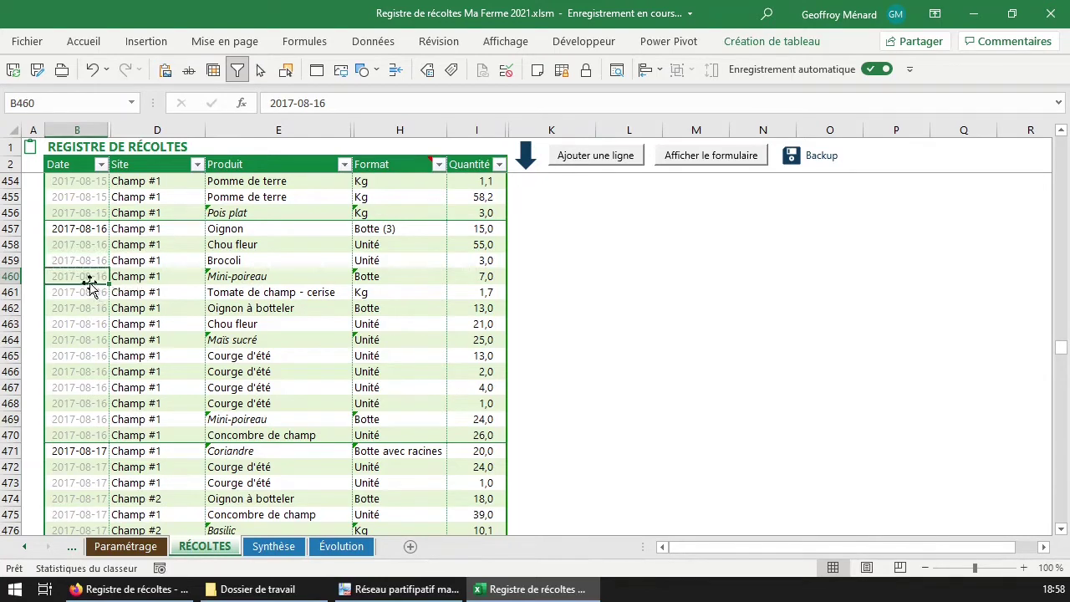
left_click(152, 273)
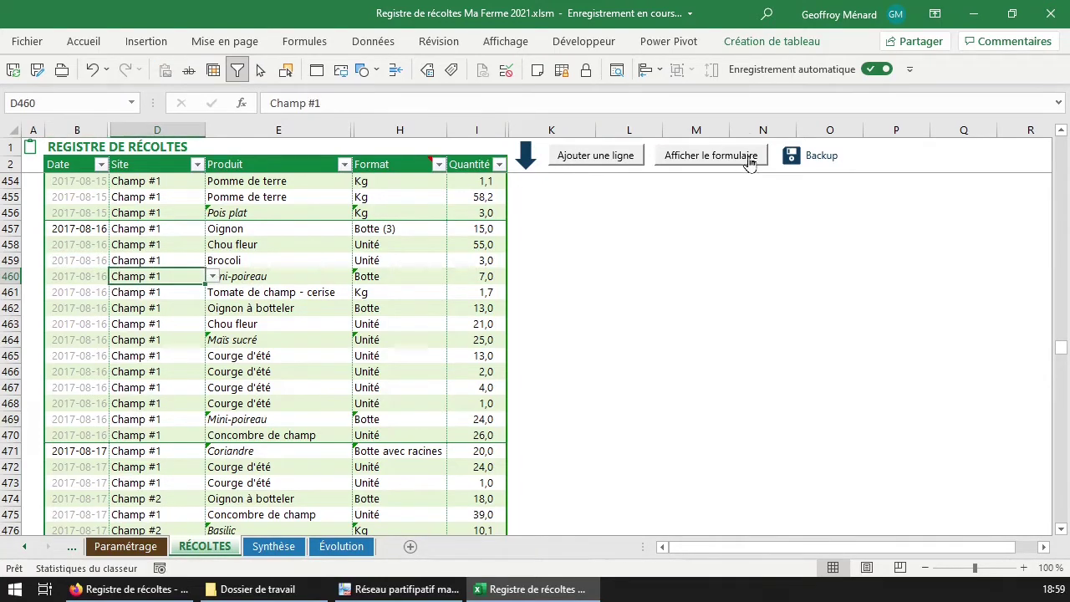
Add a new harvest row at the end of the table and copy the date 2021-07-04 from row 835 into it
left_click(595, 158)
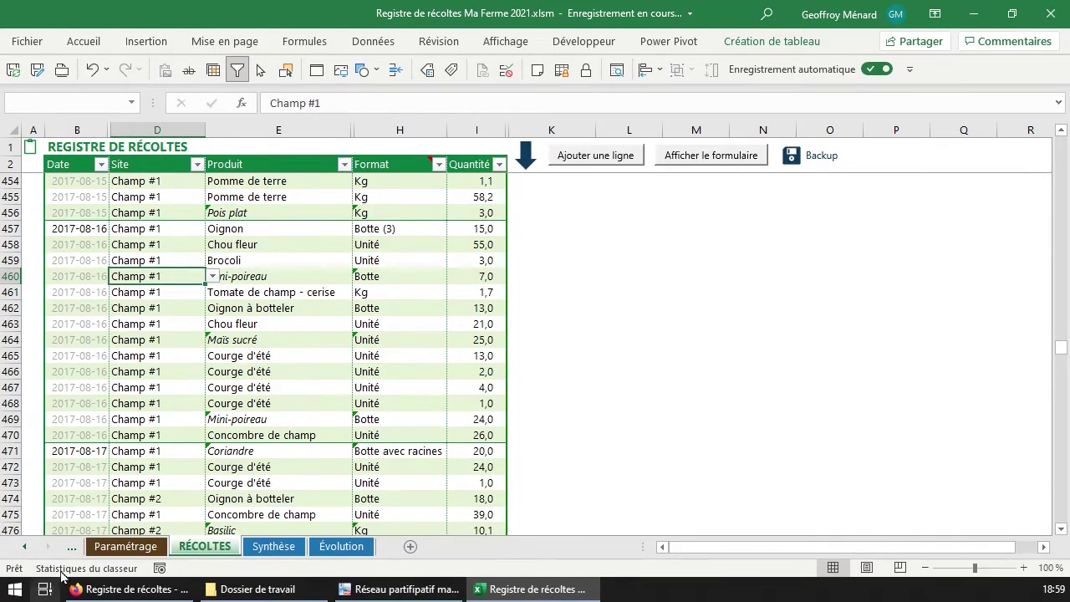
left_click(92, 358)
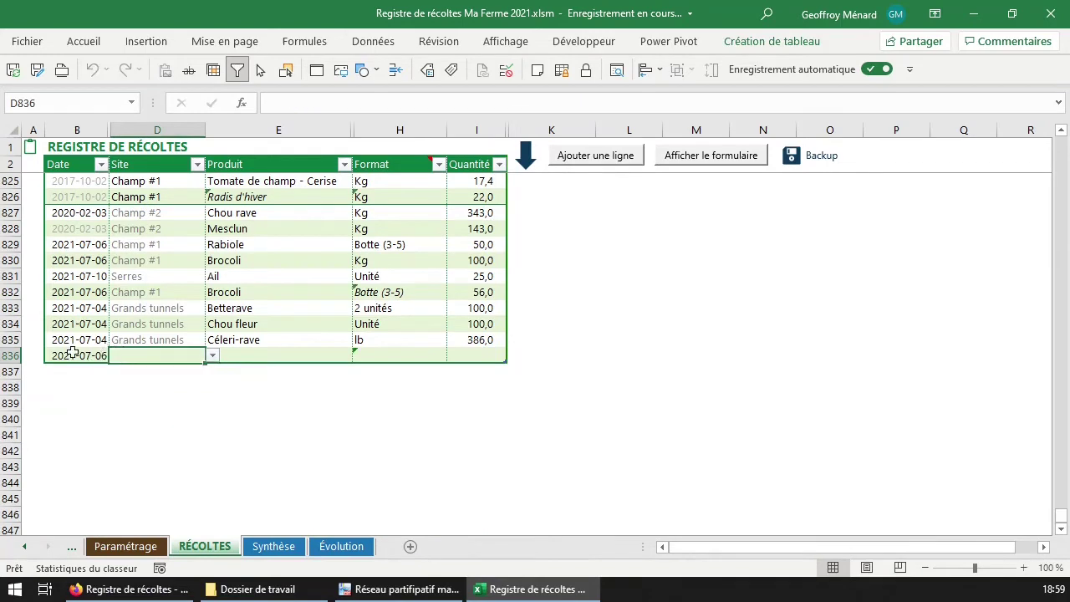
left_click(99, 341)
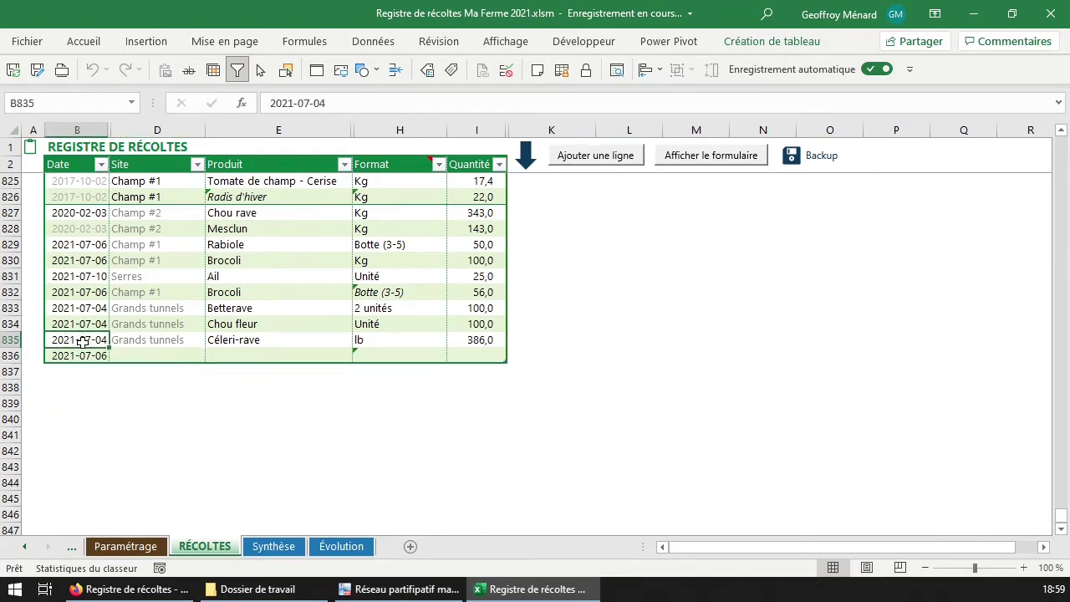
key("ctrl+c")
left_click(84, 356)
key("ctrl+v")
key("Escape")
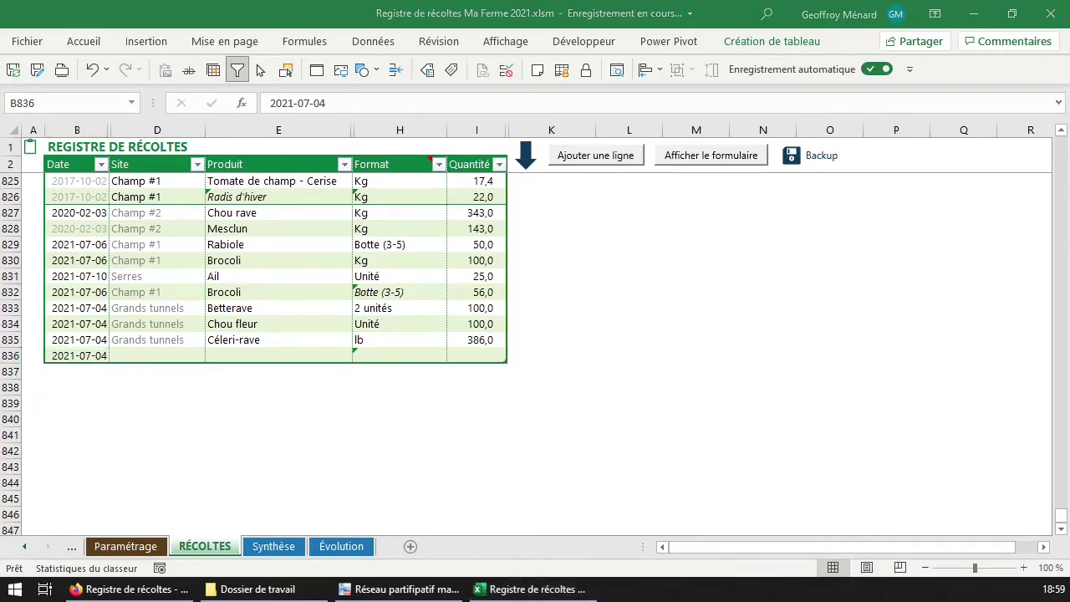
Review the product and format list on the Paramétrage sheet down to its end, including how the repeated Ail rows pair with their formats
left_click(125, 547)
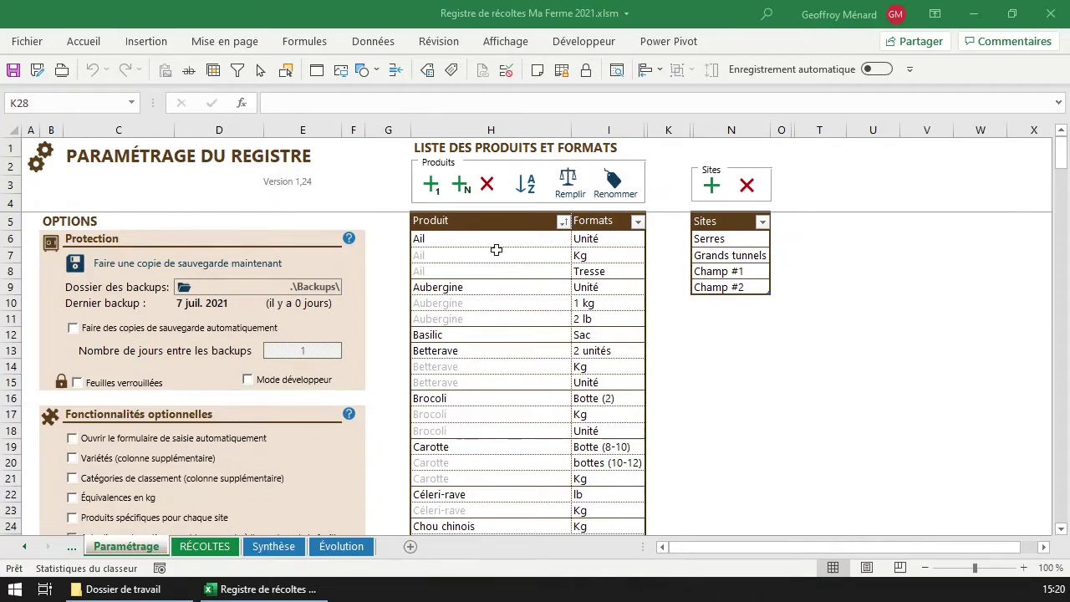
left_click(535, 239)
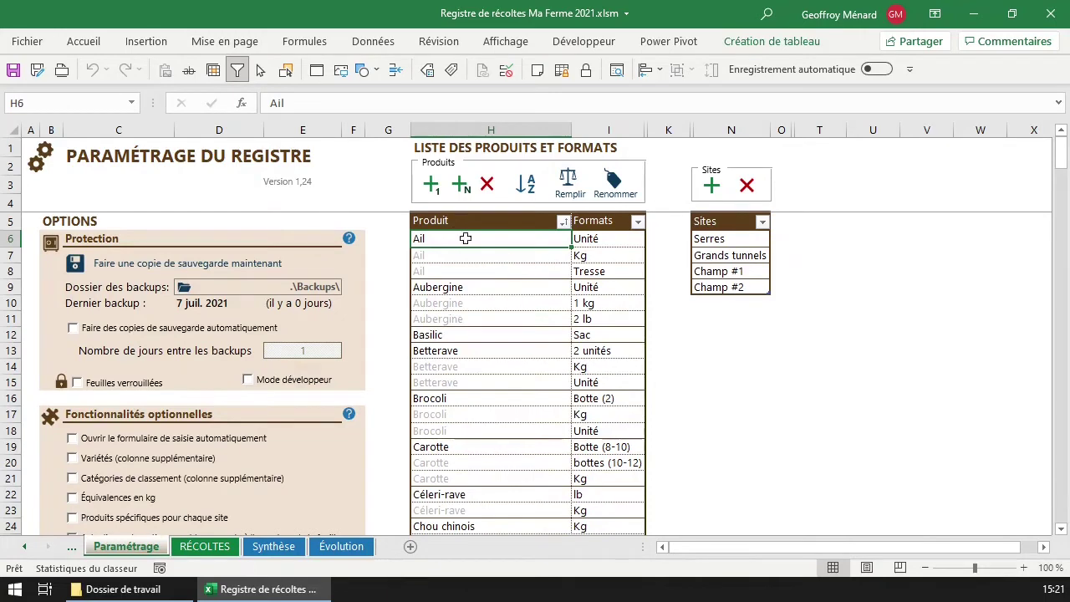
scroll(472, 240, "down", 12)
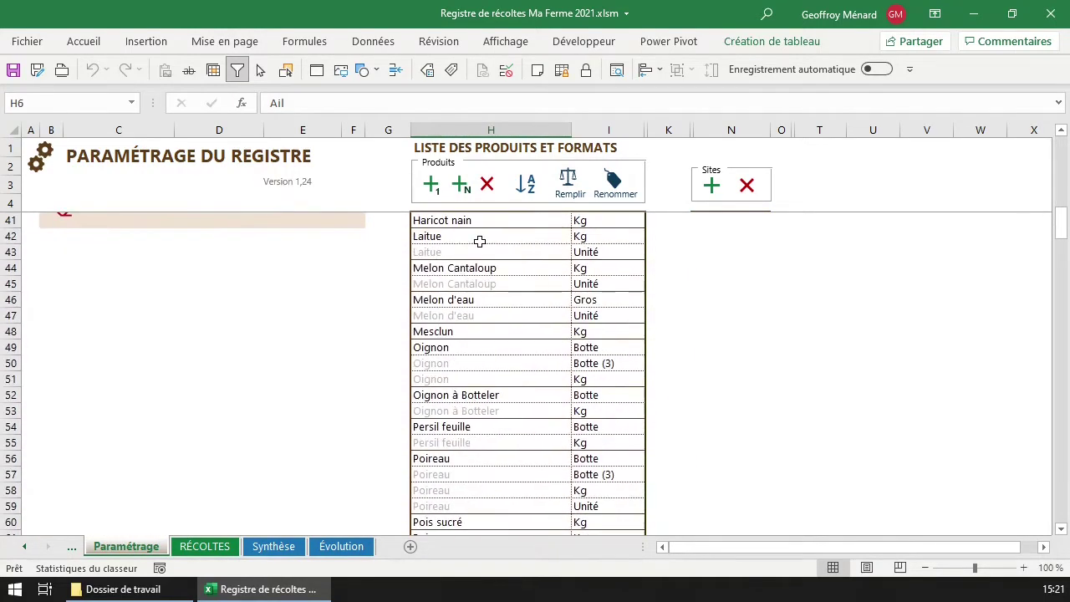
scroll(480, 241, "down", 7)
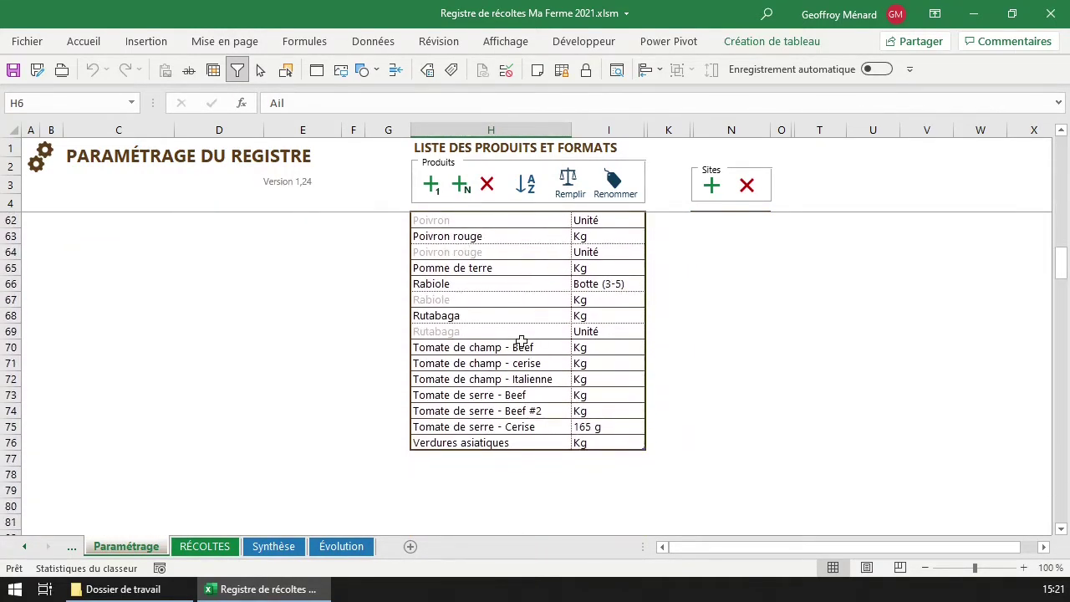
scroll(521, 338, "up", 19)
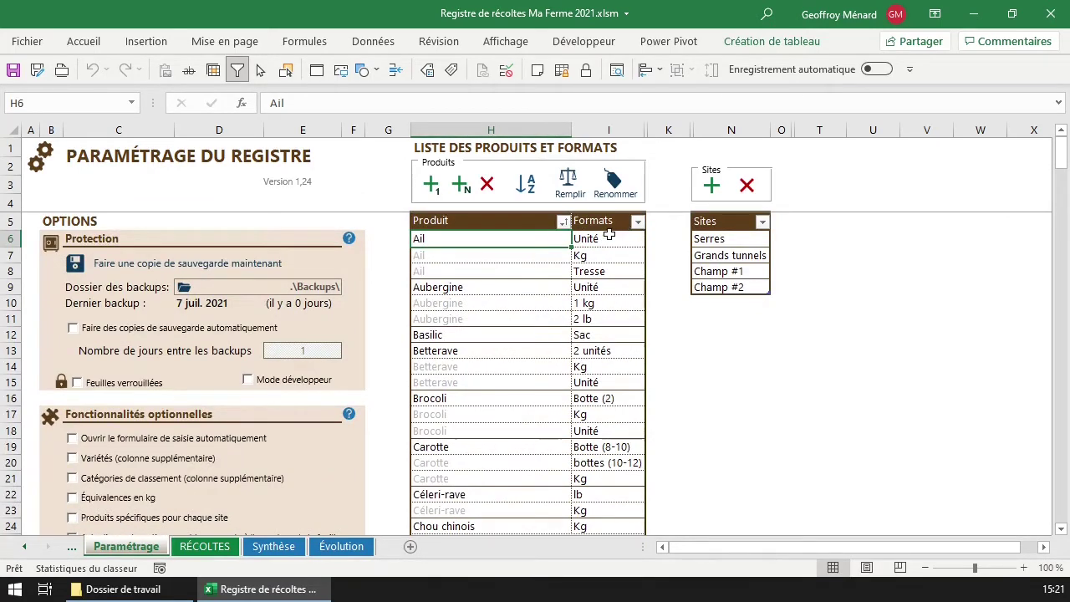
left_click(472, 257)
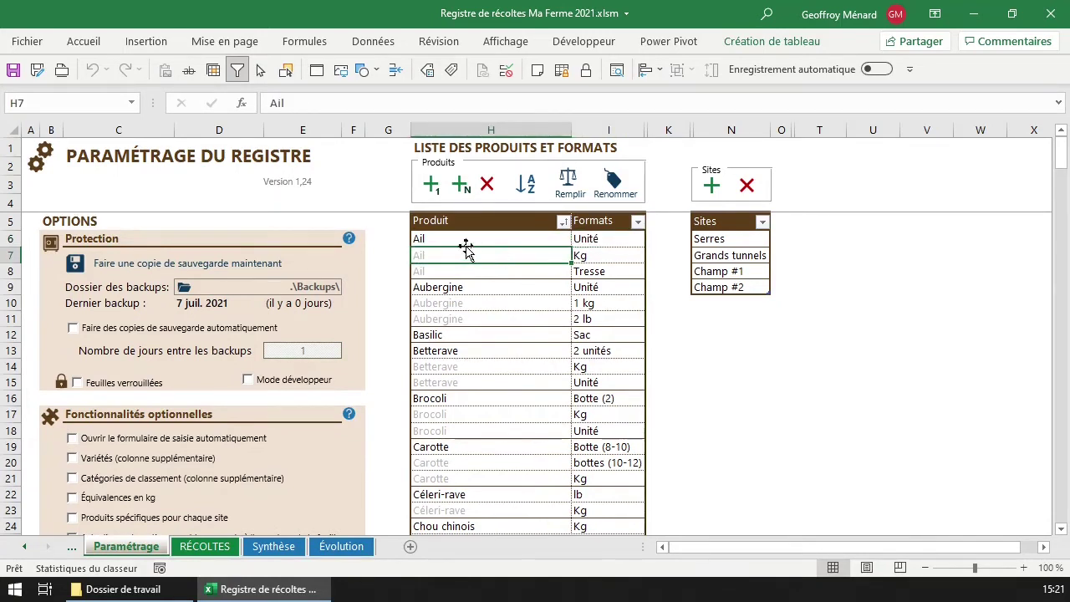
left_click(591, 259)
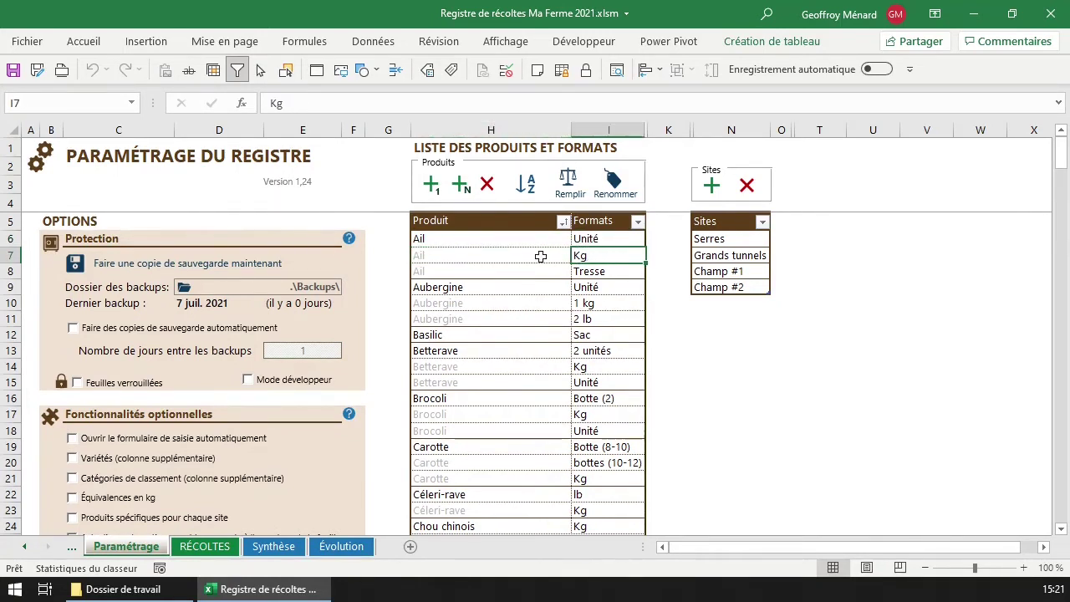
left_click(454, 254)
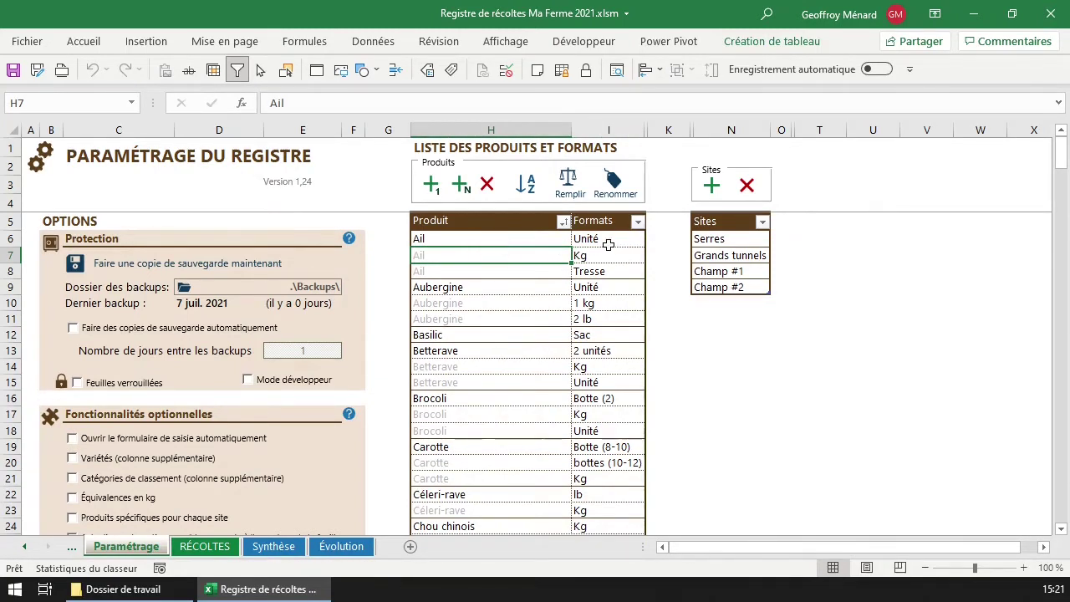
On the RÉCOLTES sheet, check the format choices offered for the Concombre serre - Libanais harvest in row 11
left_click(203, 548)
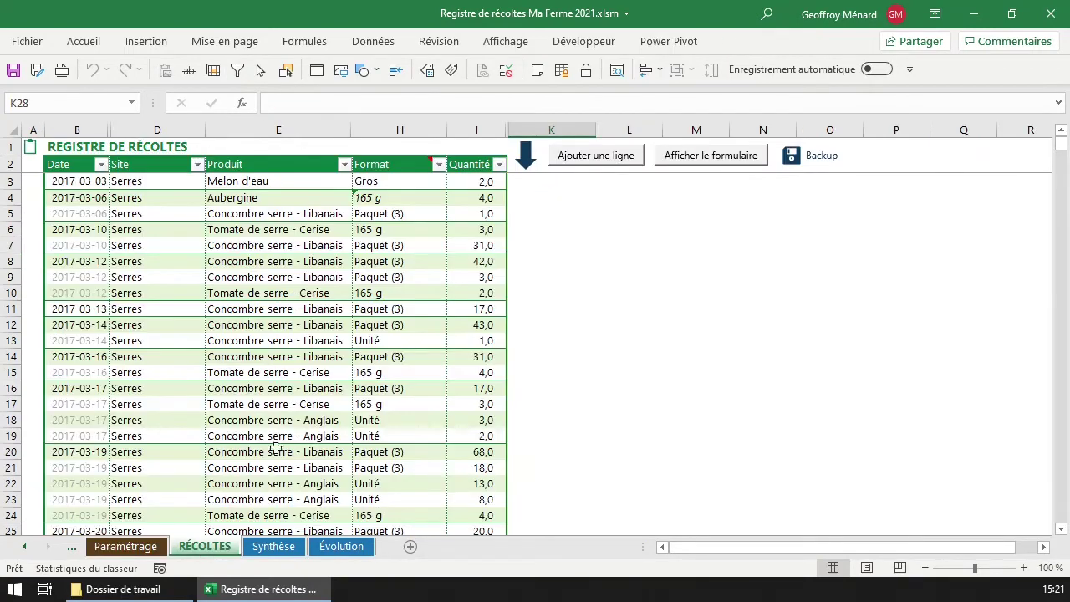
left_click(316, 311)
left_click(151, 310)
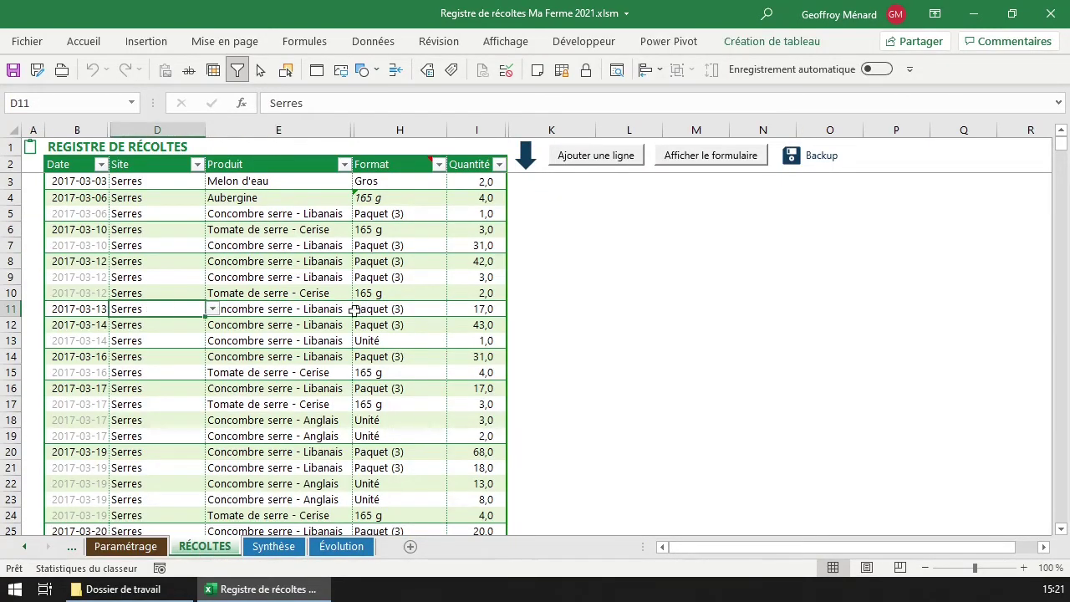
left_click(389, 309)
left_click(453, 309)
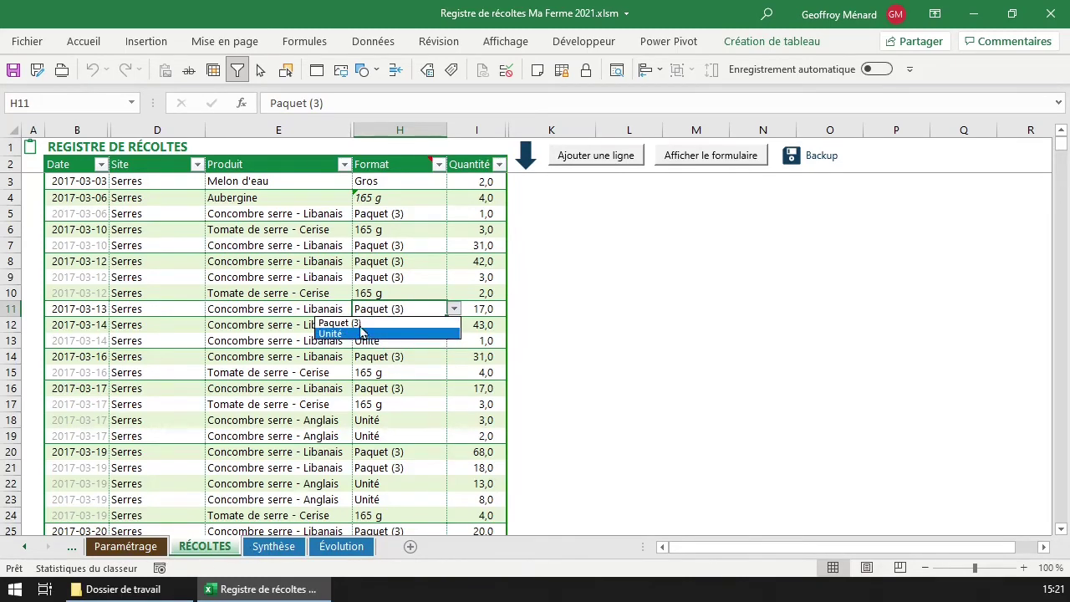
On the Paramétrage sheet, clear the product name Ail beside the Kg and Tresse formats in rows 7 and 8
left_click(126, 546)
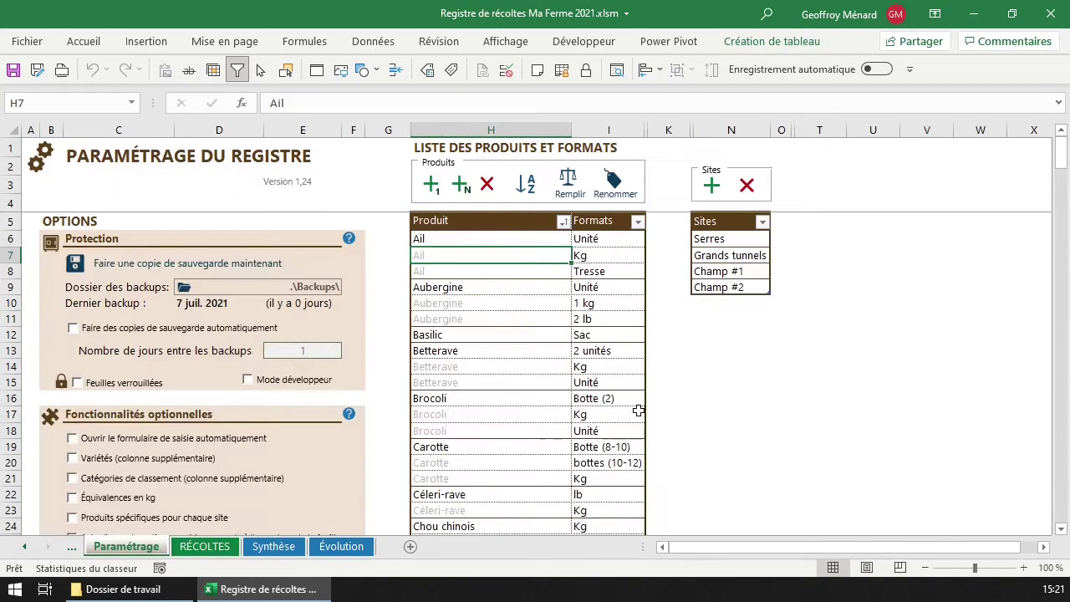
left_click(496, 271)
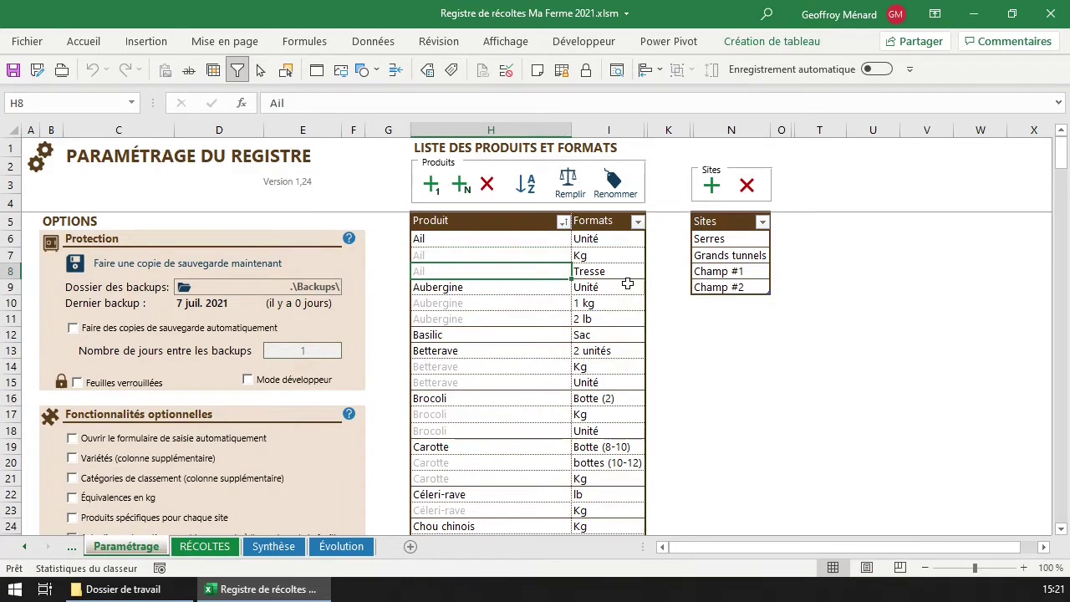
left_click(465, 253)
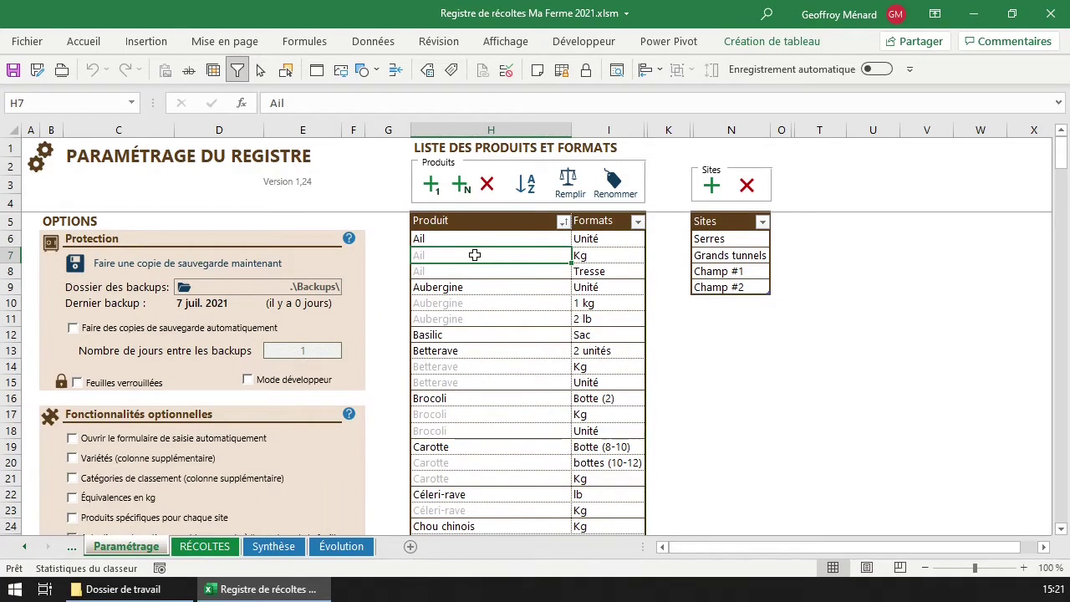
key("Delete")
key("Down")
key("Delete")
Fill the product name Ail from row 6 down into rows 7 and 8, and check the filled cells
left_click(461, 243)
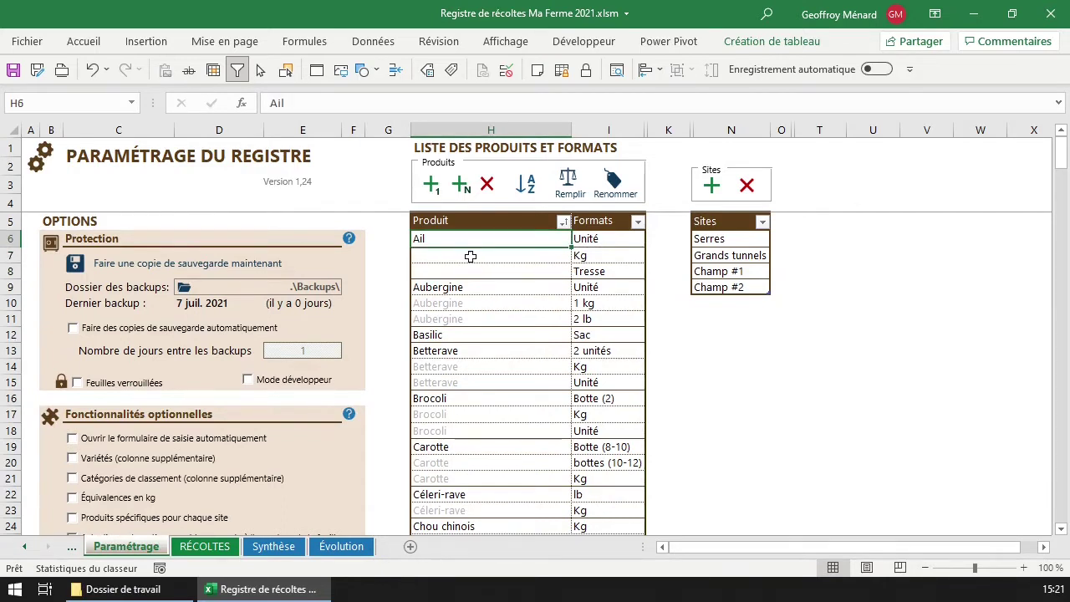
left_click_drag(466, 253, 475, 273)
mouse_move(590, 268)
left_mouse_down()
mouse_move(590, 255)
mouse_move(468, 280)
mouse_move(609, 278)
mouse_move(571, 259)
mouse_move(573, 276)
left_mouse_up()
left_click(542, 256)
left_click(542, 241)
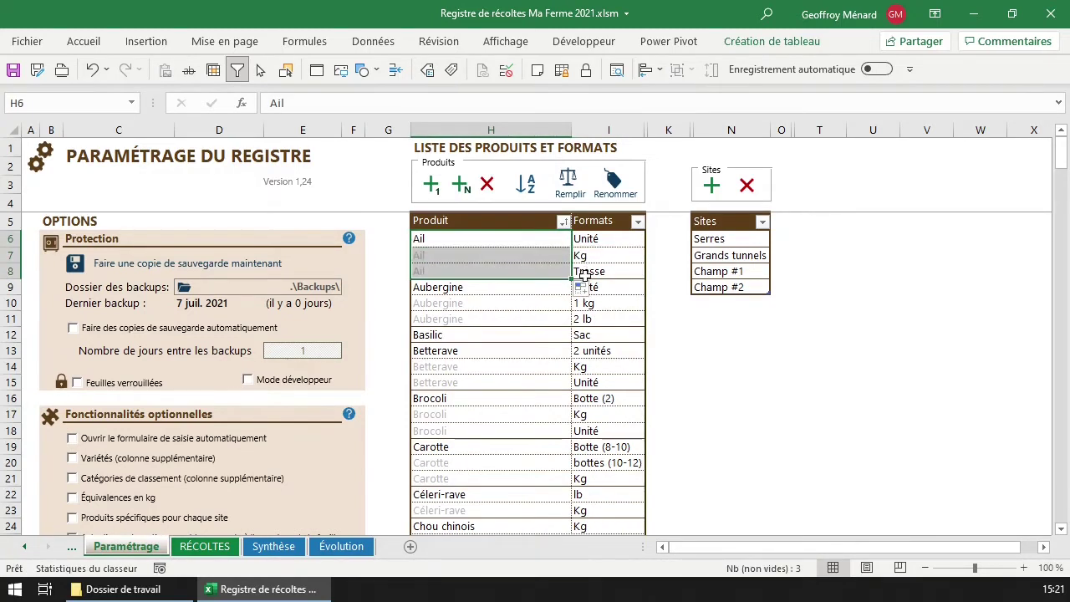
left_click(468, 259)
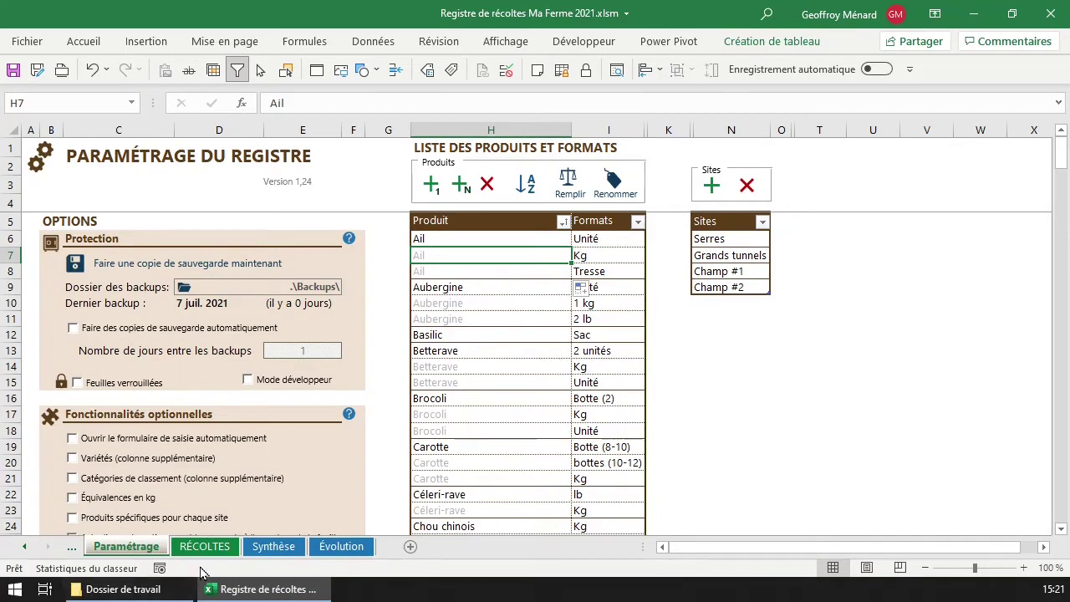
left_click(482, 273)
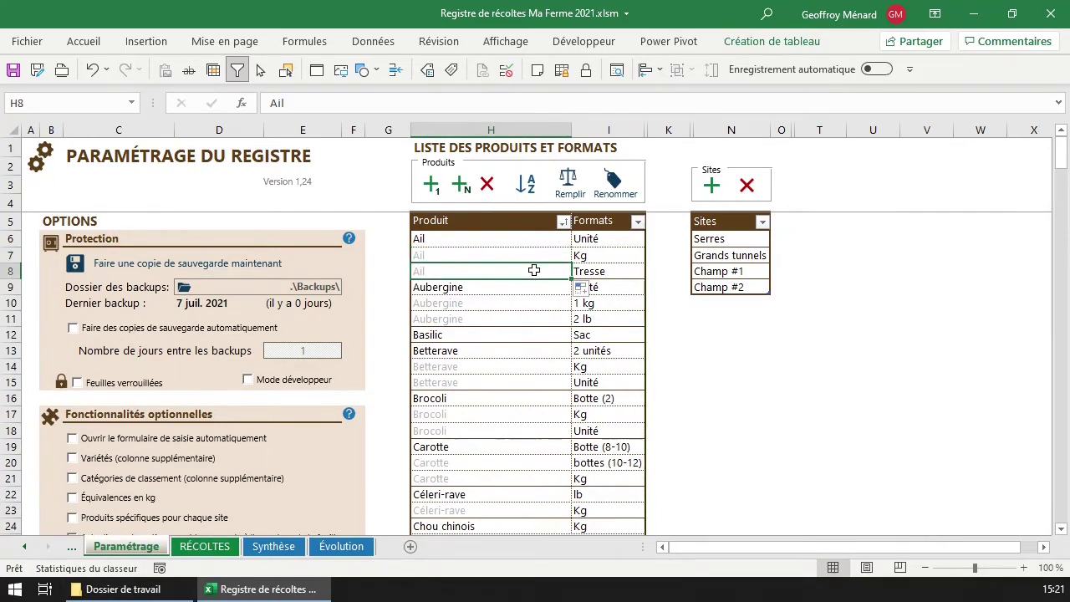
Insert one blank row below the first Ail row in the product list, plus five more blank rows there
left_click(439, 257)
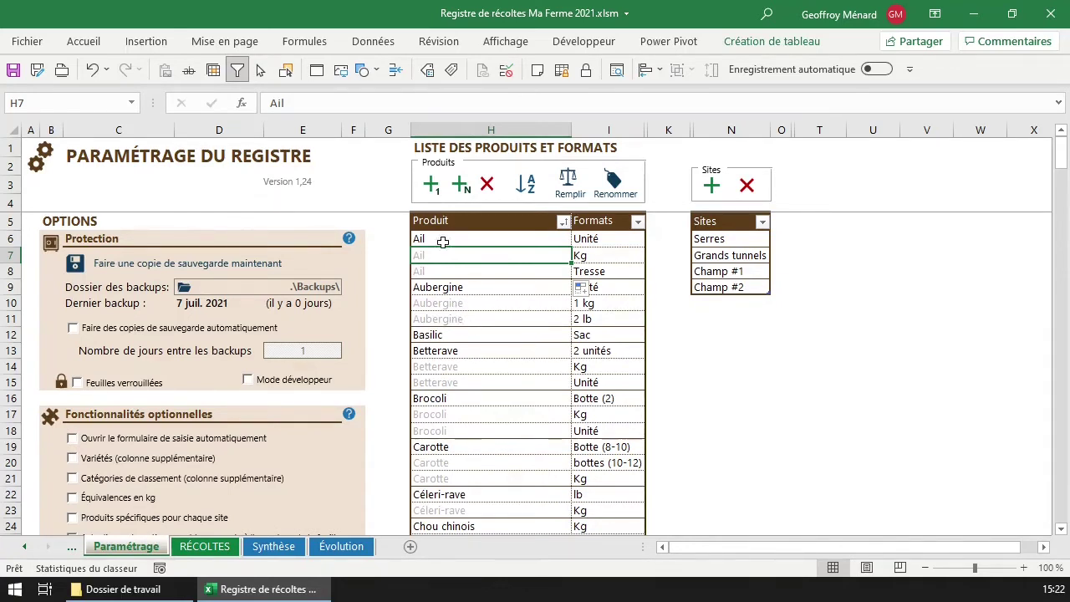
left_click(431, 185)
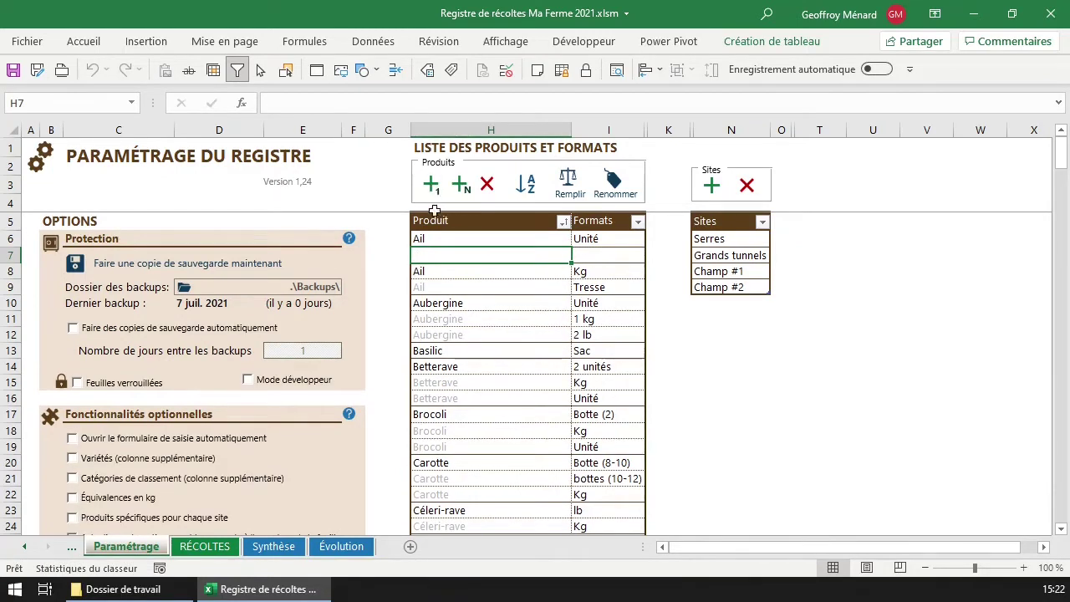
left_click(461, 187)
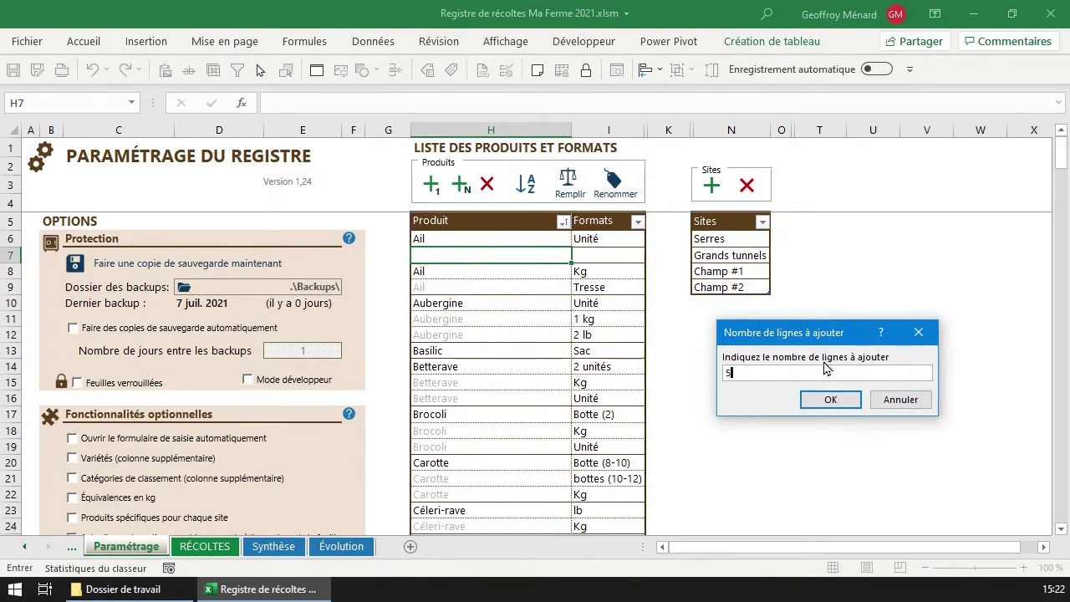
left_click_drag(836, 335, 798, 325)
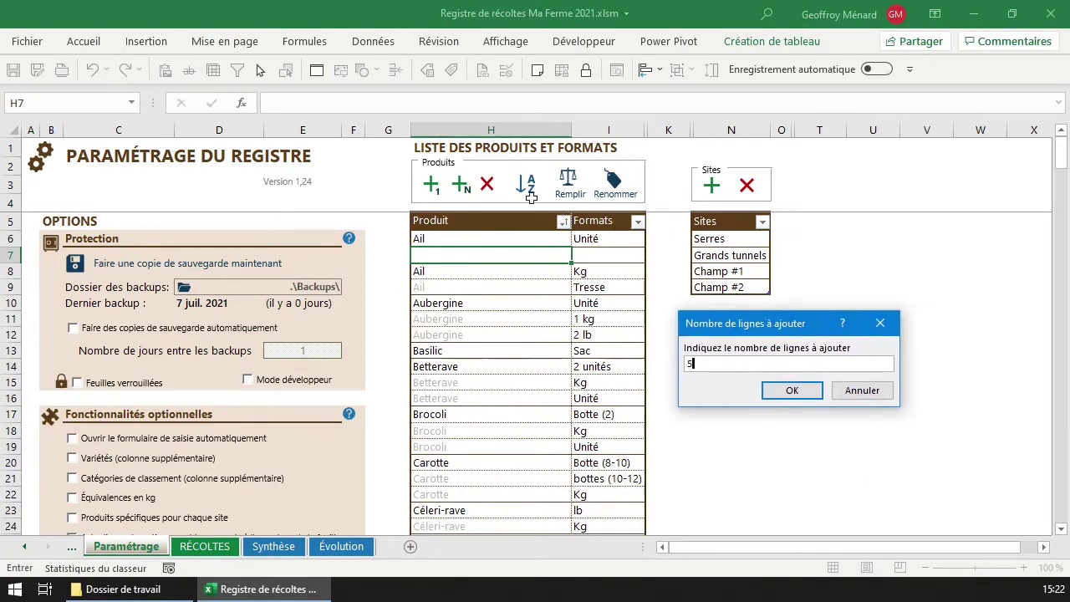
left_click(790, 390)
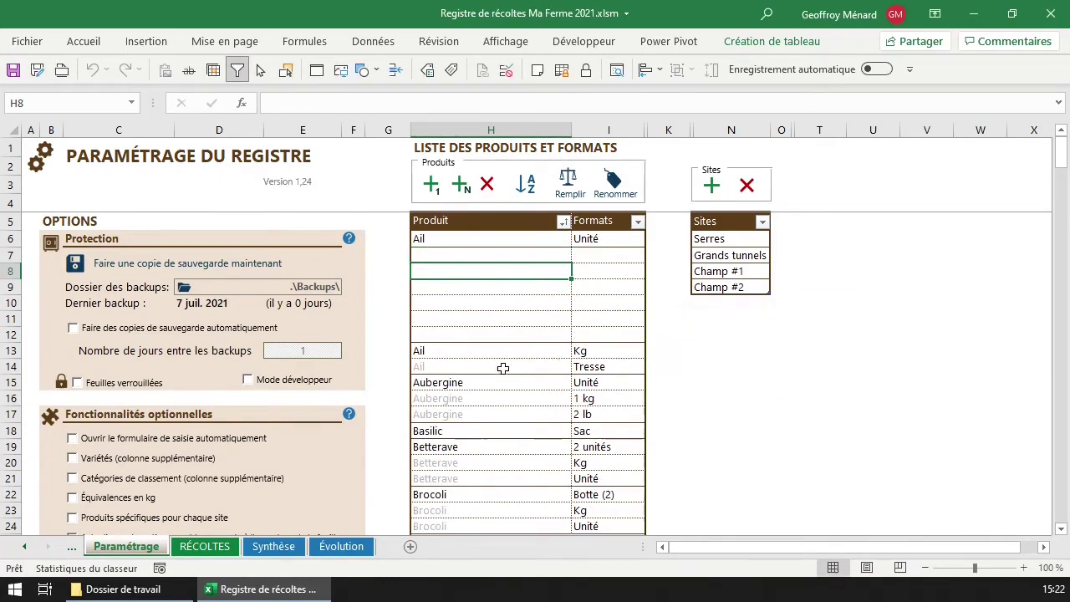
left_click(528, 290)
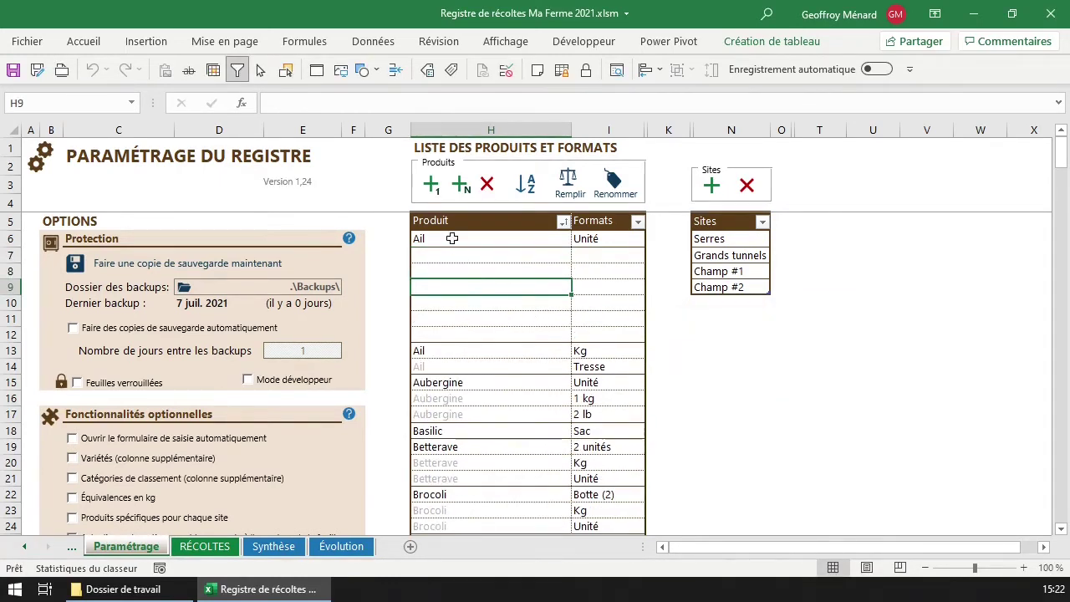
left_click(472, 256)
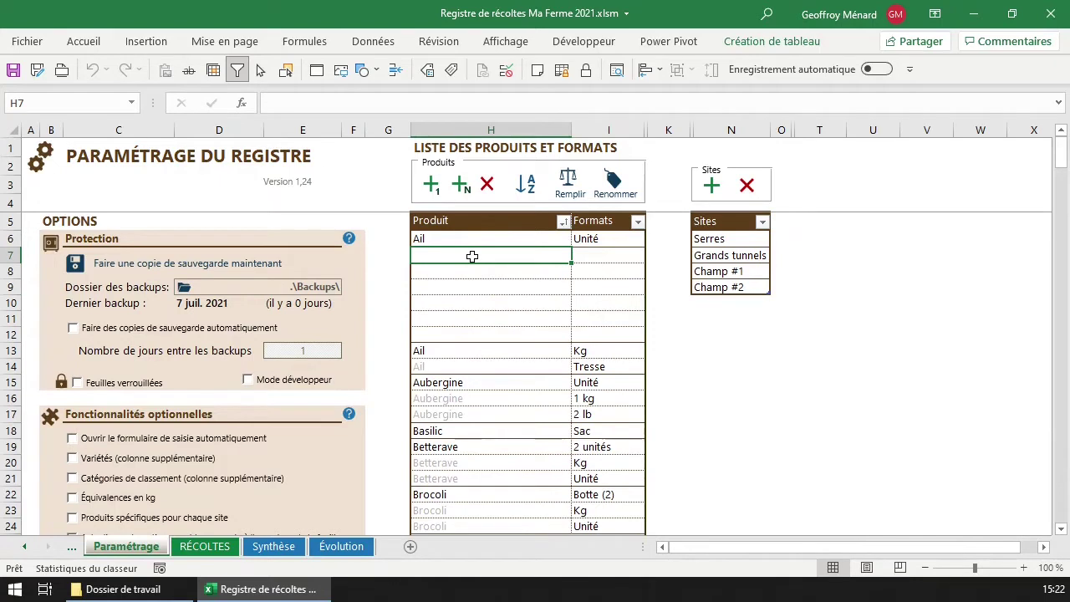
Enter the product Rabiole in row 7 of the product list and copy it into the five blank rows below
type("Rabiole")
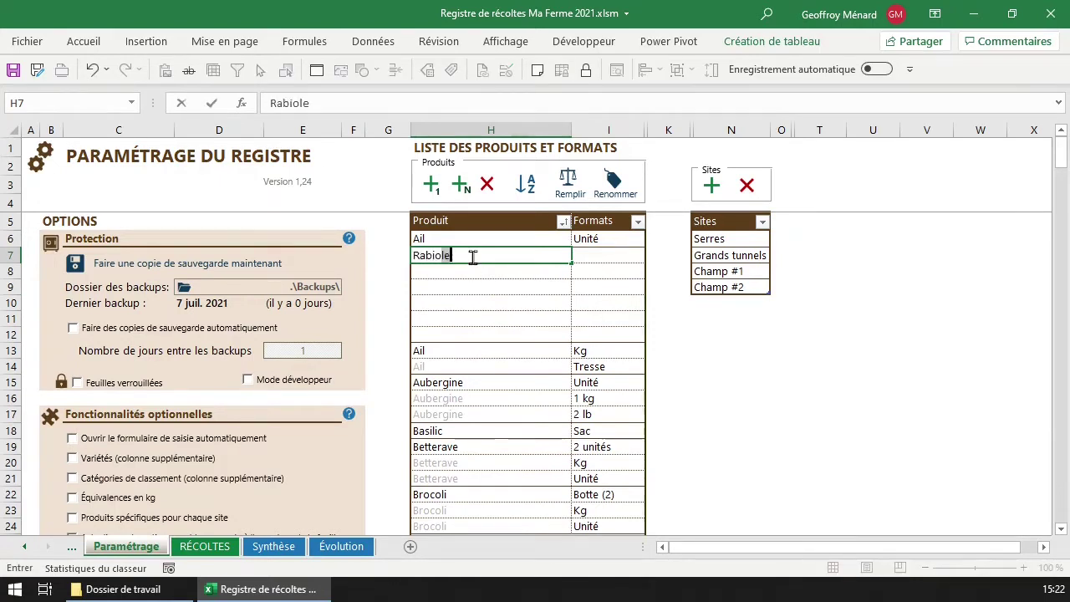
key("ctrl+Return")
key("ctrl+c")
key("shift+Down")
key("shift+Down")
key("shift+Down")
key("shift+Down")
key("shift+Down")
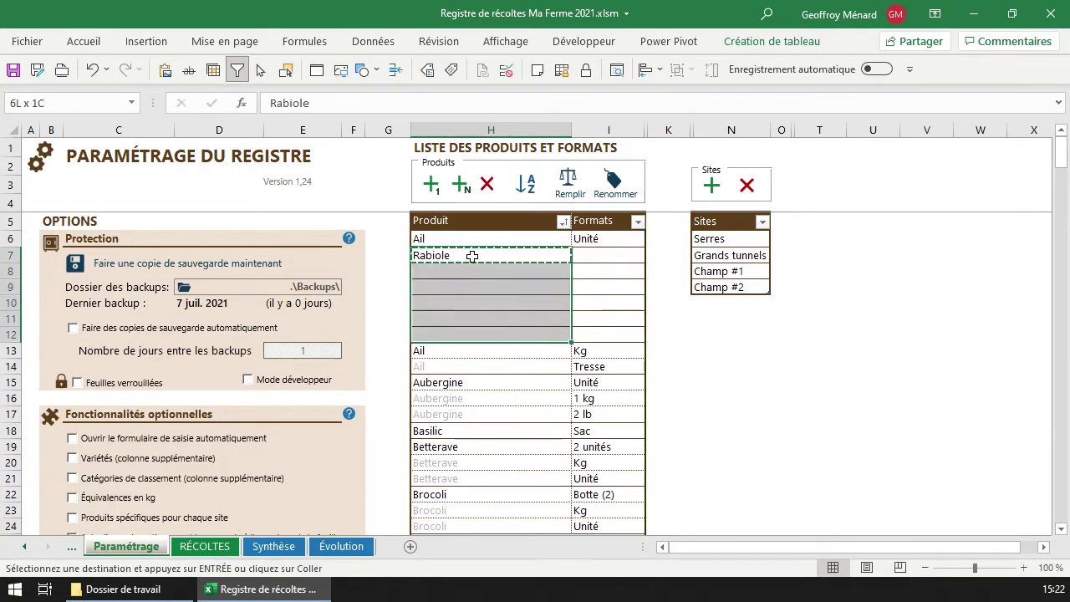
key("ctrl+v")
key("Right")
key("Right")
Enter the formats Botte, 2 lb and 5 lb for the first three Rabiole rows
left_click(627, 253)
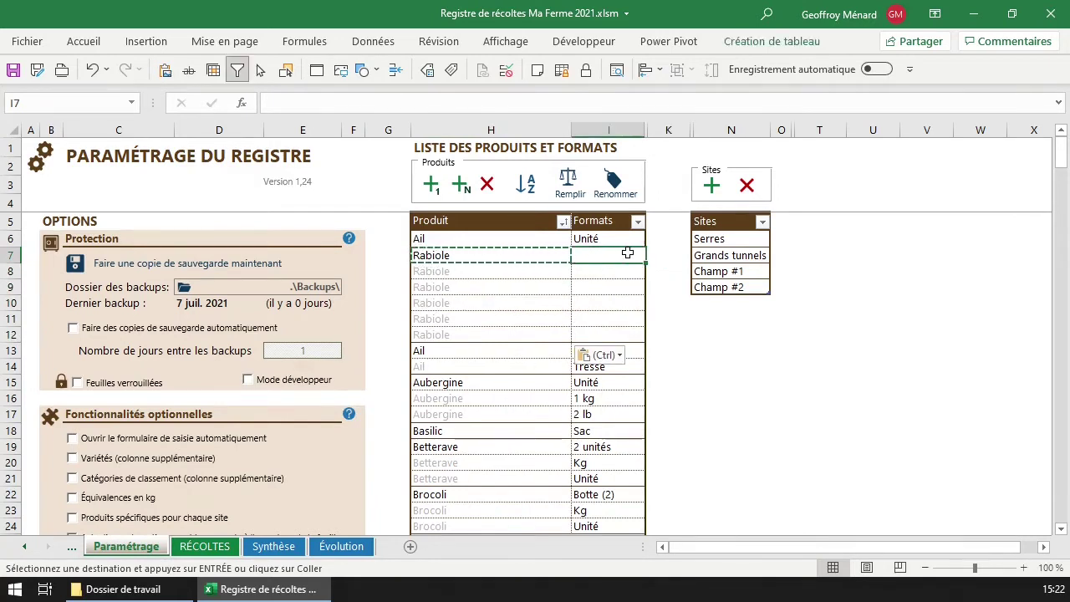
type("Botte")
key("Return")
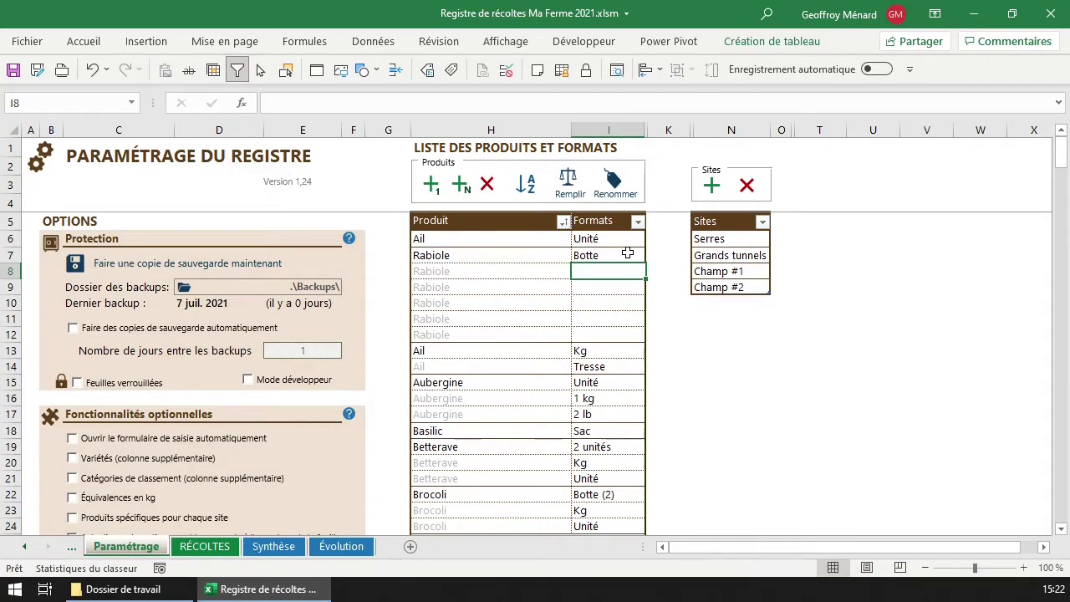
type("2 lb")
key("Return")
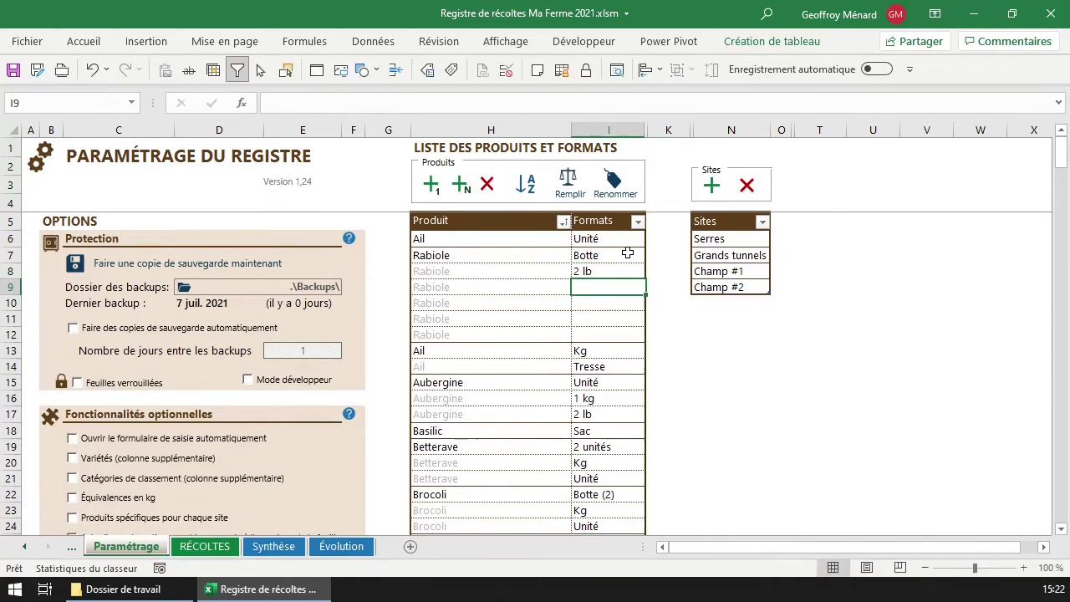
type("5 lb")
key("Return")
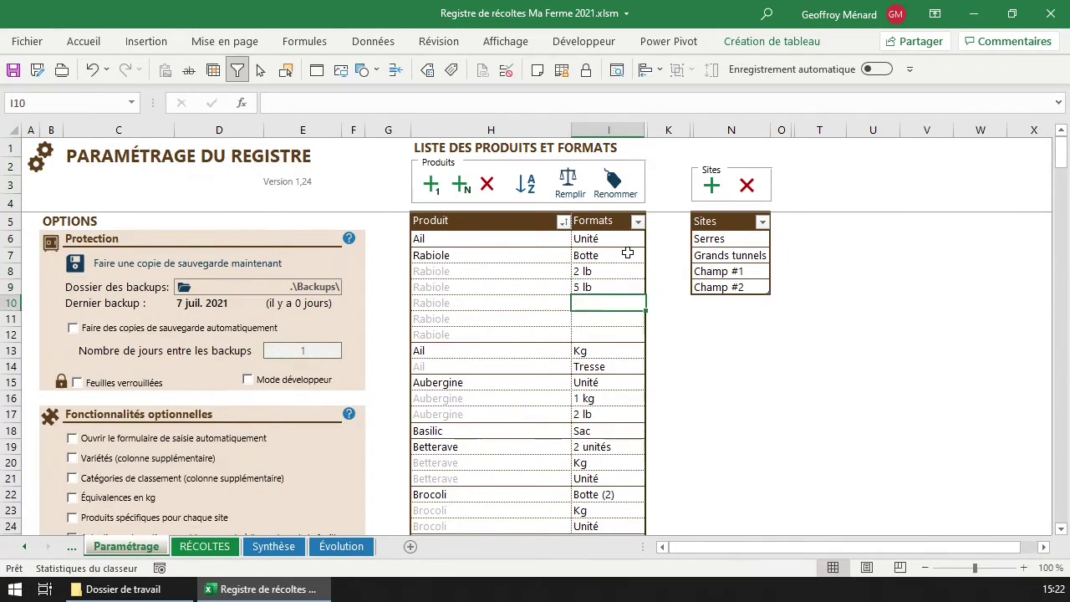
Delete the three surplus Rabiole rows without a format, rows 10 to 12, from the product list
left_click_drag(518, 307, 605, 335)
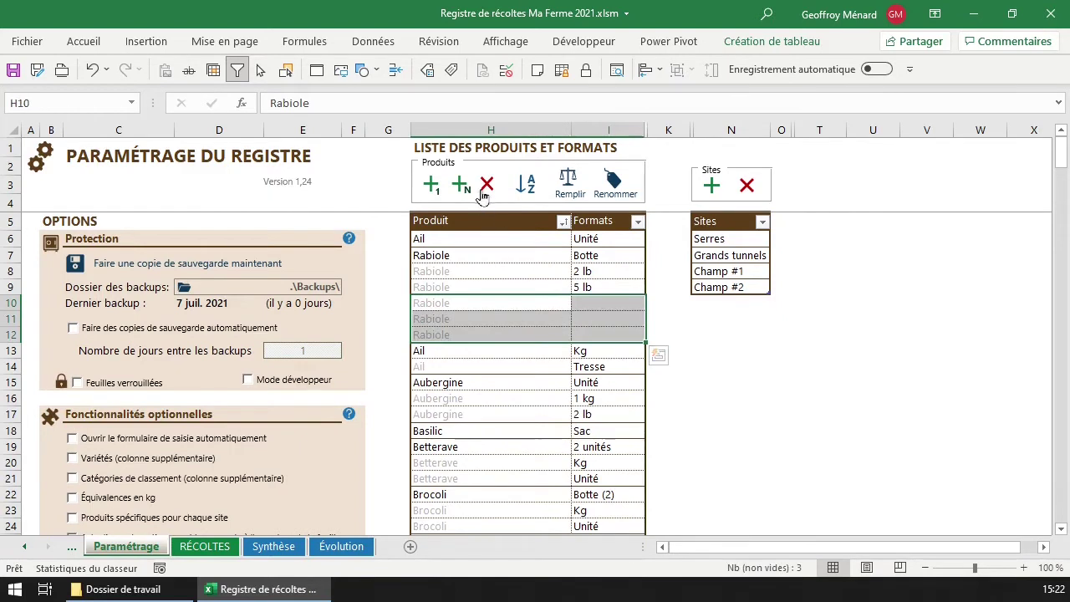
left_click(488, 185)
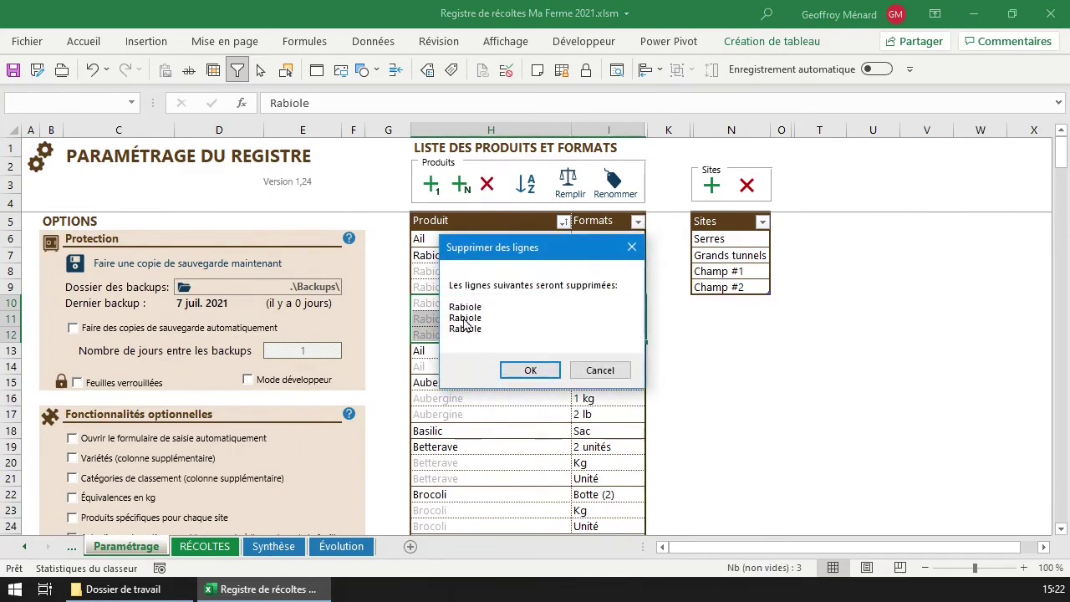
left_click(530, 374)
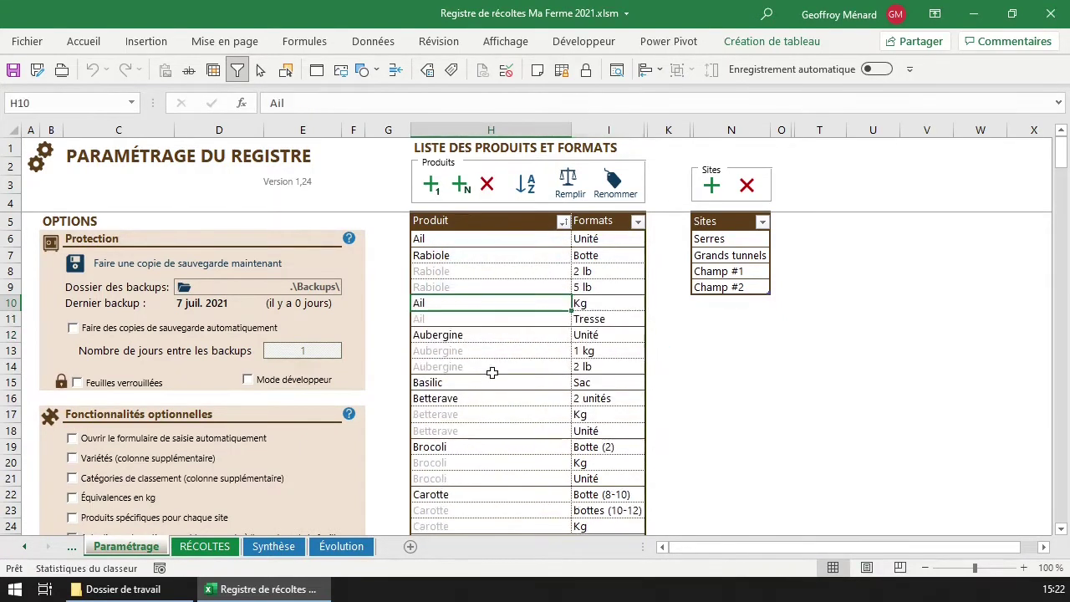
Sort the product list alphabetically and check the order of the products and formats
left_click(500, 287)
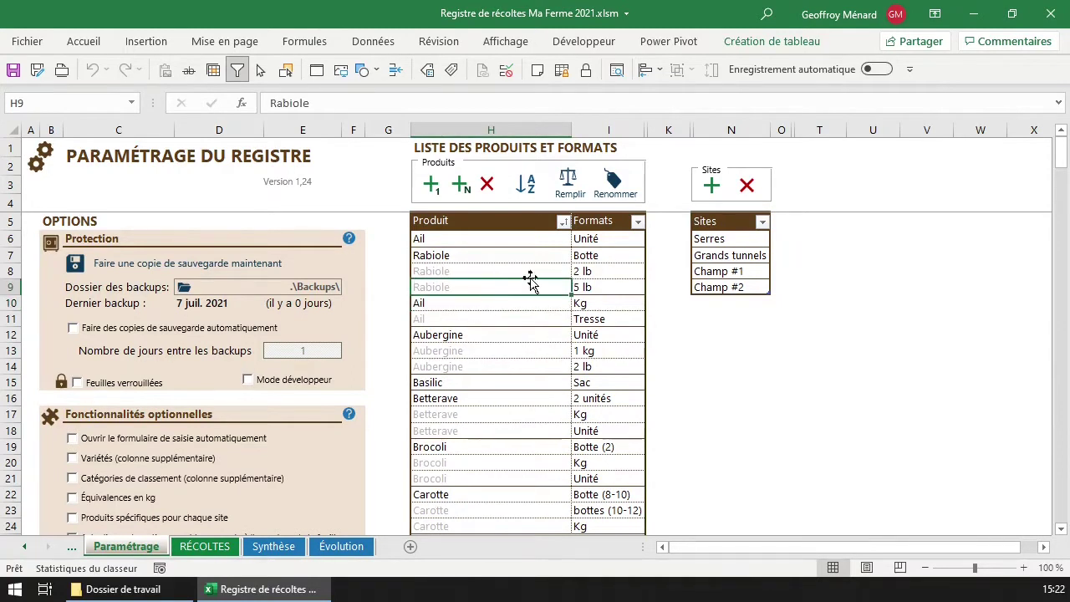
left_click(527, 191)
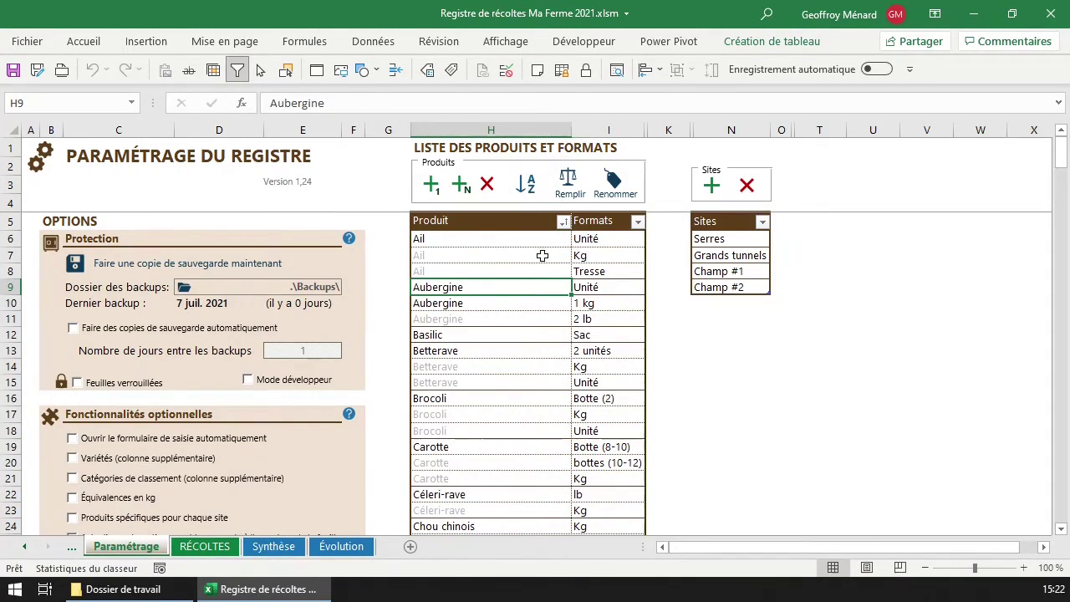
scroll(600, 257, "down", 1)
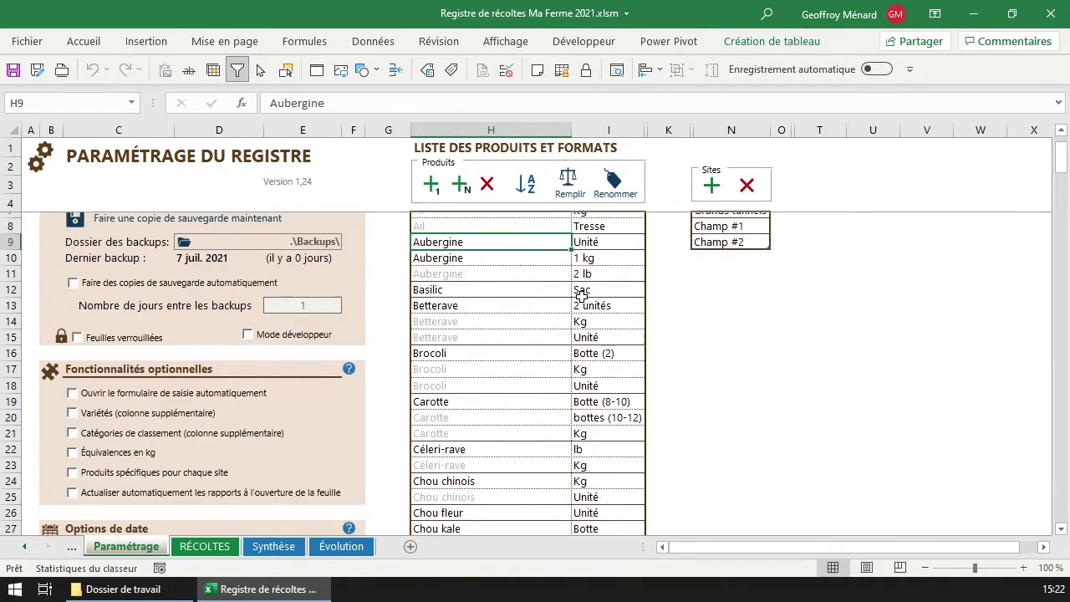
scroll(600, 257, "up", 1)
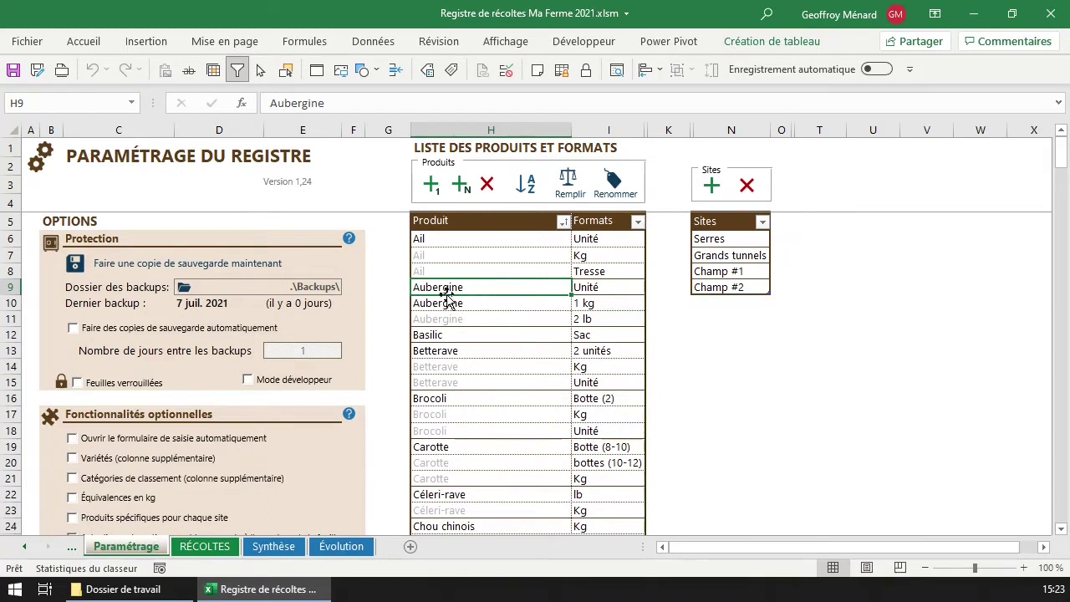
Check how the product name Aubergine is used in the RÉCOLTES register and the Synthèse report, and return to Paramétrage
double_click(501, 288)
key("Escape")
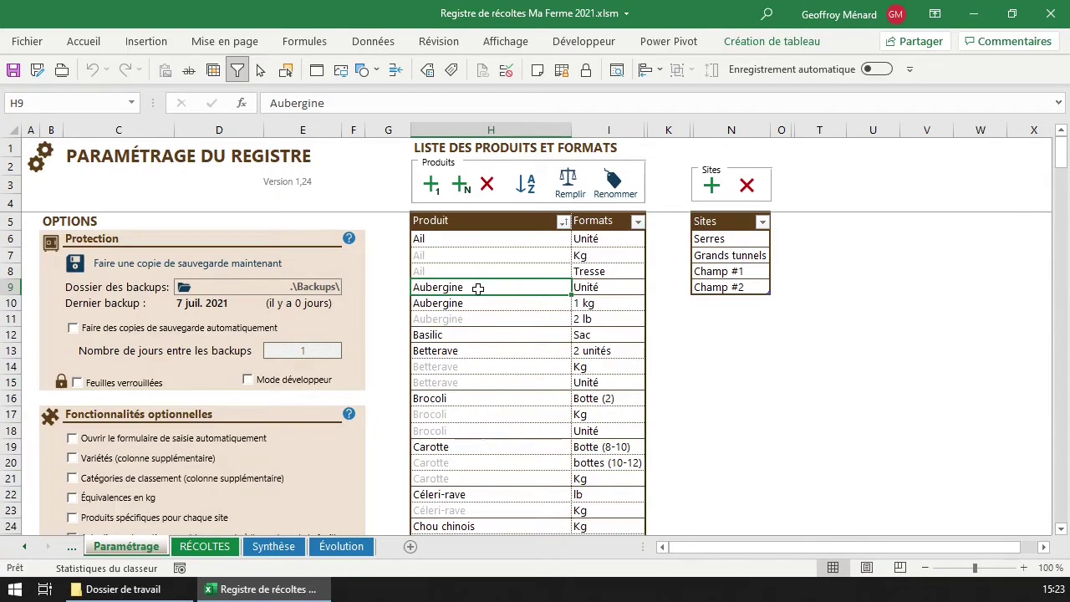
left_click(200, 546)
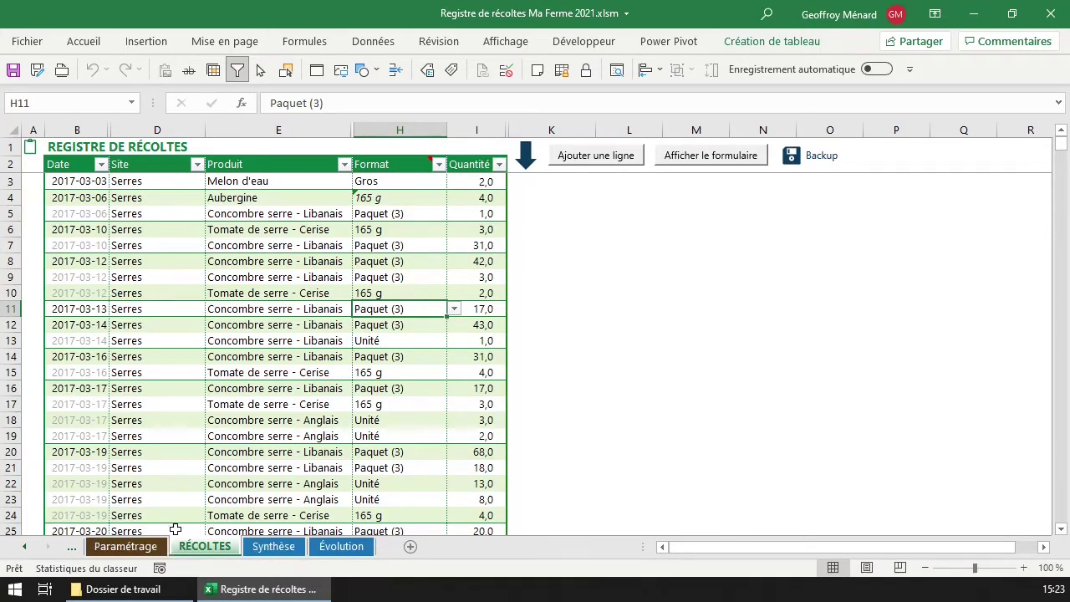
left_click(294, 555)
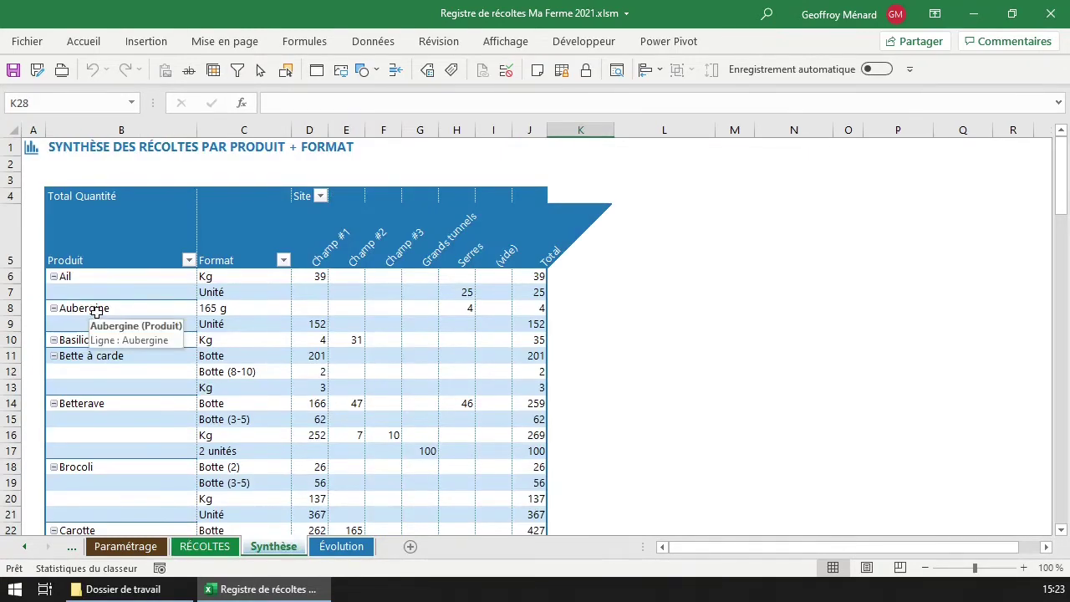
left_click(105, 552)
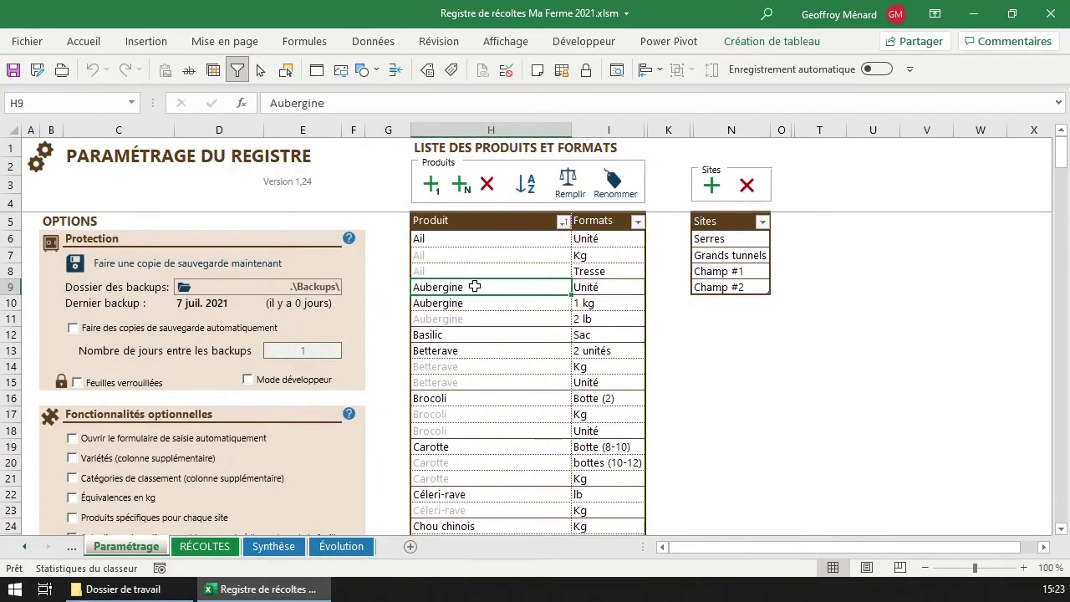
Rename the product Aubergine as Aubergines throughout the register, including the harvest history
left_click(614, 189)
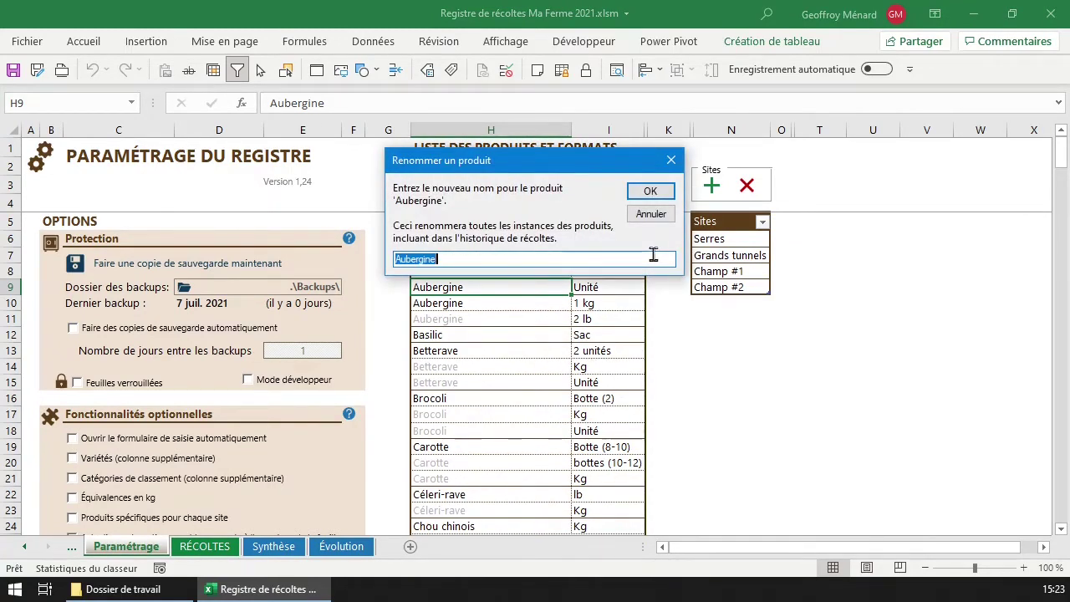
left_click(474, 258)
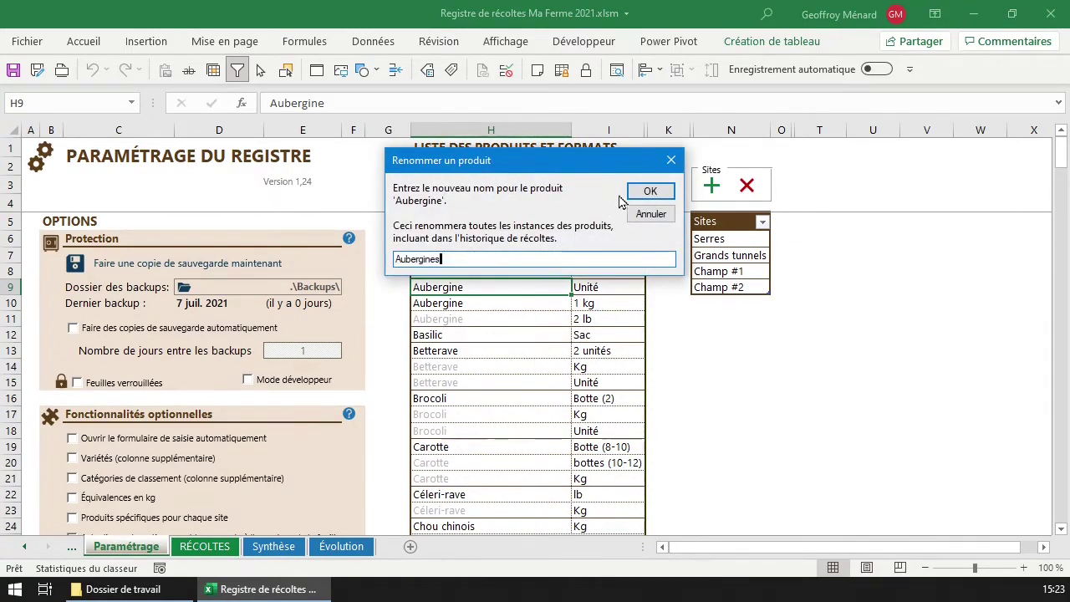
left_click(645, 192)
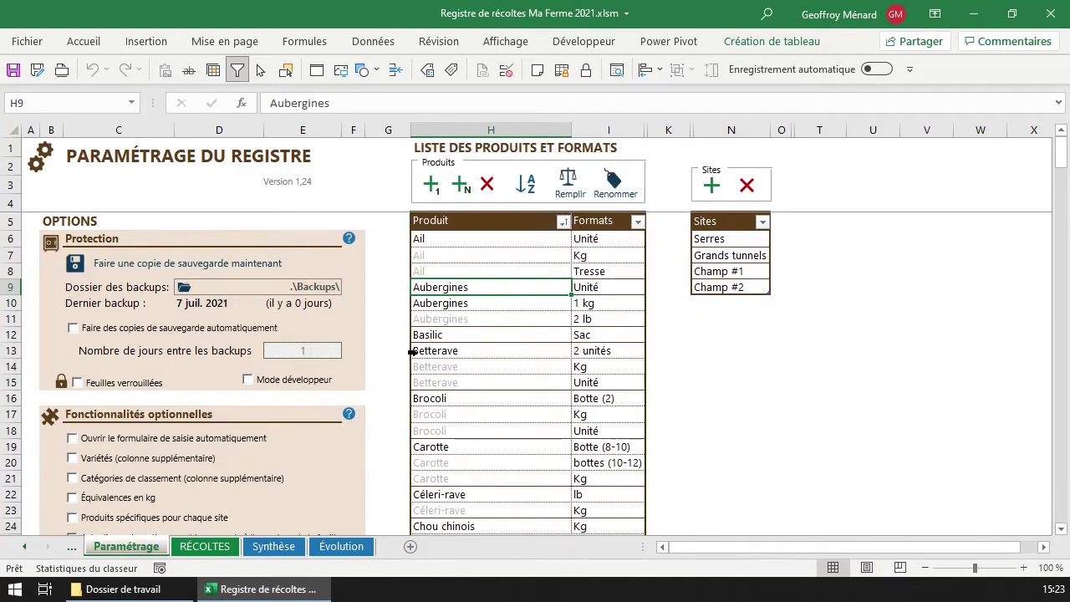
Check the renamed Aubergines product in the RÉCOLTES register and the Synthèse report
left_click(204, 546)
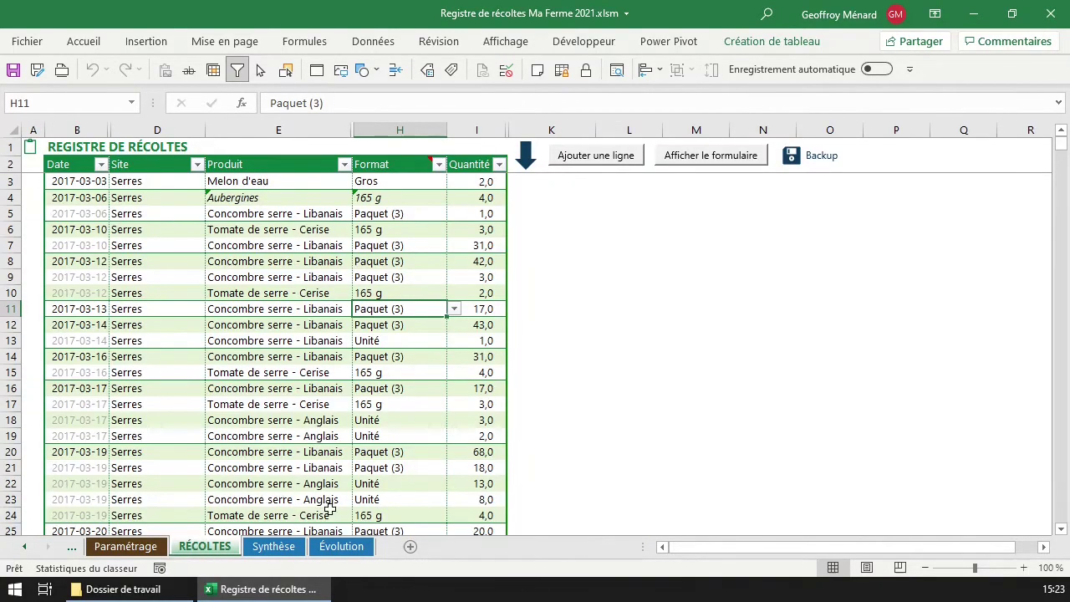
left_click(274, 546)
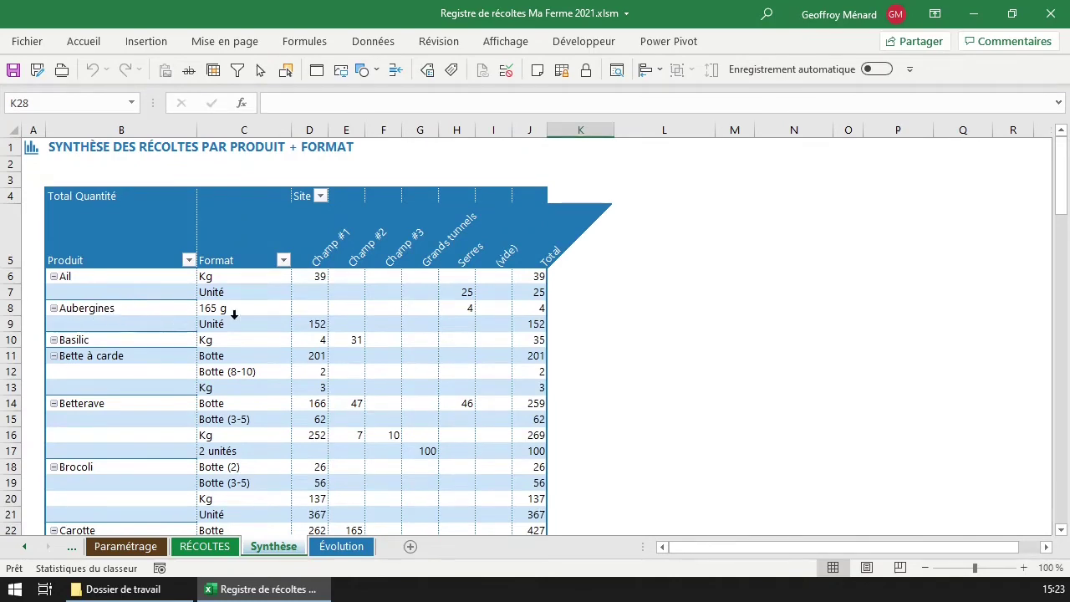
left_click(207, 548)
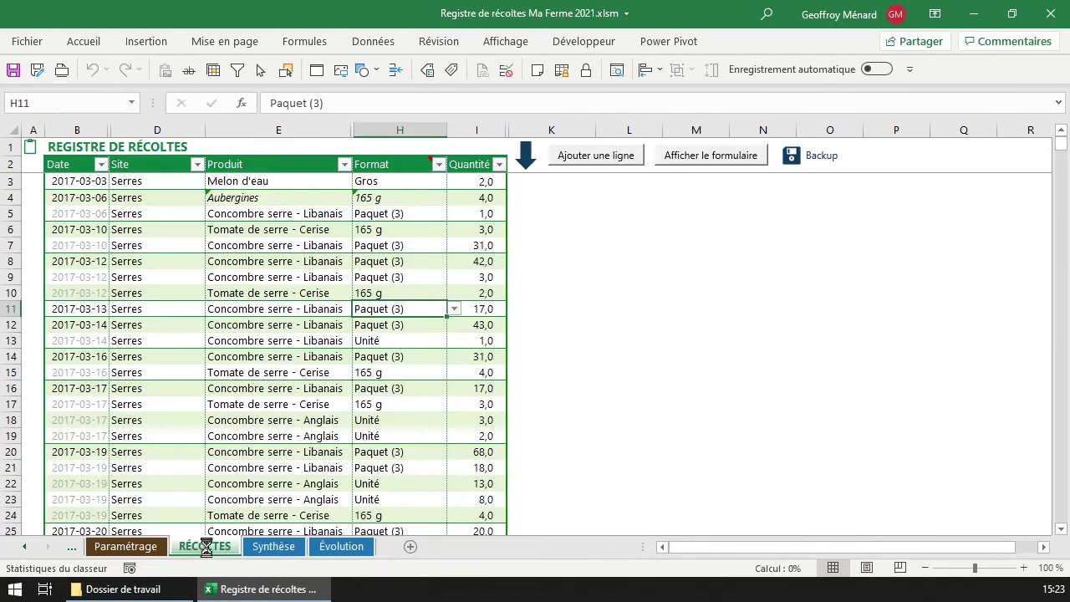
On the Paramétrage sheet, add a site named Champ #3 to the list of sites
left_click(127, 547)
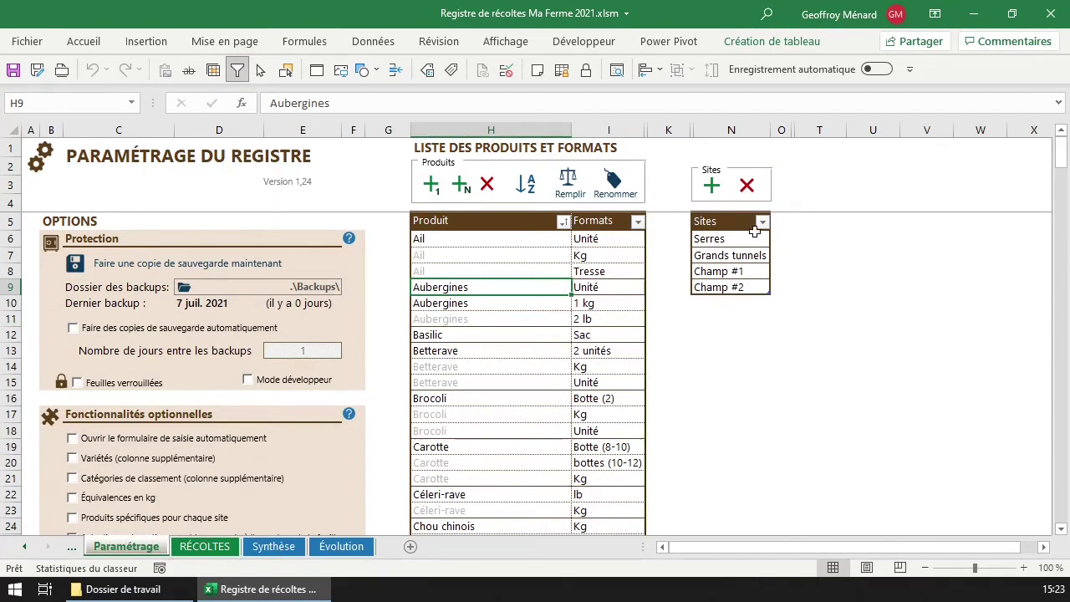
left_click(727, 239)
left_click(731, 287)
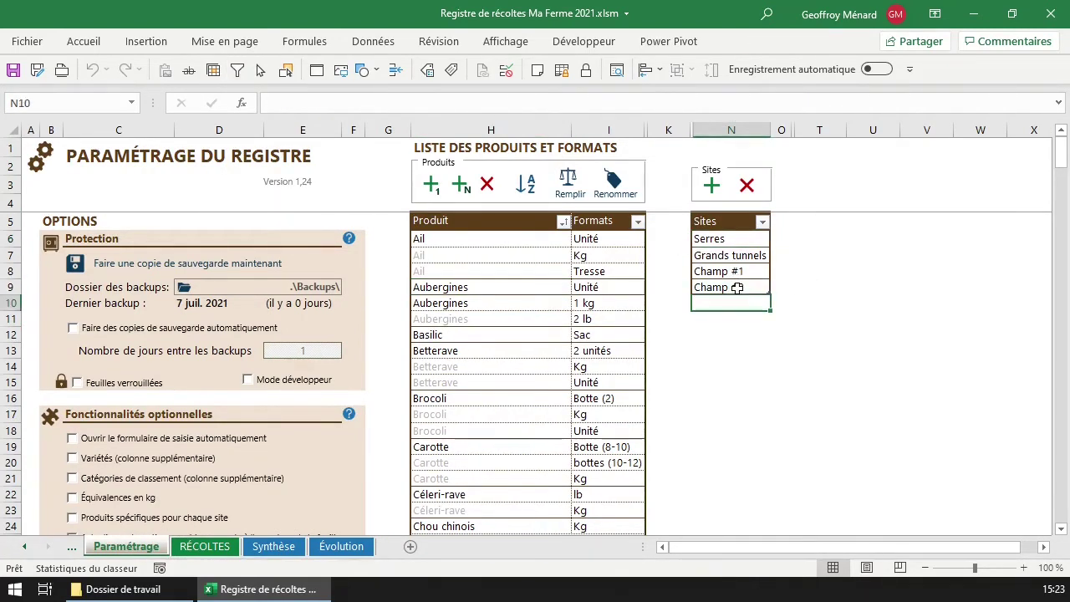
left_click(710, 186)
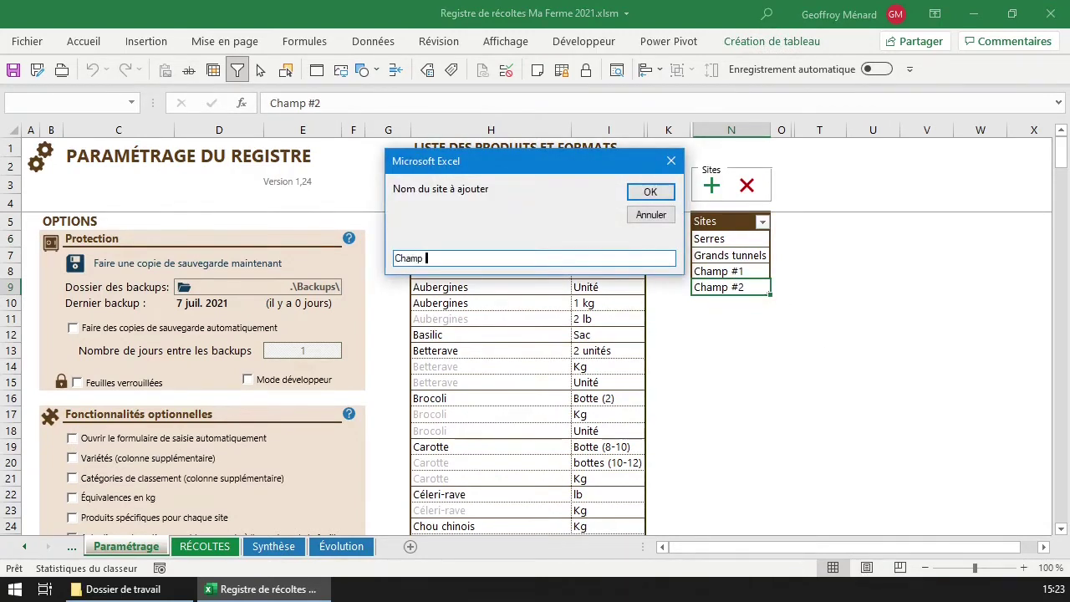
key("Return")
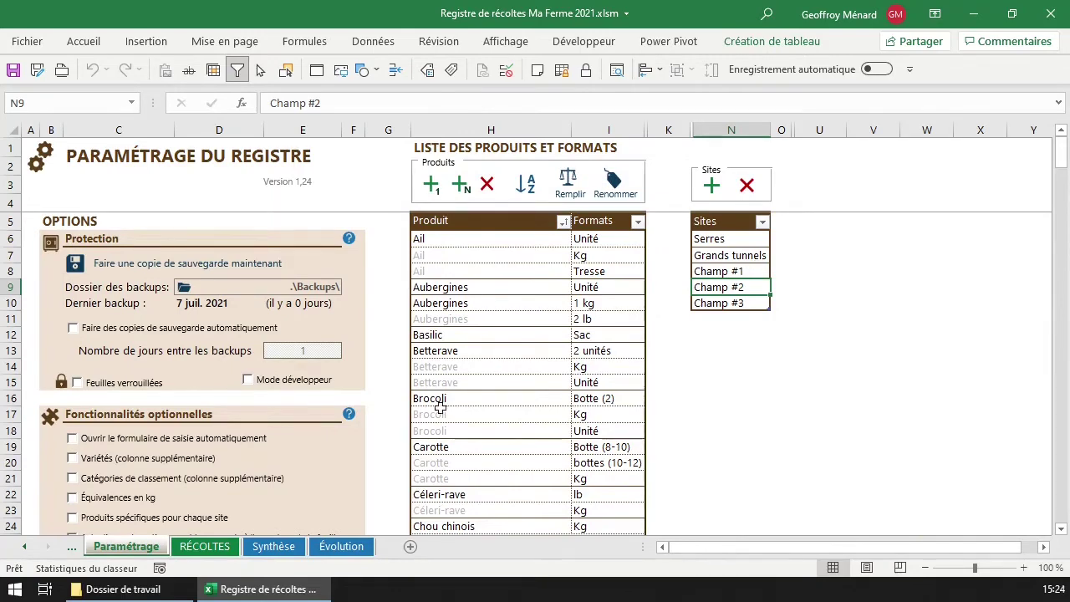
Enable the option for products specific to each site, and add a site named Champ #4
left_click(208, 521)
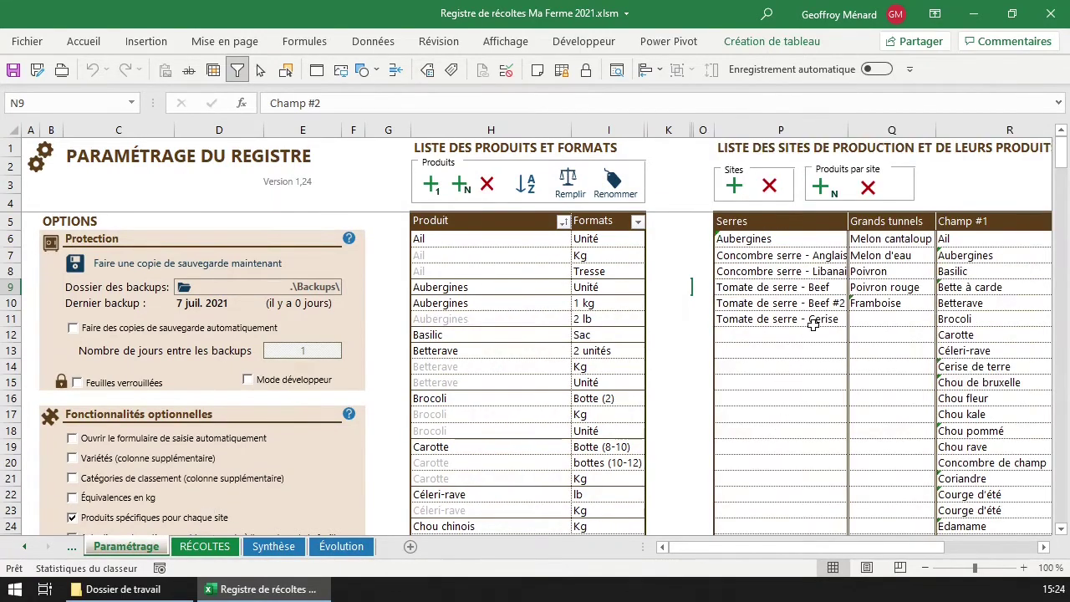
left_click(734, 186)
type("Cha")
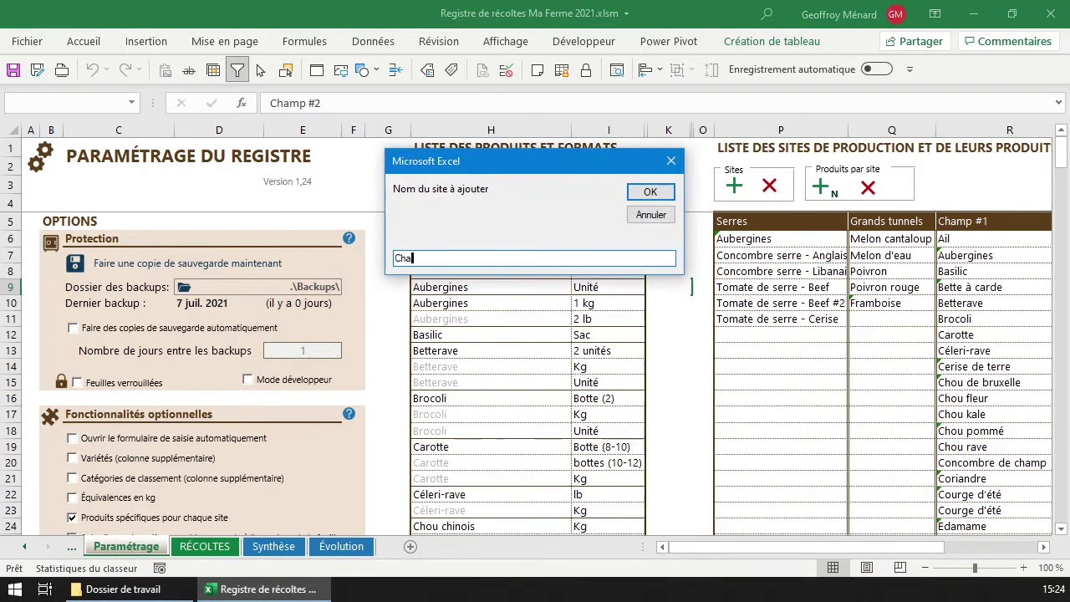
type("mp #4")
key("Return")
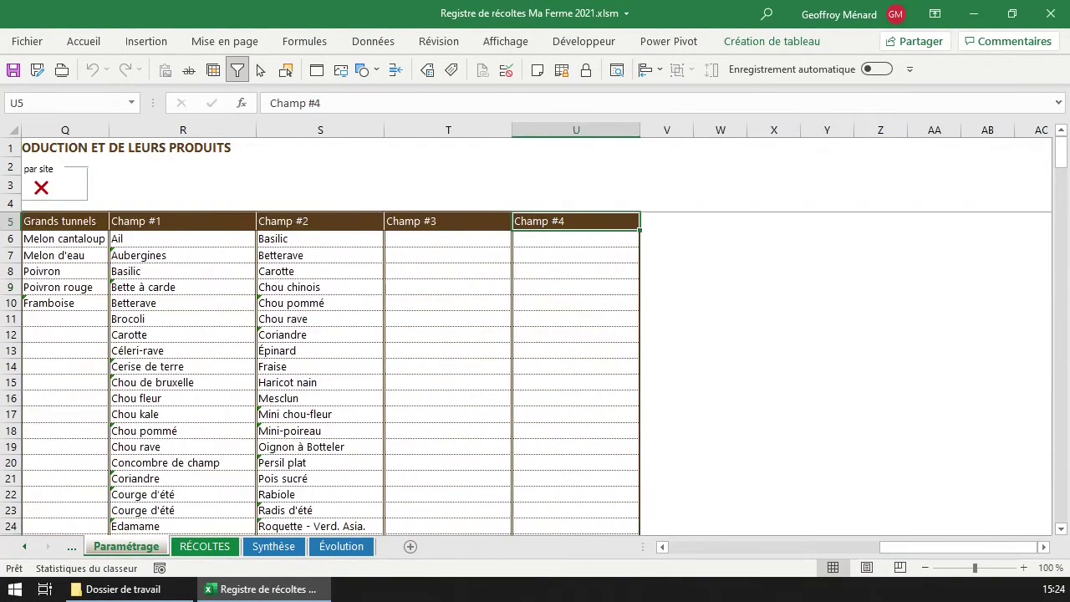
Select the empty product cells under site Champ #3, from row 6 down, to examine where its products are listed
left_click(443, 240)
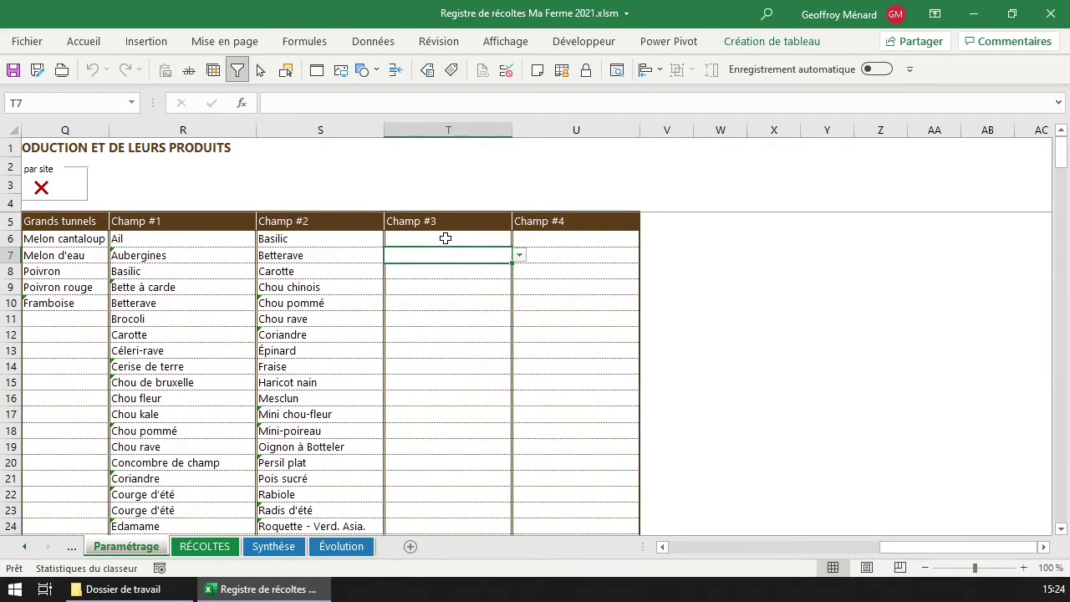
left_click_drag(444, 237, 446, 483)
left_click_drag(907, 553, 691, 555)
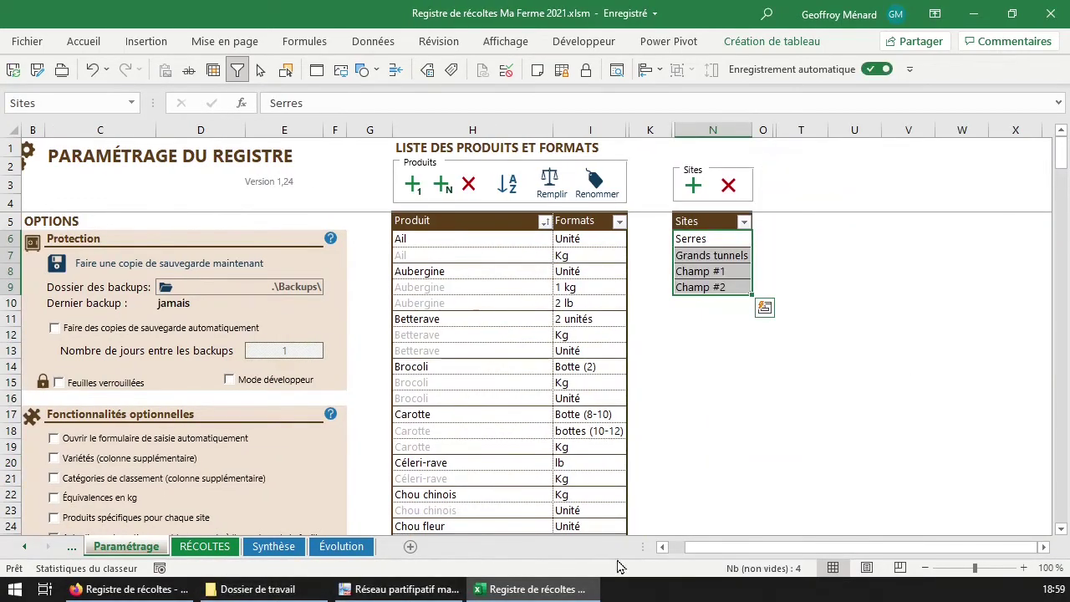
Open the workbook's file information to check the folder where the register is stored
left_click_drag(691, 552, 669, 556)
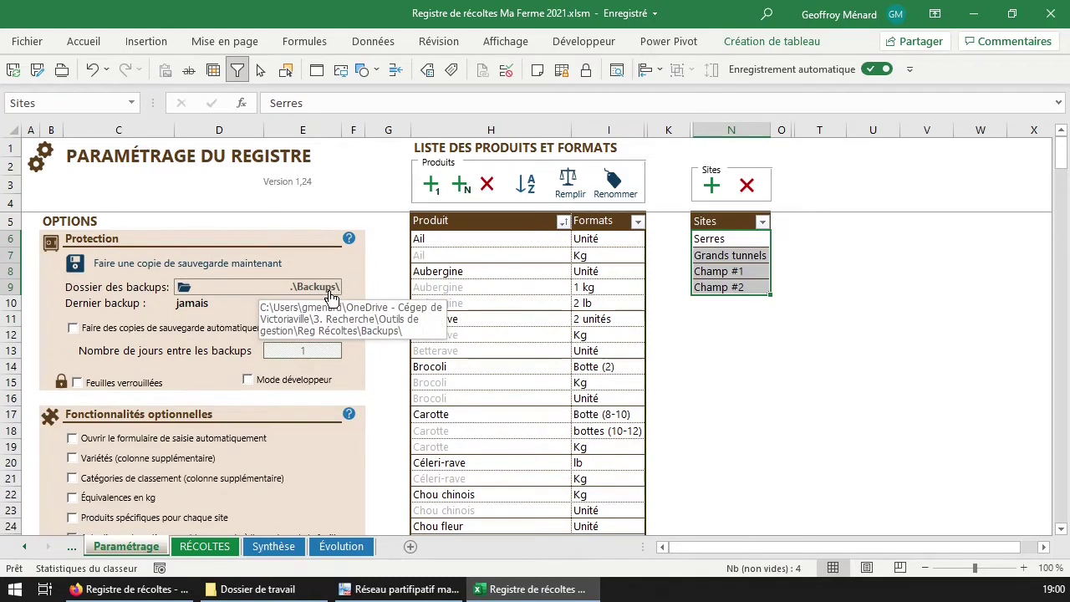
left_click(27, 41)
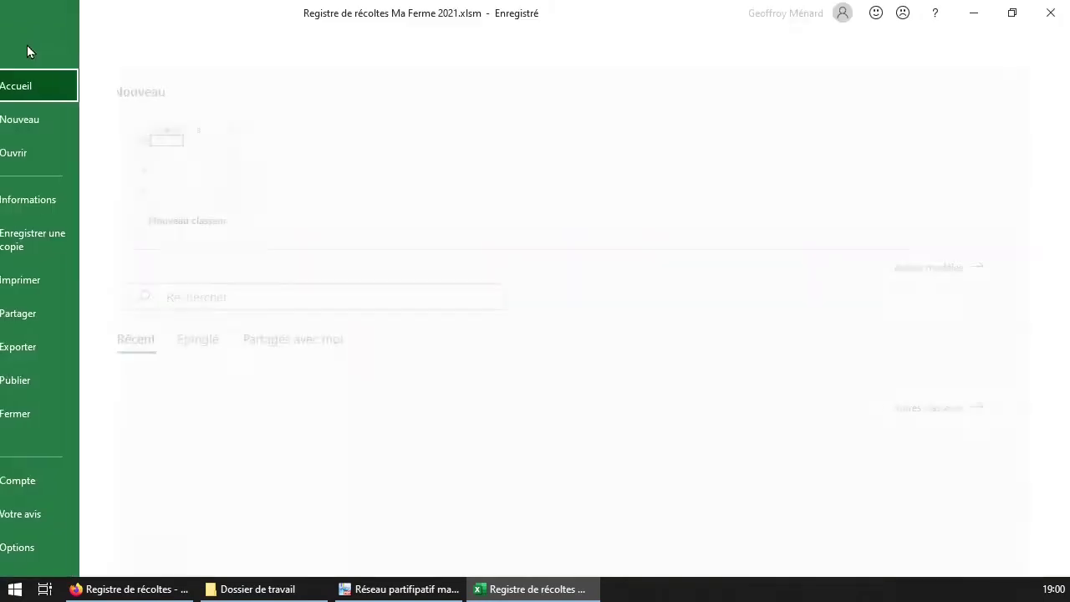
left_click(62, 198)
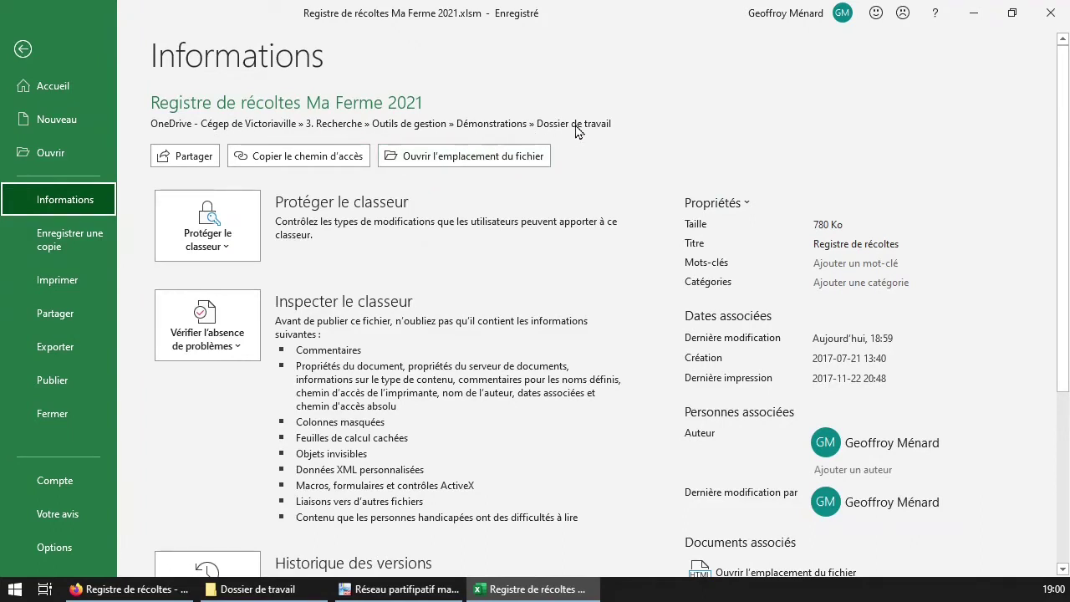
Open the folder containing the register in File Explorer, examine the workbook file there, and return to the Paramétrage sheet
left_click(455, 155)
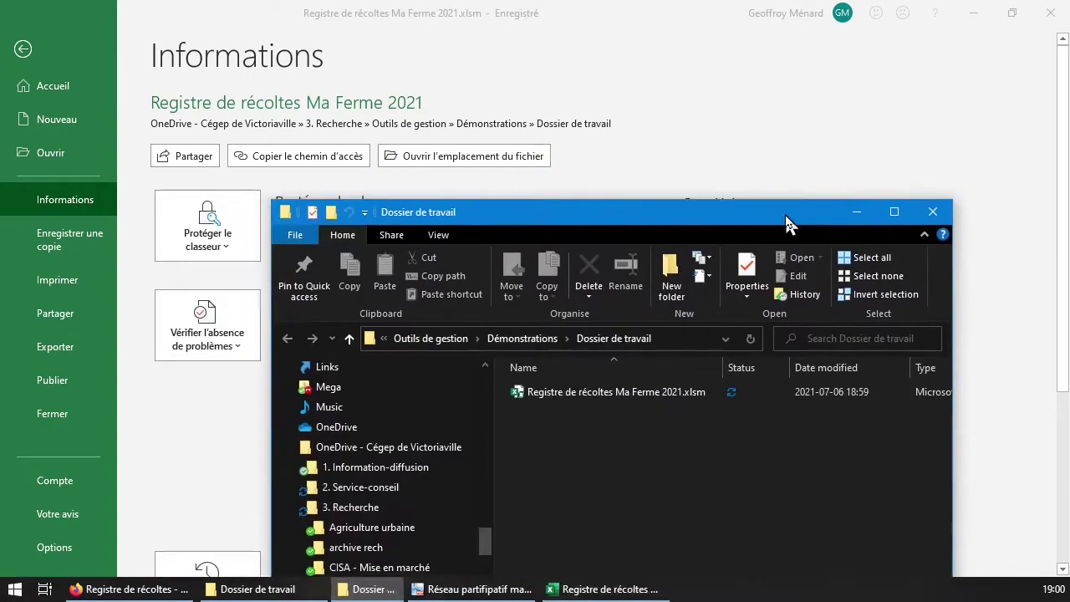
left_click_drag(788, 211, 862, 76)
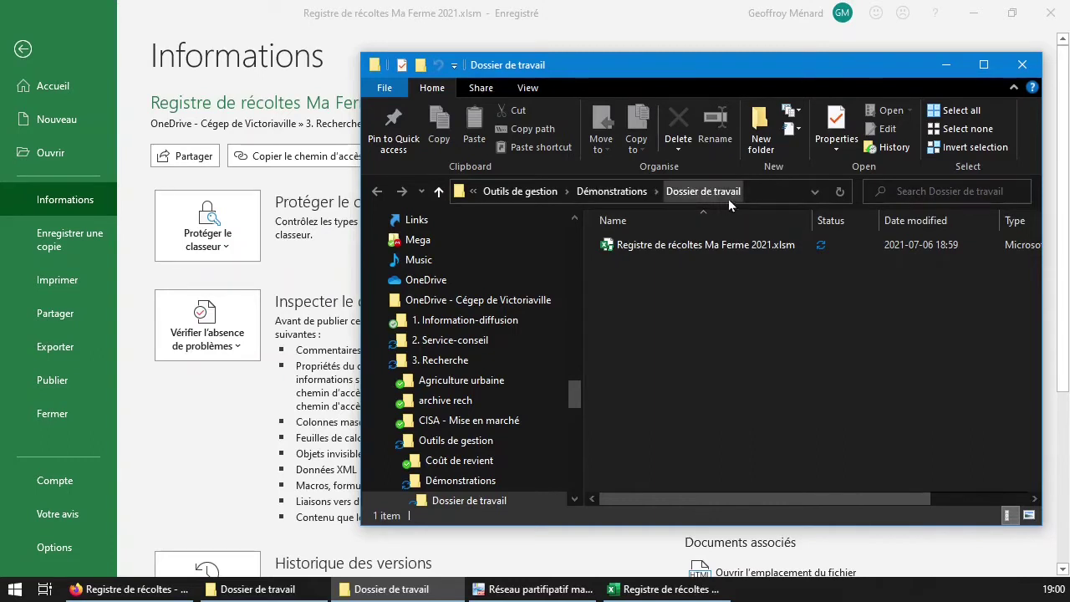
left_click(752, 250)
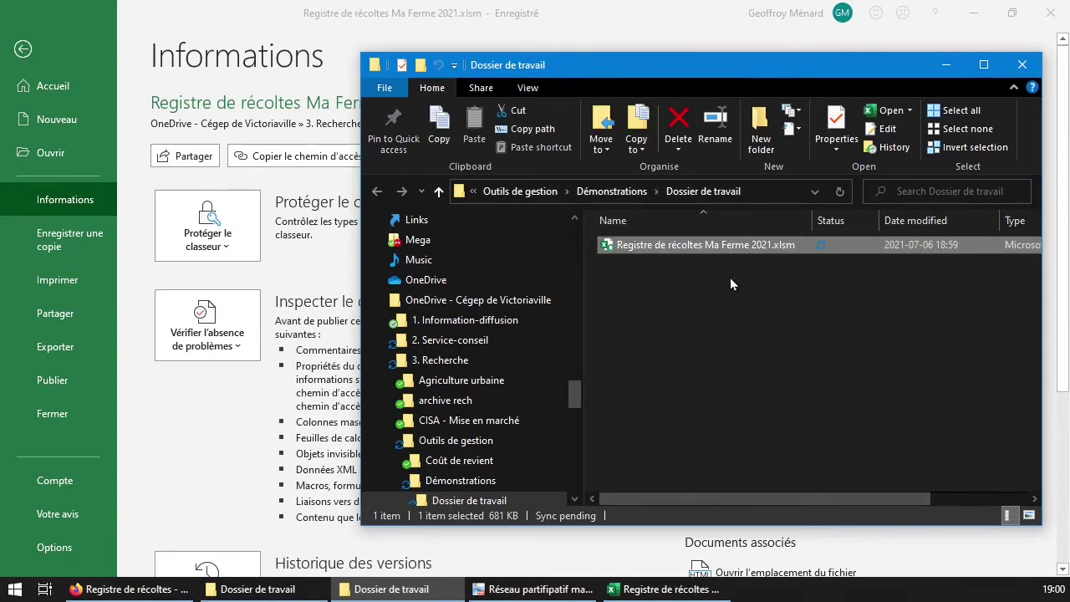
left_click(729, 277)
left_click(23, 47)
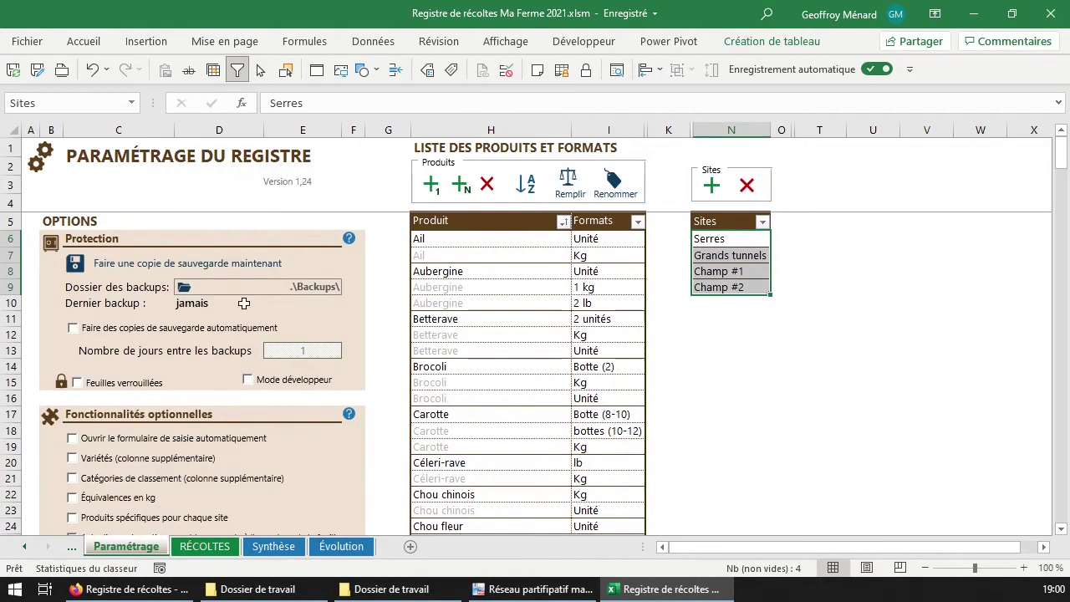
left_click(184, 289)
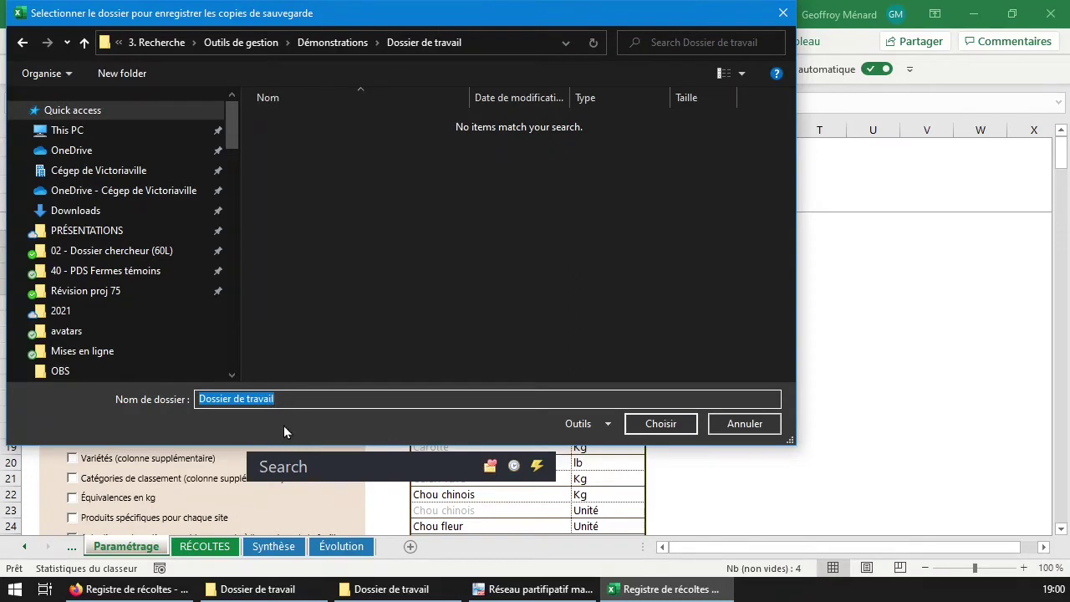
type("Copies de sauvegar")
left_click(740, 431)
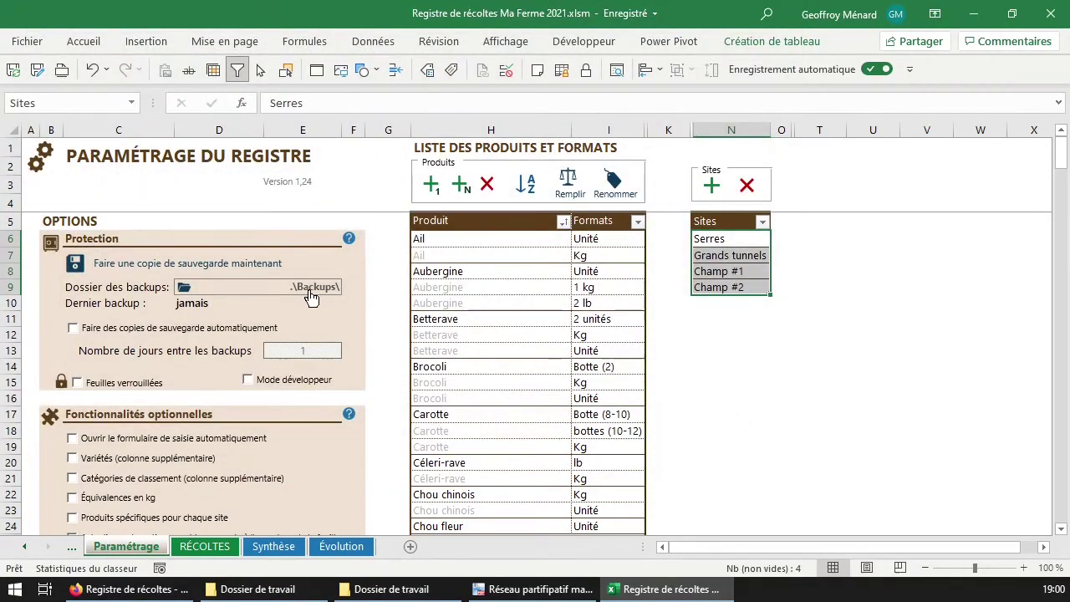
left_click(184, 266)
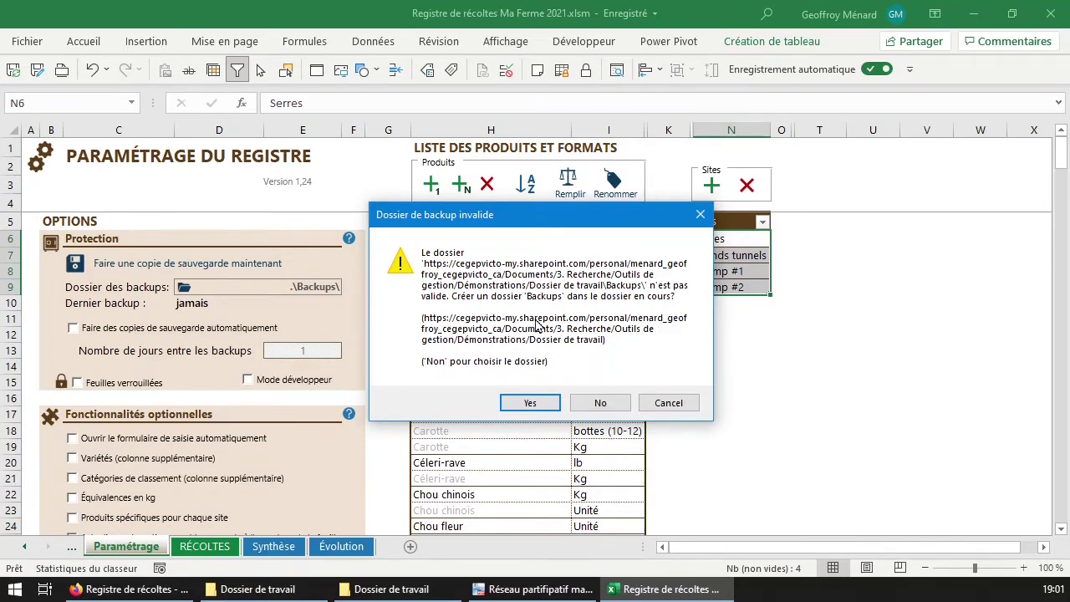
key("Escape")
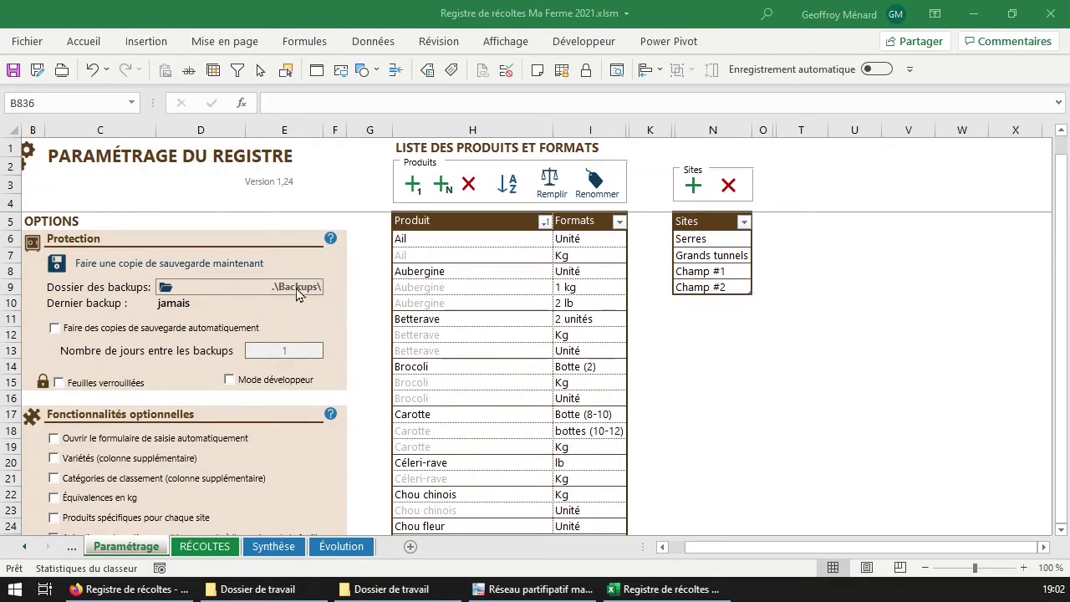
Make a backup copy of the register now, creating a Backups folder inside the current folder
left_click(210, 263)
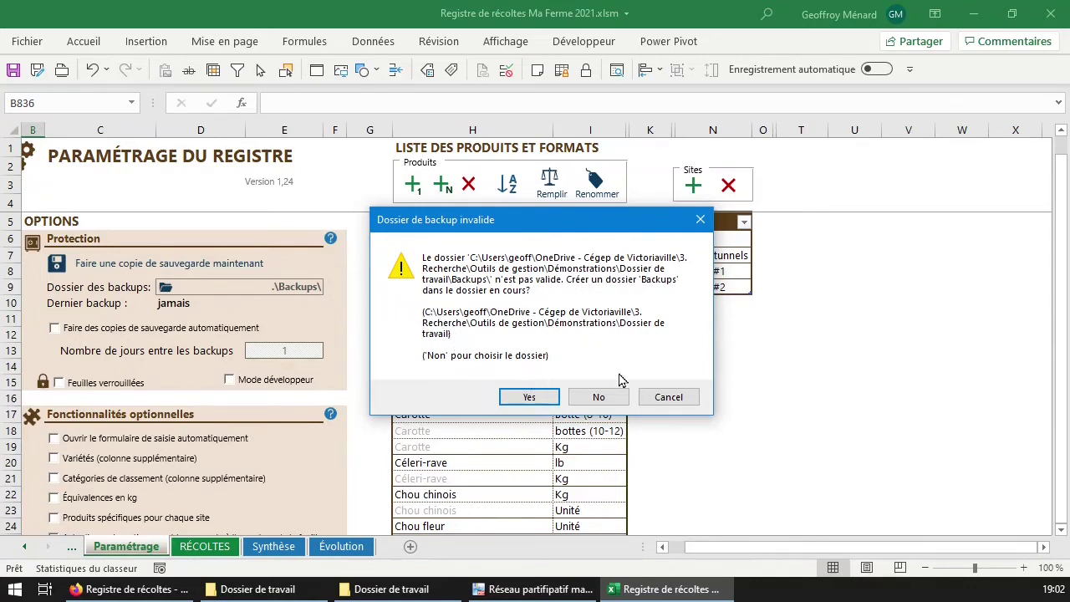
left_click(544, 399)
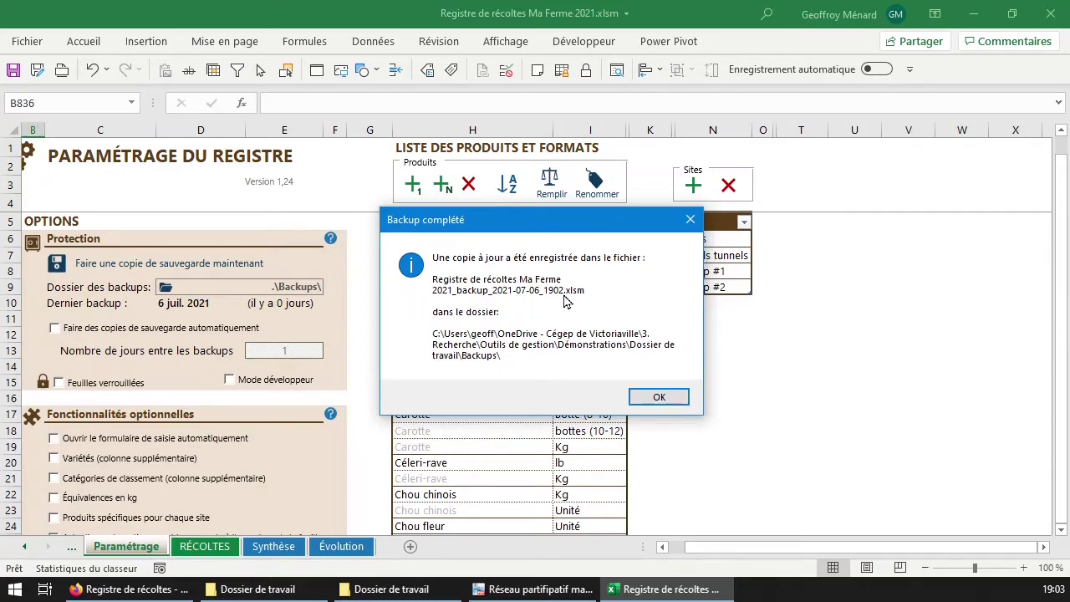
left_click(684, 402)
Switch to File Explorer to examine the backup copy in Backups and the original register in Dossier de travail, and return to Excel
left_click(407, 589)
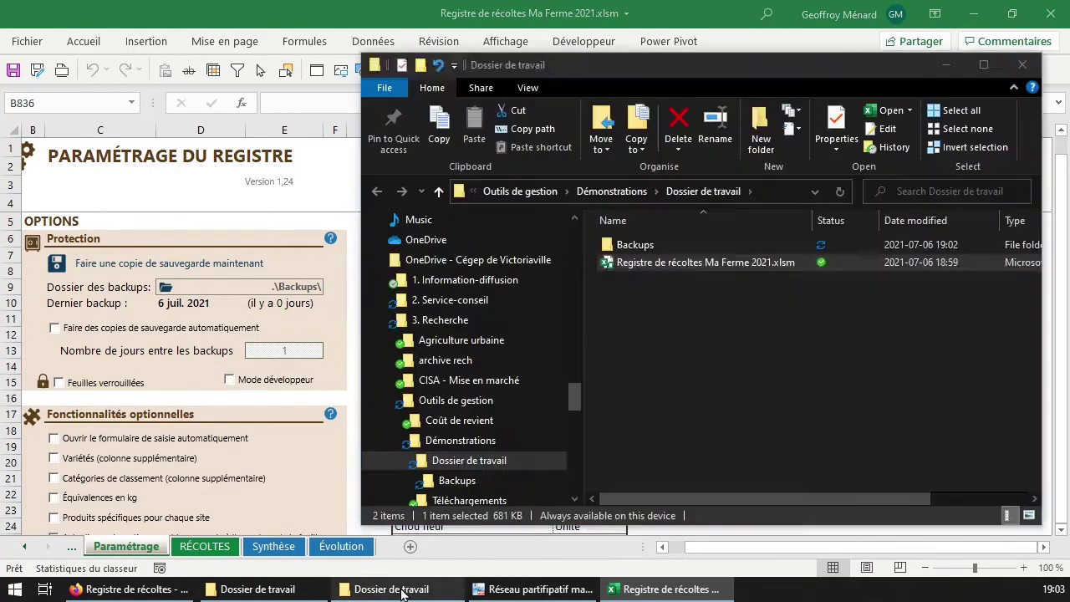
double_click(656, 247)
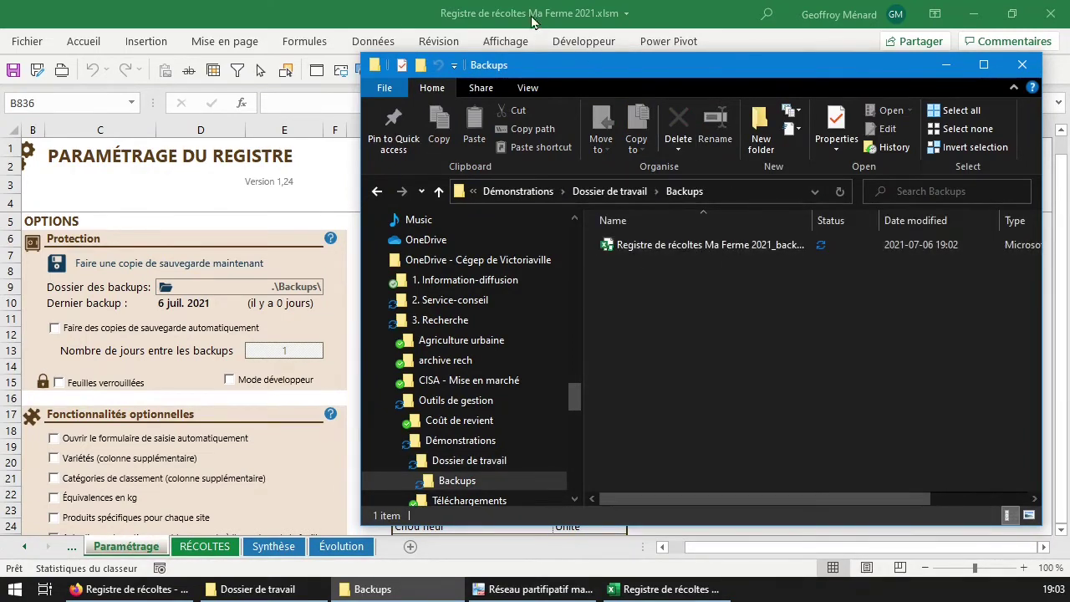
left_click(383, 17)
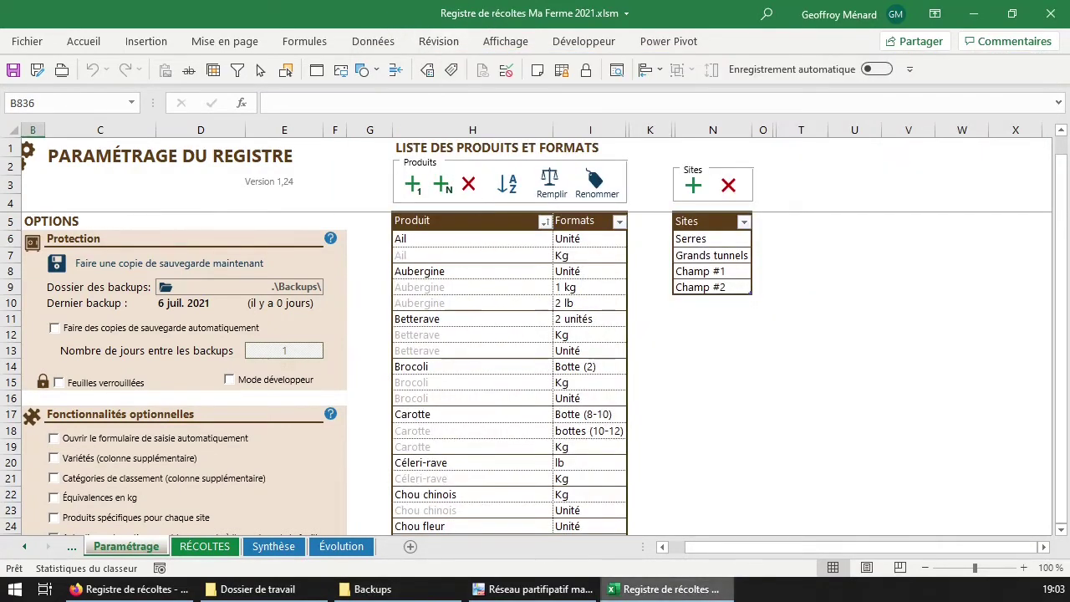
left_click(372, 588)
key("alt+Up")
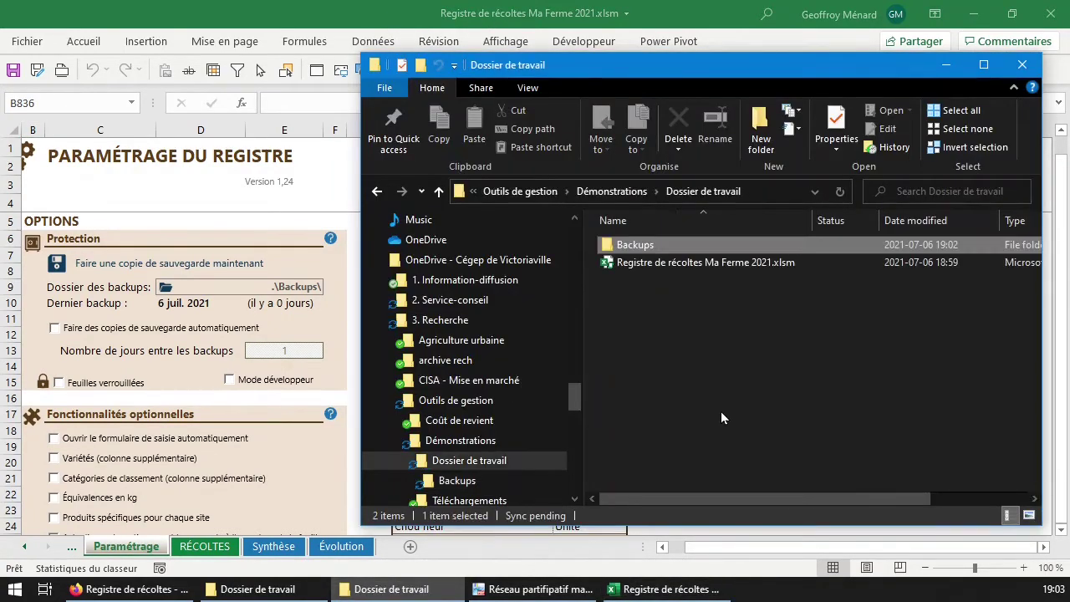
left_click(729, 263)
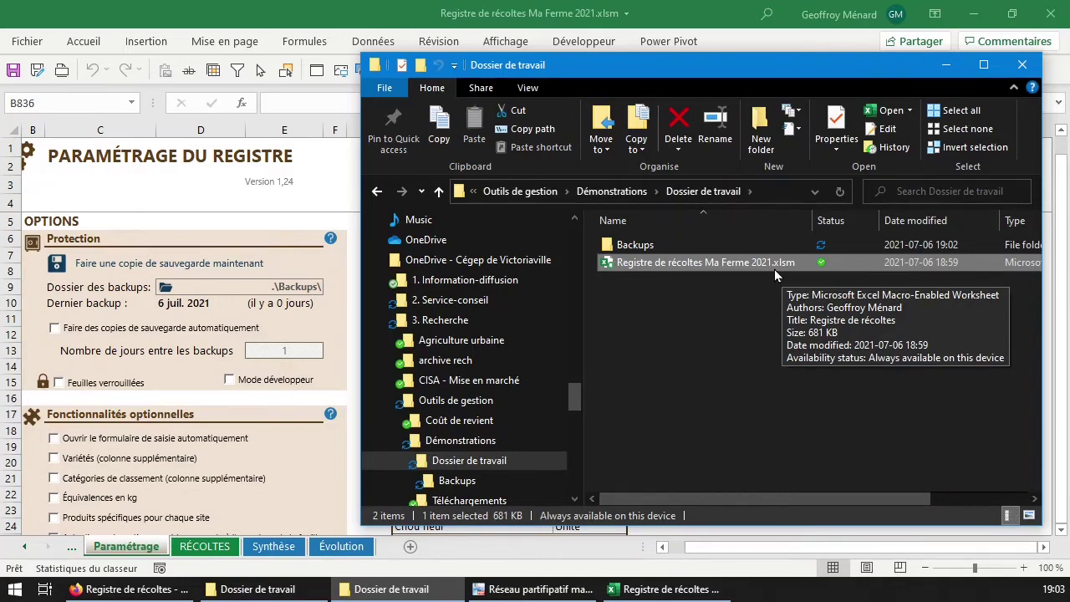
left_click(717, 249)
double_click(717, 249)
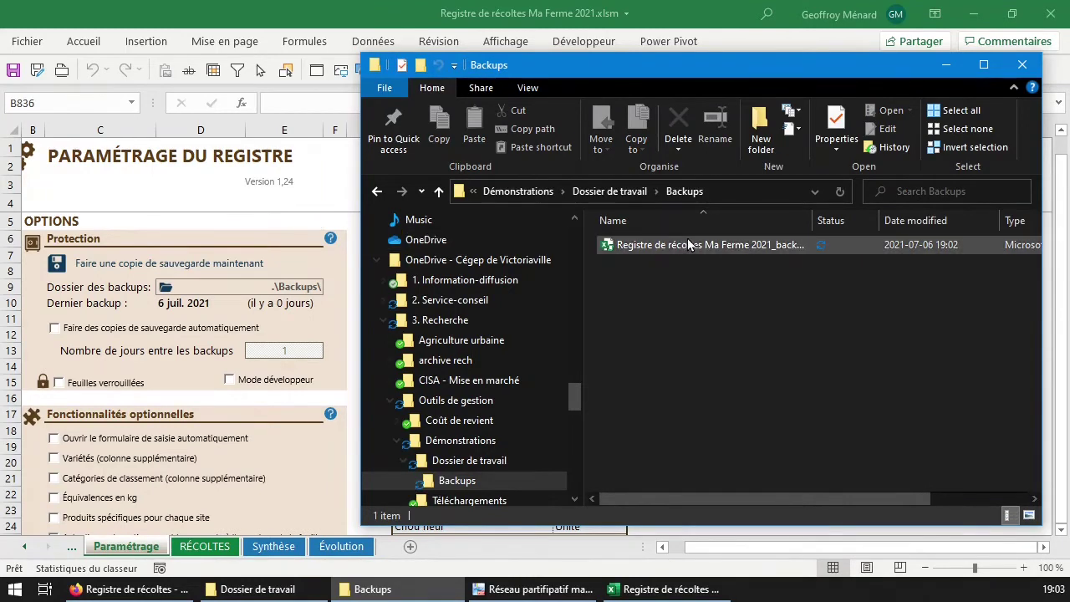
left_click(634, 192)
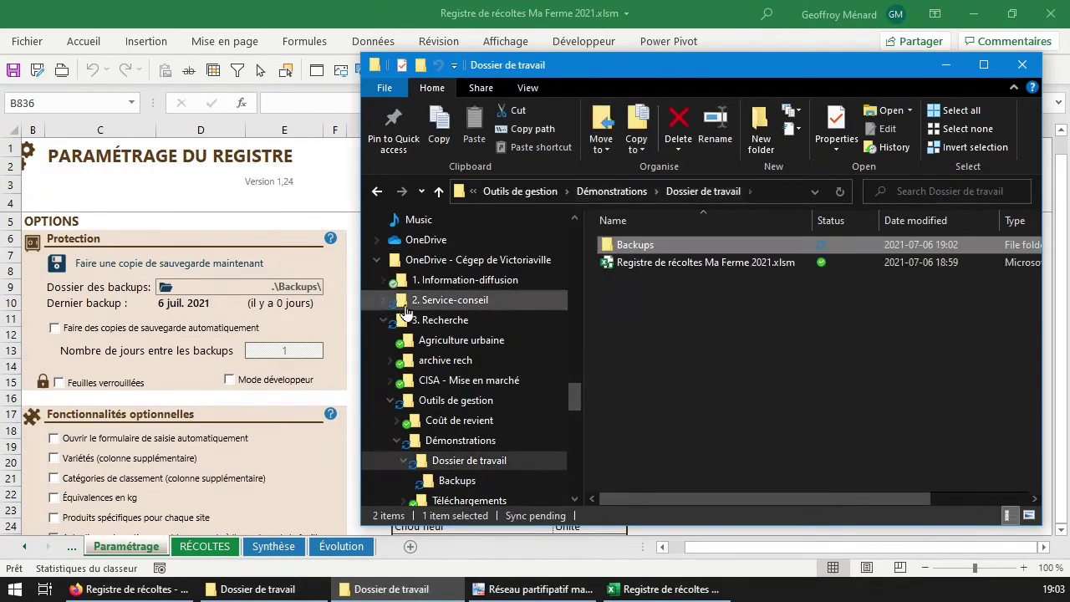
left_click(326, 323)
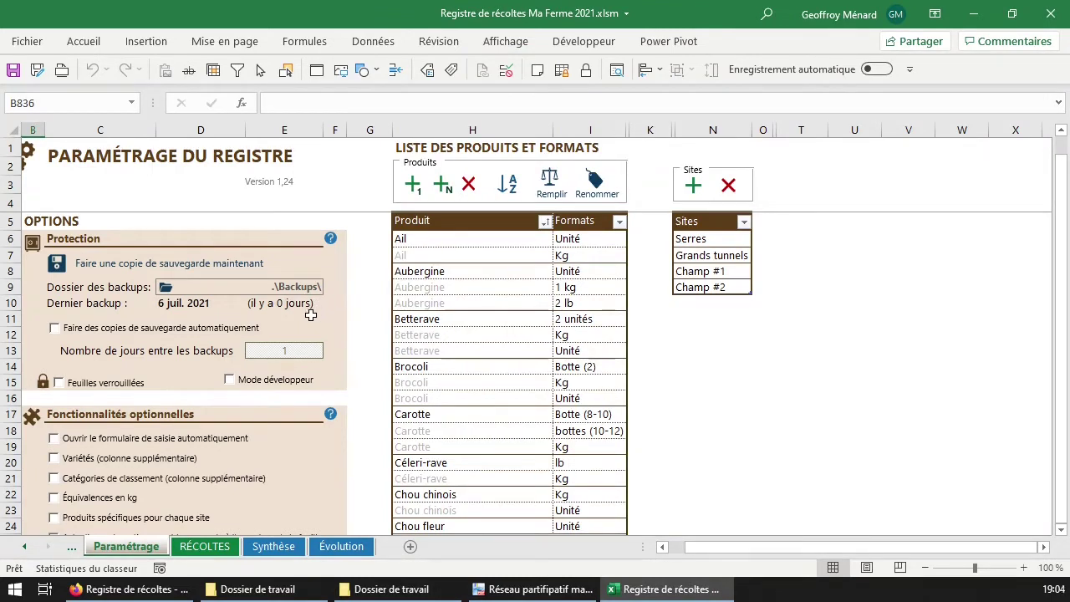
Examine the last backup date and its elapsed-days cell, and read the help text for the Protection options
left_click(172, 306)
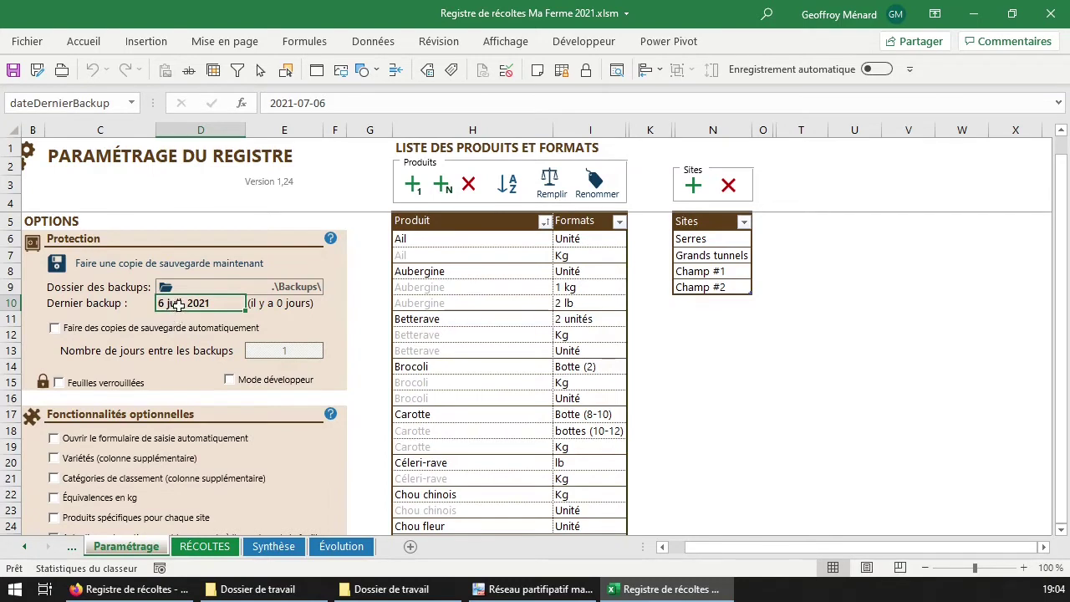
left_click(283, 304)
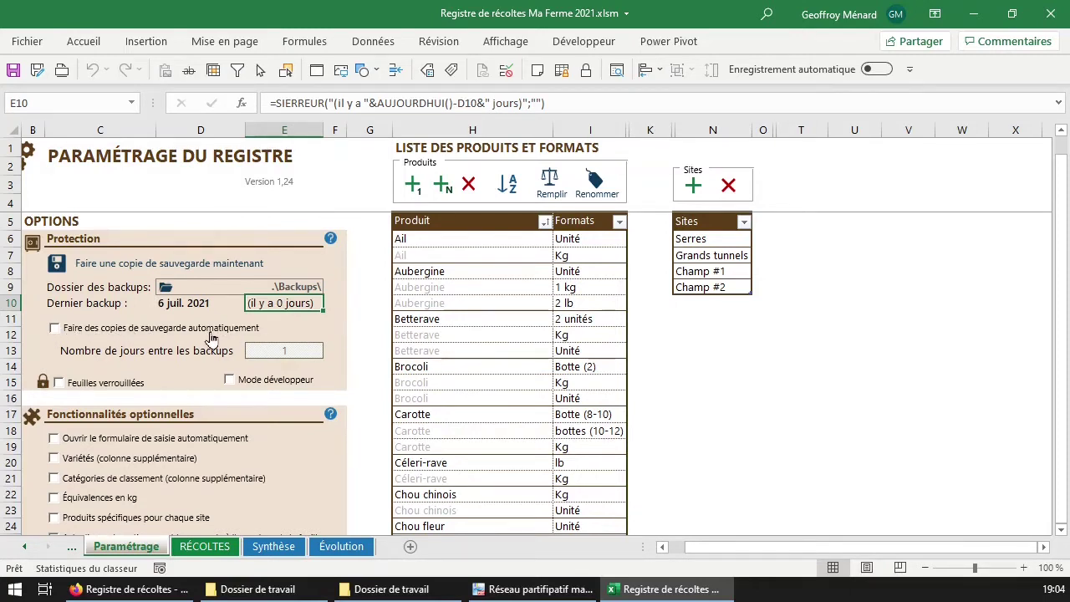
left_click(330, 238)
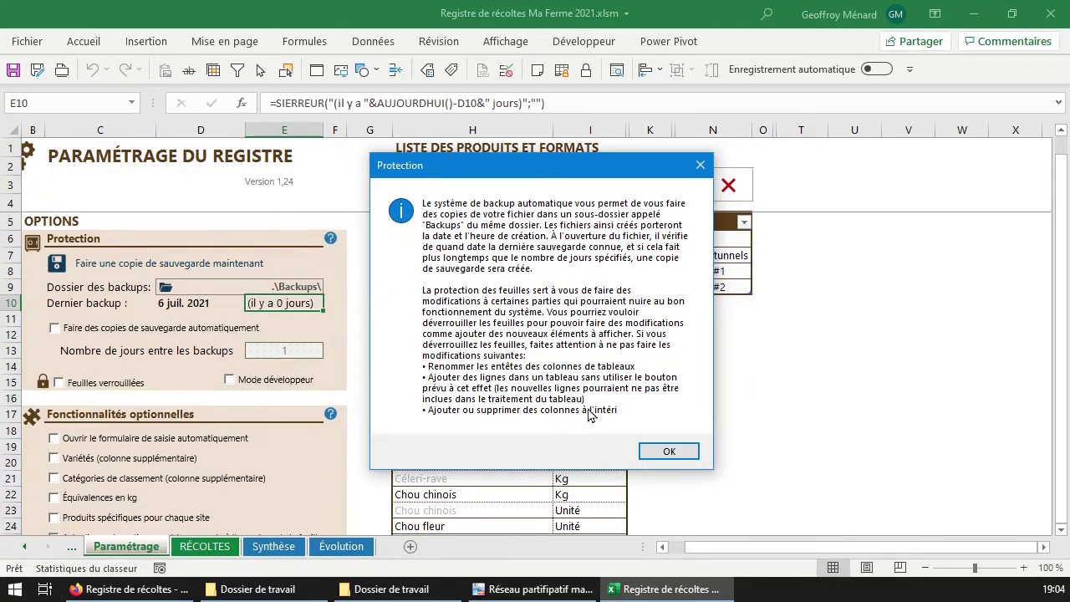
left_click(670, 452)
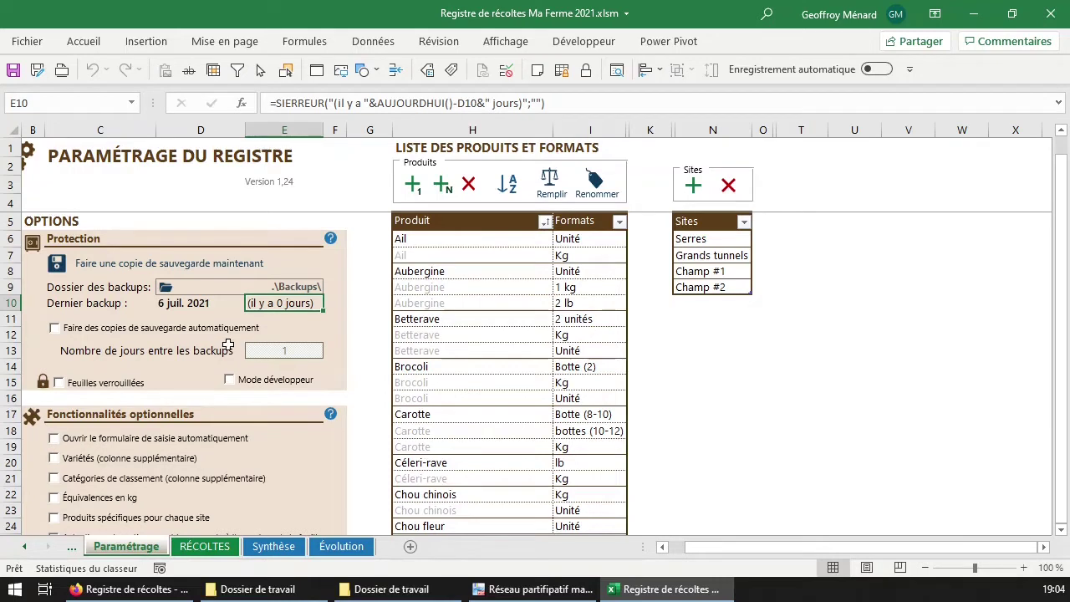
Enable automatic backup copies in the Protection options
left_click(55, 330)
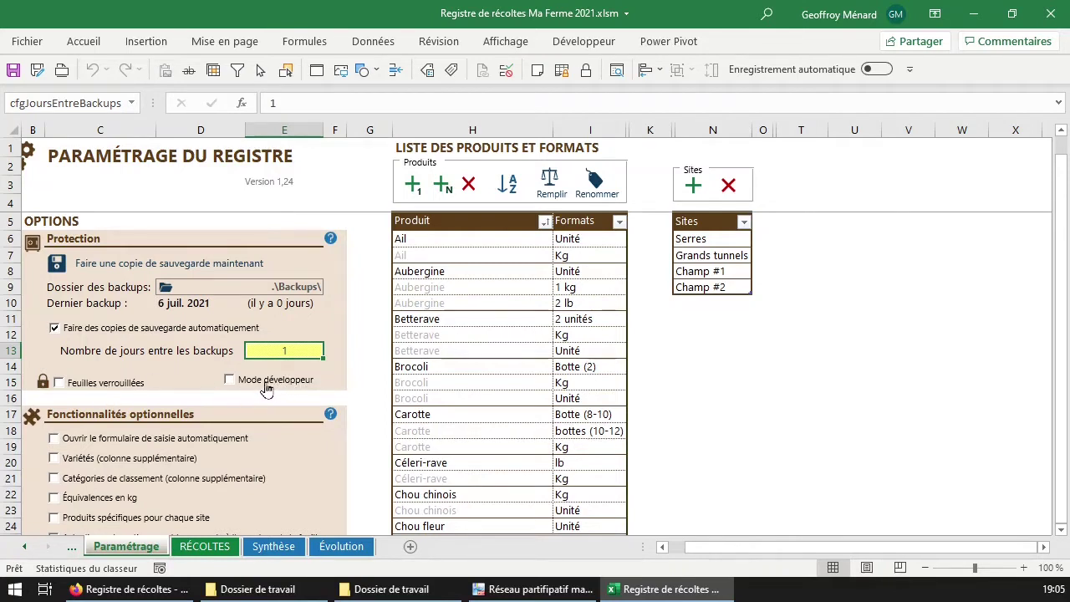
left_click(710, 377)
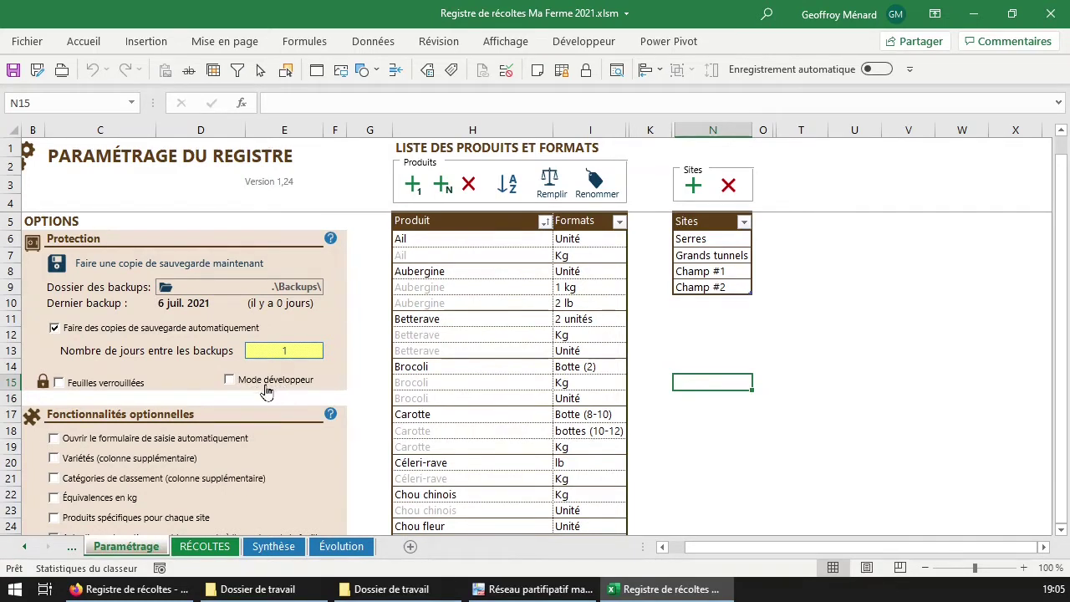
Enable automatic opening of the harvest entry form in the optional features, and display it on the RÉCOLTES sheet
scroll(192, 409, "down", 1)
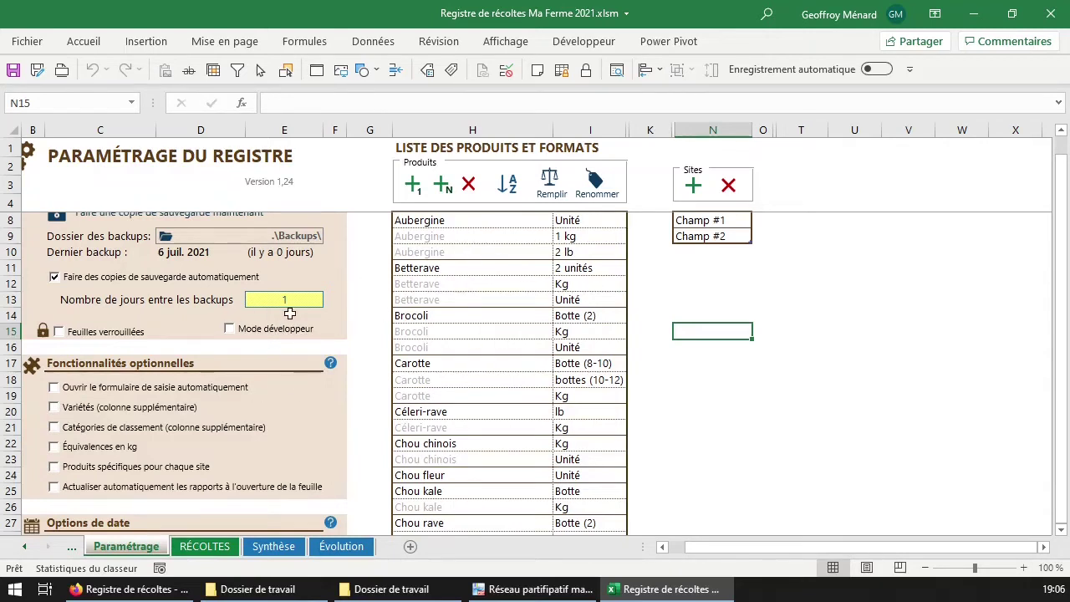
scroll(332, 344, "down", 1)
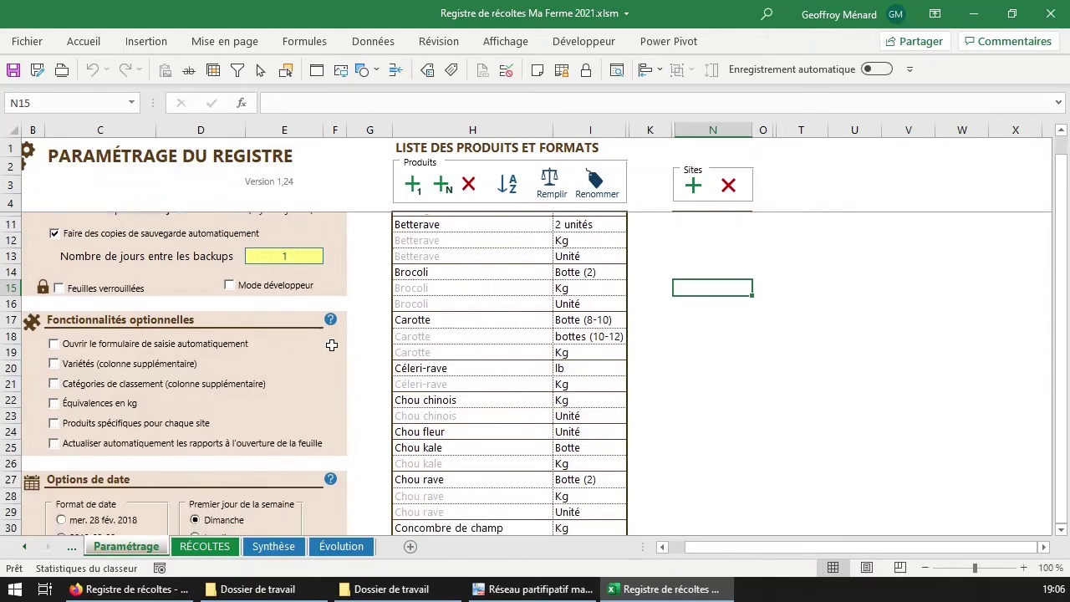
scroll(332, 344, "down", 1)
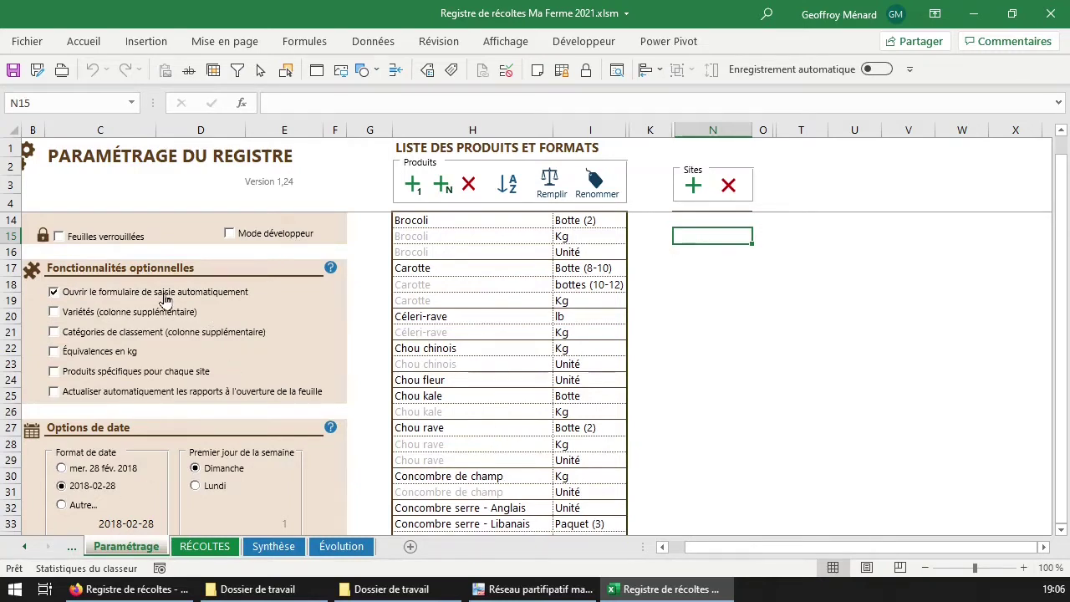
left_click(213, 558)
left_click_drag(229, 160, 434, 197)
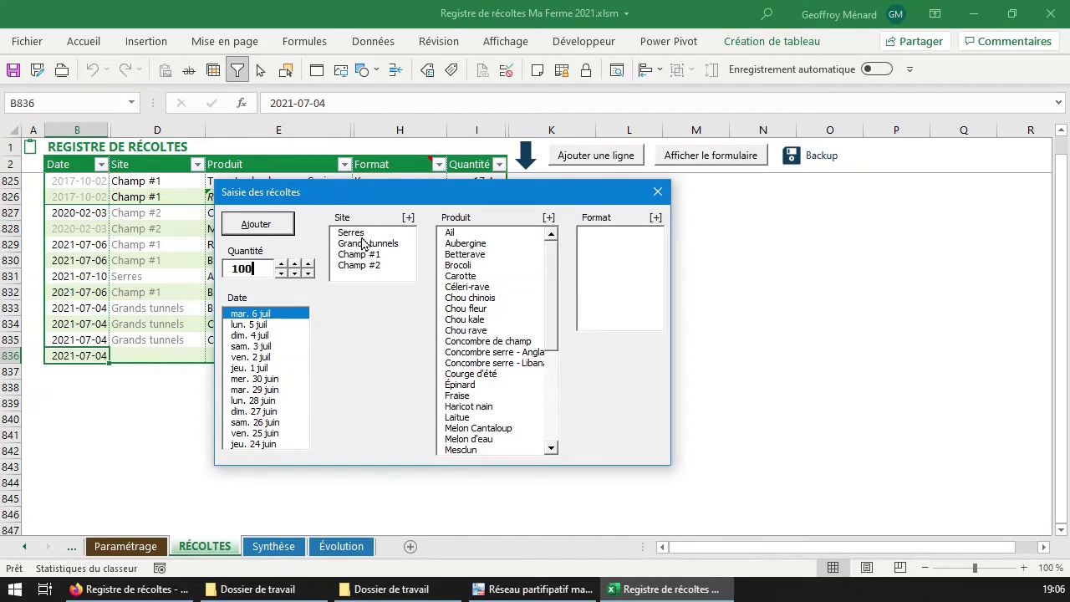
left_click_drag(389, 192, 374, 208)
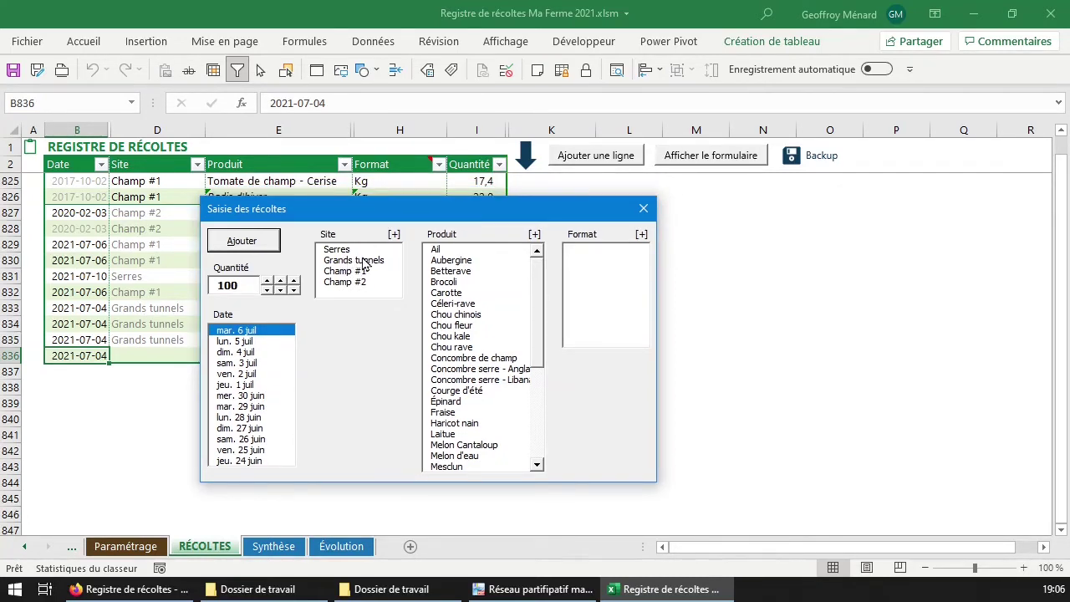
mouse_move(455, 215)
left_mouse_down()
mouse_move(501, 258)
mouse_move(448, 223)
left_mouse_up()
On the Paramétrage sheet, enable the additional Variétés column, and return to the RÉCOLTES sheet
left_click(155, 548)
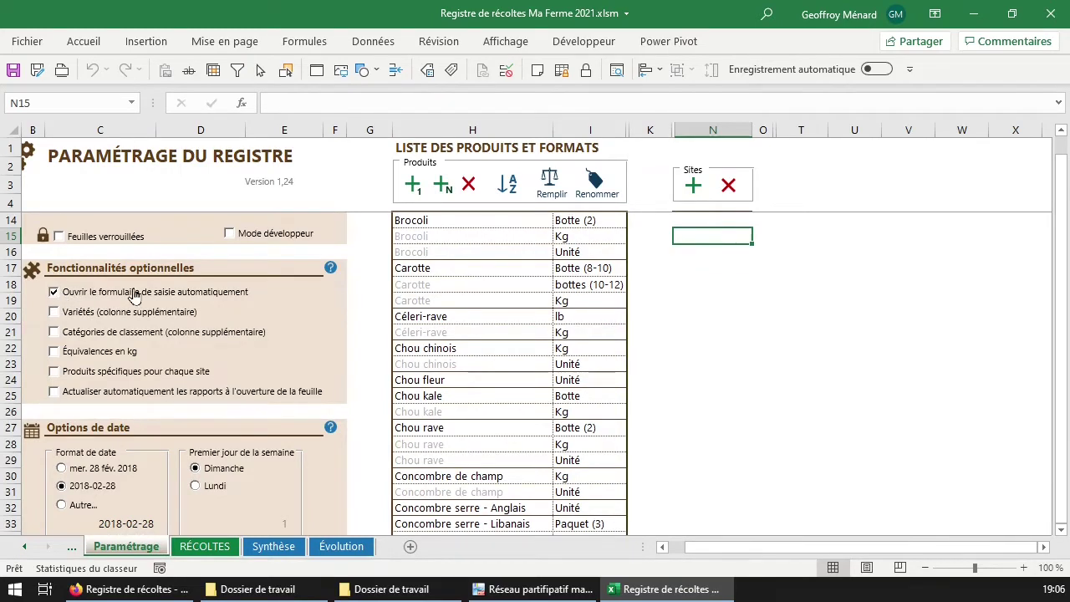
left_click(163, 318)
left_click(204, 546)
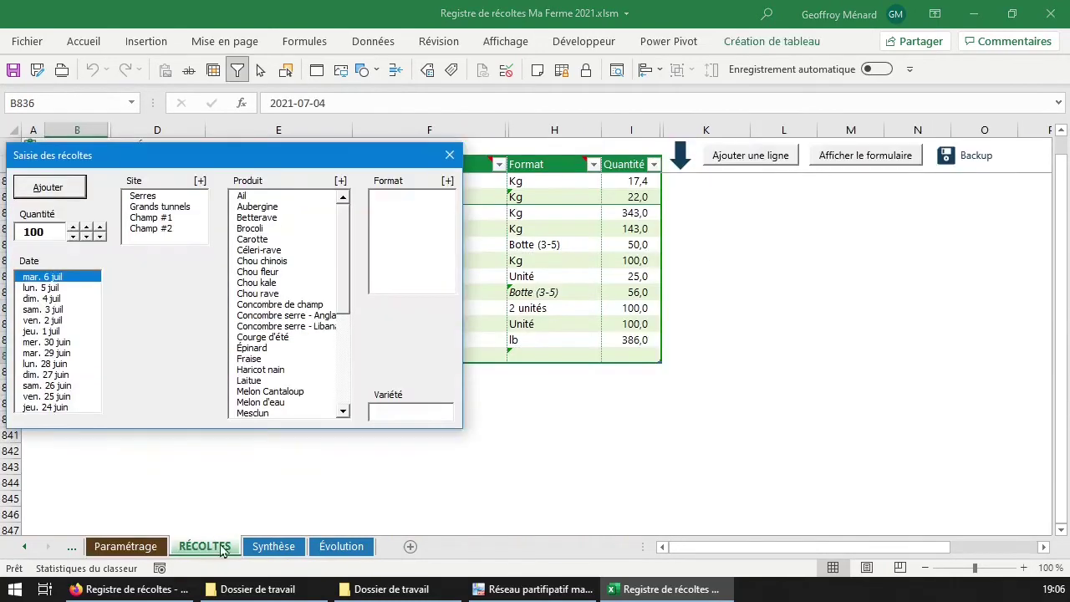
Move the harvest entry form off the Variété column and select the Variété cell of the 2020-02-03 Chou rave row
left_click_drag(428, 161, 819, 265)
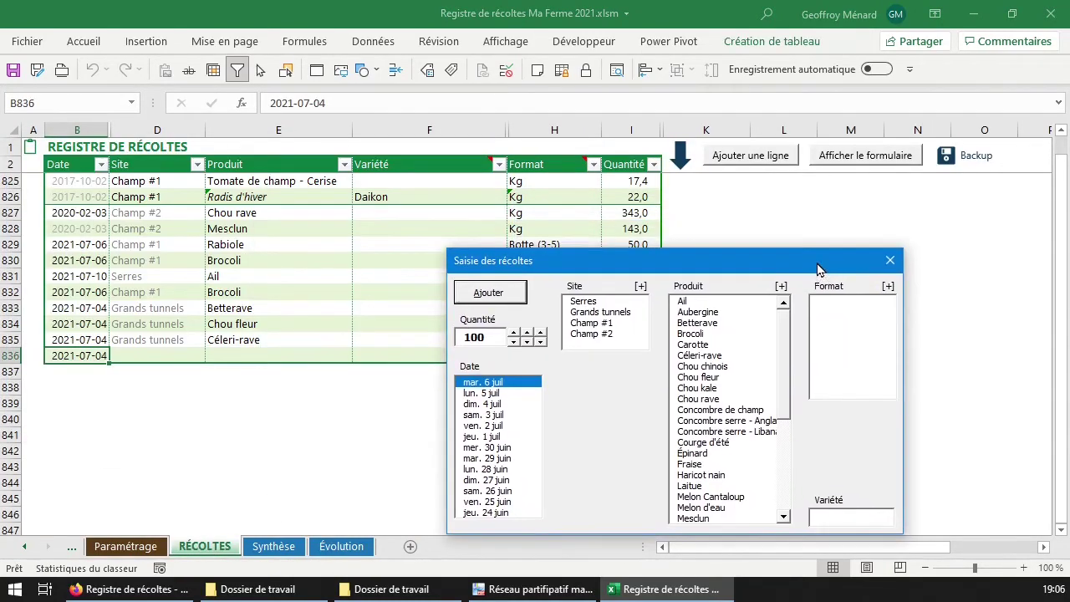
left_click(418, 183)
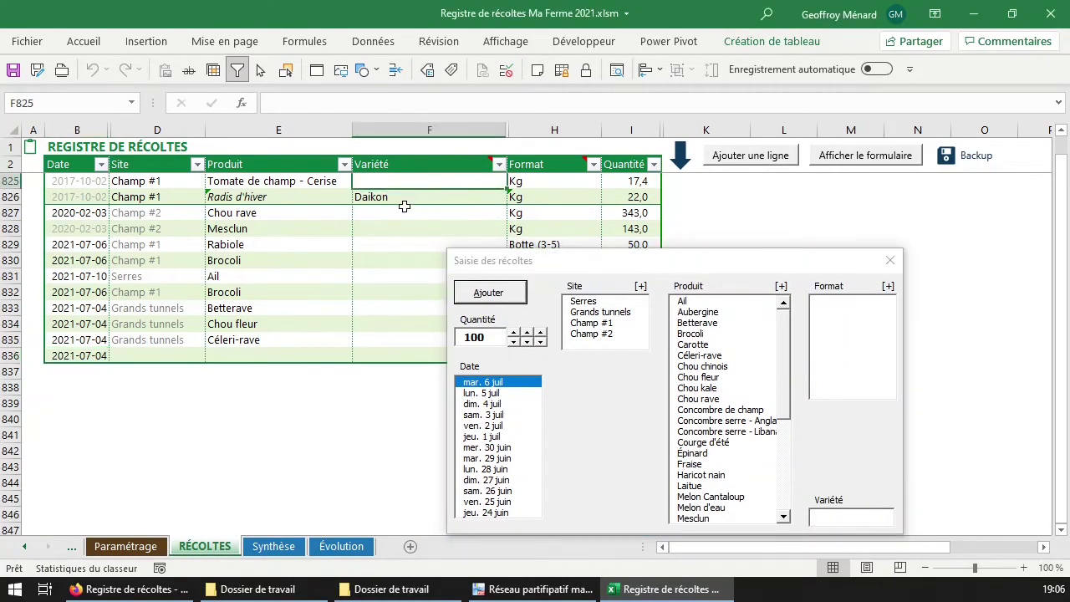
left_click(410, 214)
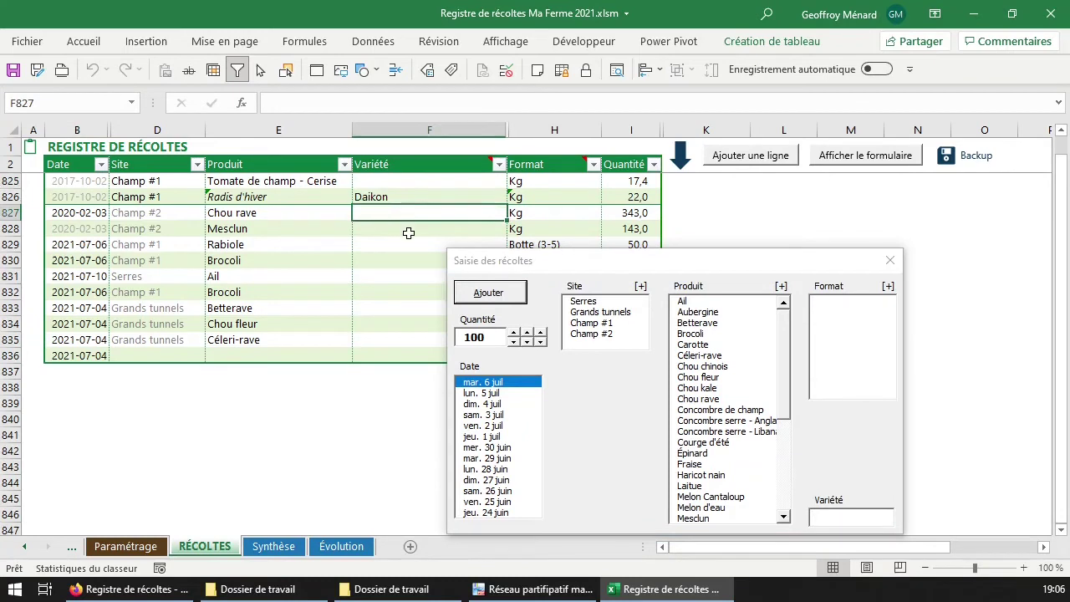
Examine the list of existing varieties in the Variété column's filter, and close it without applying a filter
left_click(499, 164)
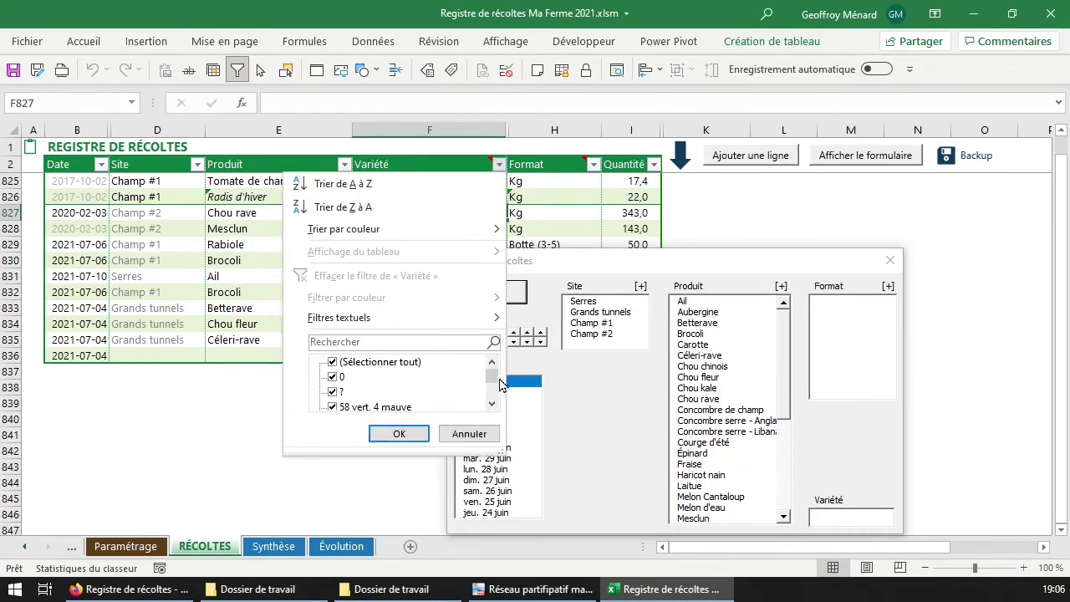
left_click_drag(492, 377, 494, 401)
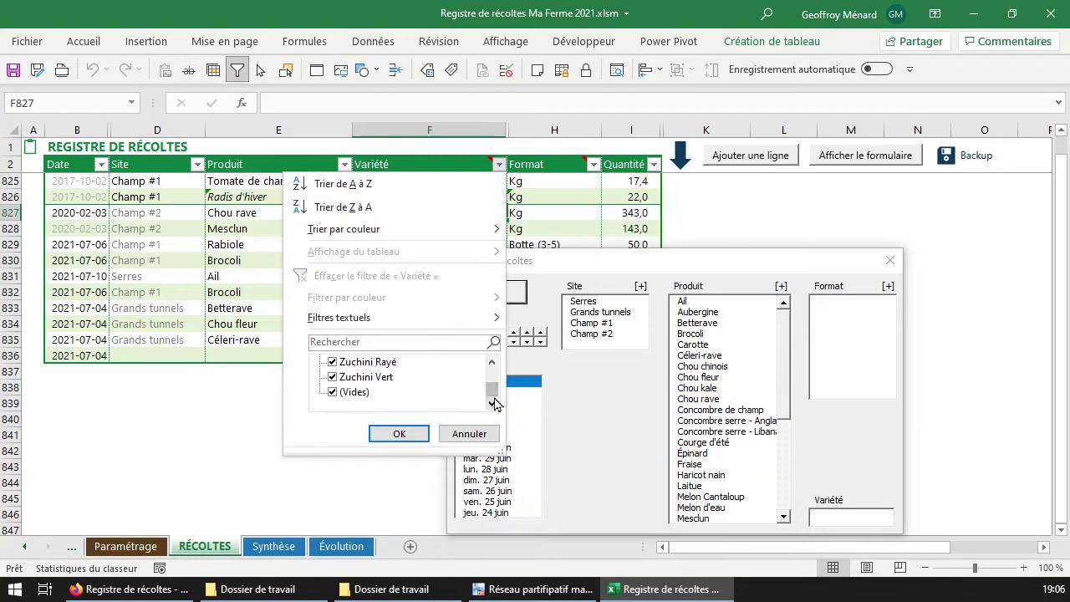
scroll(495, 372, "up", 2)
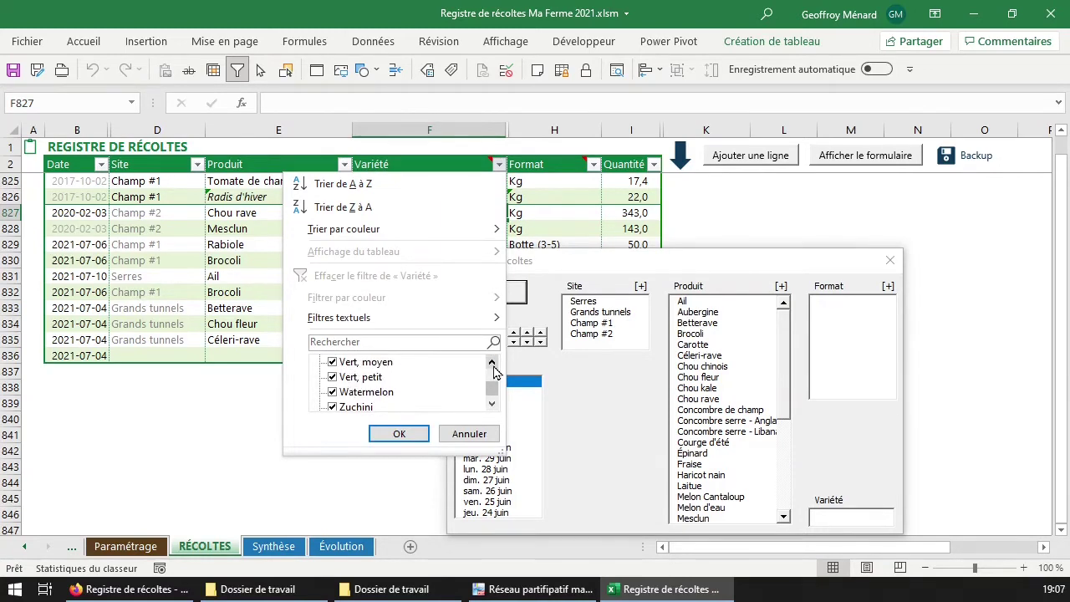
left_click(493, 365)
left_click(492, 366)
left_click(492, 365)
left_click(492, 365)
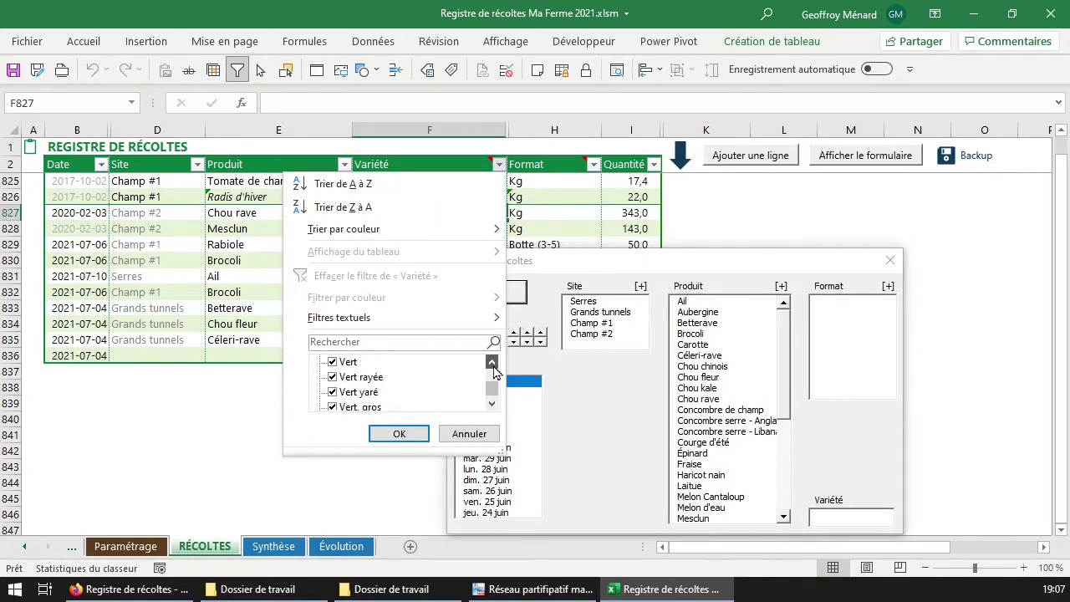
left_click_drag(492, 366, 493, 366)
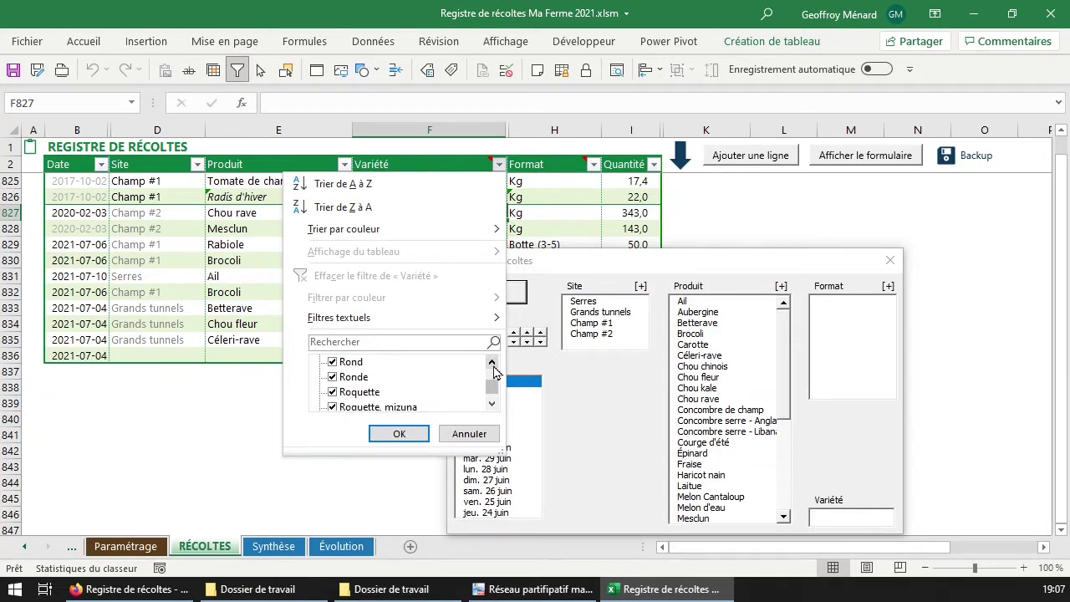
left_click(469, 434)
Enter Daikon as the variety of the 2020-02-03 Chou rave harvest
left_click(410, 194)
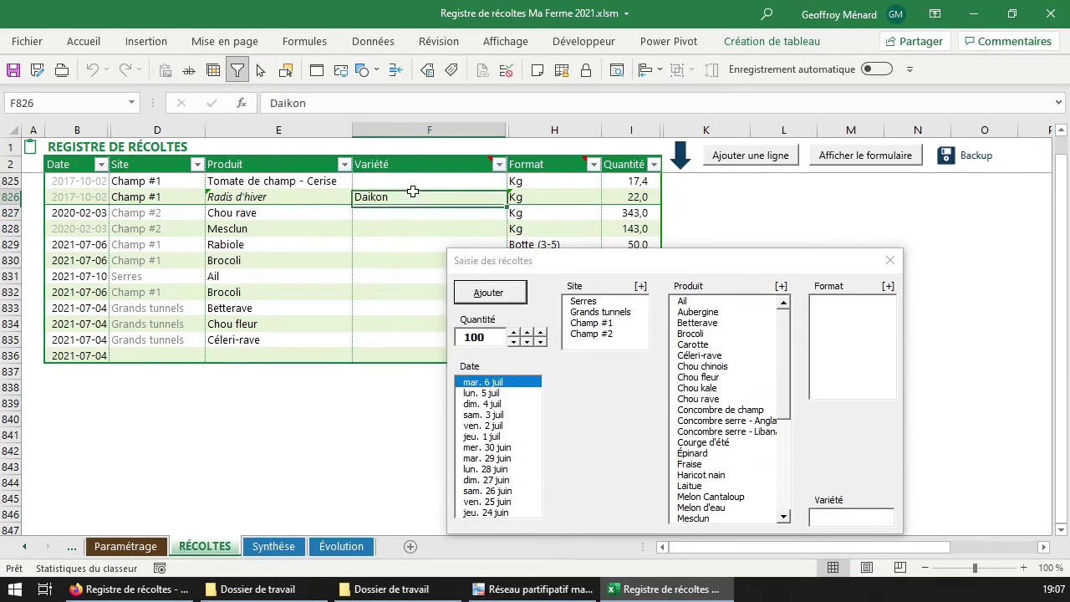
left_click(406, 218)
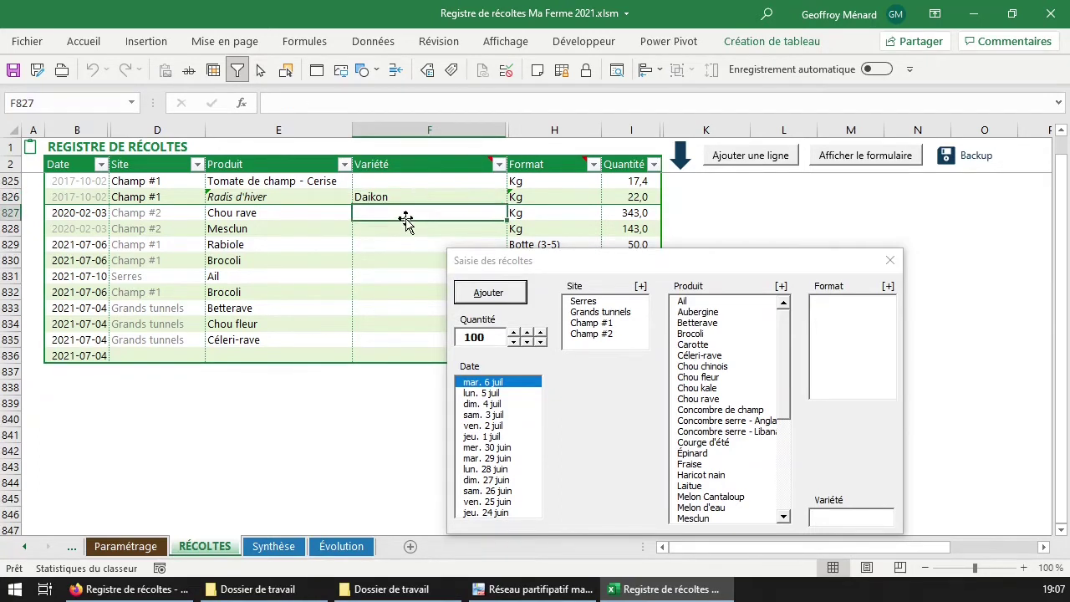
type("Daikon")
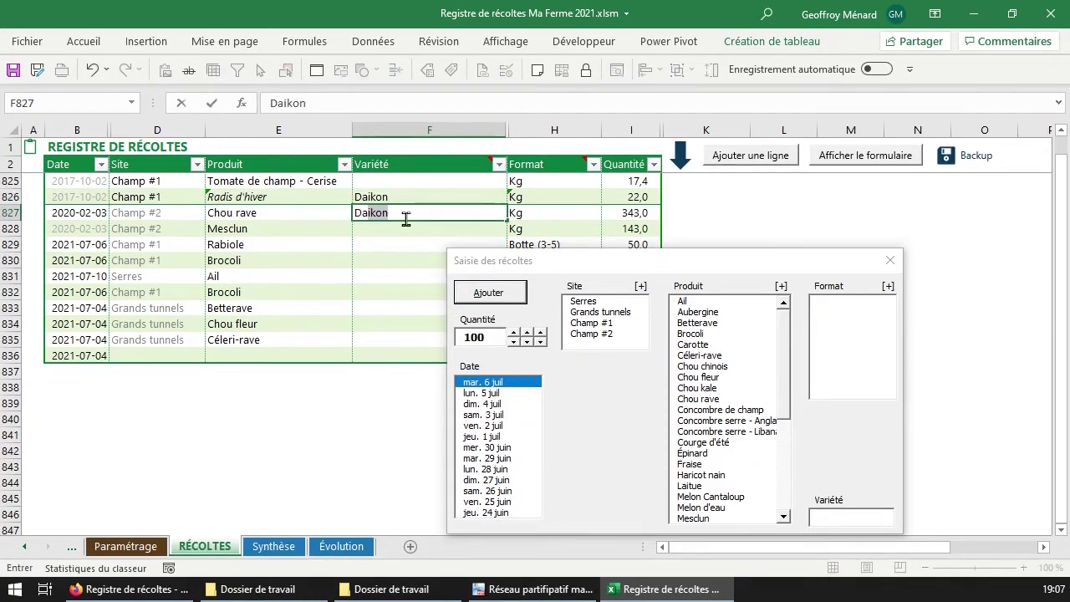
key("Tab")
Shorten the Chou rave variety entry to "Dai" to browse the suggested varieties, and leave the cell set to Daikon
left_click(406, 216)
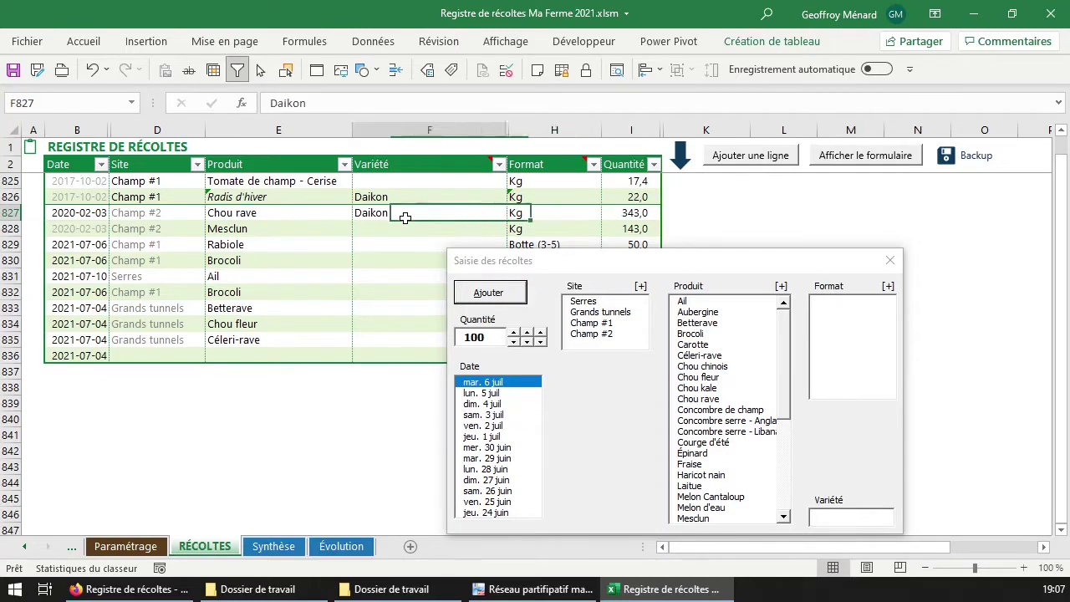
double_click(406, 217)
key("BackSpace")
key("BackSpace")
key("BackSpace")
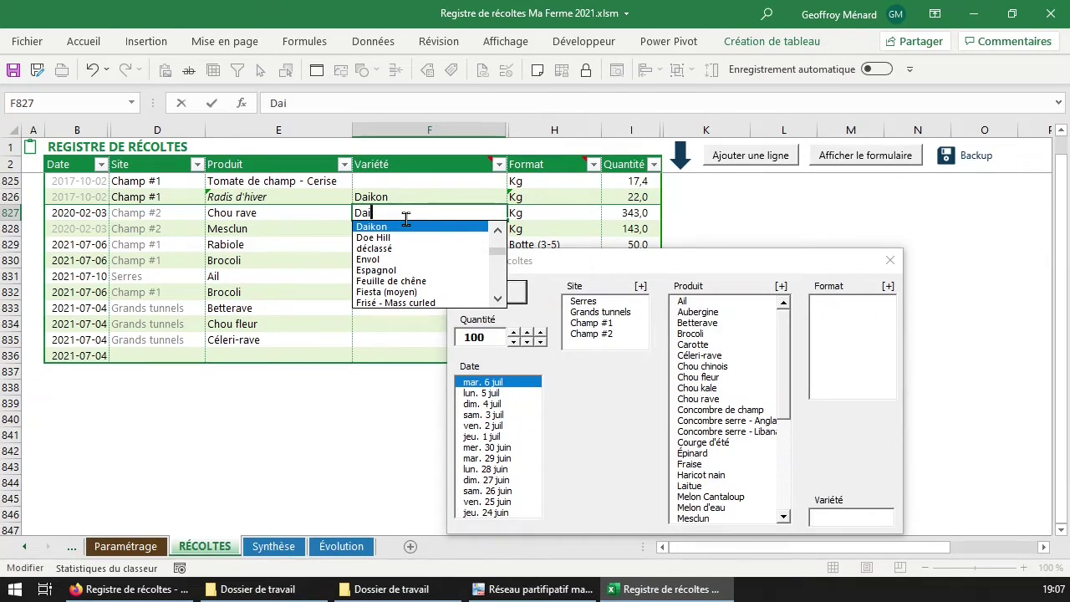
key("Down")
key("Down")
key("Down")
key("Down")
key("Down")
key("Down")
key("Down")
key("Down")
key("Down")
key("Down")
key("Down")
key("Down")
key("Down")
key("Down")
key("Down")
key("Down")
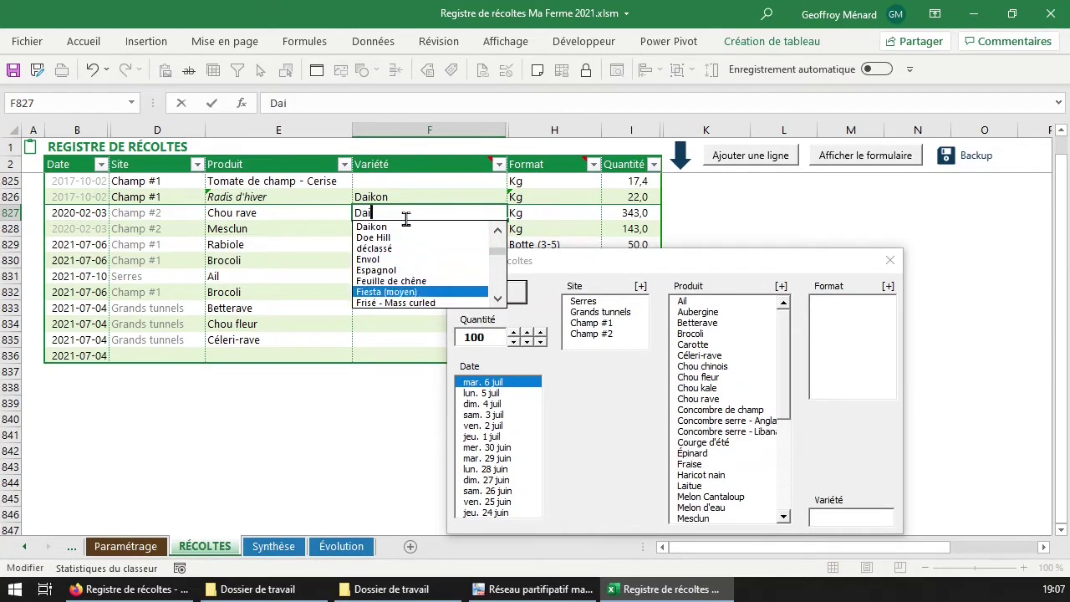
key("Up")
key("Up")
key("Up")
key("Up")
key("Up")
key("Up")
key("Up")
key("Up")
key("Up")
key("Up")
key("Up")
key("Up")
key("Up")
key("Up")
key("Up")
key("Up")
key("Up")
key("Up")
key("Up")
key("Up")
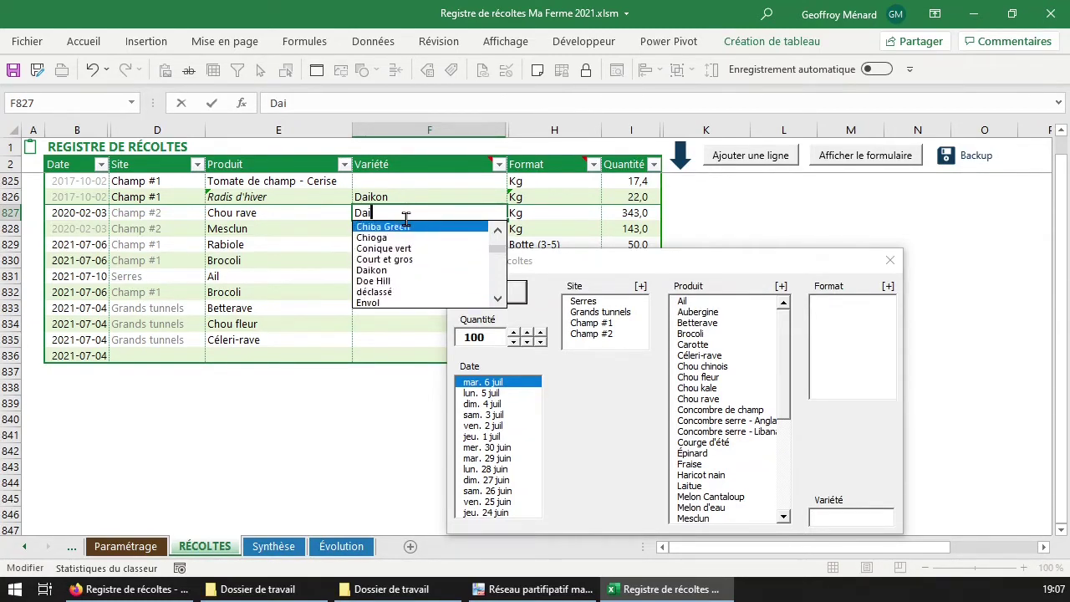
key("Up")
key("Up")
key("Up")
key("Up")
key("Up")
key("Up")
key("Up")
key("Up")
key("Up")
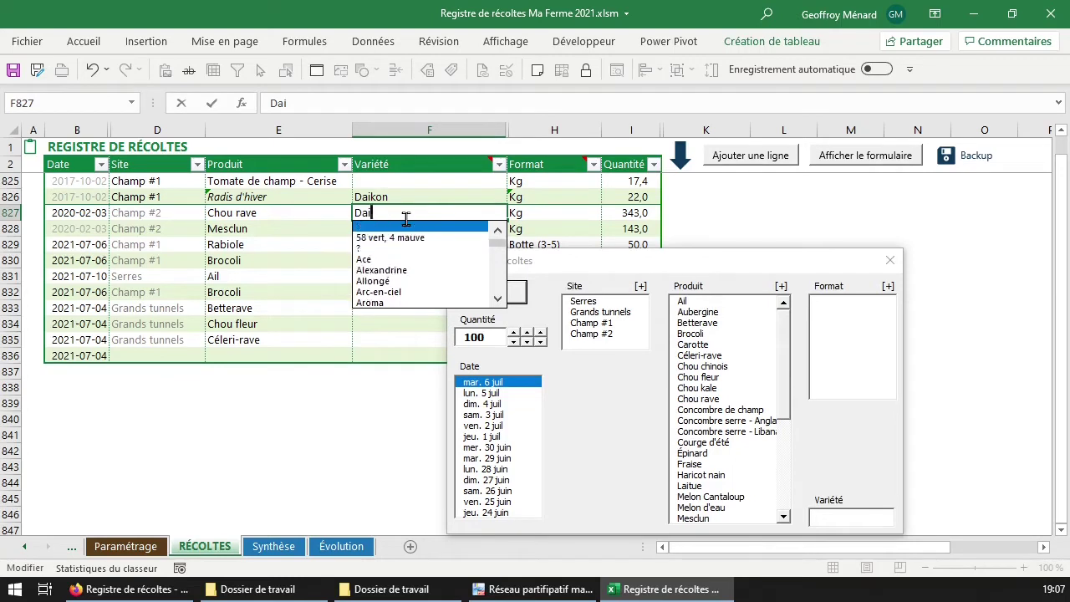
key("Down")
key("Down")
key("Down")
key("Down")
key("Down")
key("Down")
key("Down")
key("Down")
key("Down")
key("Down")
key("Down")
key("Down")
key("Down")
key("Down")
key("Down")
key("Down")
key("Down")
key("Down")
key("Down")
key("Down")
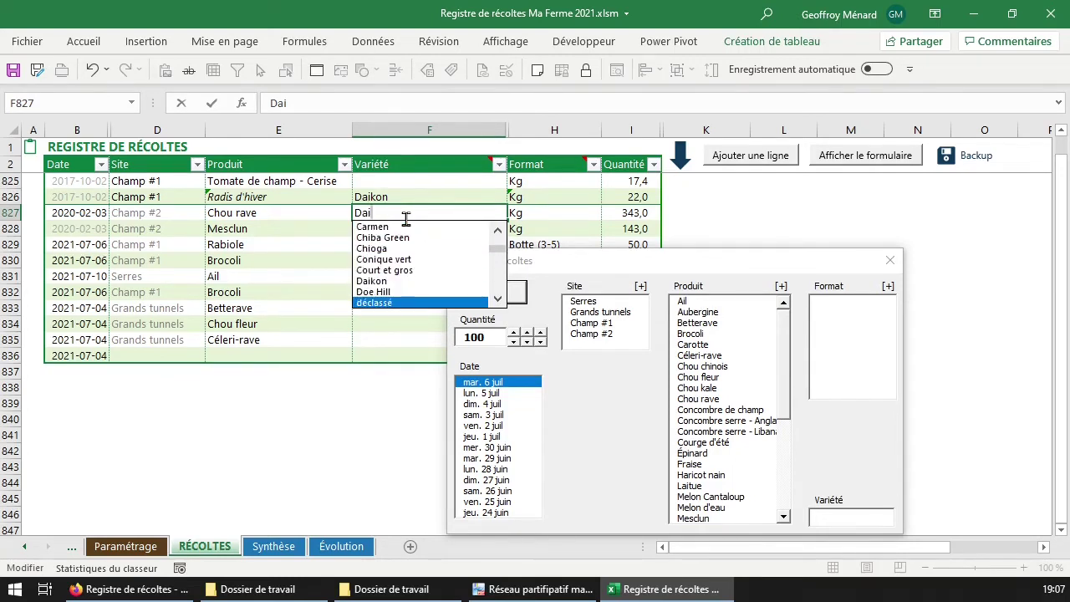
key("Down")
key("Down")
key("Down")
key("Down")
key("Down")
key("Down")
key("Down")
key("Escape")
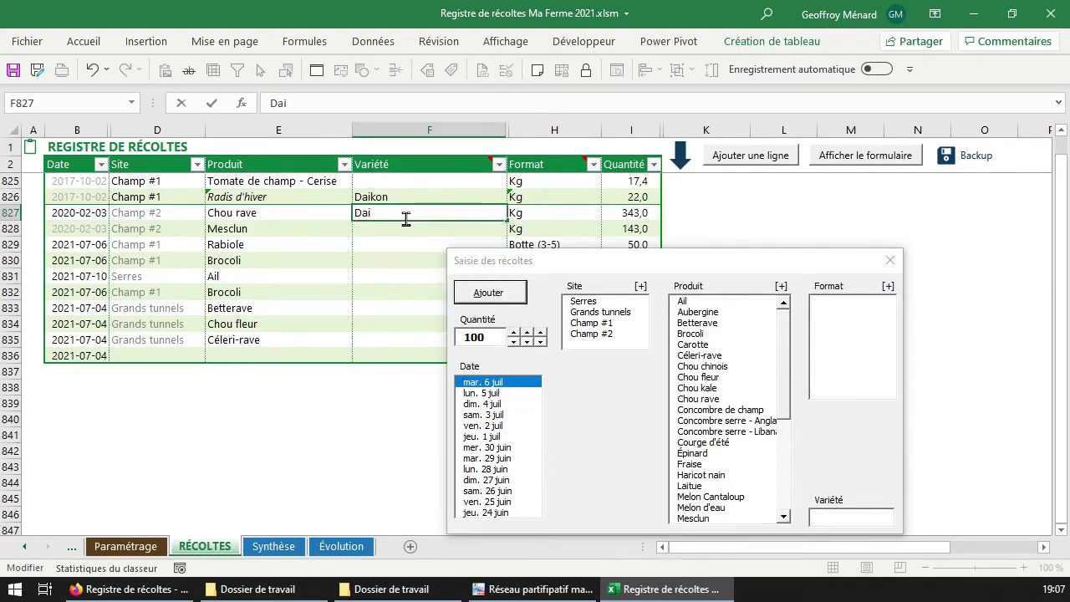
key("ctrl+Return")
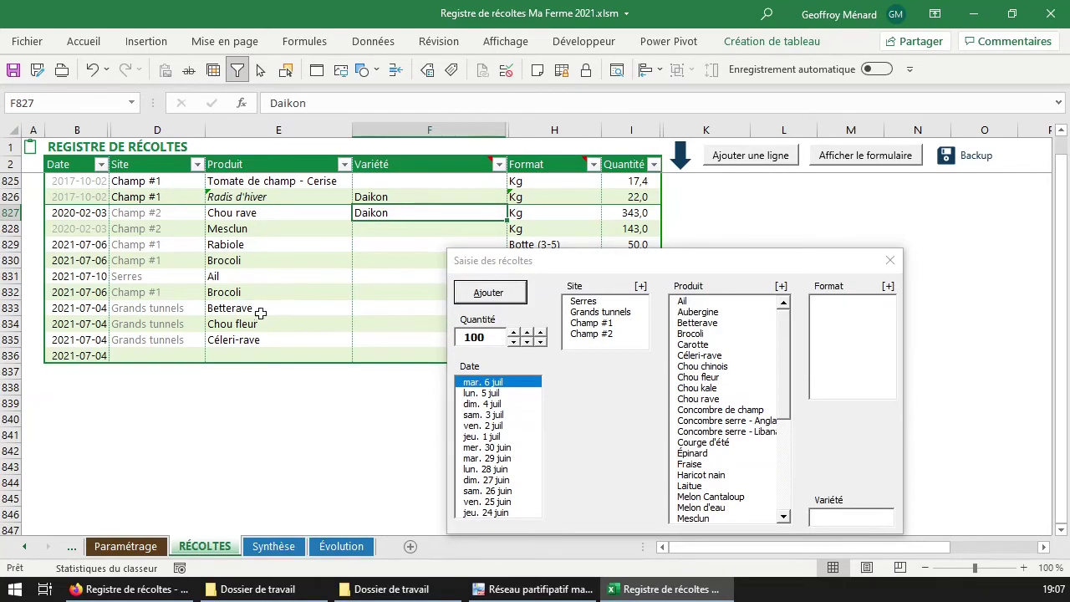
Review the optional features on the Paramétrage sheet and the Variété field in the harvest entry form on the RÉCOLTES sheet
left_click(132, 545)
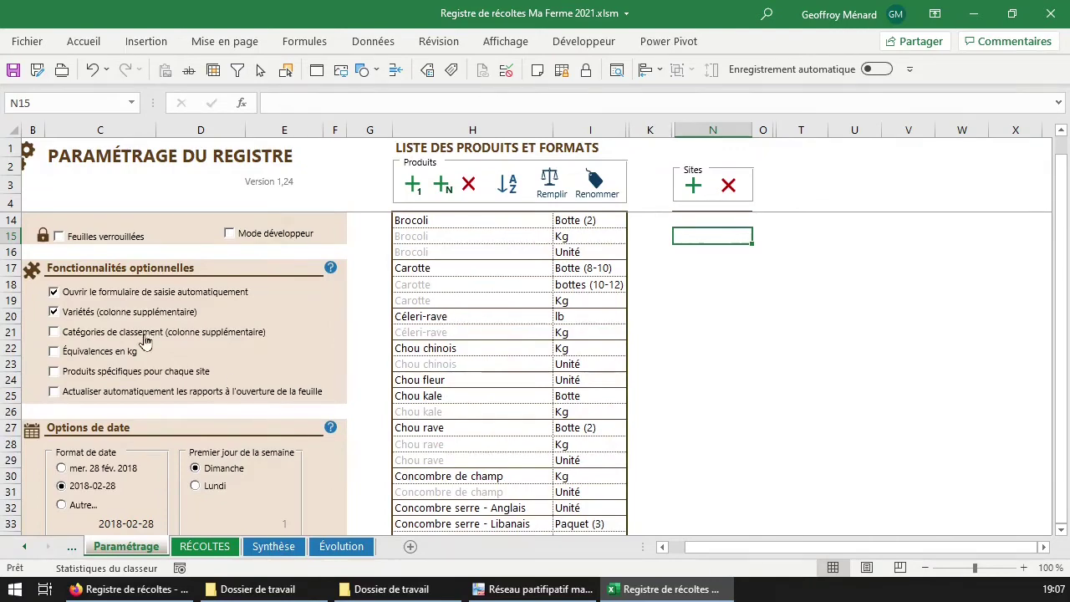
left_click(205, 546)
left_click_drag(303, 165, 557, 219)
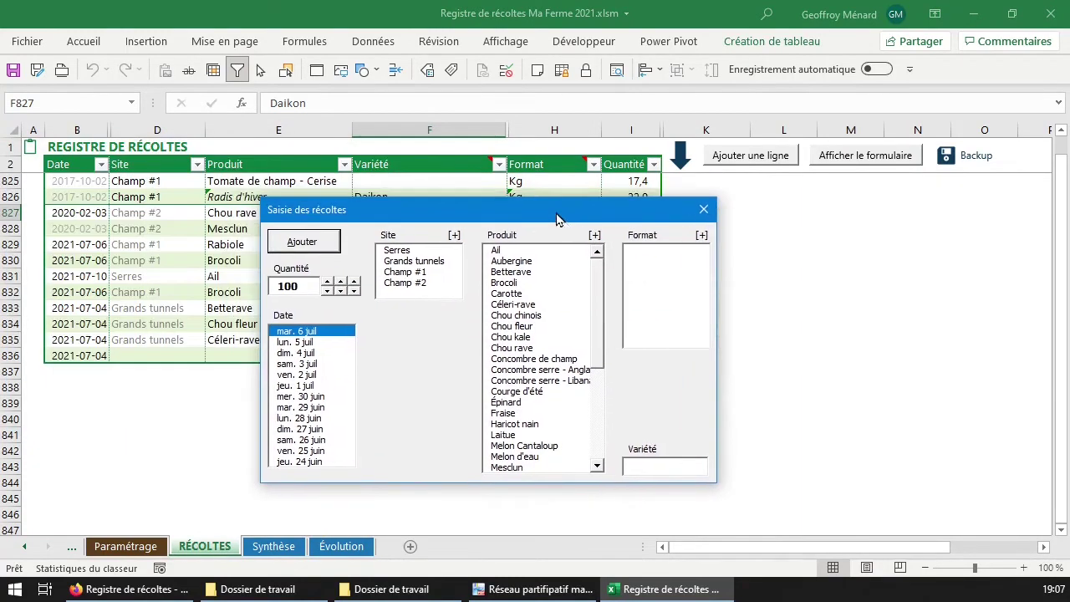
left_click(647, 468)
Enable the additional Catégories de classement column on the Paramétrage sheet, and display the RÉCOLTES sheet
left_click(132, 547)
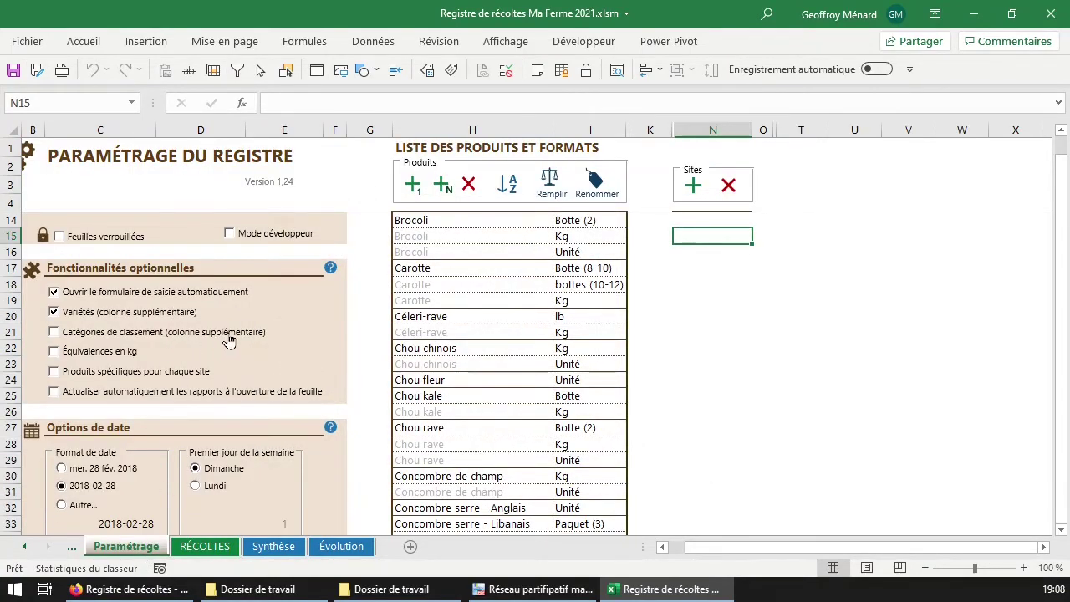
left_click(159, 332)
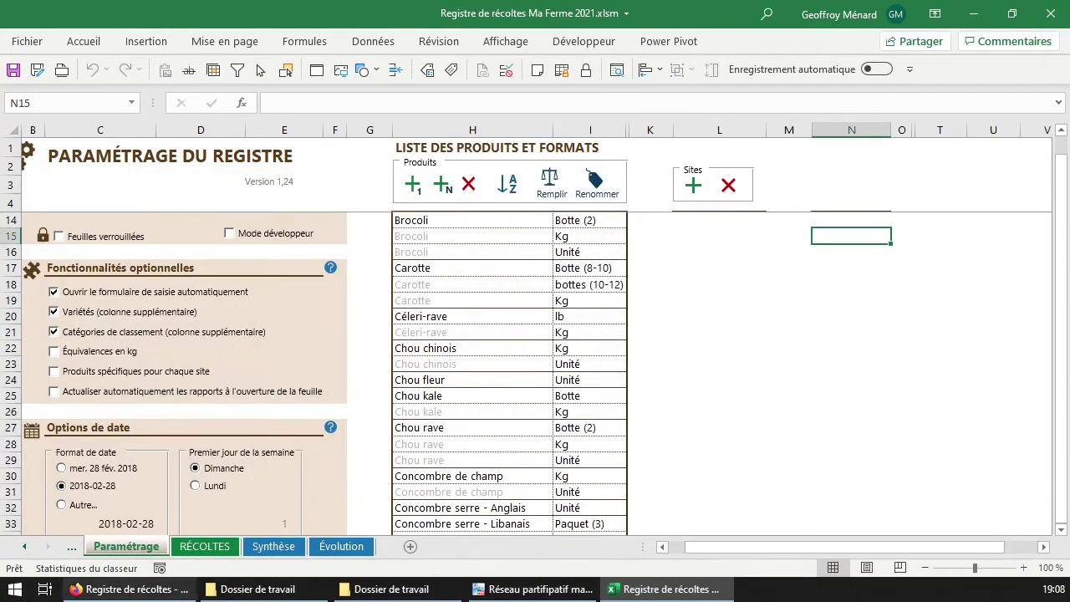
left_click(205, 546)
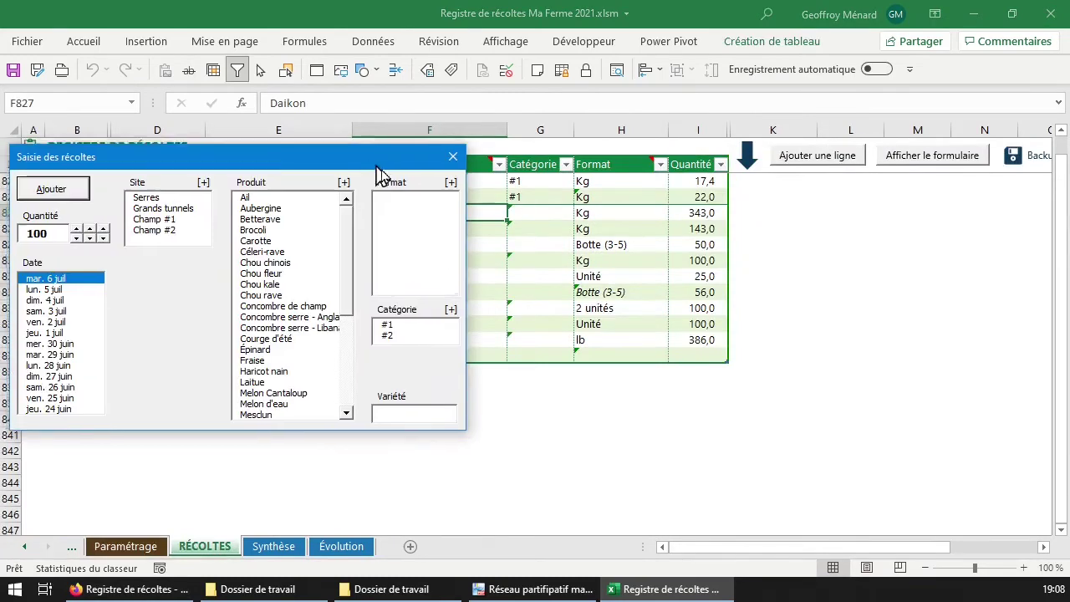
Move the harvest entry form to uncover the register, and select category #2 in it
left_click_drag(369, 159, 398, 197)
left_click(435, 371)
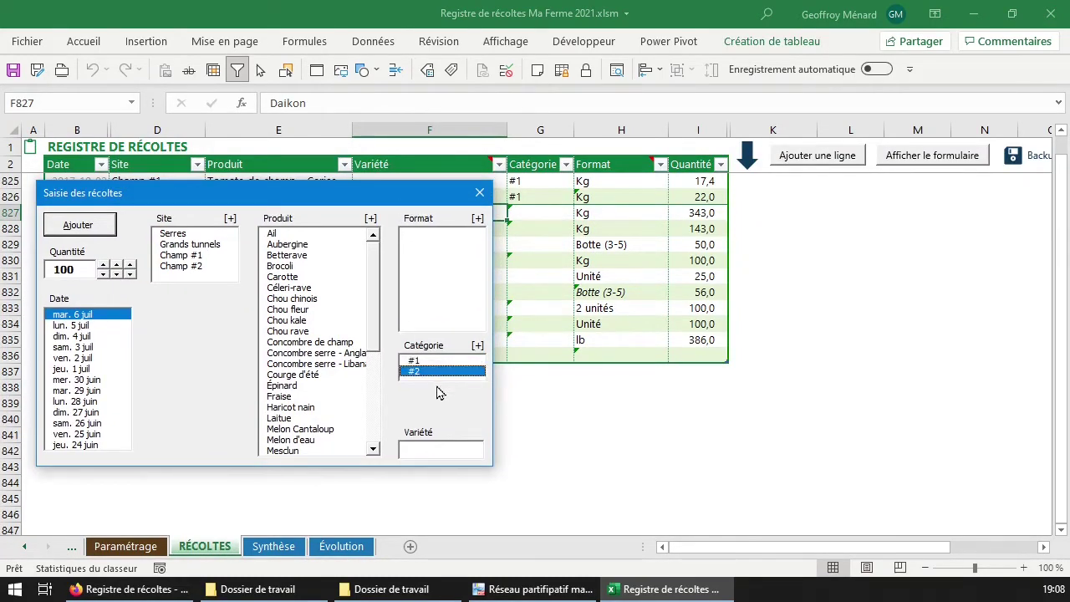
left_click_drag(396, 203, 394, 226)
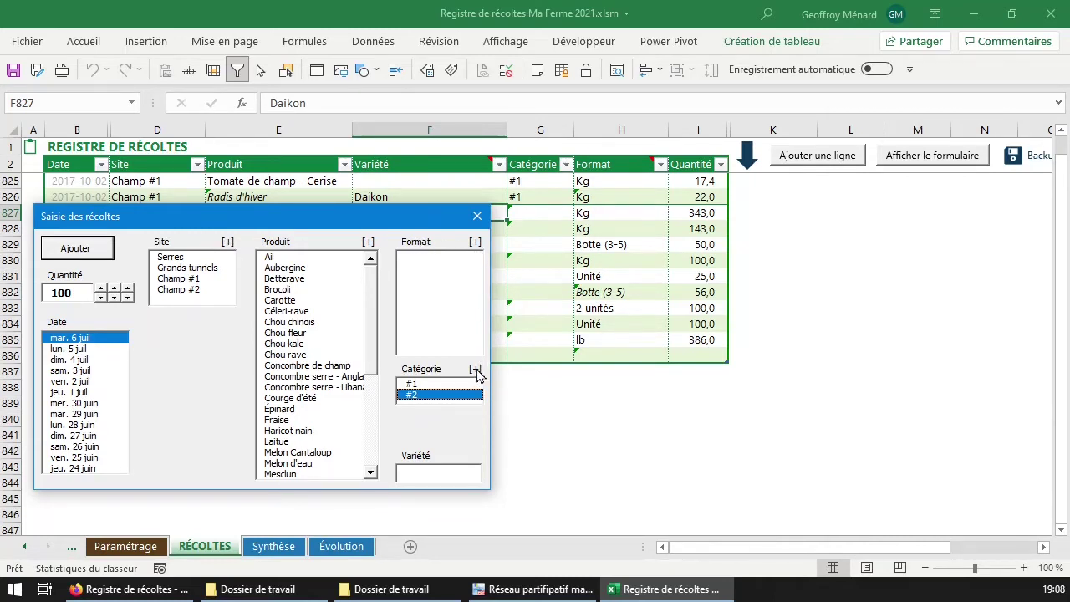
Add the new format Tresse to the product Ail from the harvest entry form
left_click(362, 257)
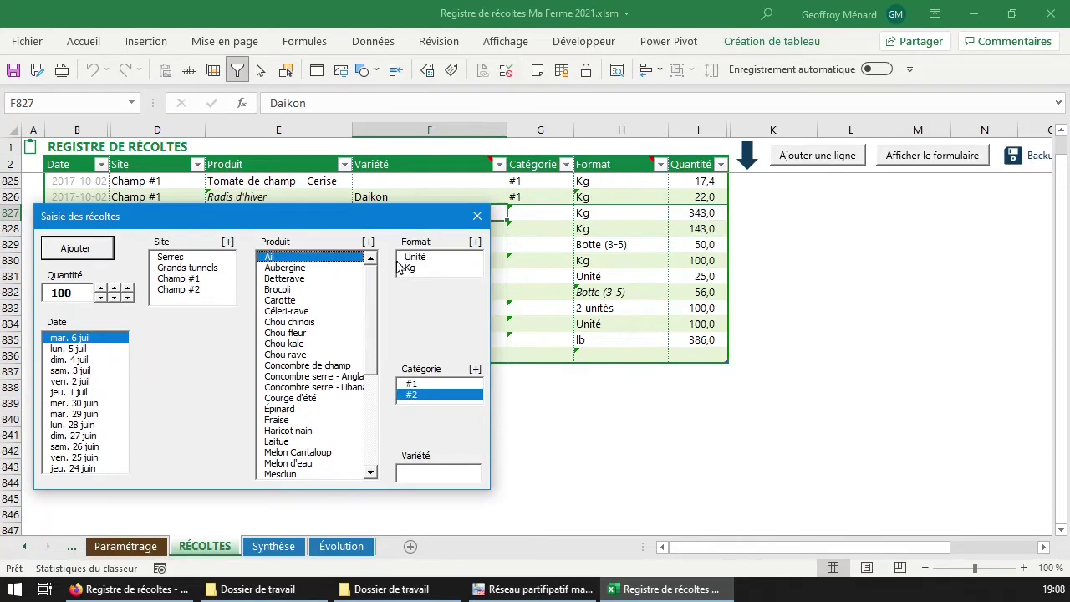
left_click(475, 242)
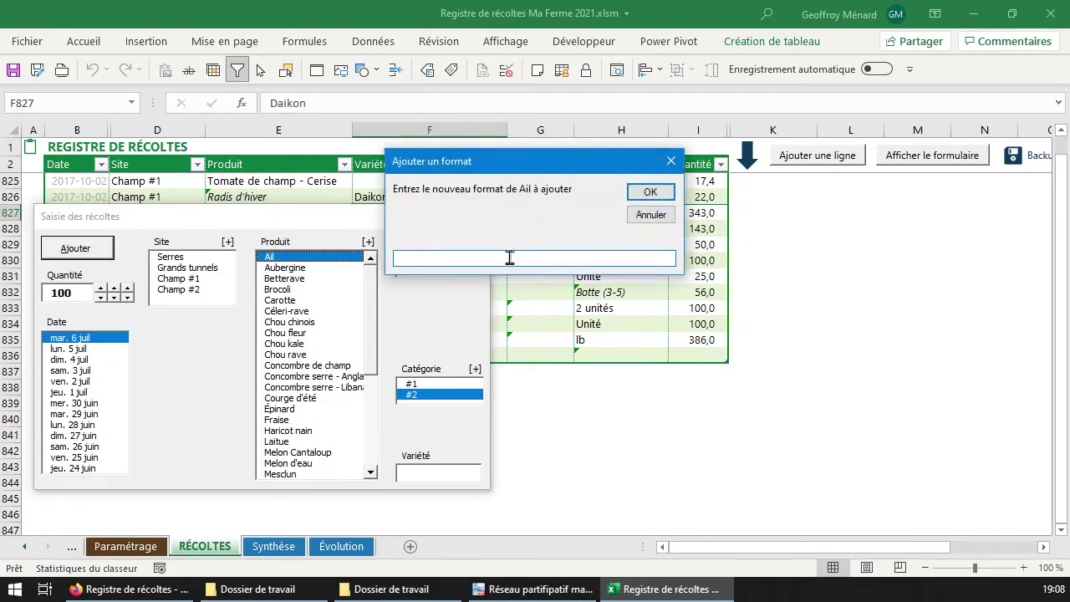
left_click_drag(631, 161, 687, 215)
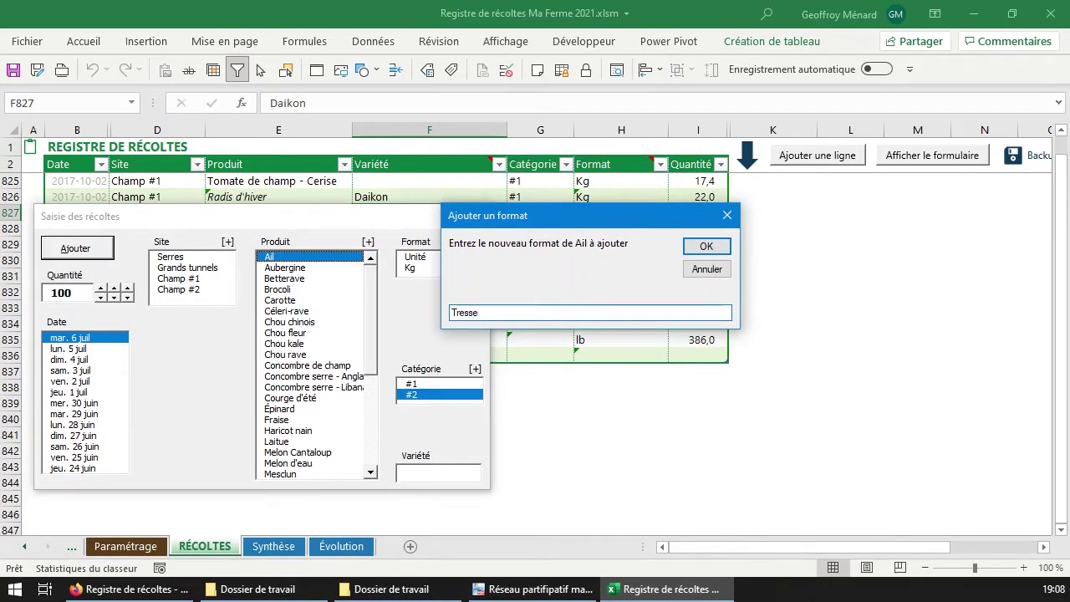
left_click(704, 247)
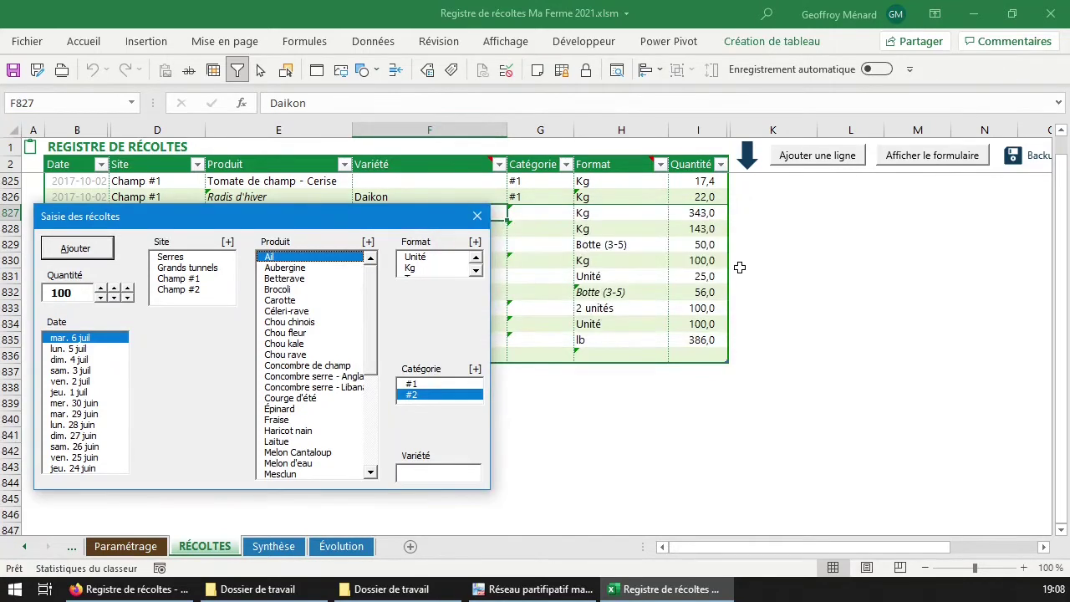
left_click(464, 269)
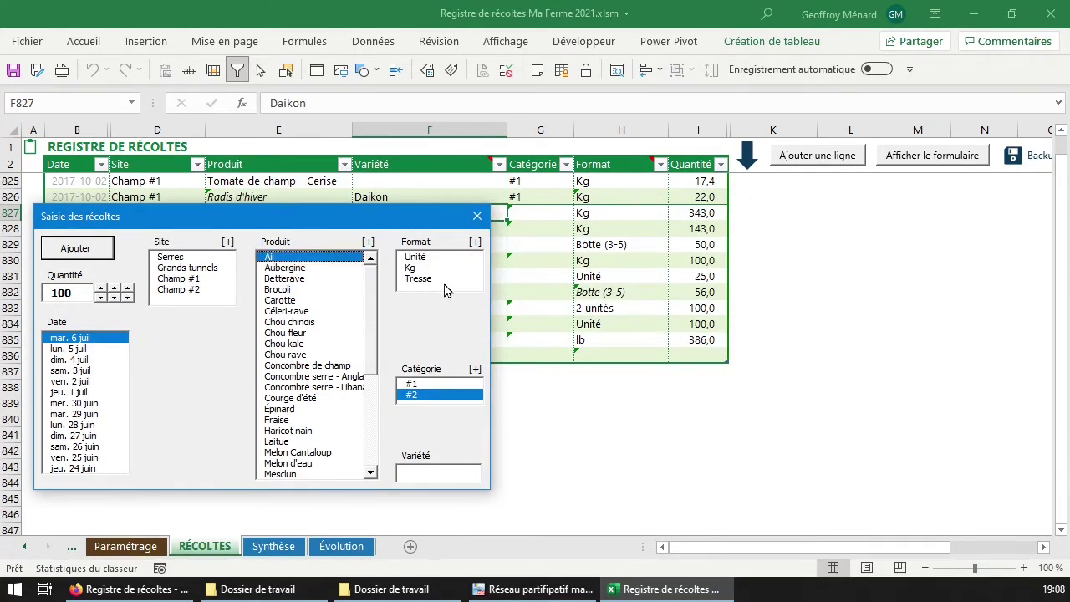
Check the Tresse format of Ail in the product list on the Paramétrage sheet
left_click(138, 547)
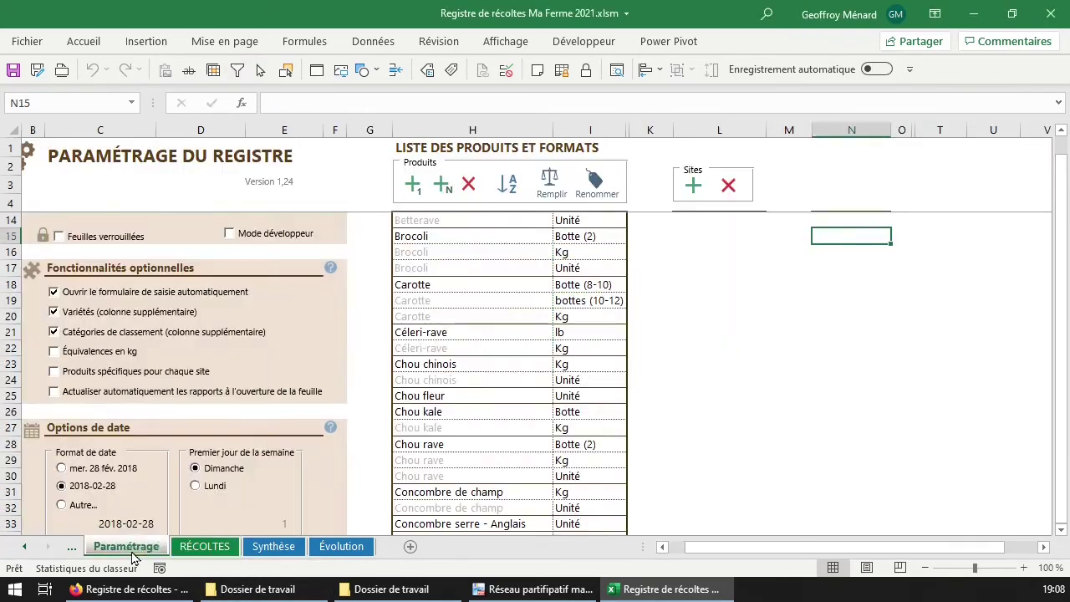
left_click(566, 351)
scroll(565, 358, "up", 3)
left_click(570, 271)
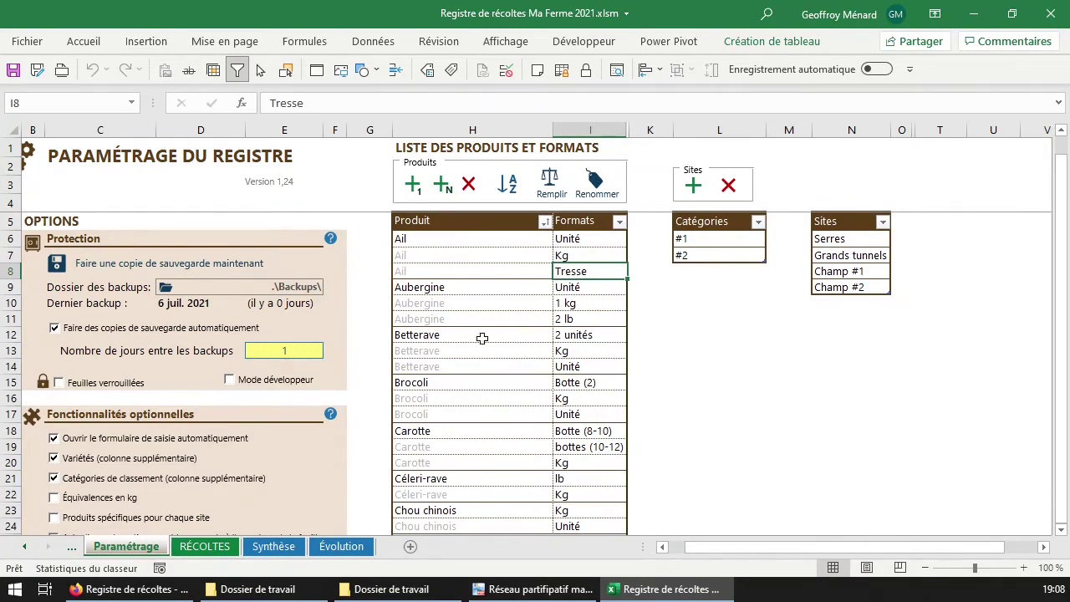
Select the Carotte row with the Botte (8-10) format, and enable Équivalences en kg in the optional features
left_click(403, 436)
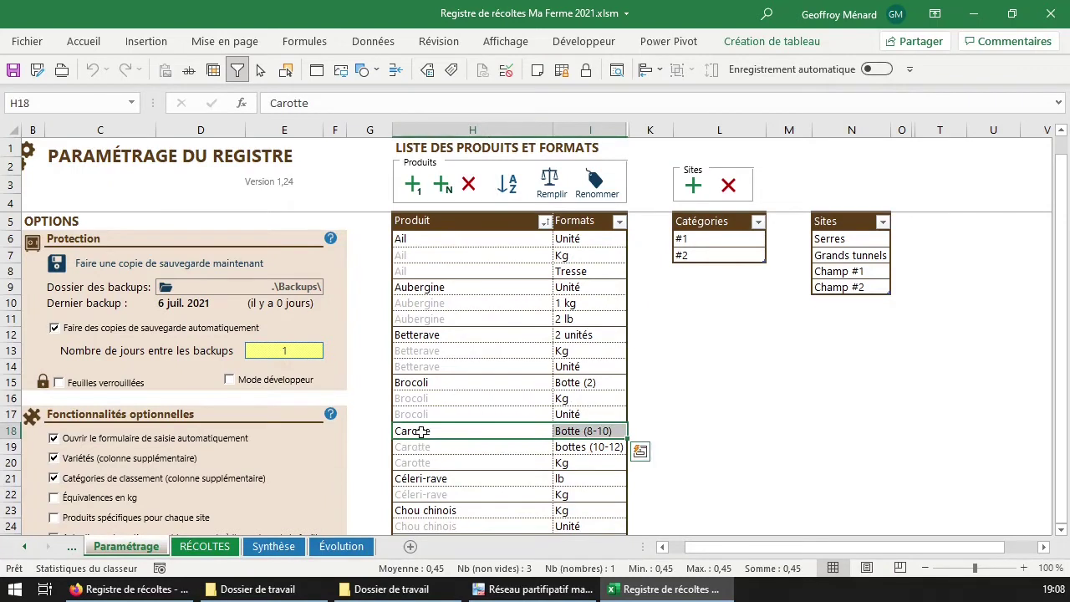
scroll(214, 468, "down", 1)
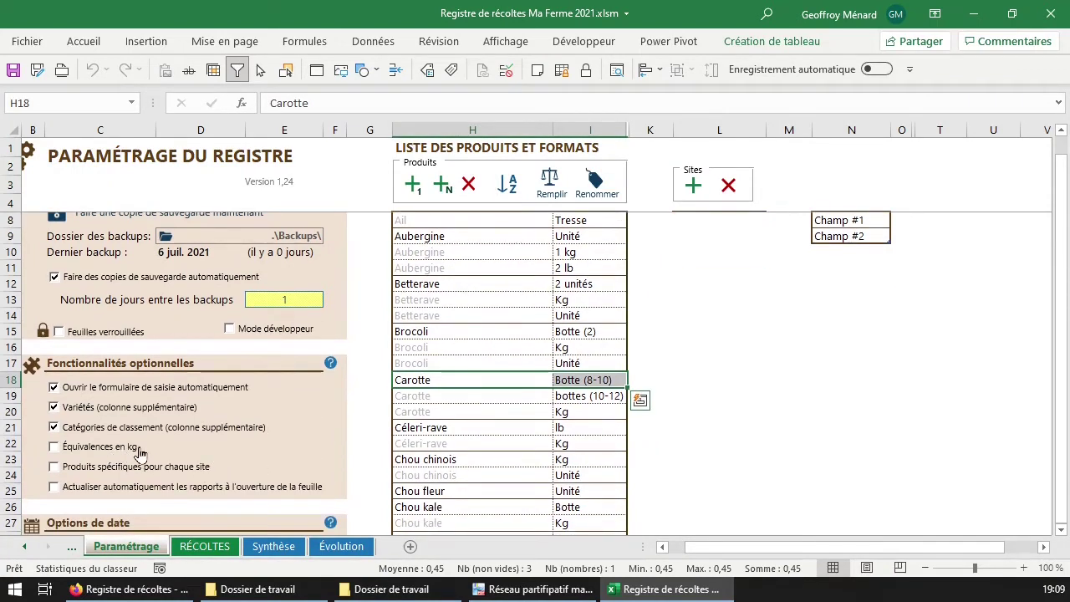
left_click(114, 450)
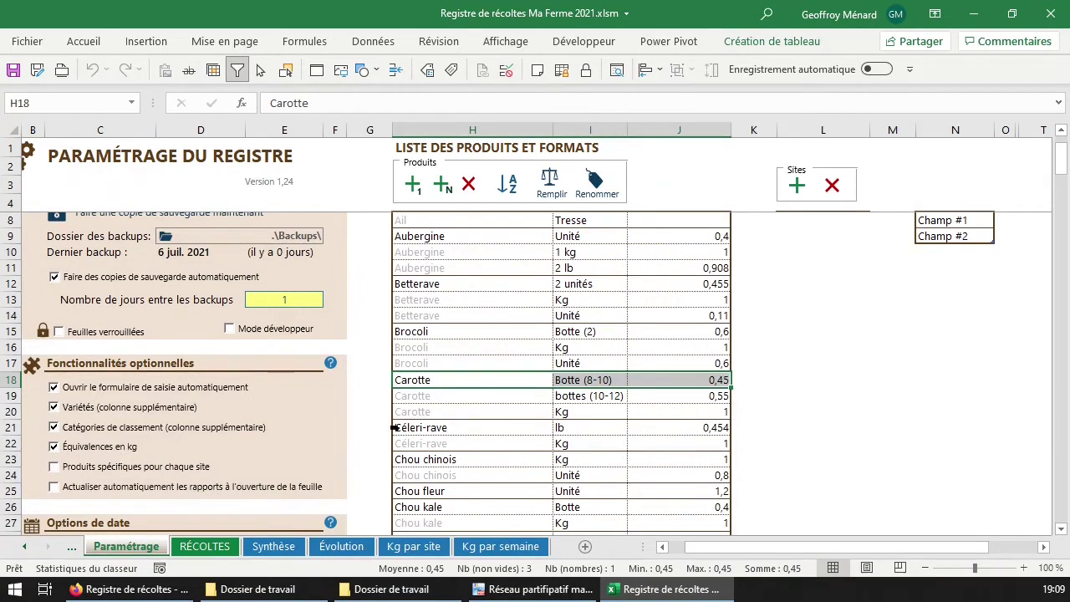
Review the products, formats and average weights in the Paramétrage list, including the Carotte formats
scroll(619, 368, "up", 1)
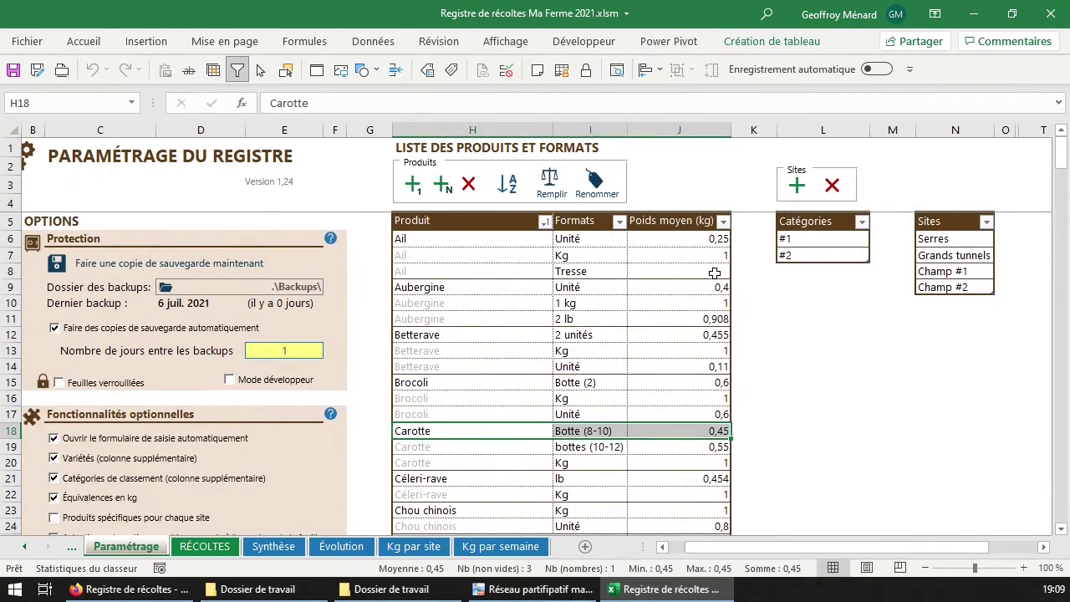
scroll(714, 273, "down", 1)
scroll(670, 317, "up", 1)
left_click(588, 431)
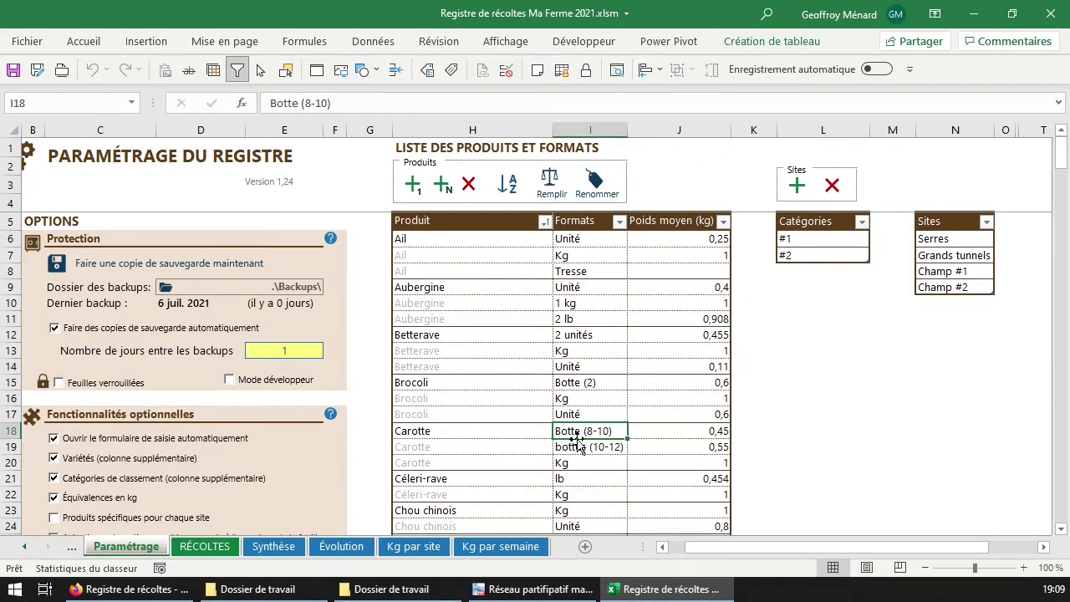
left_click(569, 466)
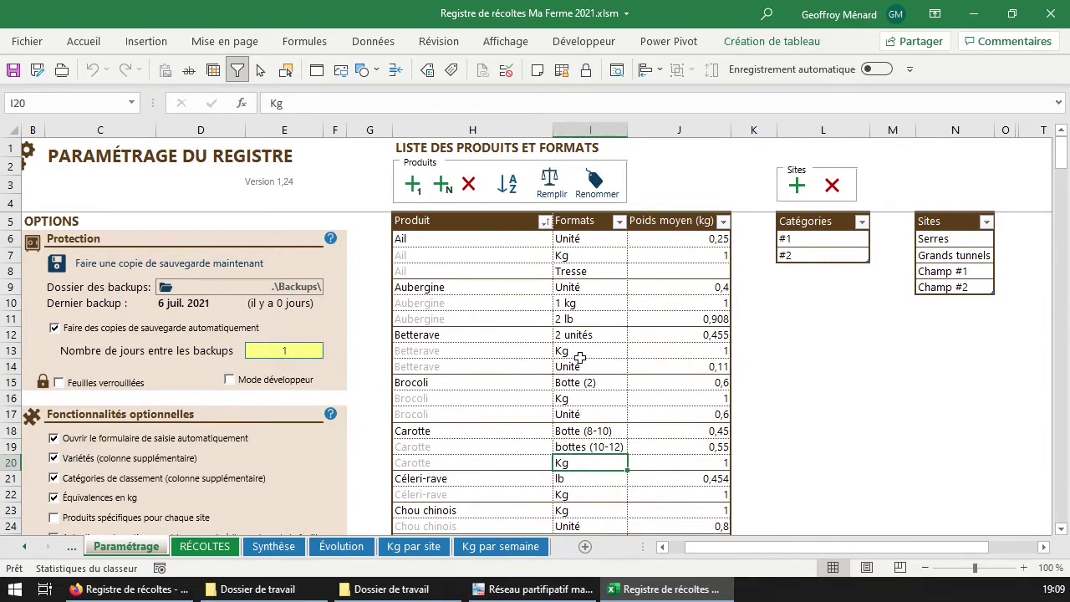
scroll(580, 358, "down", 6)
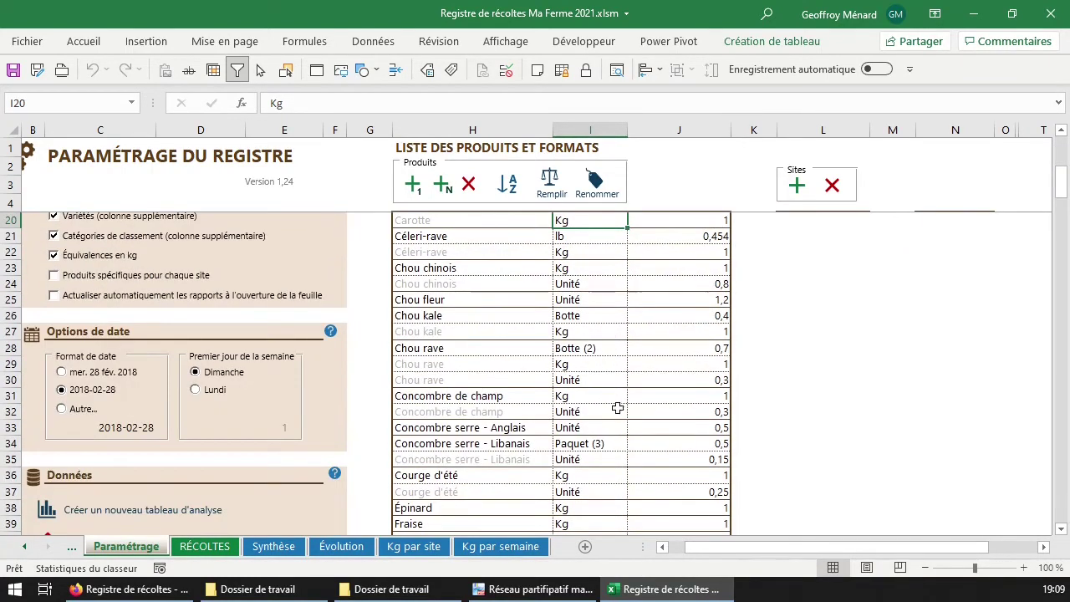
scroll(585, 463, "down", 2)
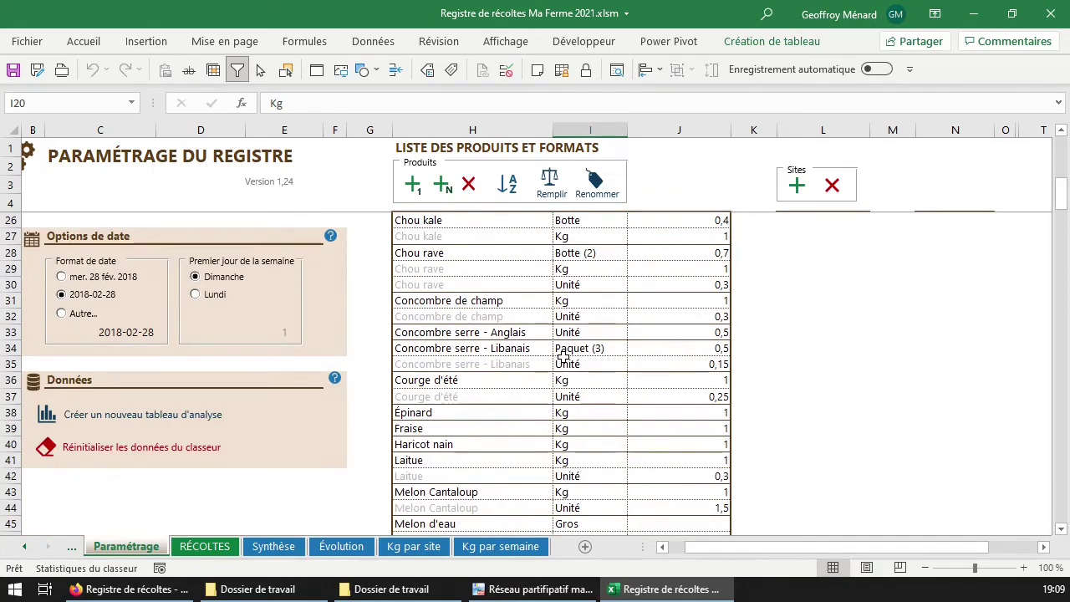
scroll(564, 357, "up", 7)
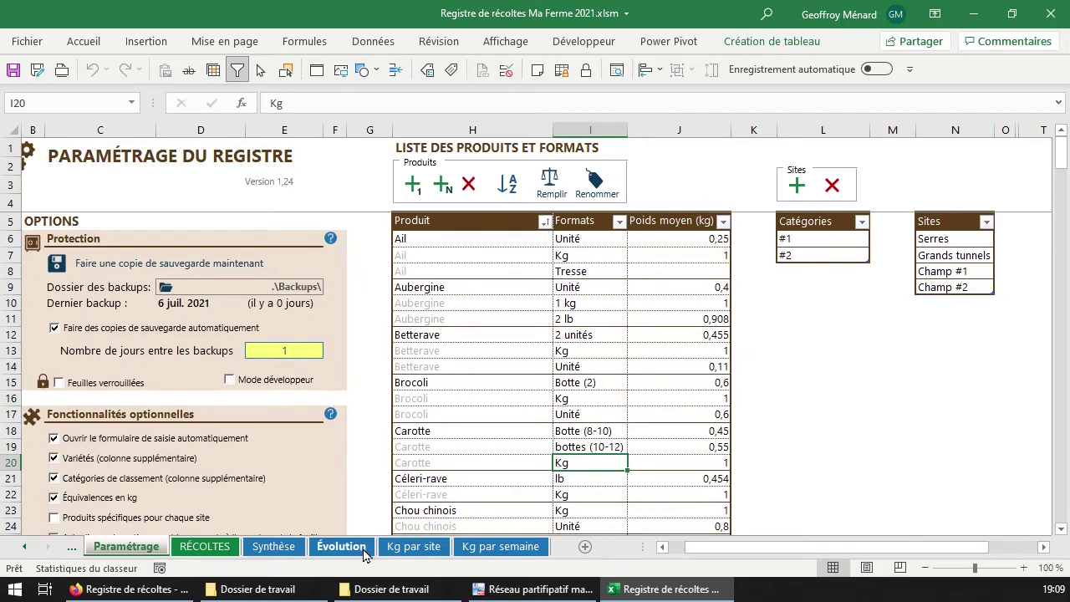
On the Synthèse sheet, examine Carotte's harvest formats and their quantities for Champ #1
left_click(276, 547)
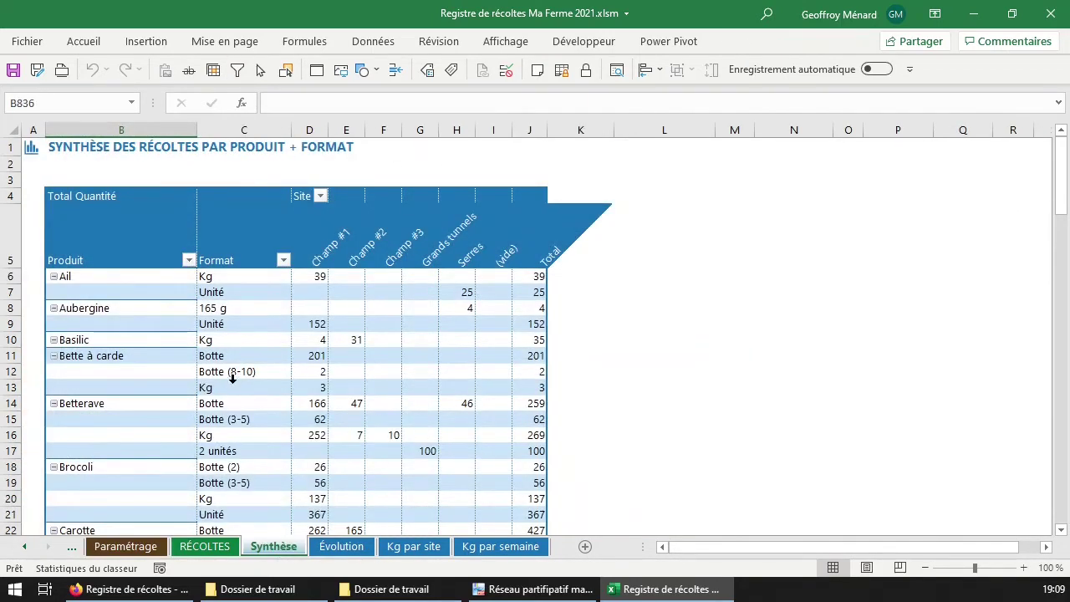
scroll(131, 373, "down", 2)
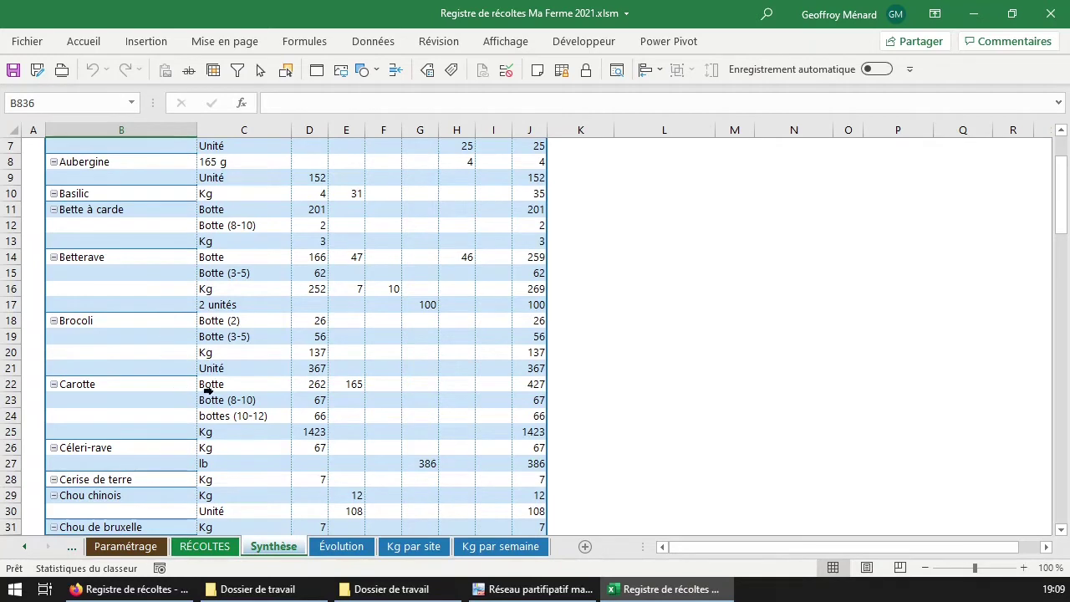
left_click_drag(244, 388, 241, 429)
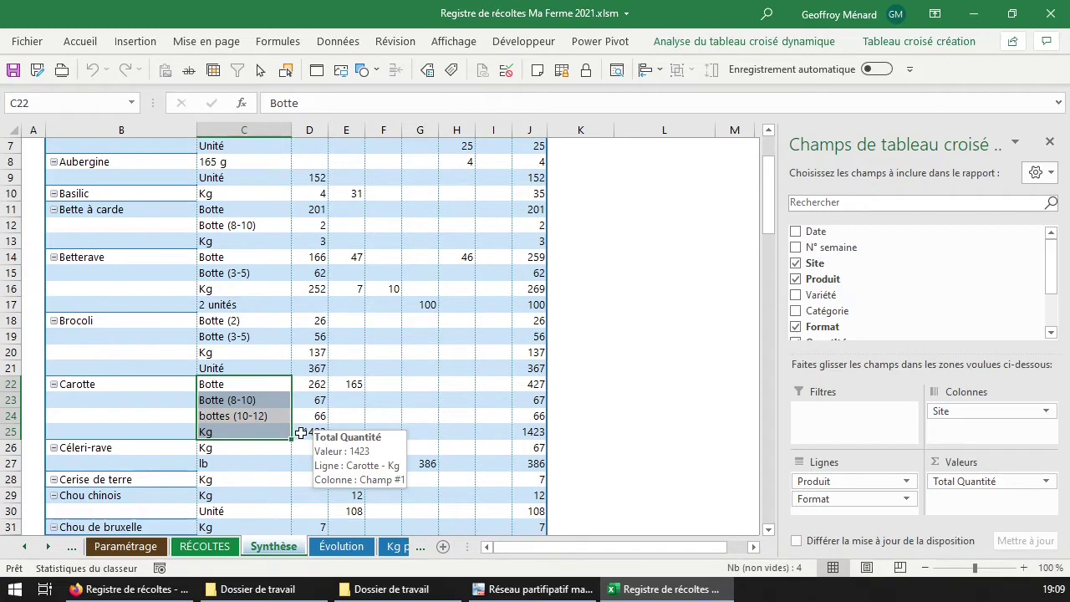
left_click(309, 402)
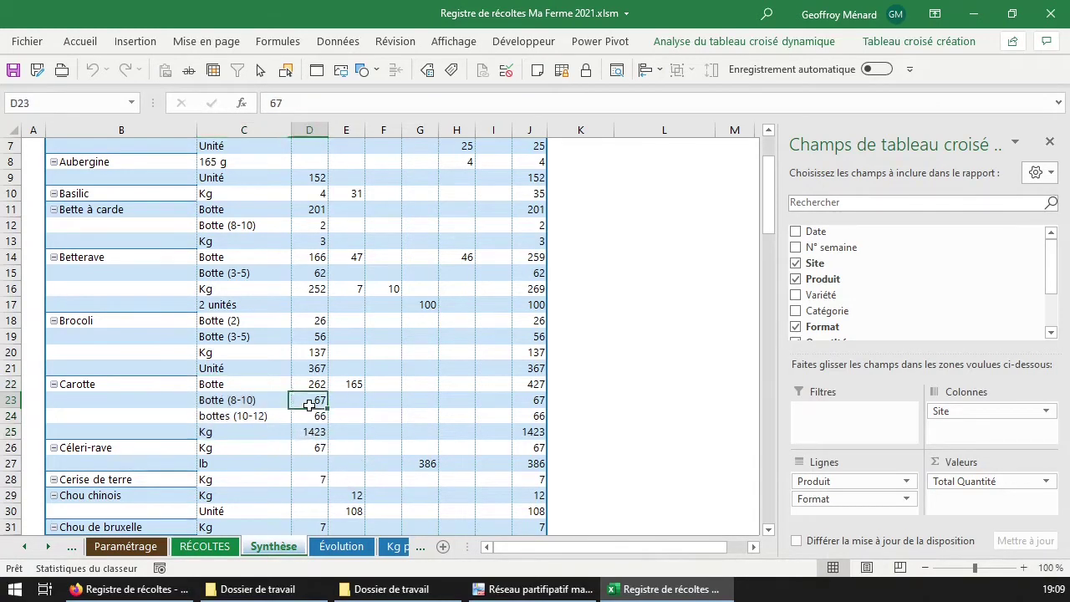
left_click(310, 432)
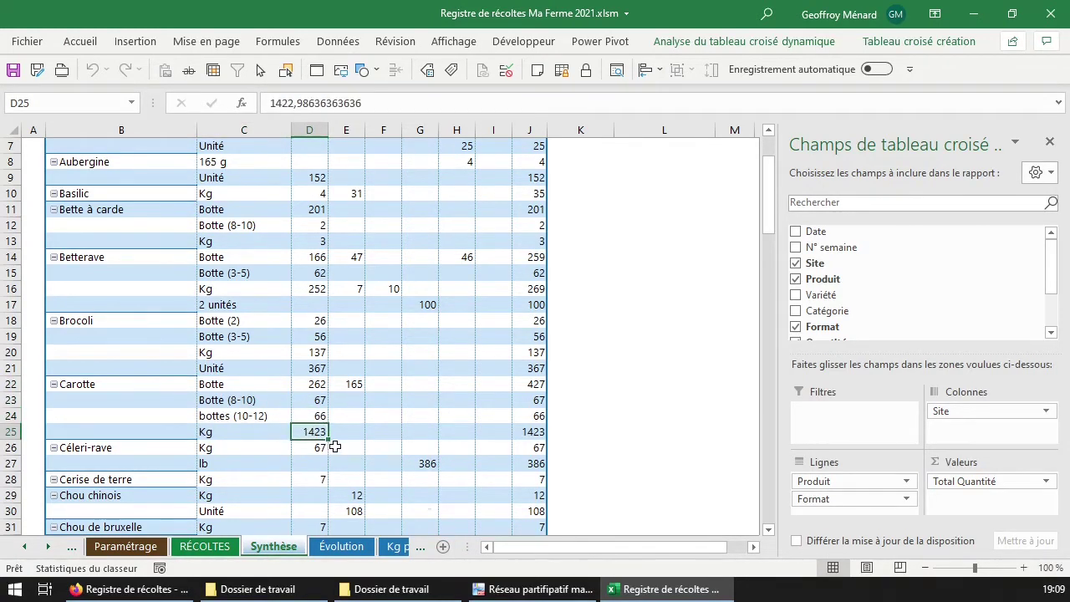
left_click(311, 385)
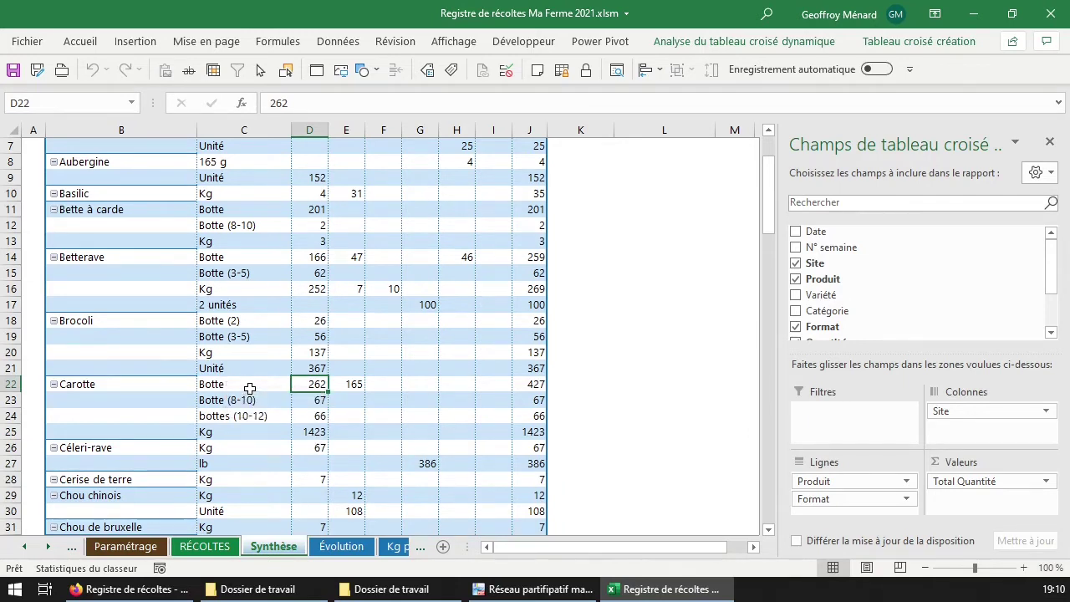
left_click(250, 386)
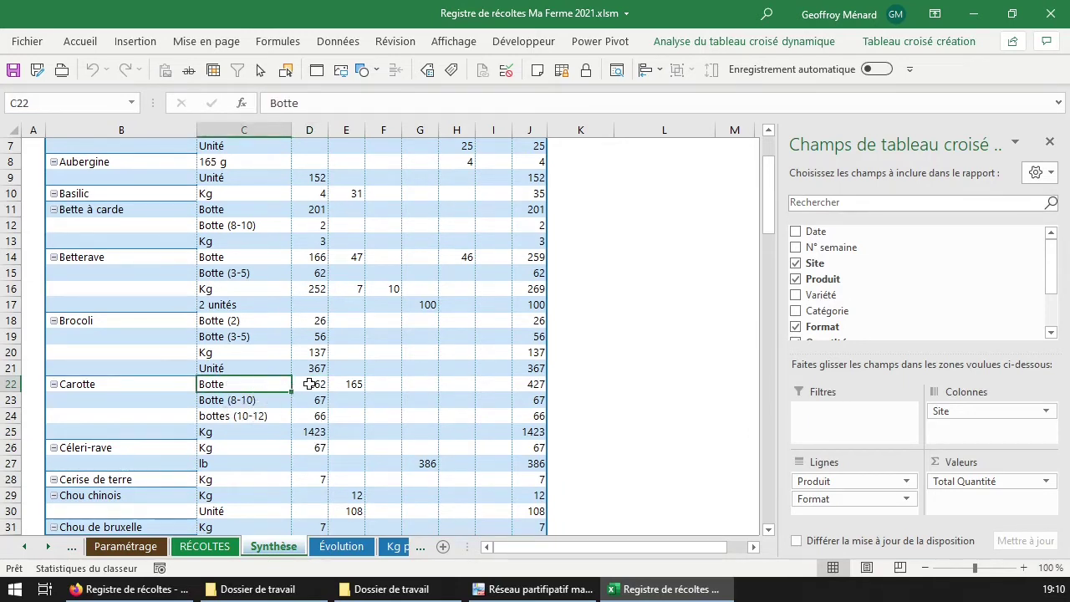
left_click_drag(310, 383, 293, 436)
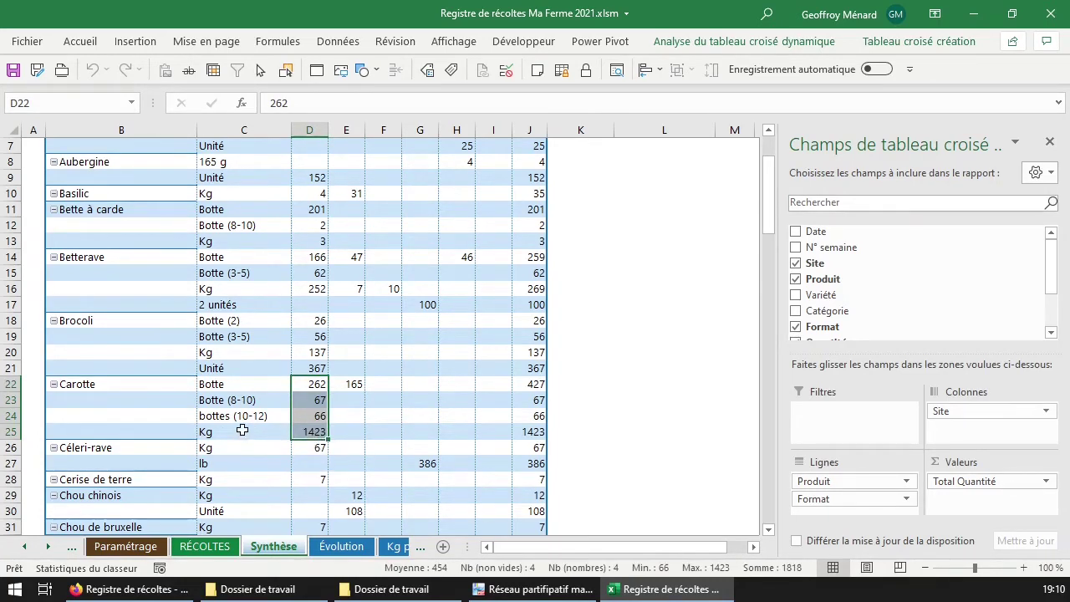
Remove the Site field from the Kg par site pivot table's columns and inspect the kg totals per product
left_click(403, 549)
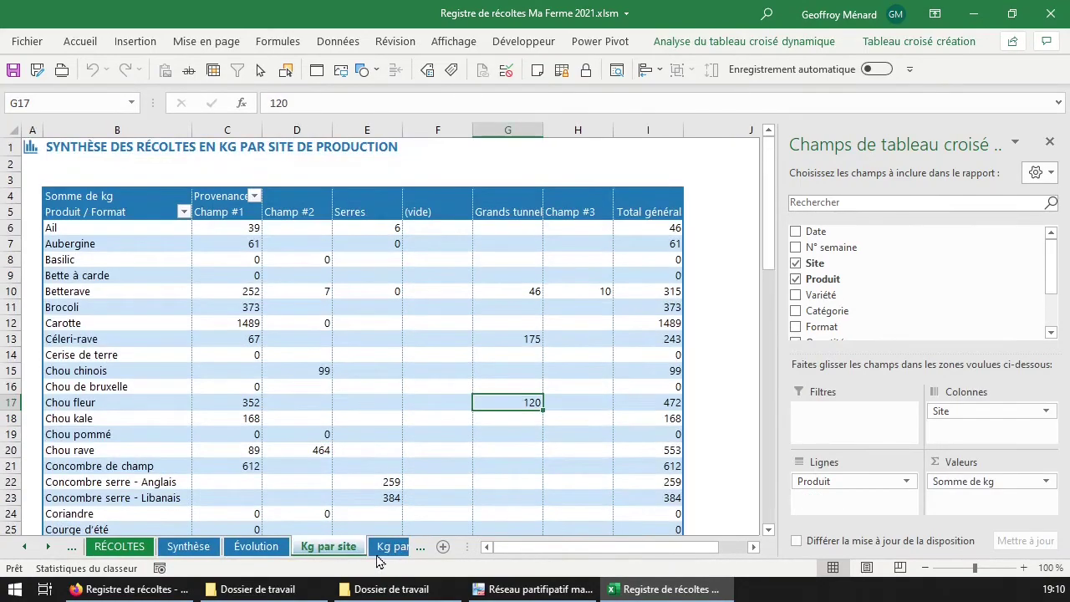
left_click(380, 551)
left_click(256, 548)
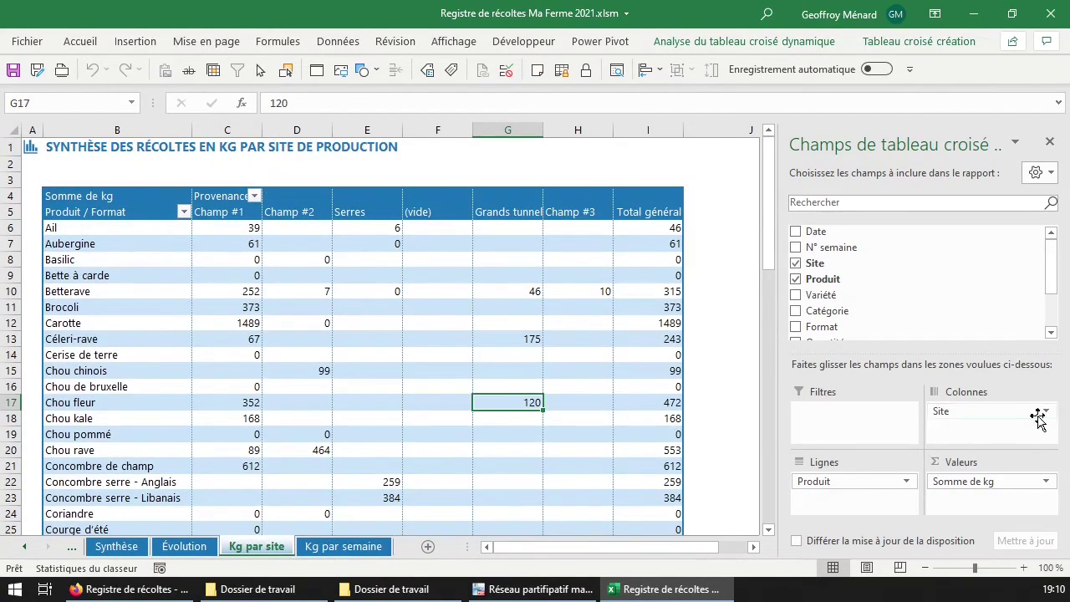
left_click_drag(1036, 415, 919, 327)
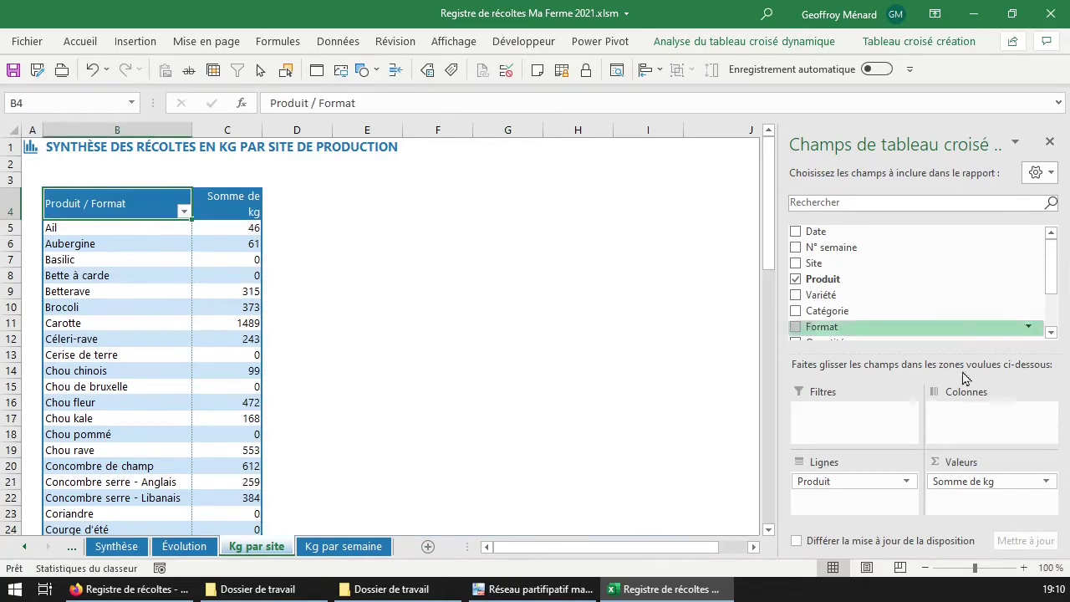
left_click(155, 264)
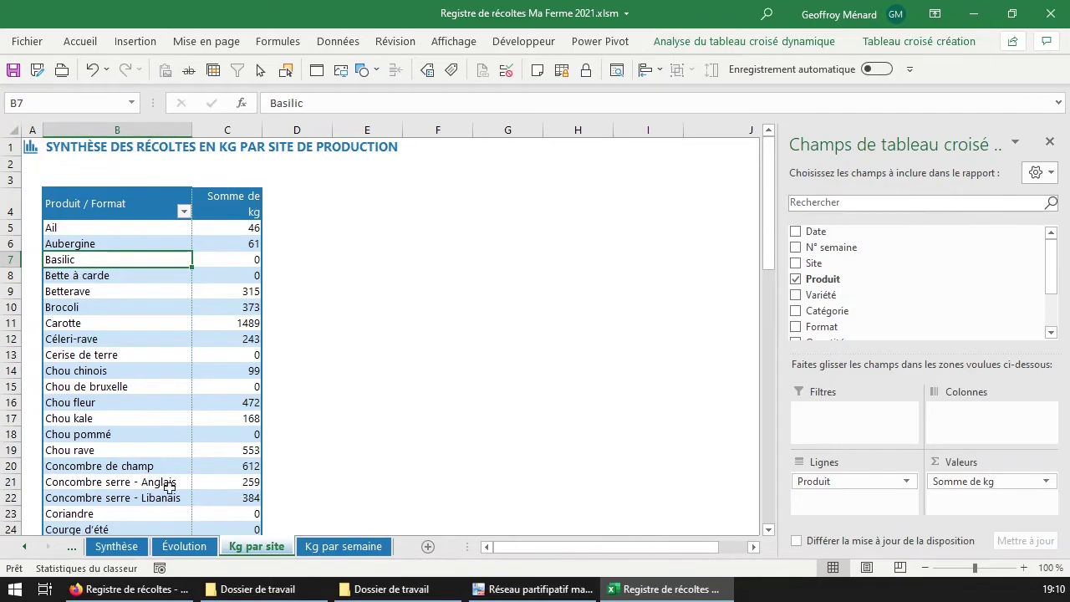
left_click(234, 451)
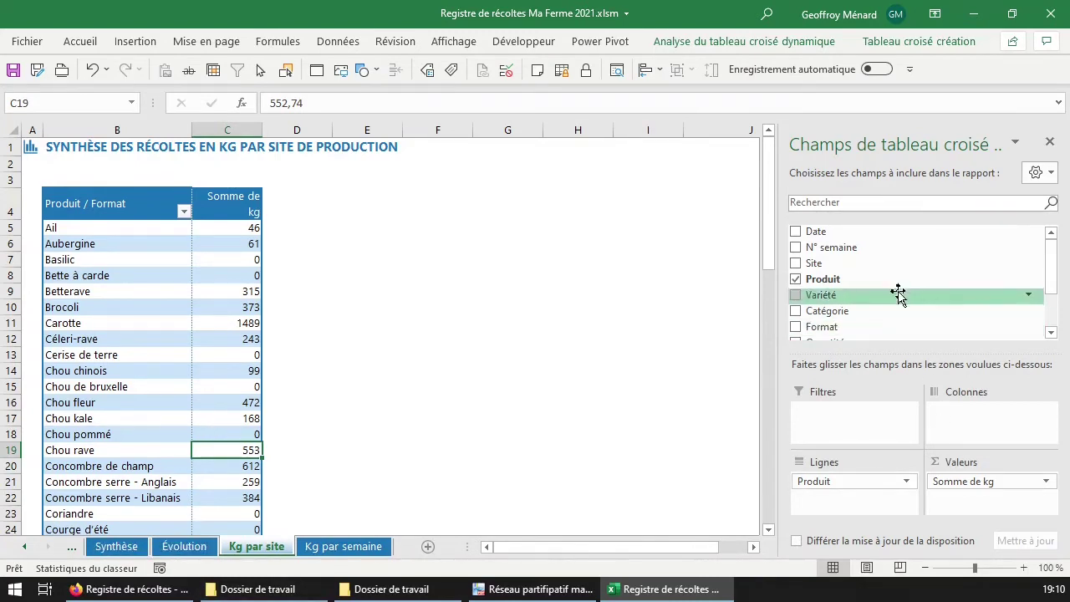
Look through the available pivot fields and put Site back into the columns of the Kg par site table
left_click(1052, 332)
left_click(1053, 332)
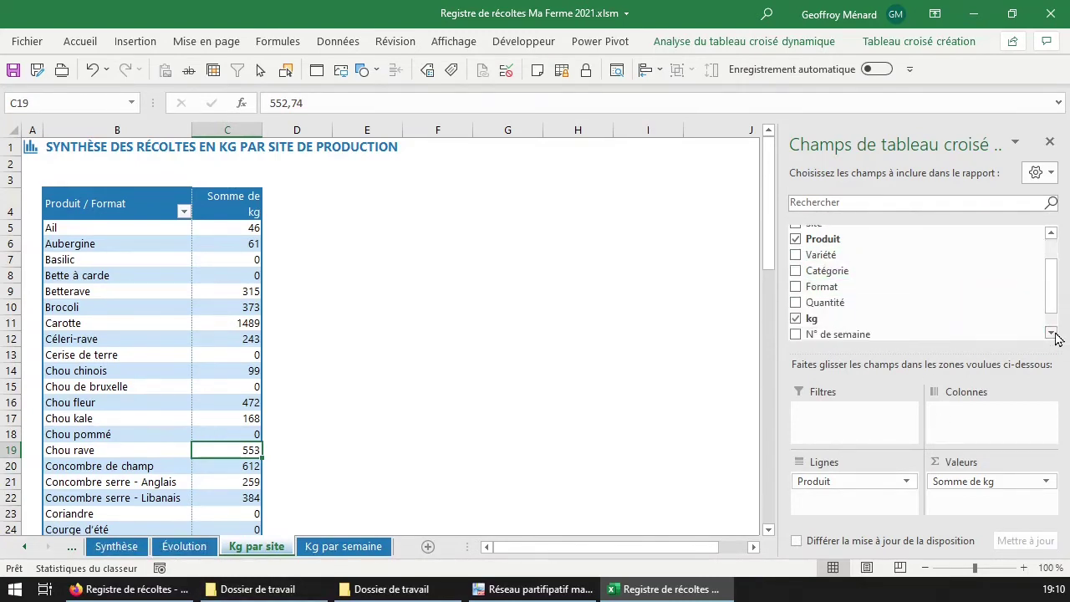
left_click(1053, 332)
left_click_drag(1051, 326, 1051, 290)
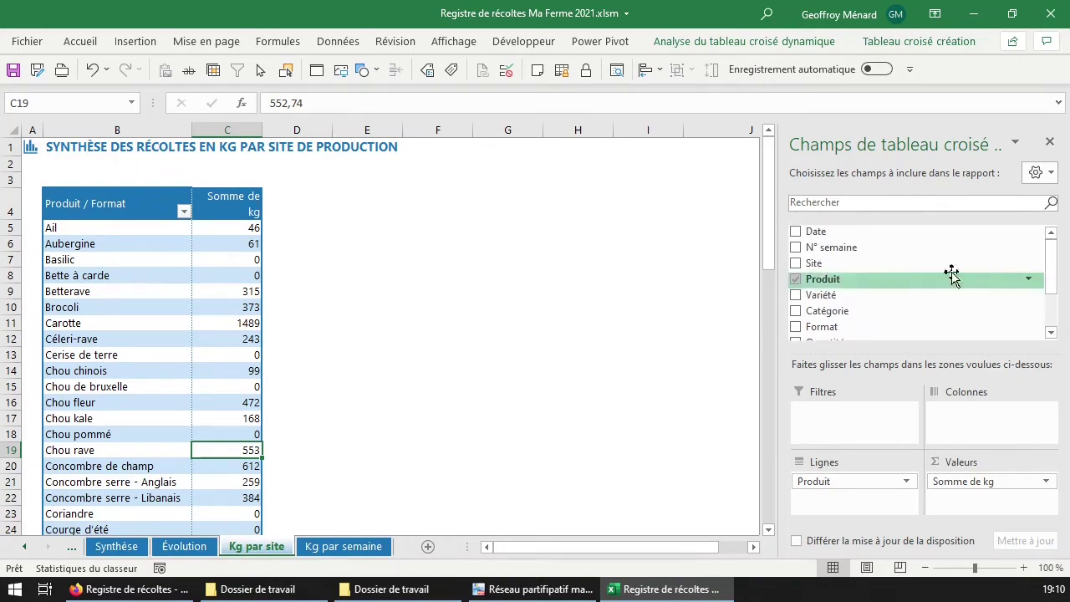
left_click_drag(891, 265, 1003, 430)
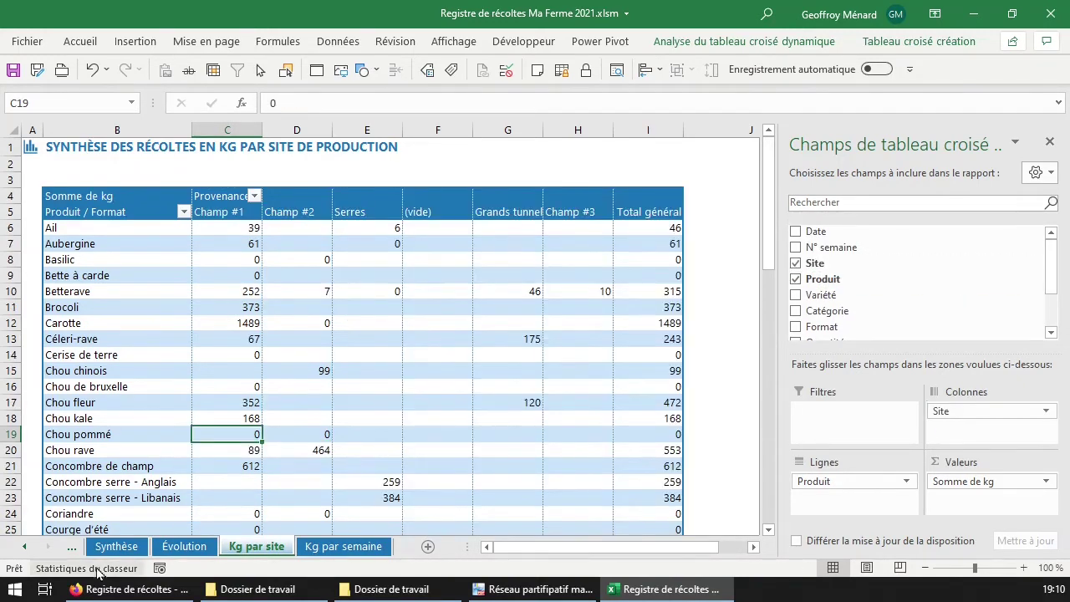
Return to the Paramétrage sheet and check the average weights for Ail Tresse and Carotte Kg
left_click(25, 547)
left_click(25, 547)
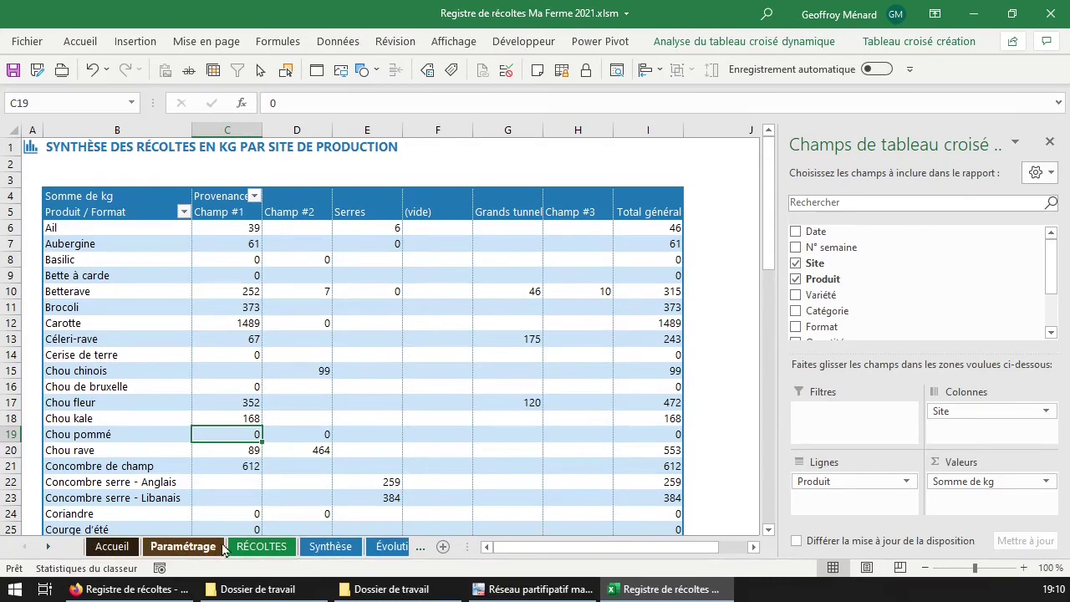
left_click(163, 550)
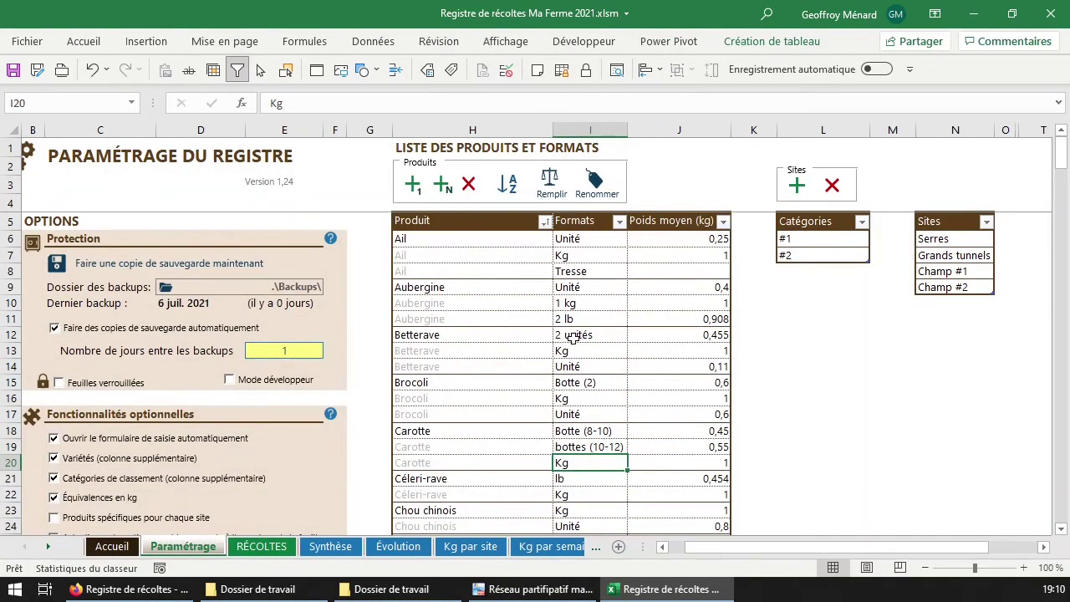
left_click(686, 264)
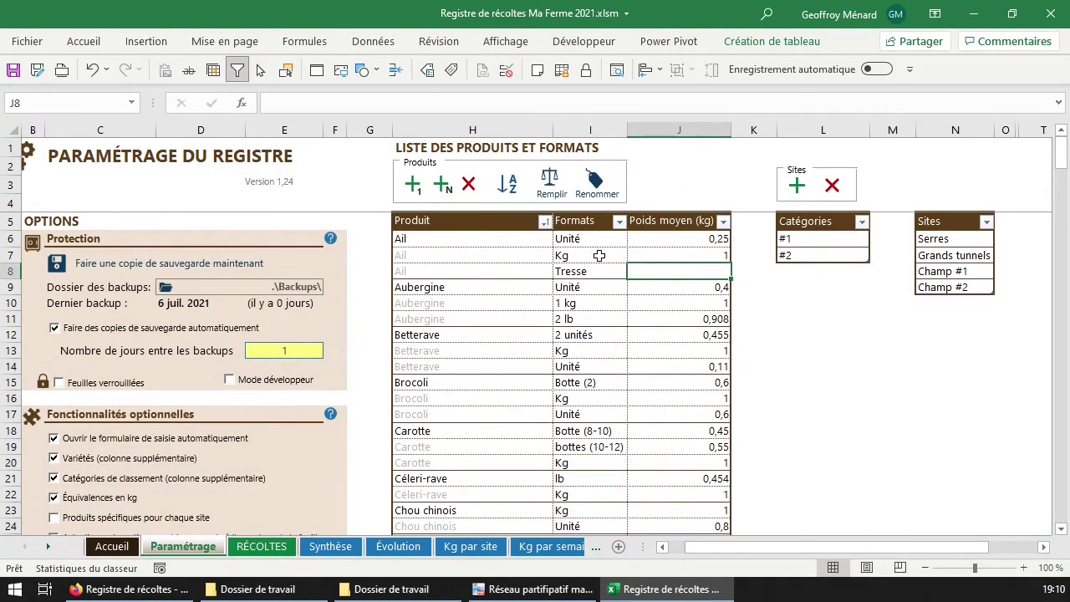
left_click(607, 468)
left_click(684, 462)
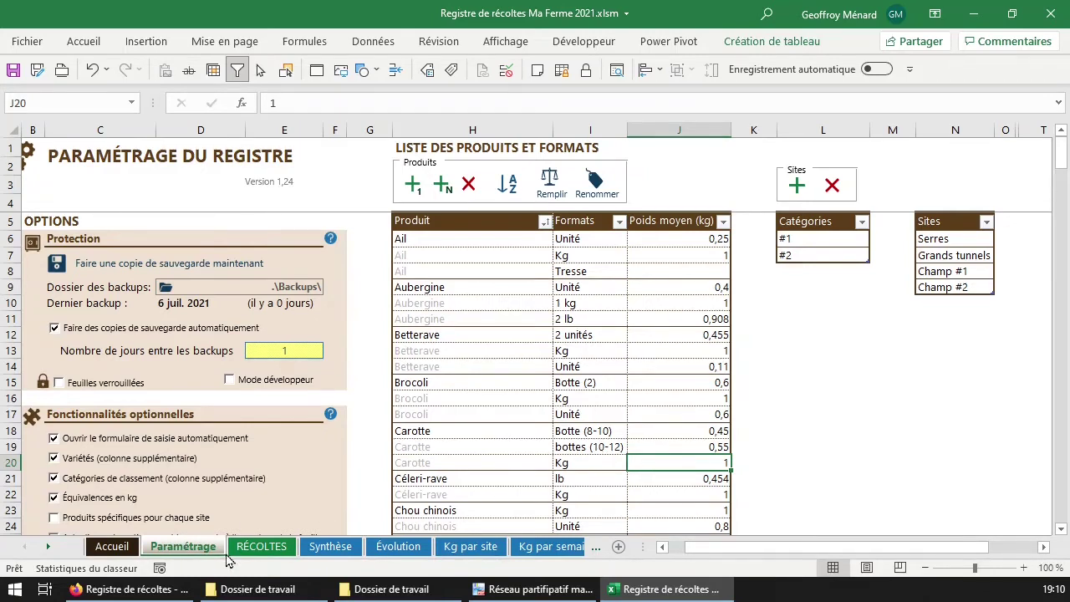
On the RÉCOLTES sheet, dismiss the harvest entry form and inspect the first record's quantity and kg formula
left_click(259, 547)
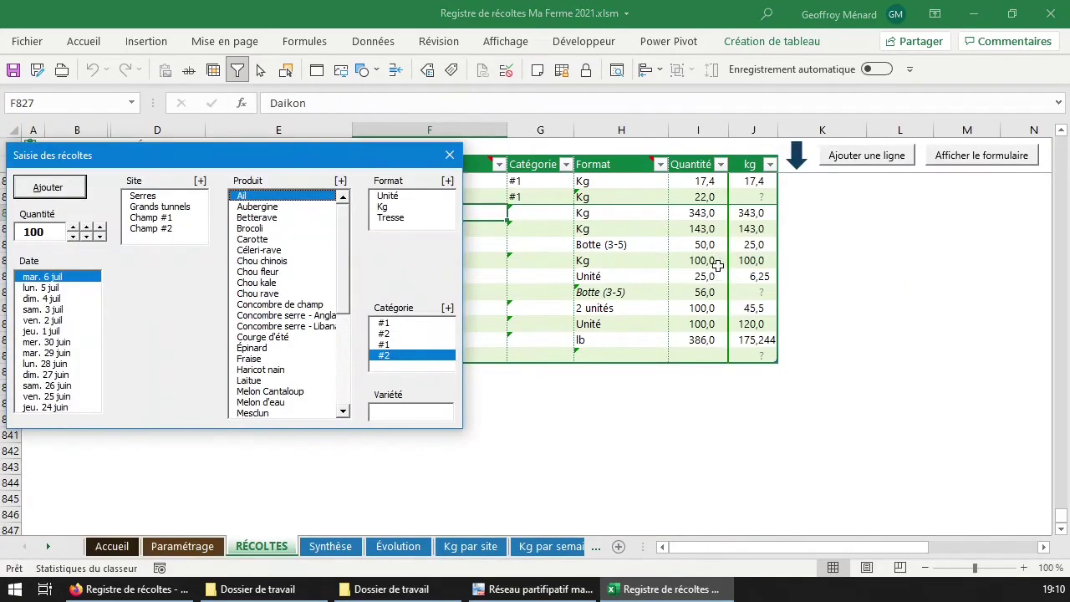
left_click(449, 154)
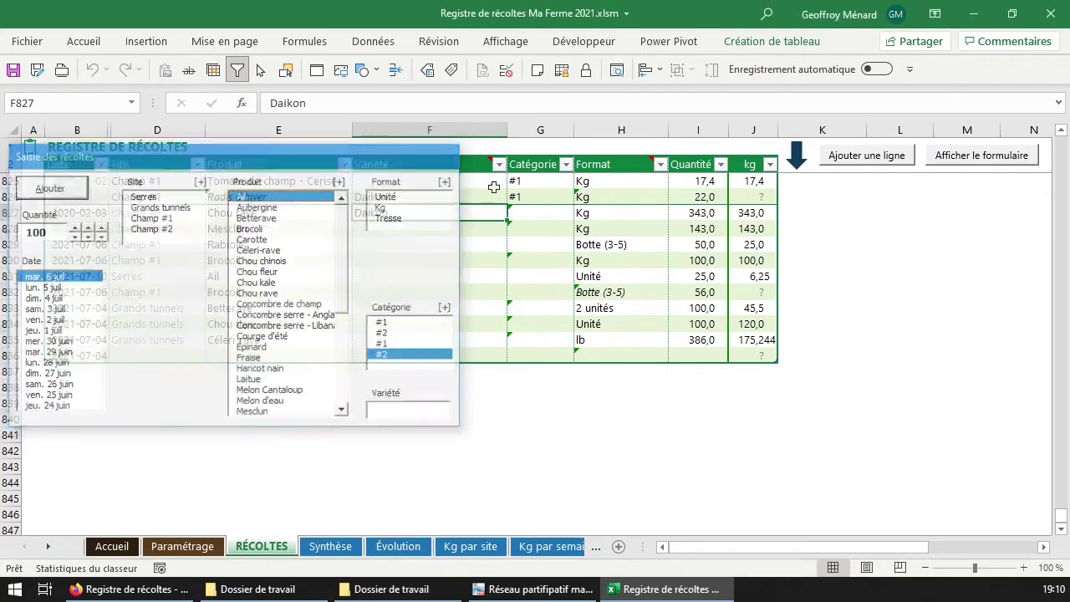
left_click(752, 197)
left_click(756, 167)
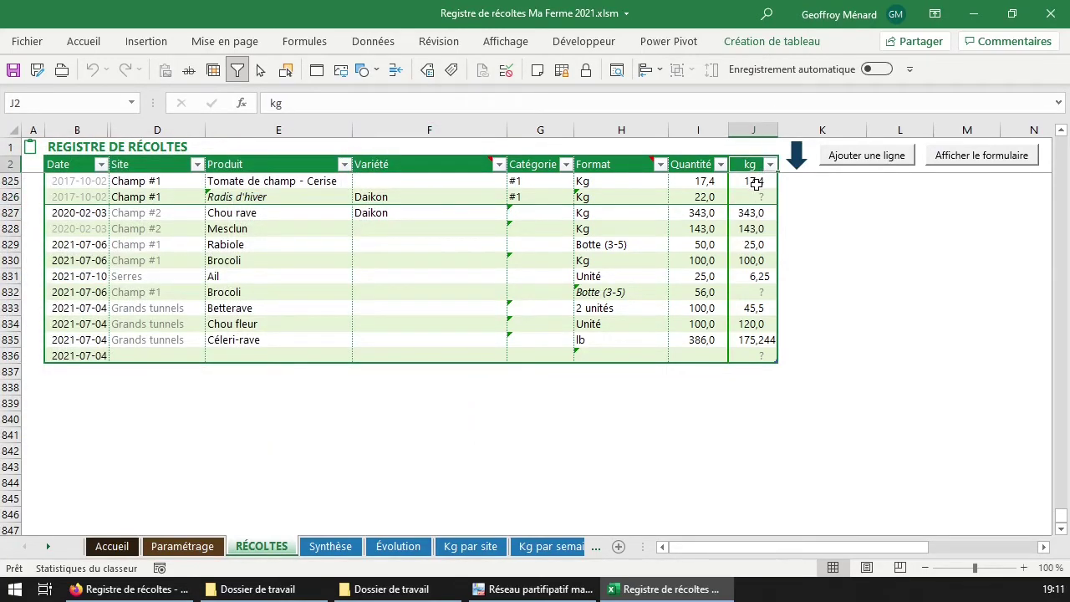
key("Down")
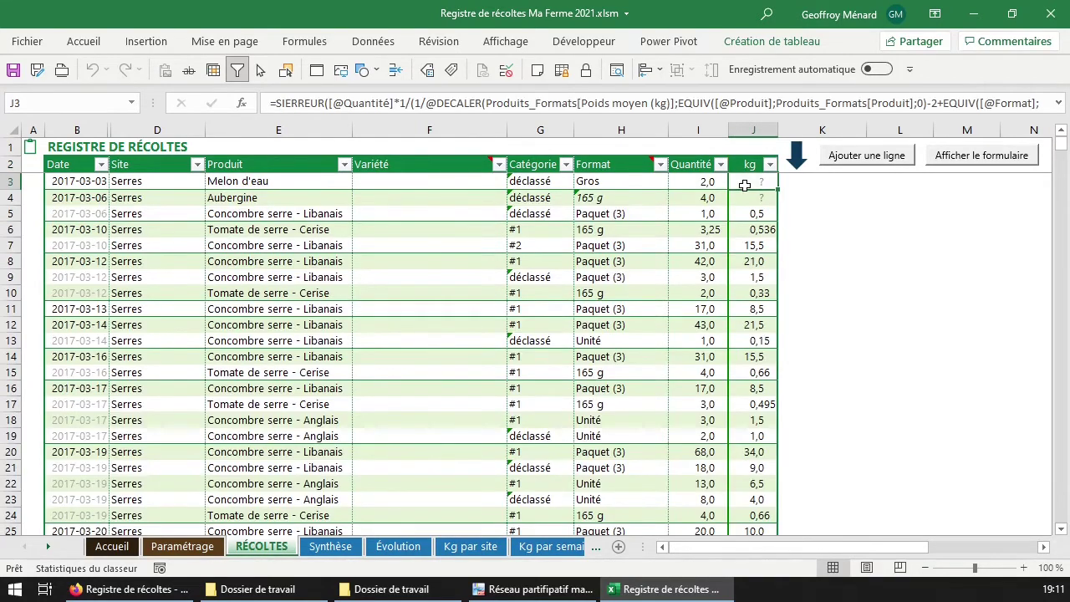
left_click(717, 182)
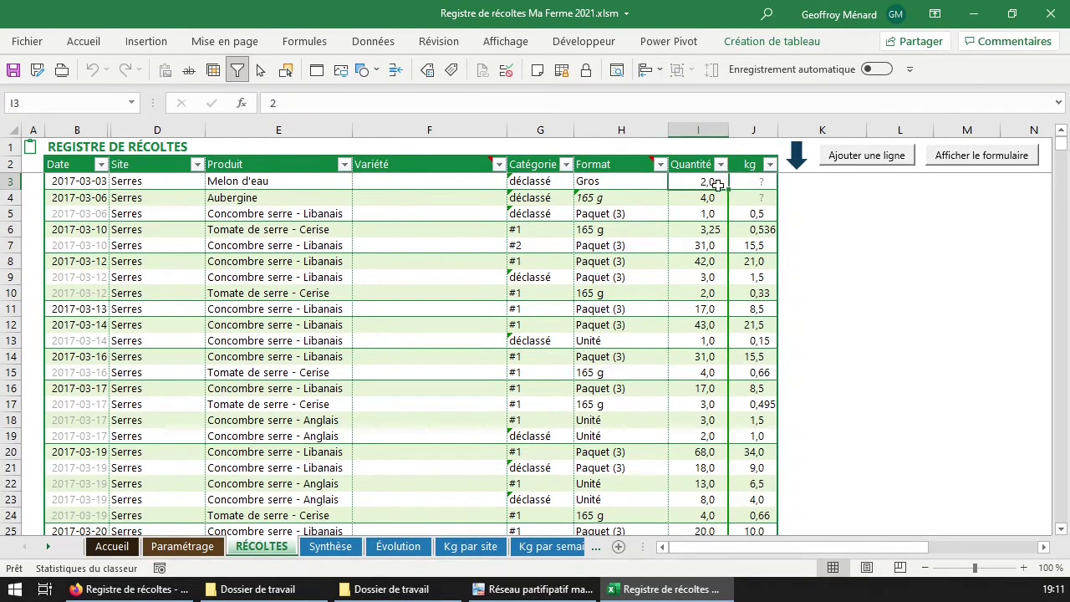
left_click(750, 180)
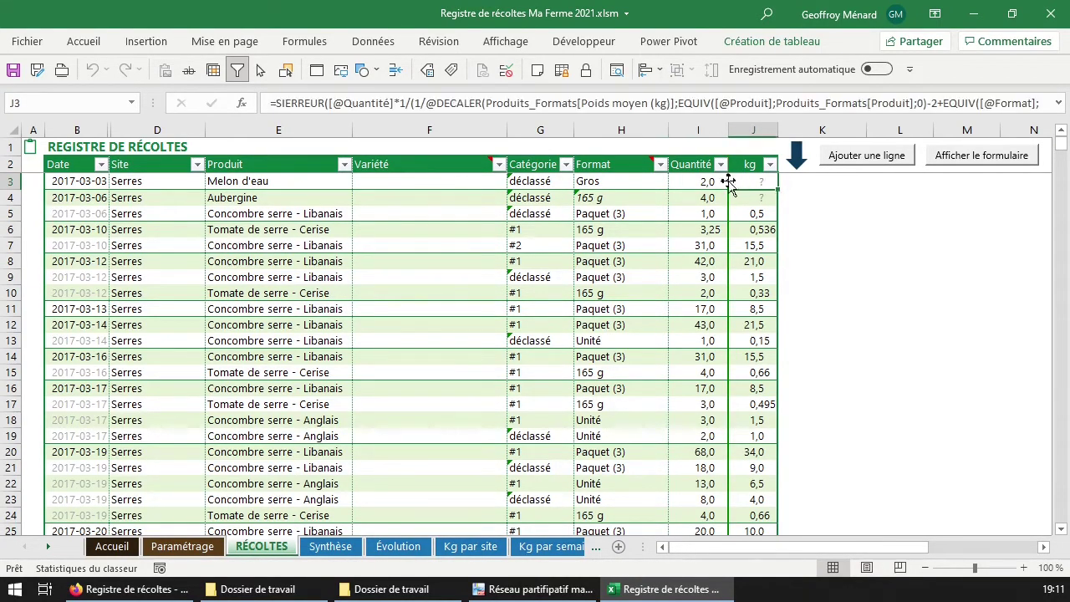
Compare the Paramétrage average weights with the first RÉCOLTES records, closing the entry form and checking the Aubergine record's format
left_click(182, 545)
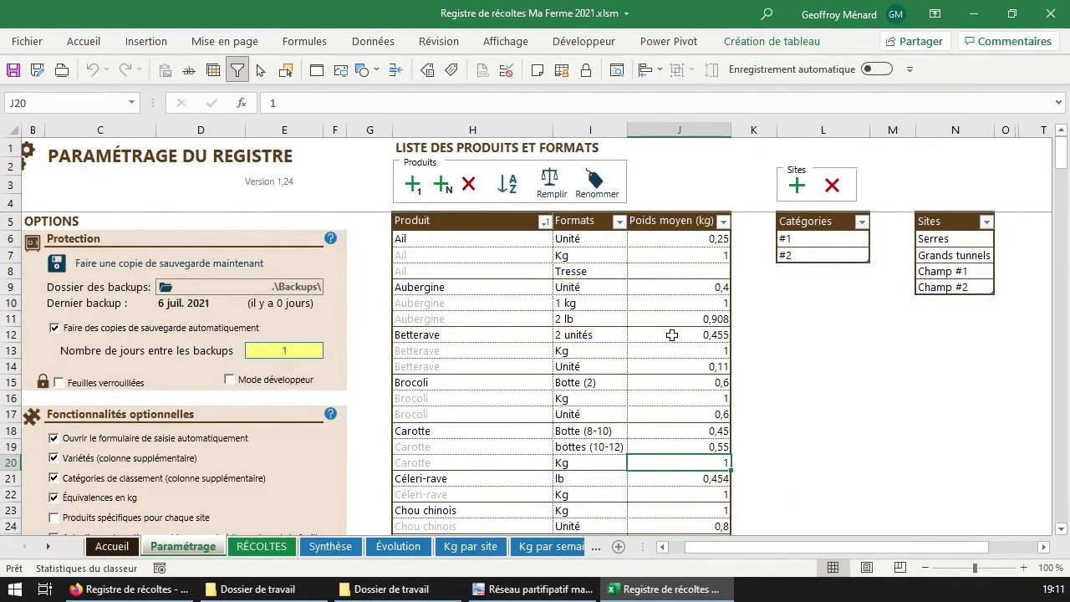
left_click(261, 546)
left_click(707, 180)
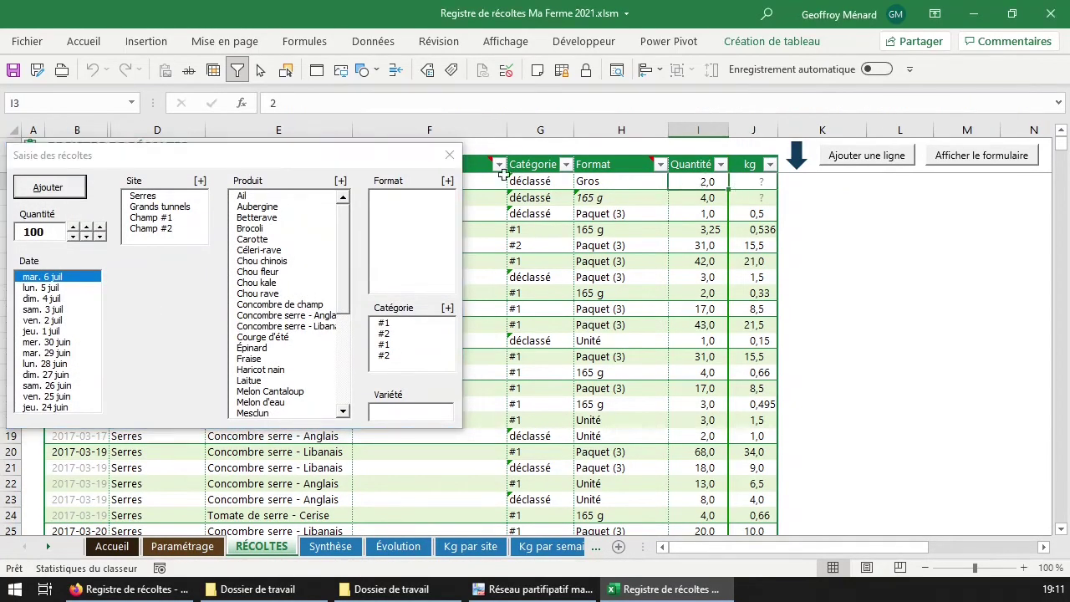
left_click(449, 155)
left_click(612, 197)
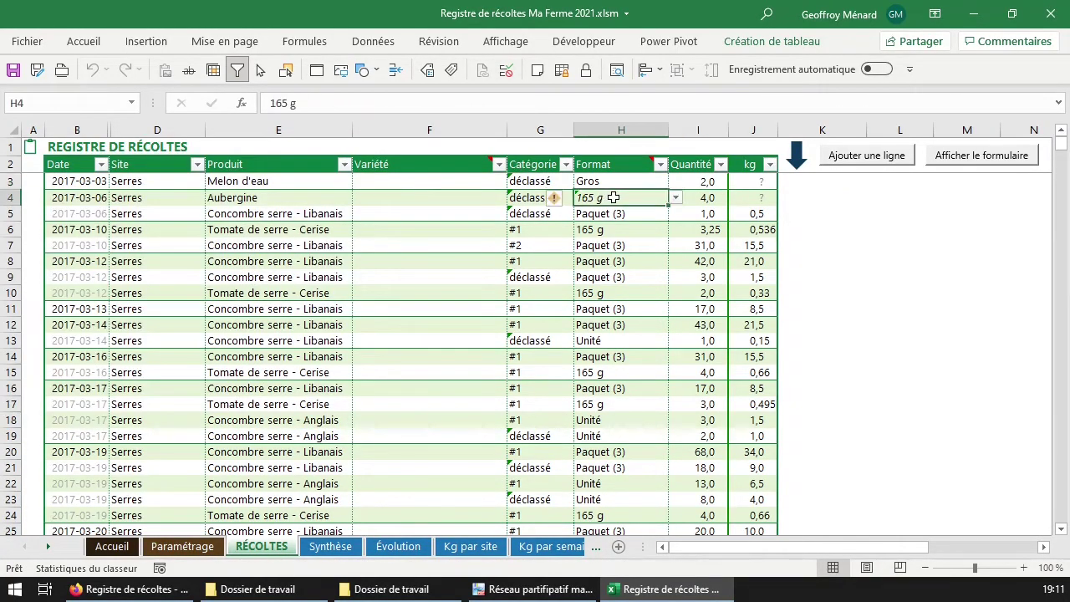
Inspect the kg formula, format and quantity of the first Tomate de serre - Cerise record, and glance through the records below
left_click(763, 236)
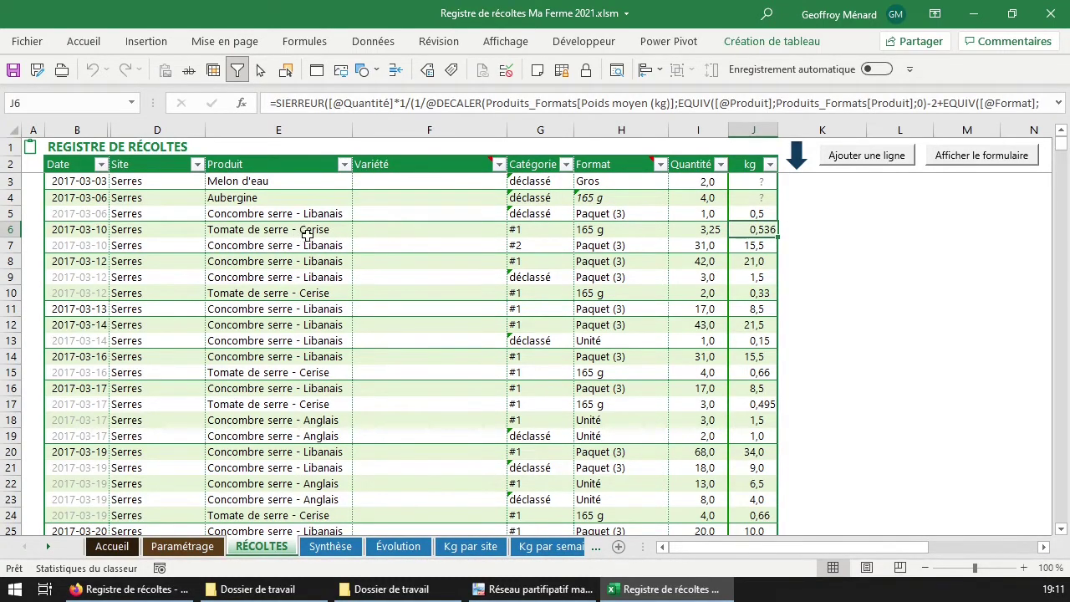
left_click(617, 230)
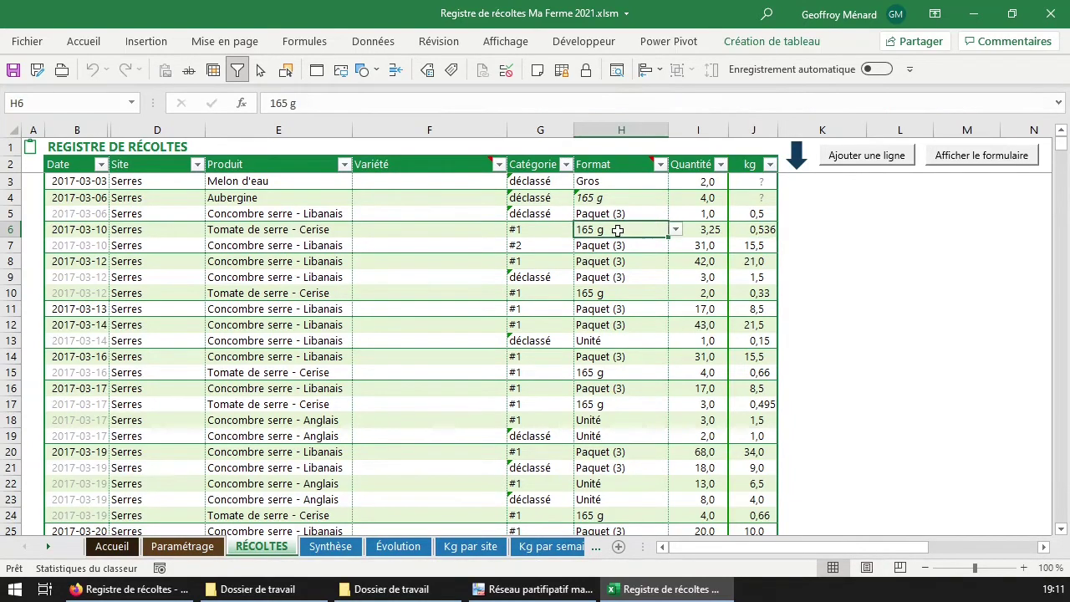
left_click(706, 231)
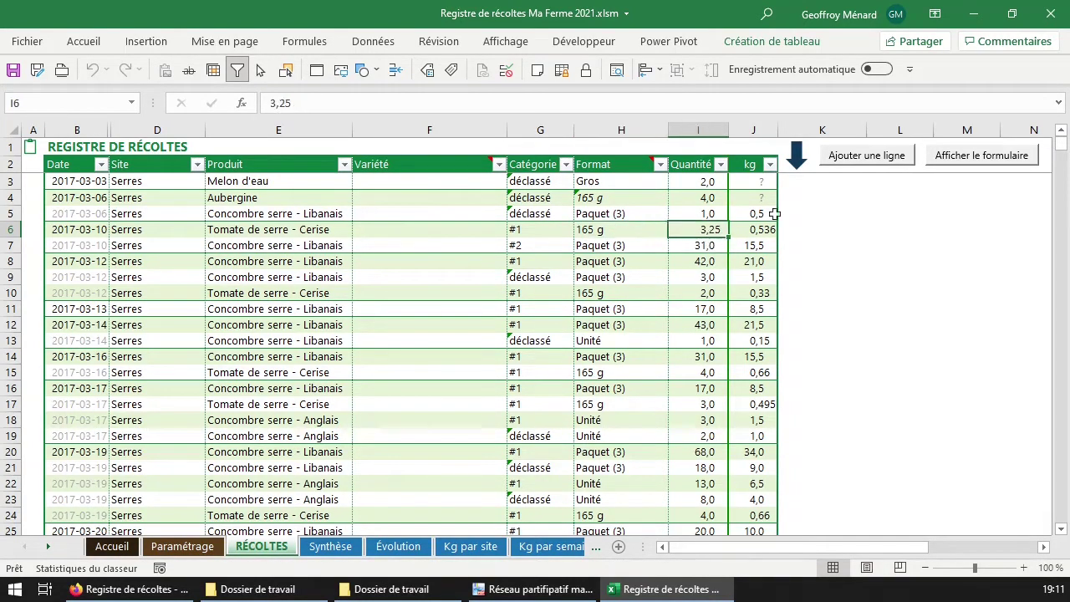
key("Page_Down")
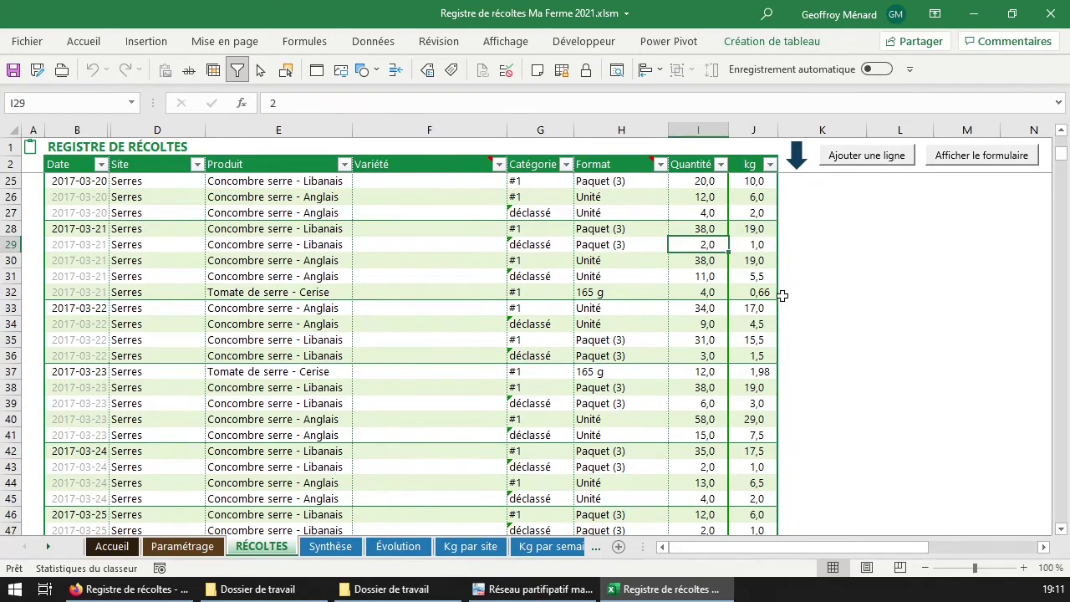
scroll(782, 295, "up", 7)
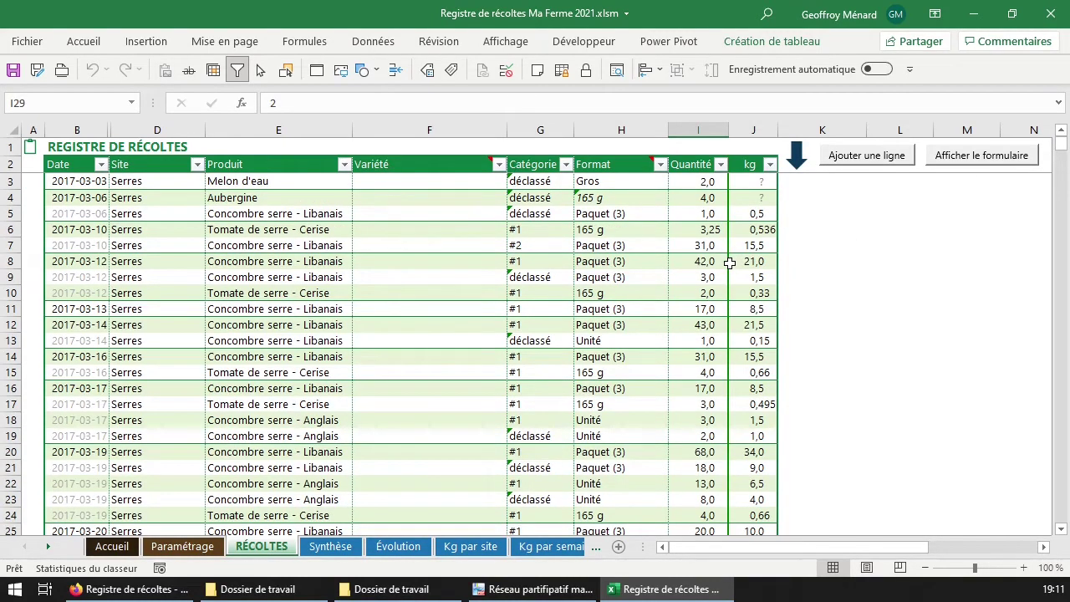
Set the quantity of the 2017-03-10 Tomate de serre - Cerise record to 3 and check its format and kg formula
left_click(707, 224)
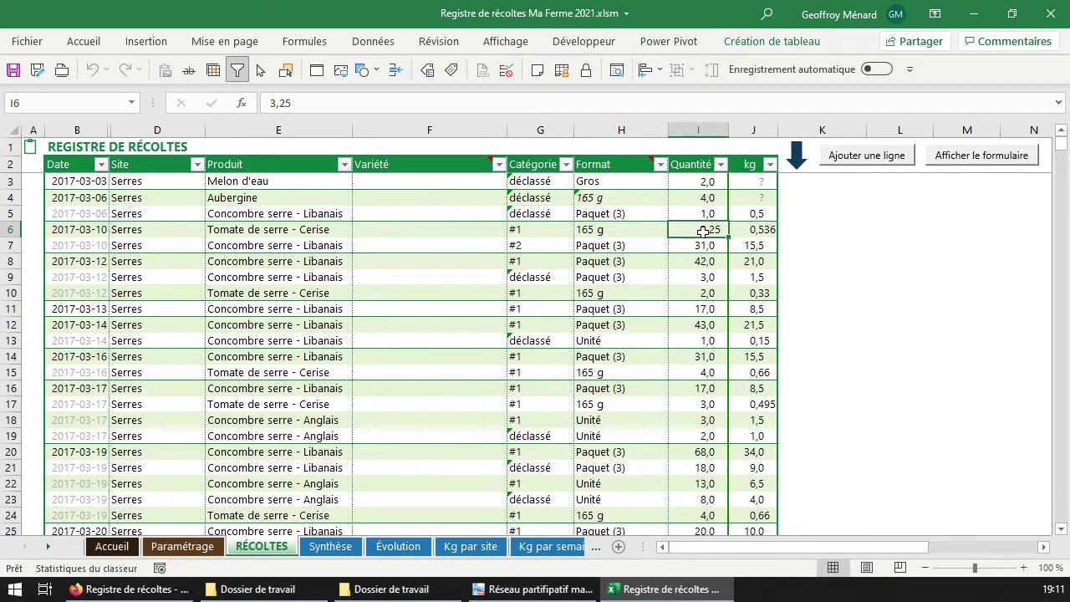
type("3")
key("ctrl+Return")
left_click(608, 232)
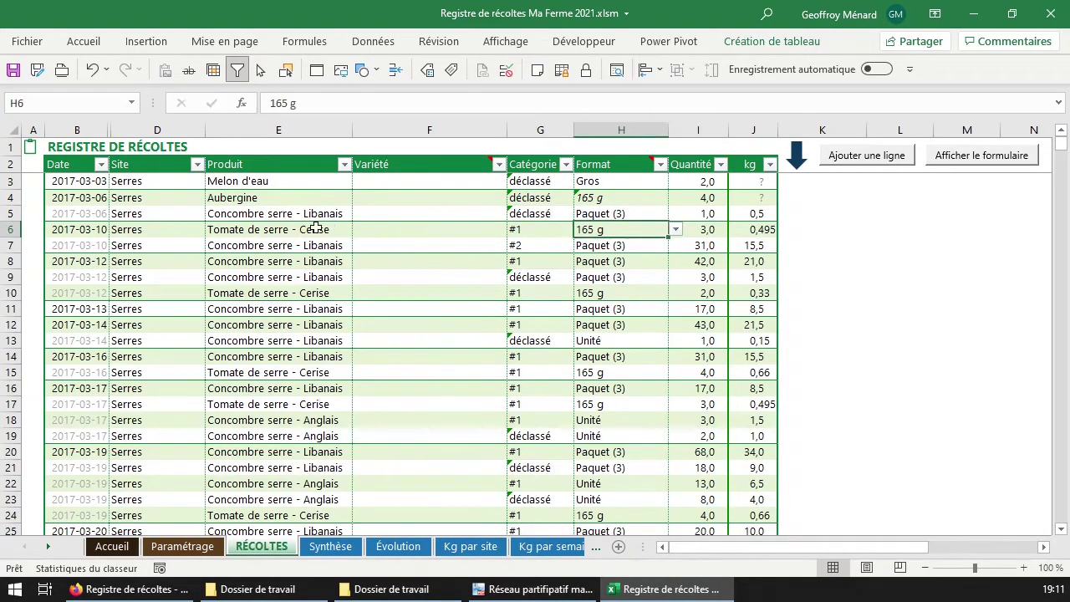
left_click(765, 233)
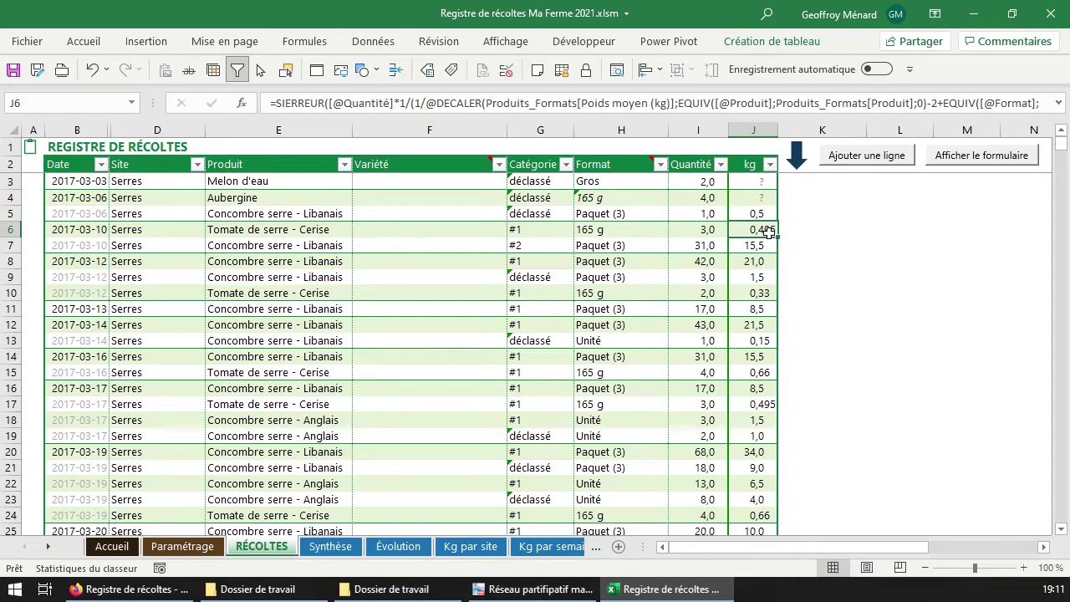
Look through the kg column of the harvest register and inspect the kg formula of the Aubergine record
scroll(765, 233, "down", 7)
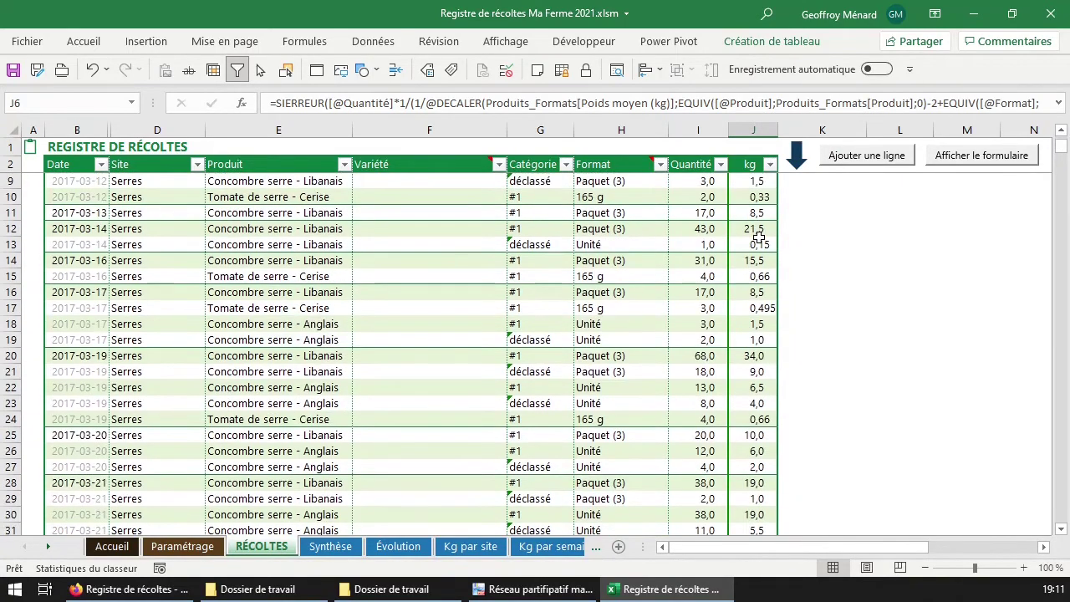
scroll(757, 238, "down", 3)
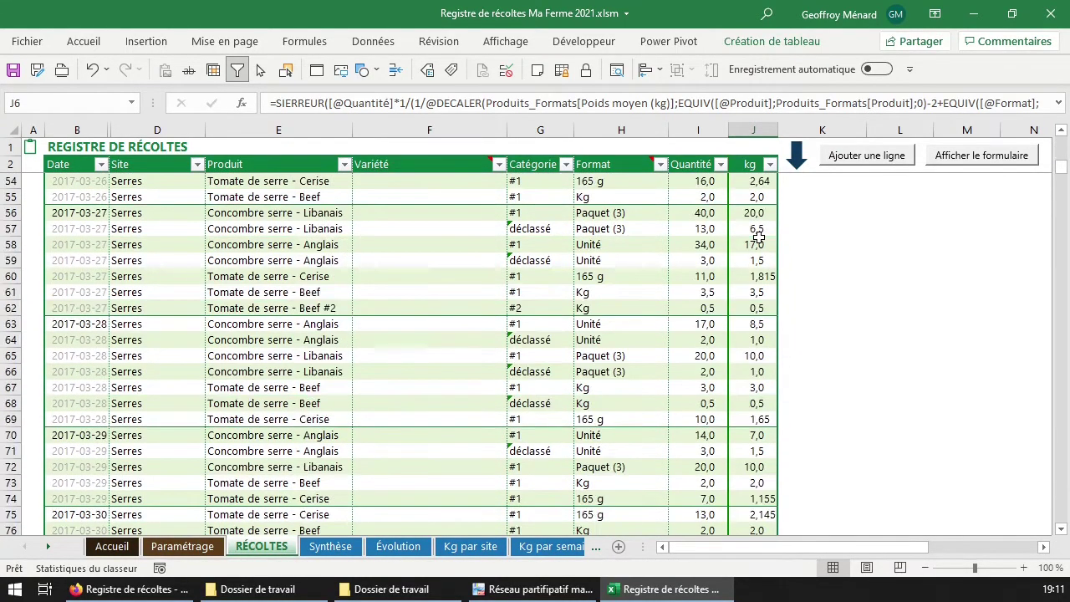
scroll(757, 238, "up", 10)
left_click(759, 201)
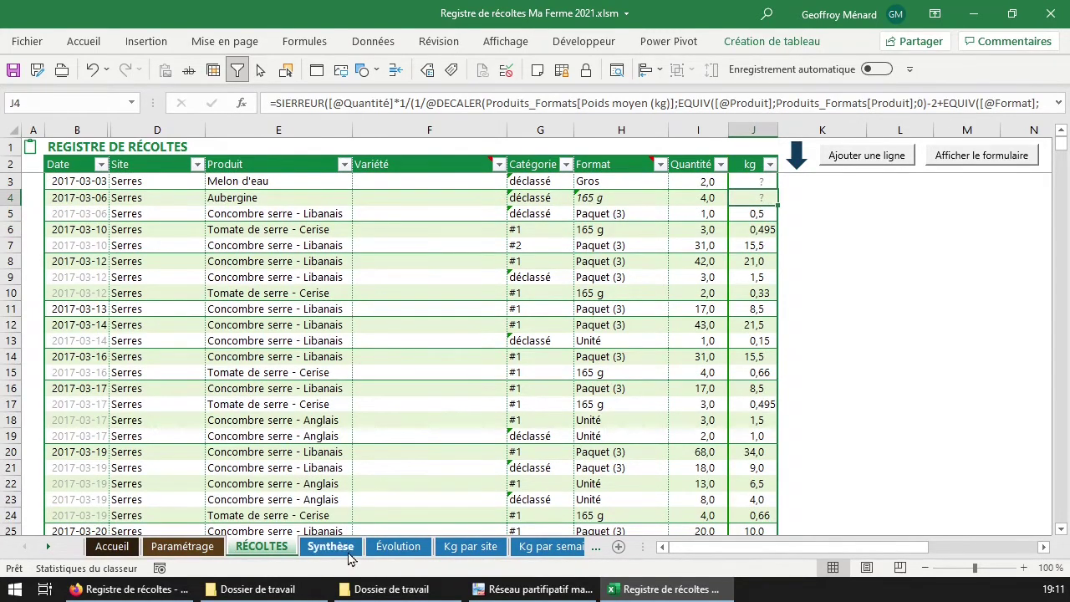
Check the product totals on the Kg par site sheet, then return to RÉCOLTES and dismiss the harvest entry form
left_click(458, 548)
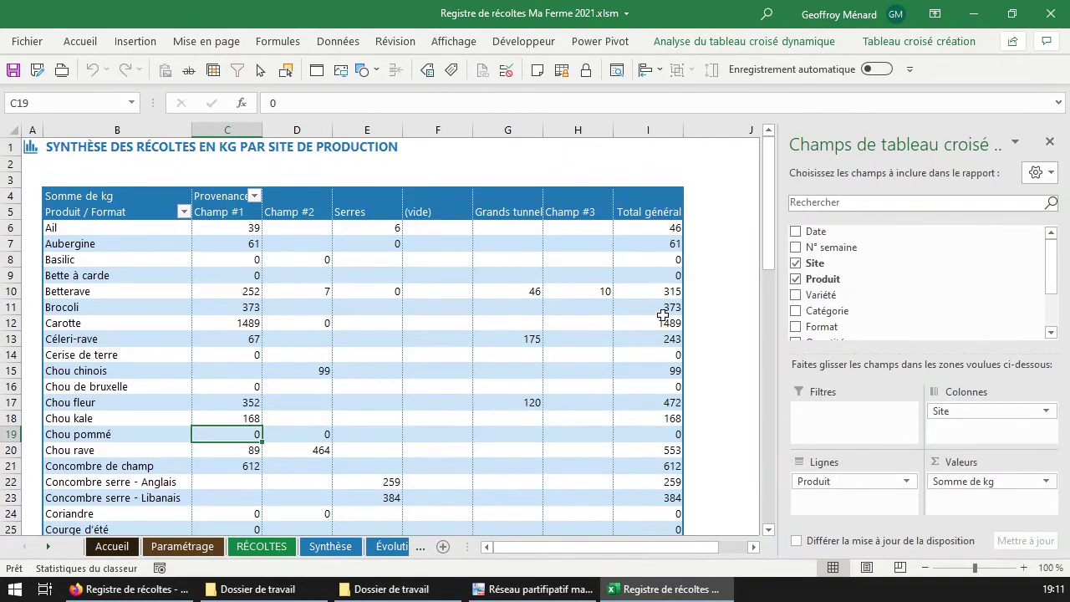
left_click_drag(665, 339, 671, 386)
left_click(262, 551)
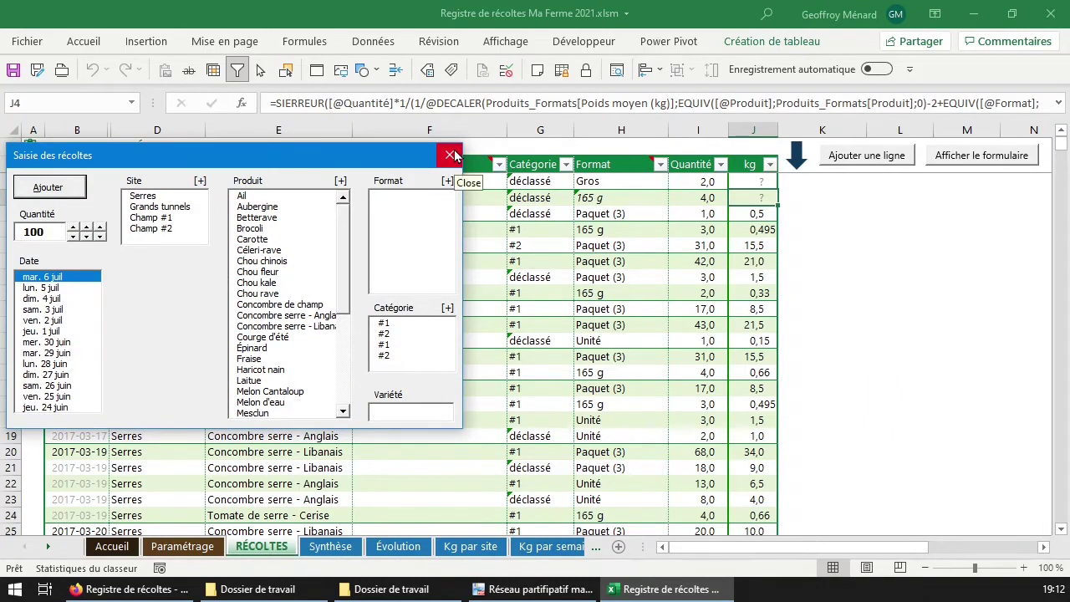
left_click(451, 155)
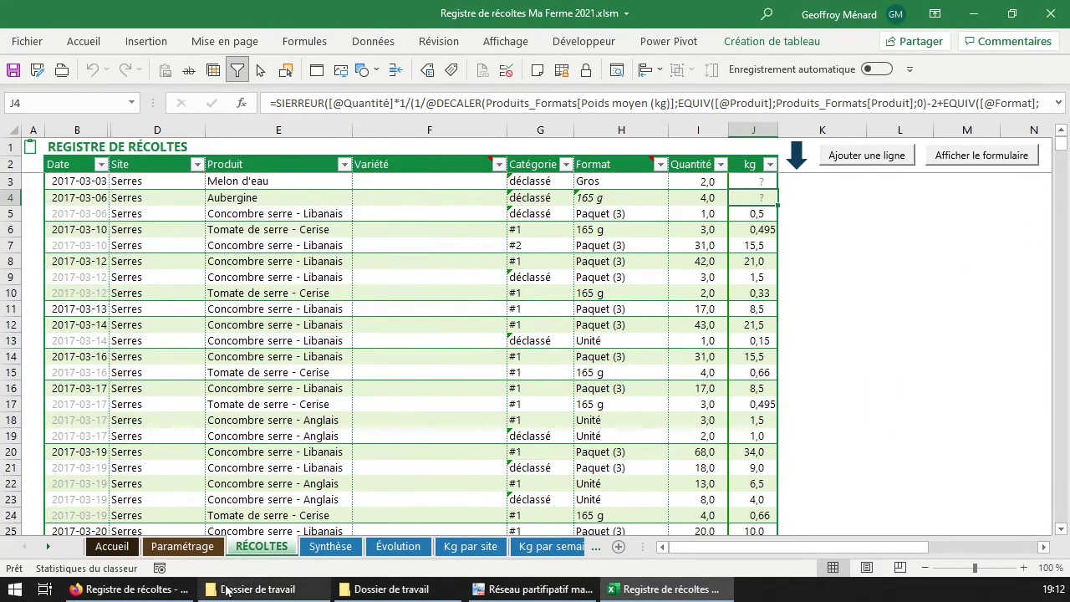
On the Paramétrage sheet, review the average weights in the product list, including Ail Tresse, Betterave 2 unités and Aubergine 1 kg
left_click(182, 546)
left_click(697, 265)
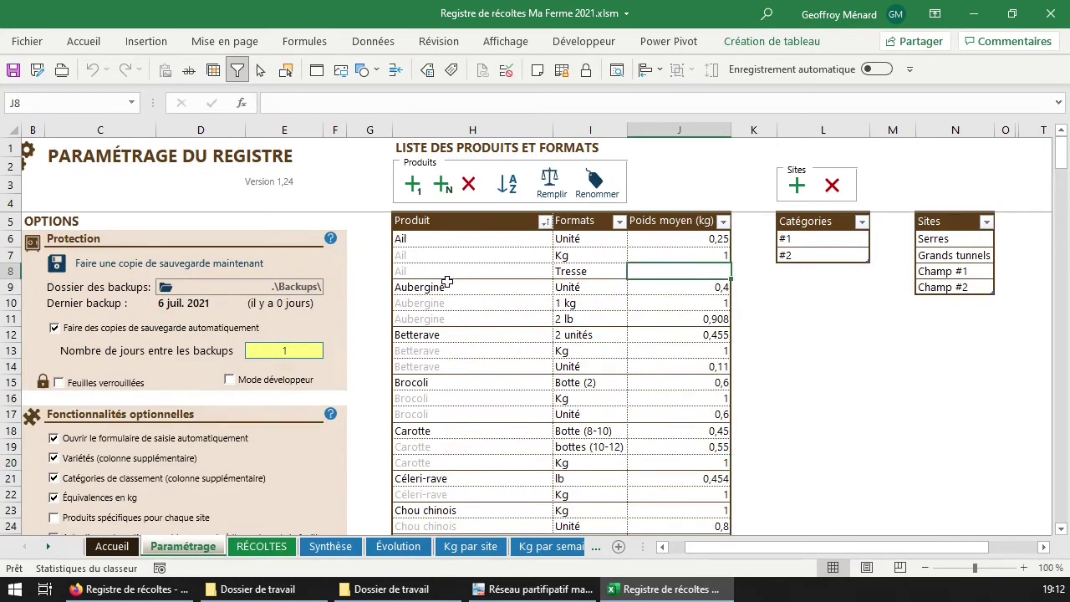
left_click(567, 334)
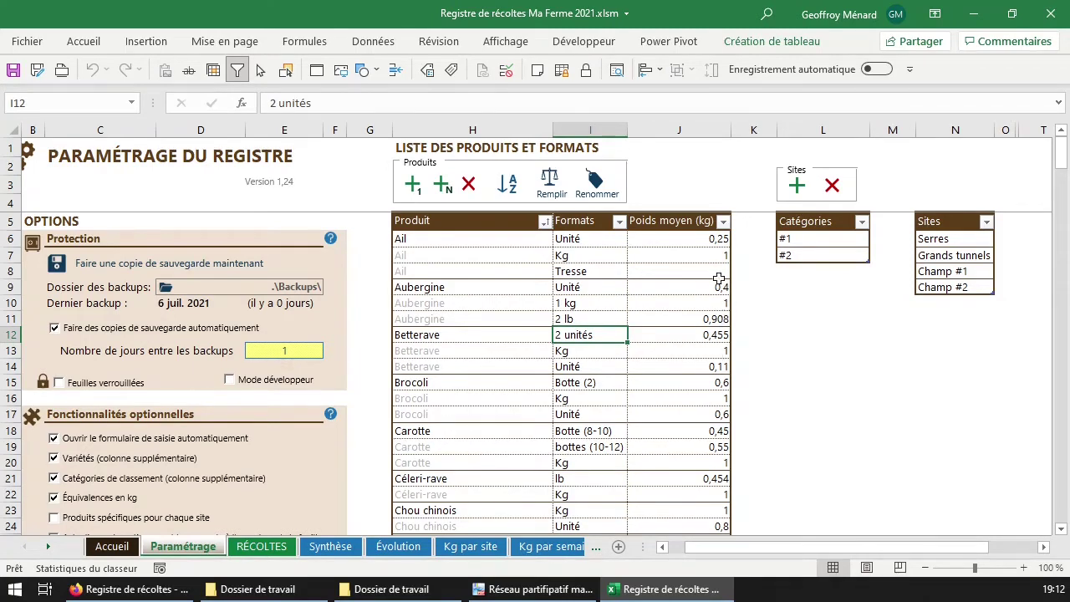
left_click_drag(699, 243, 695, 493)
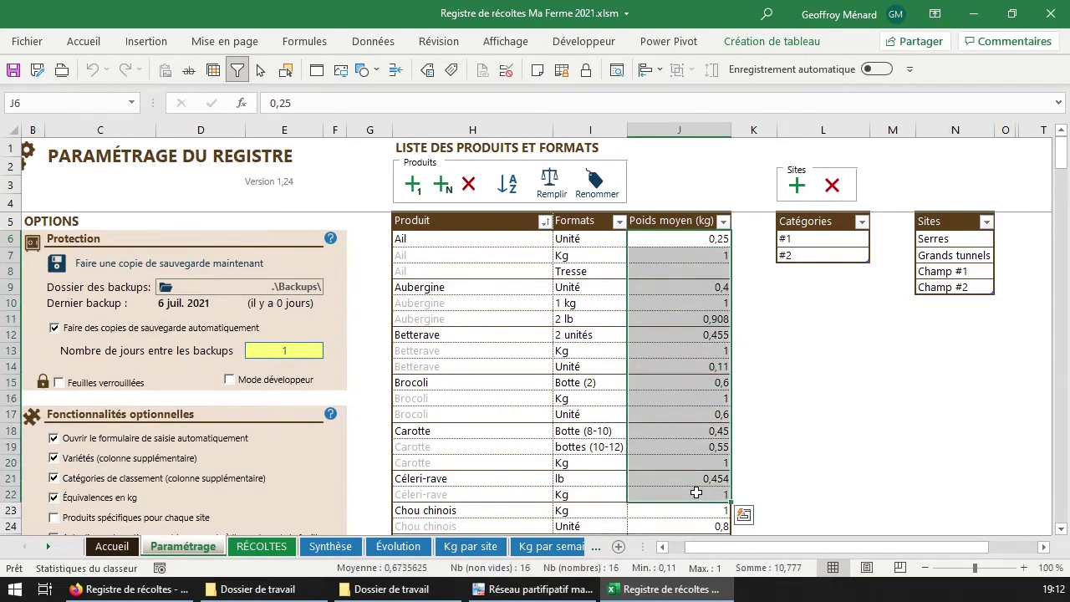
scroll(696, 493, "down", 2)
scroll(695, 473, "up", 2)
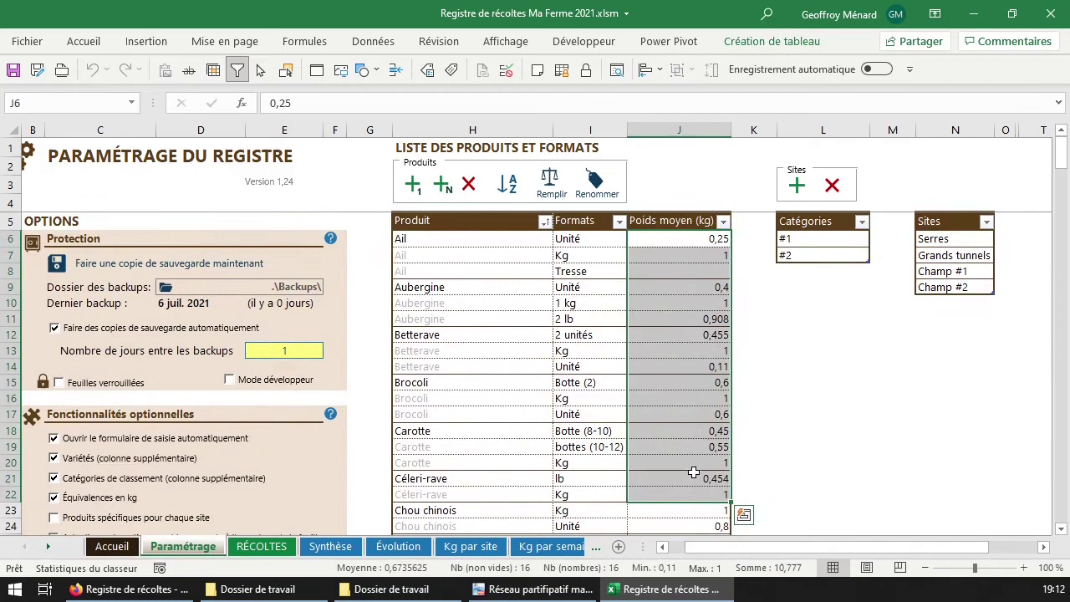
left_click(697, 301)
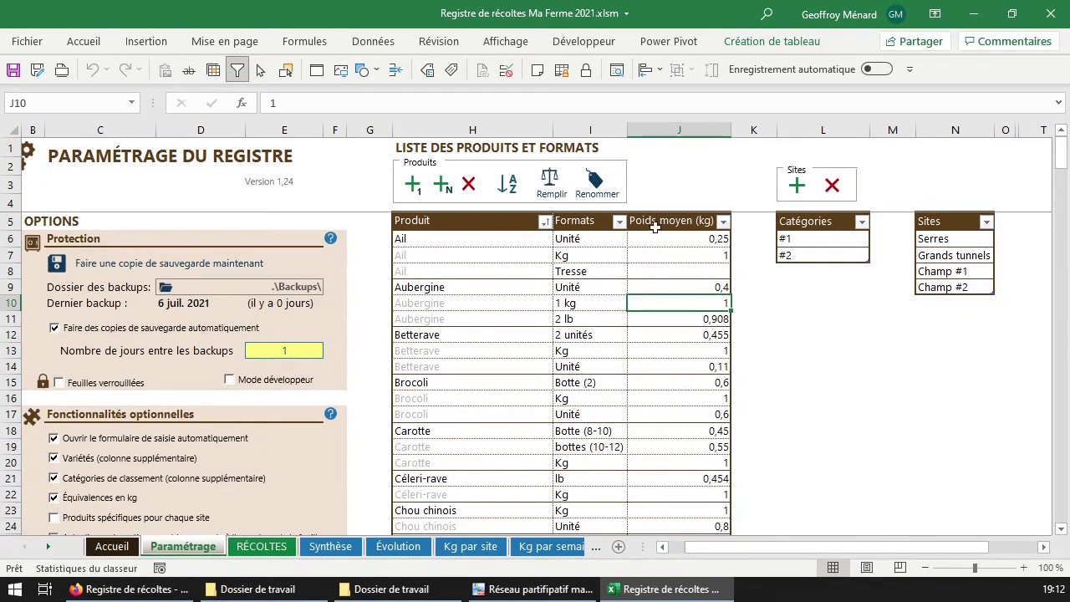
Clear the average weights of Aubergine 2 lb, Betterave Kg and Aubergine 1 kg in the product list
left_click(683, 318)
key("Delete")
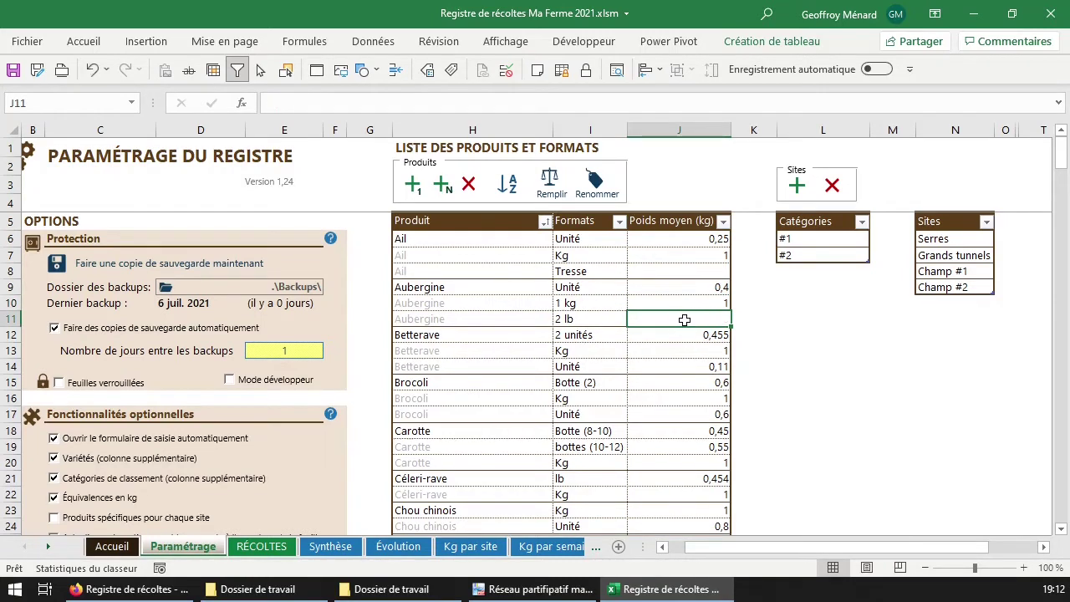
left_click(698, 352)
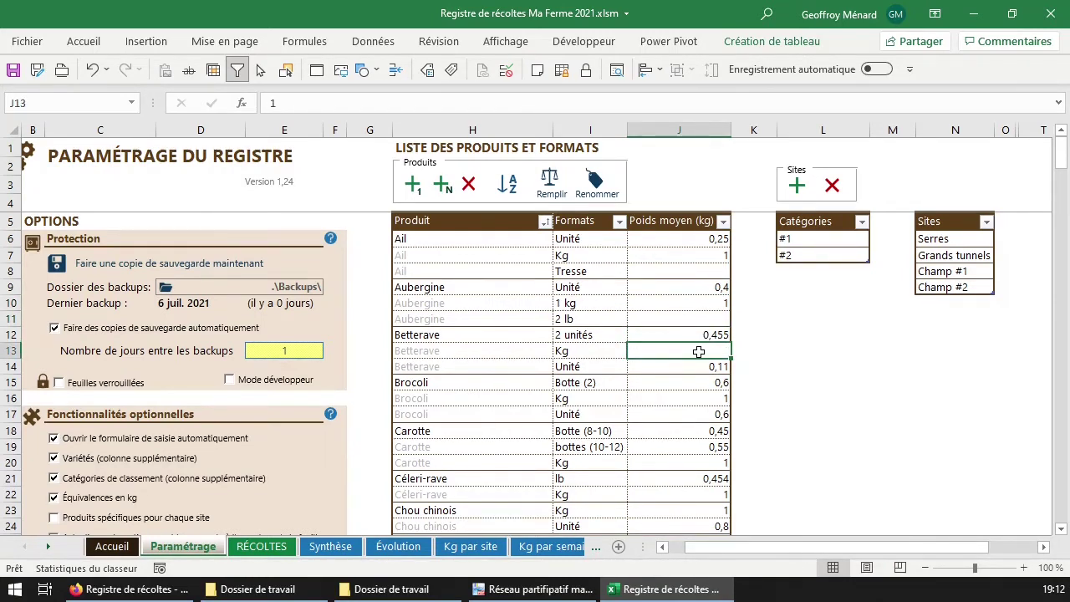
key("Delete")
key("Up")
key("Up")
key("Up")
key("Delete")
key("Down")
key("Down")
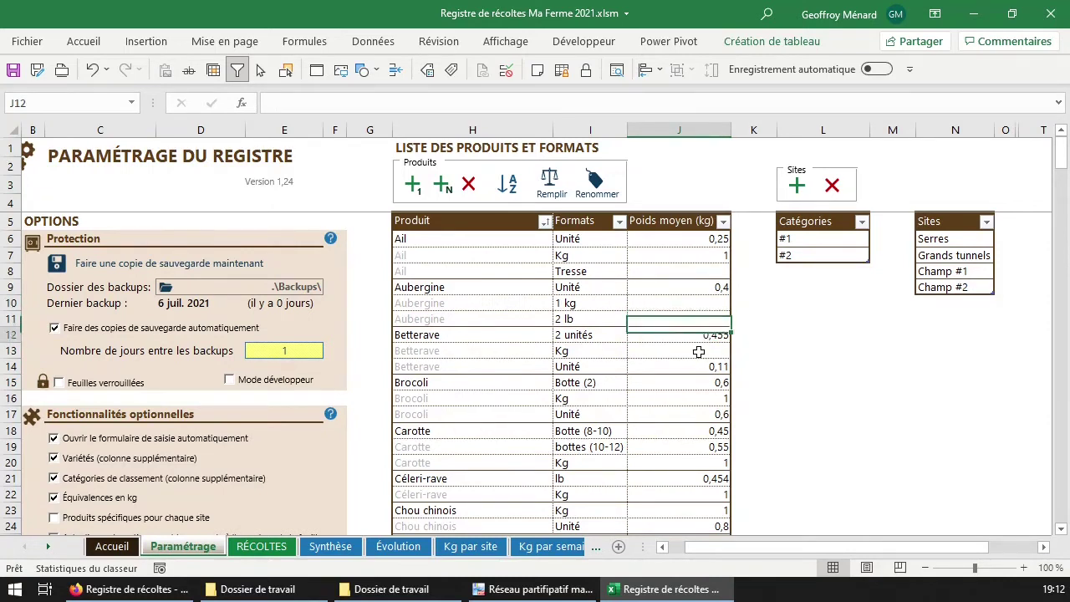
Clear the average weights of Carotte Kg, Céleri-rave lb, Céleri-rave Kg and Chou chinois Kg
key("Down")
key("Down")
key("Down")
key("Down")
key("Down")
key("Down")
key("Down")
key("Down")
key("Down")
key("Up")
key("Delete")
key("Down")
key("Down")
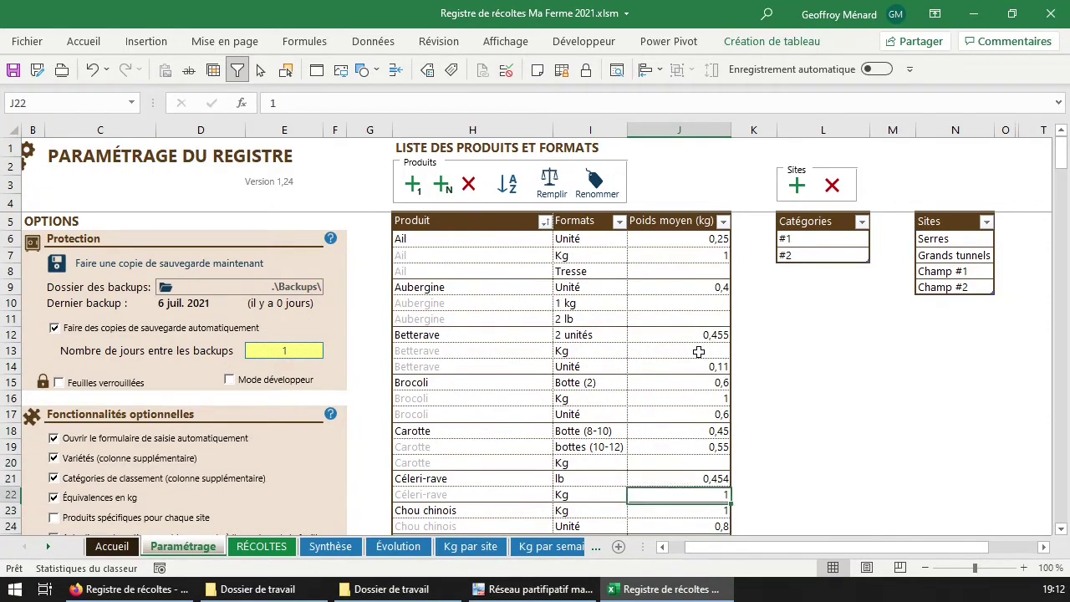
key("Up")
key("Delete")
key("Down")
key("Down")
key("Down")
key("Up")
key("Up")
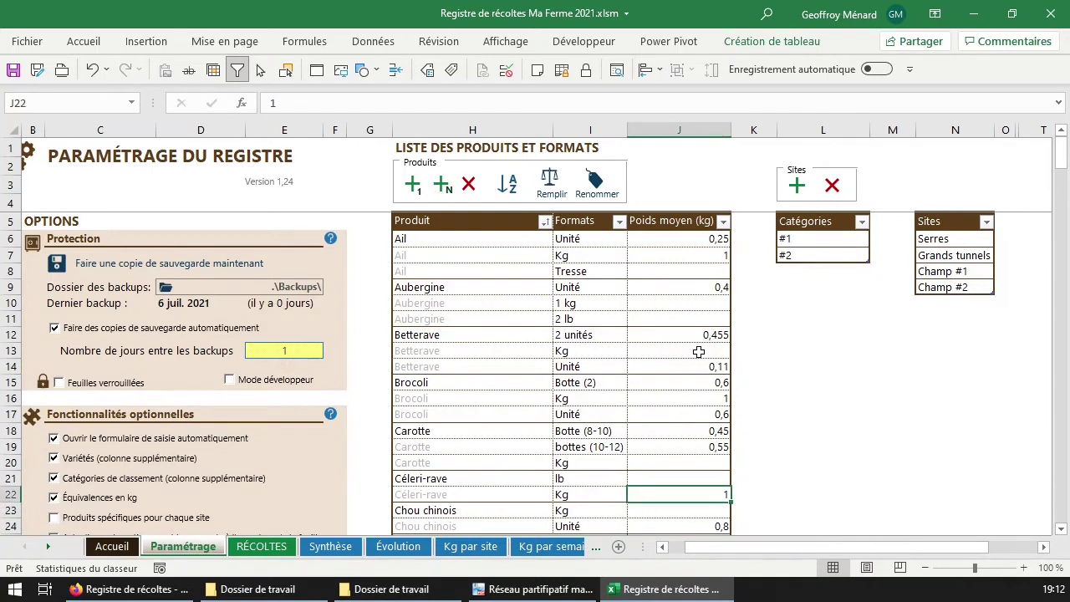
key("Delete")
key("Down")
Run the Remplir function to fill in missing average weights, and check the Aubergine 1 kg and 2 lb formats
left_click(549, 198)
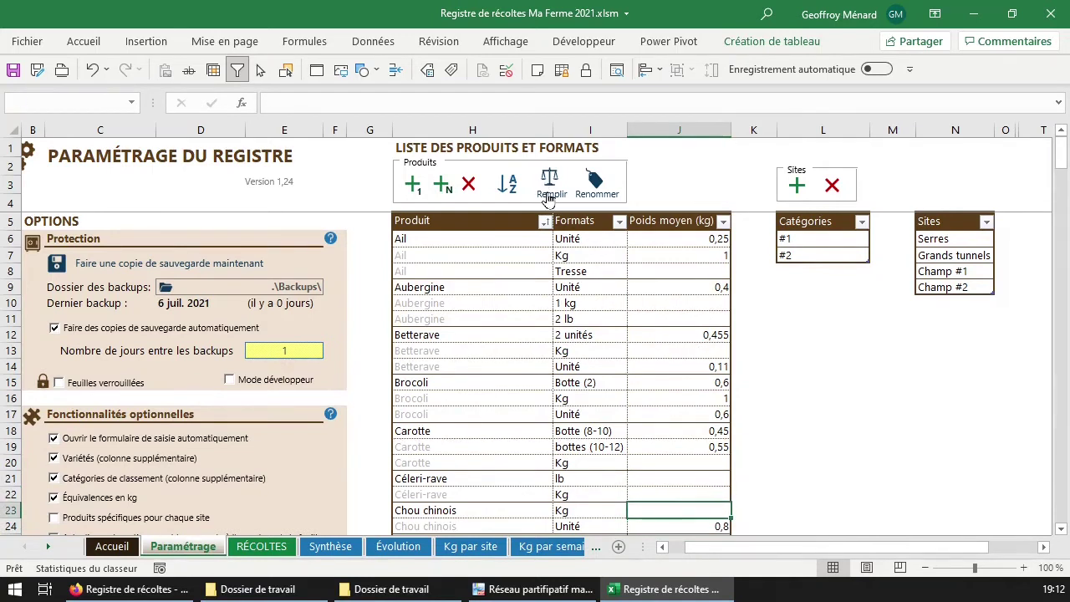
left_click(580, 304)
left_click(599, 318)
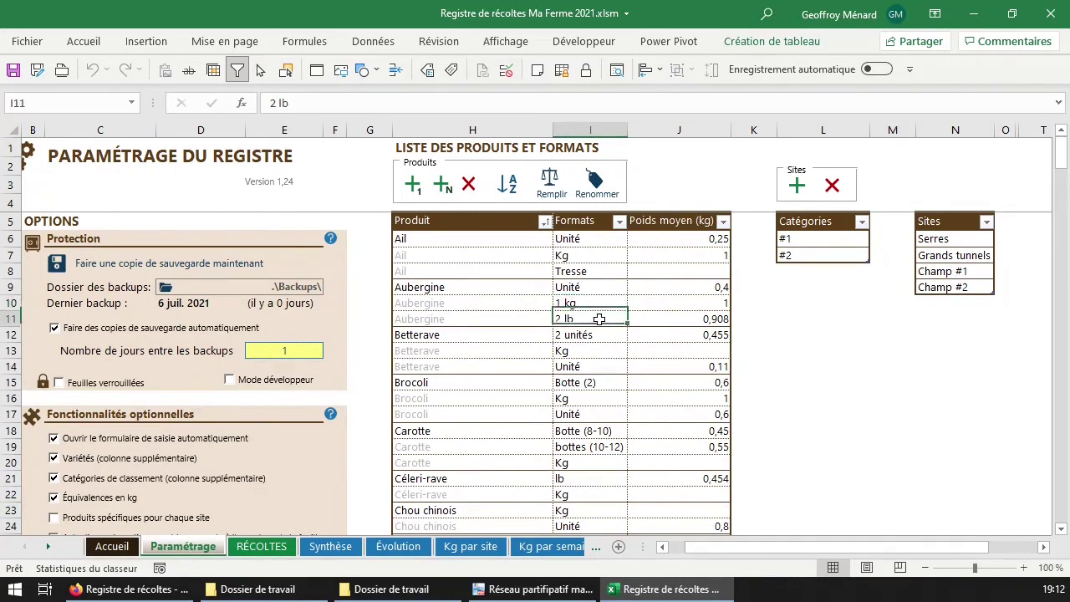
left_click(711, 316)
left_click(708, 301)
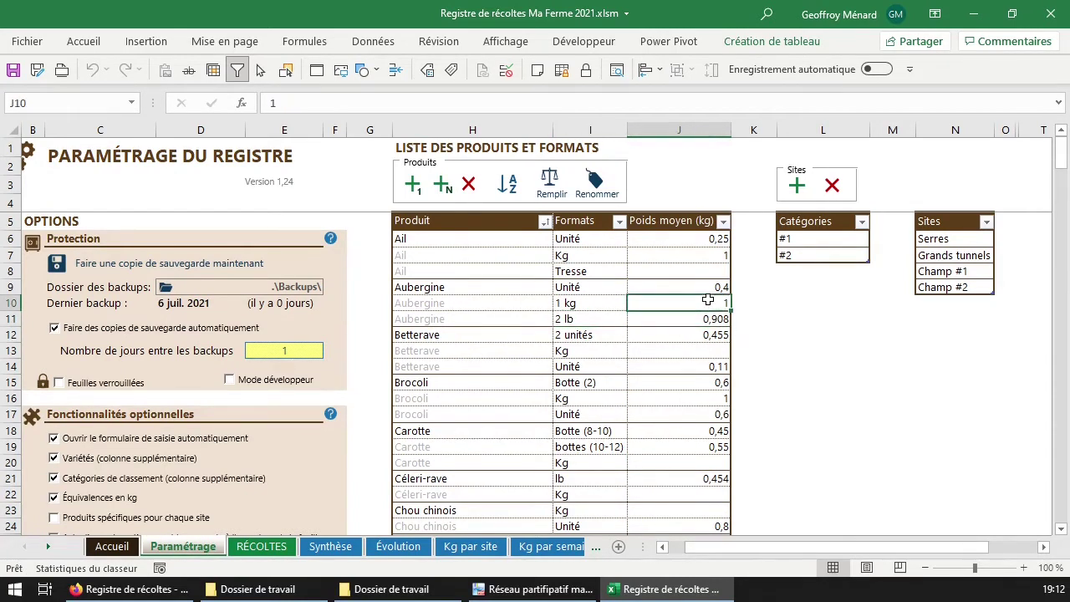
Clear the average weights of Céleri-rave lb and Aubergine 2 lb again
left_click_drag(683, 459, 680, 490)
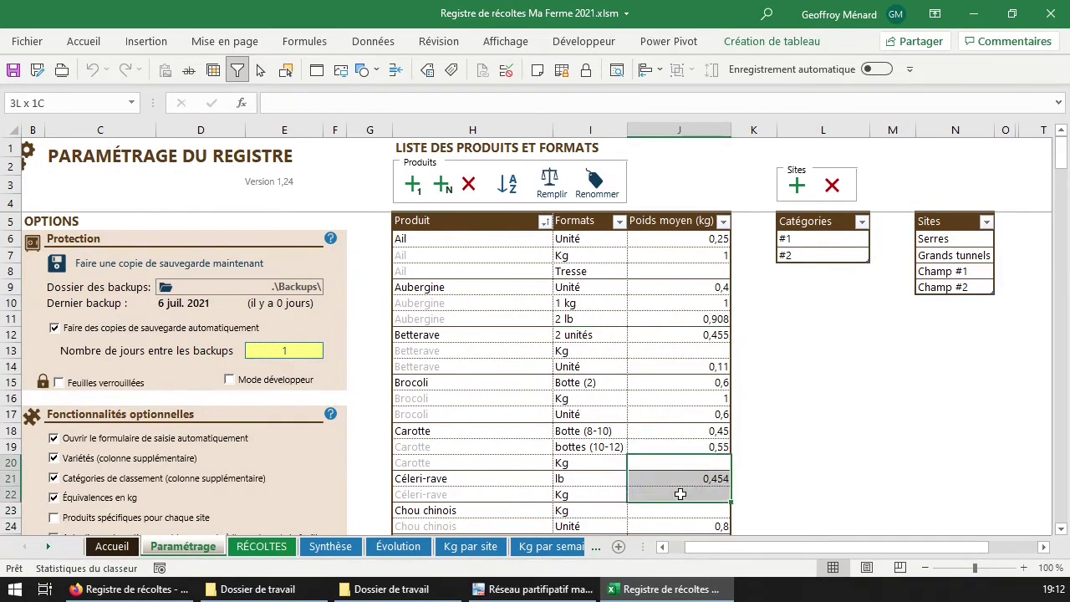
left_click(668, 478)
key("Delete")
left_click(658, 459)
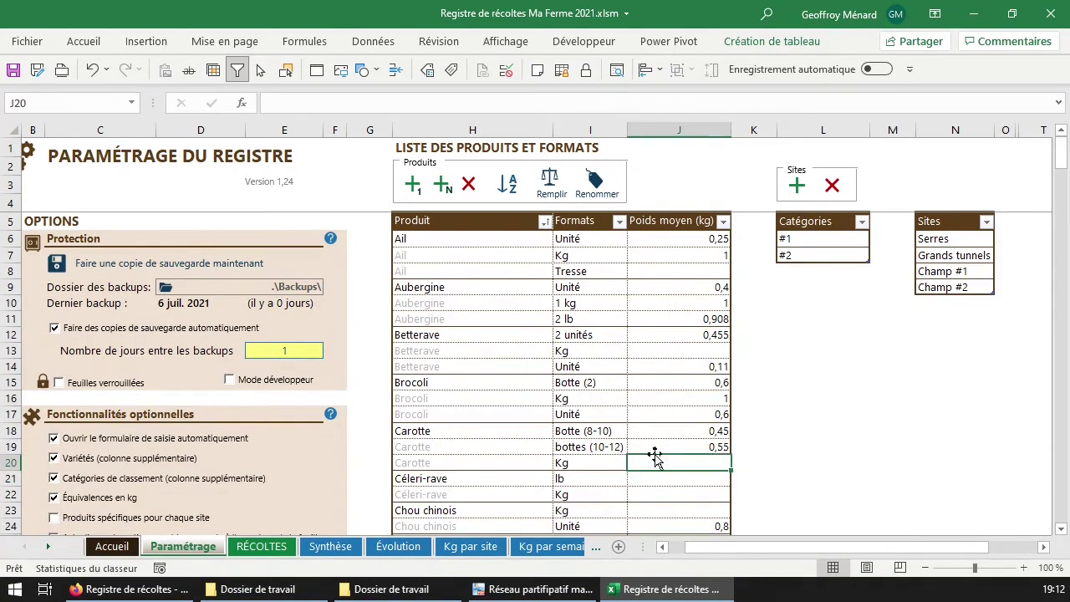
left_click(689, 303)
left_click(683, 317)
key("Delete")
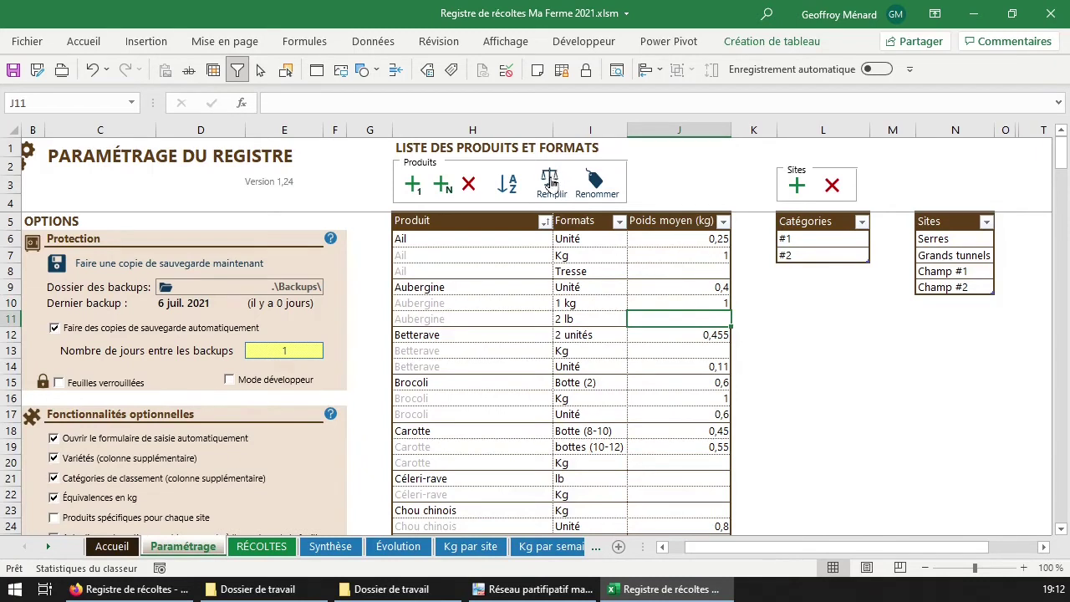
Restore the Aubergine 2 lb and Céleri-rave lb average weights, and examine the blank weights of the Kg formats
key("ctrl+z")
key("ctrl+z")
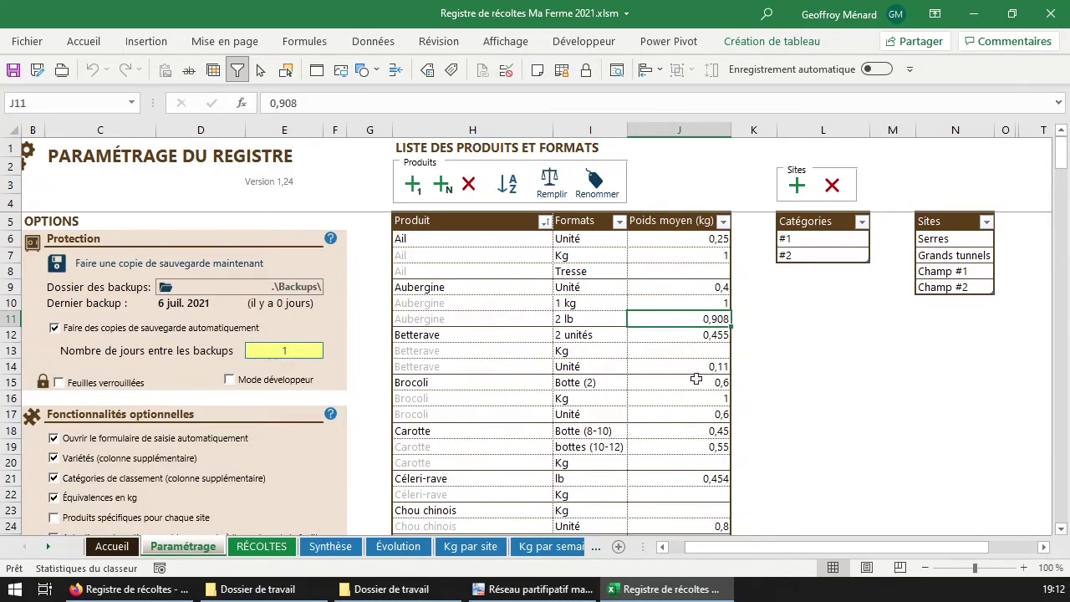
left_click(706, 462)
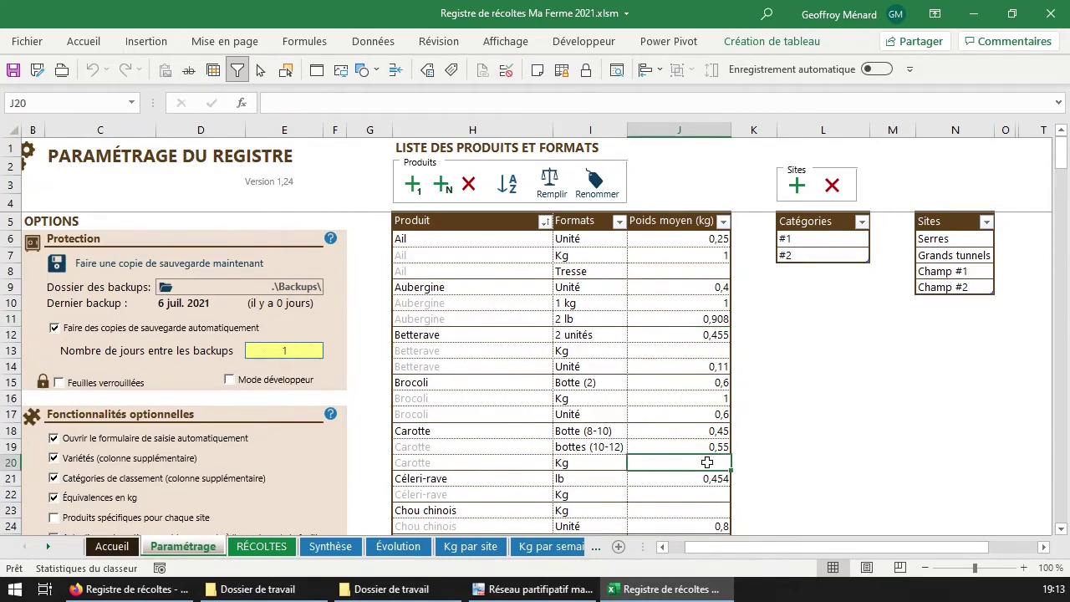
scroll(556, 443, "down", 2)
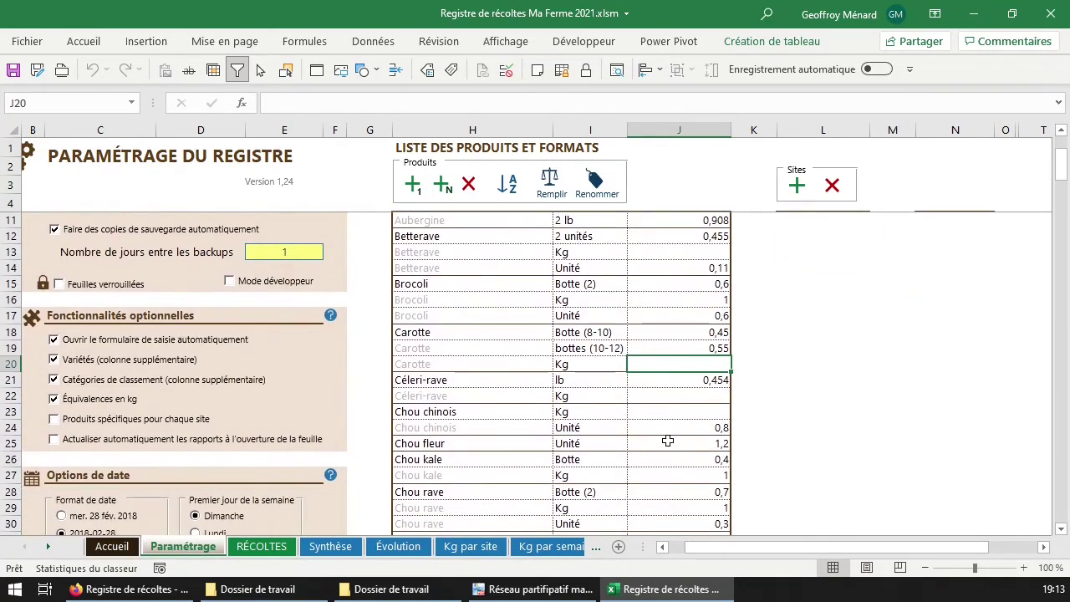
scroll(668, 440, "up", 2)
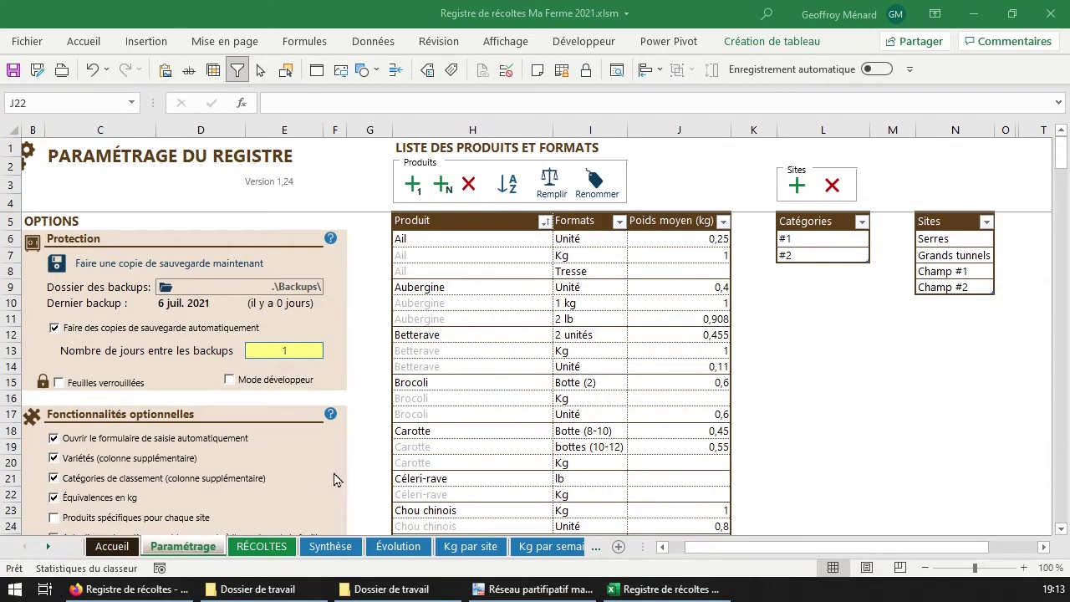
Automatically fill the blank average weights of the product list's Kg and lb formats, including Carotte Kg
left_click(679, 462)
left_click(551, 186)
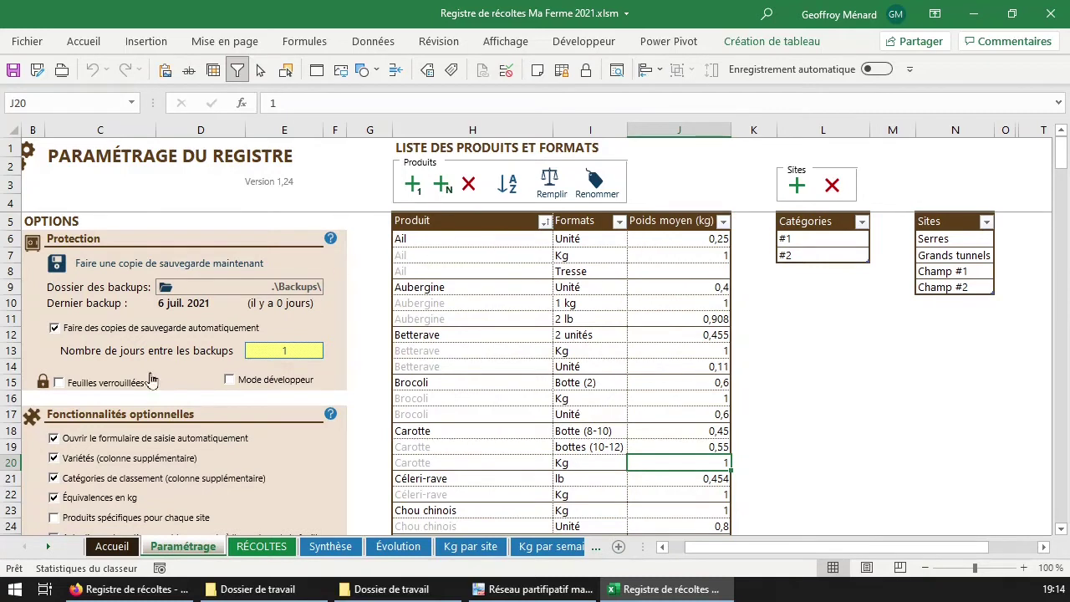
Turn off the optional kg equivalences, classification categories and varieties in the register settings
left_click(92, 497)
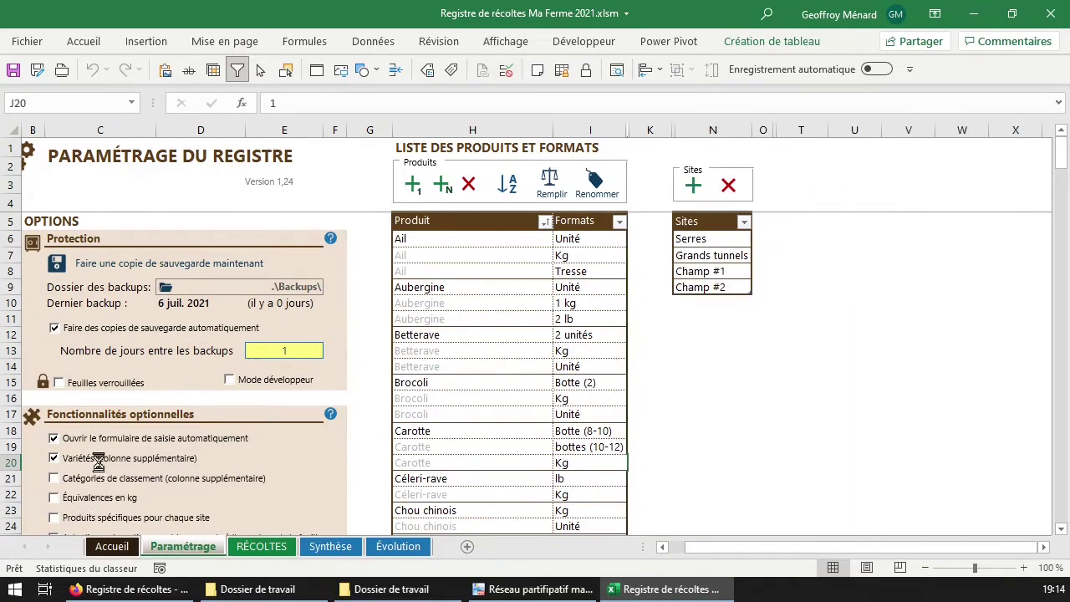
left_click(98, 461)
scroll(255, 481, "down", 1)
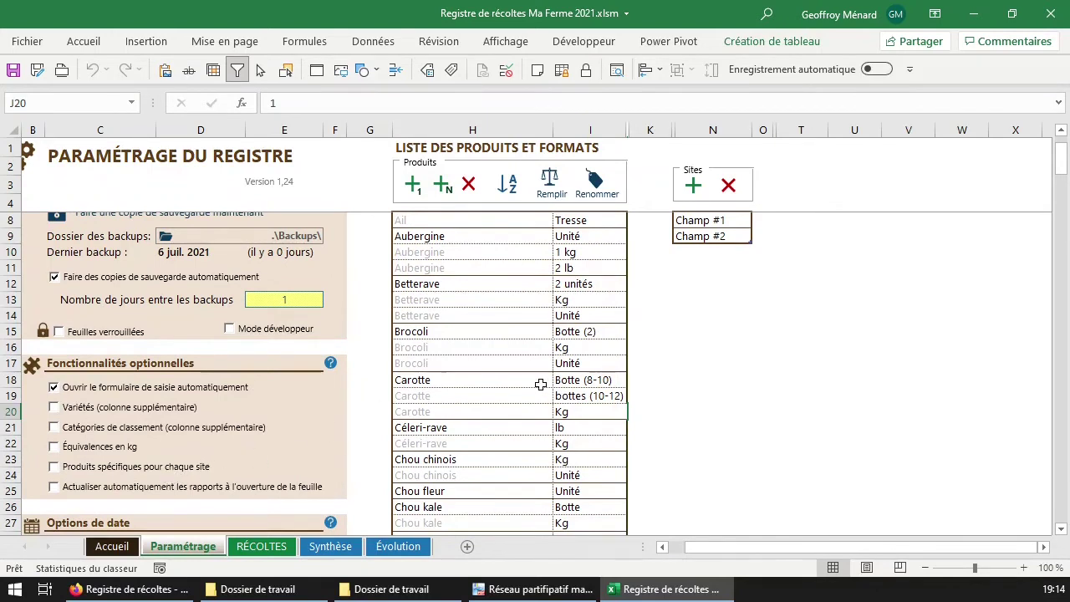
scroll(257, 459, "up", 1)
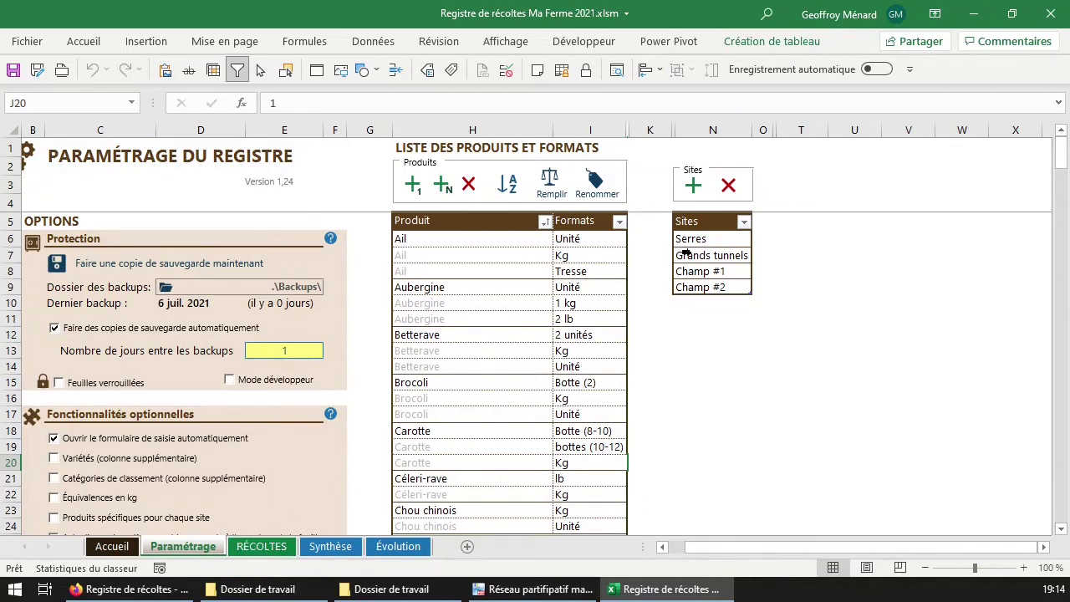
Enable the optional feature for products specific to each site
scroll(209, 510, "down", 1)
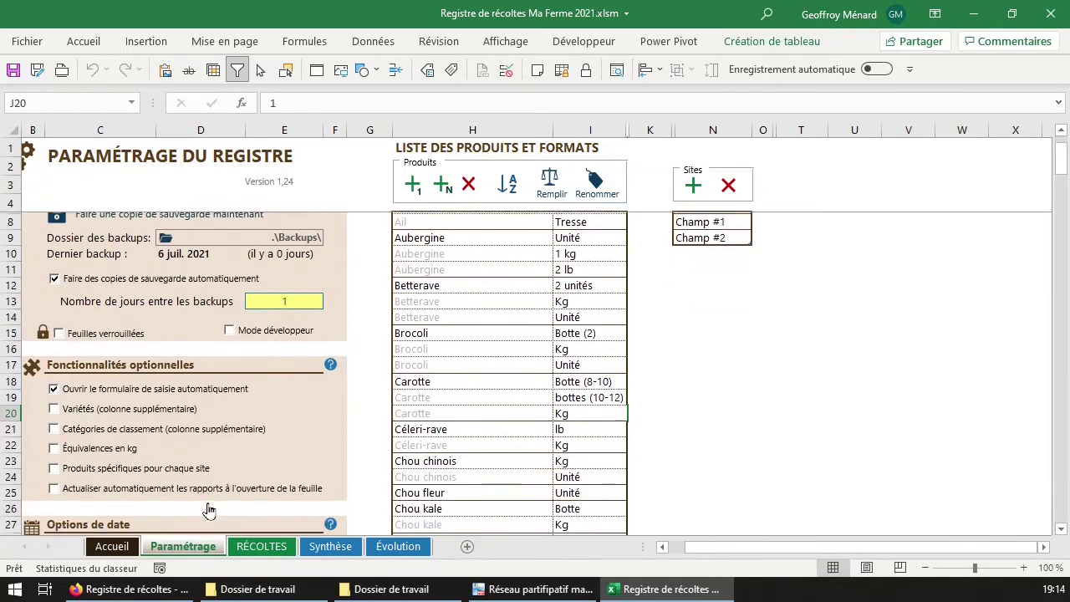
scroll(209, 510, "down", 1)
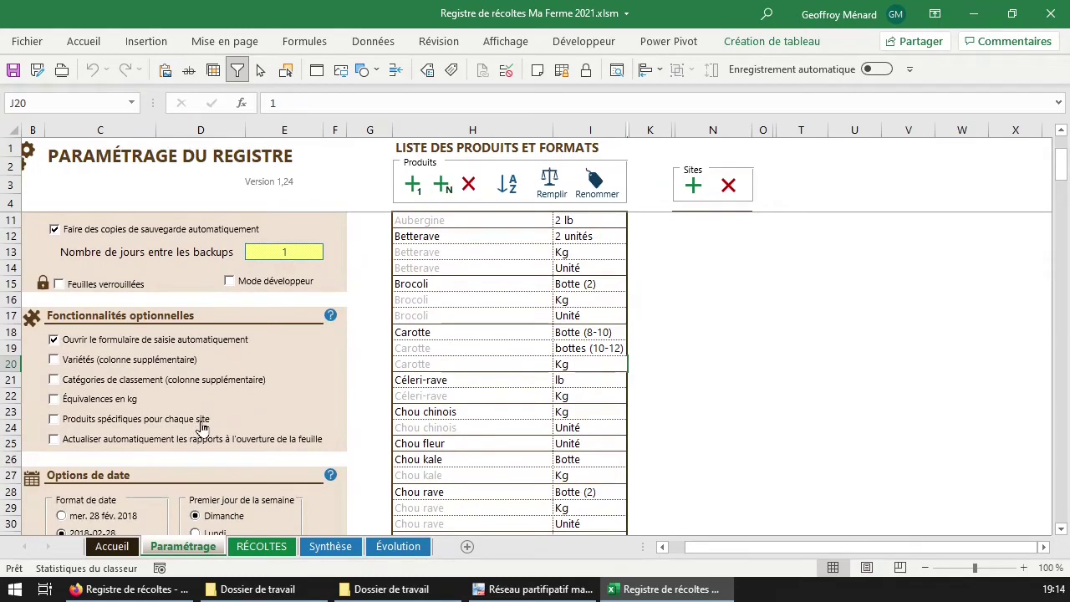
left_click(200, 426)
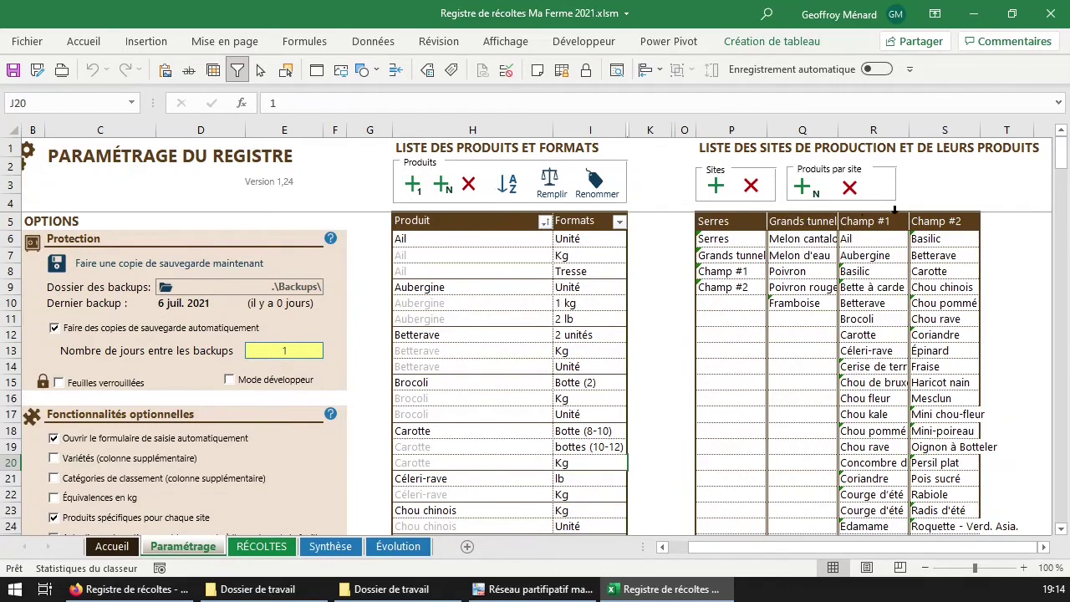
Examine the production site table and the products listed under Serres and Grands tunnels
left_click_drag(727, 221, 937, 221)
left_click(733, 240)
left_click(734, 257)
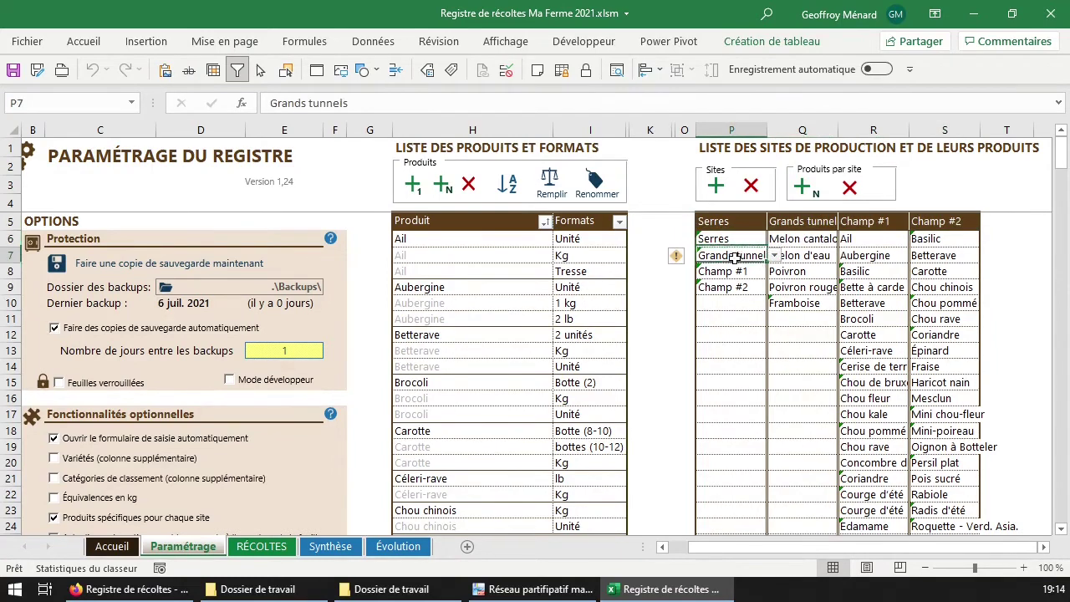
key("Down")
key("Down")
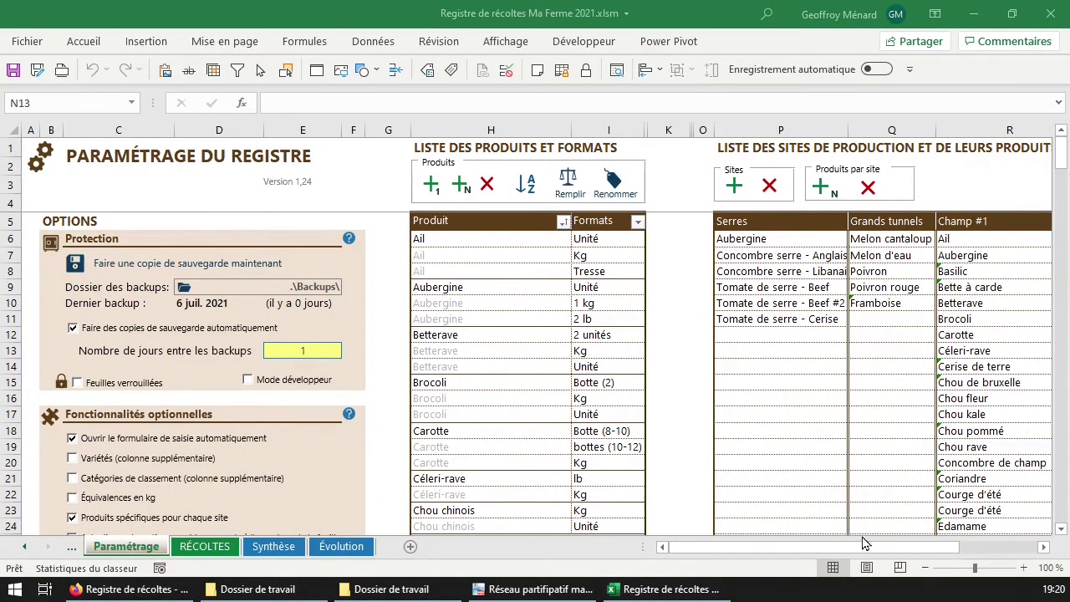
left_click_drag(869, 548, 944, 548)
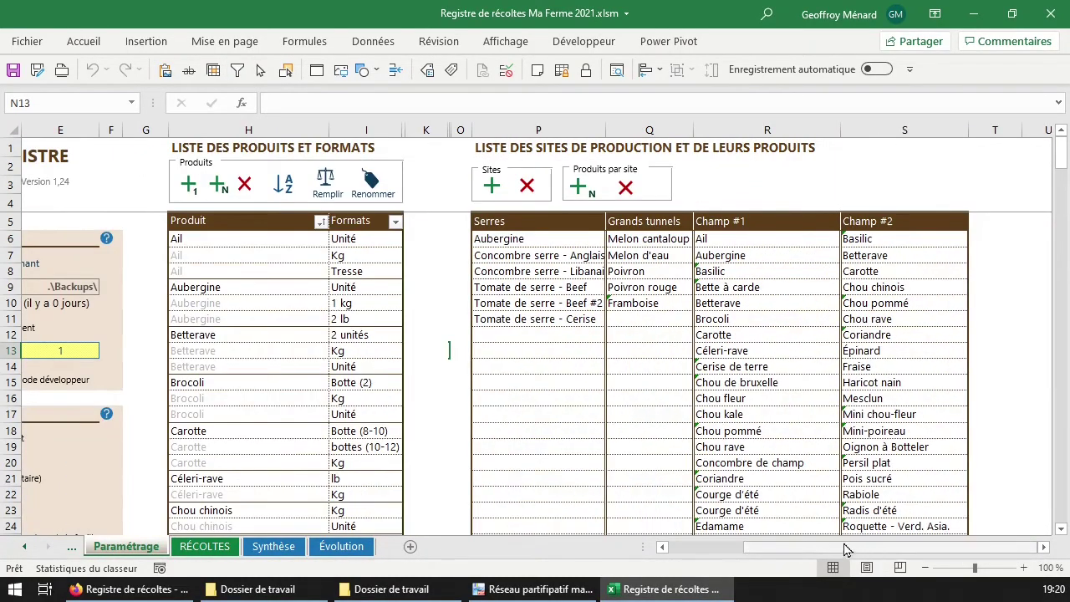
left_click(563, 274)
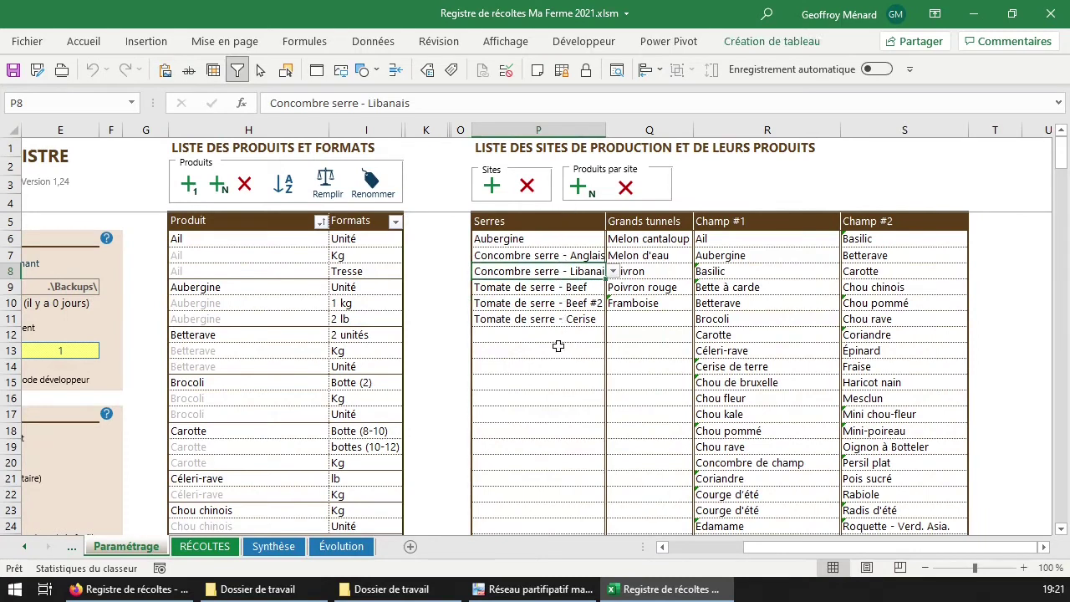
key("Right")
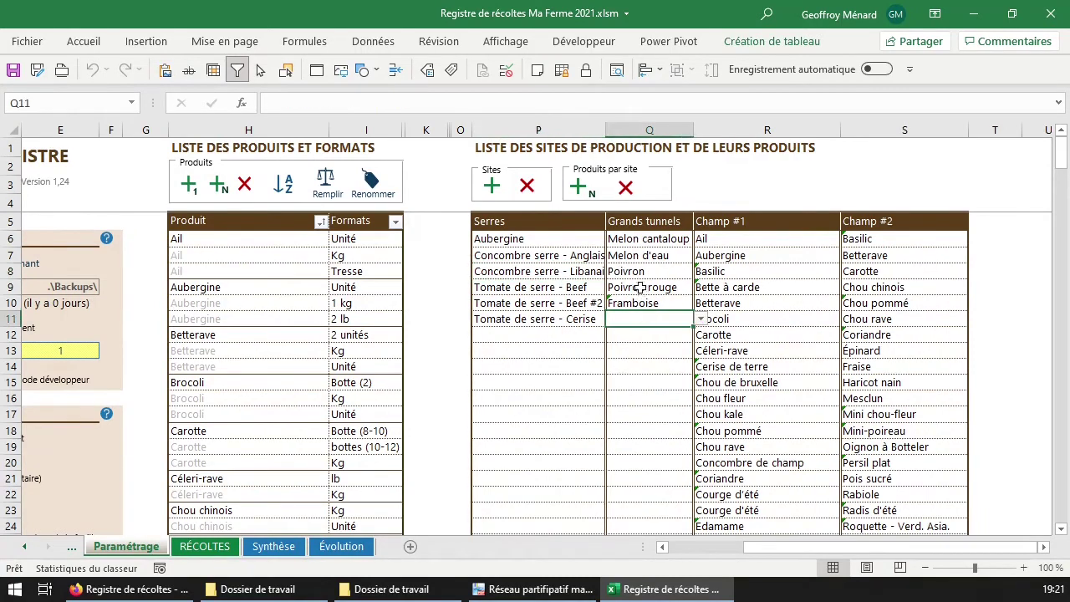
Open the RÉCOLTES sheet and check the entry form's product lists for Grands tunnels, Serres and Champ #1
left_click(204, 547)
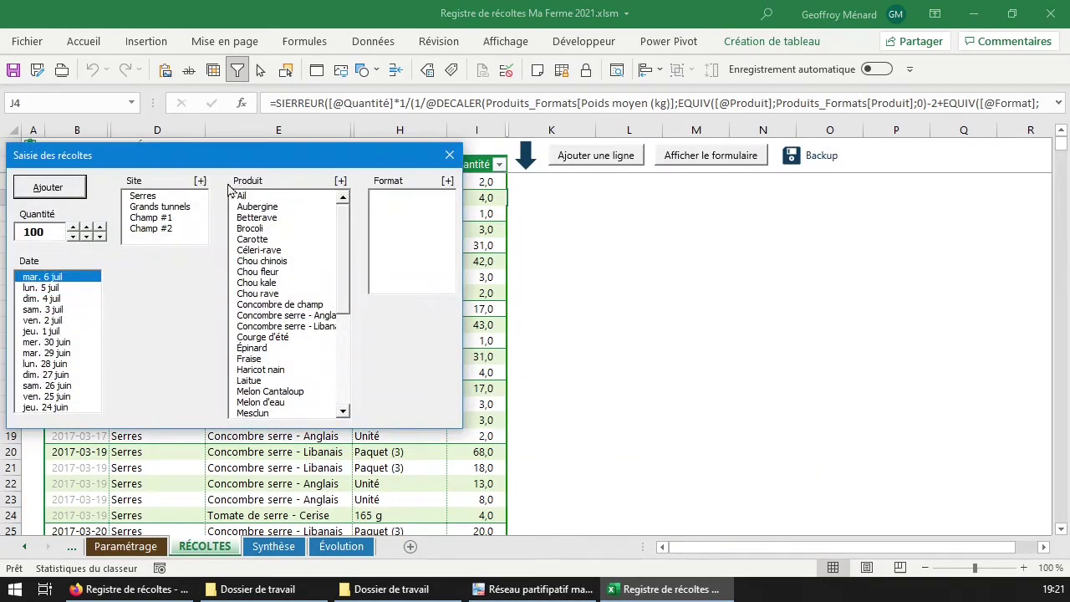
left_click_drag(253, 161, 736, 186)
left_click(656, 231)
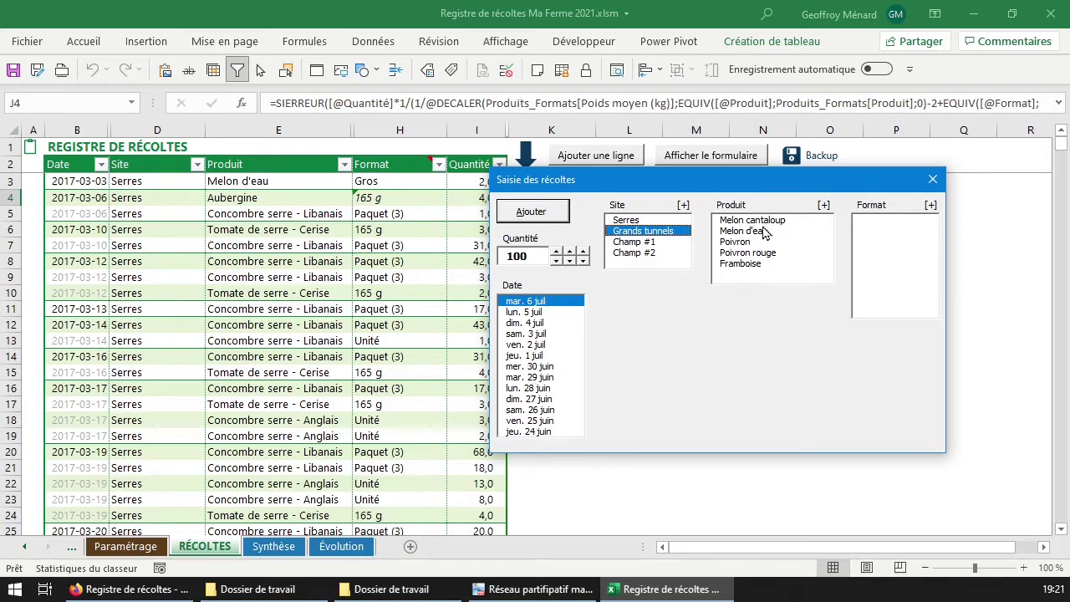
left_click(629, 220)
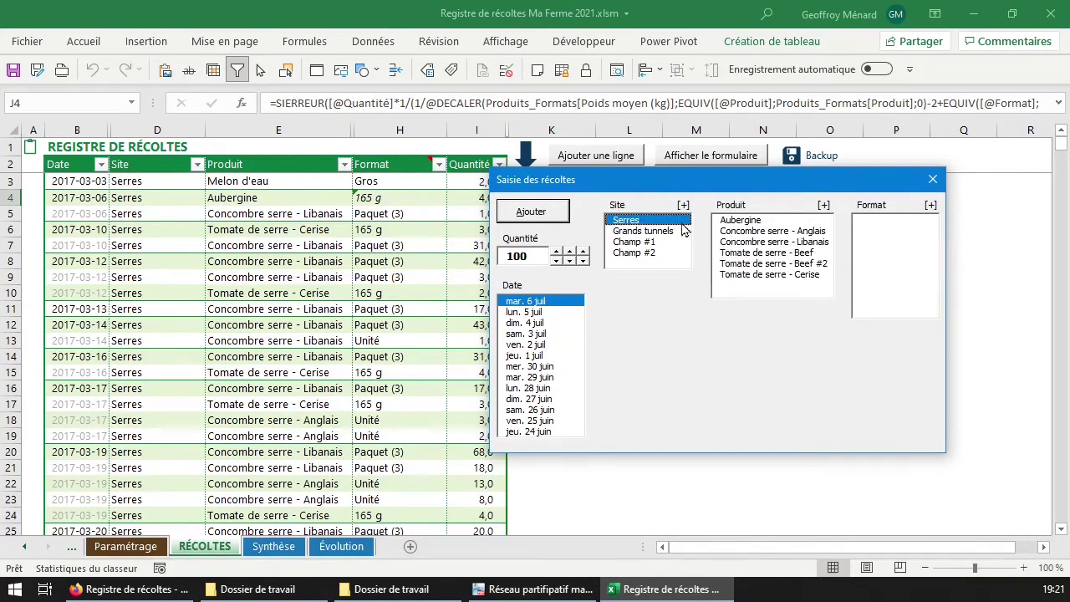
left_click(644, 242)
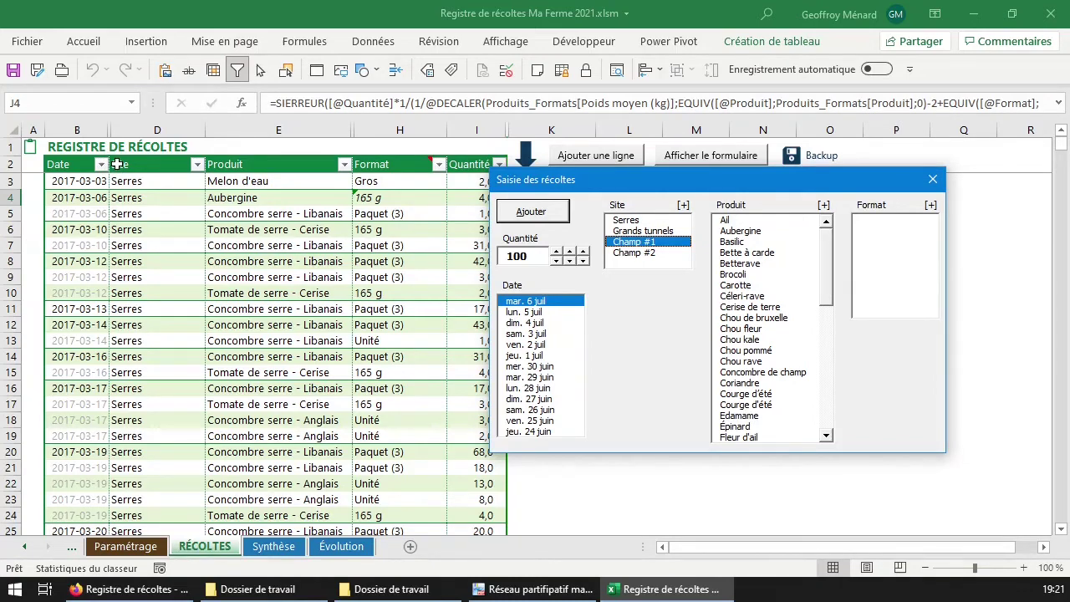
Examine the product choices offered in the harvest register for the Serres row dated 2017-03-10
left_click(111, 229)
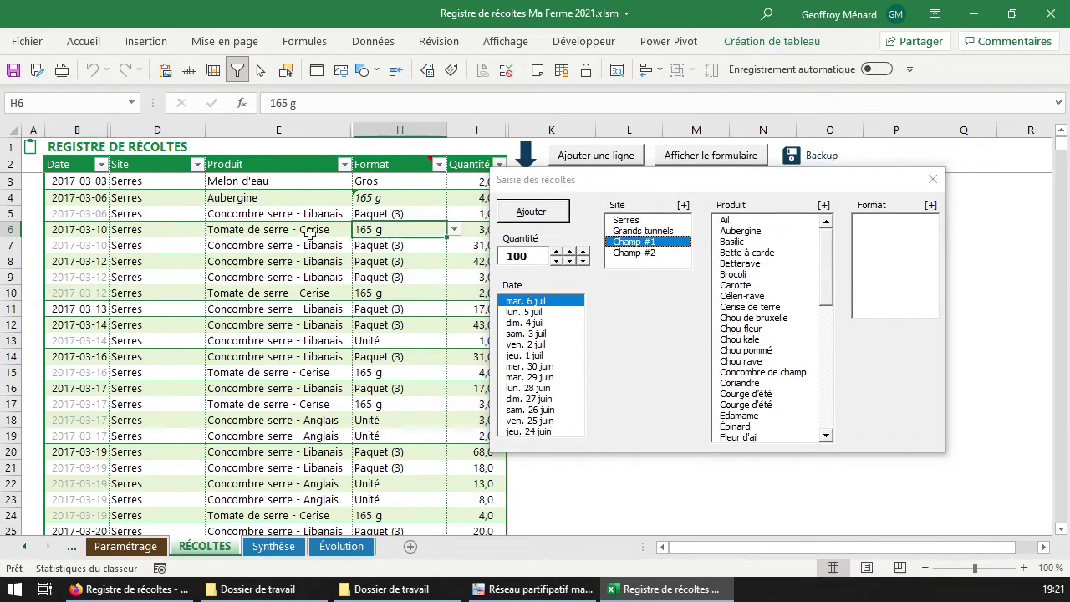
left_click(282, 229)
left_click(360, 229)
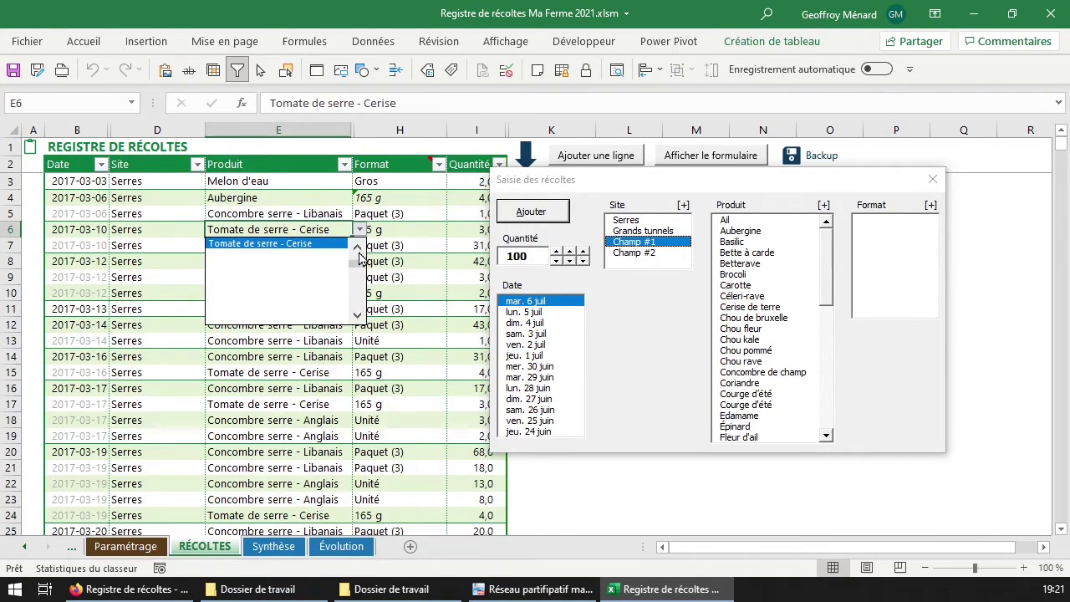
scroll(360, 252, "up", 2)
scroll(360, 255, "up", 1)
scroll(359, 255, "down", 5)
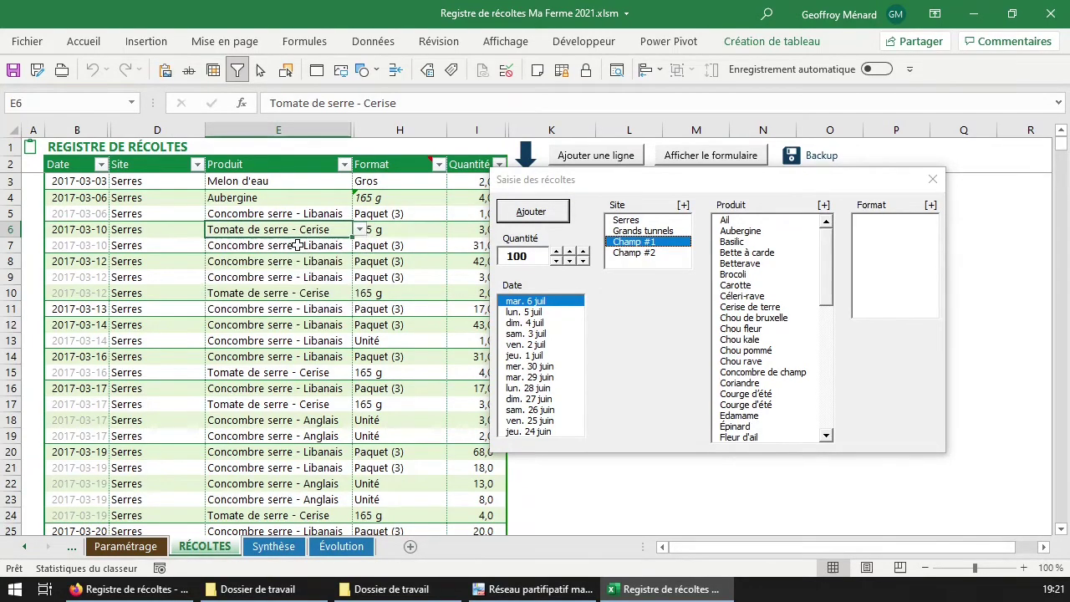
scroll(359, 255, "up", 3)
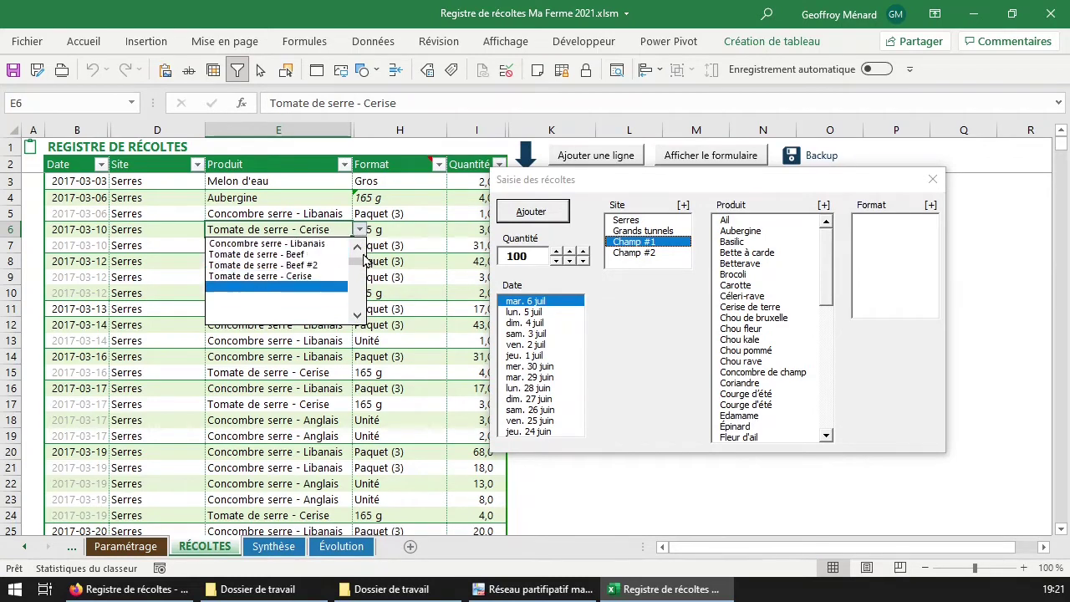
key("Escape")
Return to the Paramétrage sheet and compare the products assigned to each site with the general product list
left_click(146, 546)
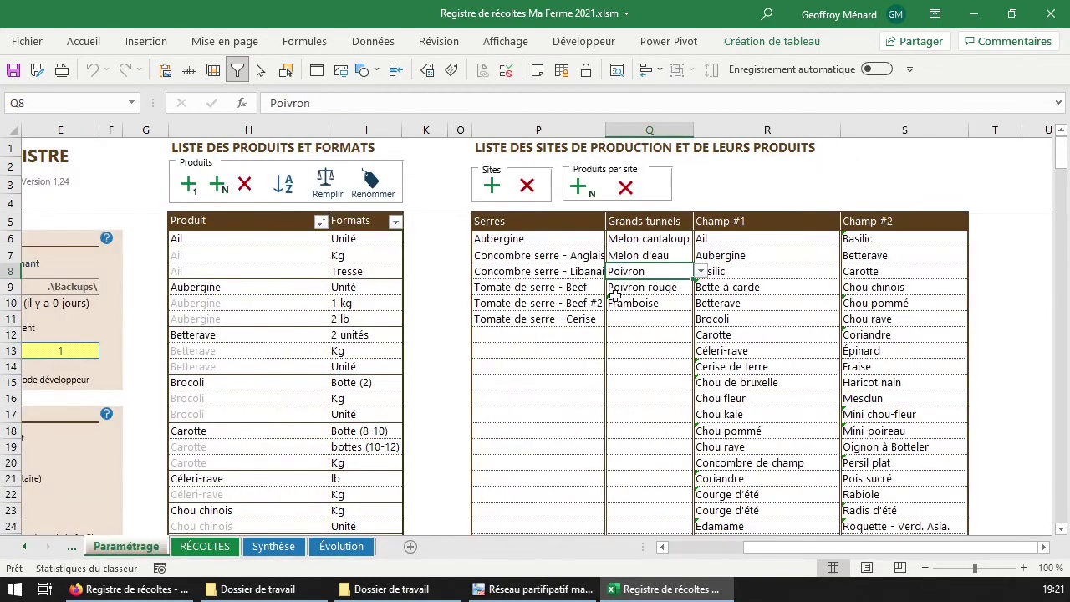
left_click(650, 303)
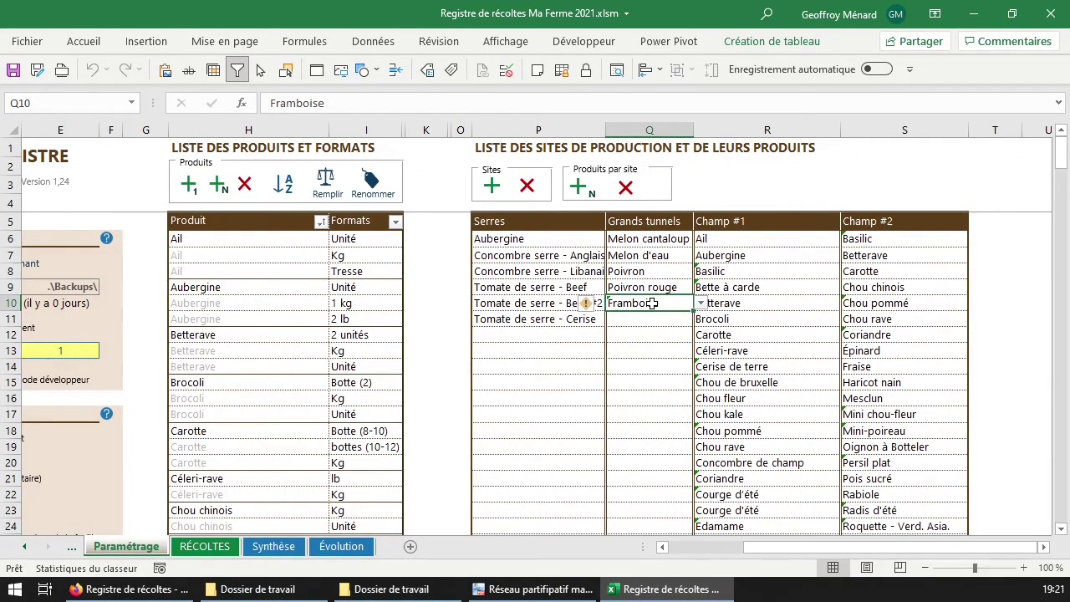
left_click(640, 335)
left_click(631, 360)
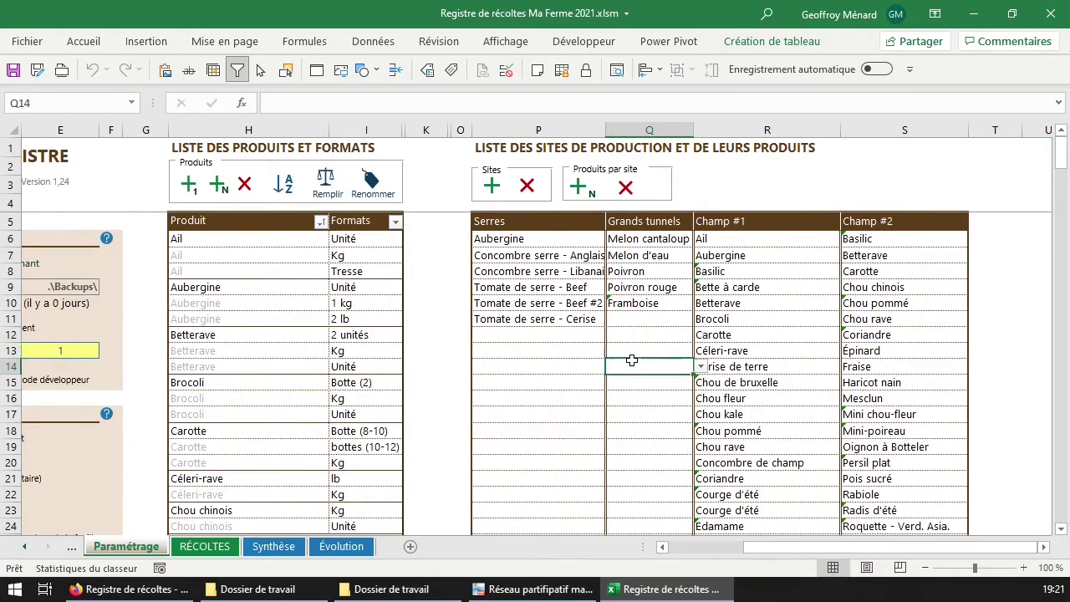
left_click(526, 363)
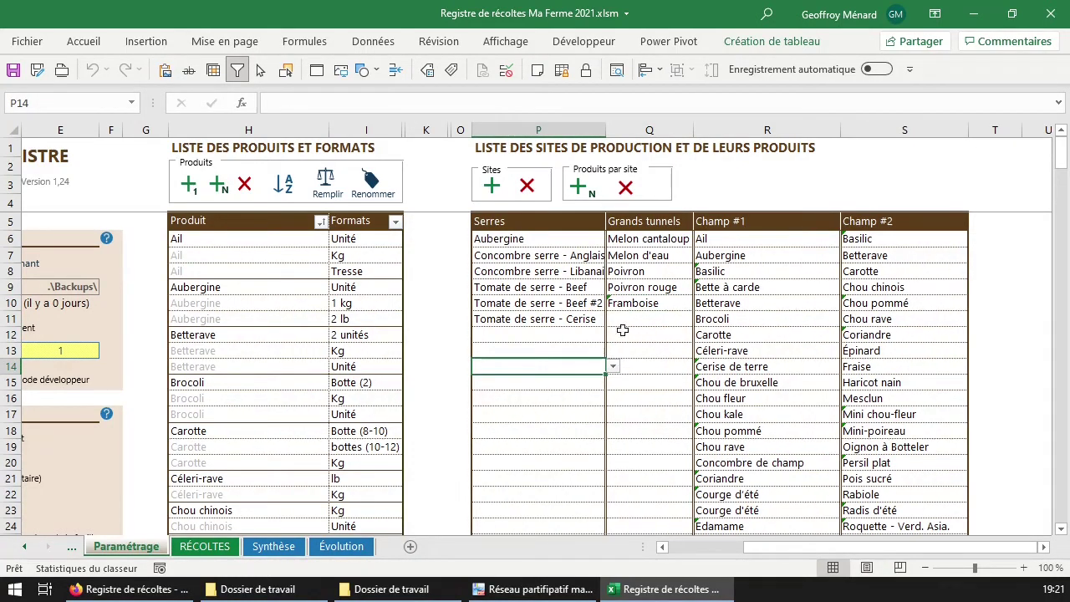
left_click_drag(542, 243, 911, 478)
left_click_drag(236, 245, 234, 485)
left_click(248, 270)
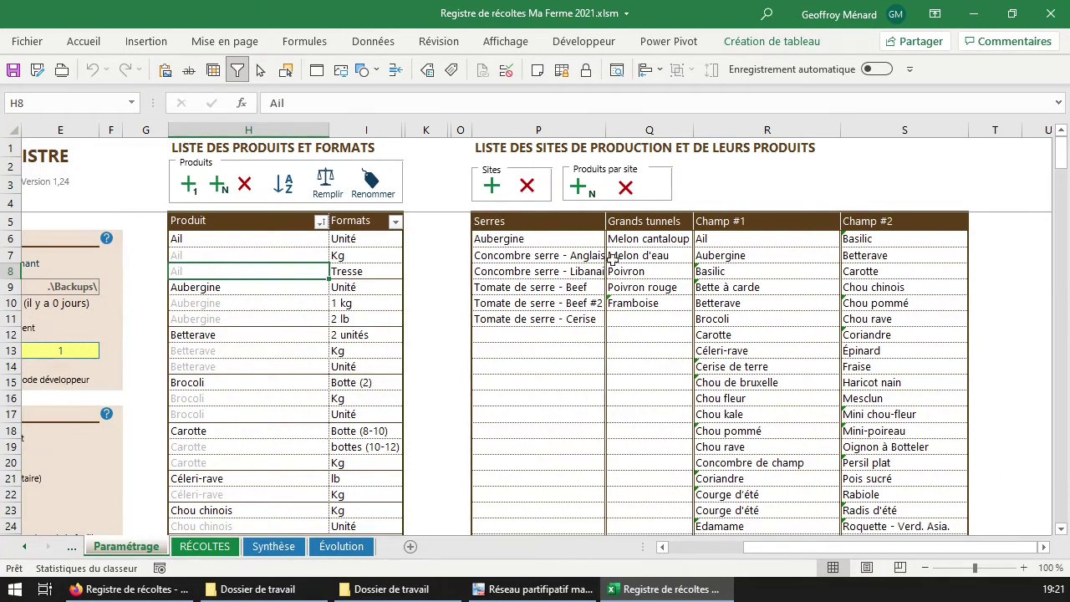
left_click_drag(585, 242, 579, 321)
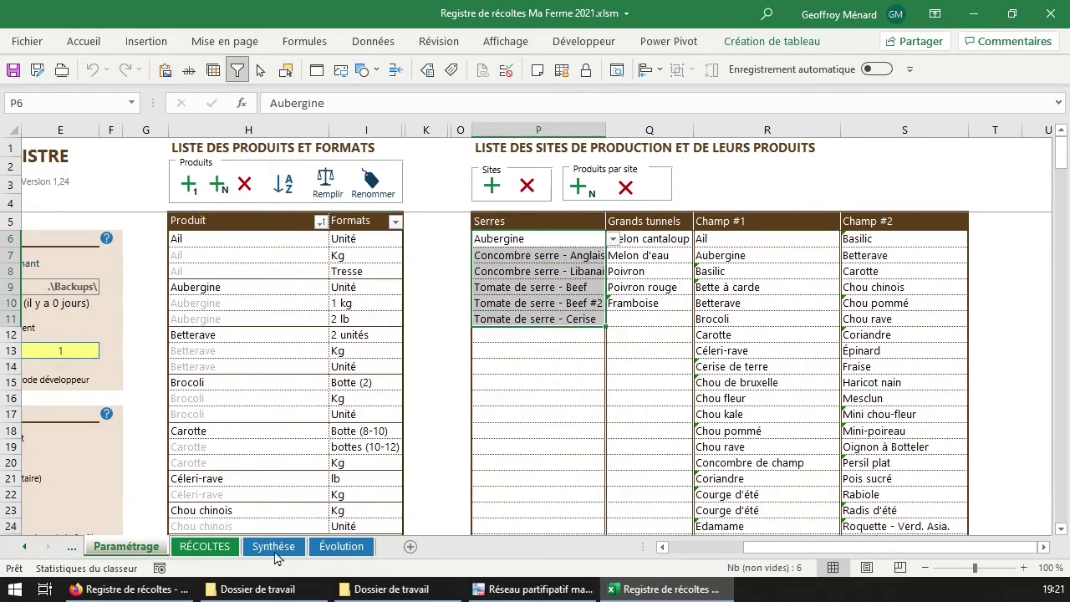
Check the RÉCOLTES entry form, and review the general product list with the formats of Ail on the Paramétrage sheet
left_click(216, 555)
left_click(172, 483)
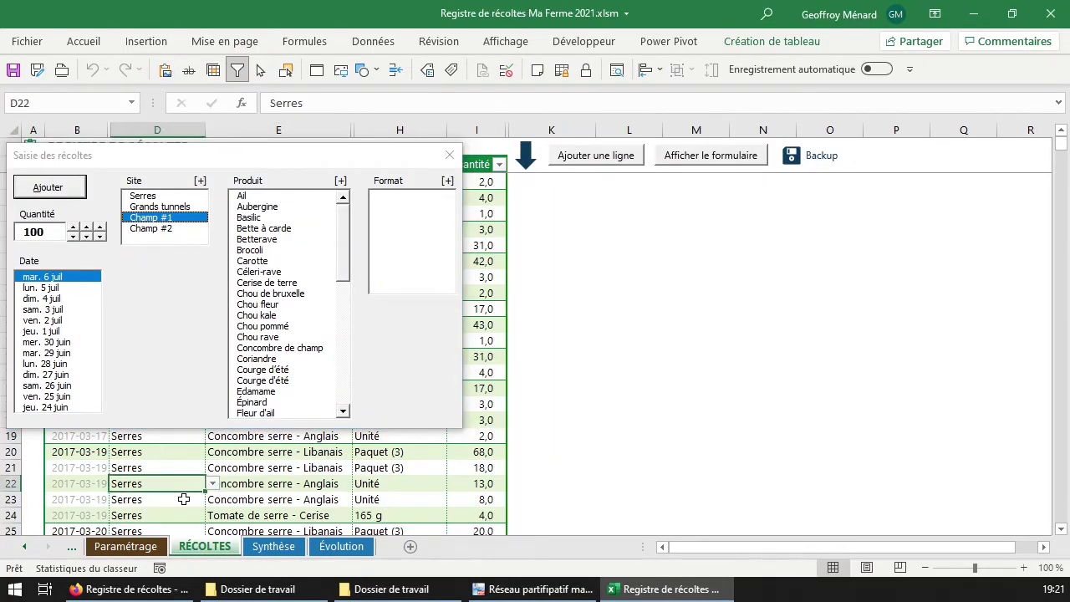
left_click(161, 551)
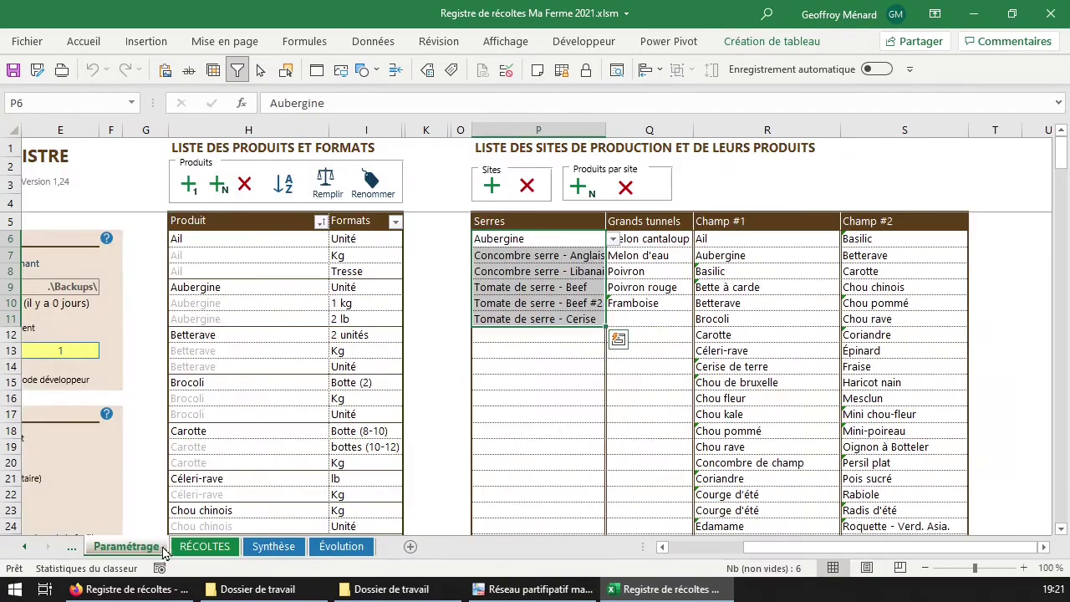
left_click_drag(219, 244, 210, 514)
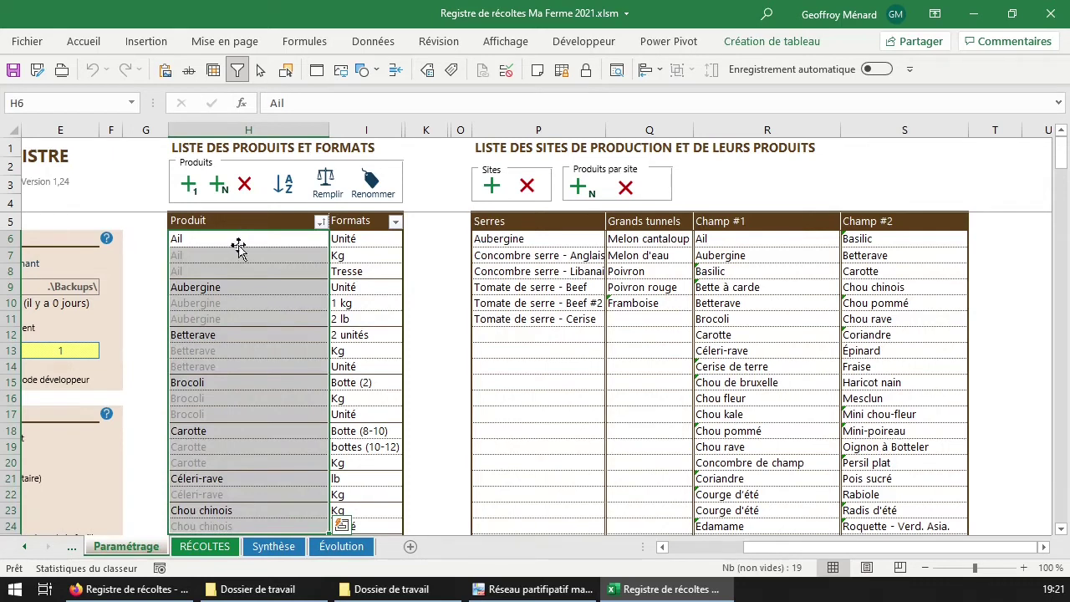
left_click_drag(239, 246, 220, 525)
left_click_drag(357, 243, 365, 276)
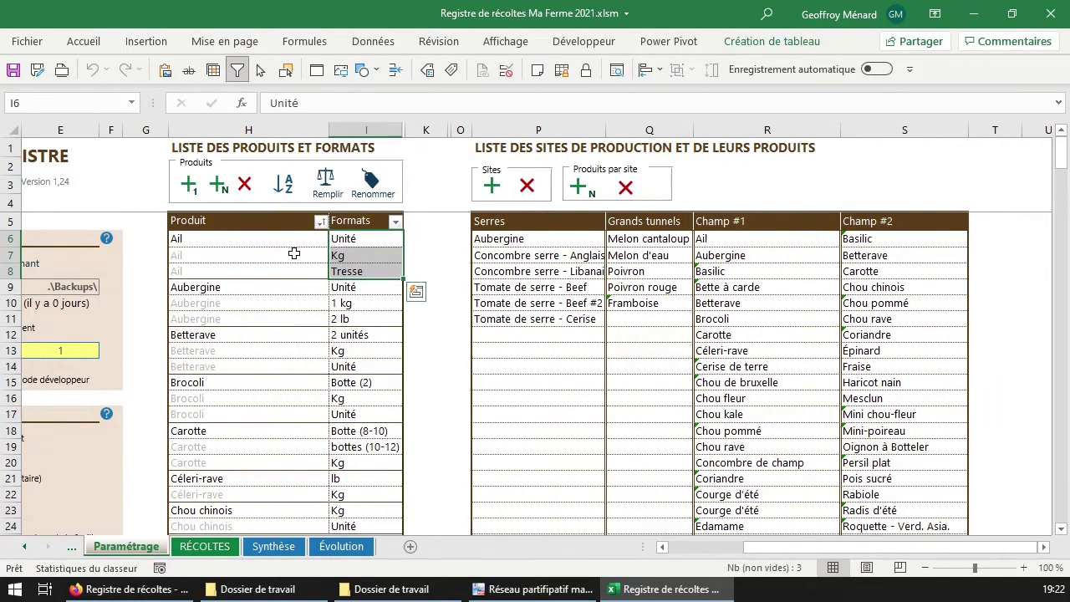
Check the Basilic entry under Champ #1 against the general product list
left_click(743, 275)
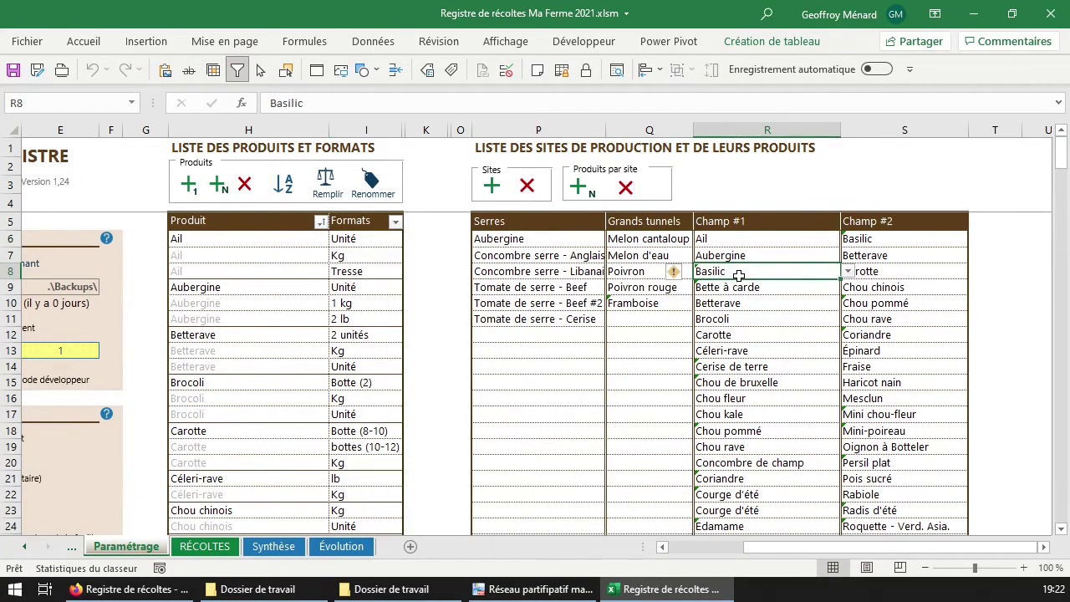
left_click(848, 273)
key("Escape")
left_click(191, 288)
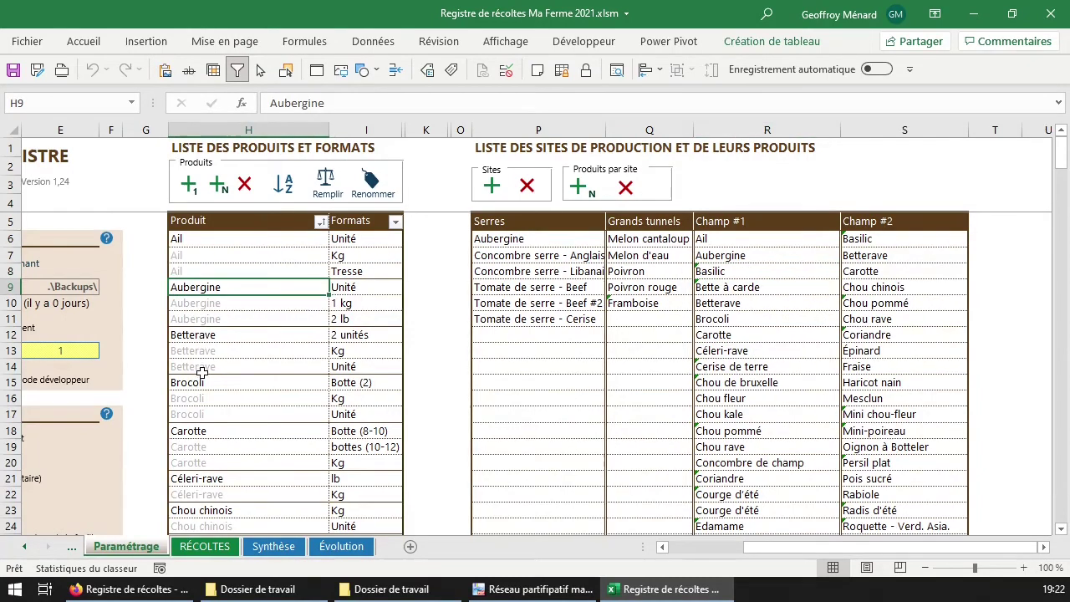
Add the new format "Sac" to Basilic for Champ #1 from the harvest entry form
left_click(204, 546)
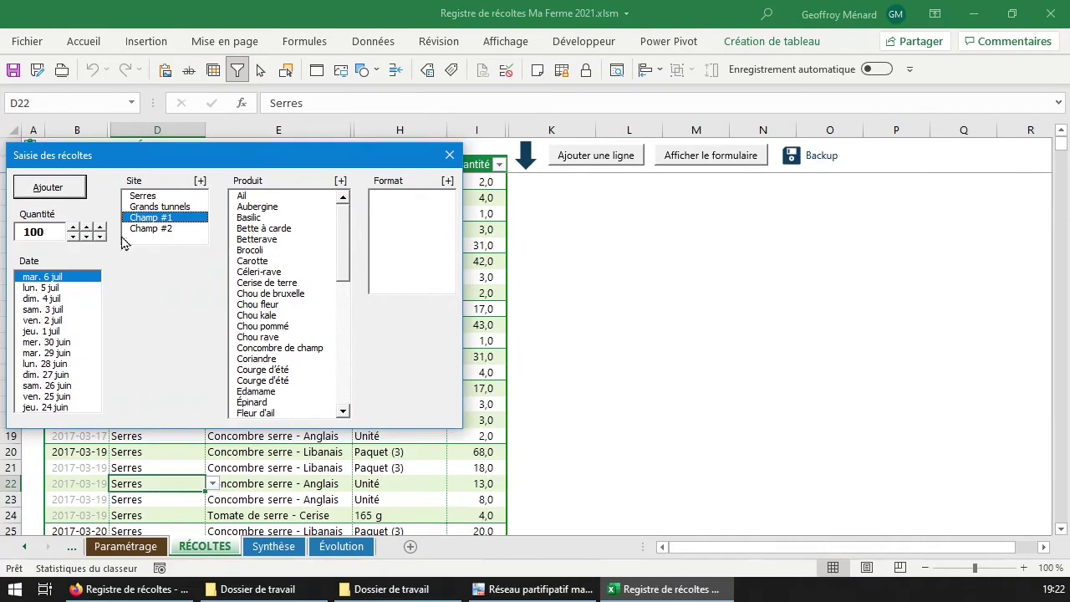
left_click(260, 218)
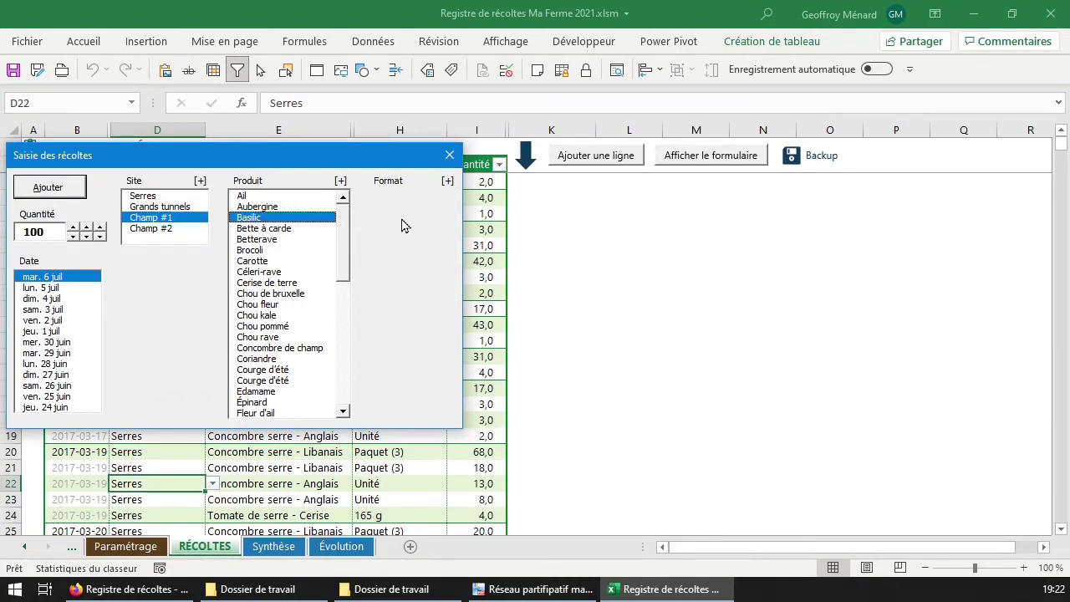
left_click(448, 183)
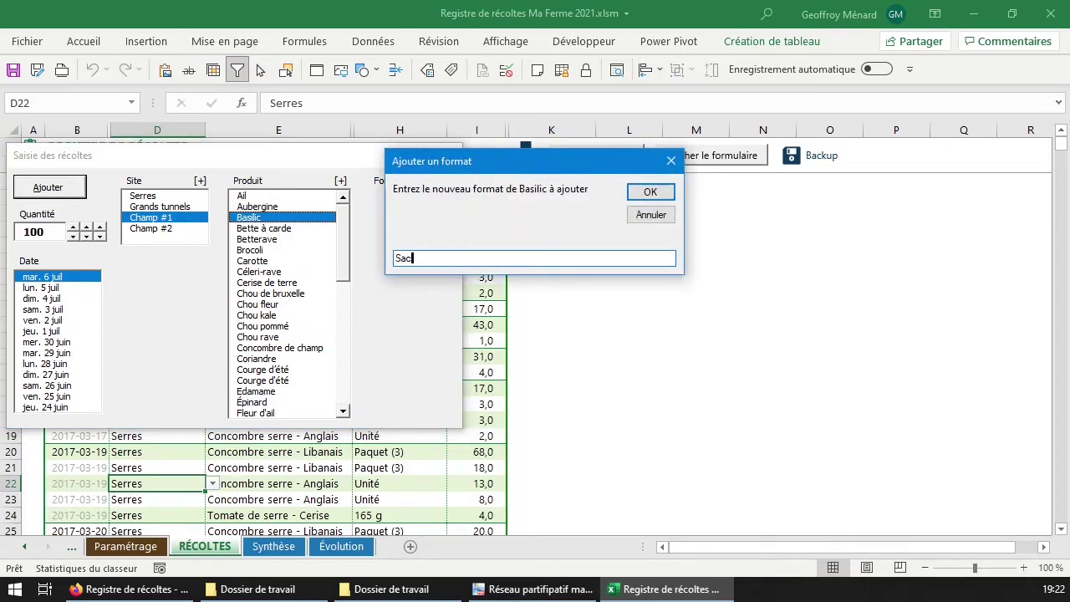
type("Sac")
key("Return")
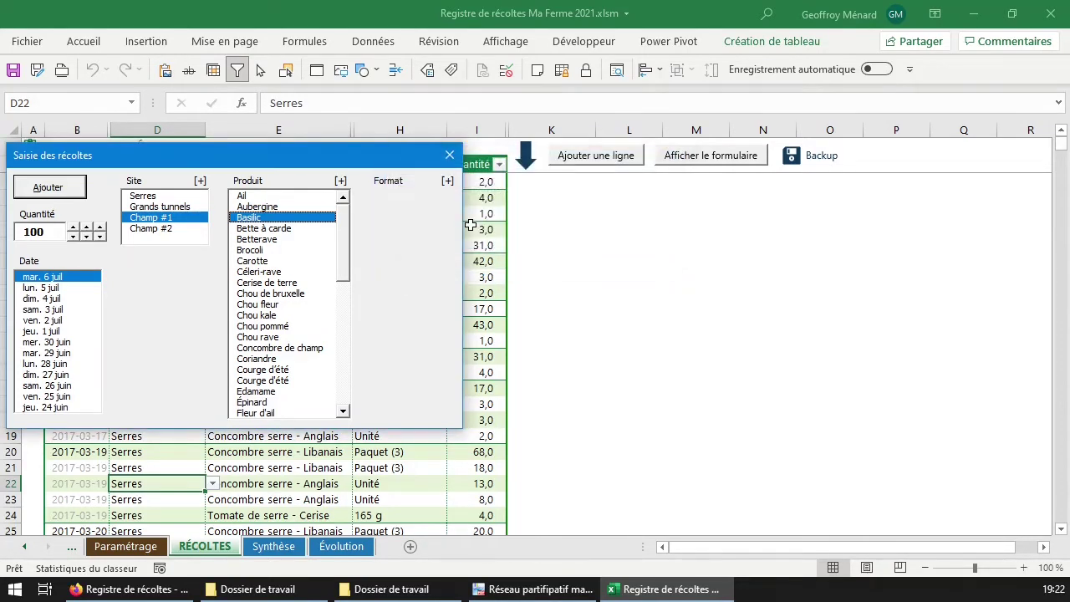
Close the harvest entry form and look for Basilic in the general product list on the Paramétrage sheet
left_click(449, 156)
left_click(129, 548)
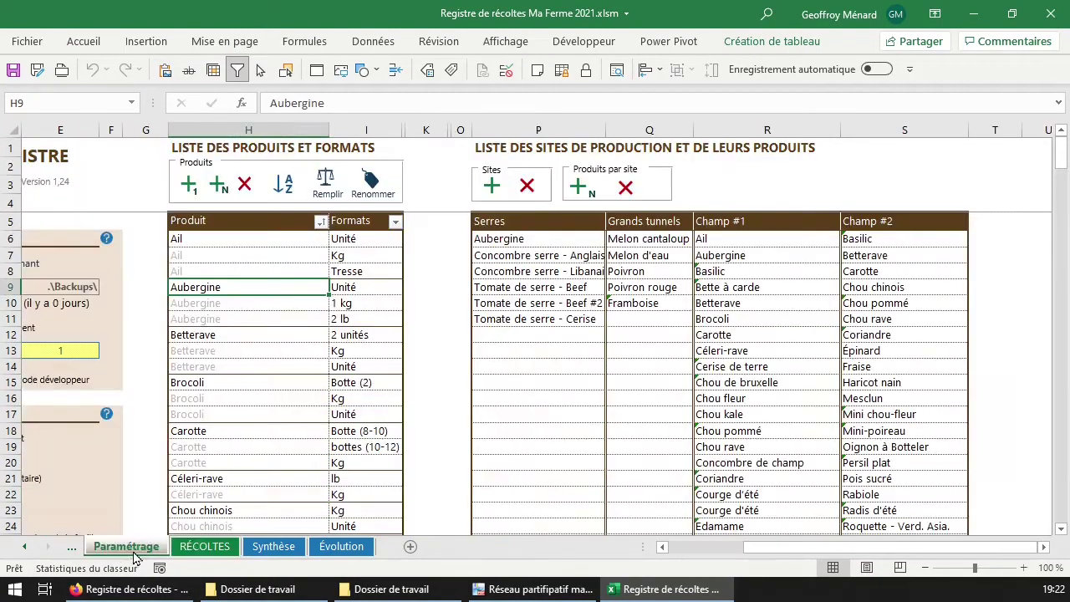
left_click(207, 335)
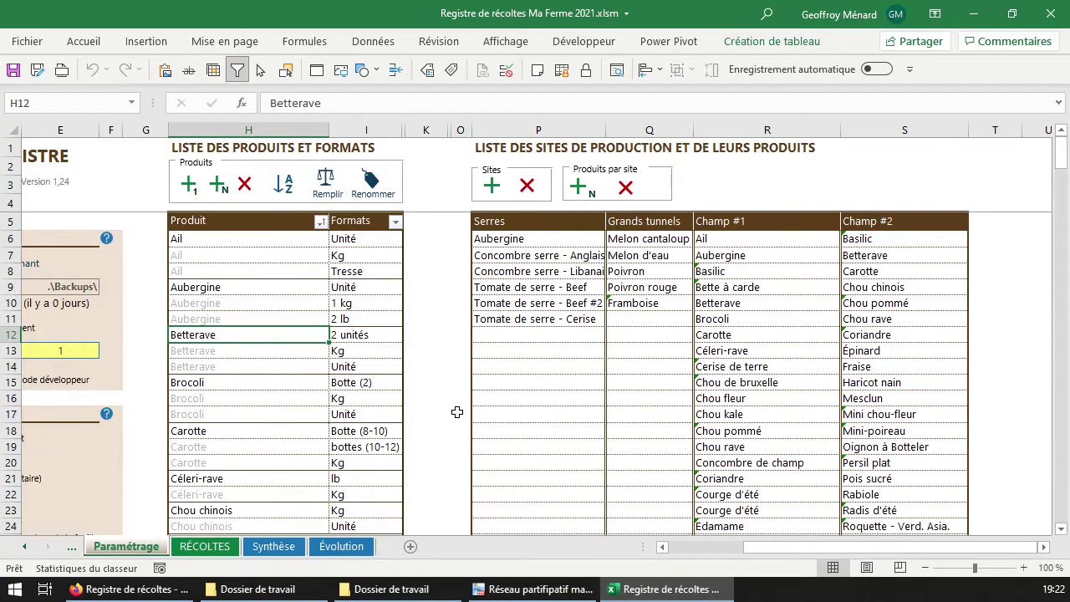
left_click(298, 285)
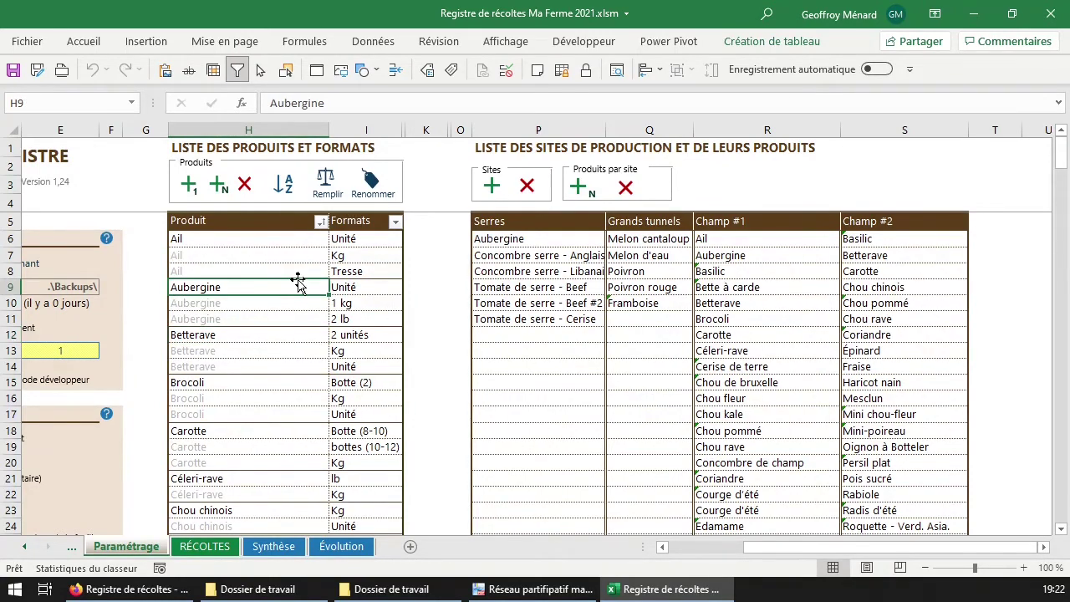
key("ctrl+Down")
scroll(284, 326, "down", 3)
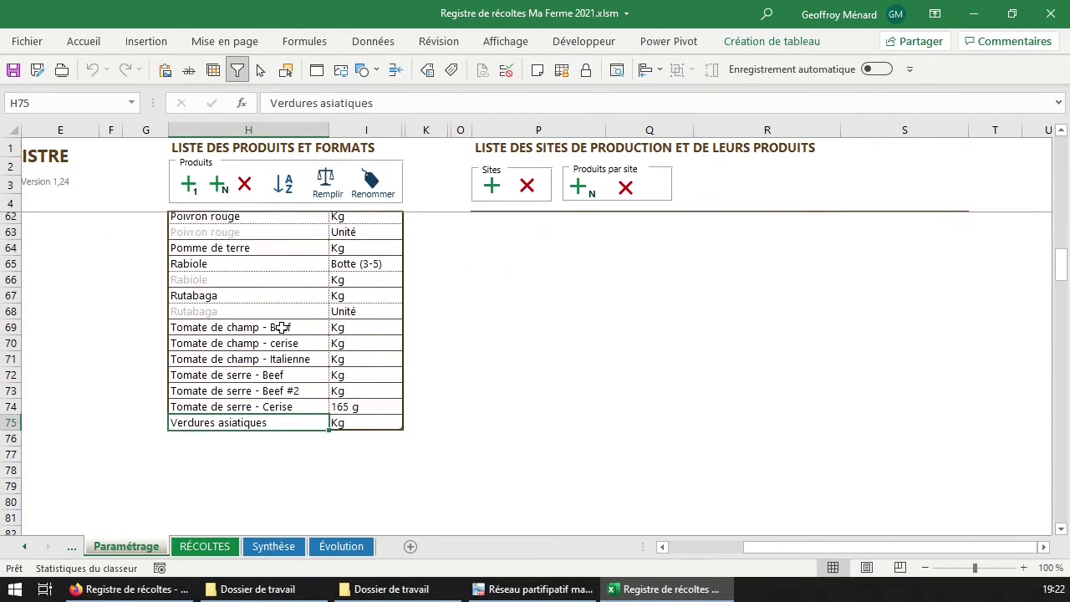
scroll(281, 328, "up", 20)
left_click(284, 335)
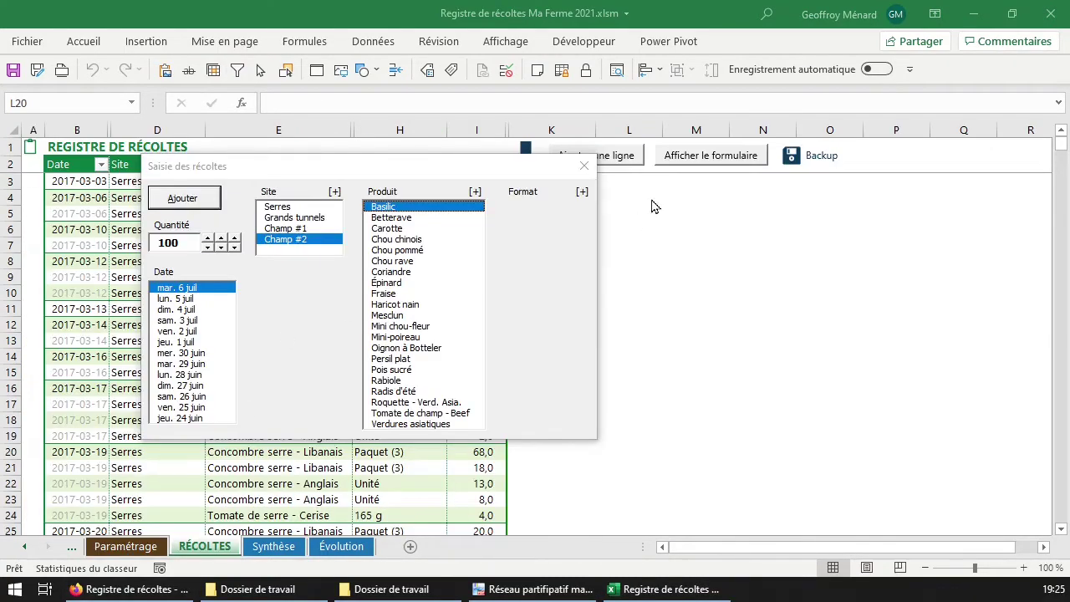
Add the new format "Sac" to Basilic for Champ #2 from the harvest entry form
left_click(580, 194)
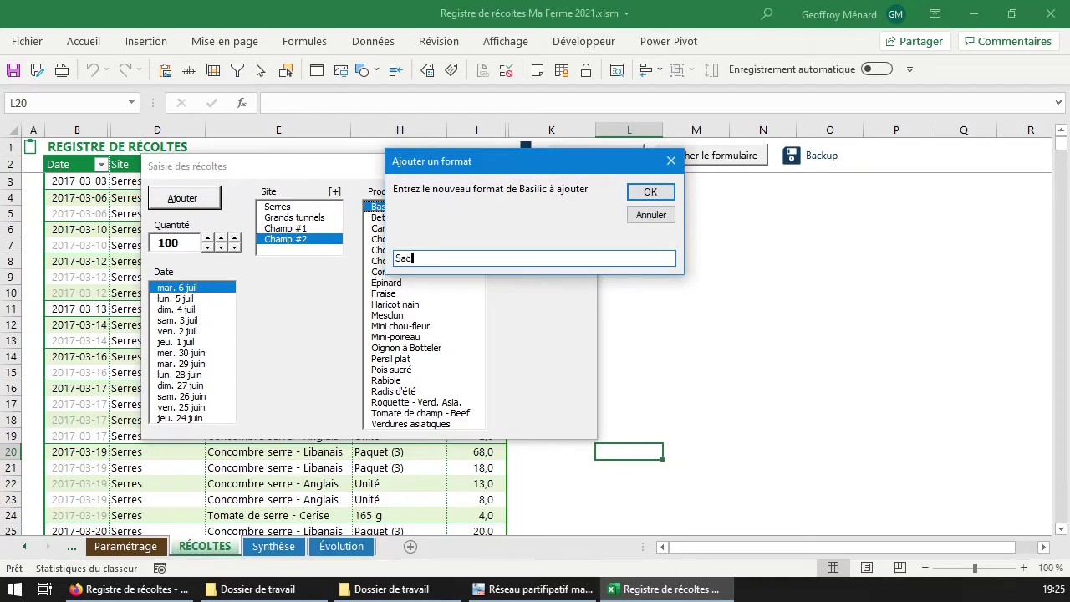
type("Sac")
key("Return")
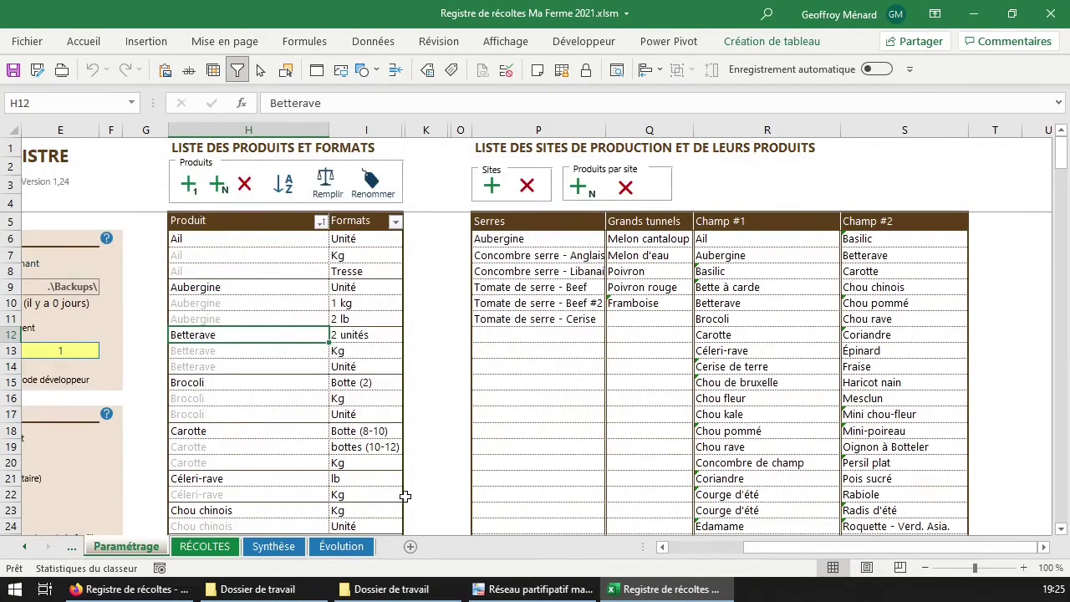
Sort the product and format list alphabetically on the Paramétrage sheet and check the new Basilic entry with the format Sac
scroll(238, 468, "down", 10)
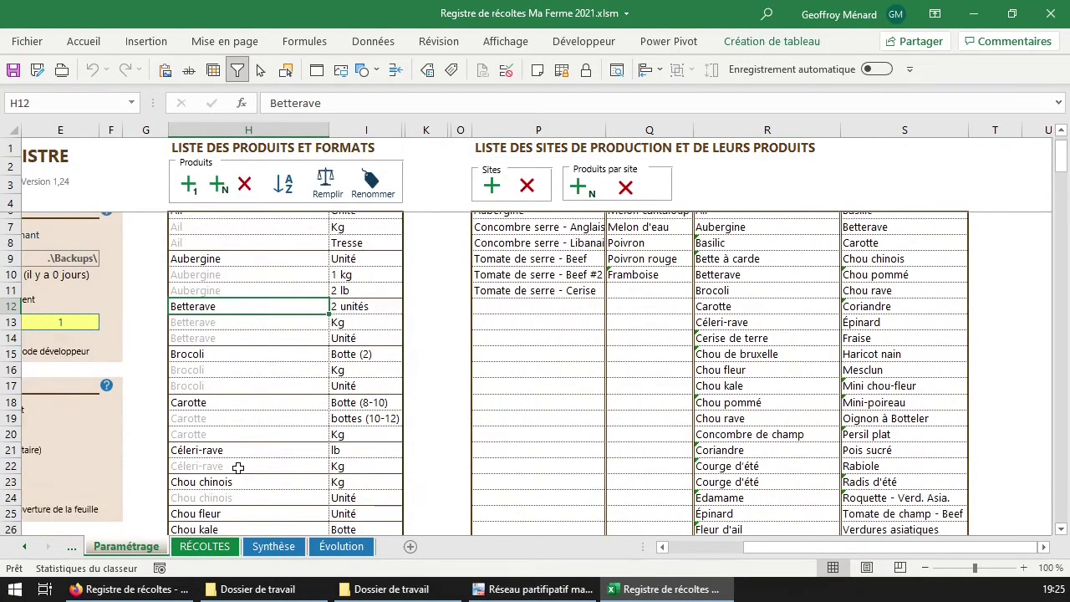
scroll(238, 468, "down", 11)
scroll(222, 418, "up", 4)
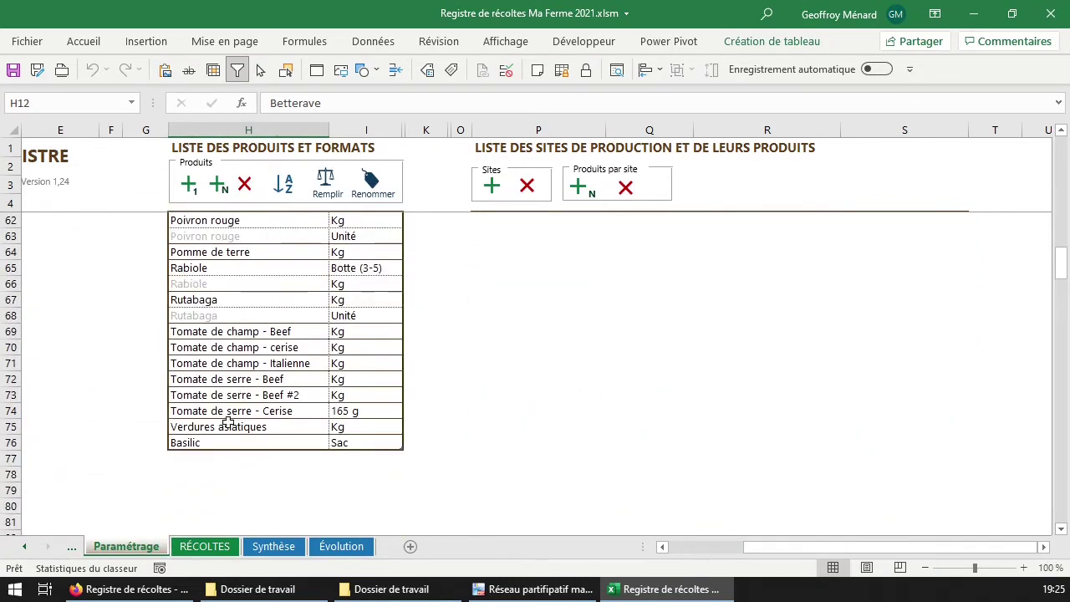
left_click(228, 455)
left_click(243, 436)
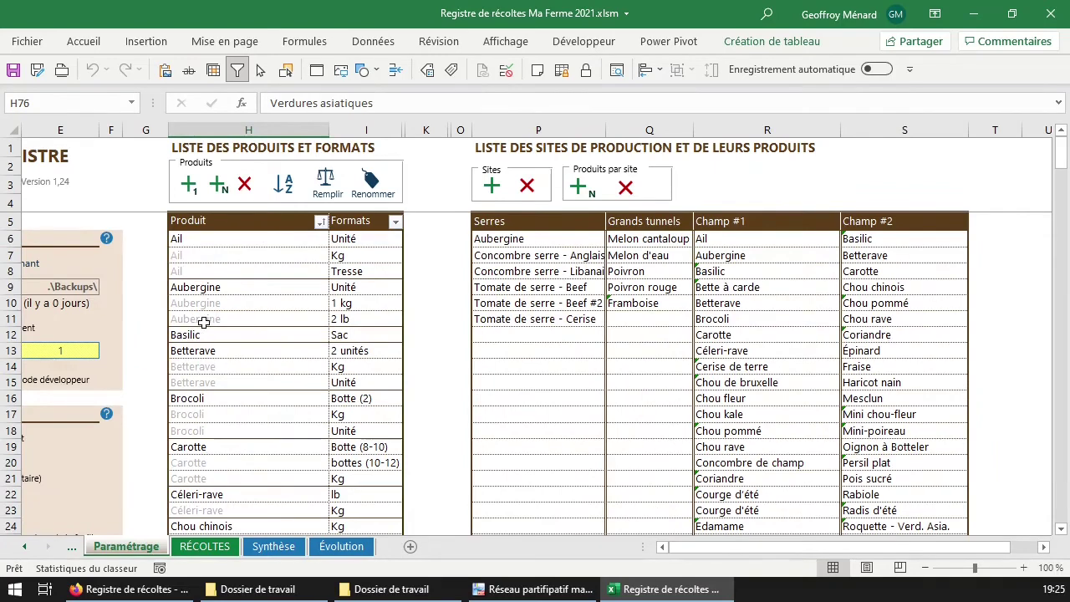
left_click(297, 332)
left_click_drag(296, 333, 341, 332)
left_click(343, 332)
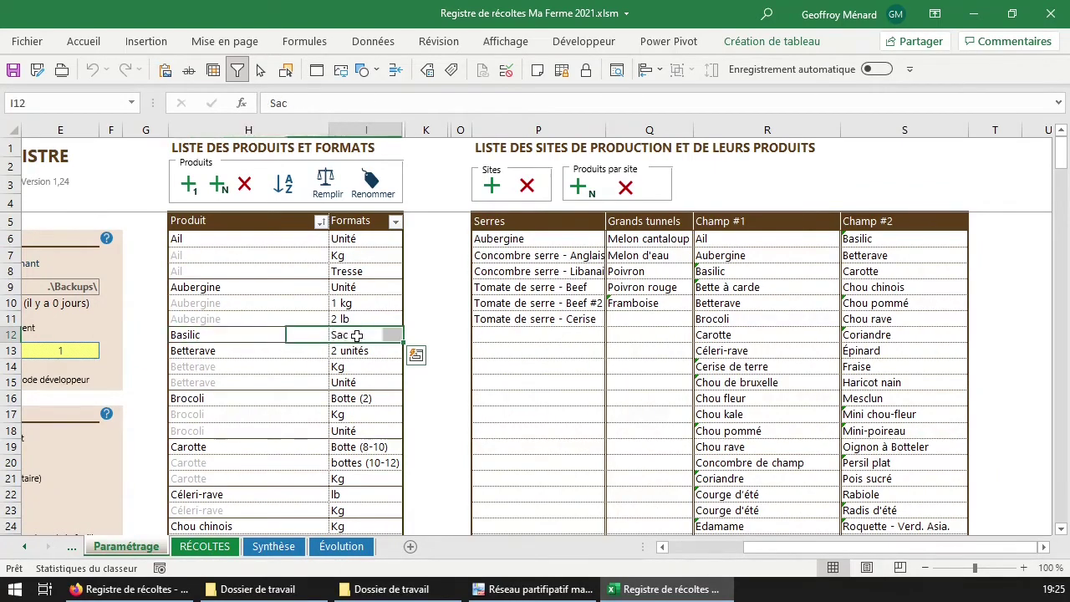
Enable the optional feature "Actualiser automatiquement les rapports à l'ouverture de la feuille" on the Paramétrage sheet
left_click(237, 346)
key("Home")
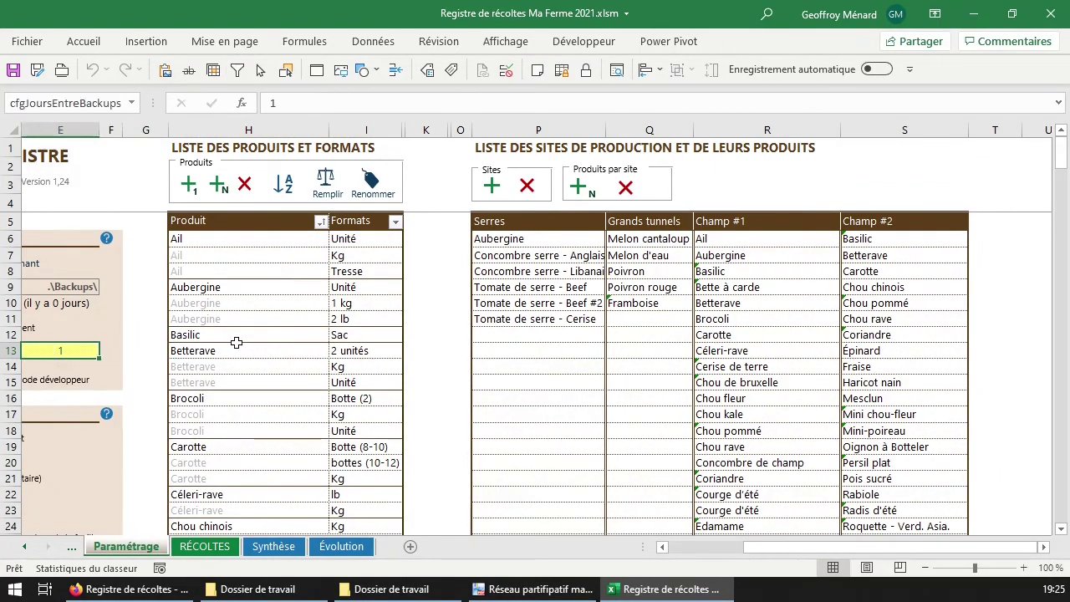
key("Left")
scroll(326, 371, "down", 2)
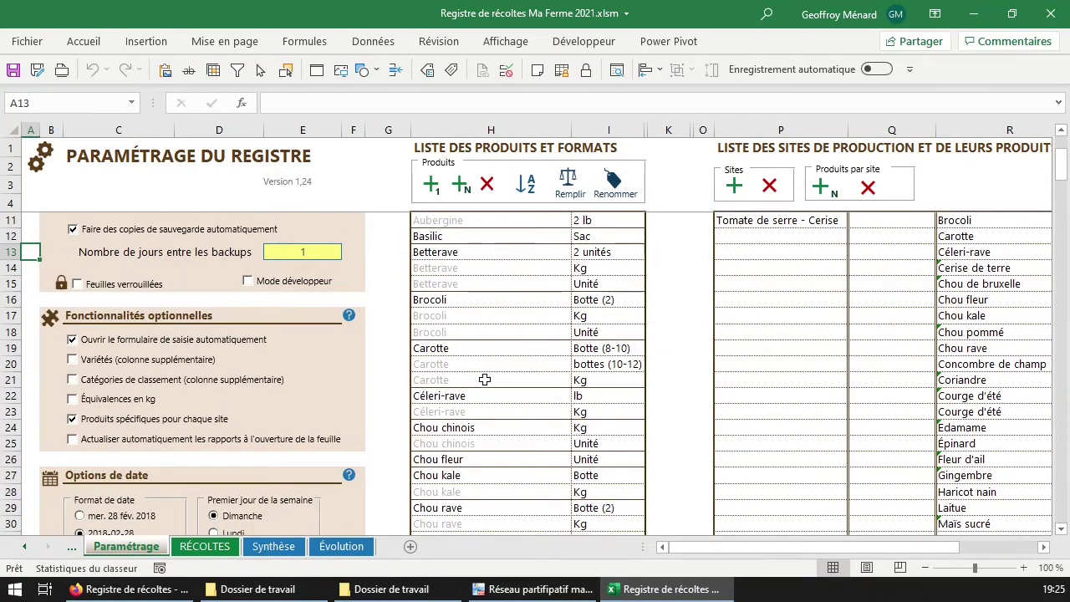
left_click(84, 440)
Check the summary report on the Synthèse sheet against the RÉCOLTES sheet, and review the automatic refresh option on Paramétrage
left_click(278, 548)
scroll(302, 242, "up", 2)
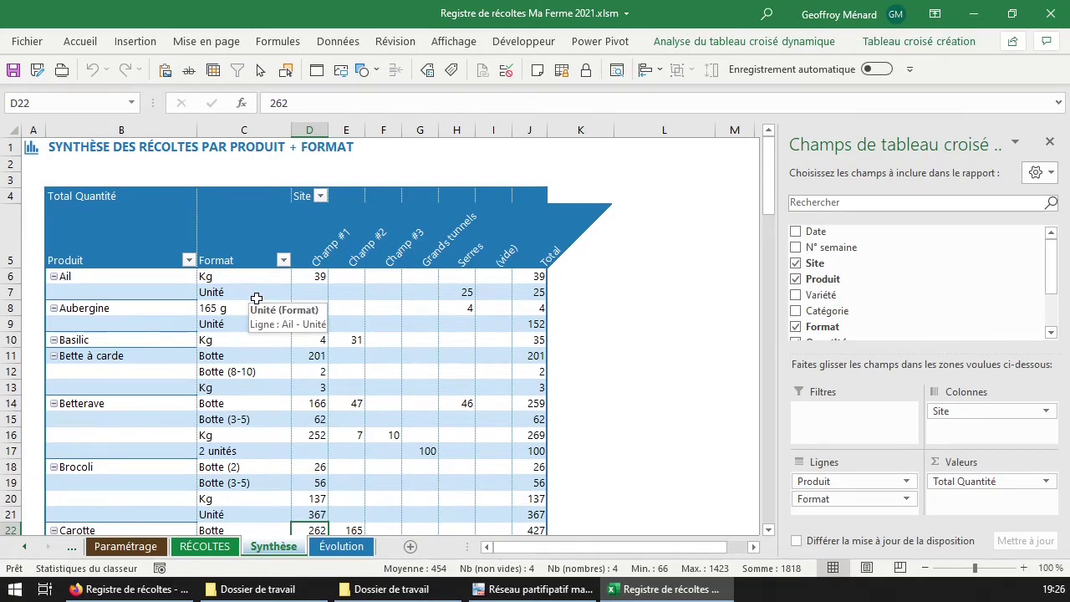
left_click(205, 545)
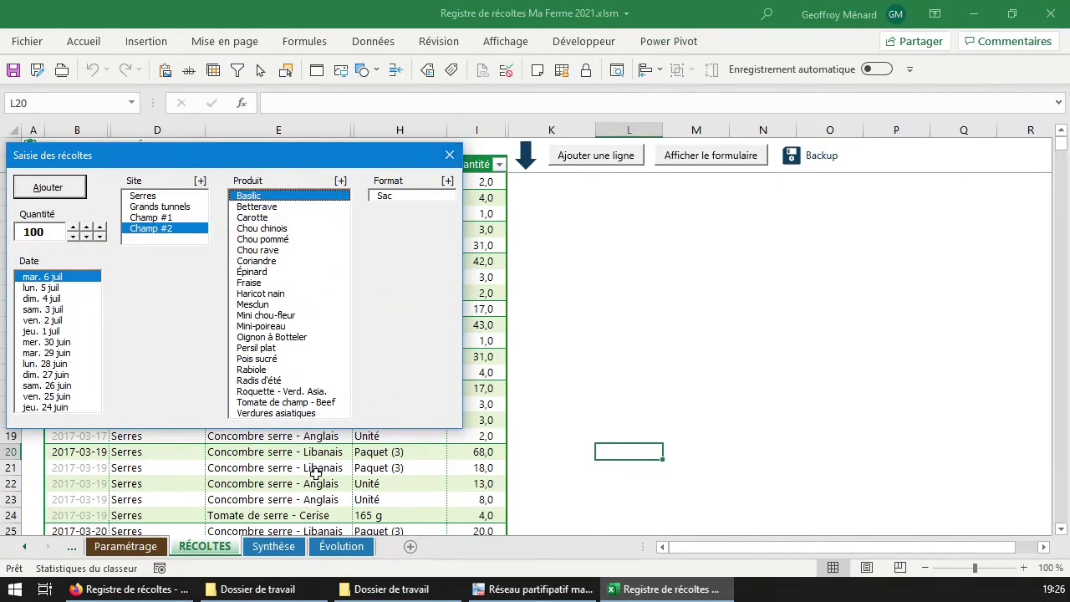
left_click(273, 546)
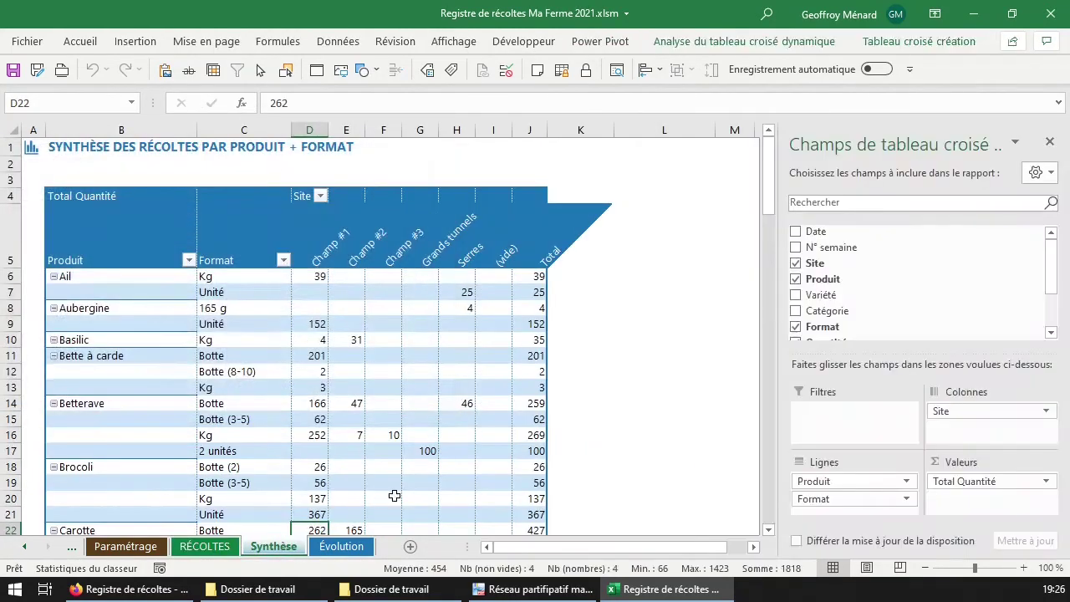
left_click(150, 549)
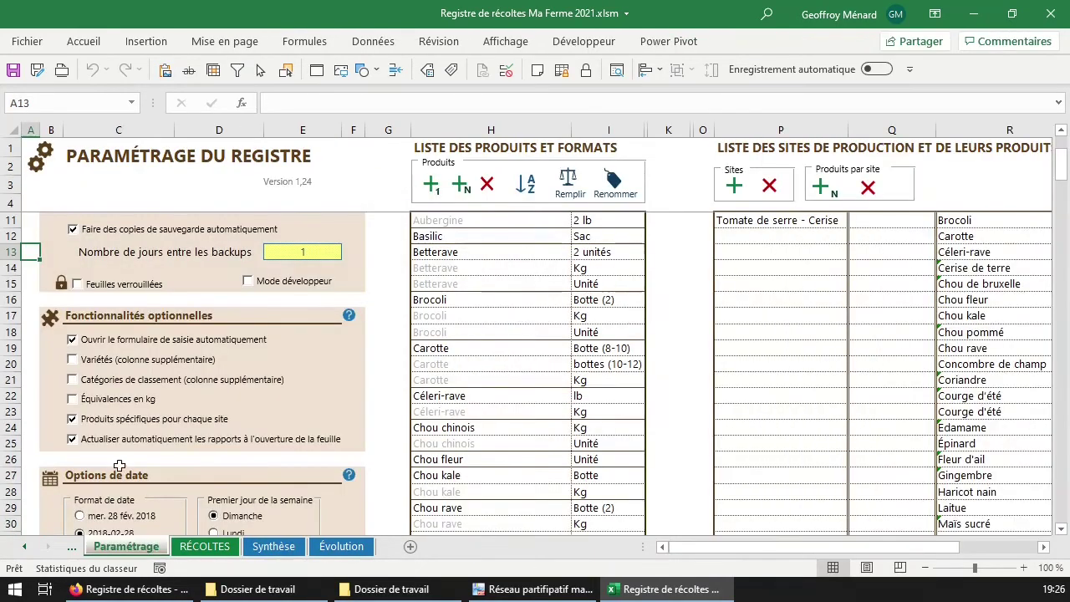
Reopen the Synthèse report from the RÉCOLTES sheet and view the pivot table's manual Actualiser command without running it
left_click(275, 547)
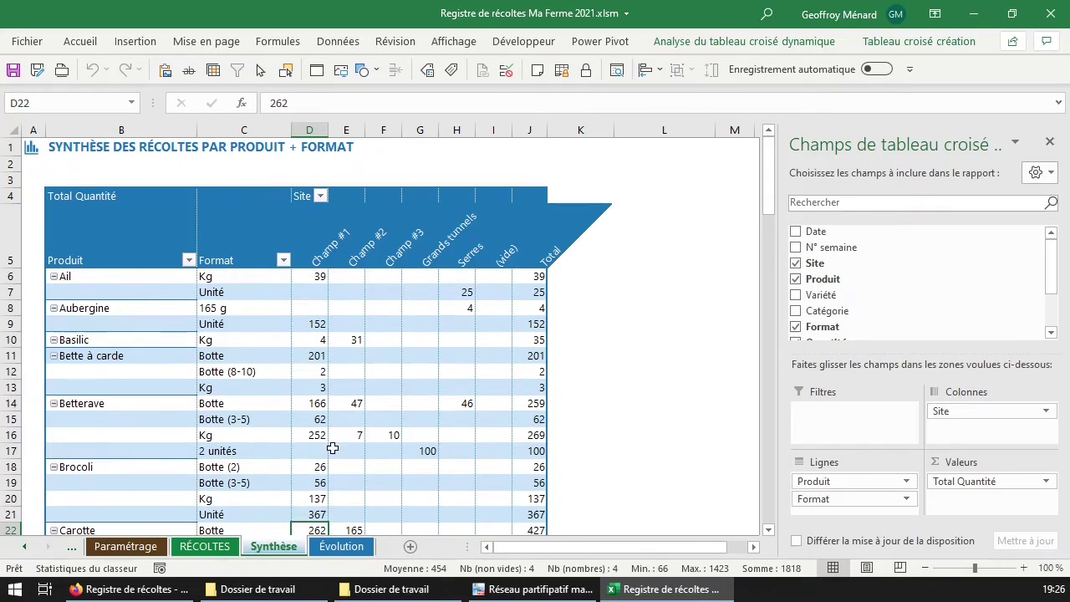
left_click(205, 546)
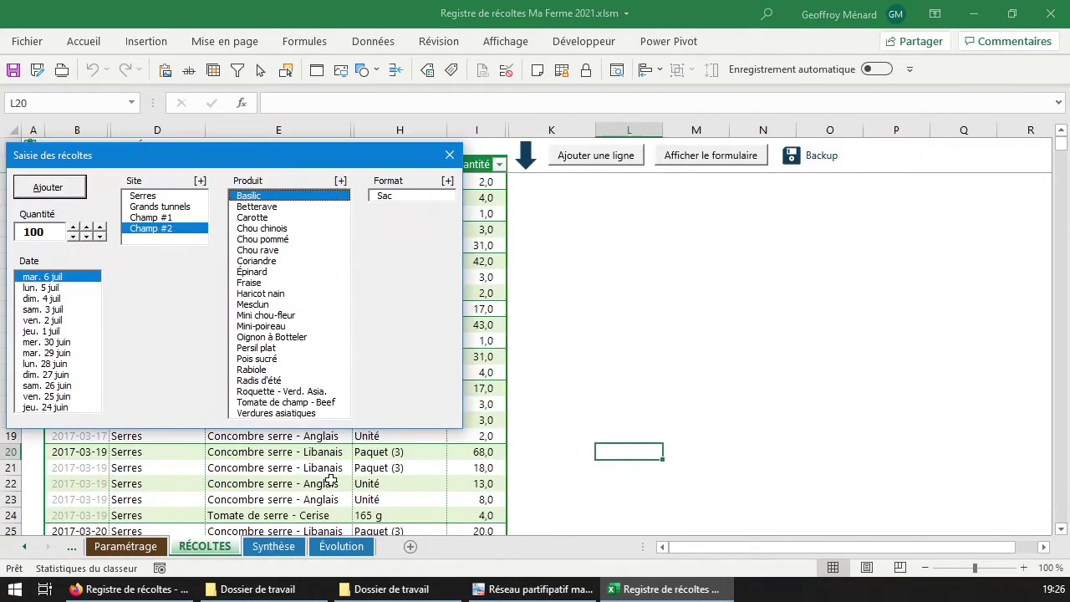
left_click(262, 482)
left_click(274, 546)
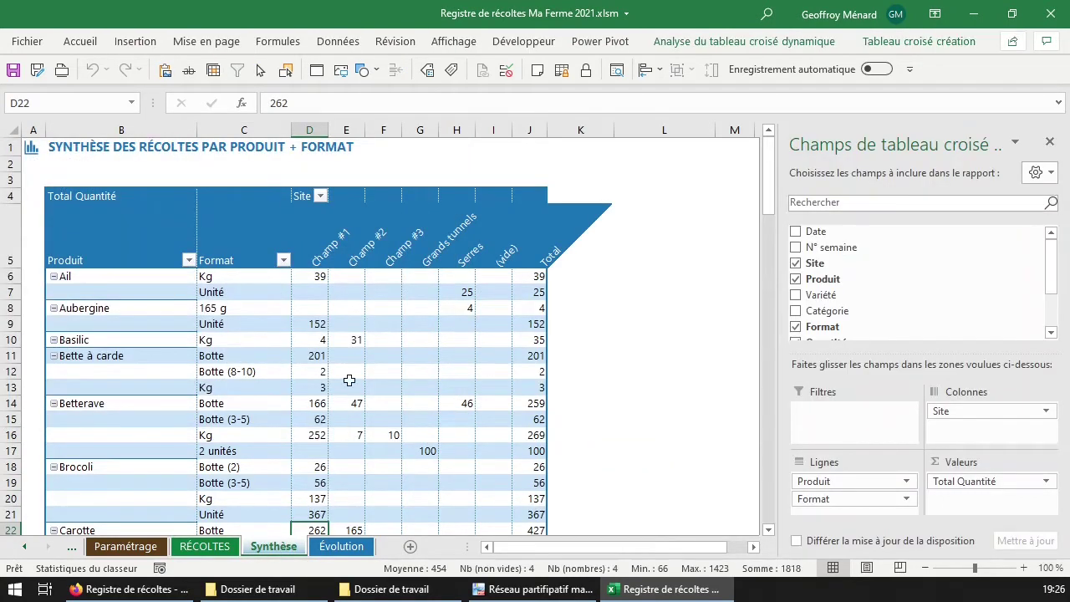
right_click(349, 380)
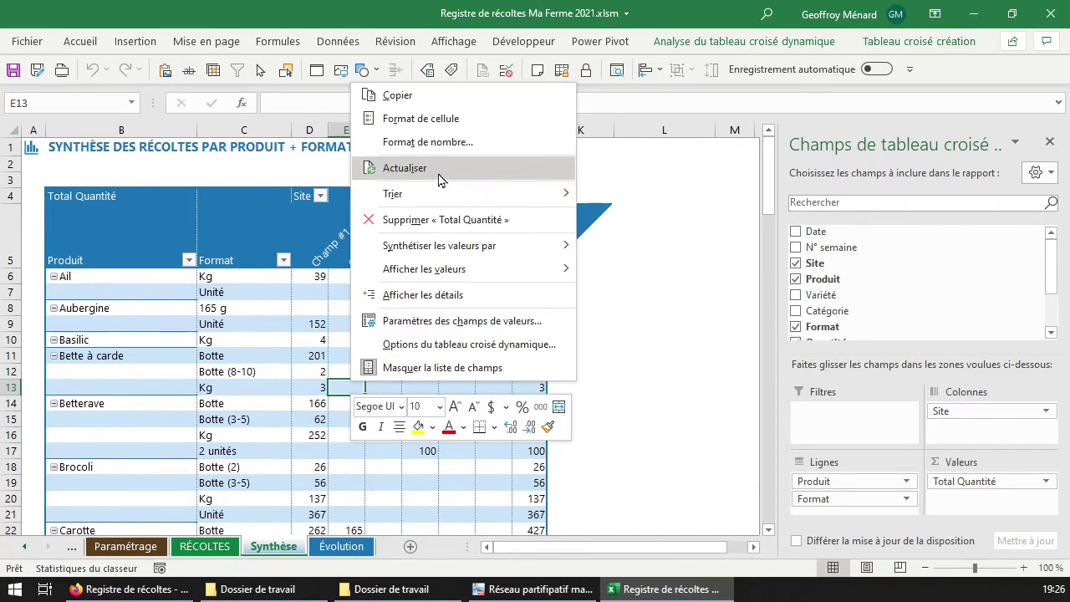
left_click(282, 372)
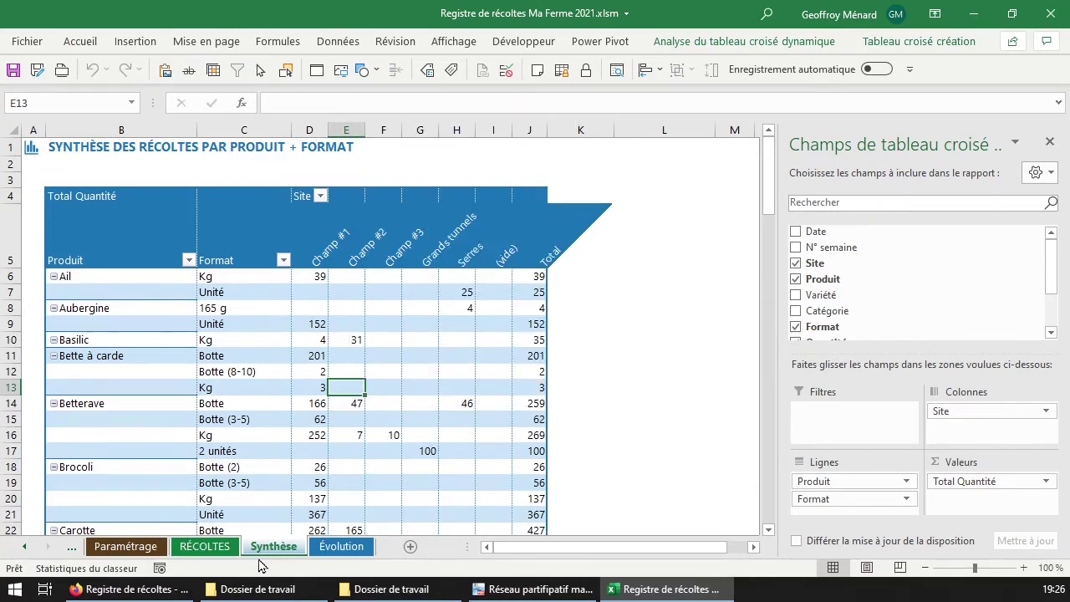
Set the register's date format to "mer. 28 fév. 2018" and check the date column on the RÉCOLTES sheet
left_click(127, 548)
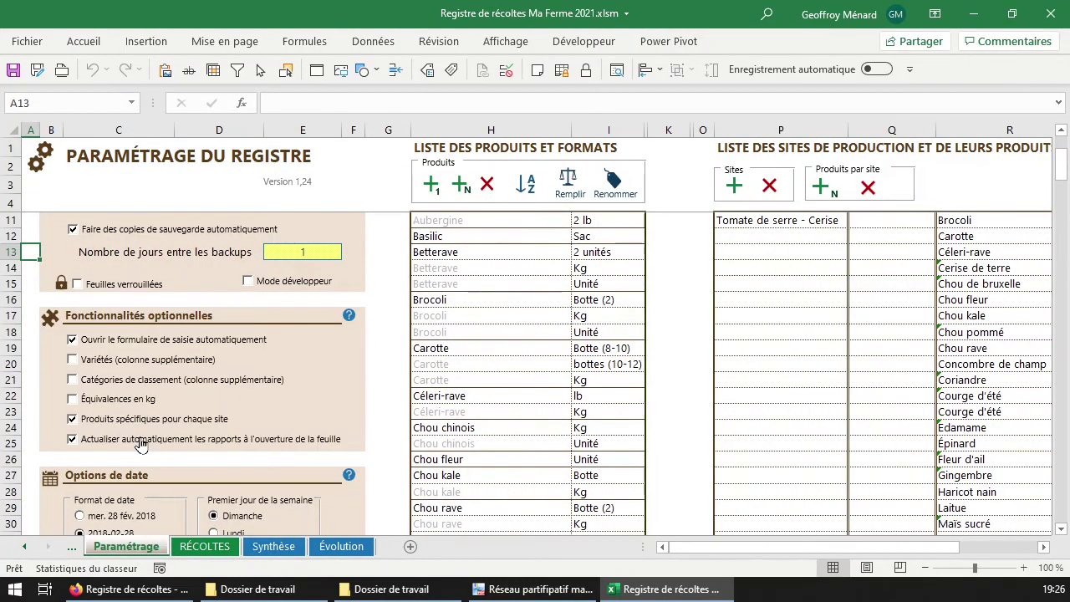
scroll(140, 445, "down", 3)
scroll(140, 445, "down", 2)
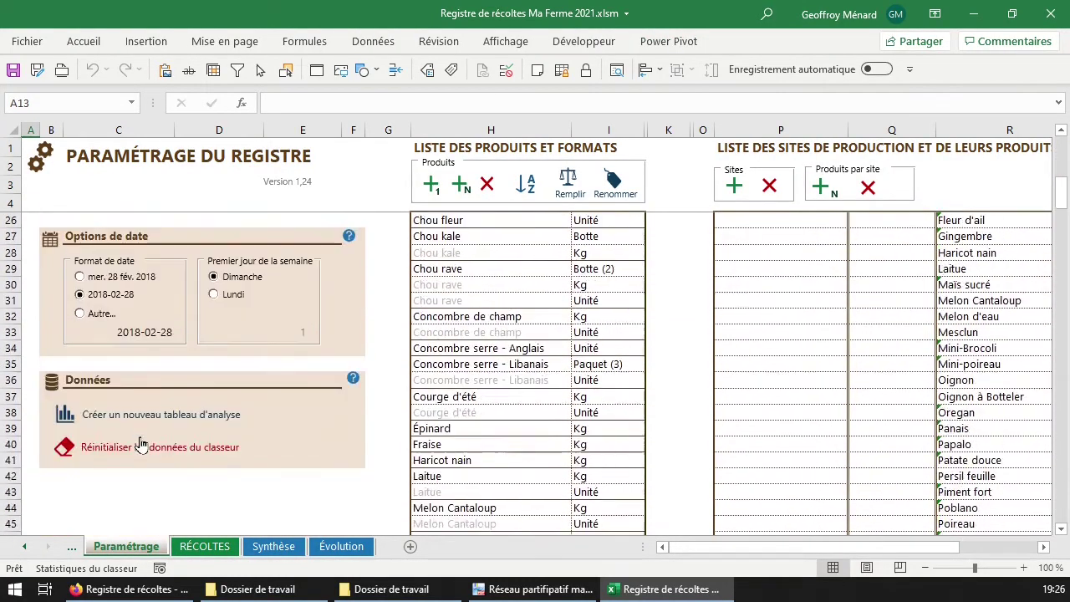
left_click(114, 278)
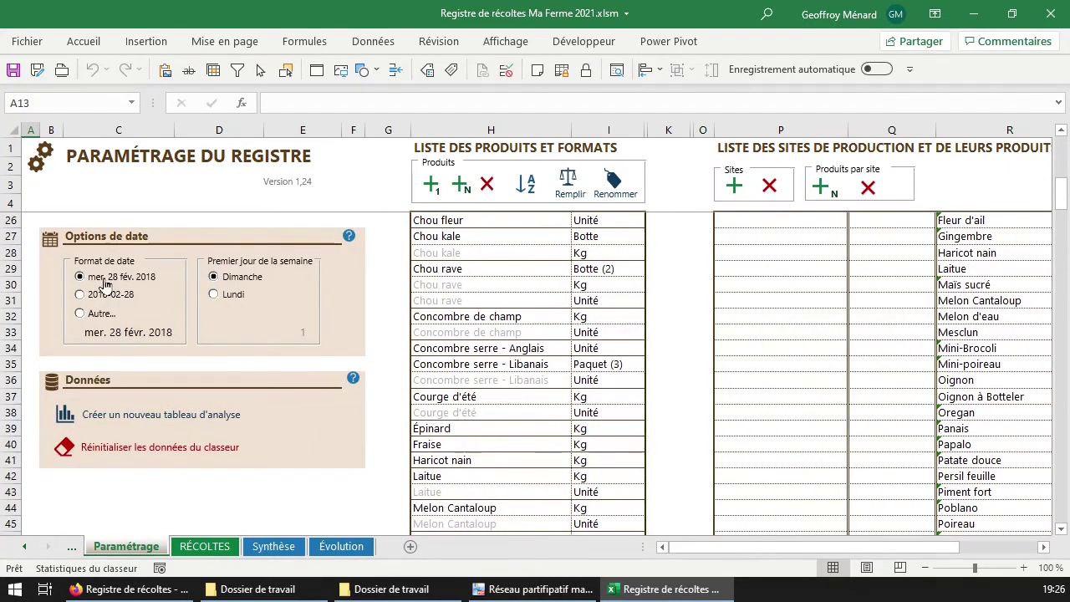
left_click(217, 554)
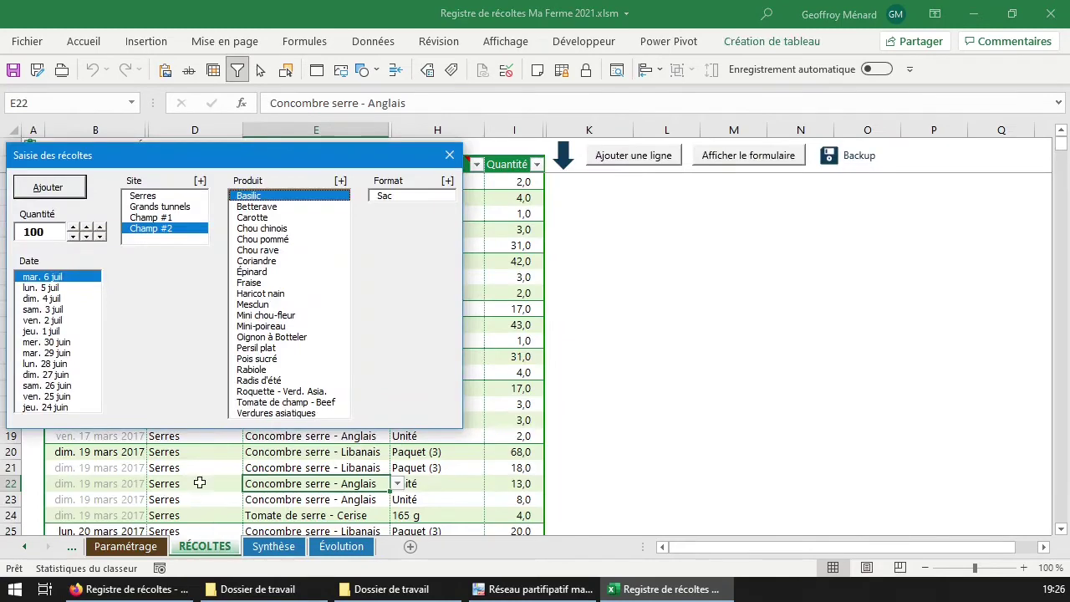
left_click_drag(203, 161, 644, 190)
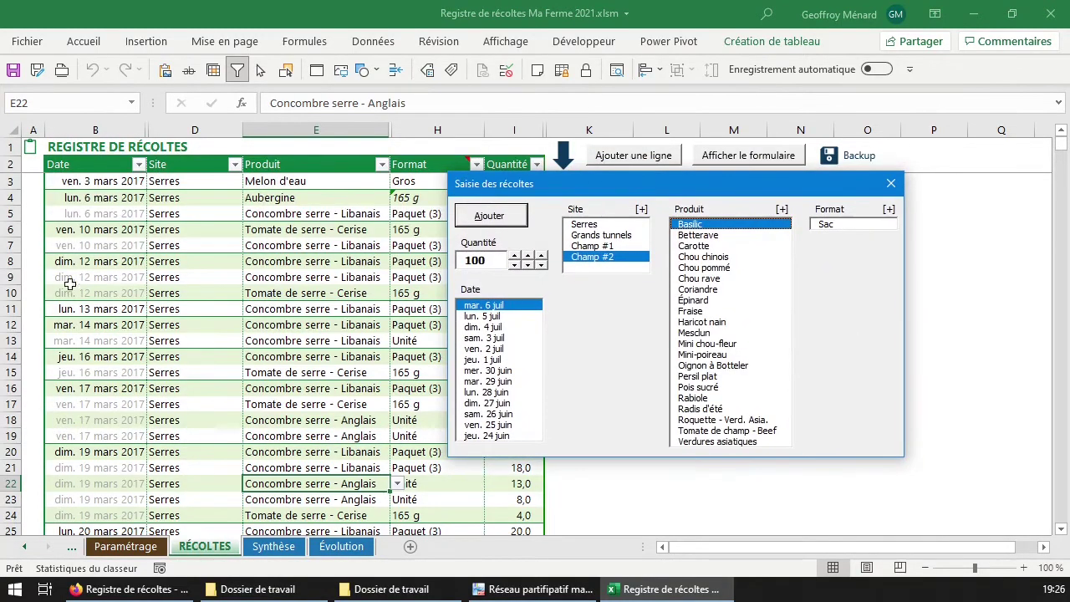
Set the register's date format to the custom format dd/mm/yyyy and check the dates on the RÉCOLTES sheet
left_click(125, 547)
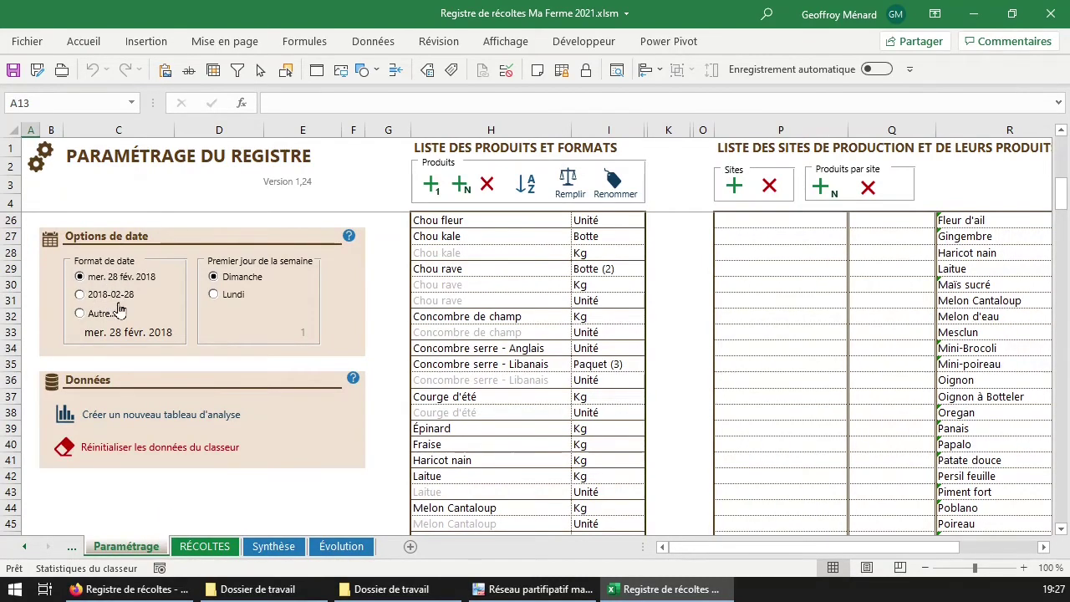
left_click(99, 314)
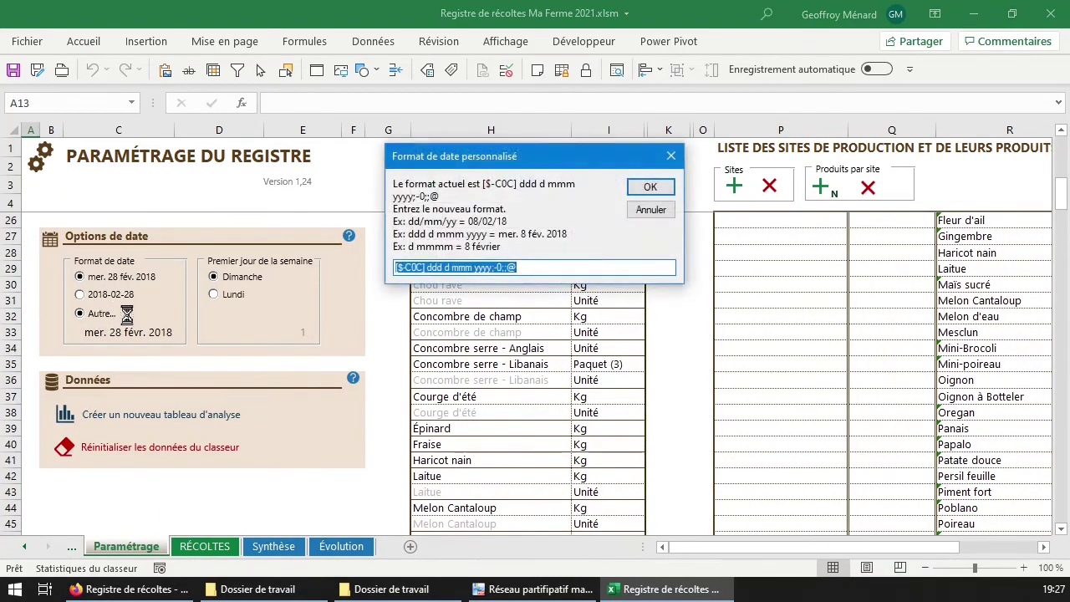
left_click(521, 268)
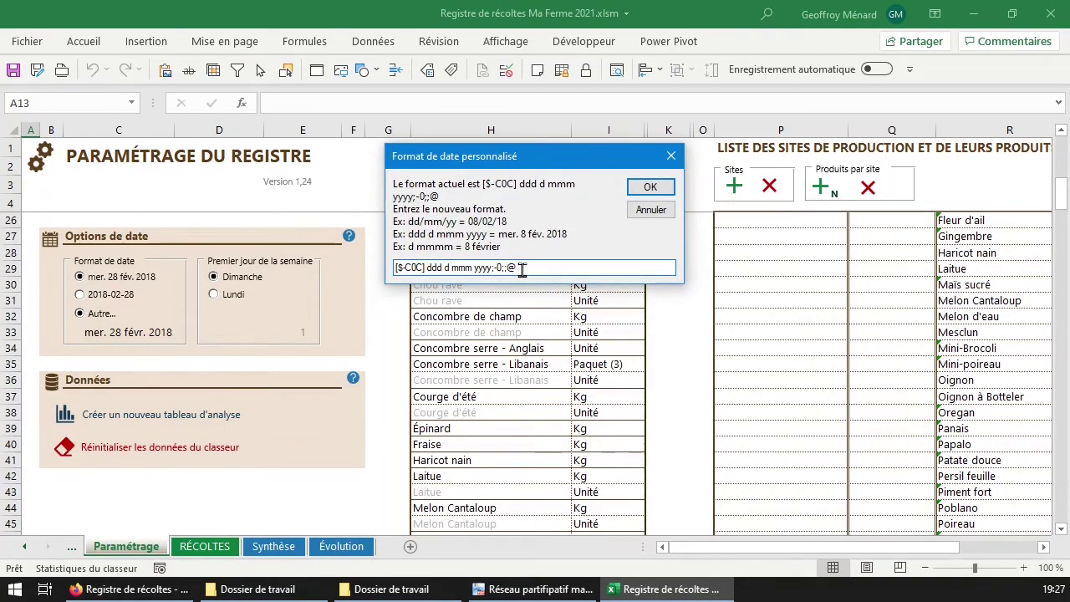
key("ctrl+a")
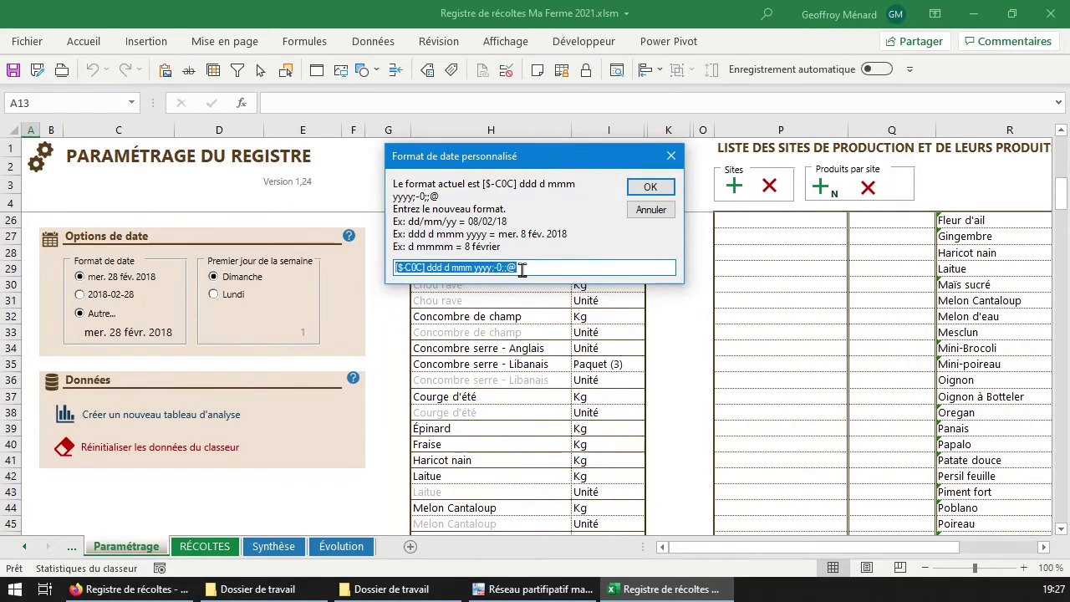
type("dd/mm/yyyy")
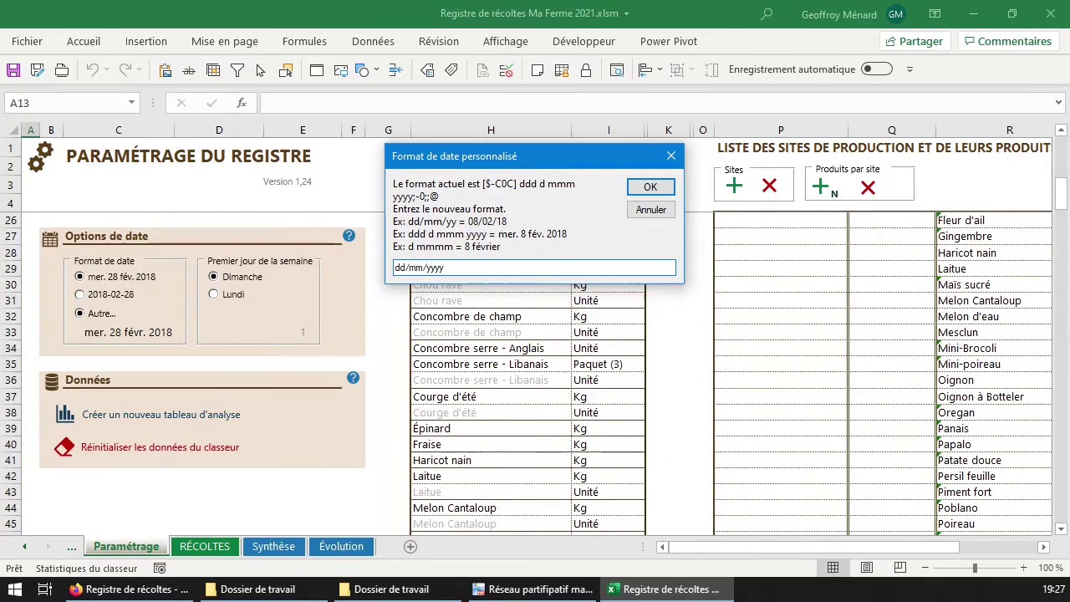
key("Return")
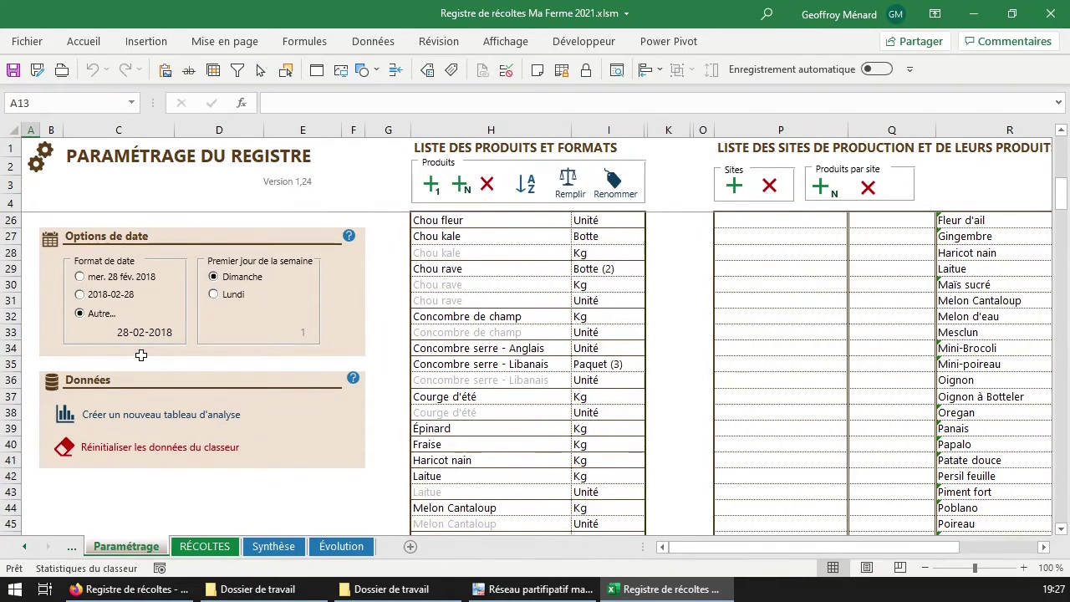
left_click(204, 546)
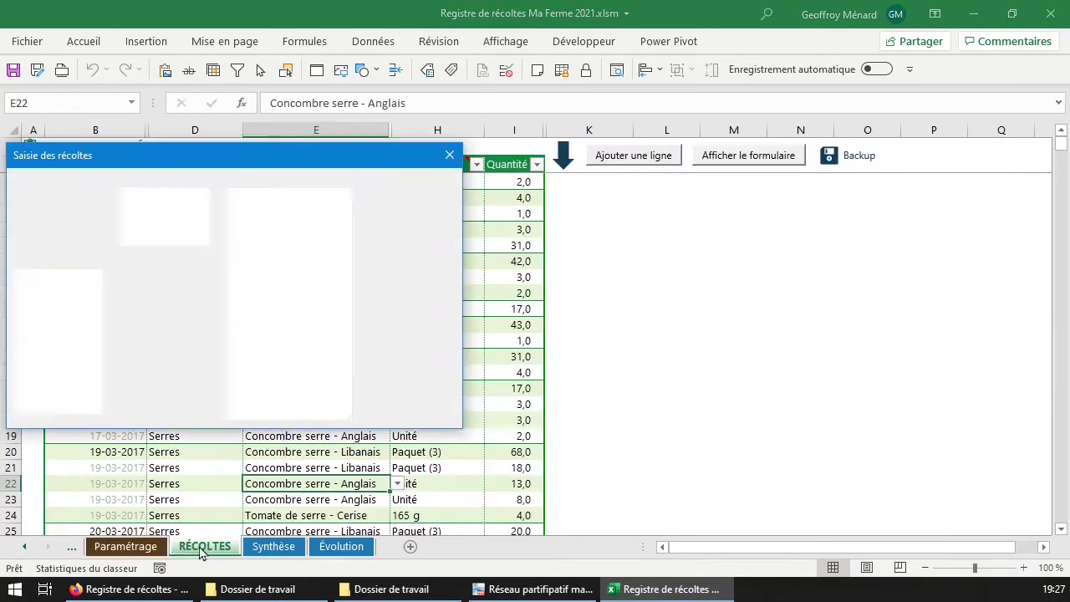
left_click(140, 547)
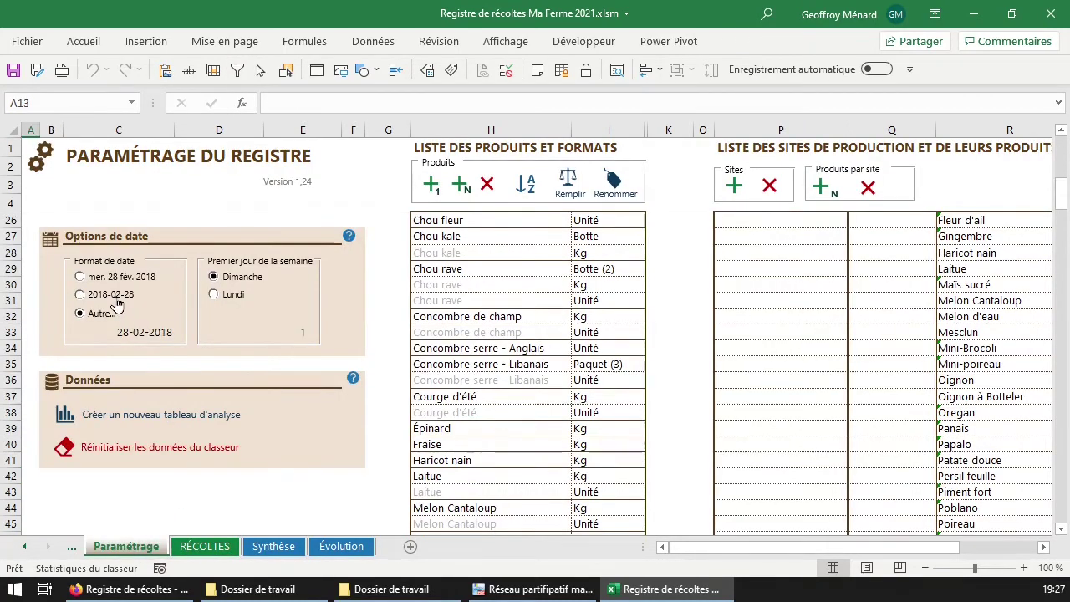
Set the register's date format back to 2018-02-28 and check the date column on the RÉCOLTES sheet behind the entry form
left_click(117, 301)
left_click(205, 546)
left_click_drag(327, 157, 640, 172)
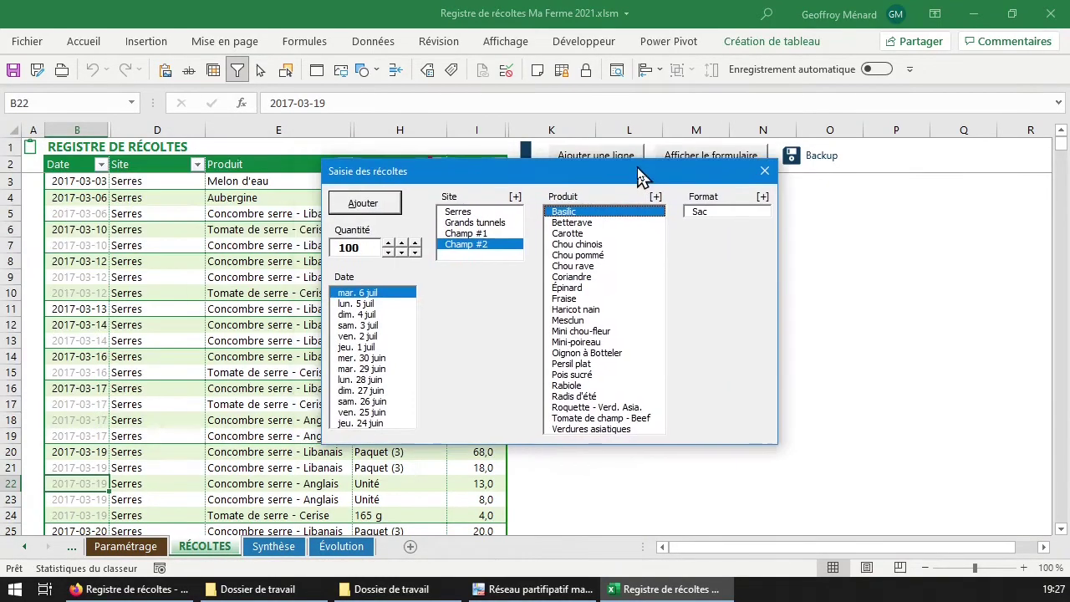
Clear the Produit slicer filter on the Évolution sheet to include all products, and reposition the slicer over the weekly report
left_click(337, 552)
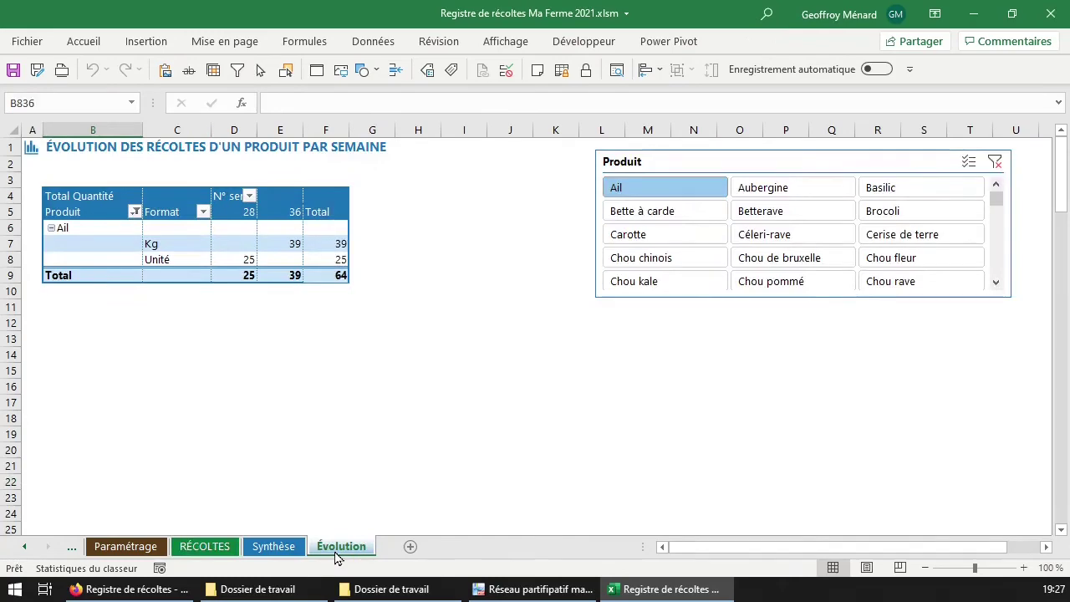
left_click(279, 548)
left_click(330, 553)
left_click(106, 215)
left_click_drag(697, 167, 616, 200)
left_click(727, 174)
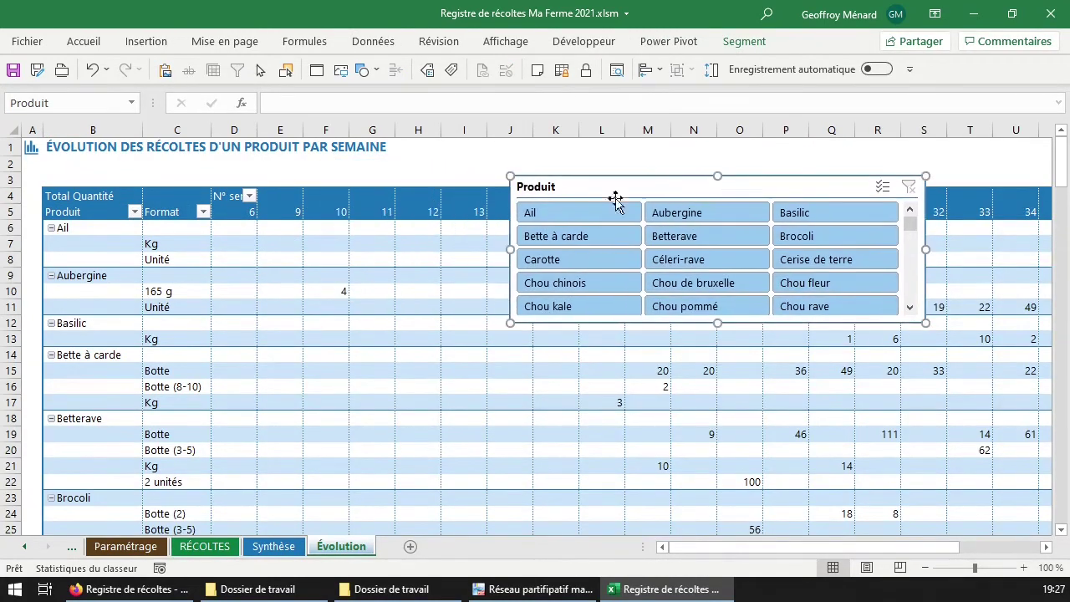
Examine the week-number columns and the field layout of the Évolution pivot table
left_click(245, 278)
left_click_drag(254, 212, 17, 247)
left_click(238, 344)
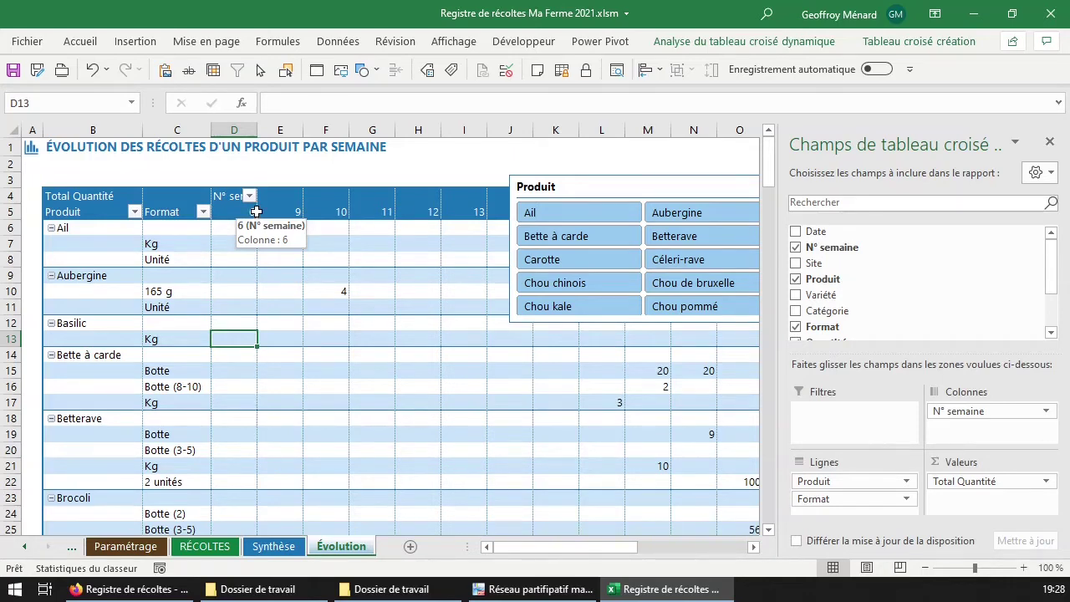
Review the Données options on the Paramétrage sheet alongside the Synthèse report
left_click(205, 546)
left_click(162, 552)
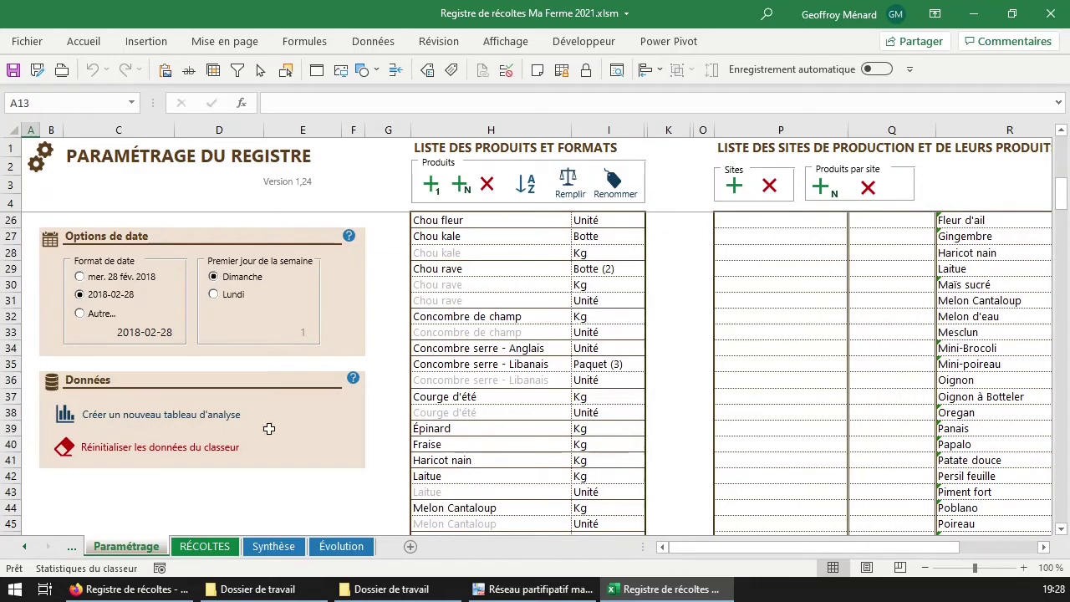
left_click(273, 546)
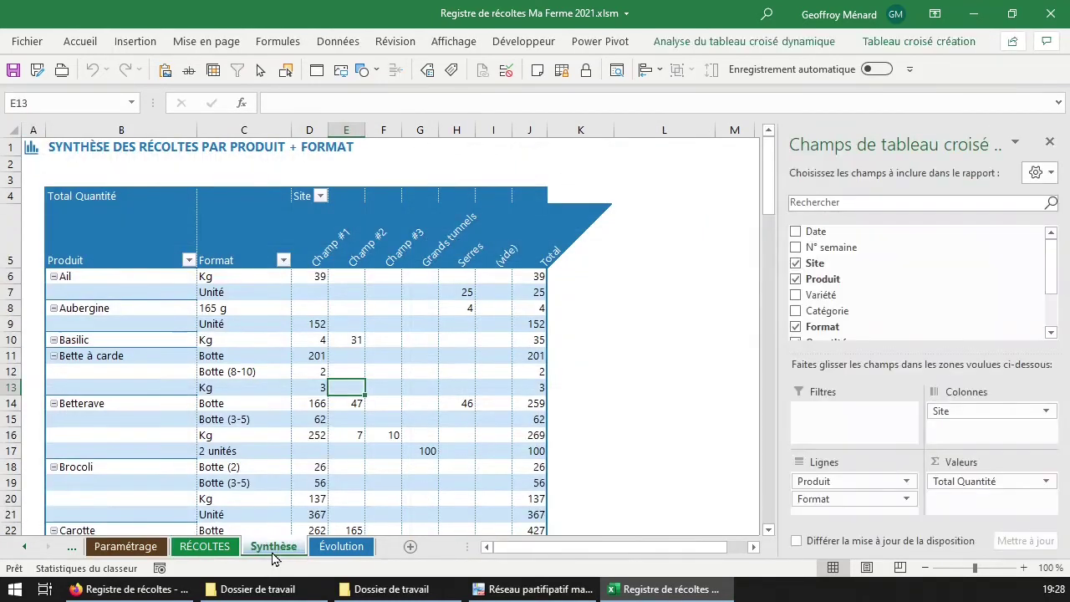
left_click(205, 547)
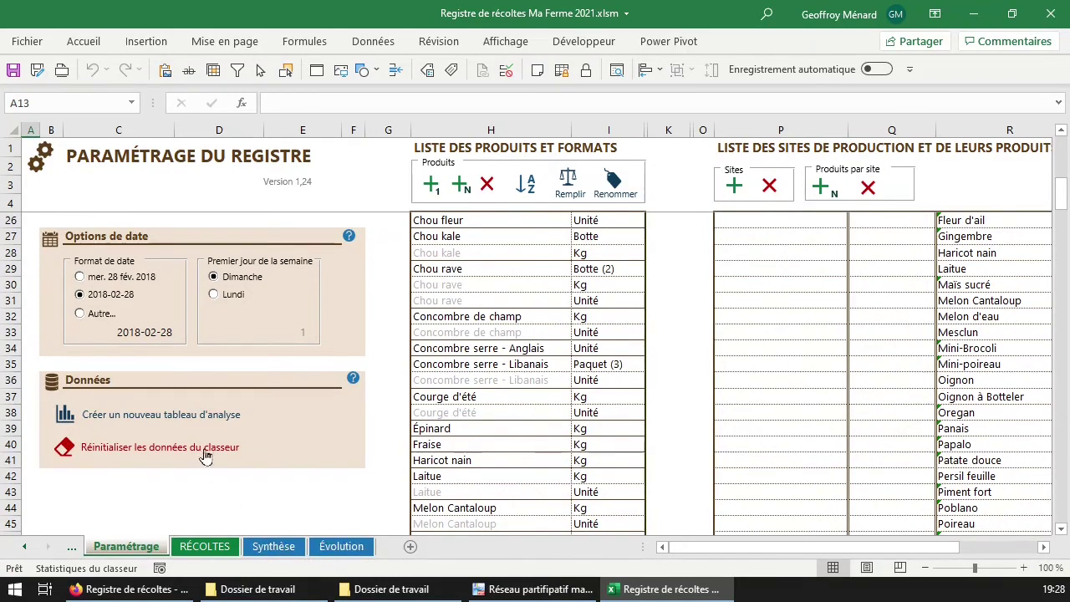
Close the harvest entry form on the RÉCOLTES sheet and return to the options on Paramétrage
left_click(210, 550)
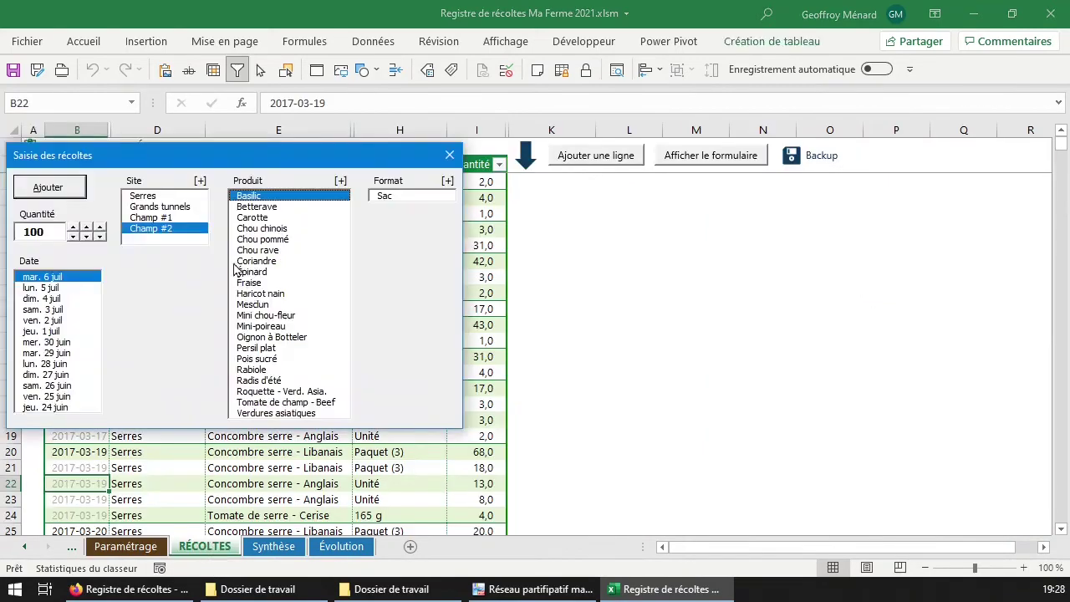
left_click(449, 155)
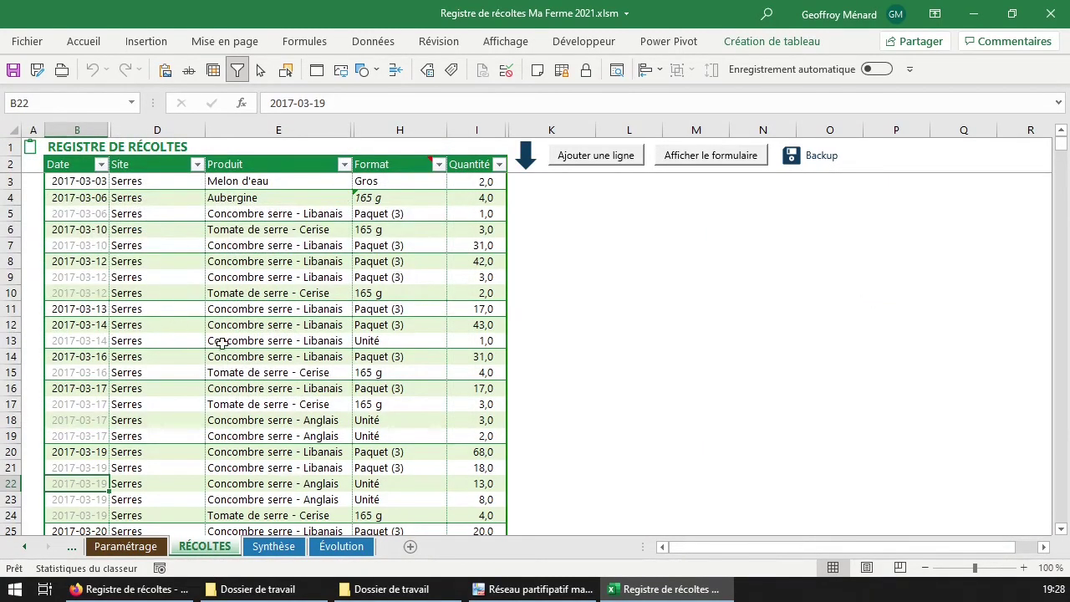
left_click(125, 545)
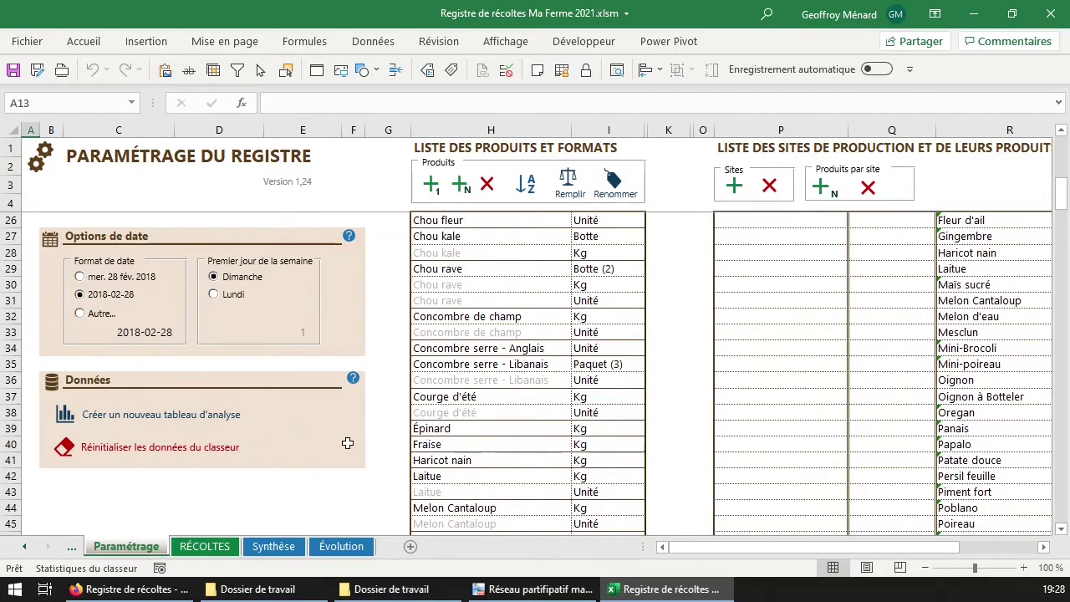
scroll(244, 442, "up", 1)
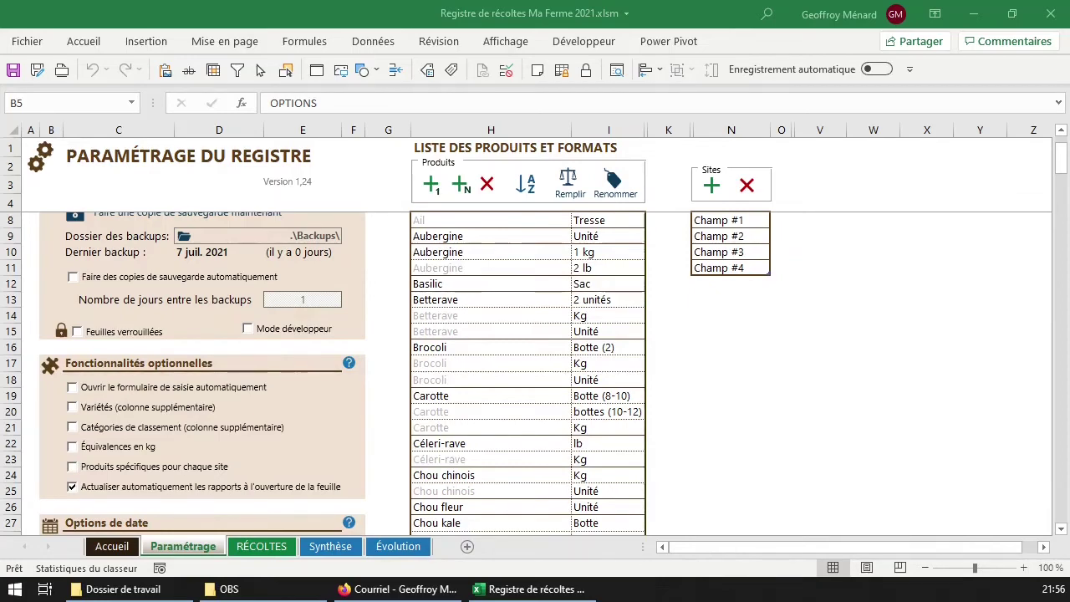
Compare the Synthèse report with the harvest quantities on the RÉCOLTES sheet, and examine the report's header and first product rows
left_click(352, 553)
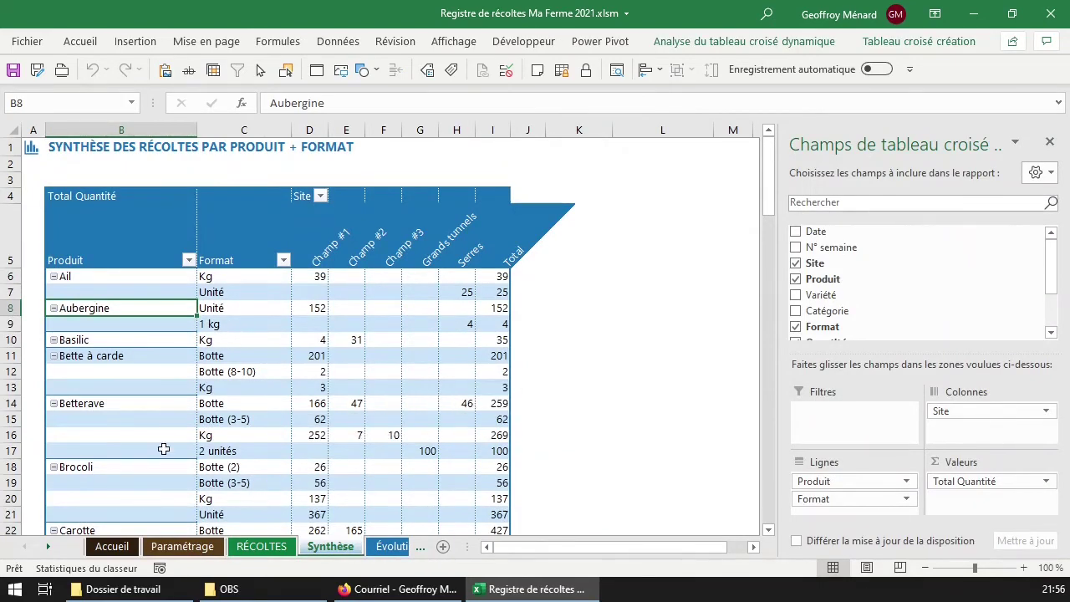
left_click(264, 546)
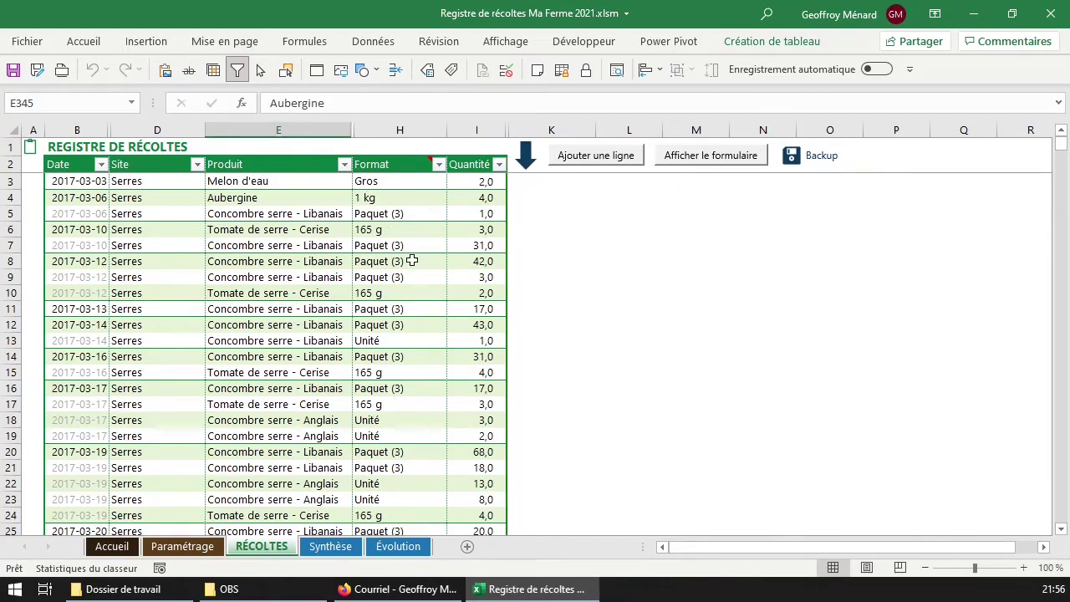
left_click_drag(474, 181, 468, 483)
left_click(330, 546)
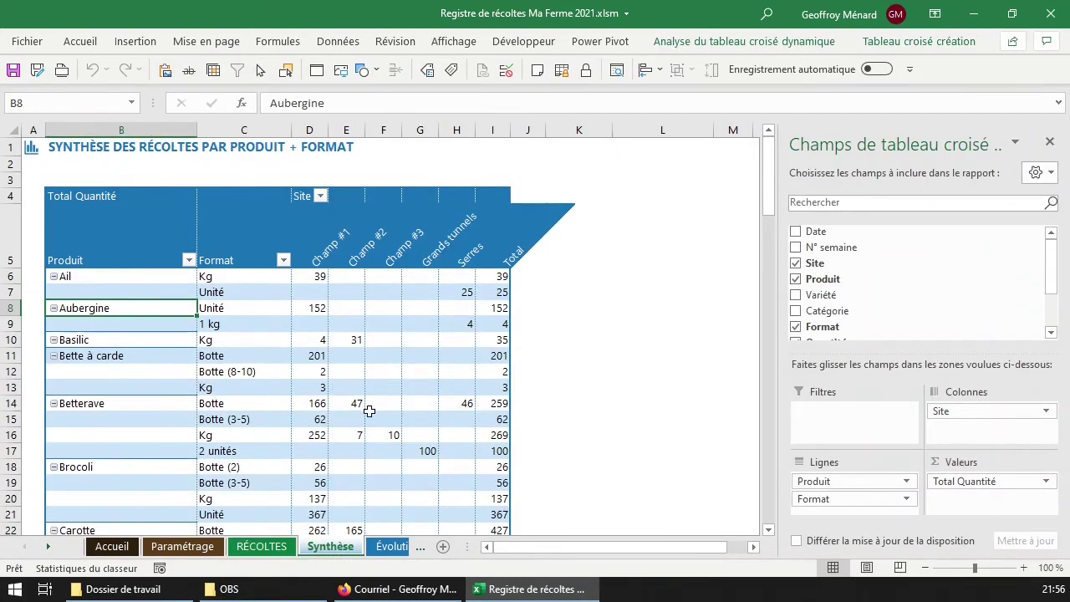
mouse_move(331, 400)
left_click_drag(126, 306, 502, 201)
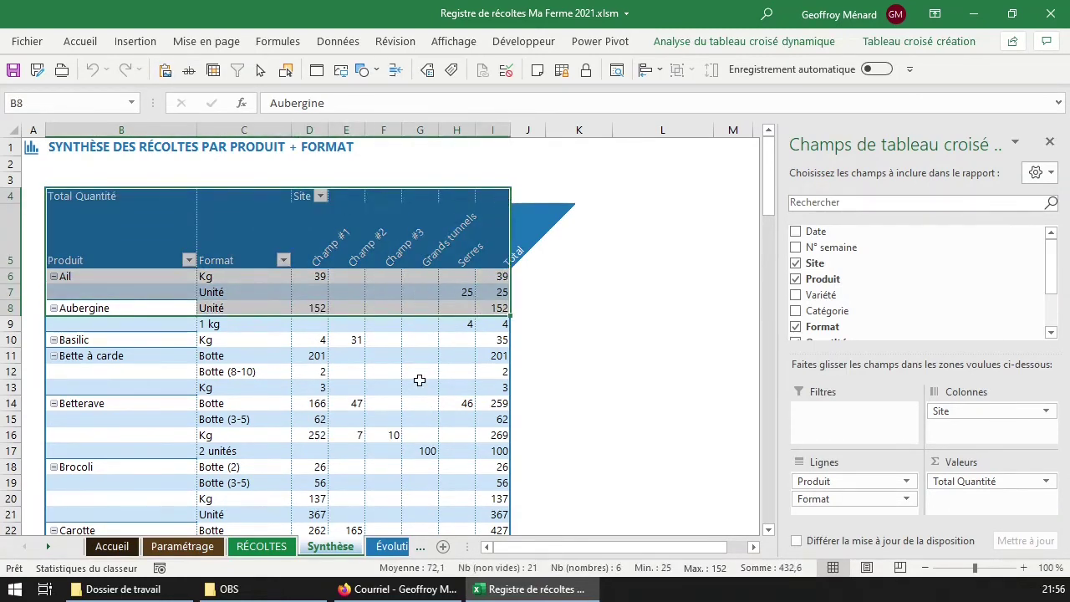
left_click(420, 382)
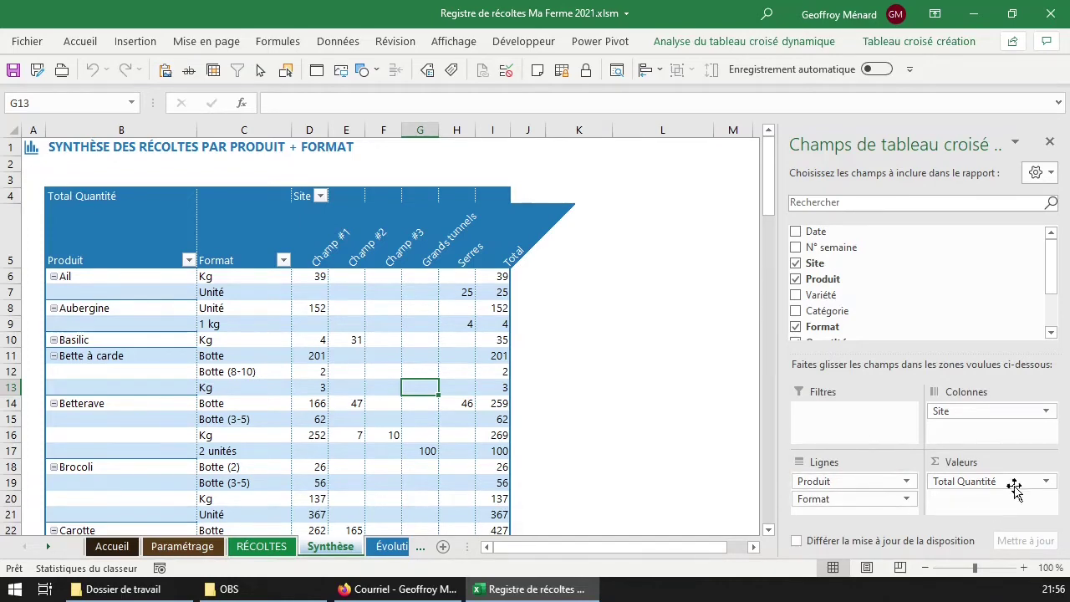
Locate the Quantité column on RÉCOLTES and examine the site headings from Champ #1 to Serres in the Synthèse report
left_click(261, 546)
left_click(494, 166)
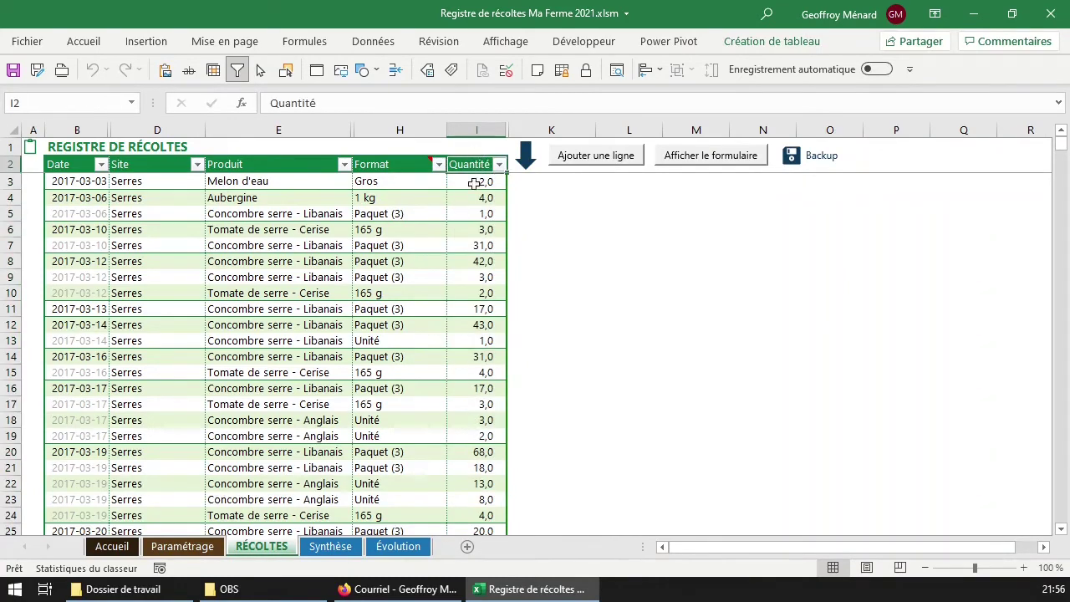
left_click(337, 547)
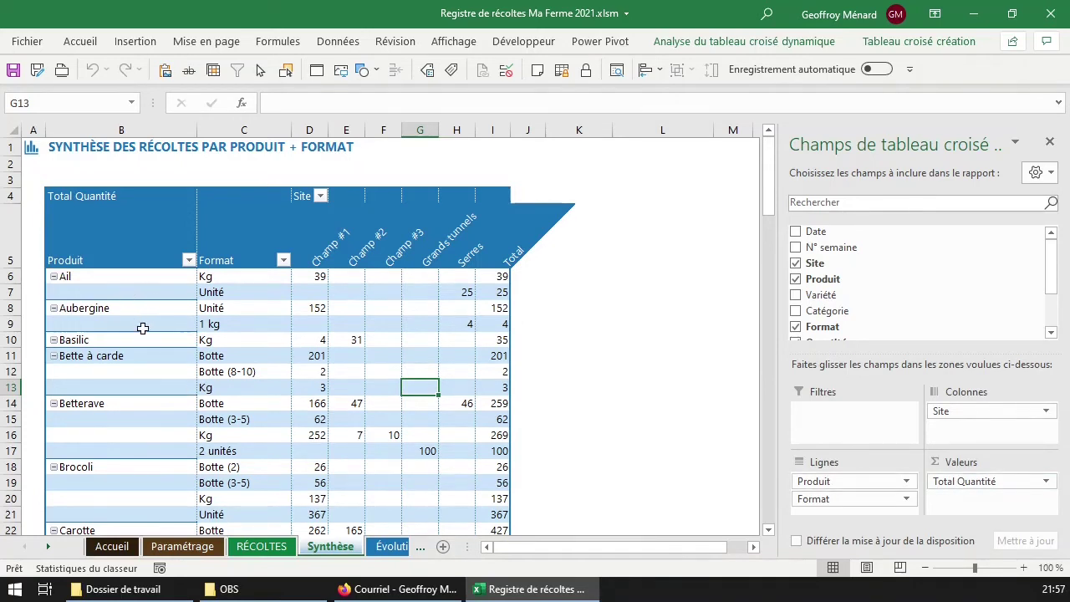
left_click(251, 370)
left_click_drag(328, 251, 474, 260)
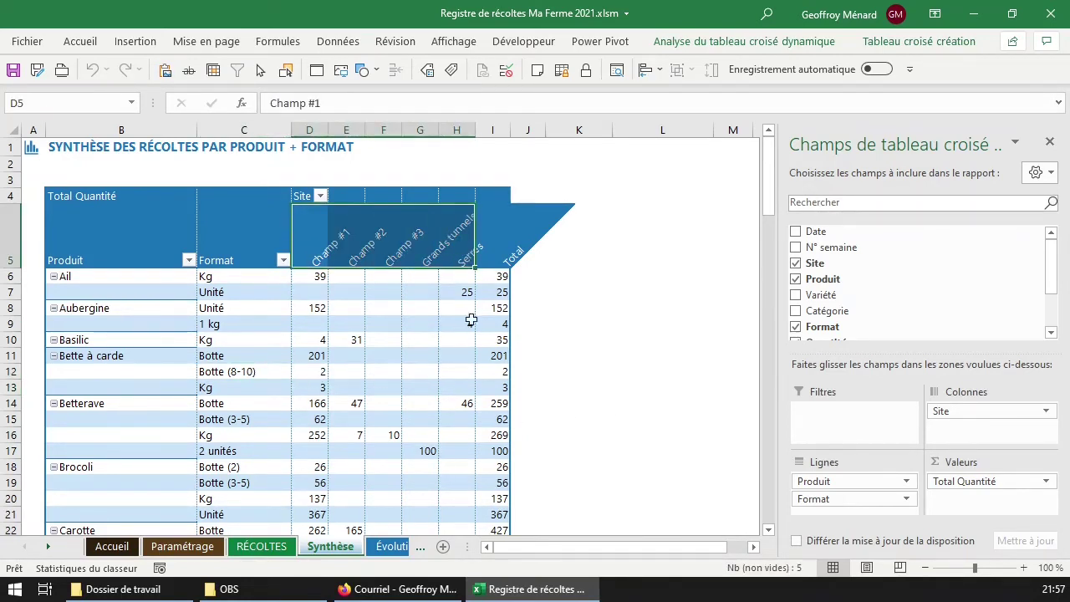
Browse the harvest entries on the RÉCOLTES sheet that feed the Synthèse report
left_click(261, 546)
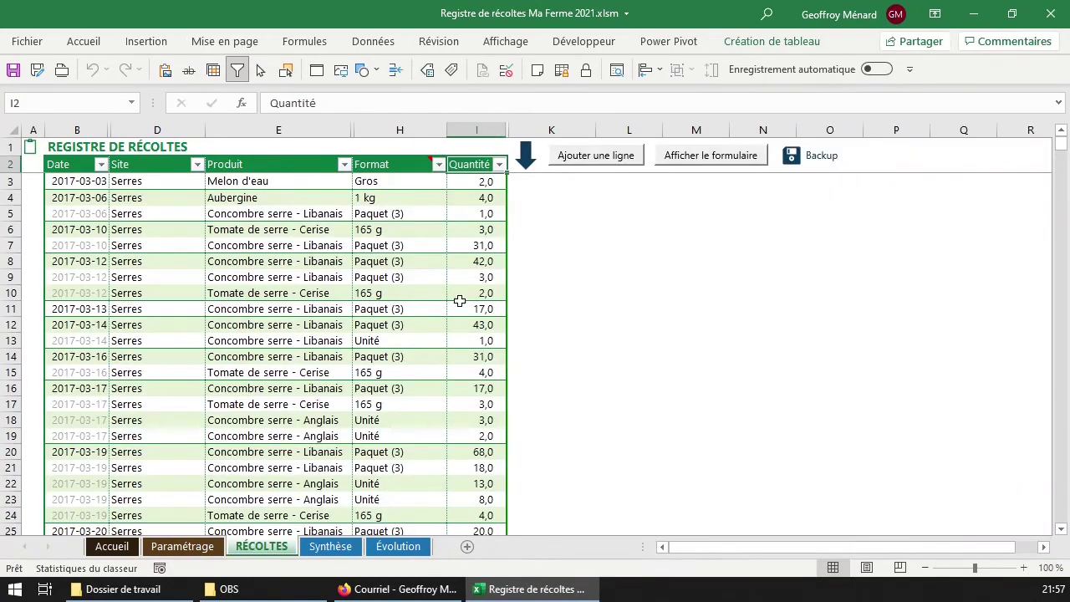
left_click(344, 548)
left_click(280, 547)
scroll(264, 482, "down", 1)
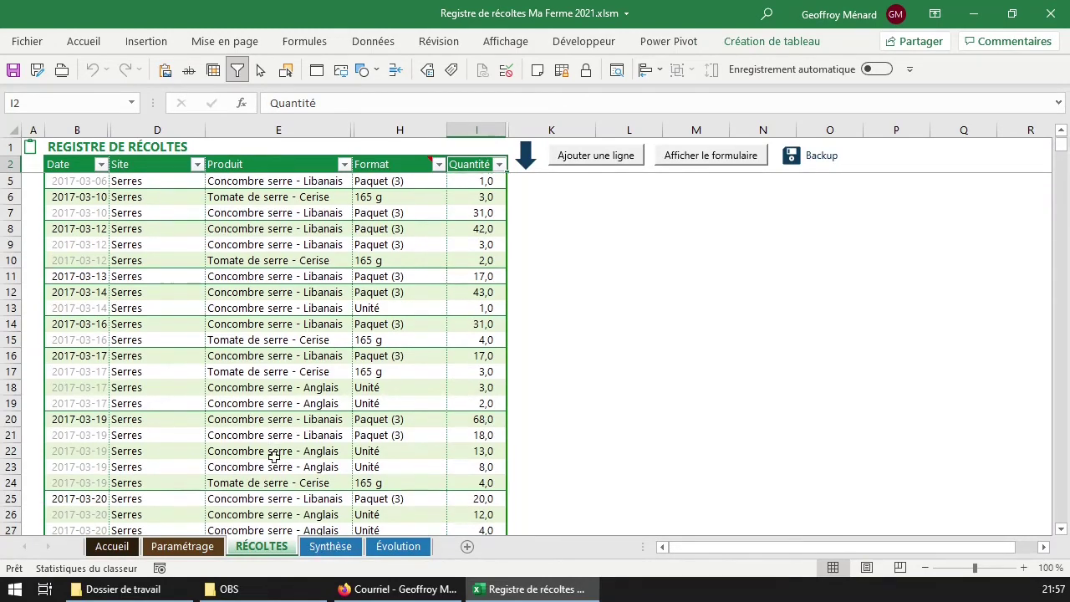
left_click(331, 546)
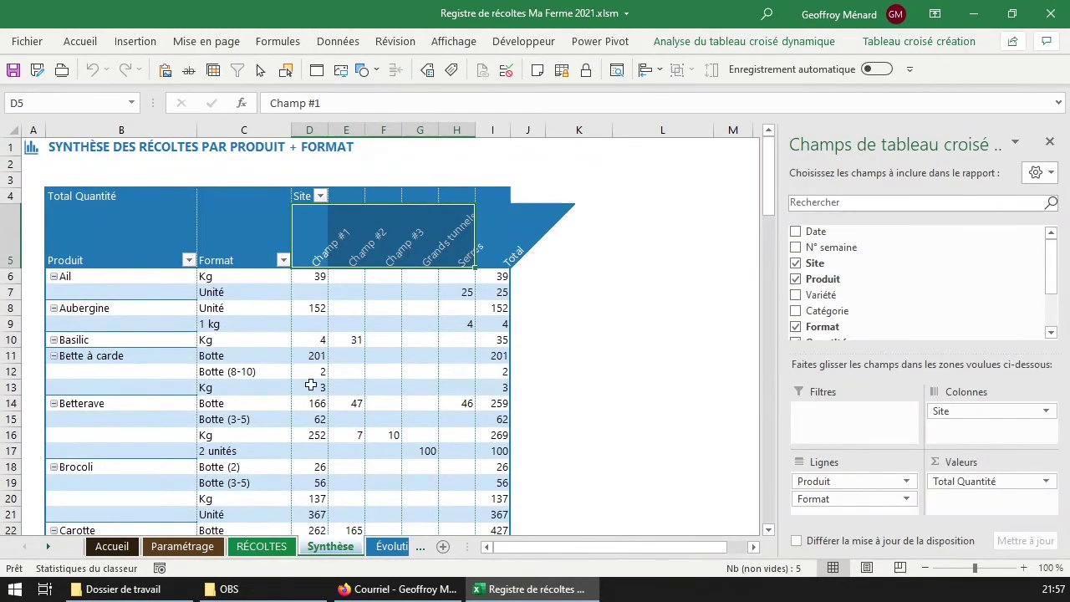
Examine the Ail quantities under Serres and Champ #1 in the Synthèse report, and refer back to the RÉCOLTES entries
left_click(468, 280)
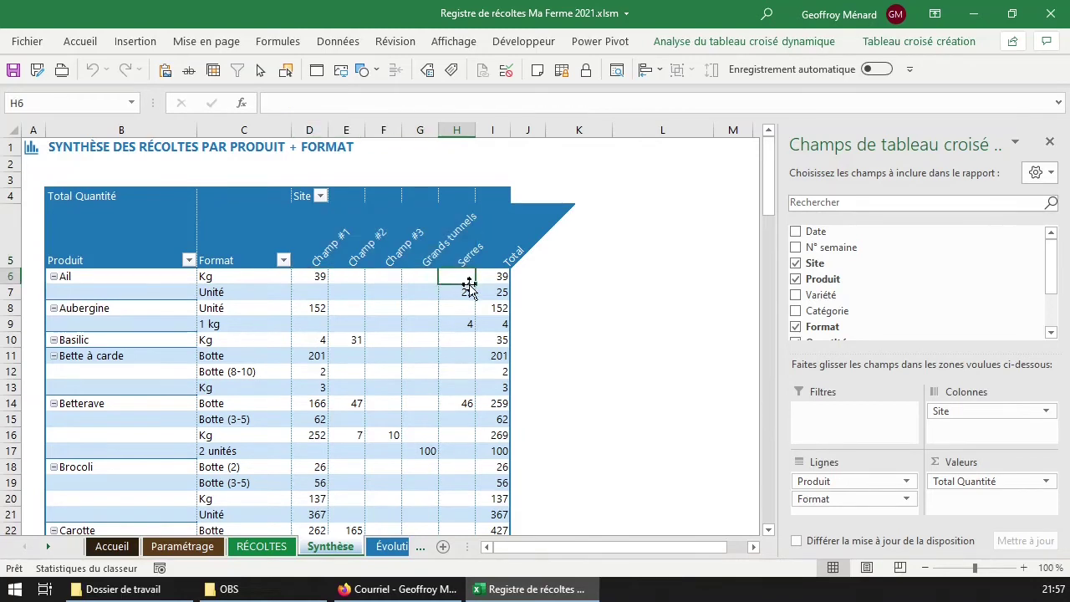
left_click(454, 295)
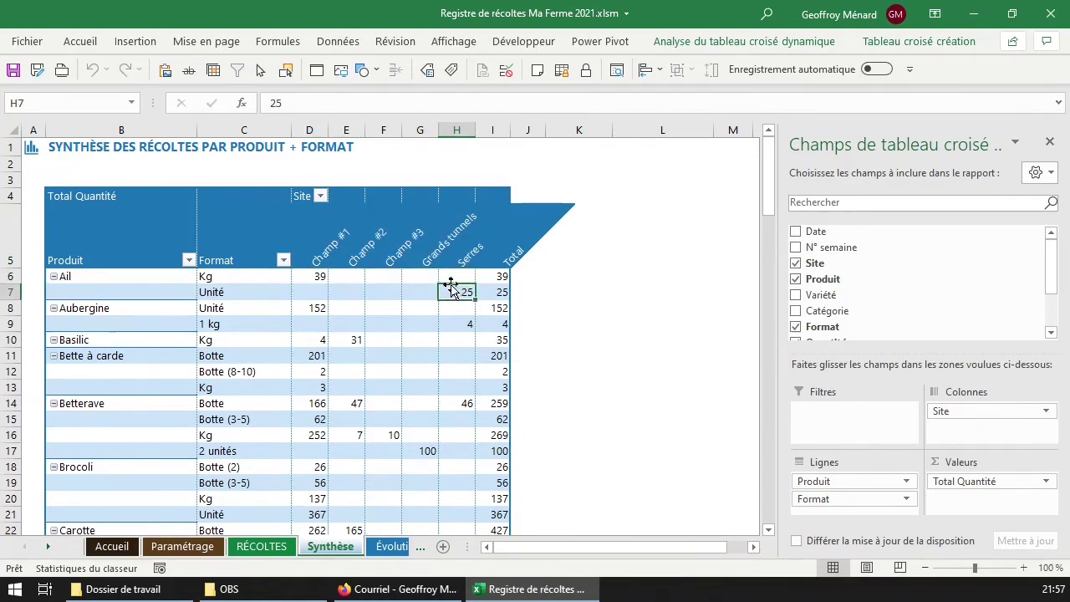
left_click(320, 279)
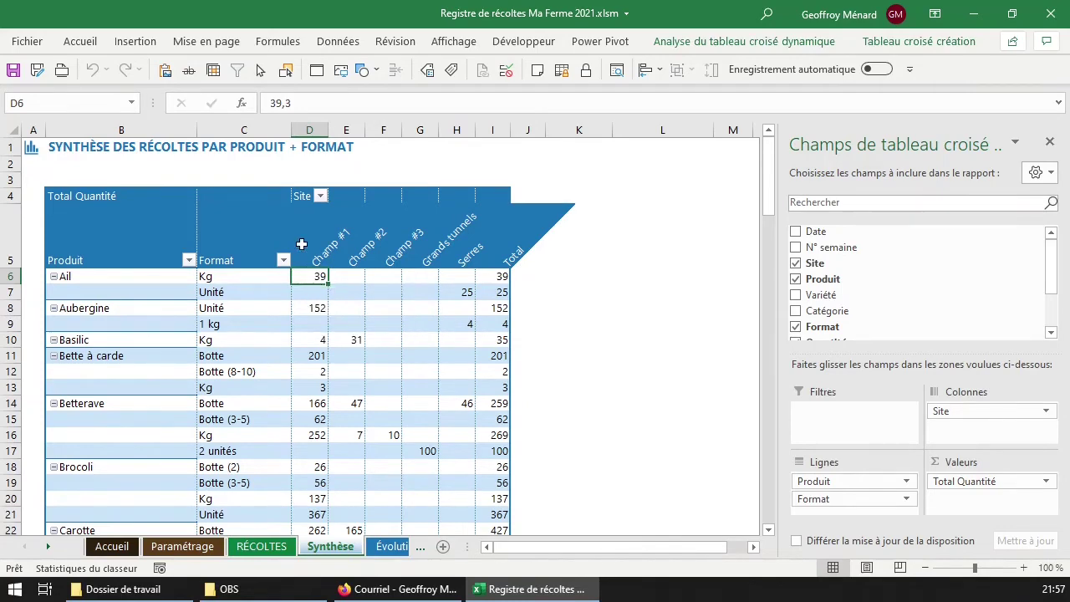
left_click(261, 546)
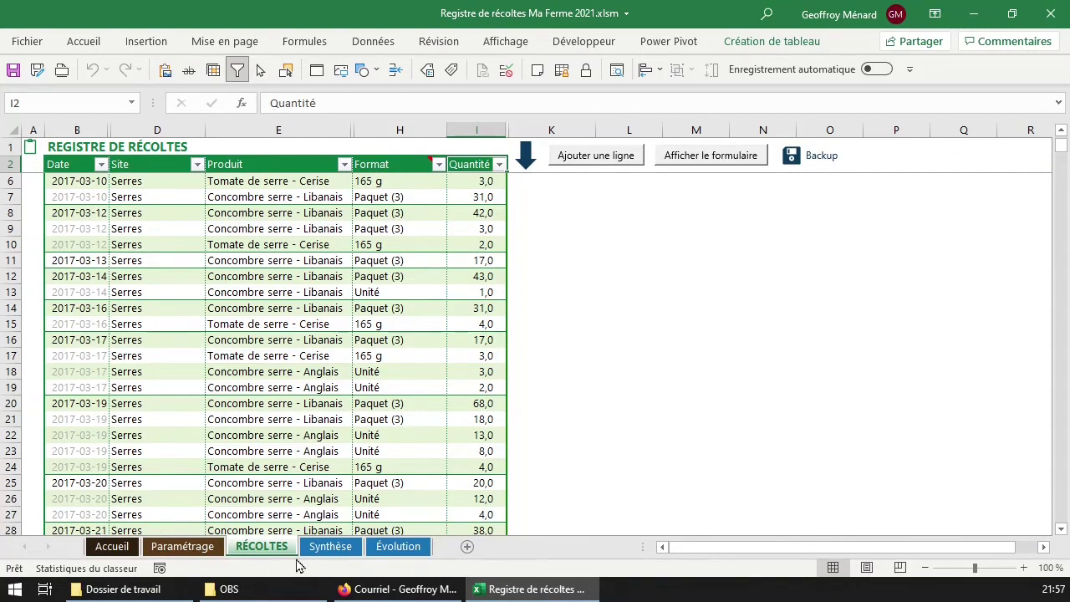
left_click(326, 549)
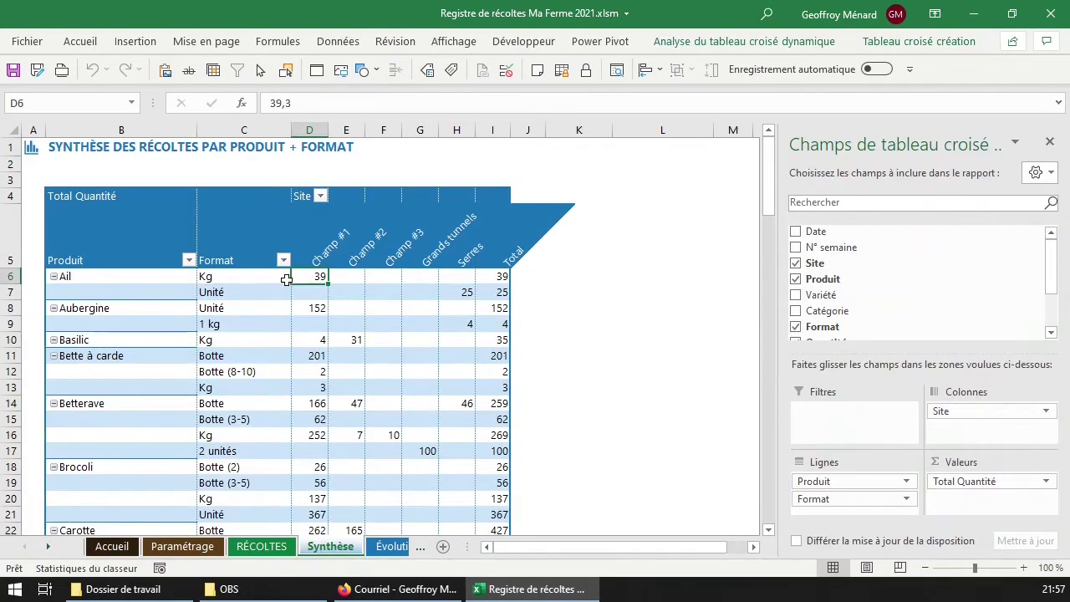
View the Synthèse pivot table's manual Actualiser command without running it, and check the automatic report refresh option on Paramétrage
right_click(255, 392)
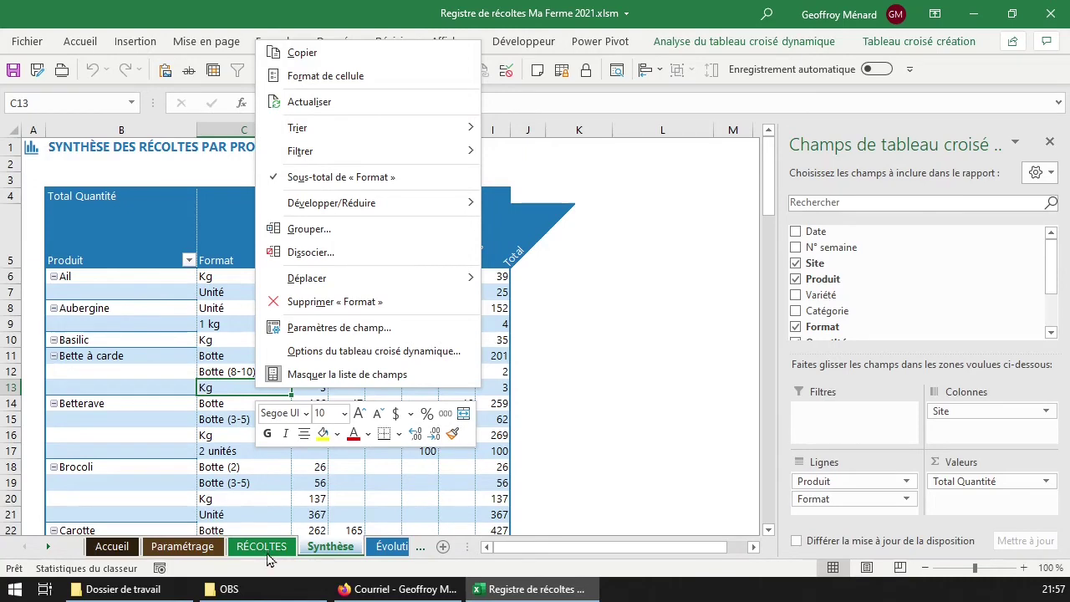
left_click(178, 558)
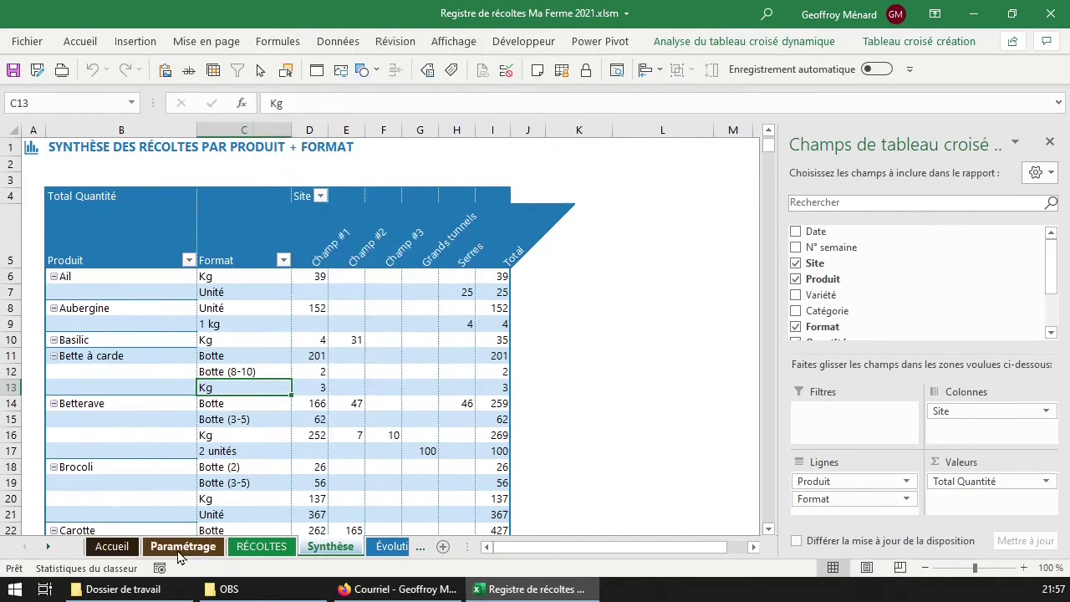
left_click(178, 552)
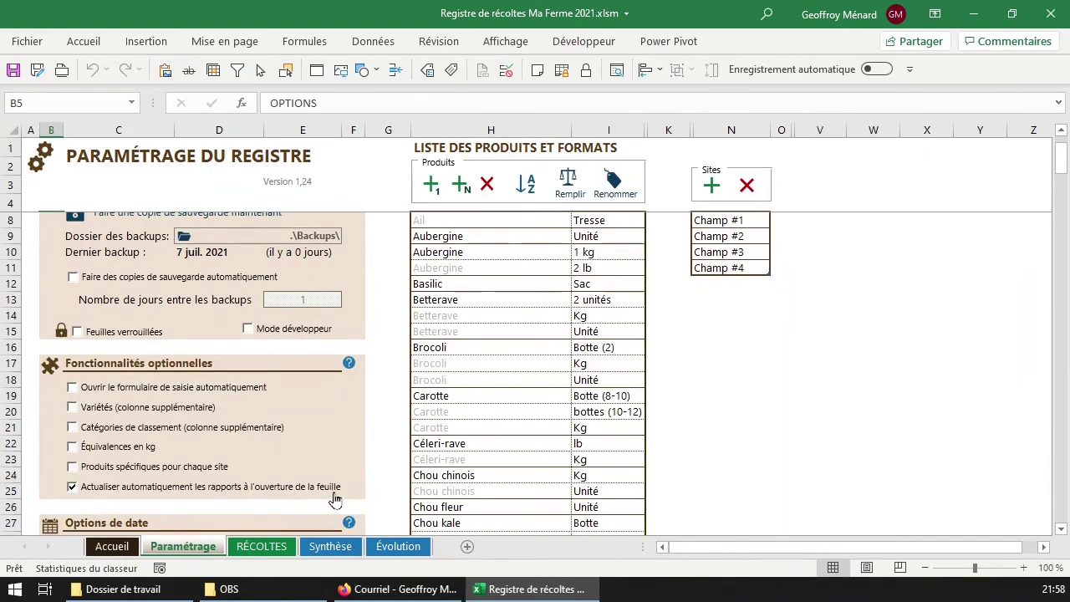
left_click(332, 548)
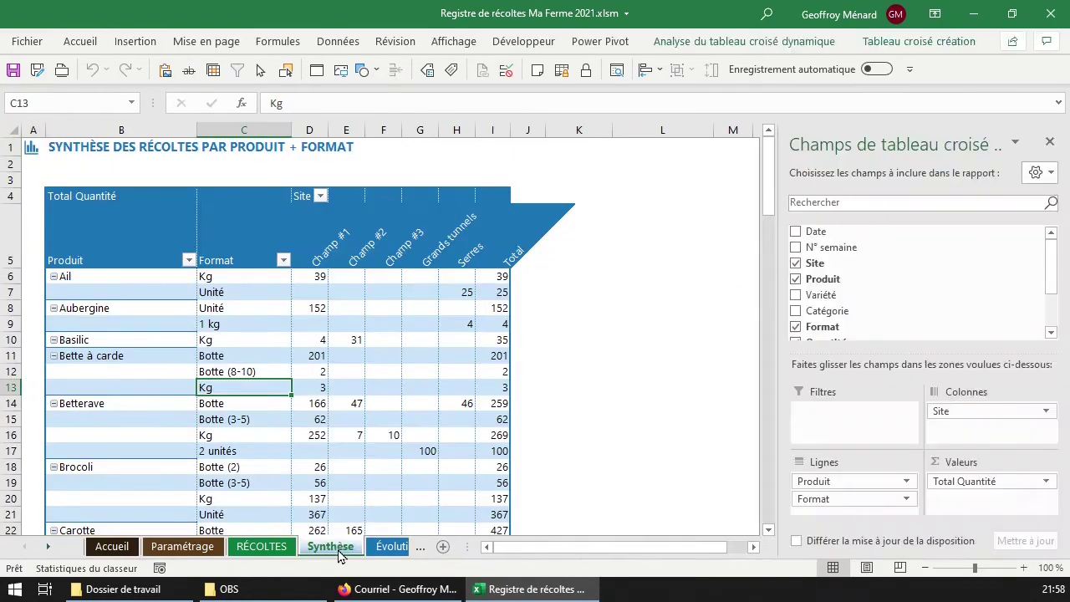
Check the data-refresh-on-file-open setting in the Synthèse pivot table's data options
right_click(279, 389)
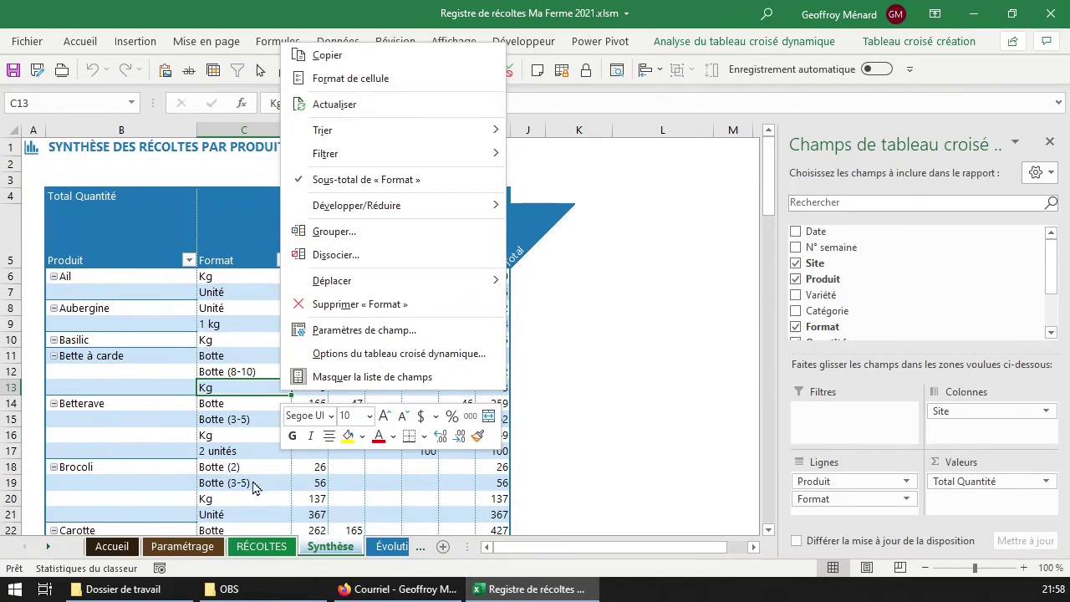
left_click(238, 404)
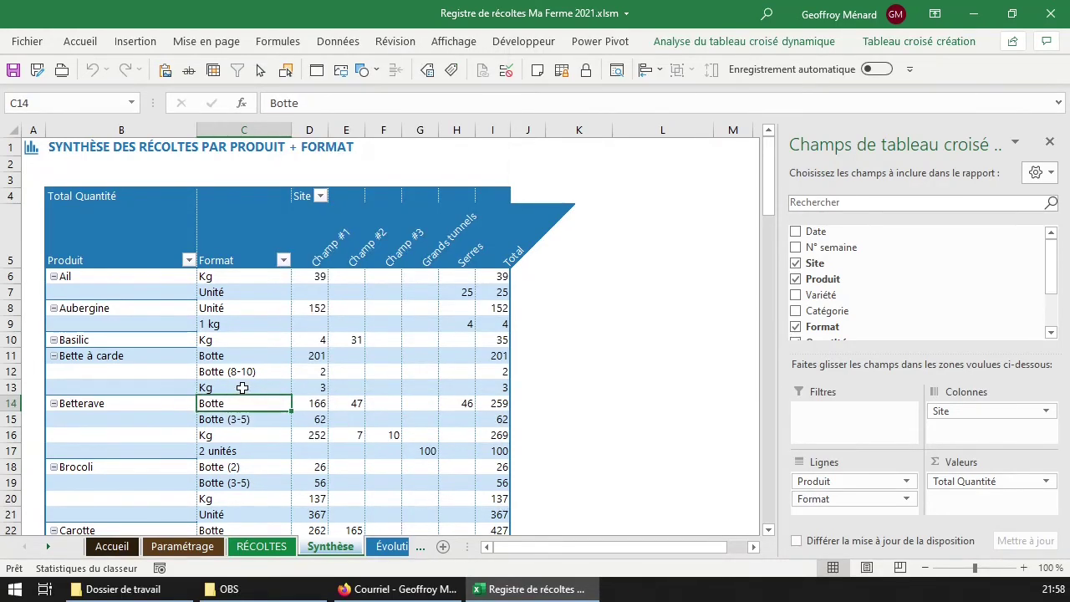
right_click(240, 391)
left_click(318, 352)
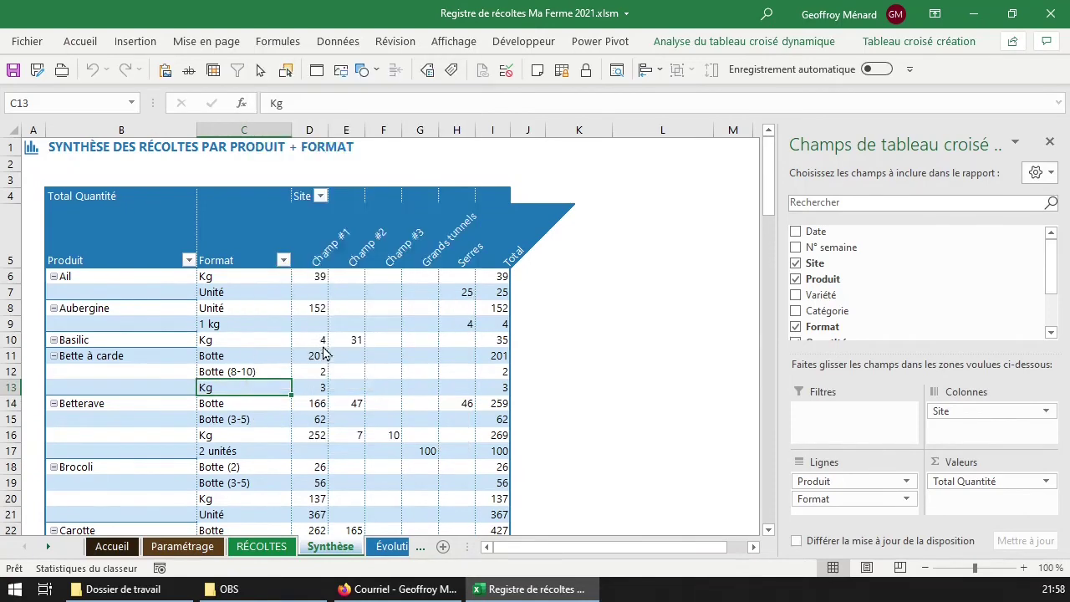
left_click_drag(385, 153, 392, 153)
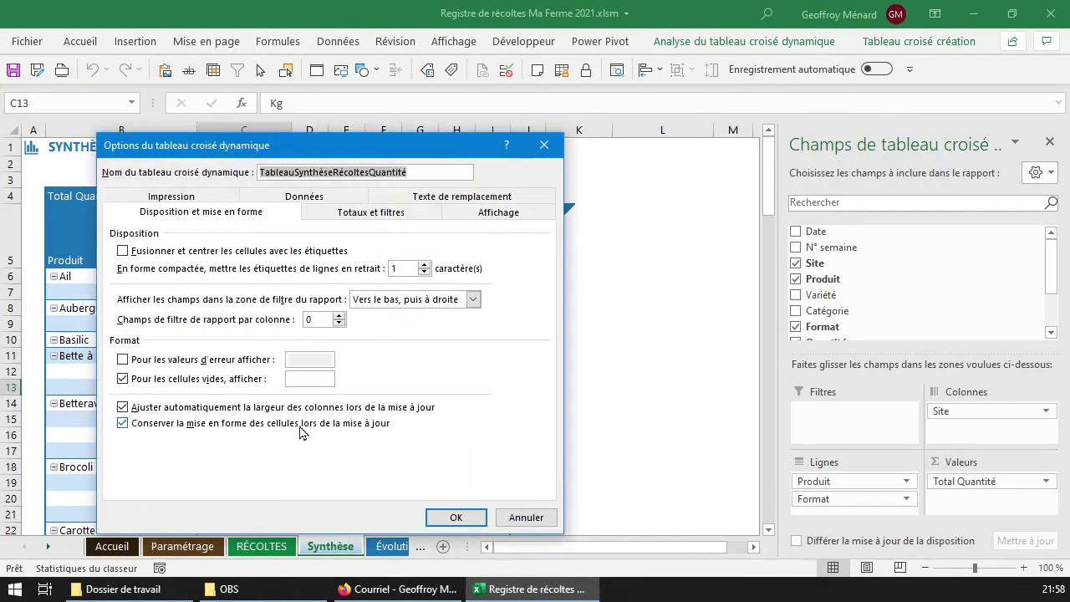
left_click(306, 201)
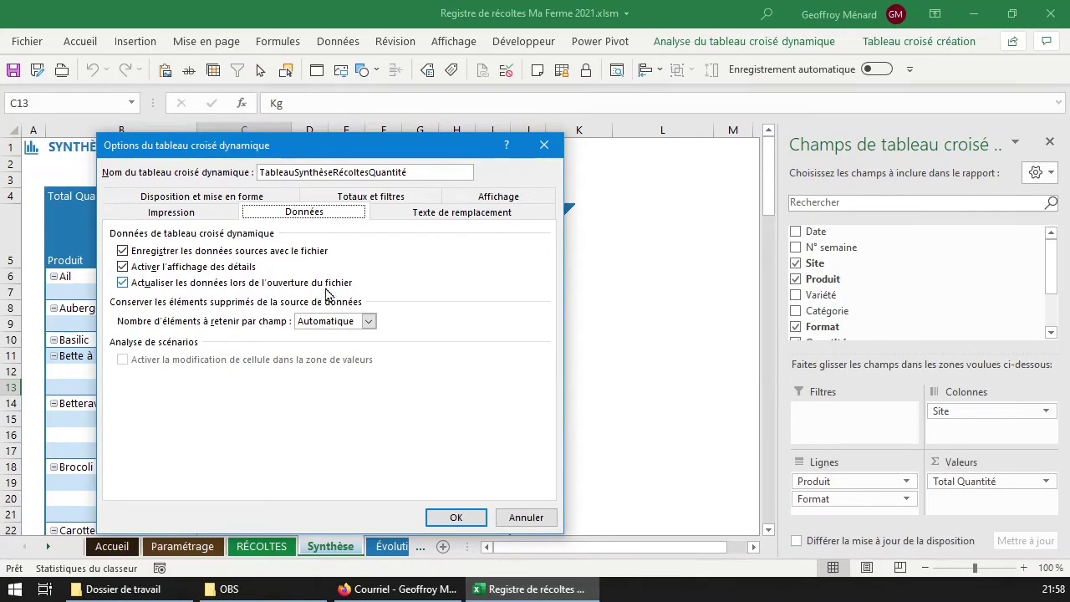
key("Return")
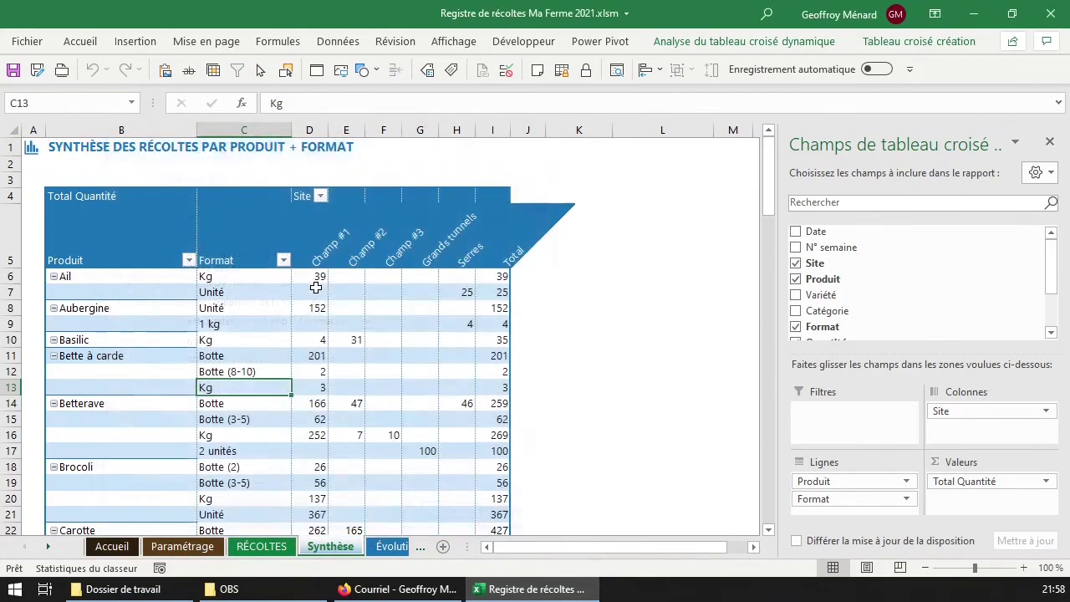
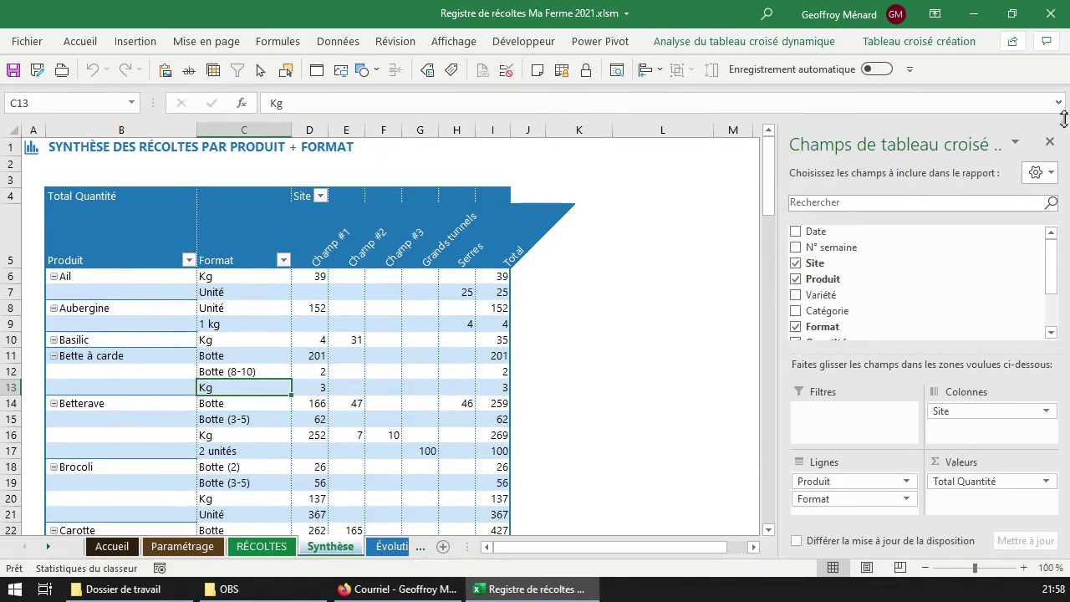
Close the pivot field list and examine the products, formats, quantities and site headings in the Synthèse report
left_click(1049, 142)
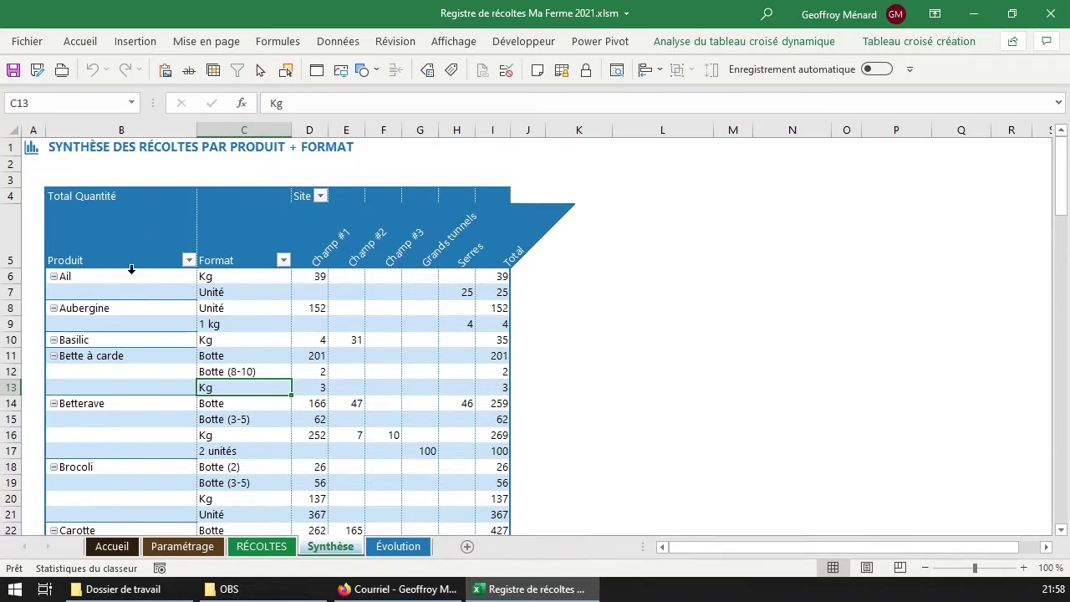
left_click_drag(106, 277, 108, 495)
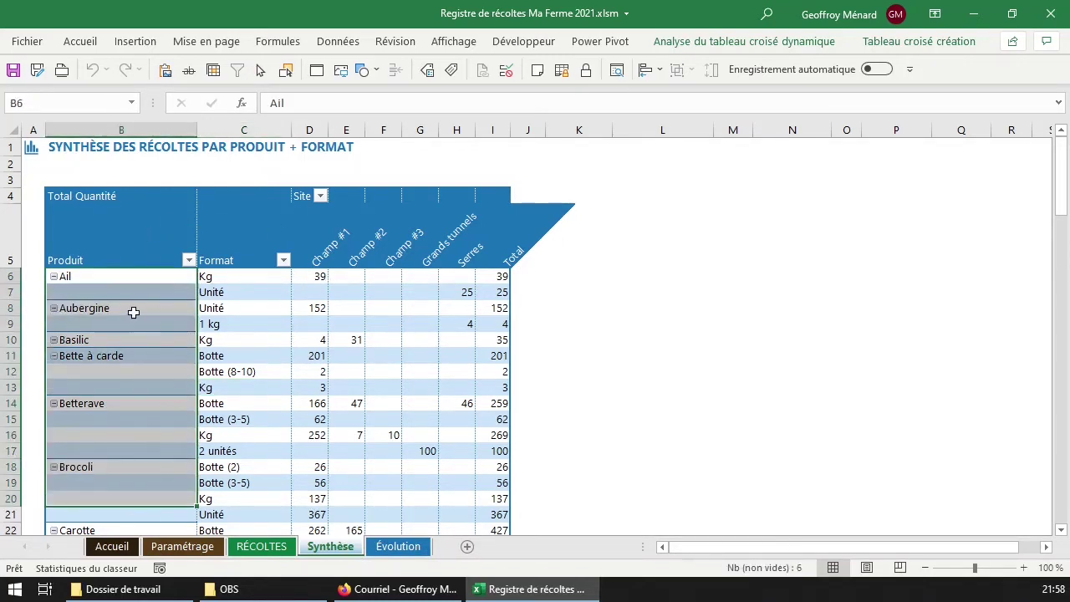
left_click_drag(125, 278, 121, 513)
left_click_drag(238, 279, 251, 483)
left_click_drag(317, 277, 450, 512)
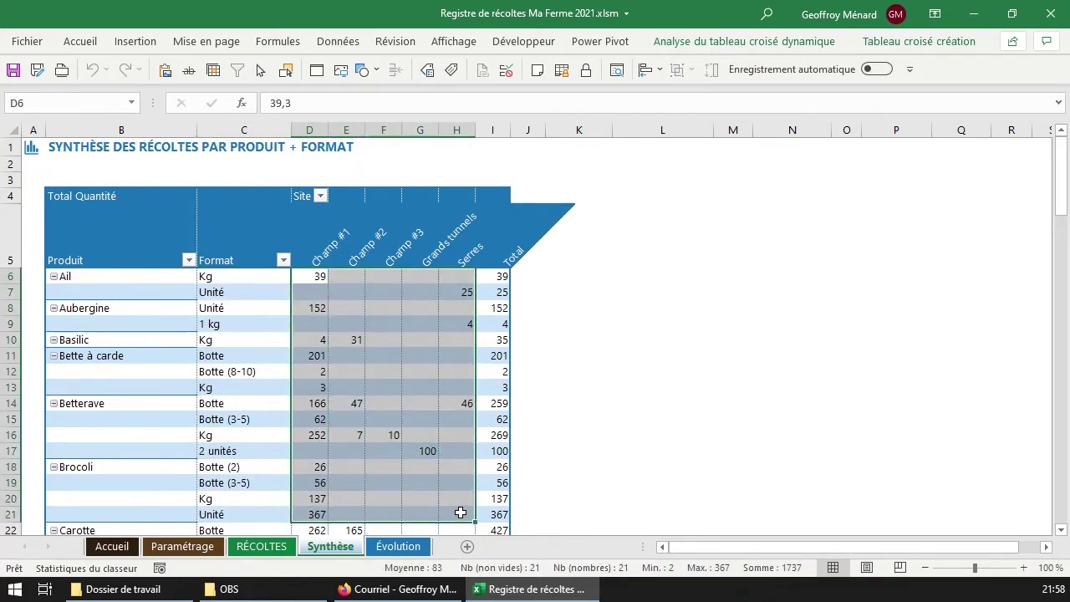
left_click_drag(315, 270, 462, 251)
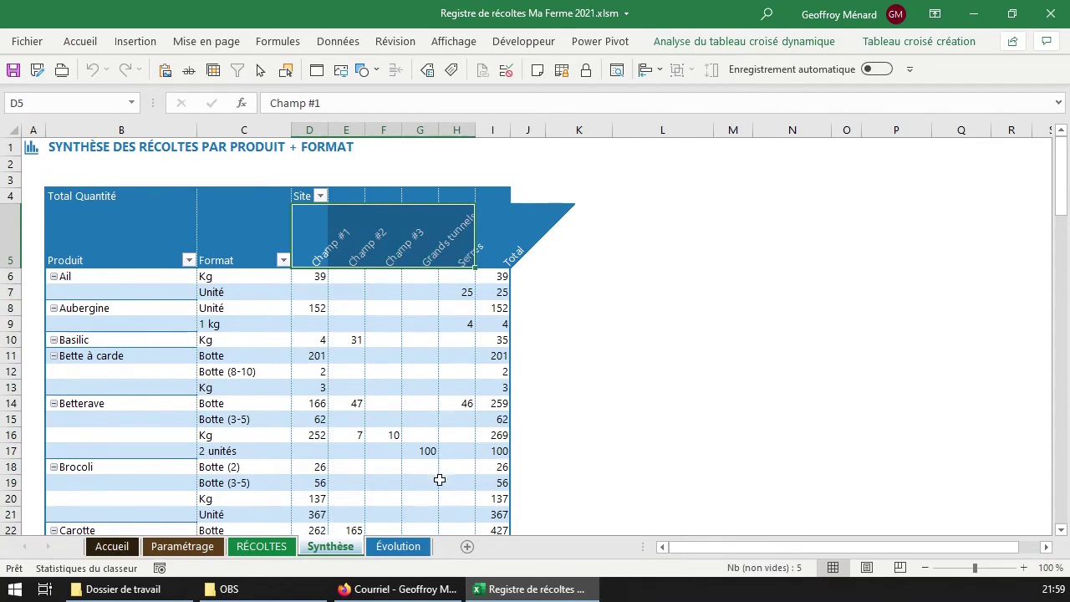
key("ctrl+super+Right")
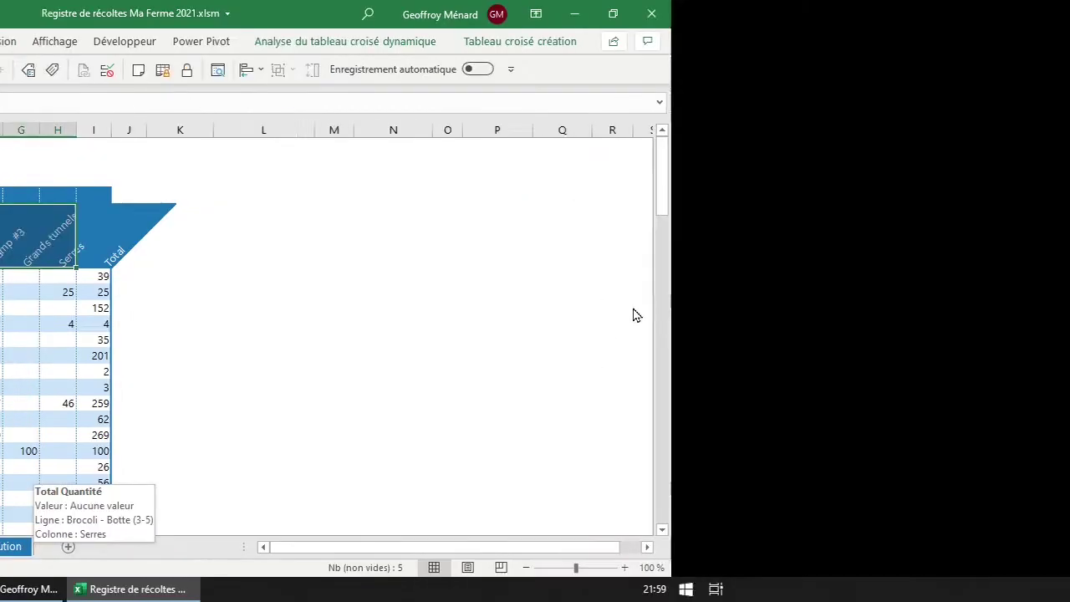
key("ctrl+super+Left")
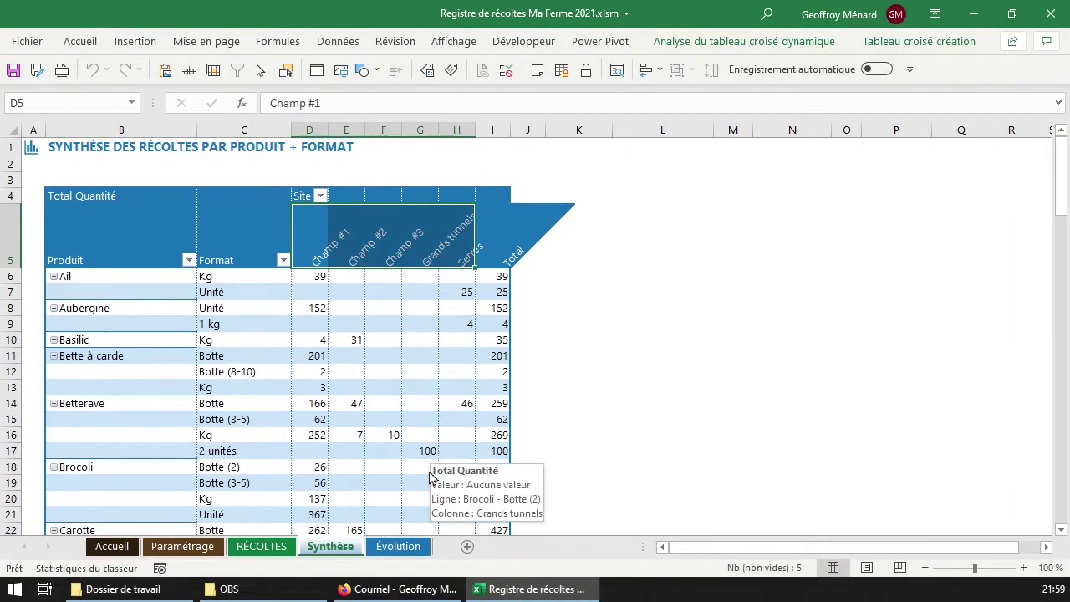
View the style and layout settings of the Produit slicer in the Évolution report and shift the slicer slightly
left_click(404, 550)
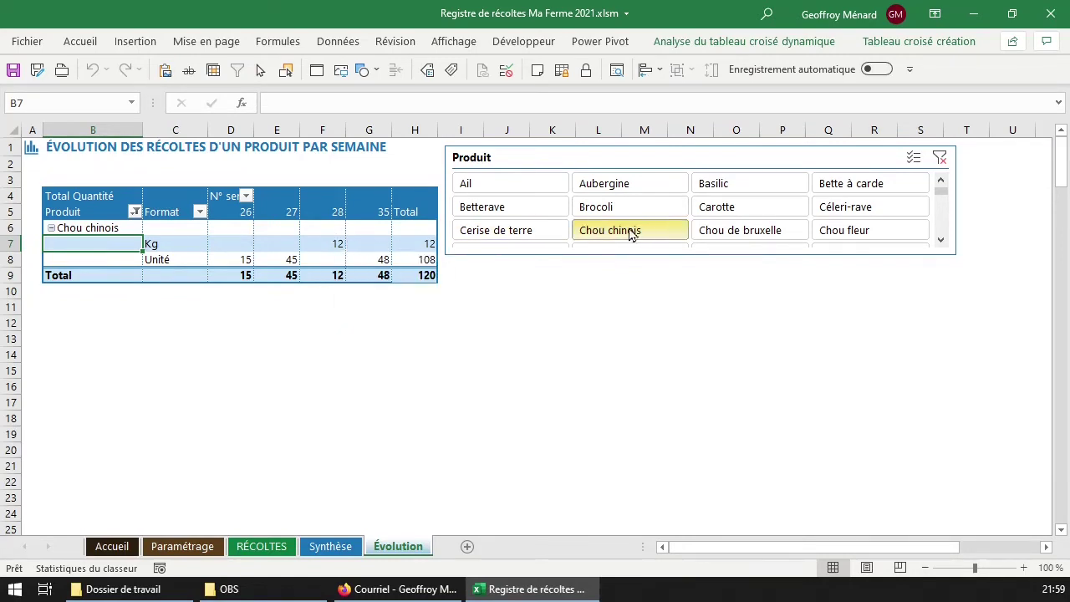
mouse_move(681, 167)
left_mouse_down()
mouse_move(709, 162)
mouse_move(689, 165)
left_mouse_up()
mouse_move(548, 166)
left_mouse_down()
mouse_move(506, 192)
mouse_move(542, 164)
left_mouse_up()
left_click(743, 43)
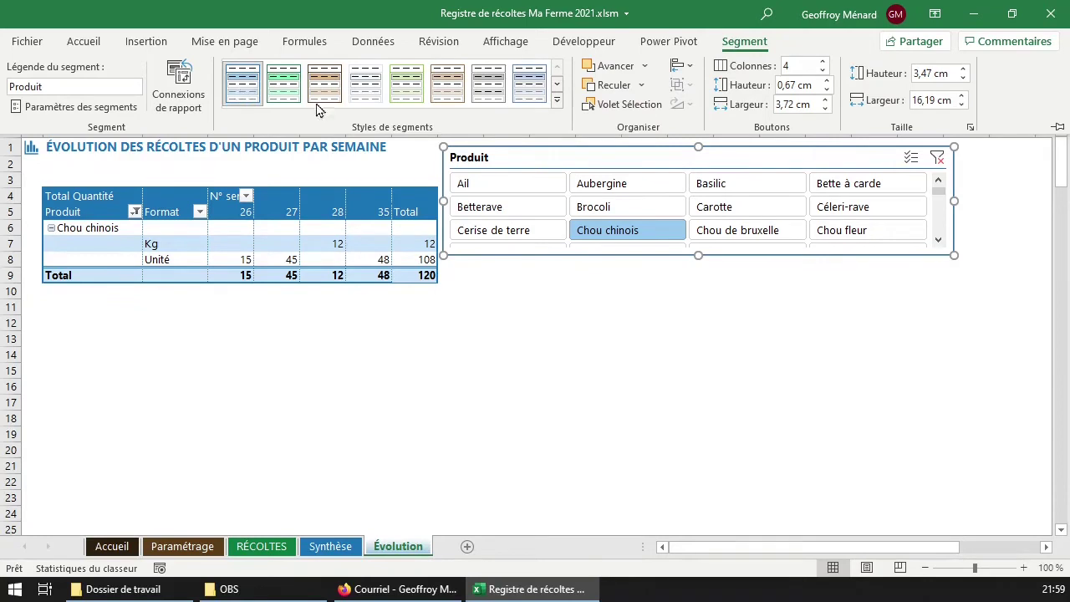
left_click_drag(502, 163, 541, 162)
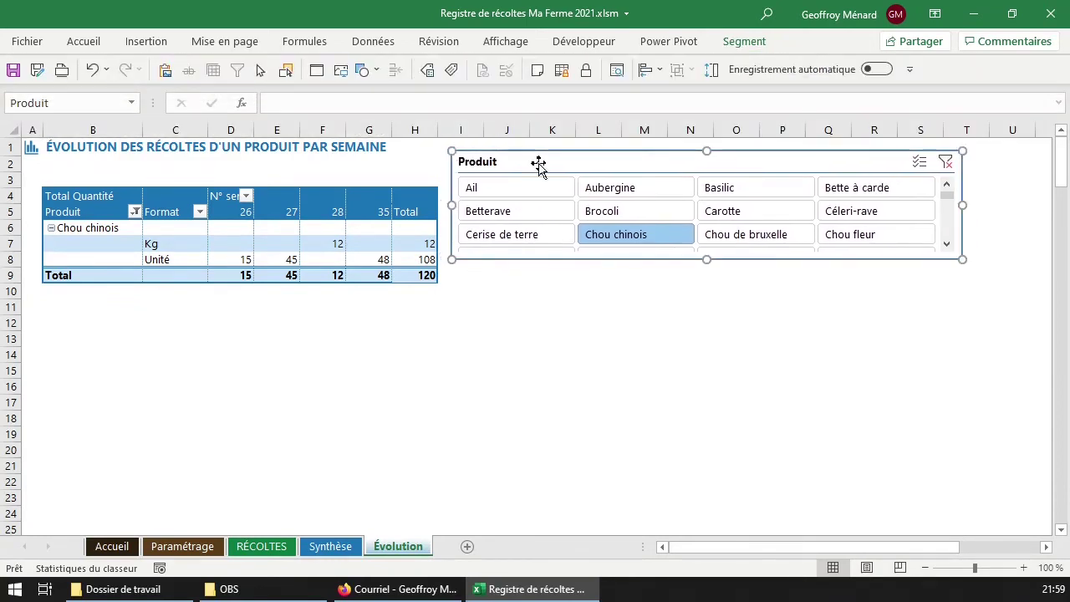
Filter the Évolution report by Brocoli, Betterave and Aubergine one at a time using the Produit slicer
left_click(607, 214)
left_click(535, 214)
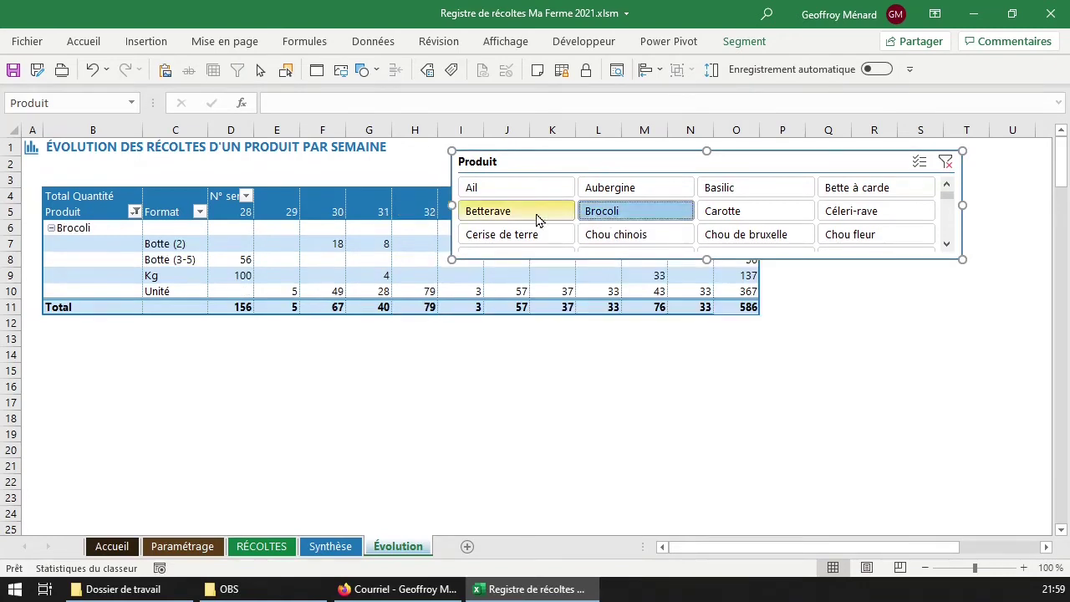
left_click(631, 197)
Filter the Évolution report to Ail, Betterave, Brocoli, Aubergine, Basilic and Carotte together using the Produit slicer
left_click(557, 192)
left_click(556, 213, "ctrl")
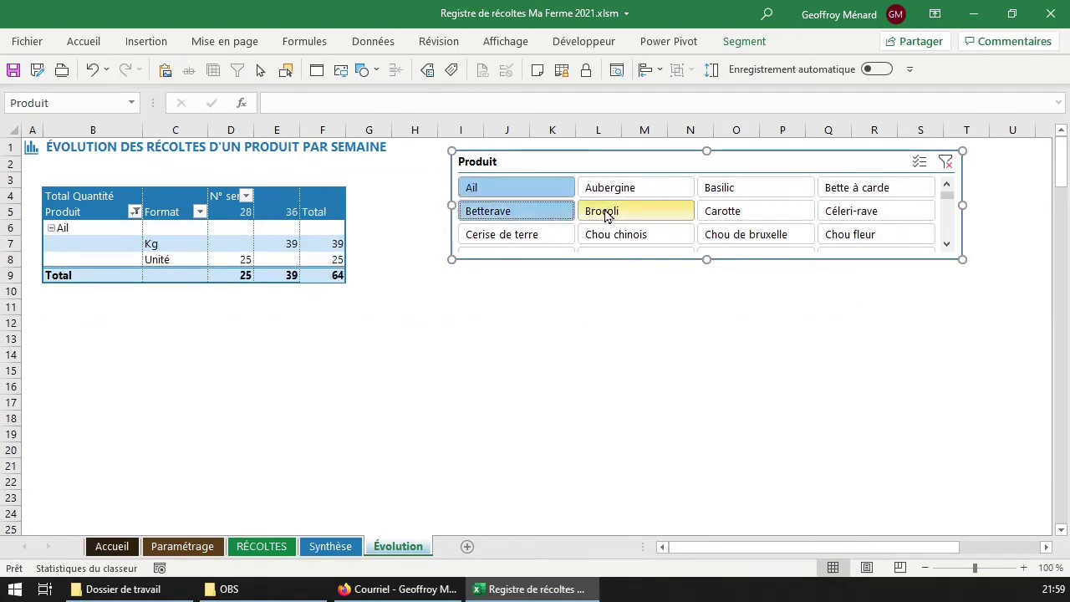
left_click(607, 214, "ctrl")
left_click(621, 199, "ctrl")
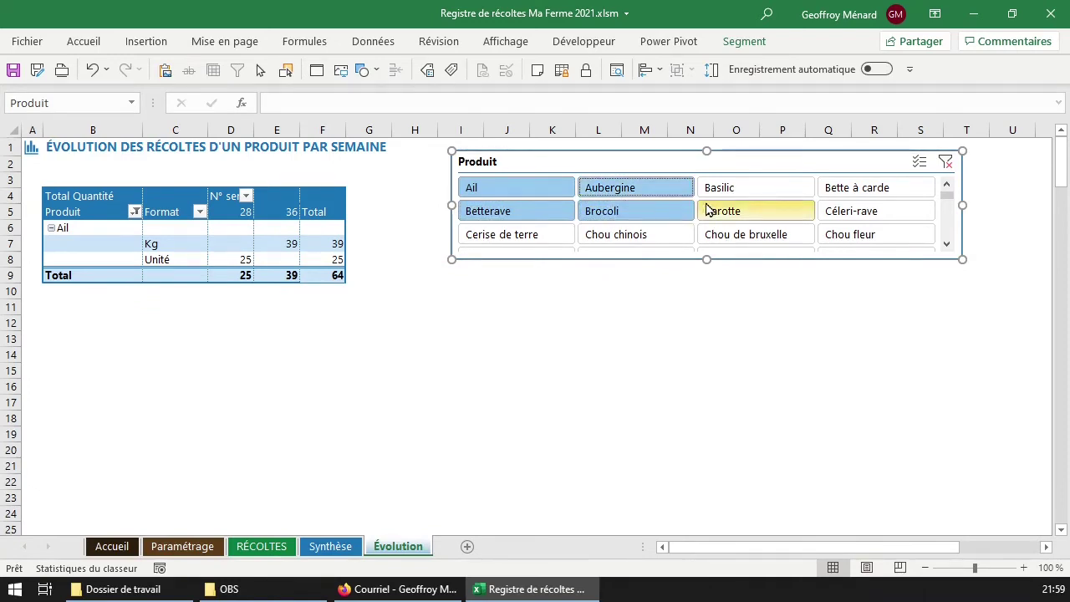
mouse_move(910, 354)
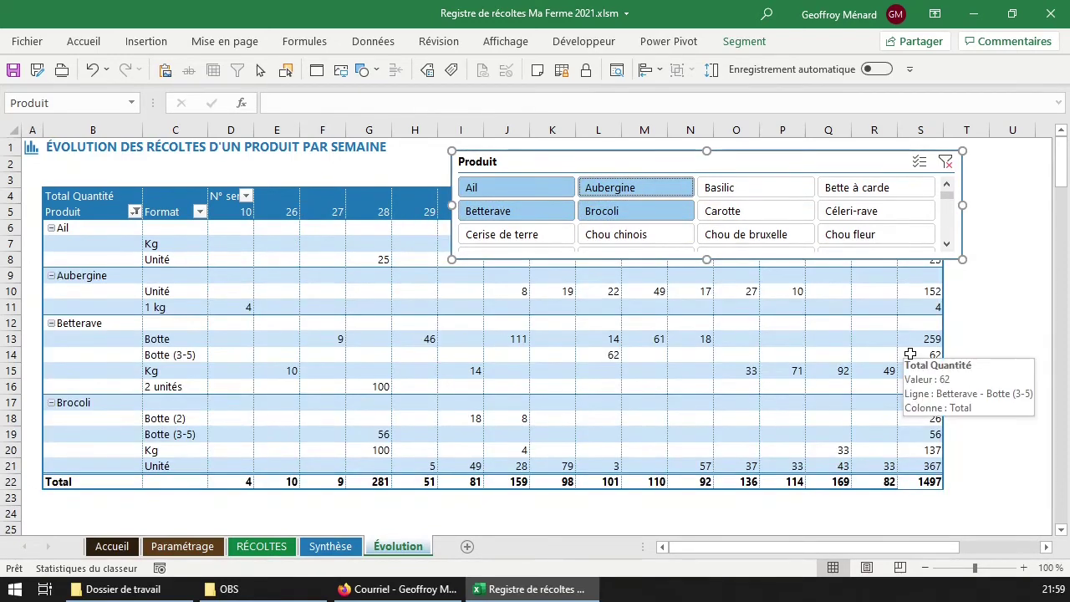
left_click(744, 189, "ctrl")
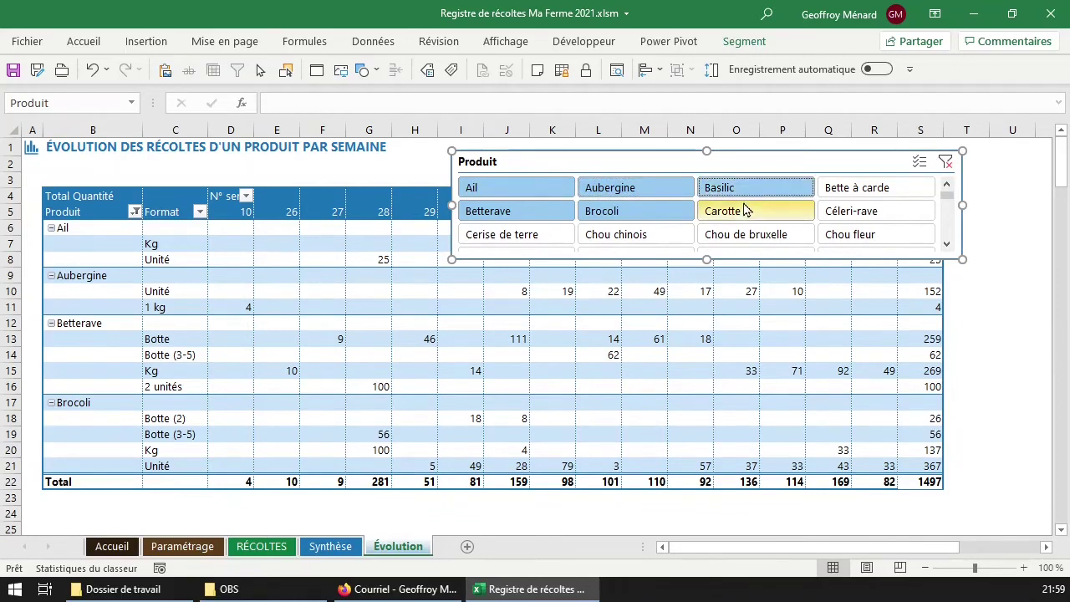
left_click(746, 210, "ctrl")
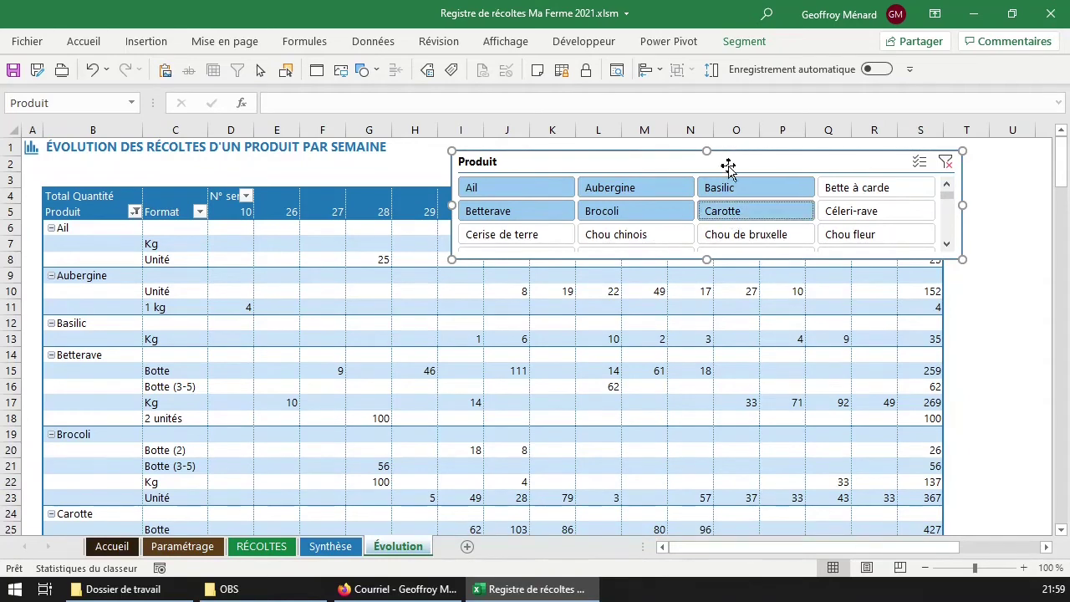
Move the Produit slicer below the week number headings and examine the weekly columns of the Évolution report
left_click_drag(732, 159, 693, 377)
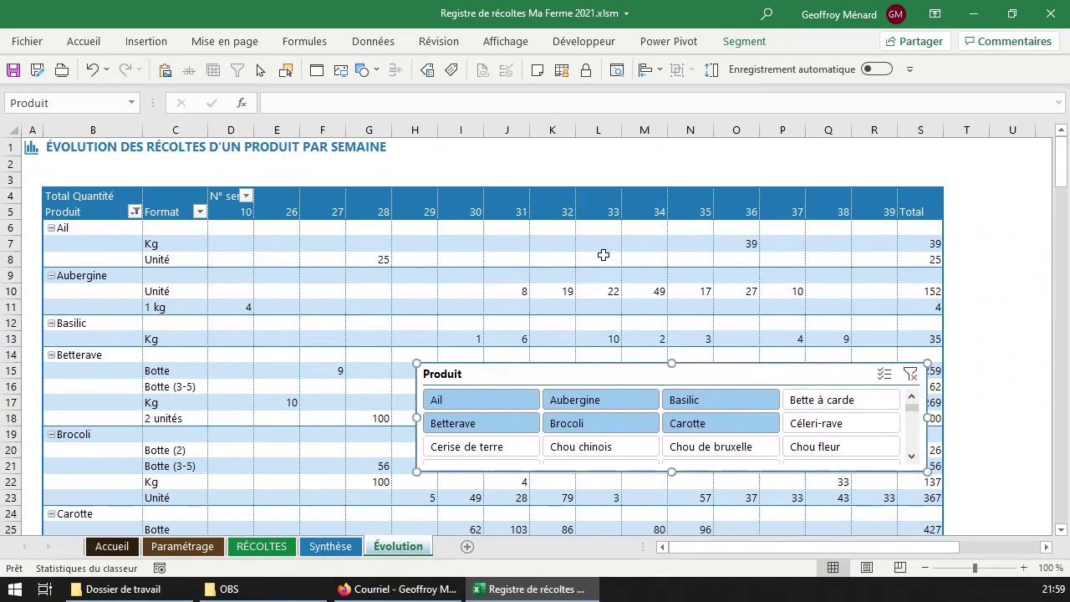
left_click_drag(240, 216, 866, 275)
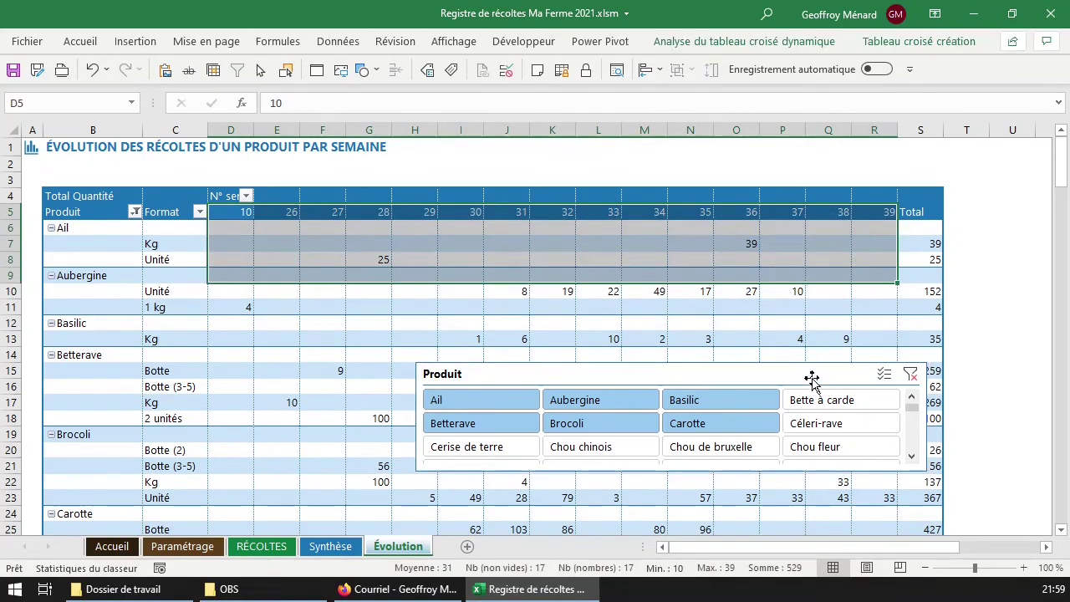
left_click_drag(811, 379, 851, 280)
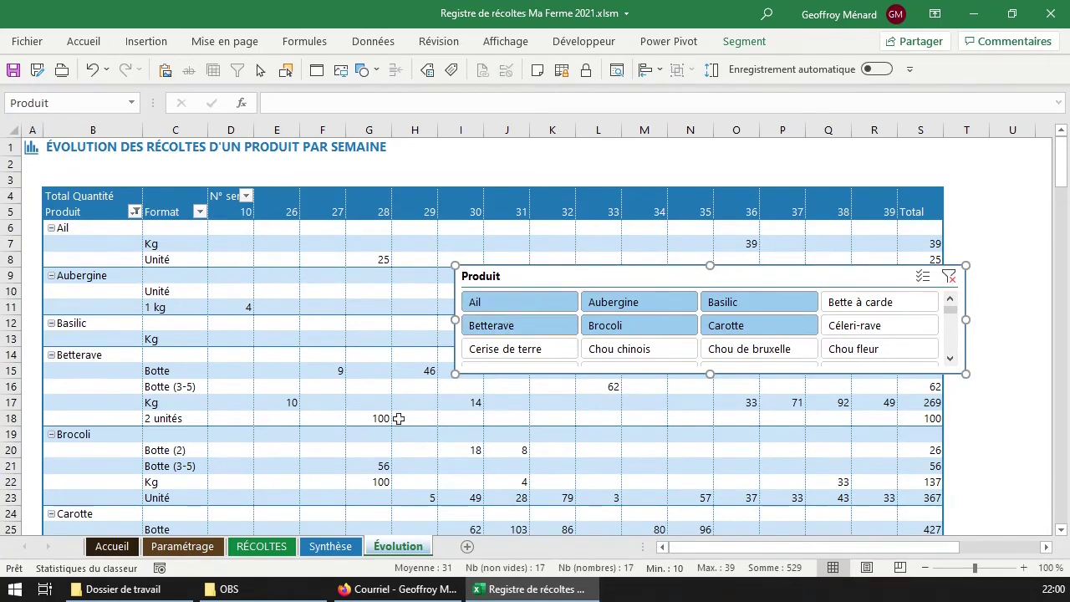
Enable the Équivalences en kg option on Paramétrage, toggling it once to compare which report sheets are available
left_click(350, 548)
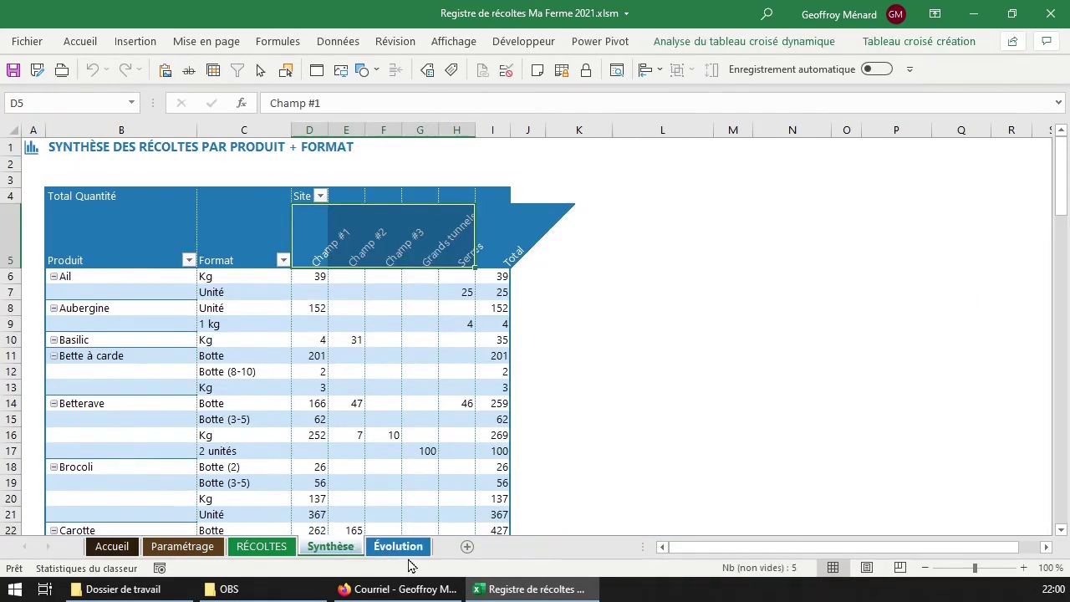
left_click(354, 299)
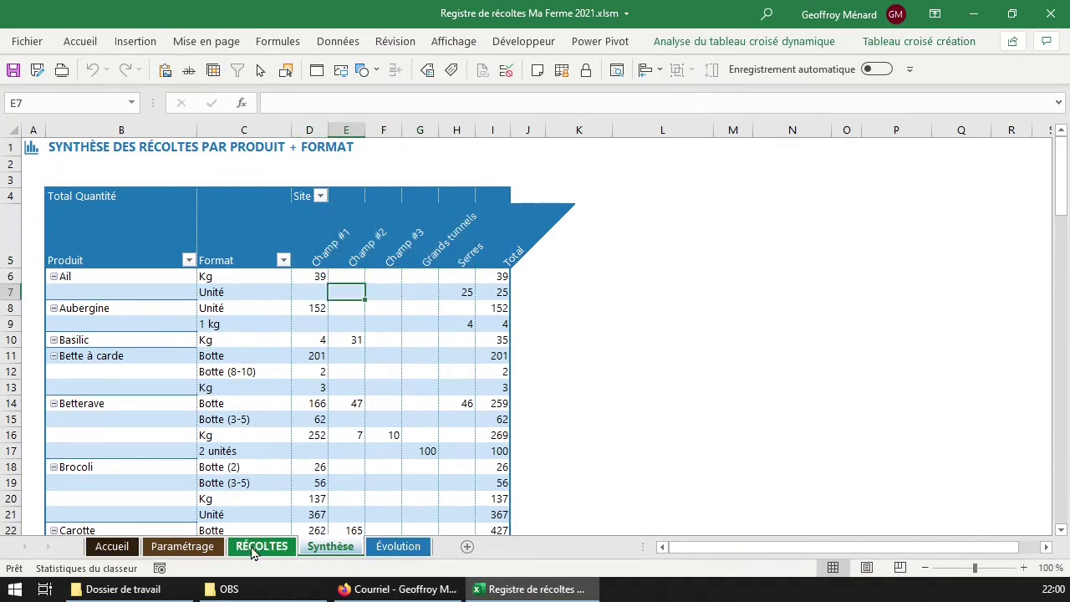
left_click(204, 553)
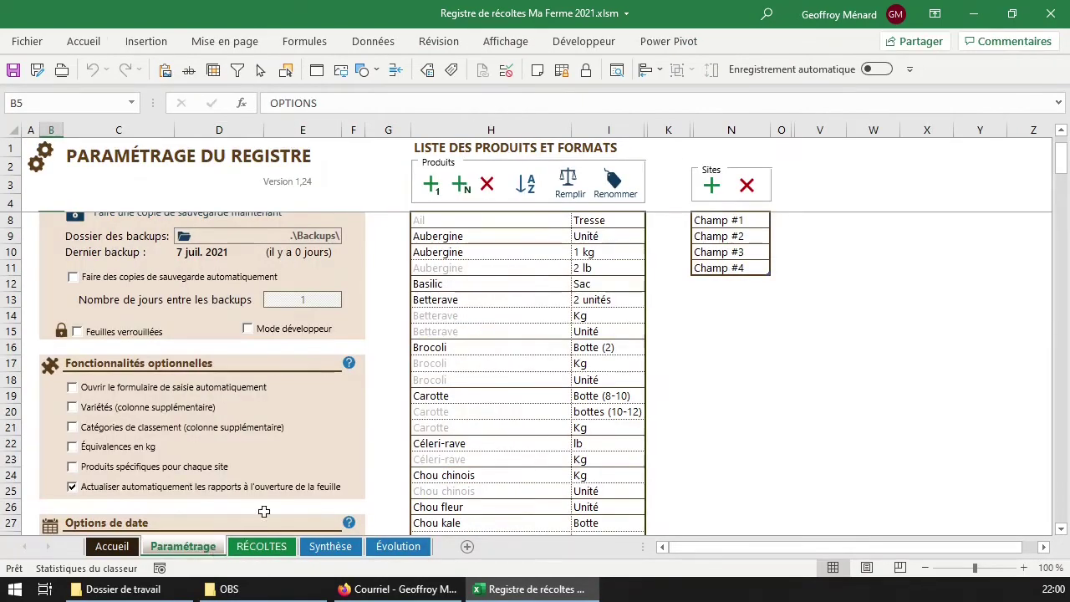
left_click(117, 448)
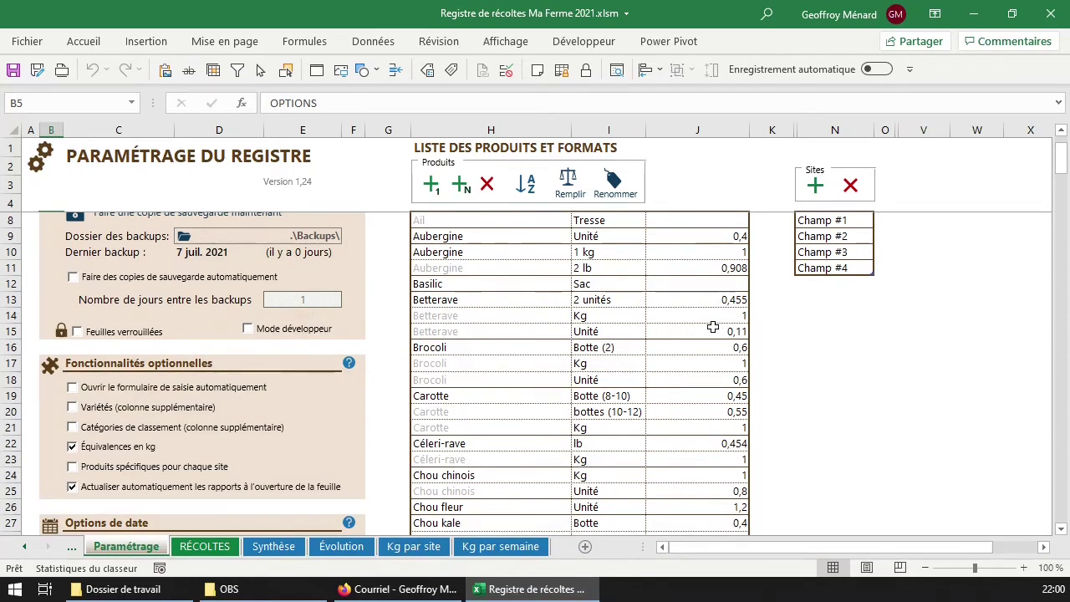
left_click(124, 451)
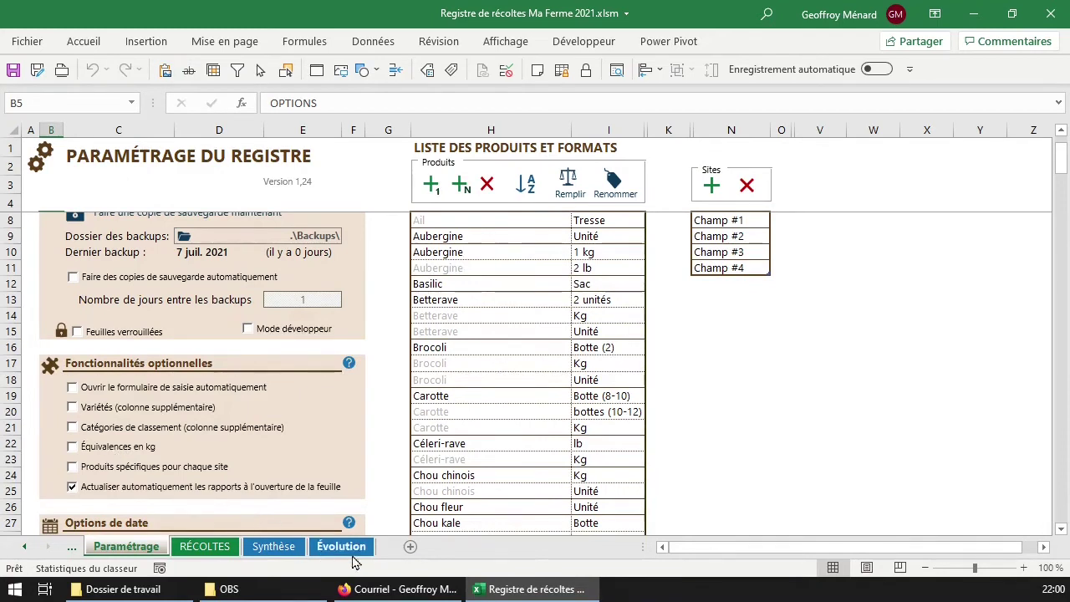
left_click(127, 448)
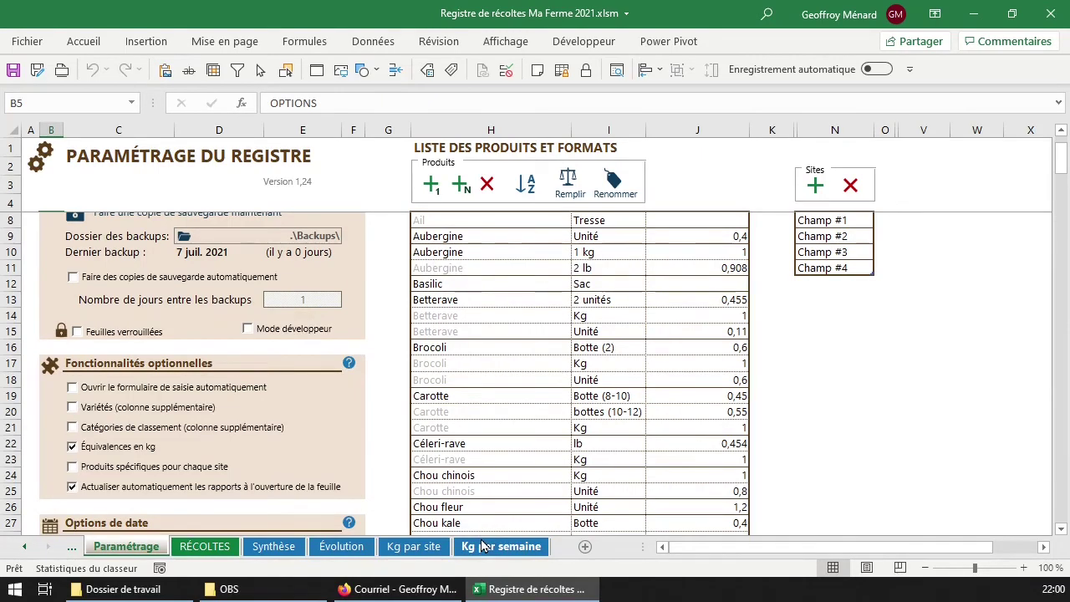
Rename the Produit / Format row heading to Produits in the Kg par site report
left_click(431, 552)
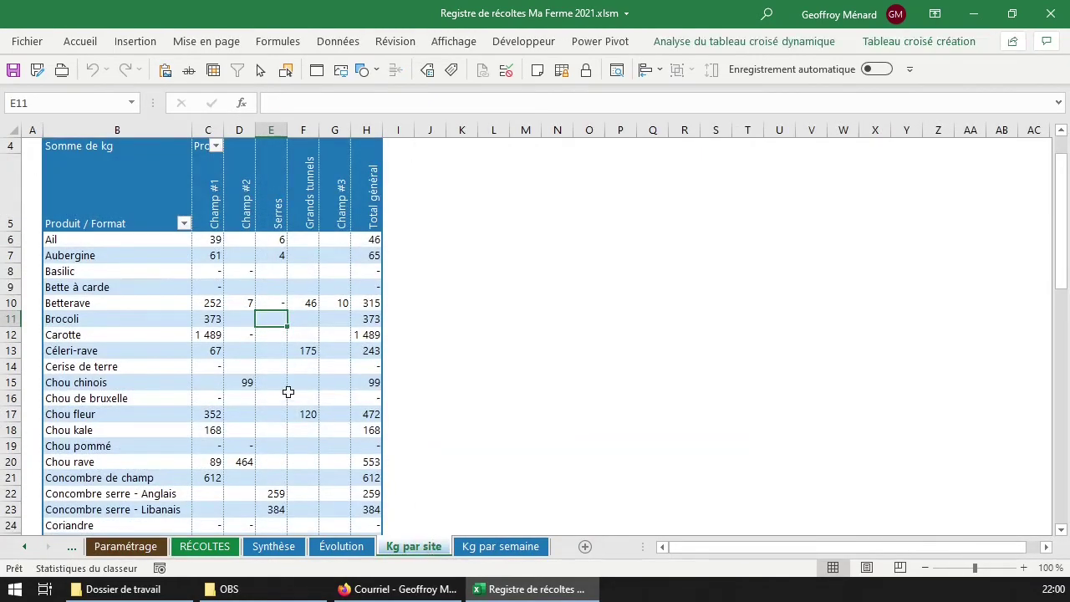
left_click(110, 245)
left_click(123, 239)
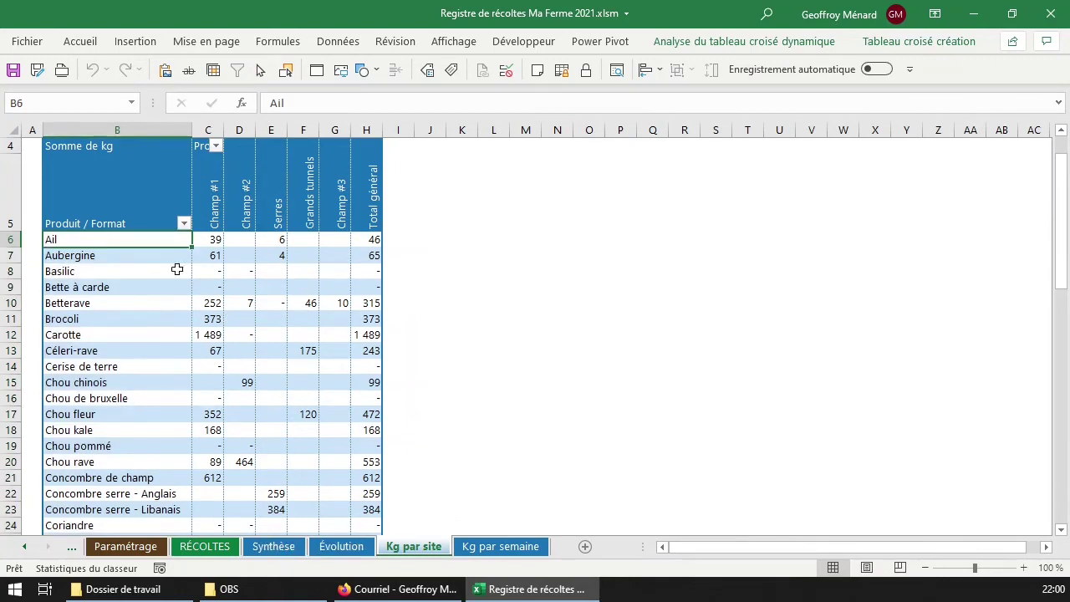
left_click(110, 222)
key("F2")
key("shift+Left")
key("shift+Left")
key("shift+Left")
key("shift+Left")
key("shift+Left")
key("shift+Left")
key("shift+Left")
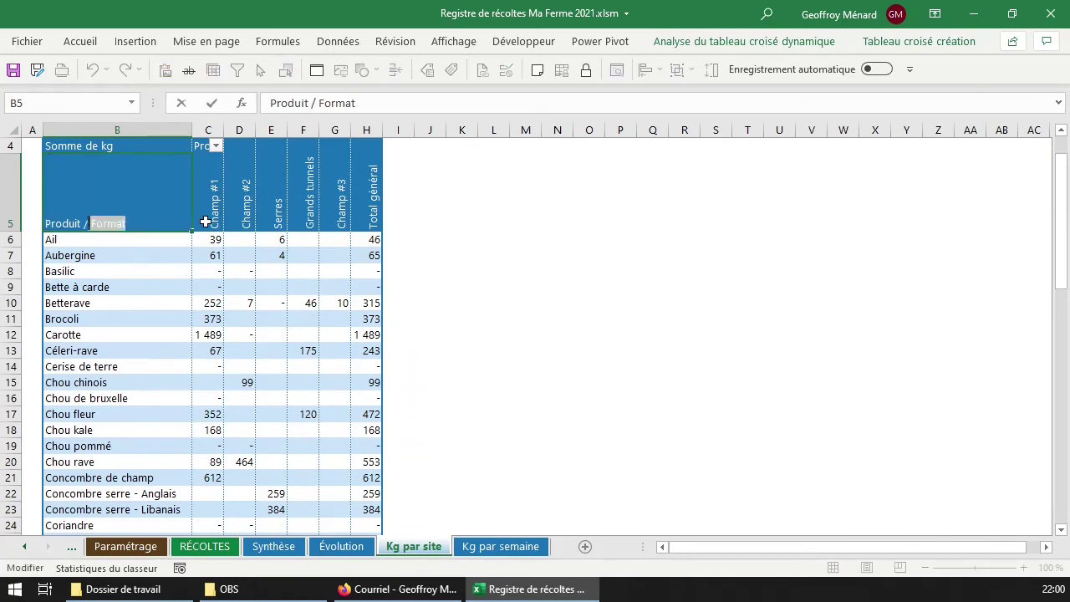
key("shift+Left")
key("shift+Left")
type("s")
key("Return")
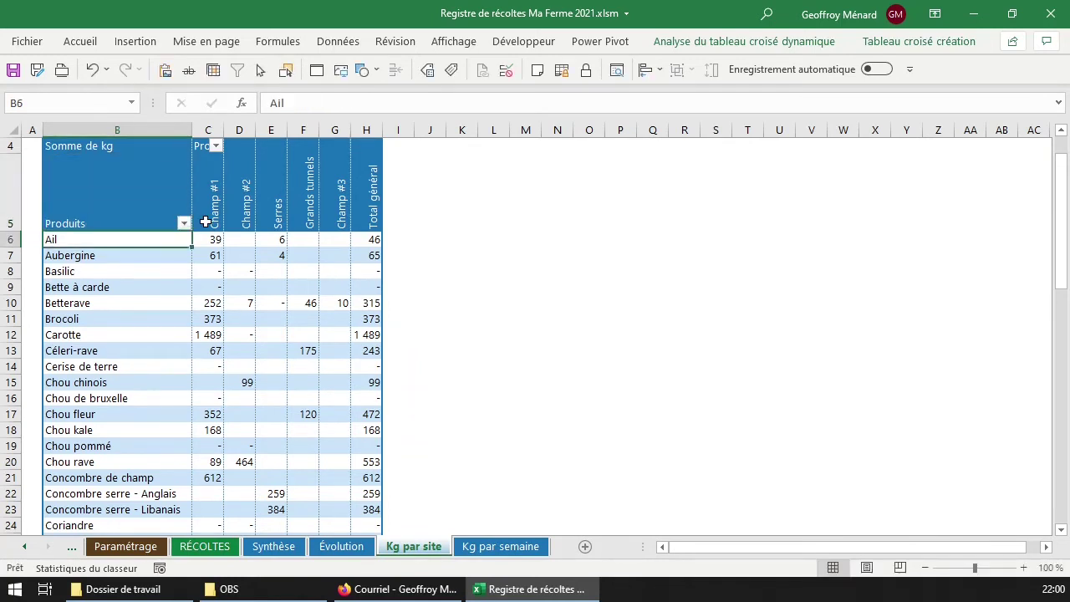
Examine the product rows and production site columns of the Kg par site report
left_click(126, 212)
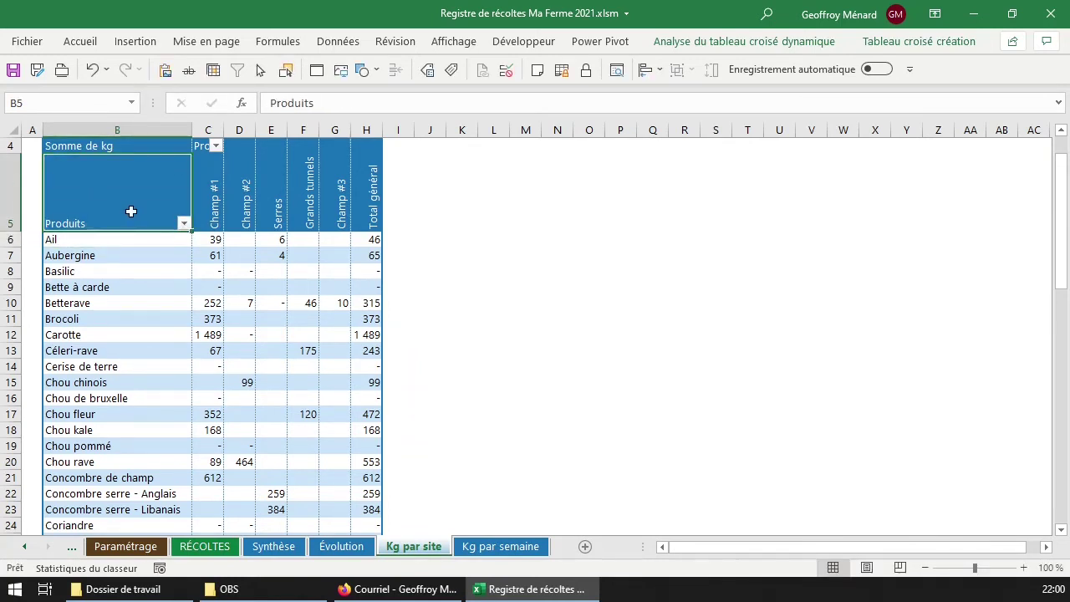
left_click(124, 240)
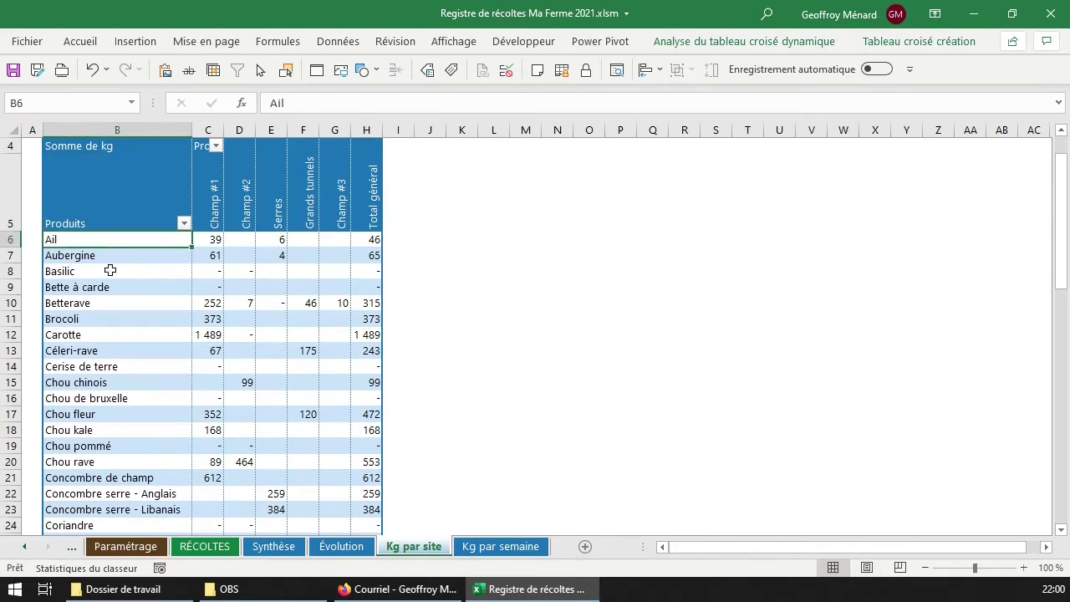
scroll(128, 269, "down", 6)
scroll(130, 273, "down", 9)
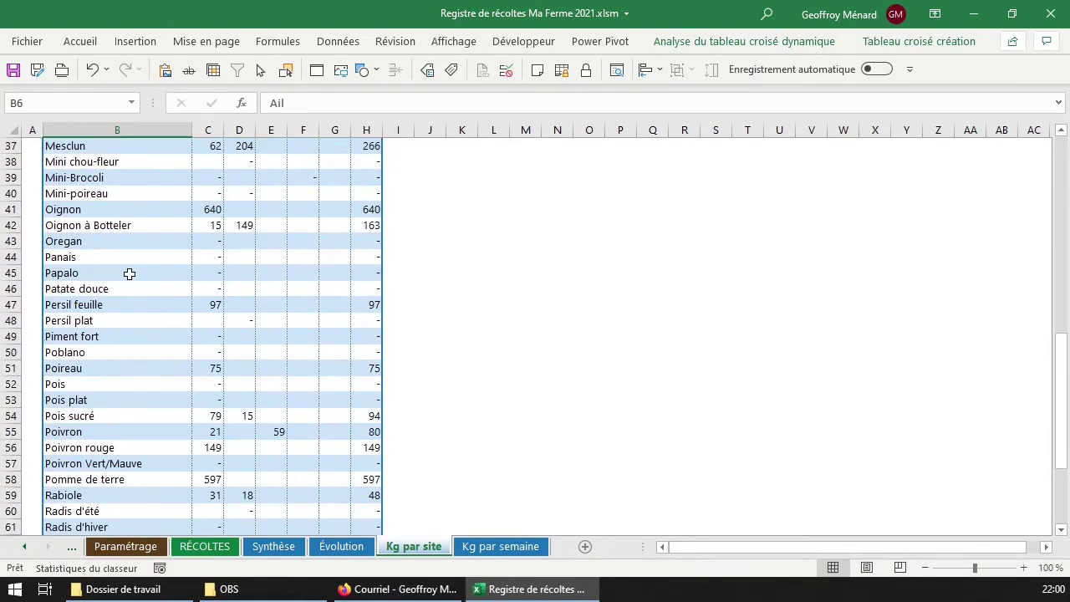
scroll(129, 273, "up", 16)
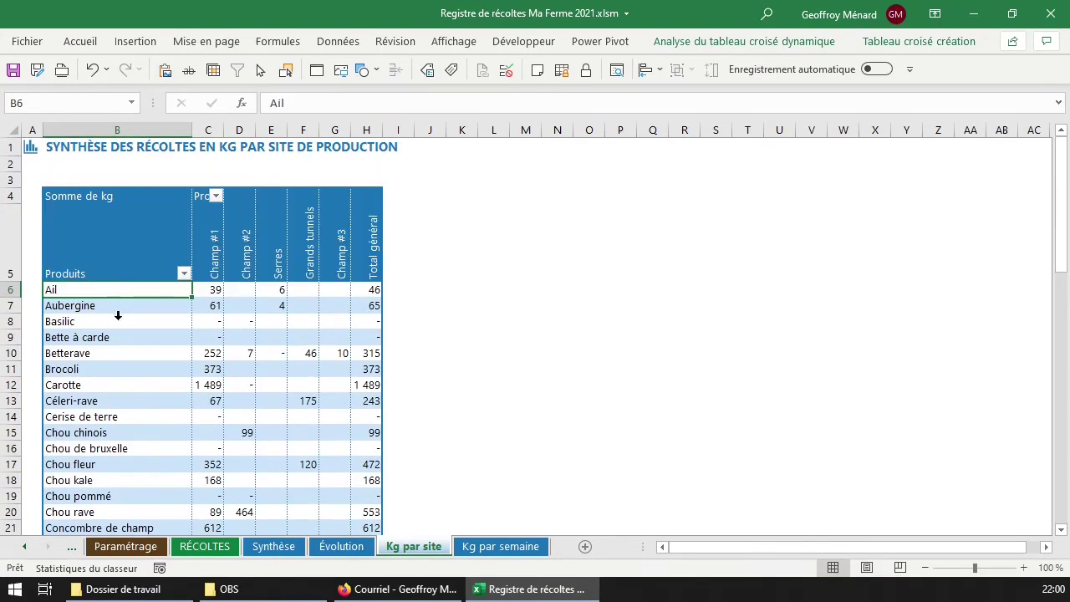
left_click(215, 290)
mouse_move(347, 340)
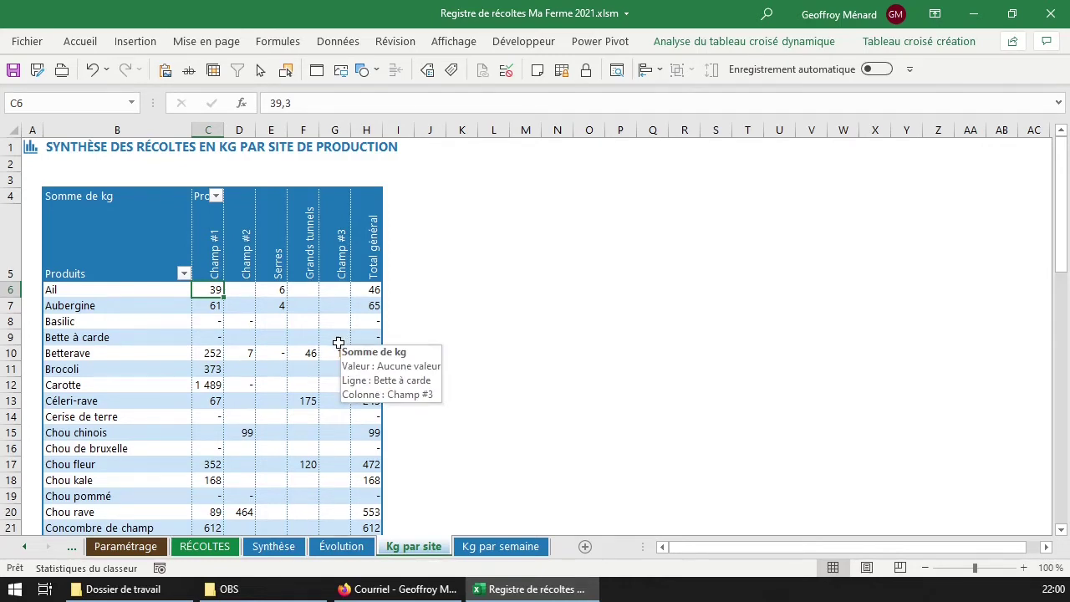
Examine how the kg column of the RÉCOLTES register converts the first entries, including the Melon d'eau row in Gros format
left_click(224, 548)
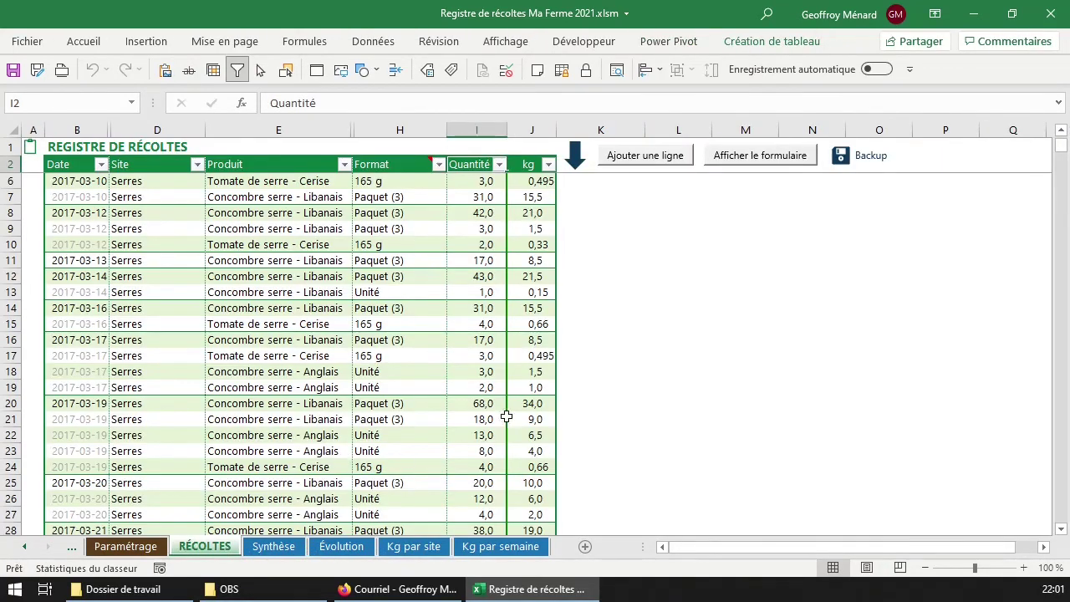
scroll(454, 329, "up", 1)
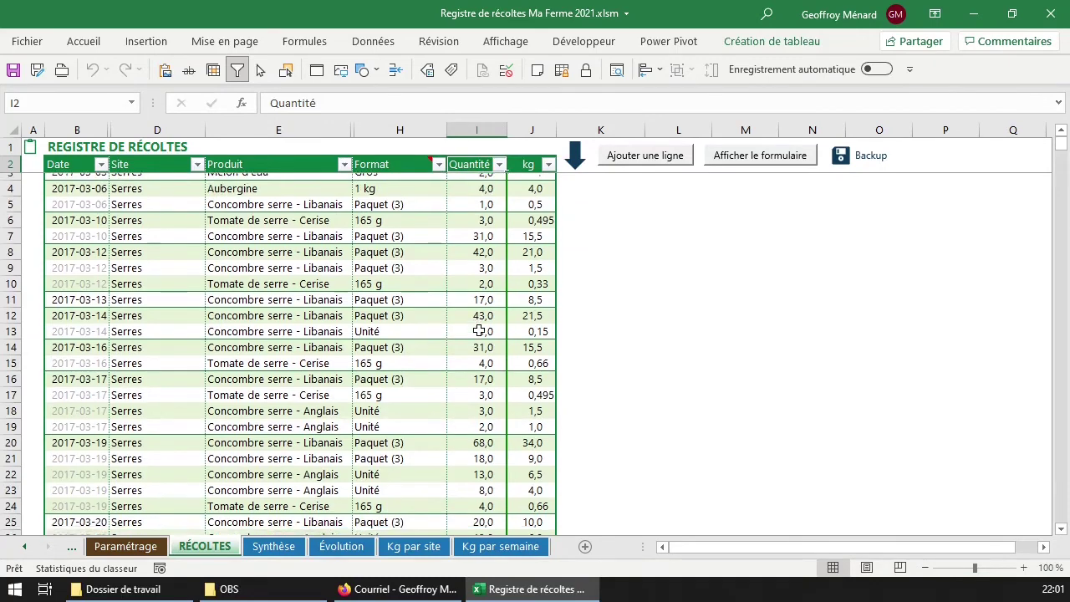
scroll(478, 331, "up", 1)
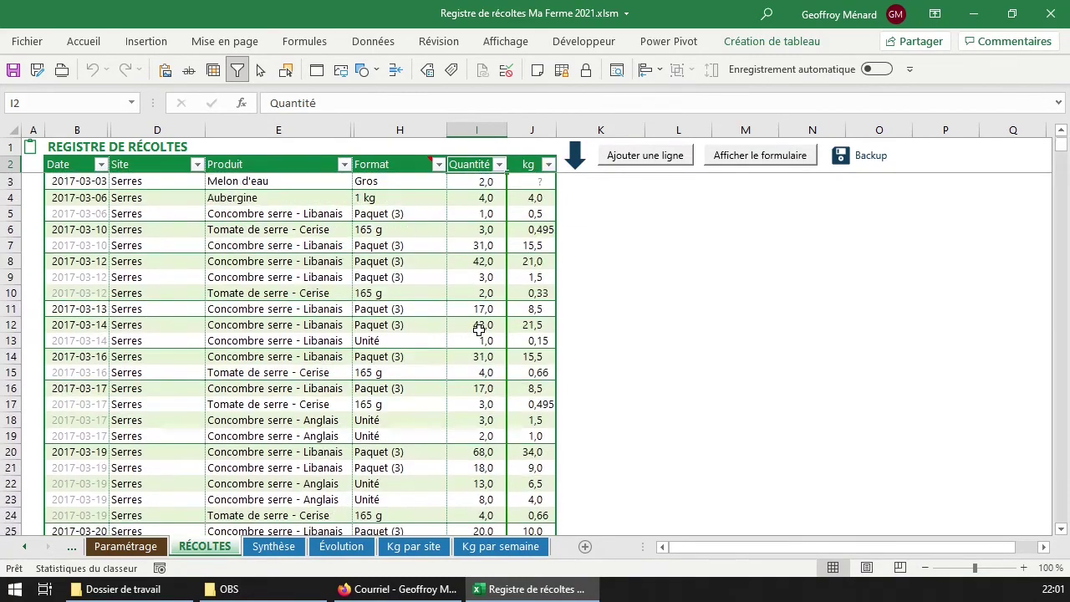
left_click(530, 215)
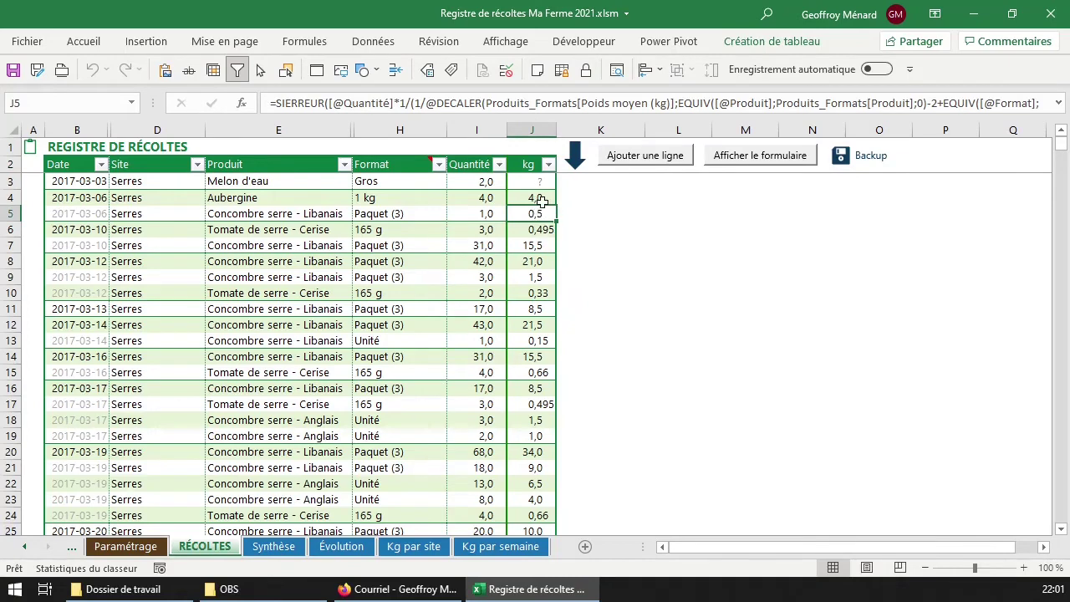
left_click(531, 198)
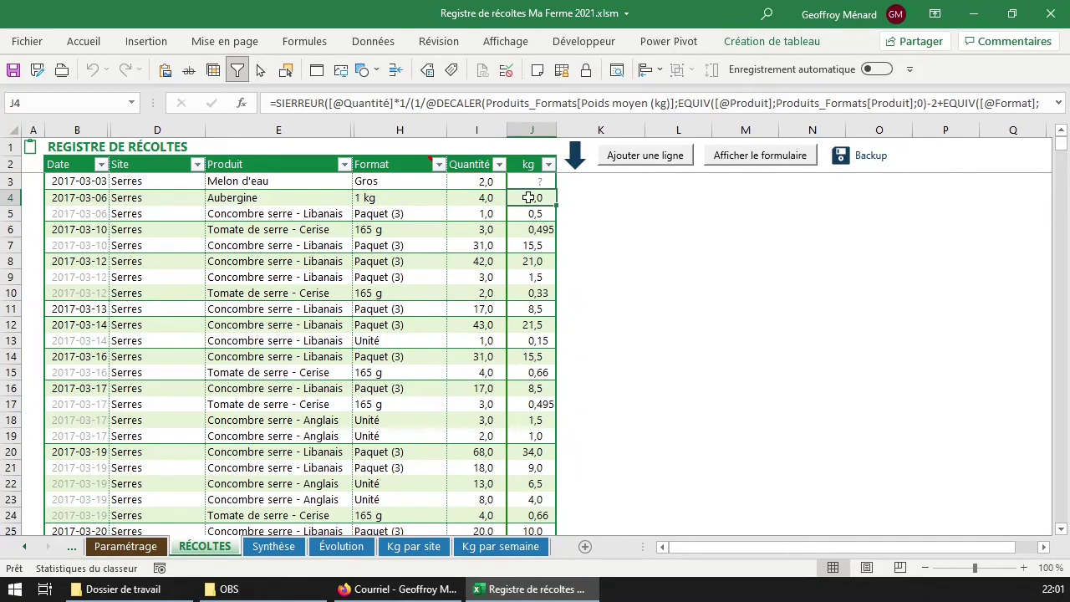
key("Up")
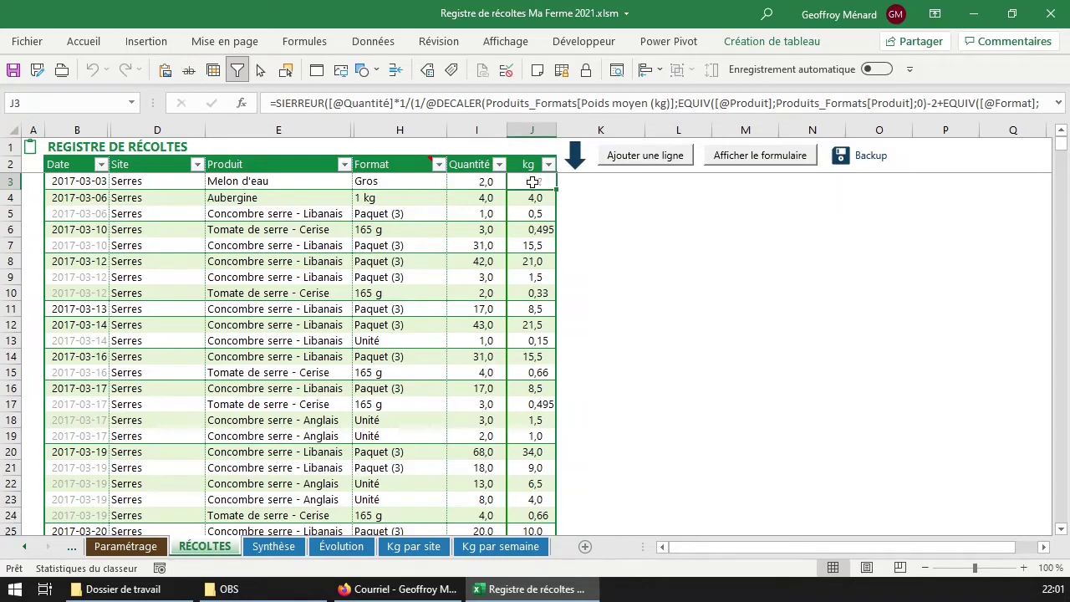
left_click(492, 183)
left_click(518, 182)
left_click(387, 181)
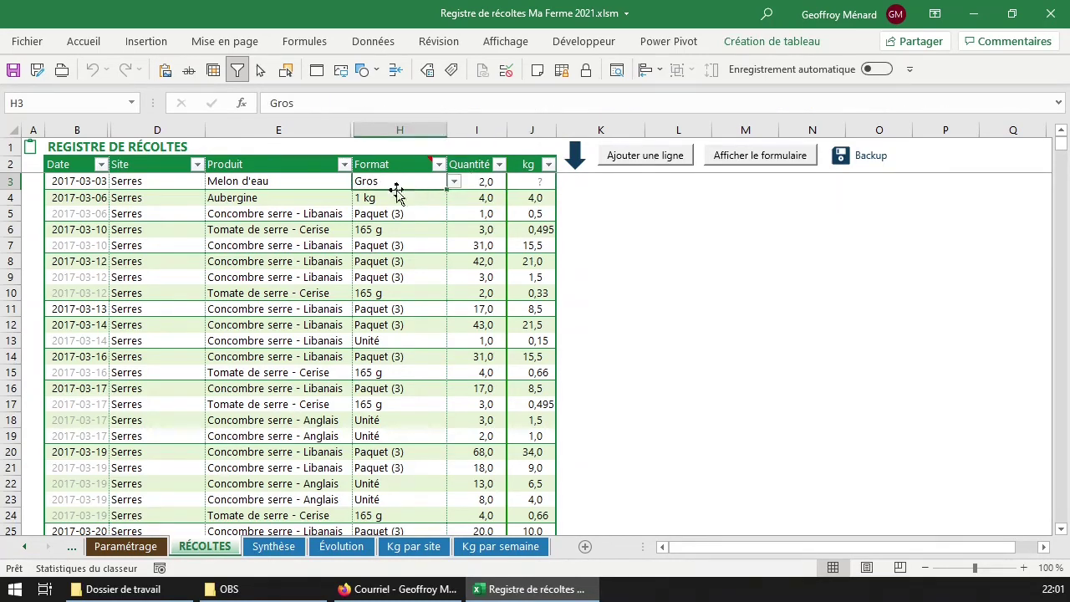
left_click(537, 181)
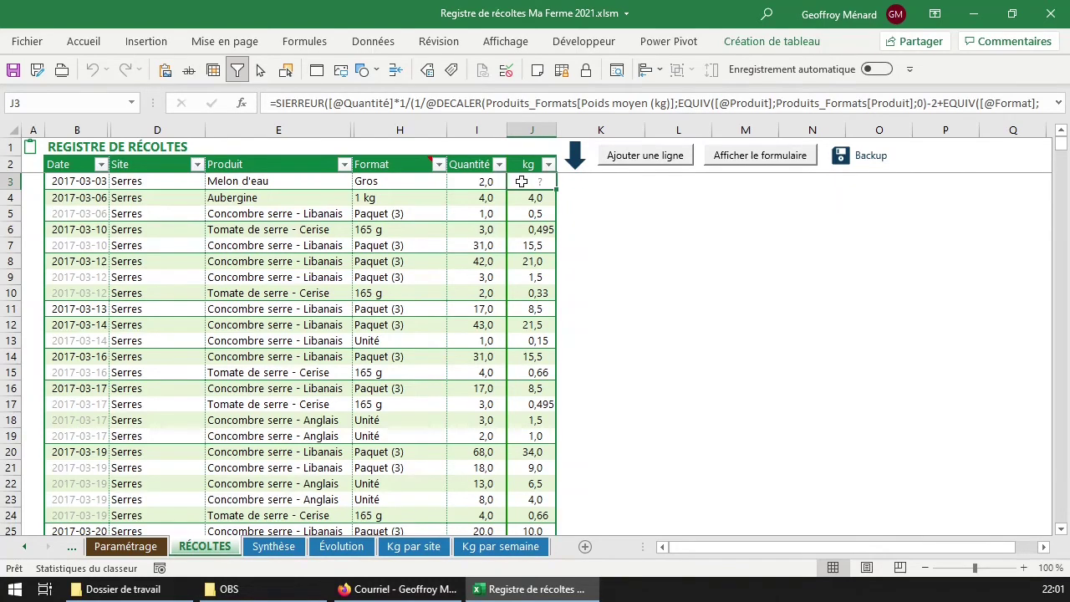
Look through further kg values in the RÉCOLTES register and check the product weights listed on Paramétrage
scroll(526, 217, "down", 8)
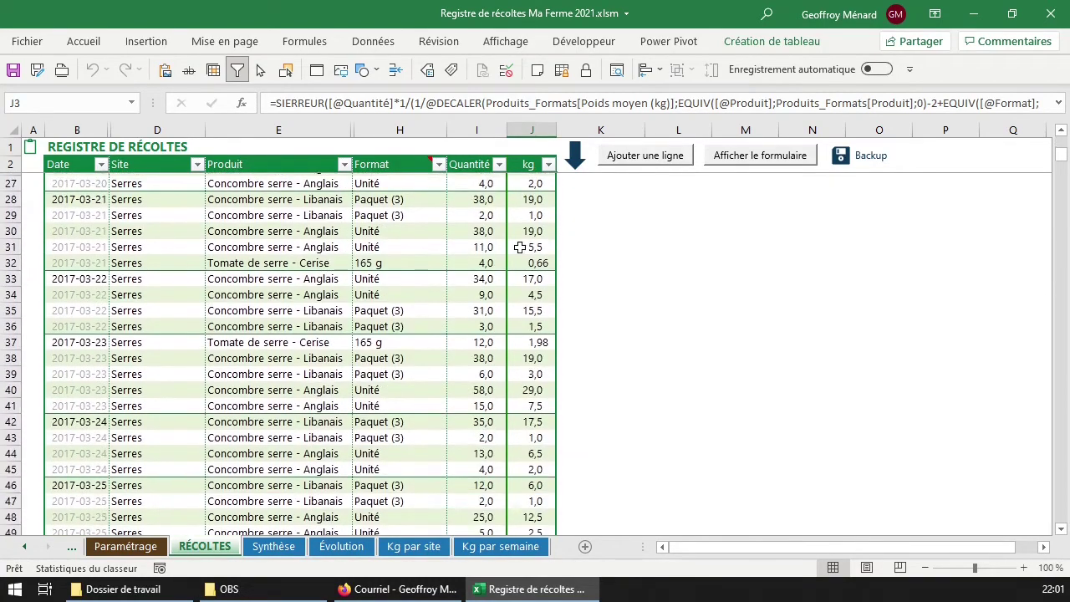
scroll(520, 246, "down", 6)
scroll(520, 246, "down", 16)
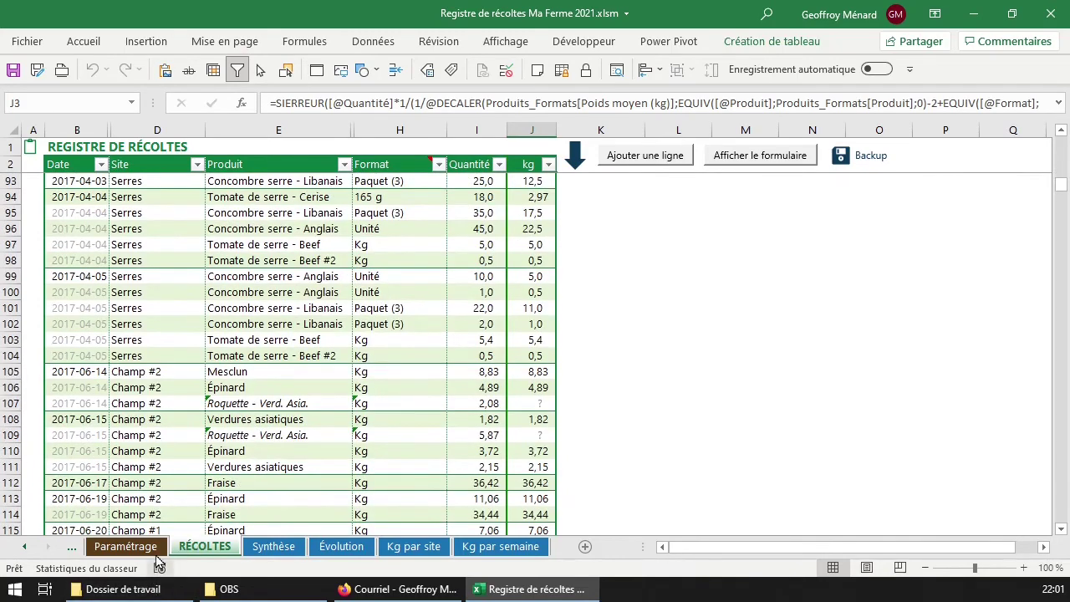
left_click(125, 546)
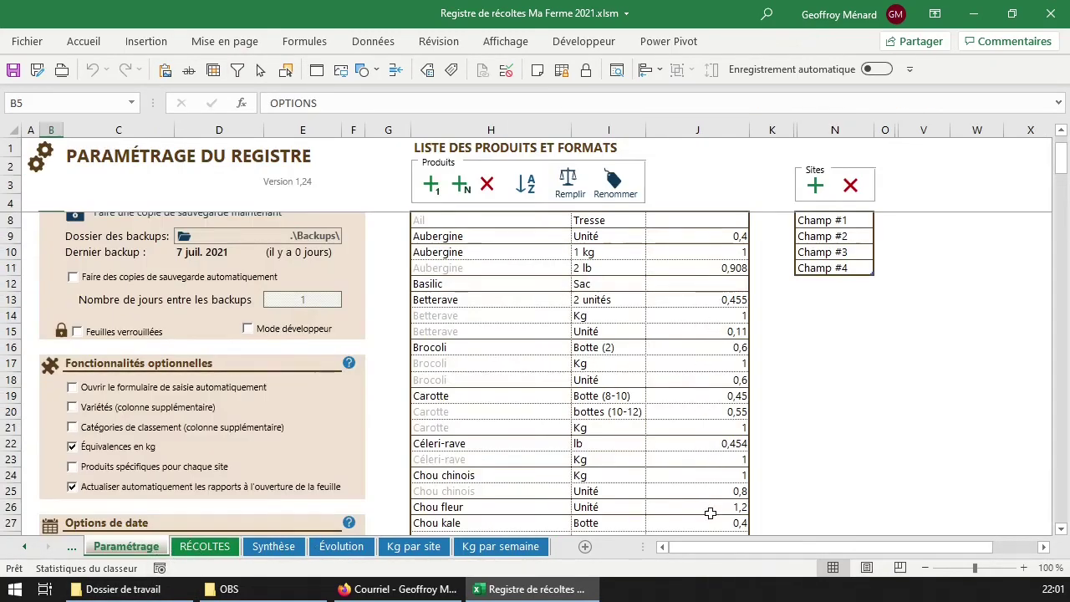
left_click(204, 546)
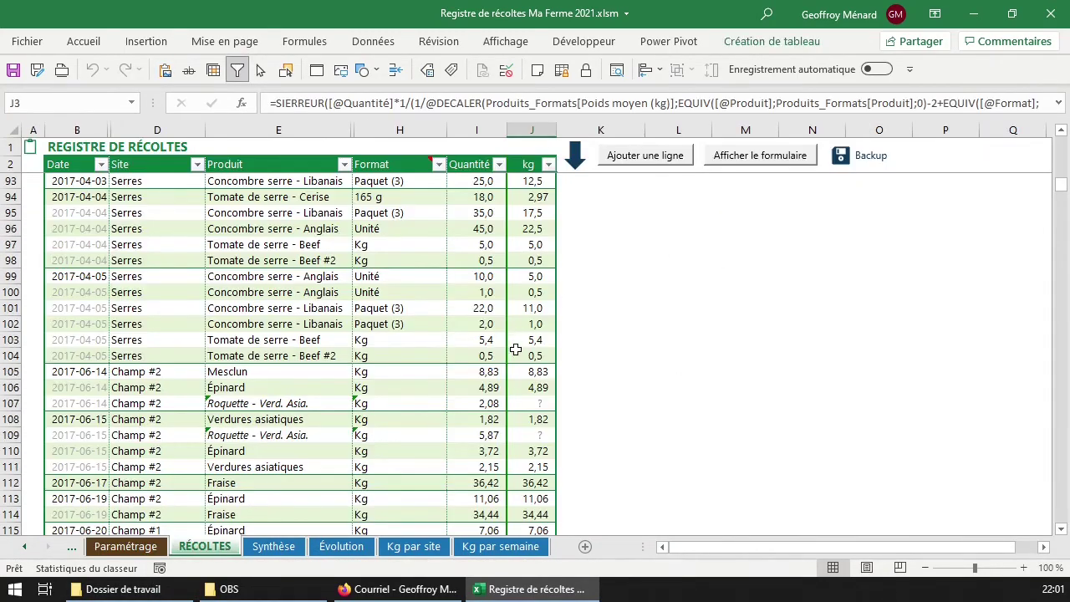
Inspect the RÉCOLTES entries from June 2017 whose kg cells show a question mark, such as Rabiole, Melon d'eau and Mini-Brocoli
scroll(516, 349, "down", 3)
left_click(543, 306)
left_click(545, 292)
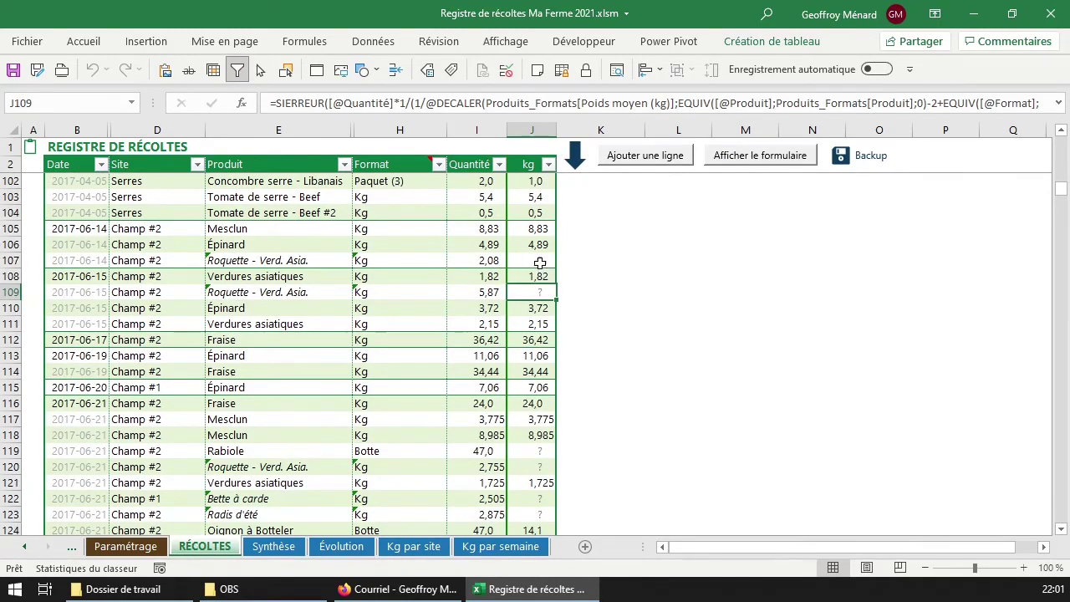
left_click(542, 450)
scroll(542, 451, "down", 3)
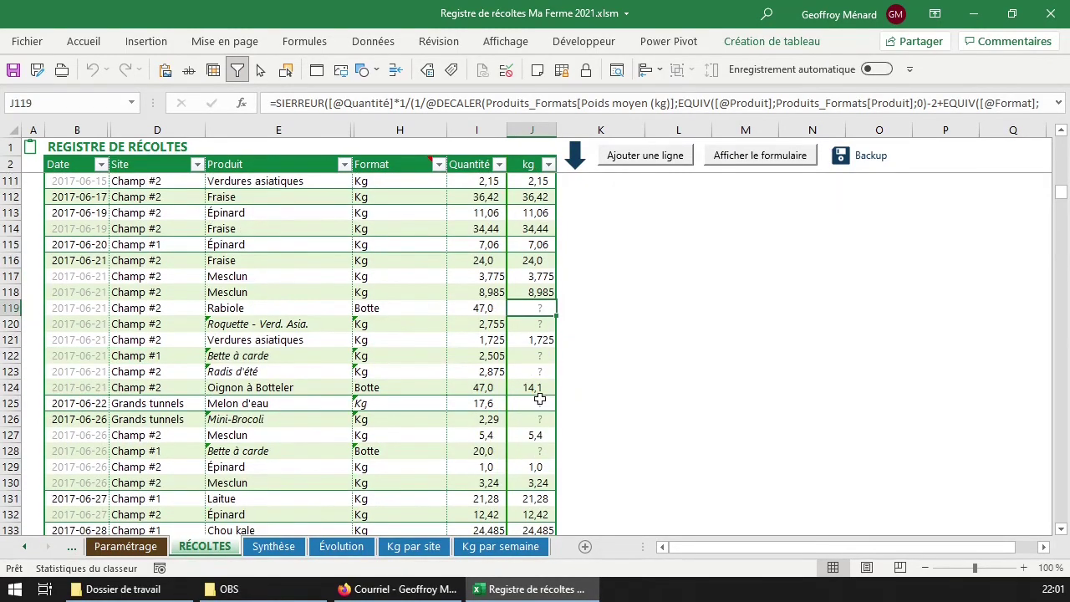
left_click(539, 400)
left_click(540, 420)
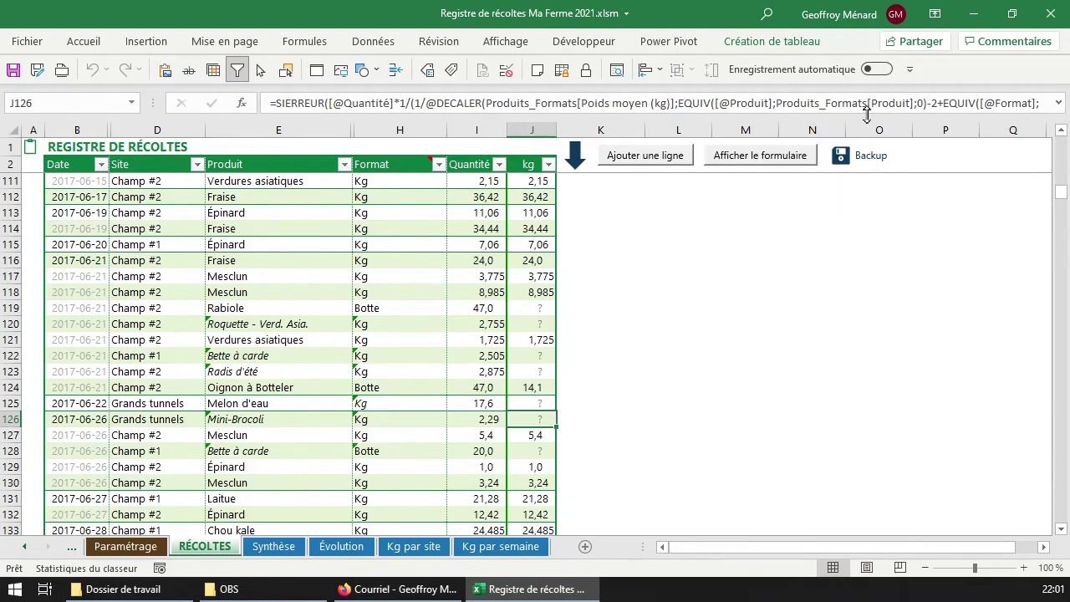
left_click(535, 402)
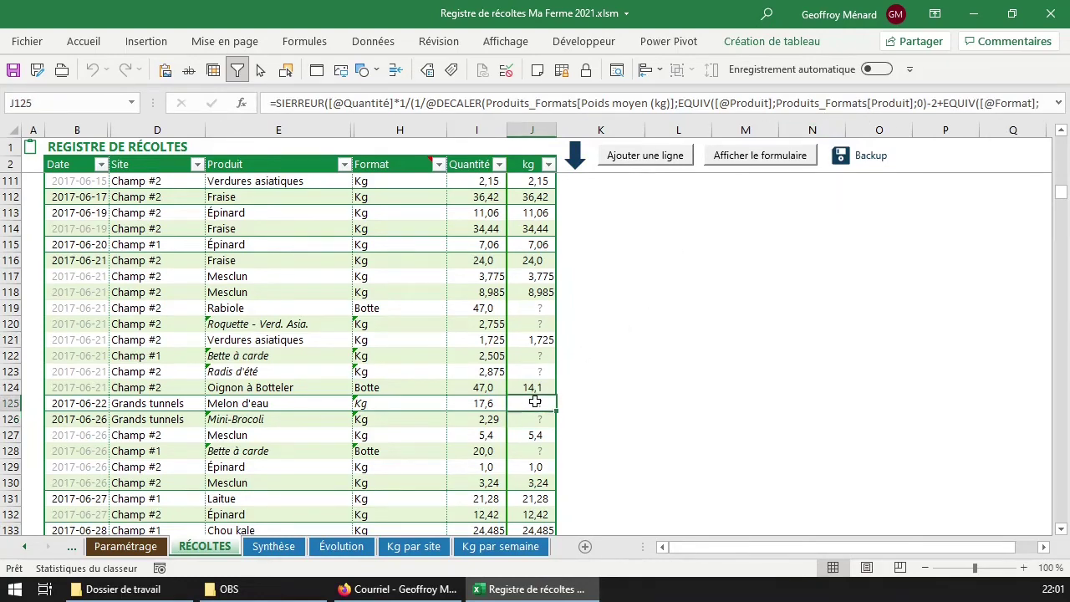
left_click(543, 419)
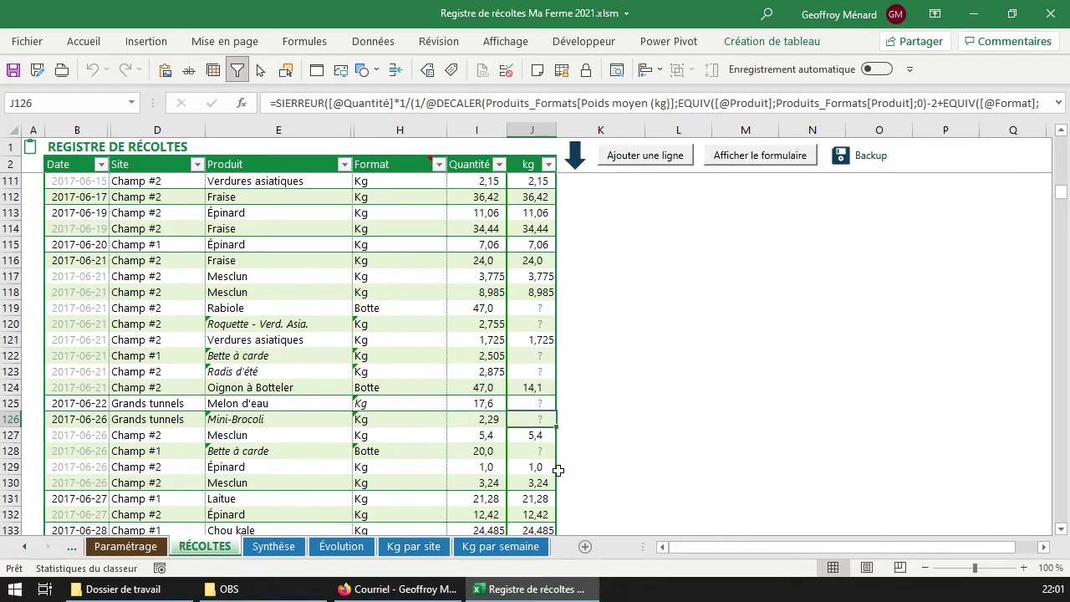
left_click(535, 465)
left_click(532, 452)
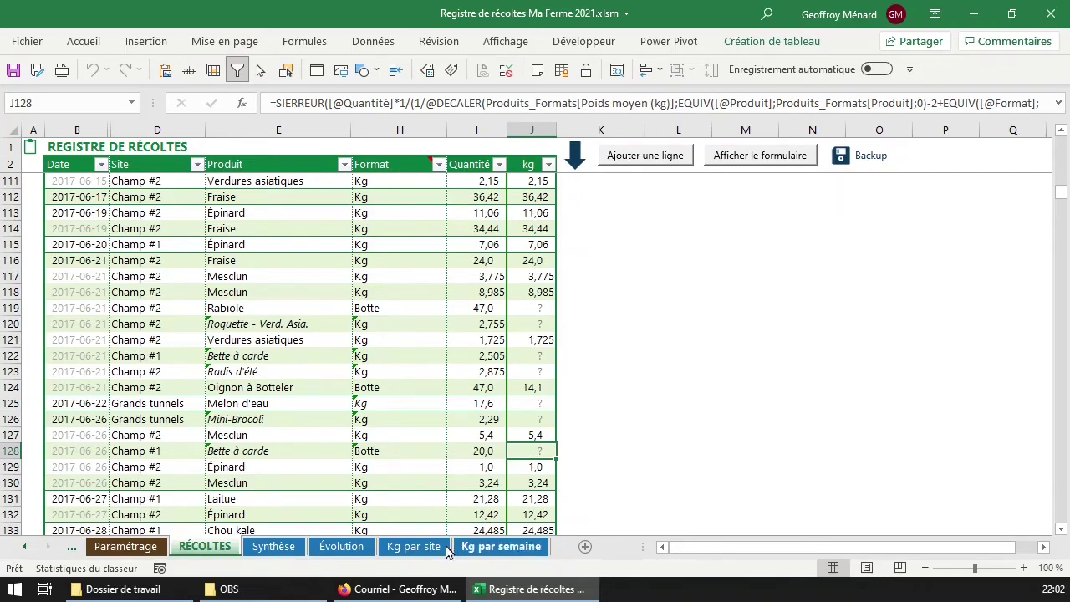
Review the Kg par site and Kg par semaine reports, and look at the optional features on Paramétrage
left_click(400, 547)
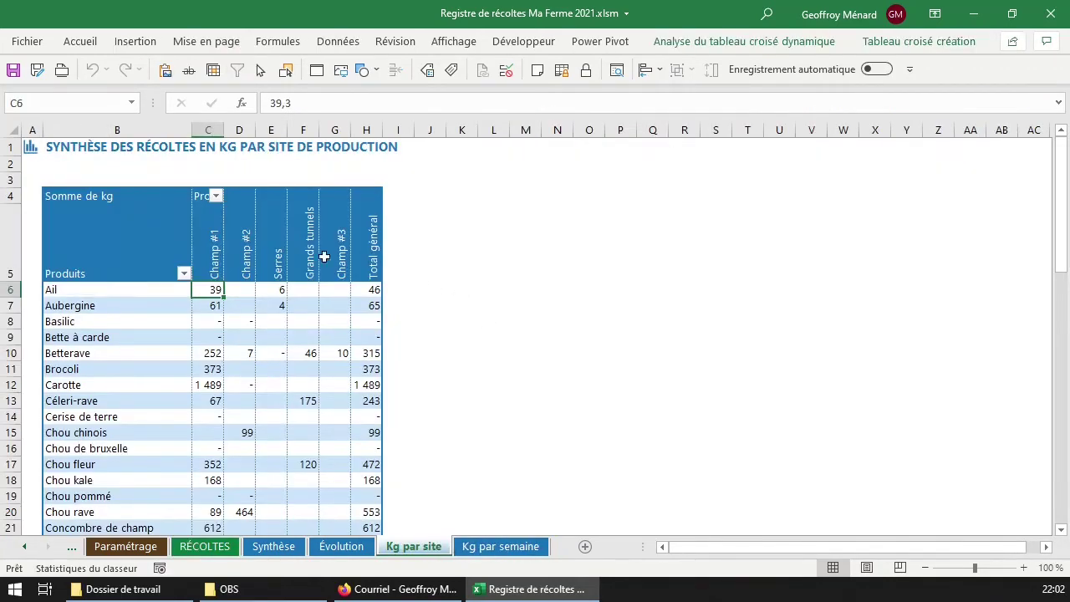
mouse_move(257, 303)
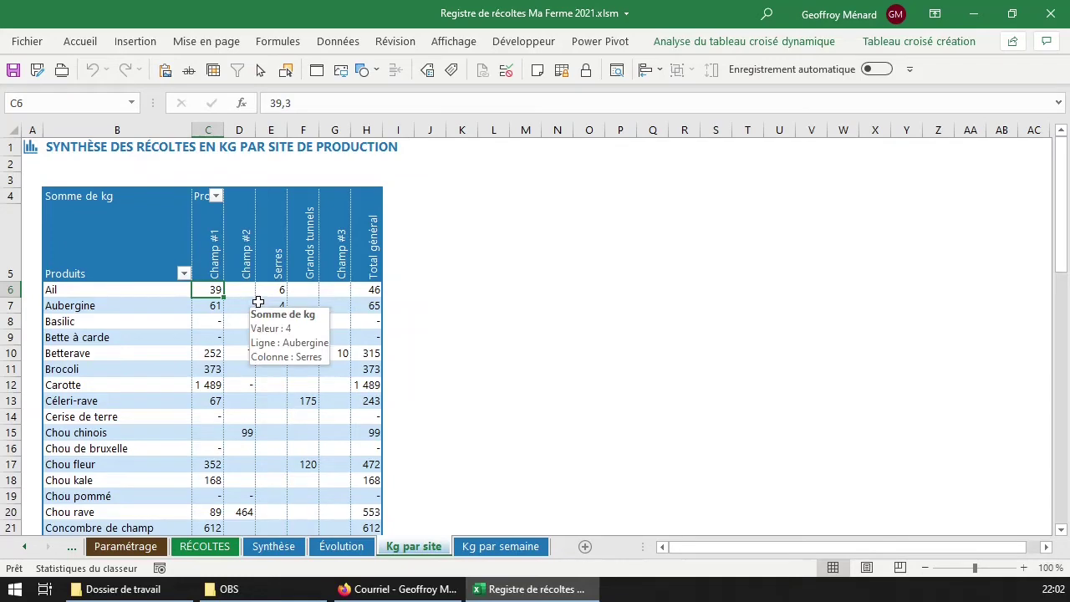
left_click(501, 548)
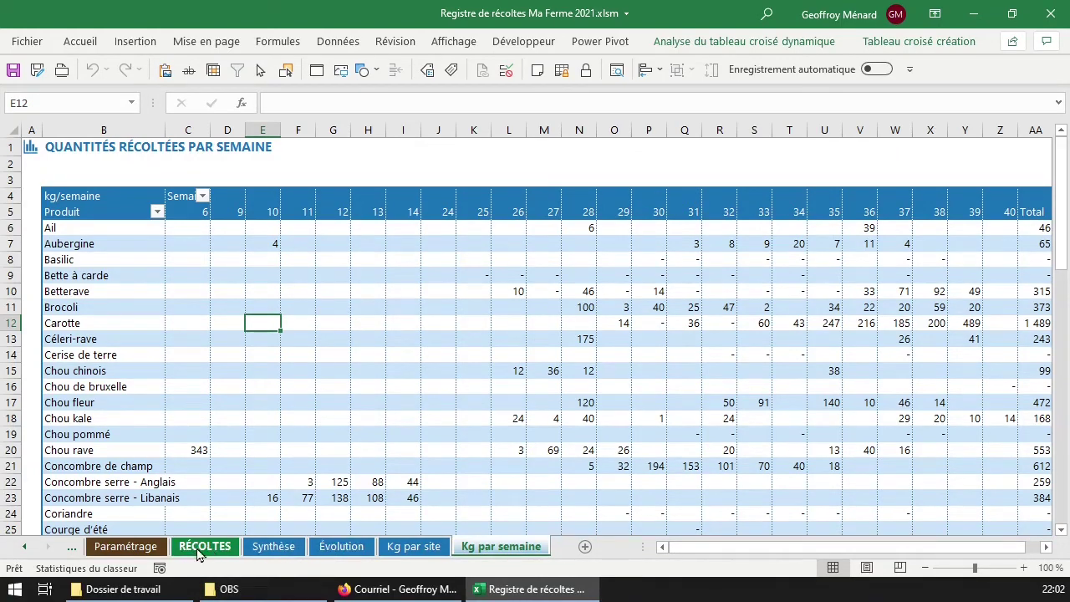
left_click(155, 551)
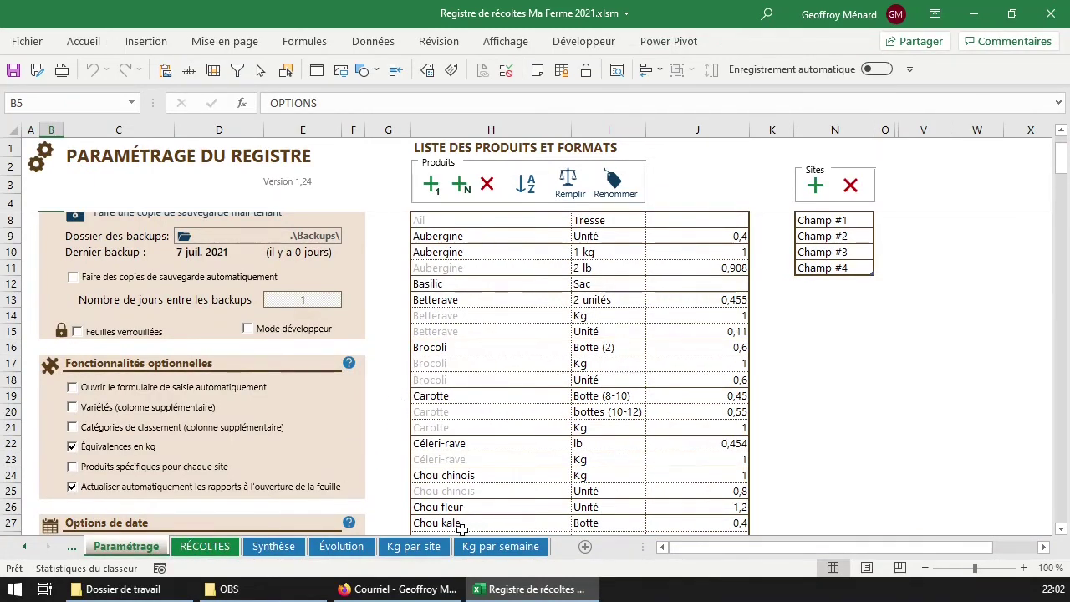
Filter the Évolution report to Ail only using the Produit slicer
left_click(341, 547)
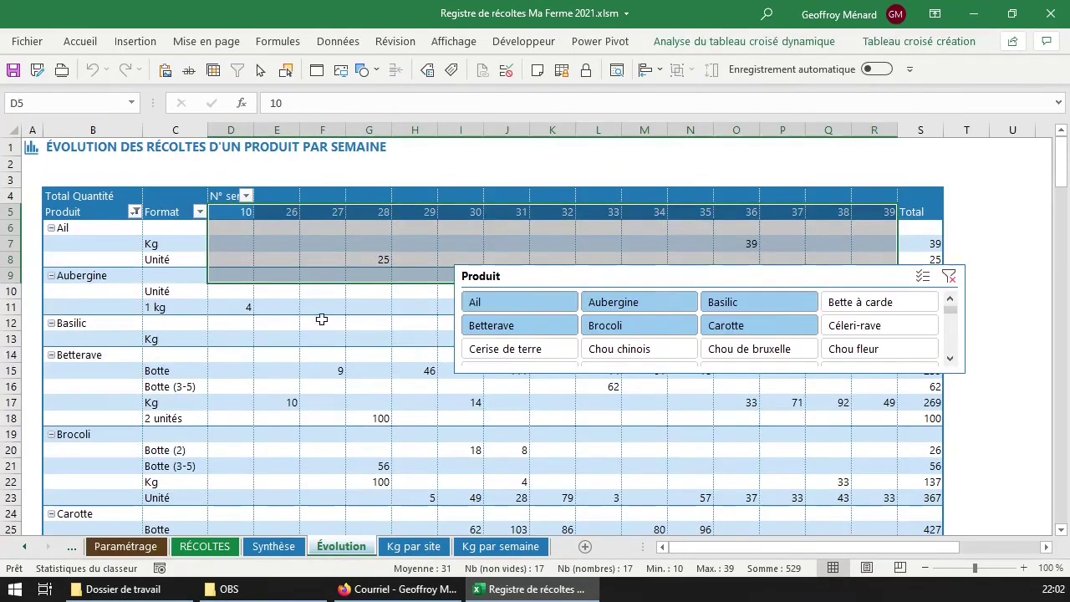
left_click(497, 302)
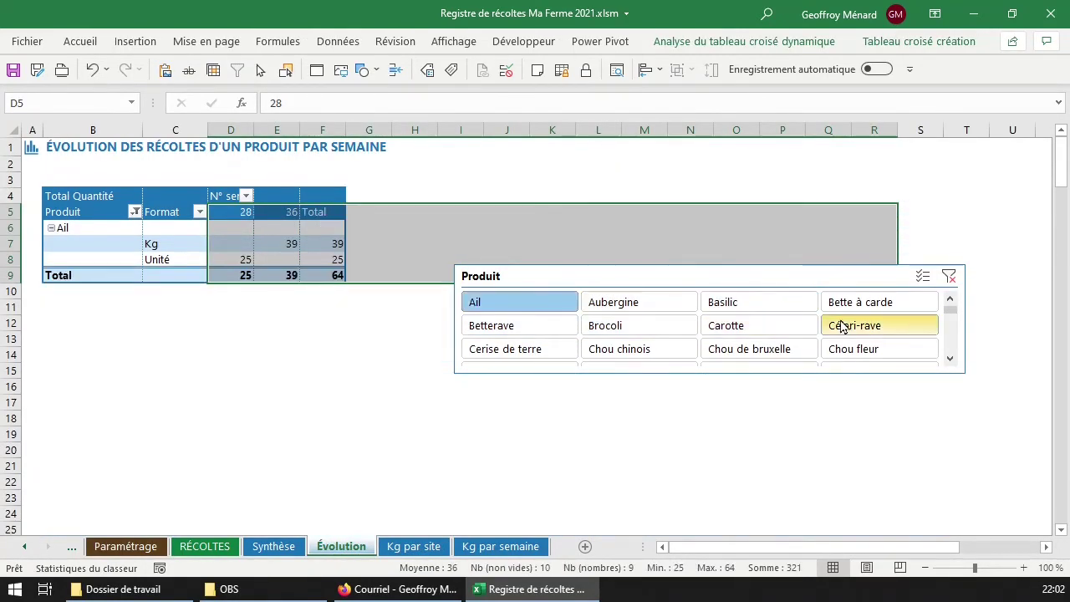
left_click(333, 308)
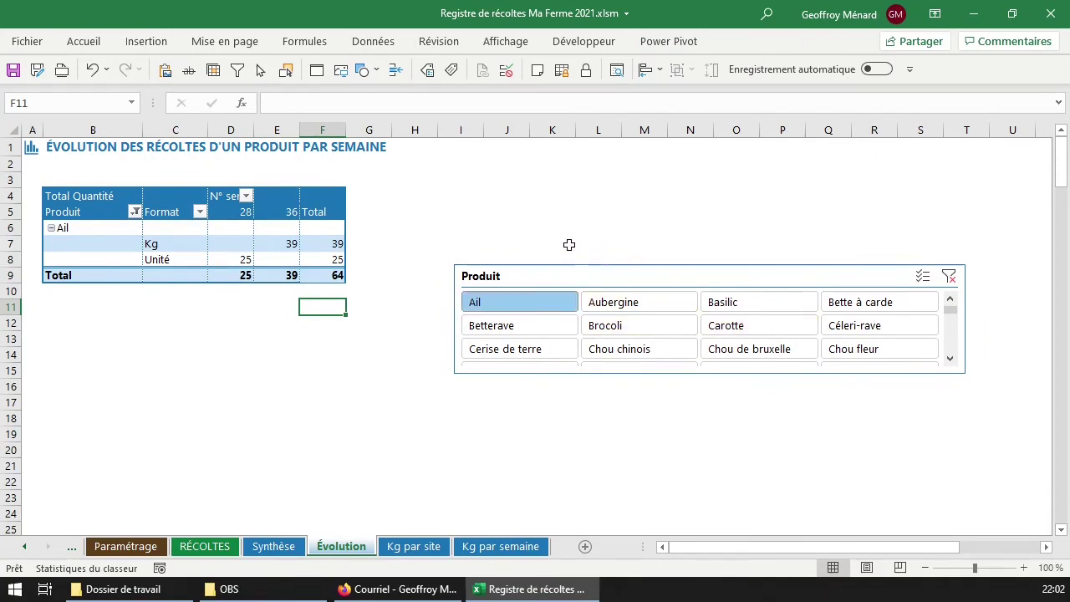
Duplicate the Évolution sheet before Kg par site, using the existing version of all conflicting names
left_click_drag(341, 554, 401, 552)
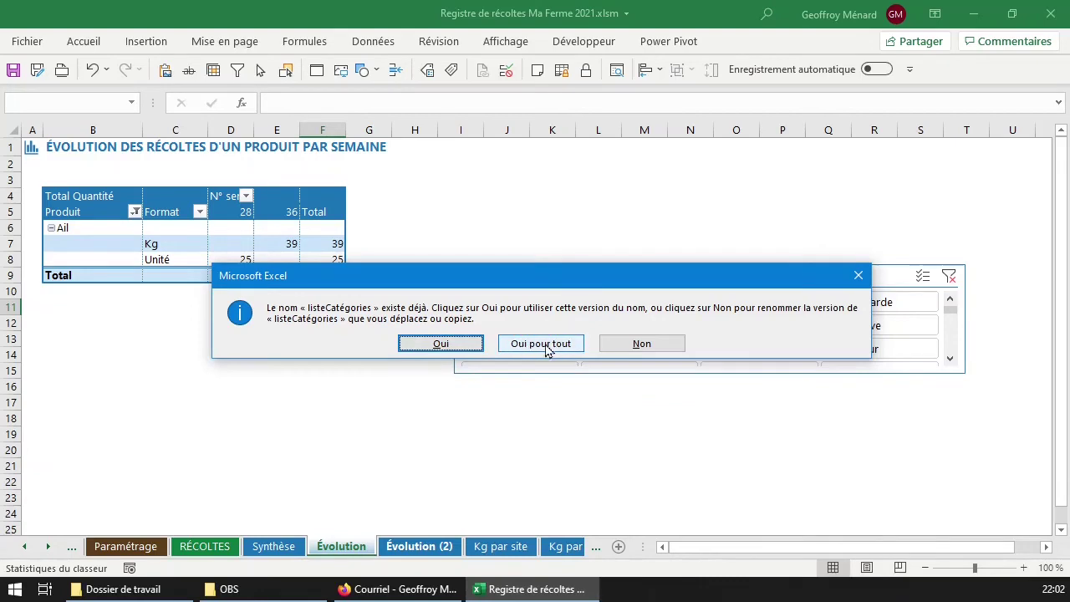
left_click_drag(582, 280, 609, 270)
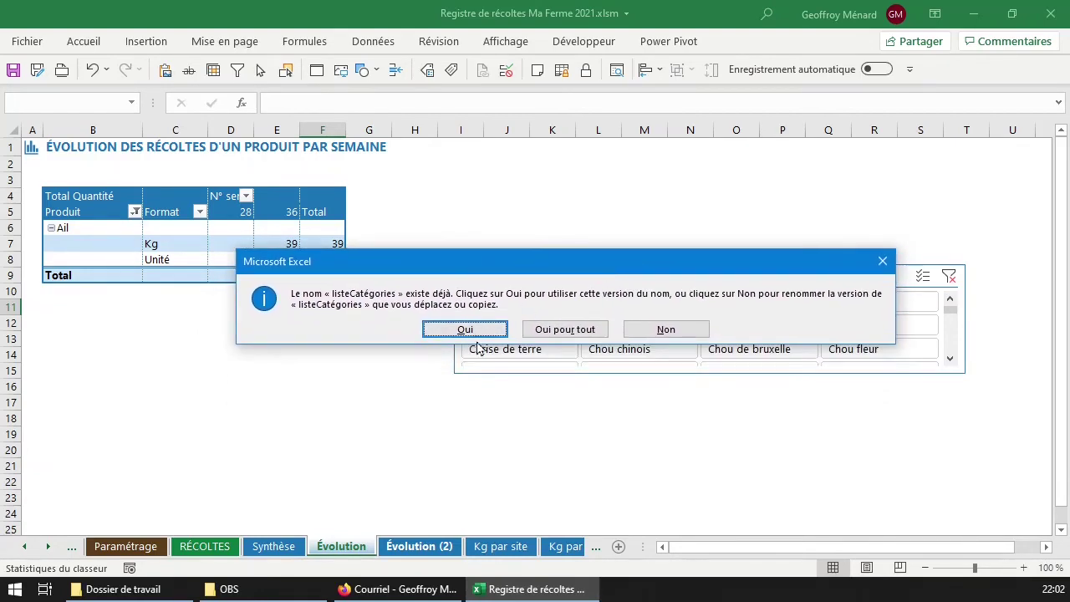
left_click(566, 331)
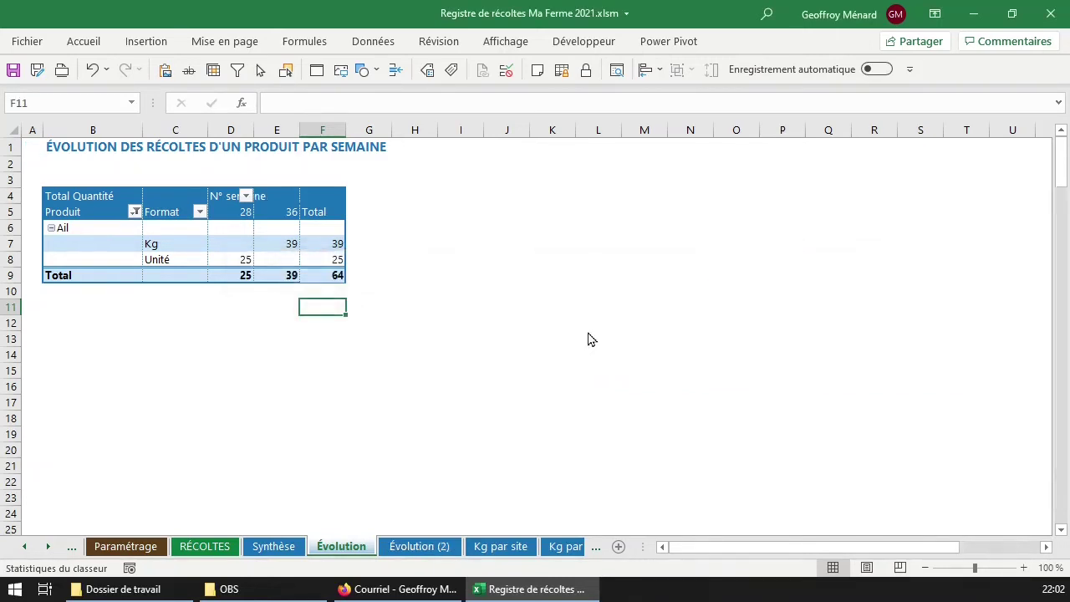
Move the Produit slicer on the Évolution (2) sheet up beside the pivot table and filter that report to Brocoli
left_click_drag(575, 282, 514, 166)
left_click(341, 546)
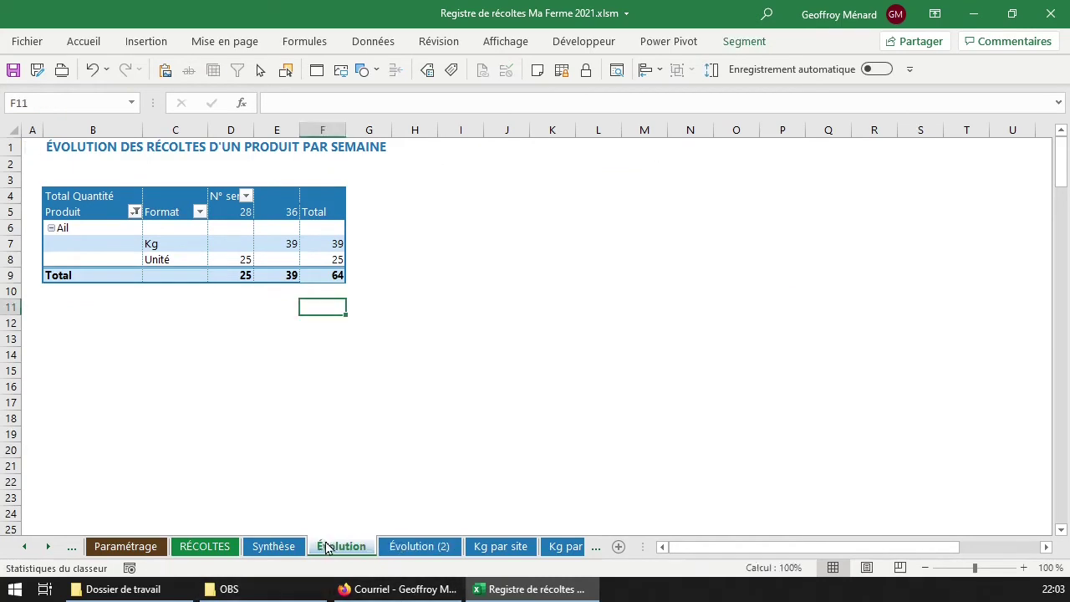
left_click(385, 553)
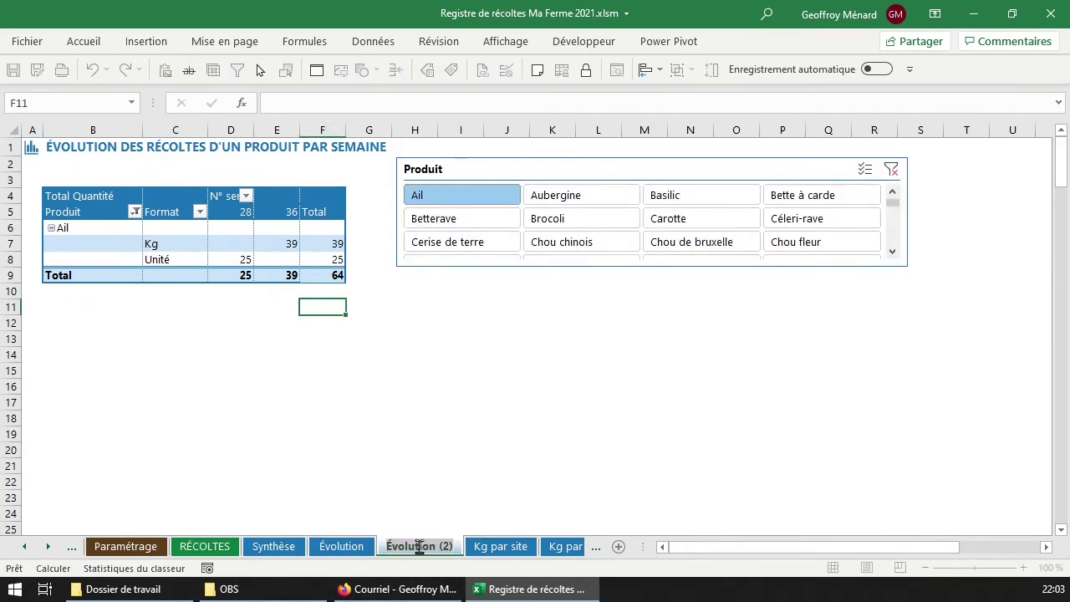
left_click(583, 223)
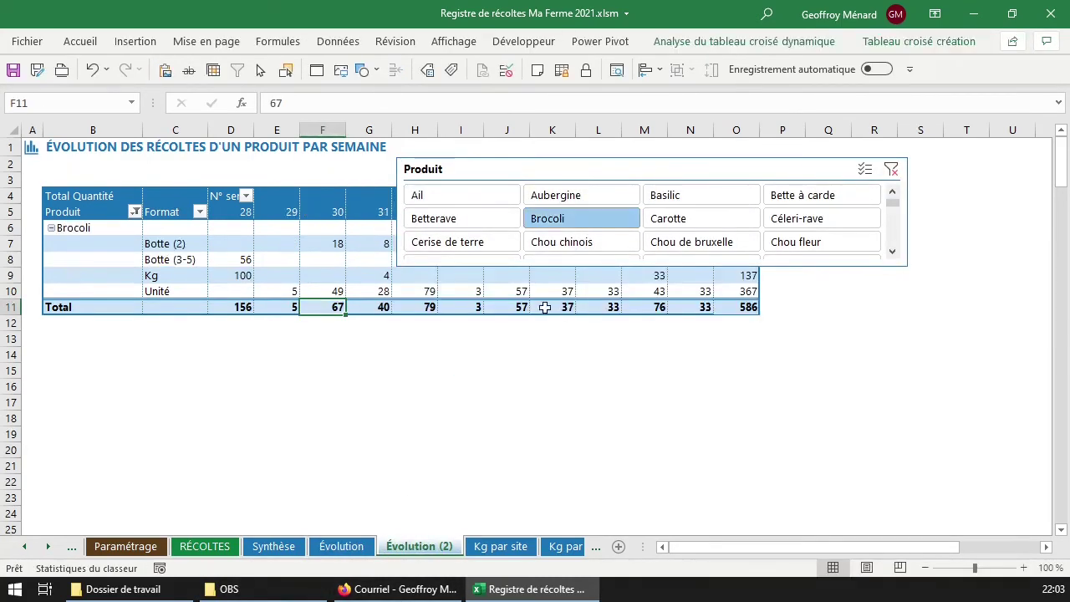
Rename the Évolution (2) sheet as Brocoli
double_click(441, 556)
type("B")
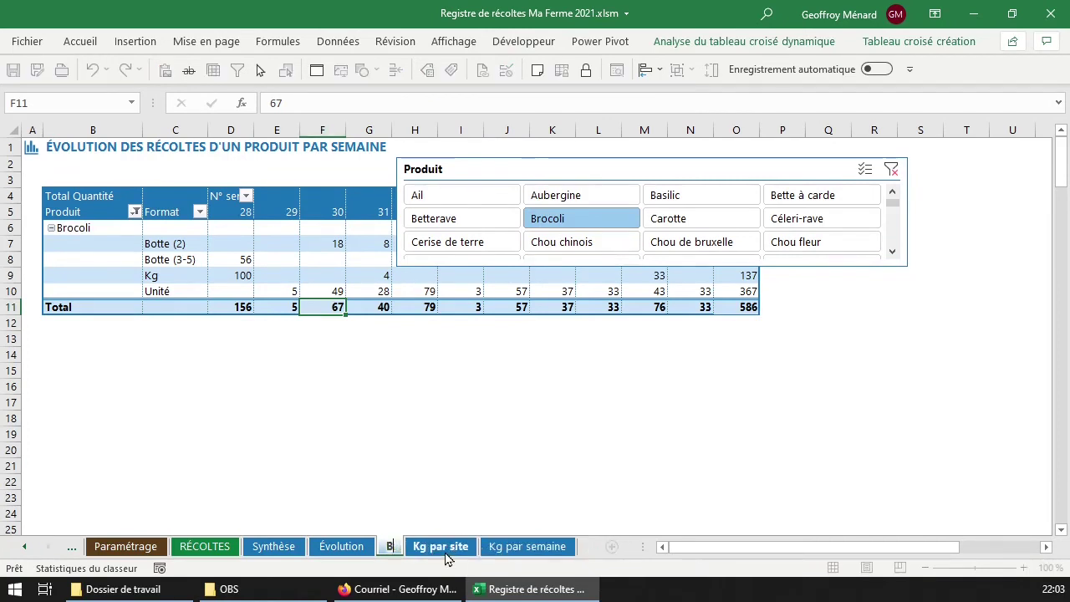
type("rocoli")
key("Return")
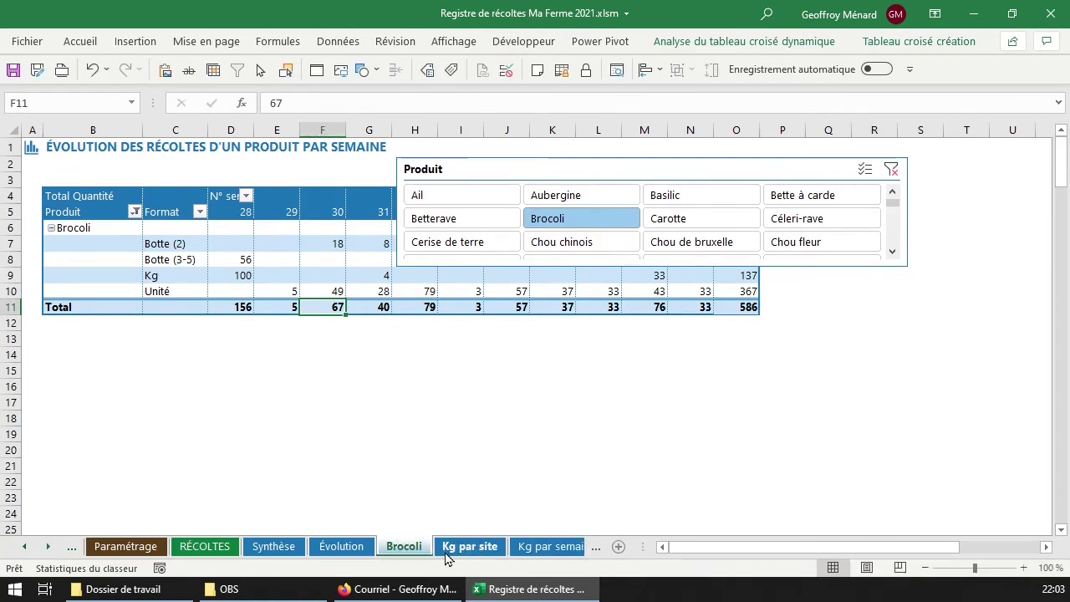
left_click(358, 552)
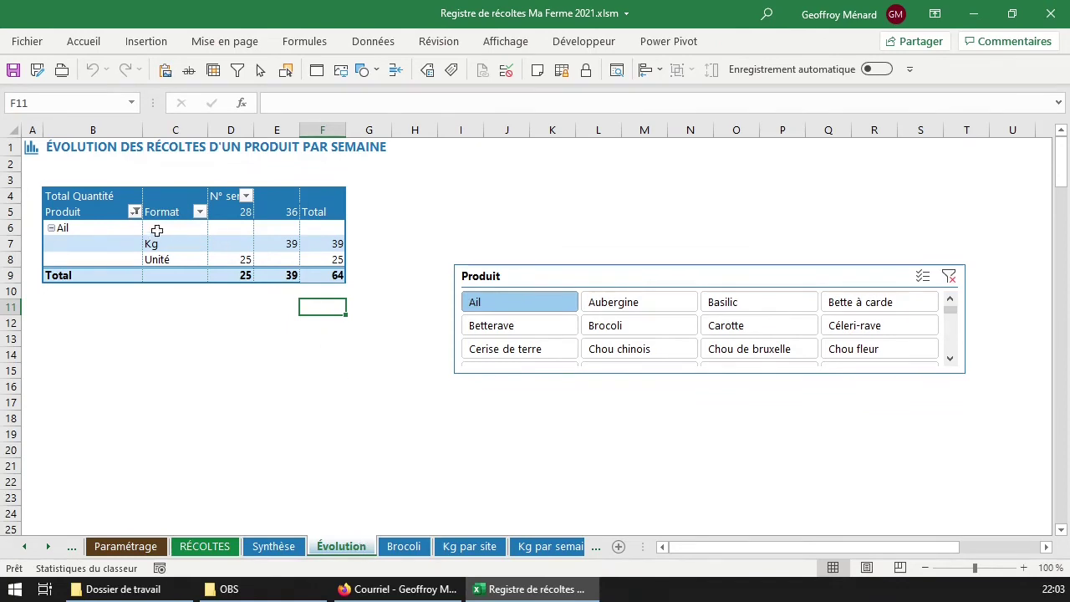
left_click(388, 548)
right_click(388, 549)
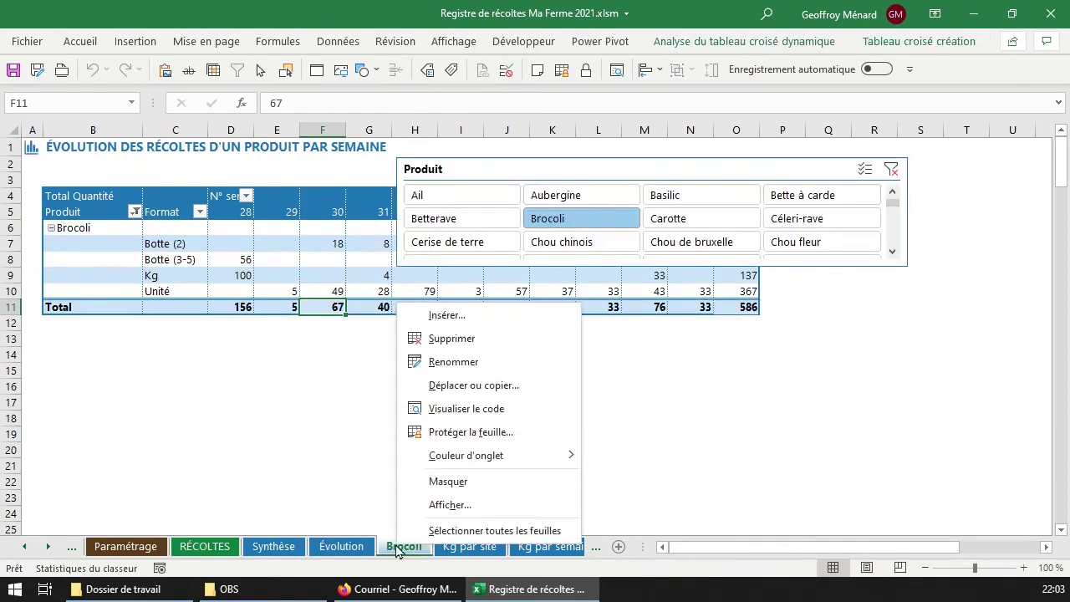
left_click(514, 339)
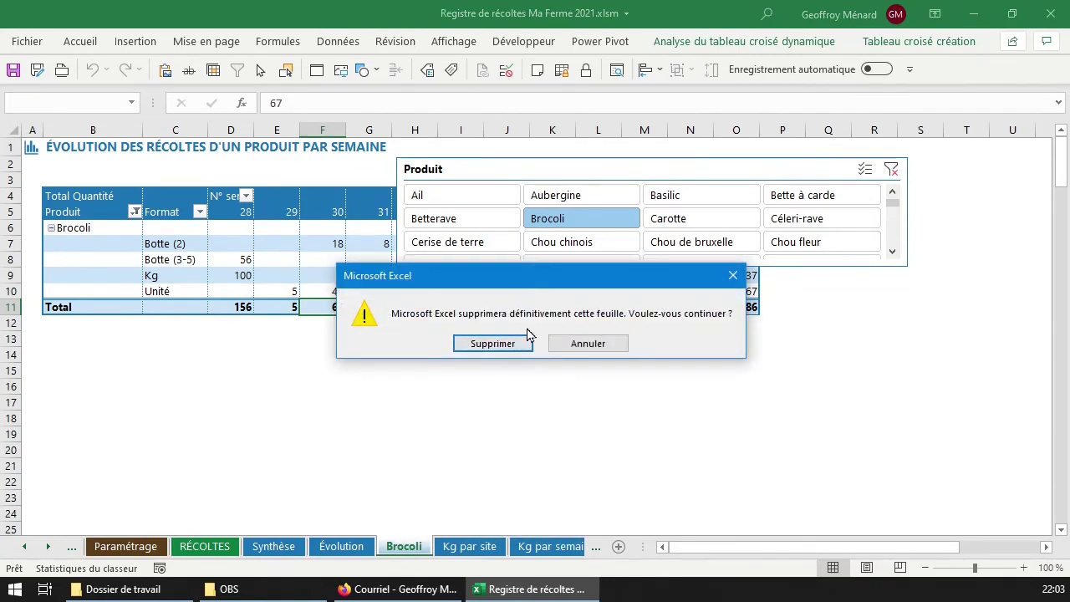
left_click(575, 343)
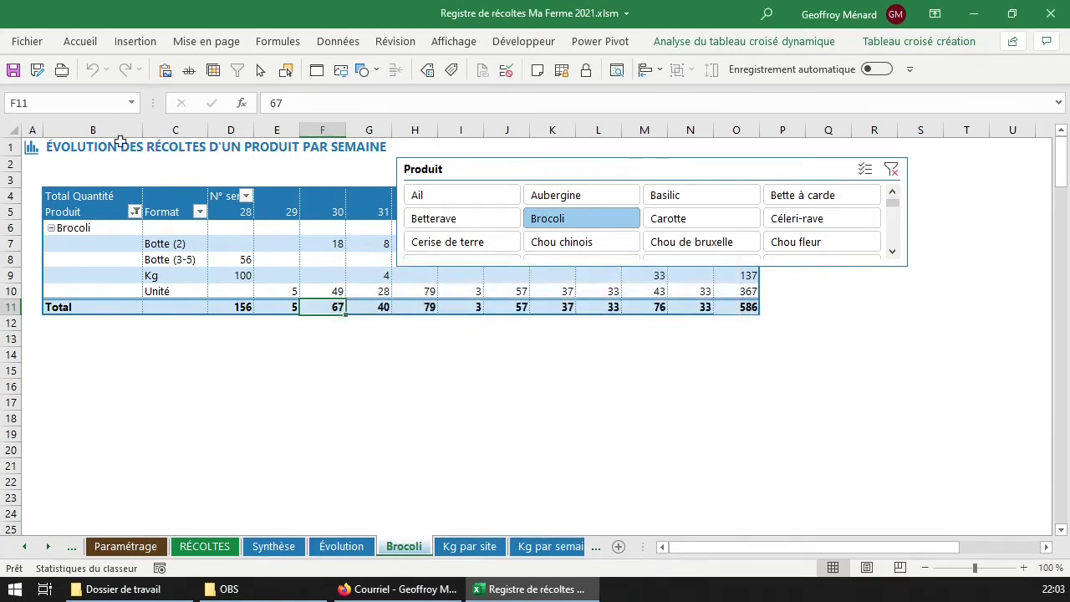
Change the title in cell B1 of the Brocoli sheet to ÉVOLUTION DES RÉCOLTES DE BROCOLI
left_click(86, 146)
key("F2")
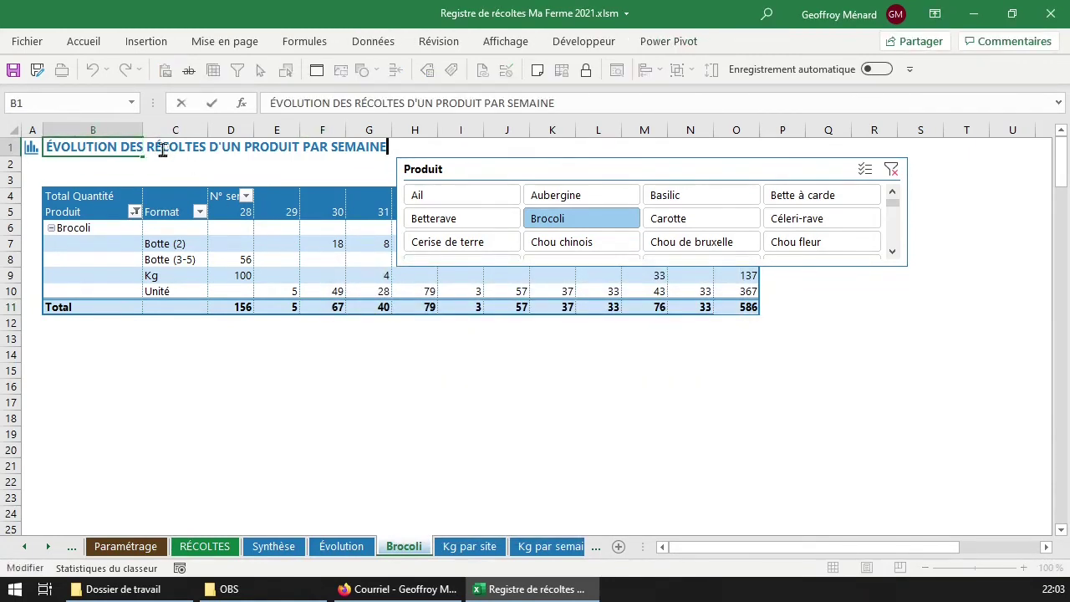
key("ctrl+shift+Left")
key("ctrl+shift+Left")
key("ctrl+shift+Left")
key("ctrl+shift+Left")
type("de bro")
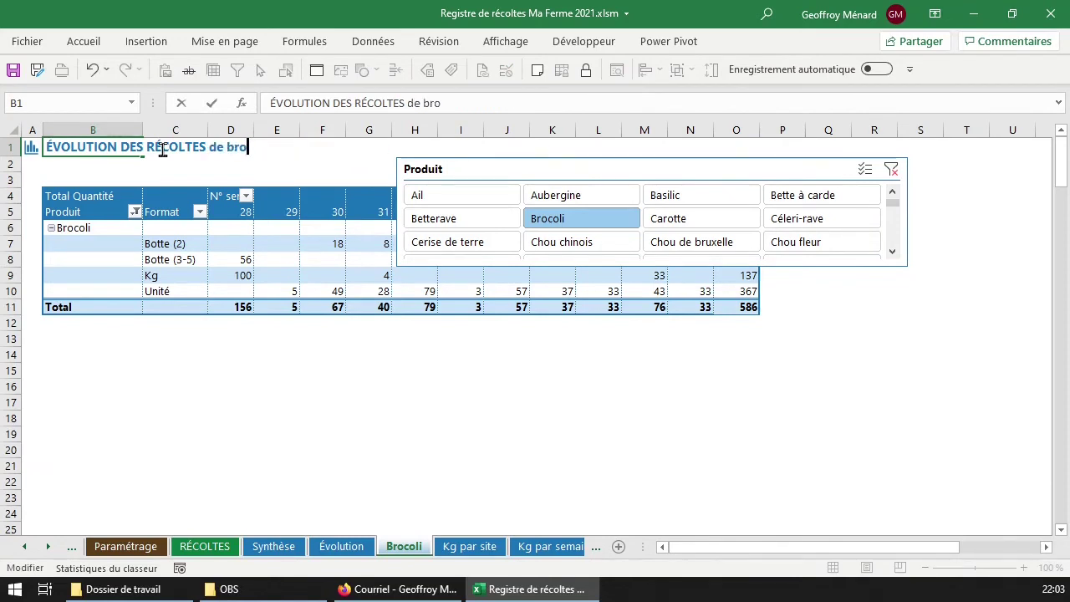
key("BackSpace")
key("BackSpace")
key("BackSpace")
key("BackSpace")
key("BackSpace")
type("DE BRCOLO")
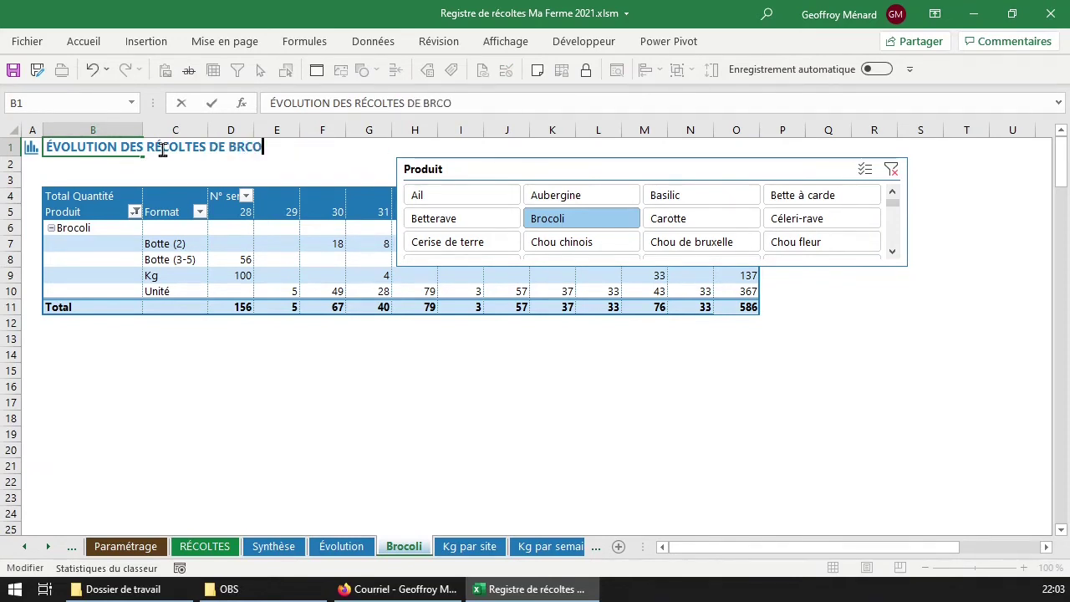
key("BackSpace")
key("BackSpace")
key("BackSpace")
key("BackSpace")
type("OCL")
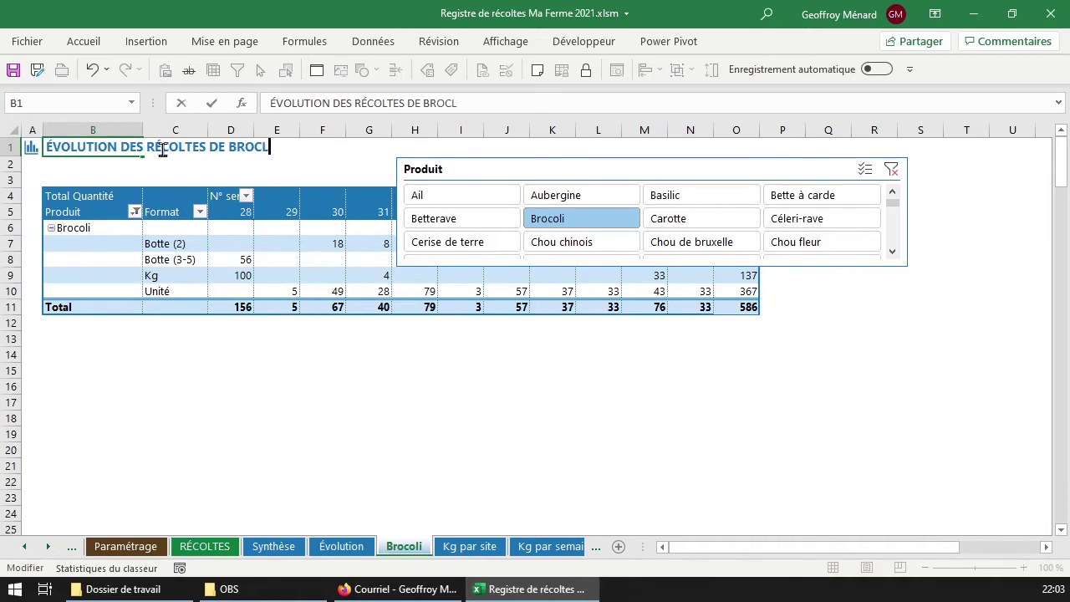
key("BackSpace")
type("OLI")
key("Return")
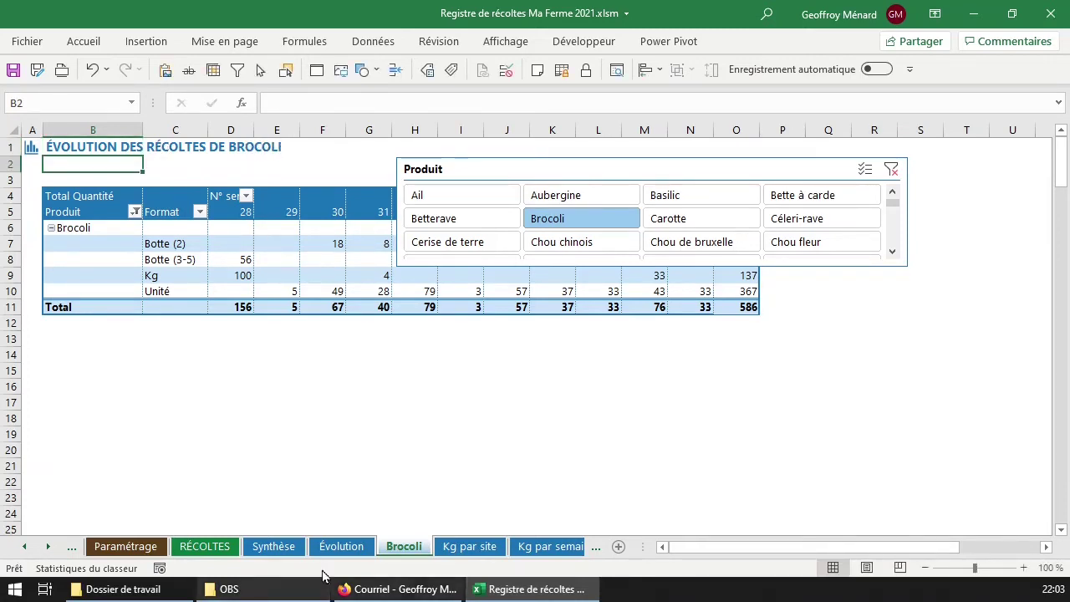
Create a new analysis table from Paramétrage titled Récoltes complètes par date, with dates as its sheet name
left_click(126, 546)
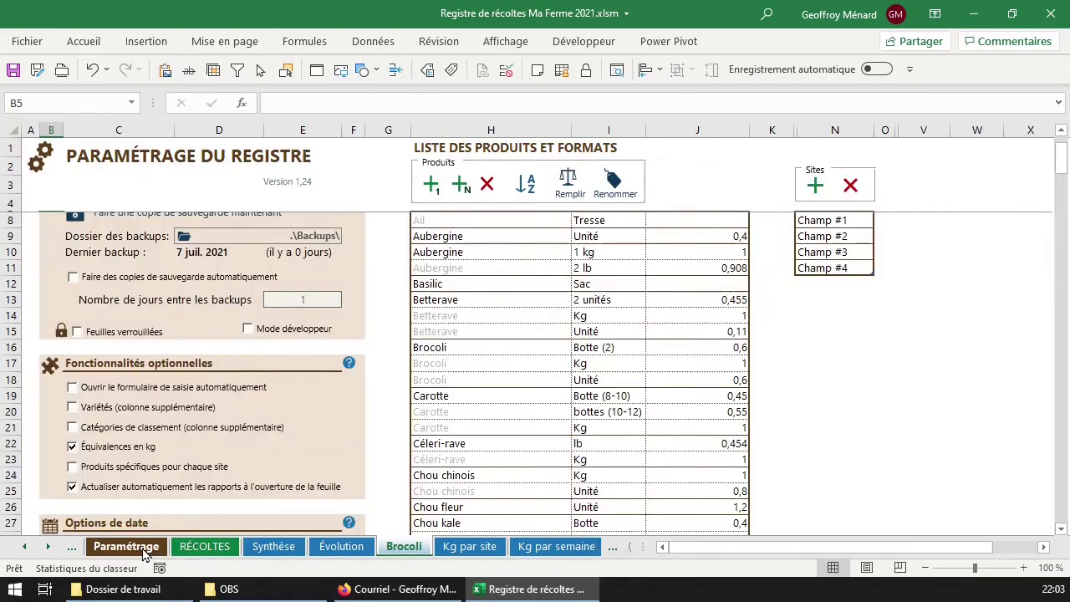
scroll(202, 498, "down", 6)
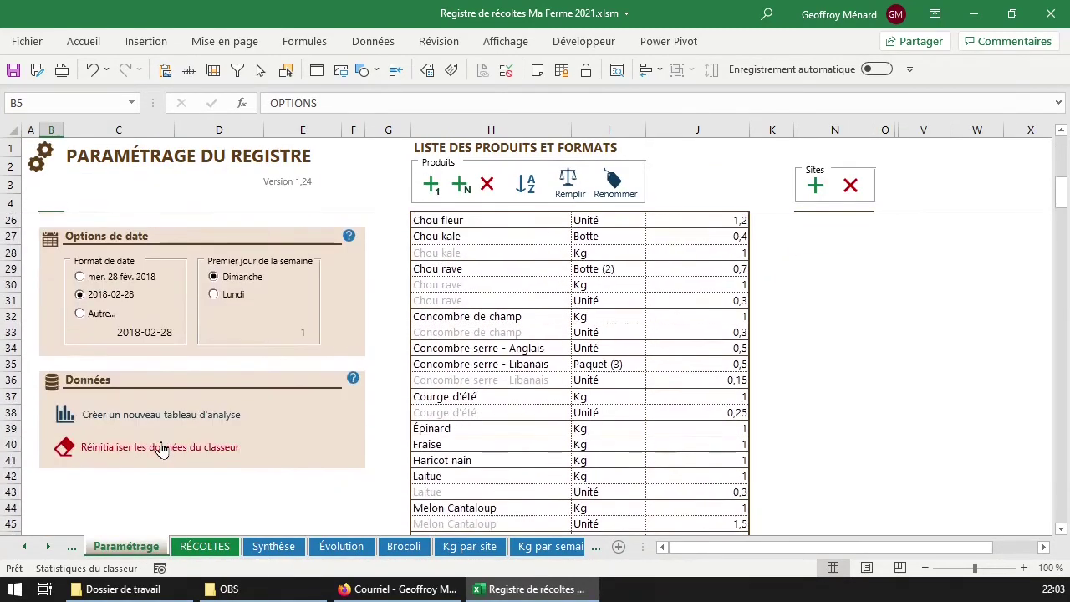
left_click(128, 415)
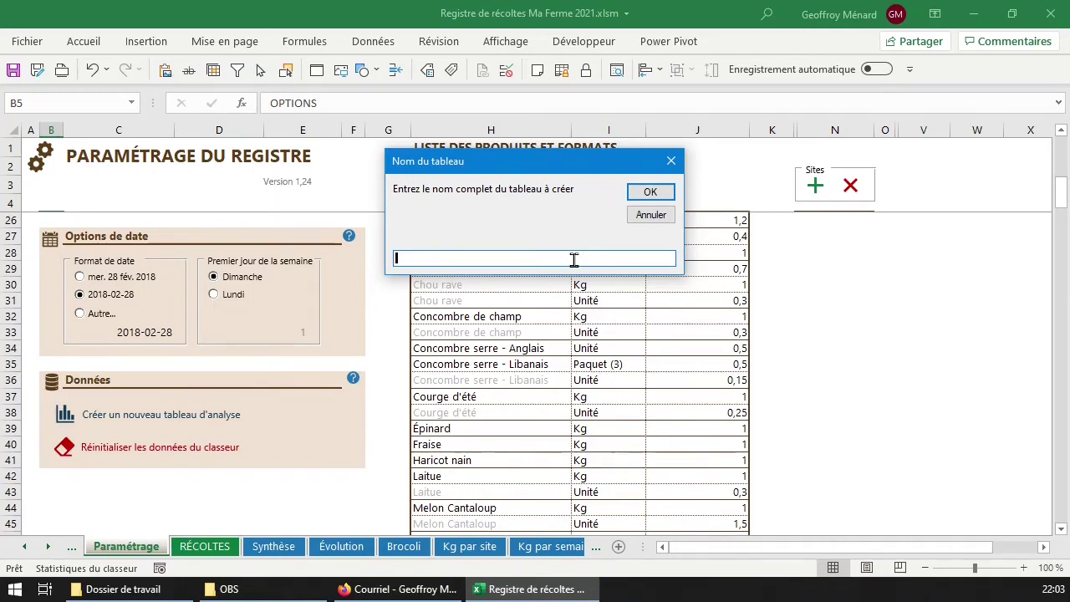
type("Récoltes complètes par d")
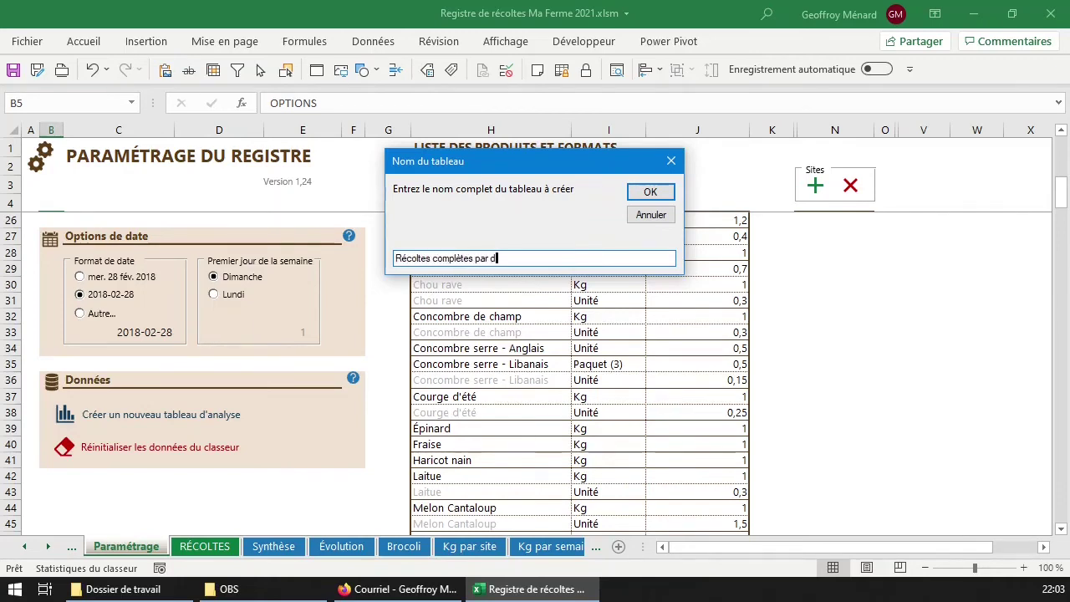
type("ate")
key("Return")
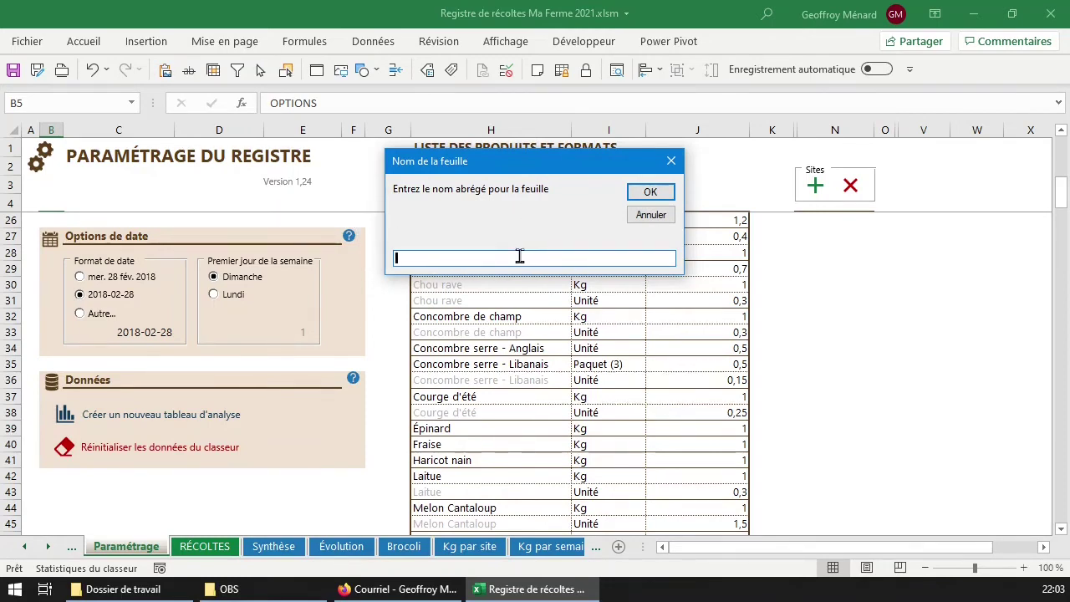
type("dates")
key("Return")
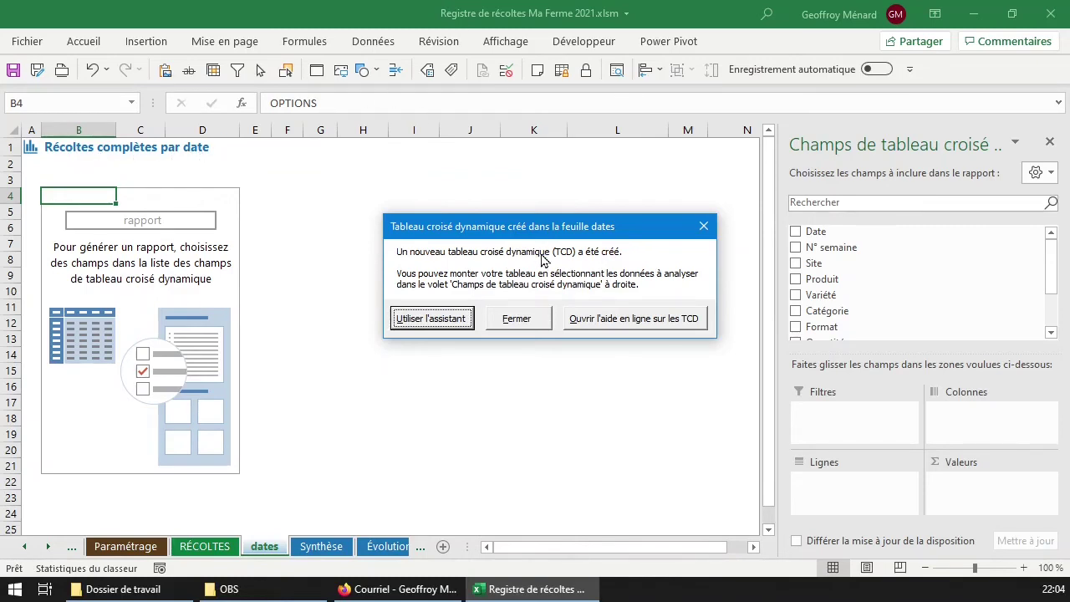
Build the new pivot table with the assistant, using Quantités as values, Semaines as rows and Format as columns, without choosing totals
left_click(447, 327)
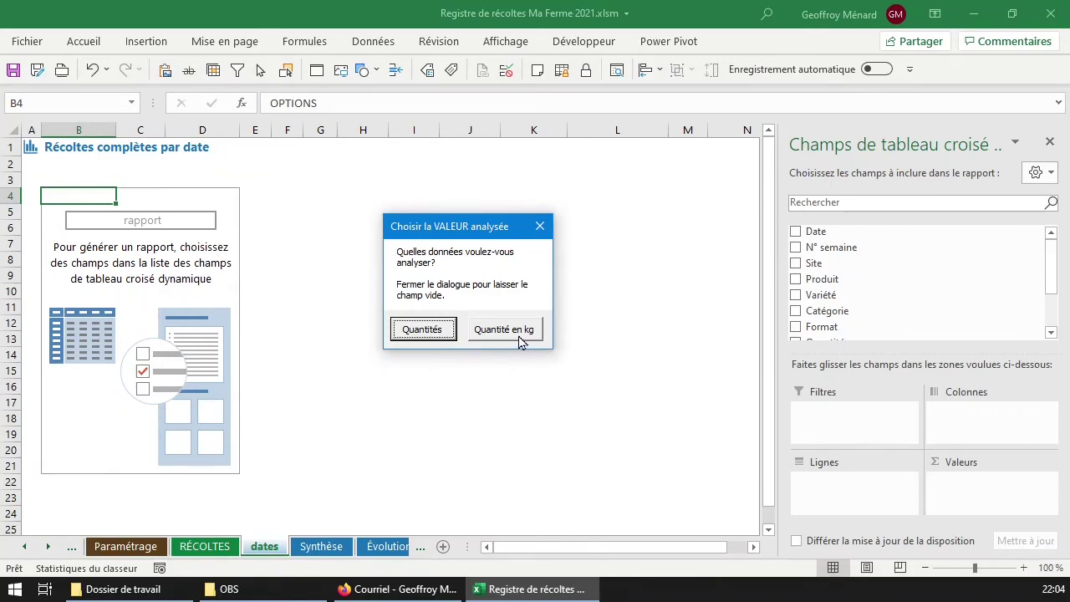
left_click(421, 329)
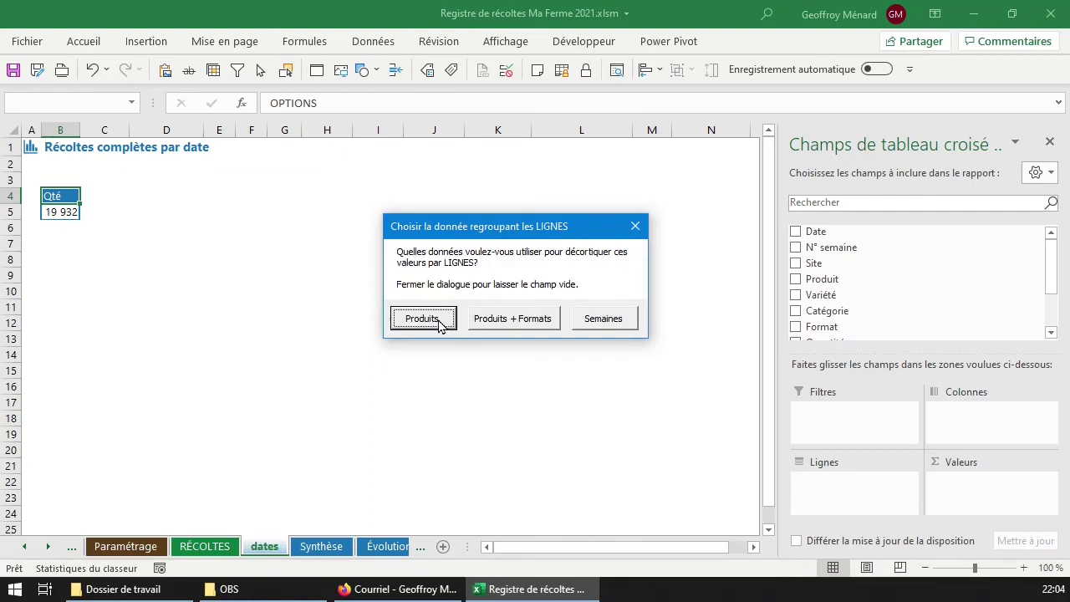
left_click(598, 326)
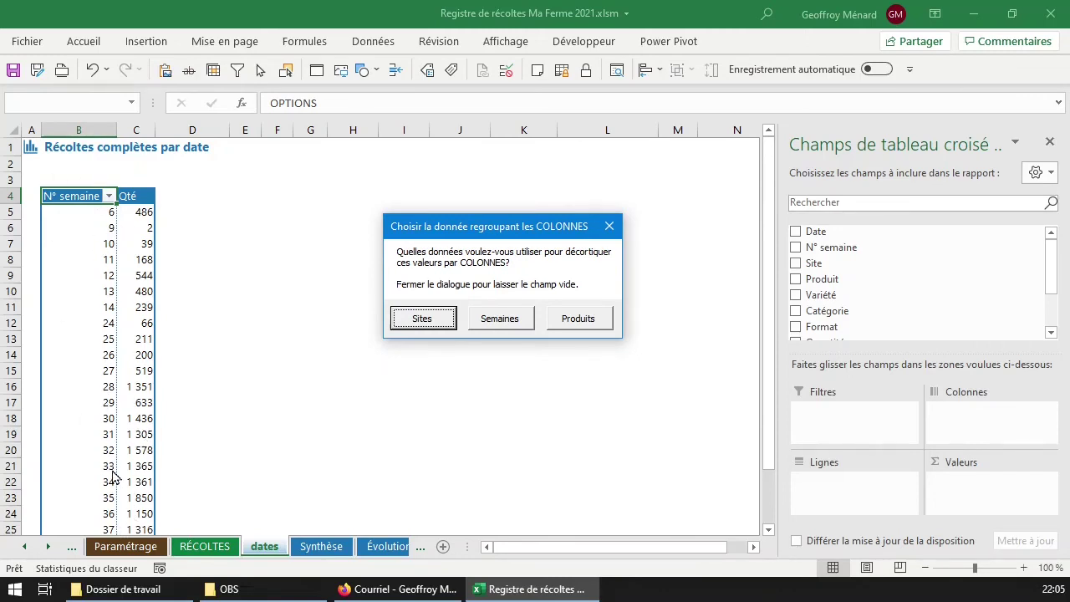
left_click(600, 321)
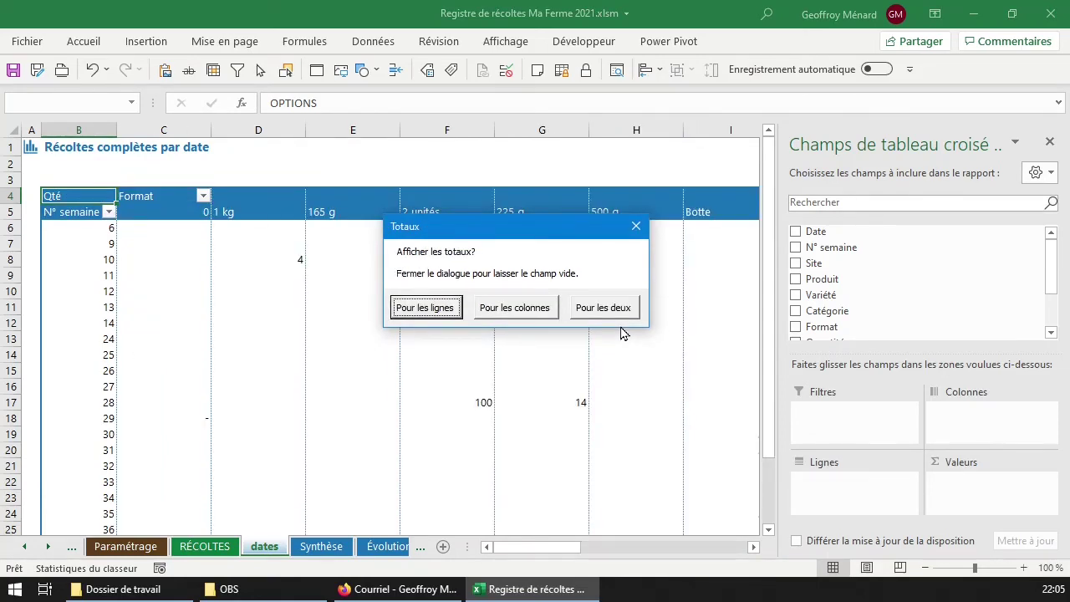
left_click(636, 227)
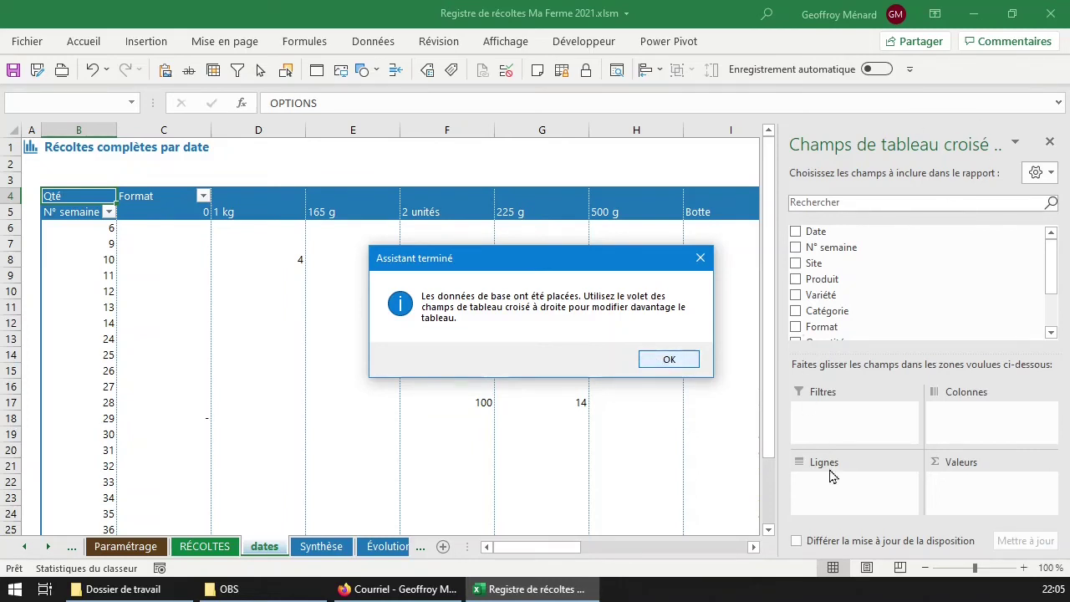
left_click(675, 360)
Replace Format with Produit as the column field of the dates pivot table
scroll(852, 330, "down", 3)
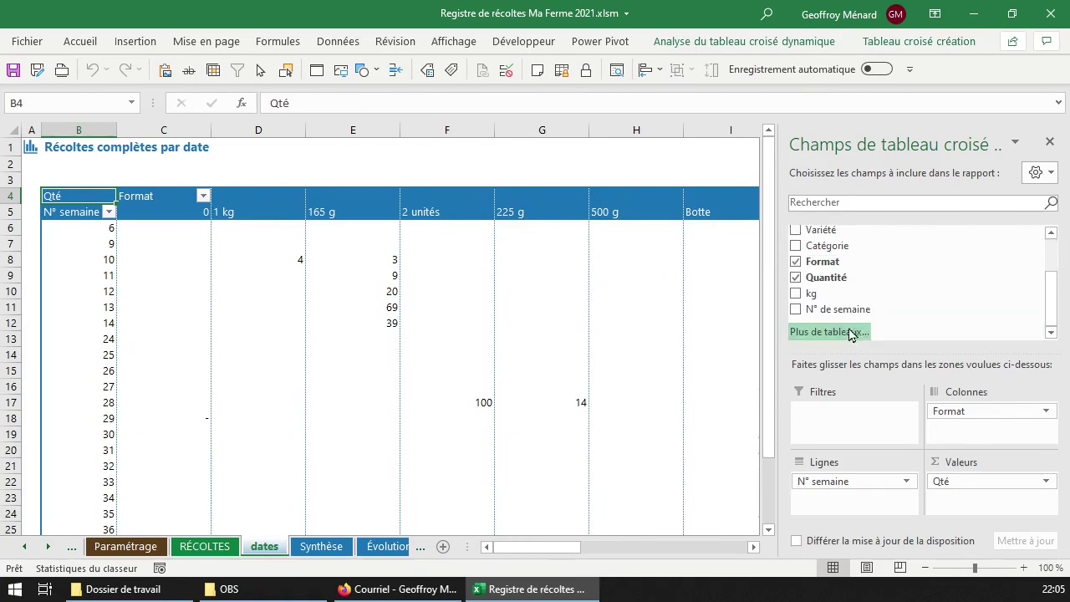
scroll(868, 308, "up", 2)
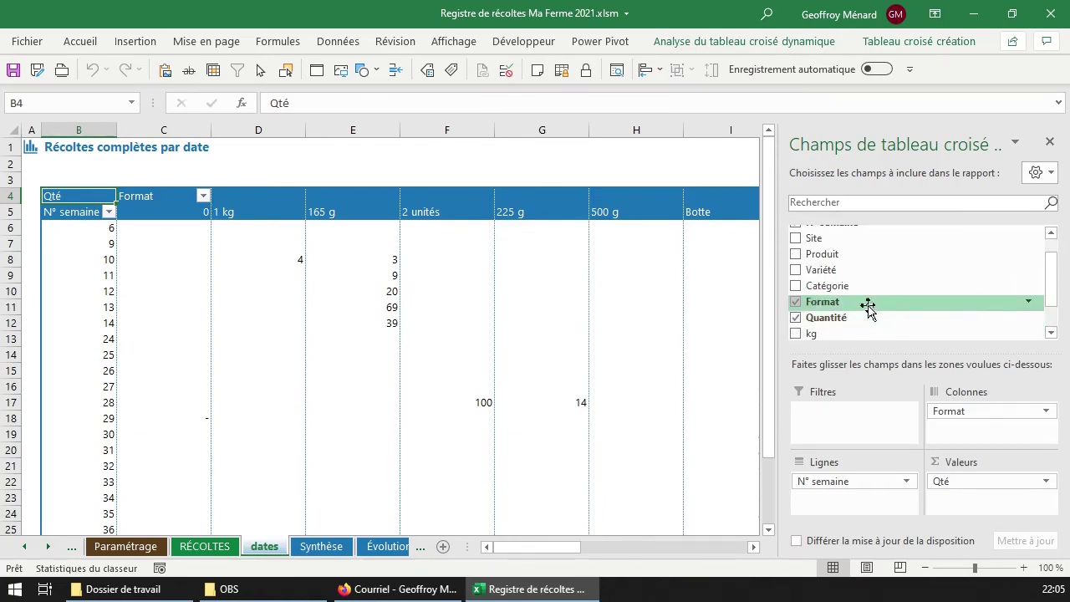
left_click(795, 301)
left_click(795, 255)
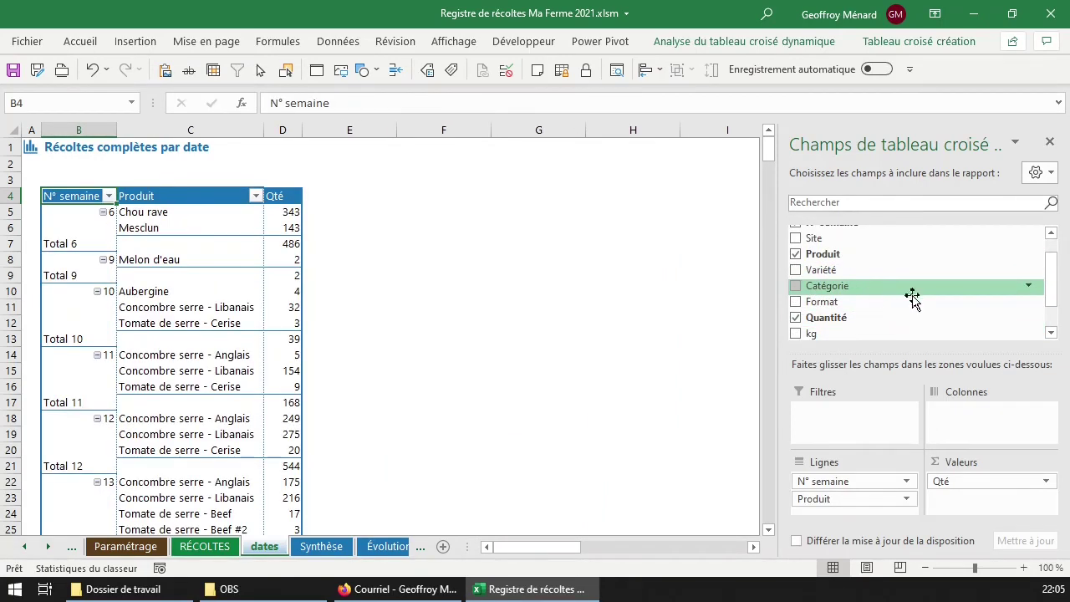
left_click_drag(845, 498, 963, 418)
Look across the product columns and narrow all columns of the dates sheet to one uniform width
left_click(202, 217)
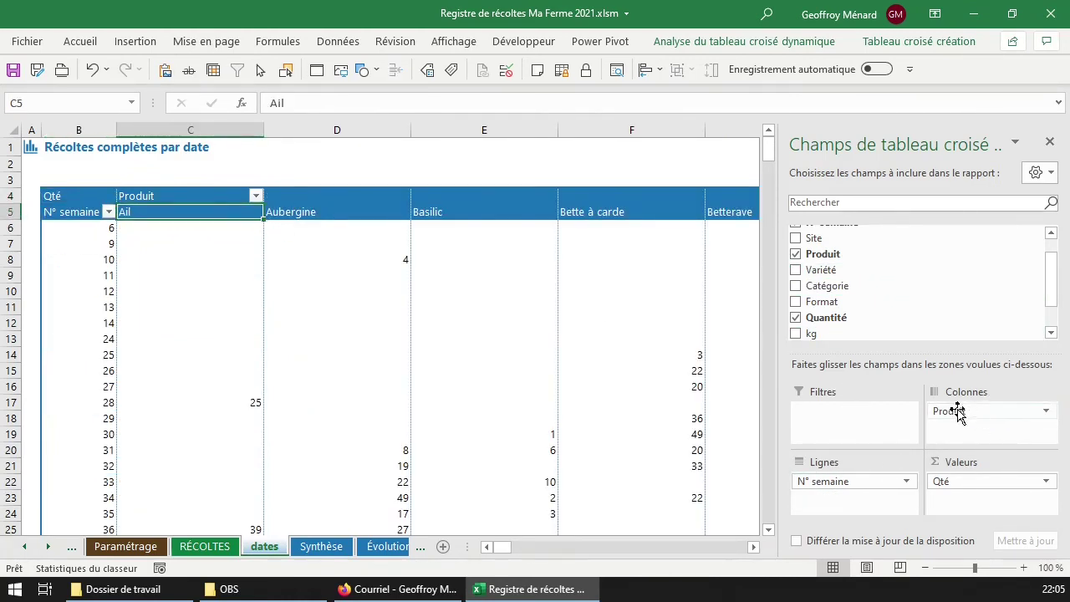
left_click_drag(183, 203, 574, 212)
left_click(573, 214)
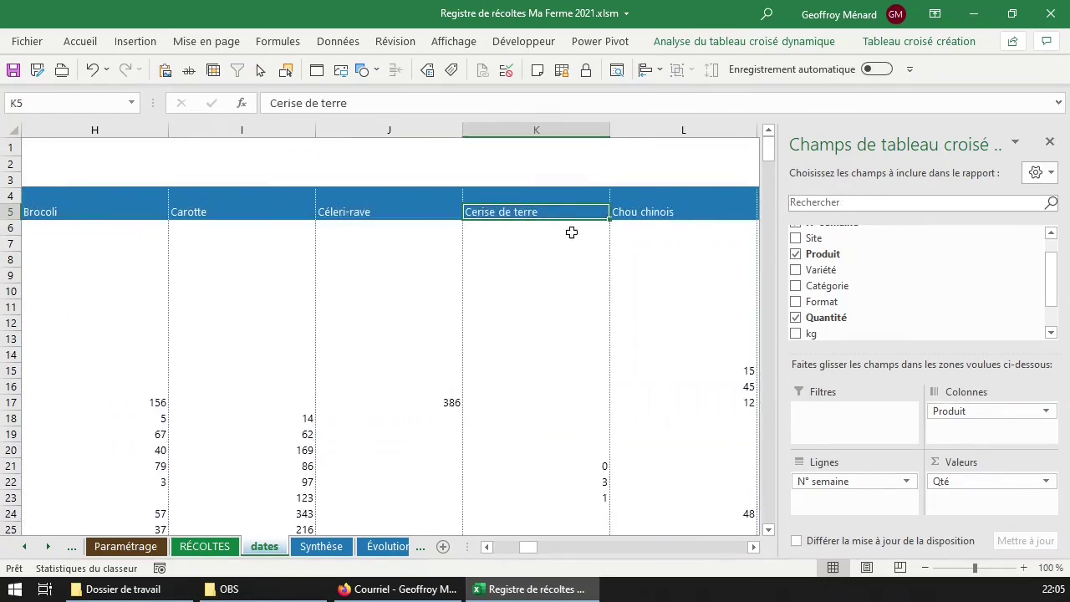
left_click_drag(532, 546, 458, 549)
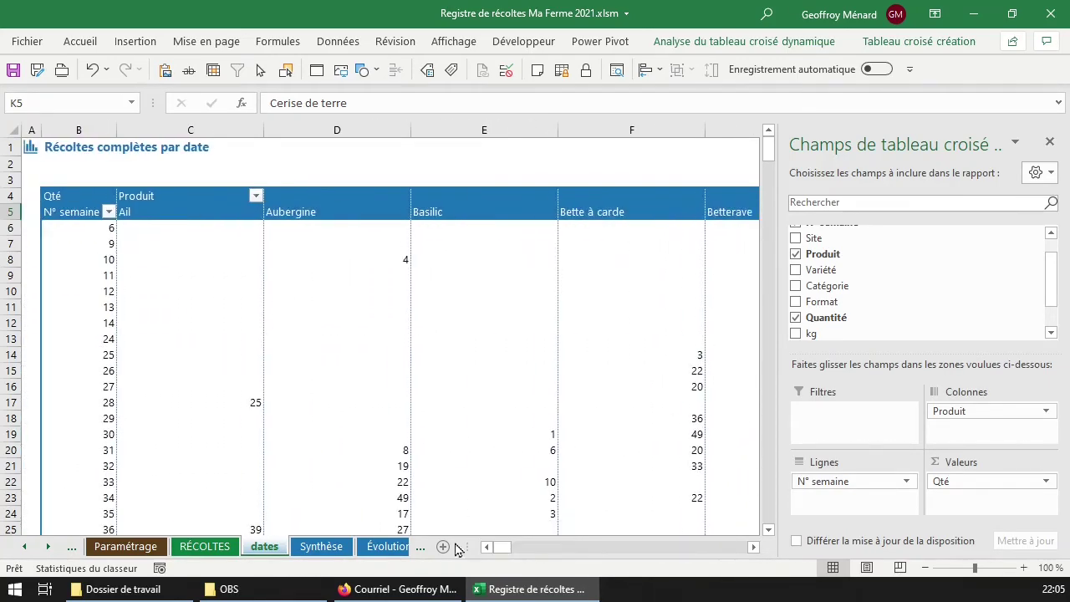
left_click(11, 127)
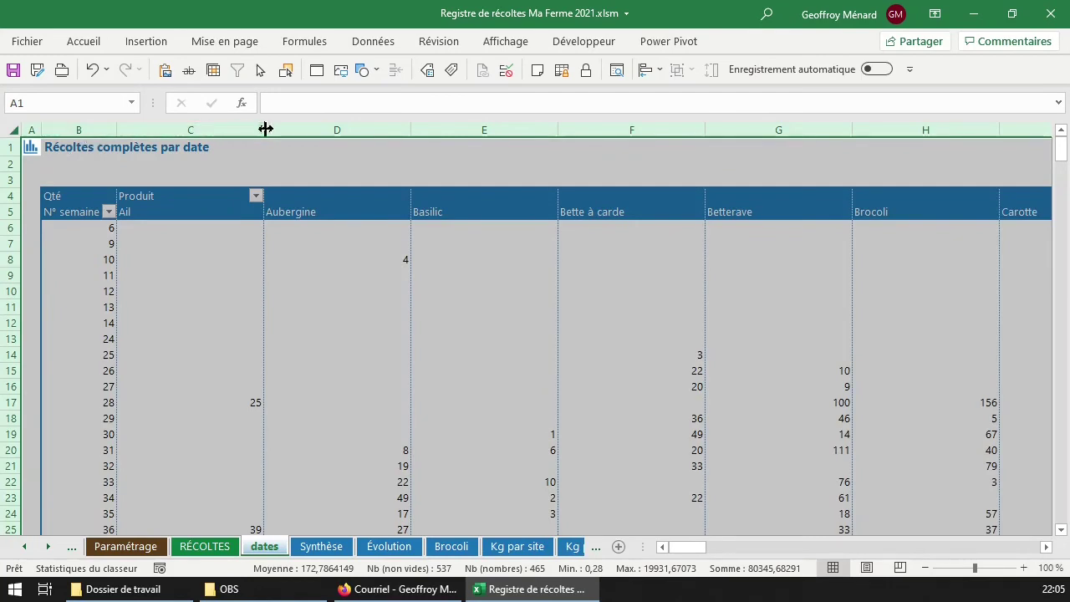
left_click_drag(265, 129, 142, 127)
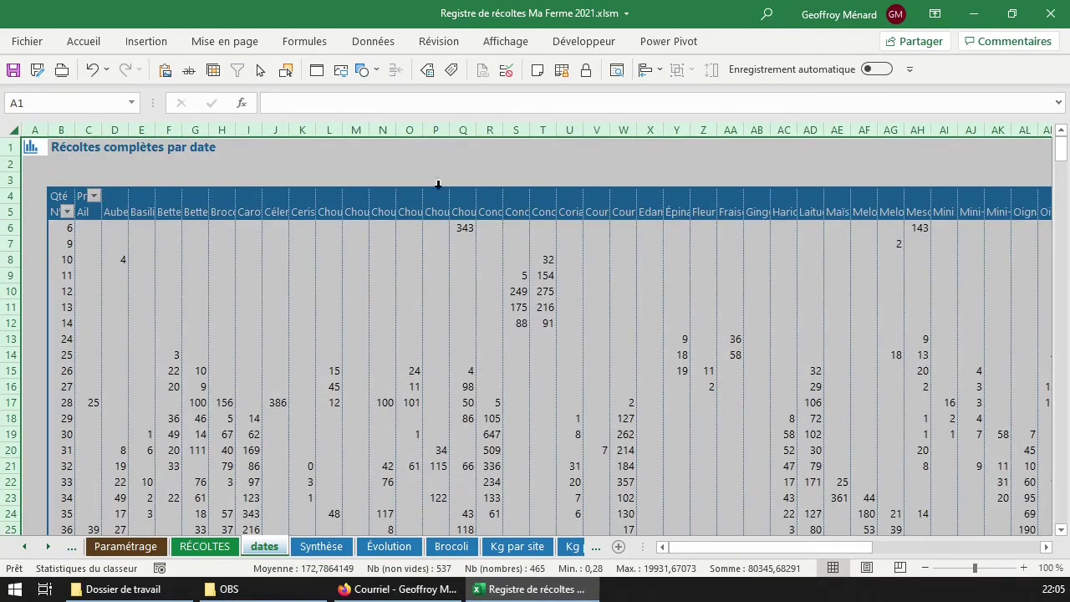
Rotate the header text in row 5 of the dates sheet upward and align it to the bottom of the cells
left_click(10, 211)
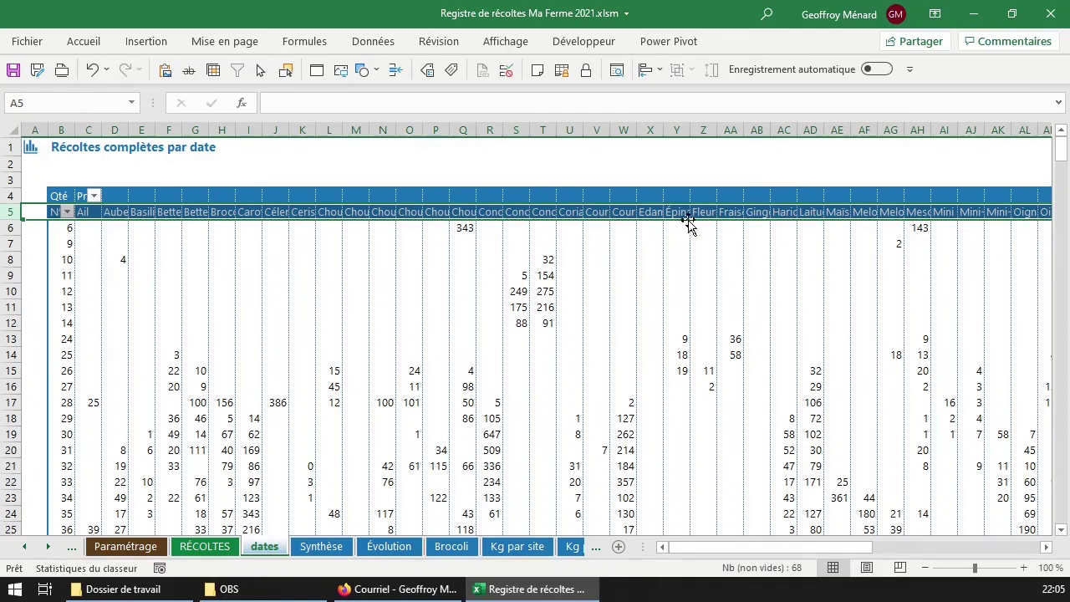
left_click(105, 48)
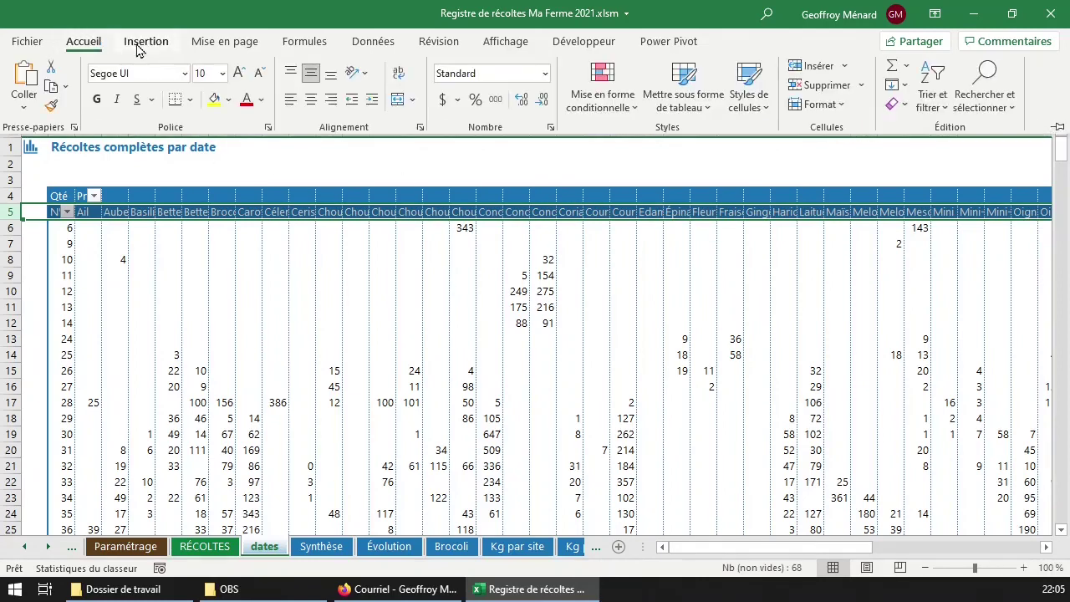
left_click(365, 76)
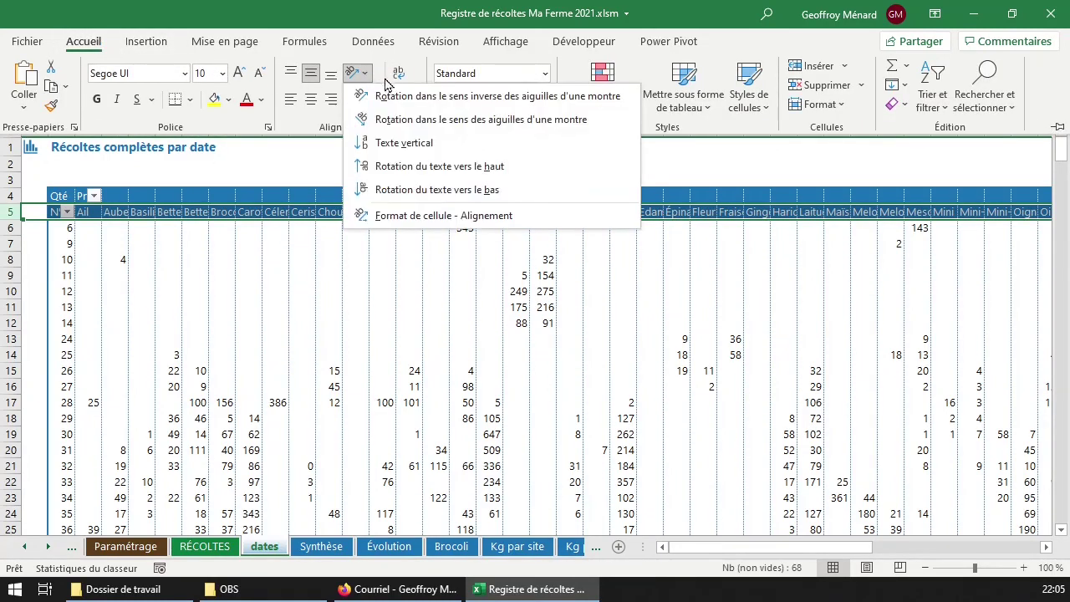
left_click(420, 169)
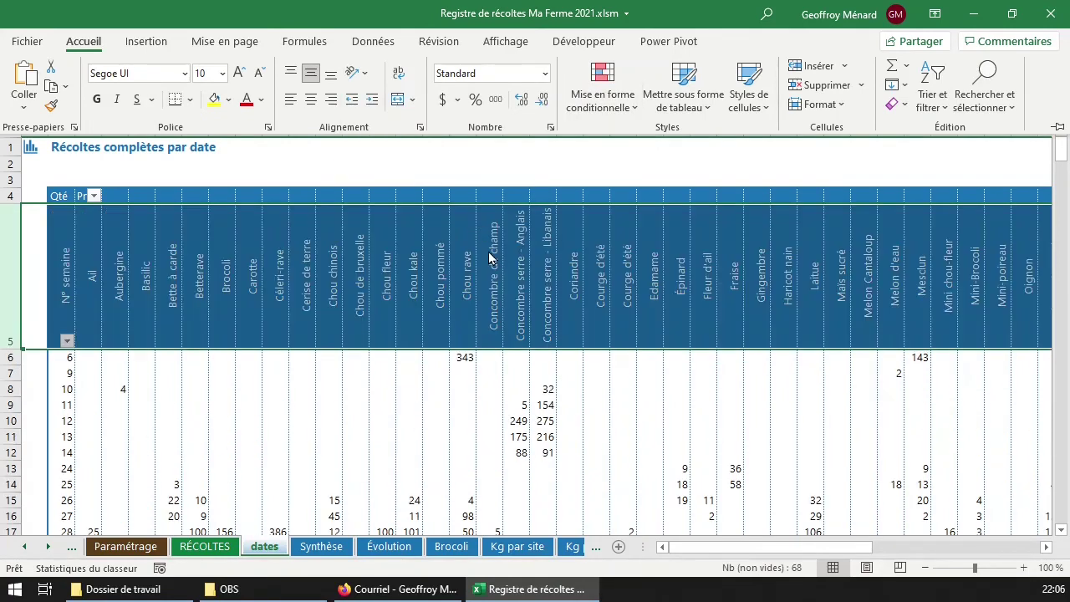
left_click(331, 75)
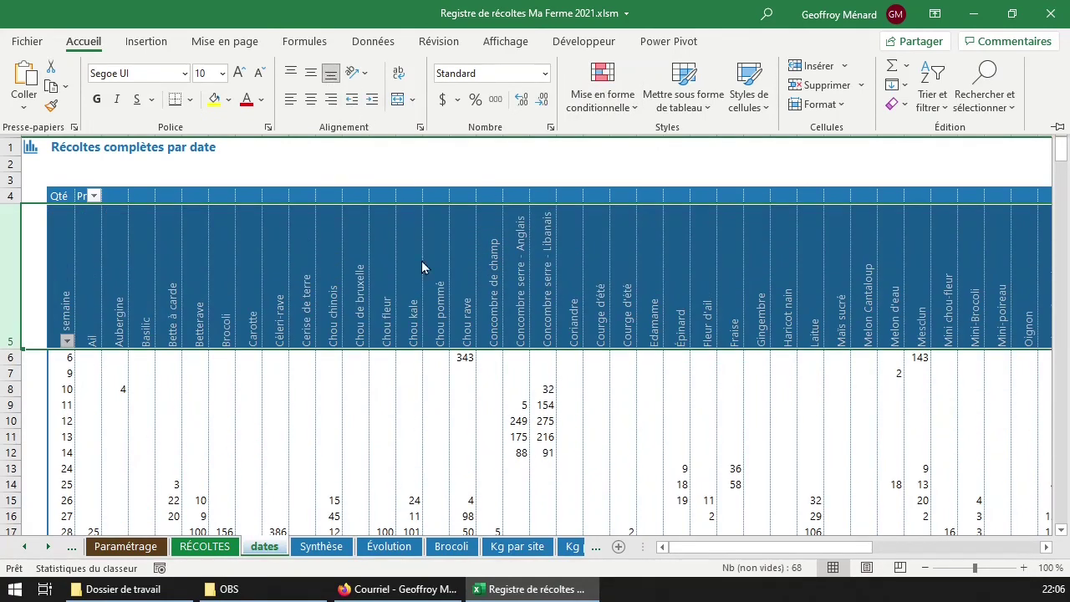
Widen column B for the week numbers and slightly narrow column A on the dates sheet
left_click_drag(75, 129, 112, 130)
left_click(88, 270)
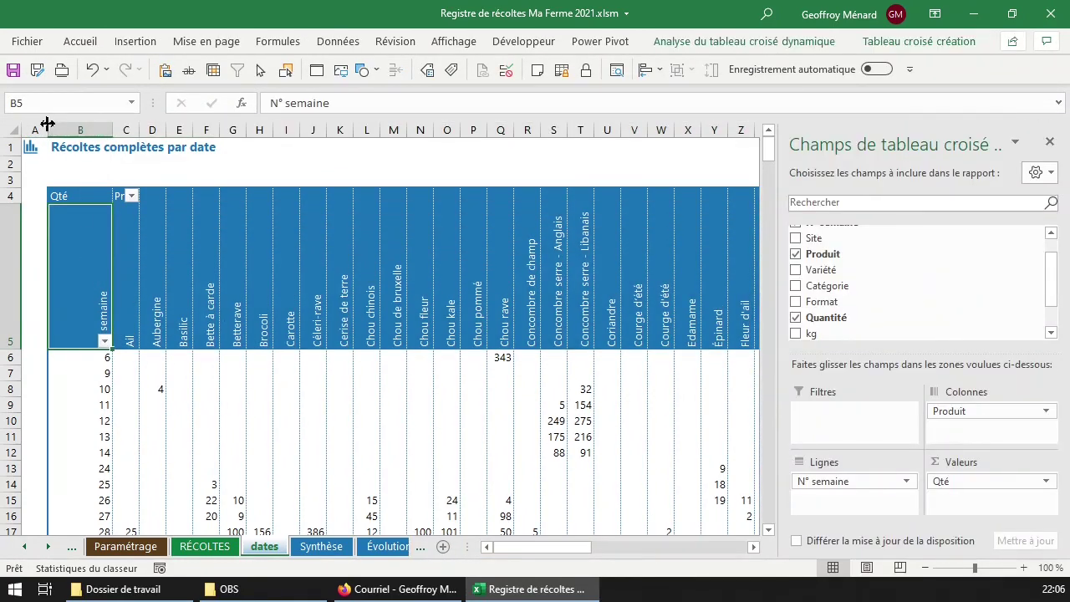
left_click_drag(48, 130, 41, 130)
left_click(326, 314)
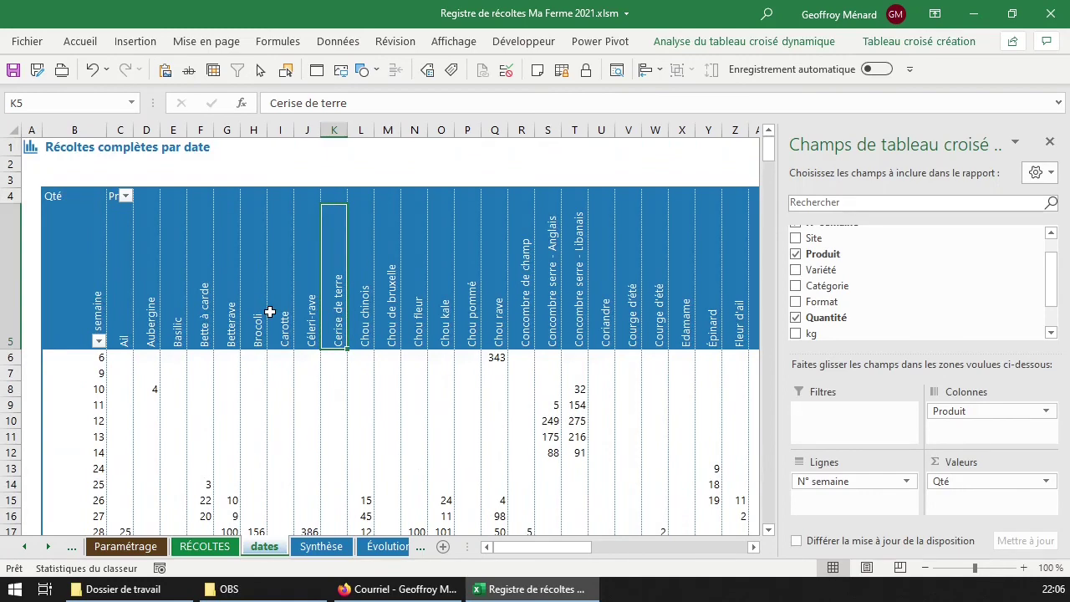
Look over the product headings and week rows, and move Produit from the column fields to the report filter
scroll(334, 313, "down", 2)
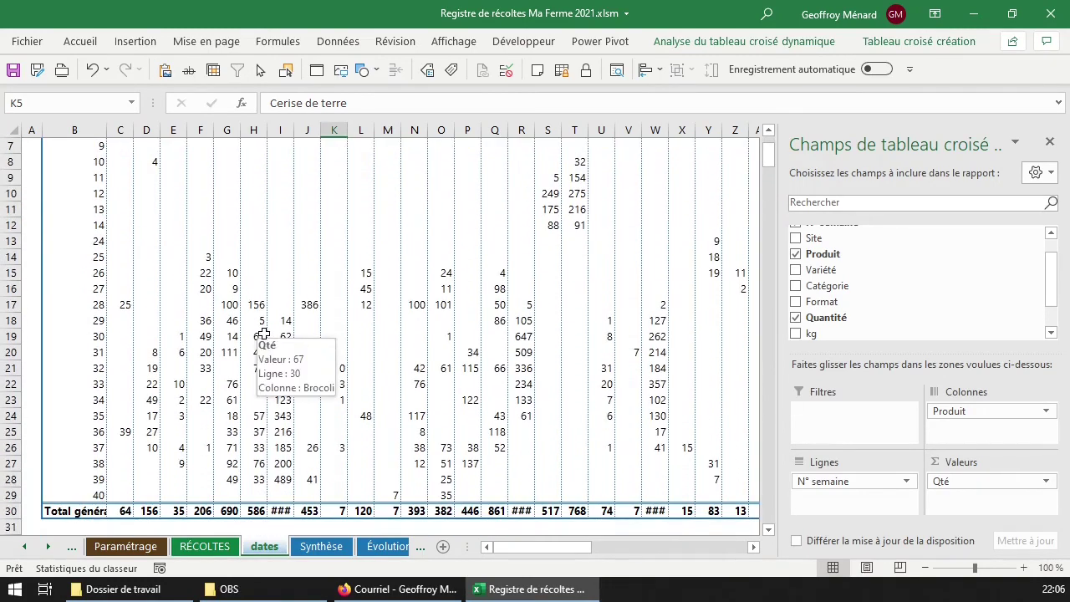
scroll(263, 330, "up", 1)
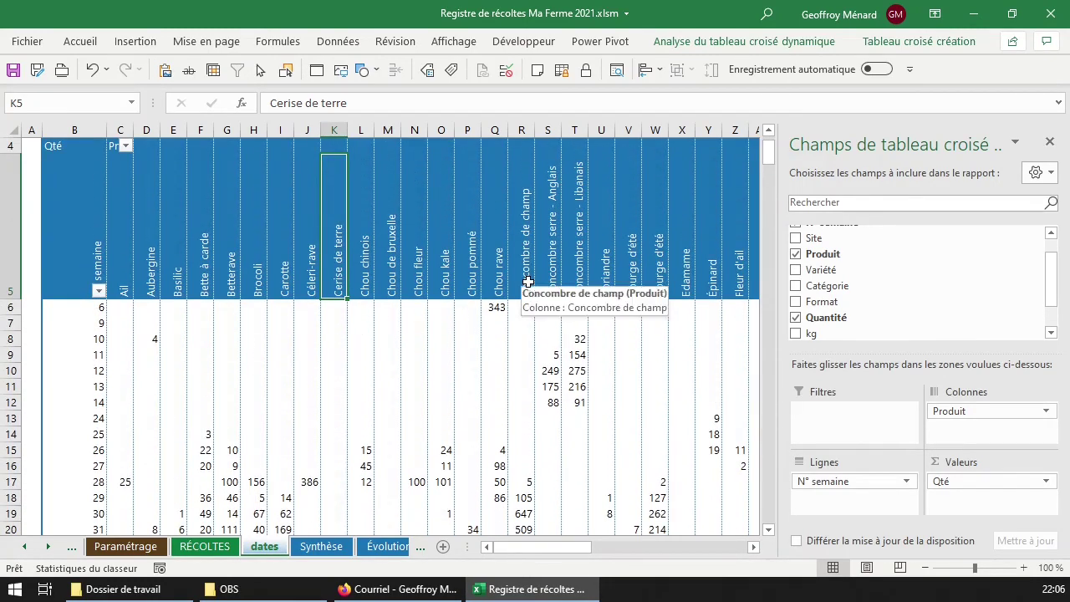
left_click_drag(127, 274, 711, 288)
left_click_drag(77, 323, 77, 466)
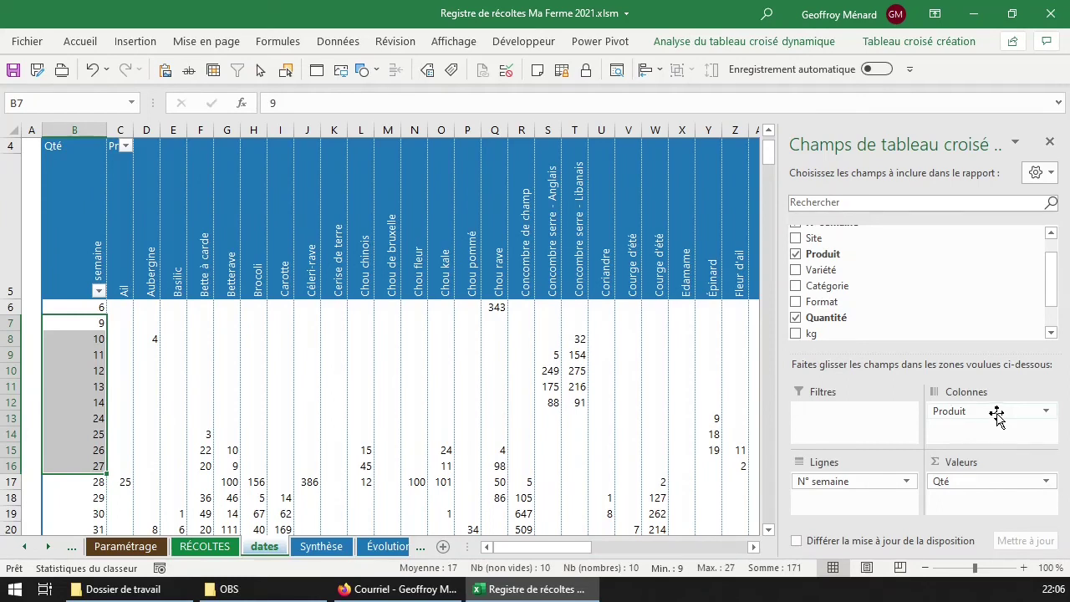
left_click_drag(996, 414, 881, 414)
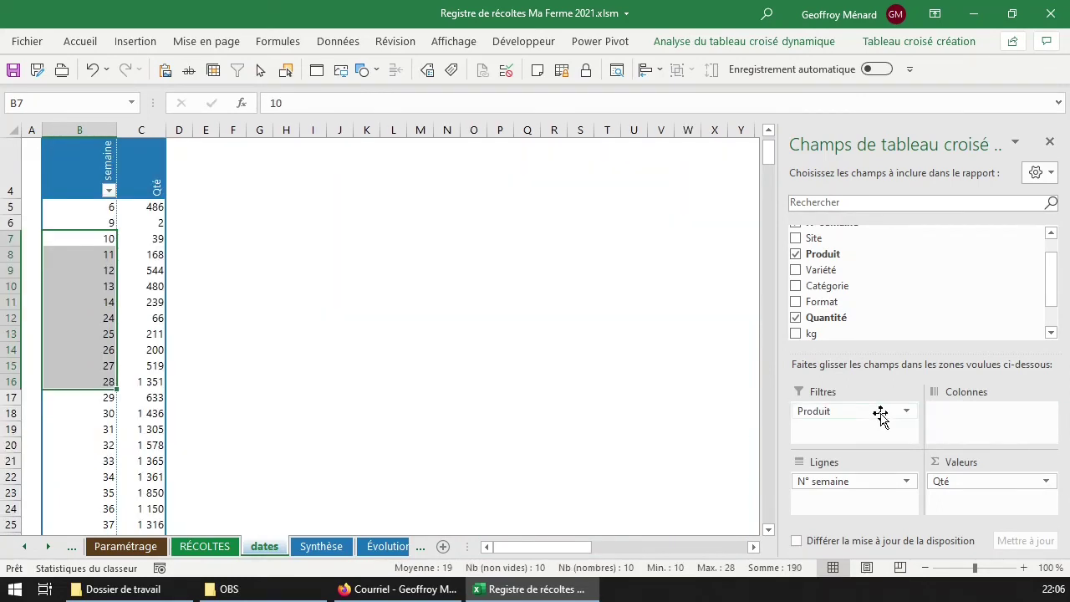
scroll(100, 318, "up", 1)
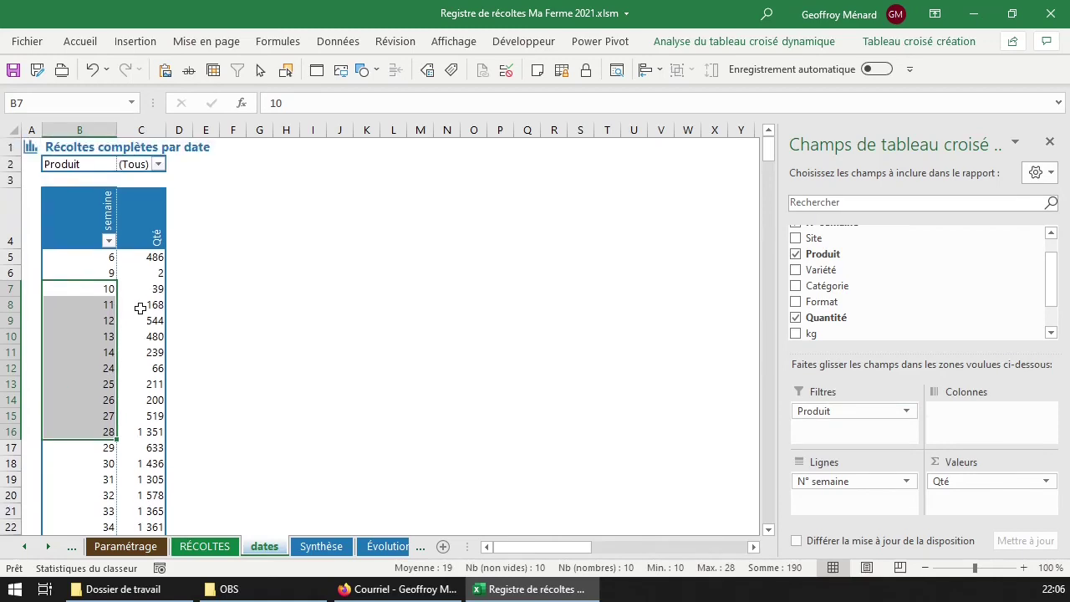
Filter the dates pivot table to show only the product Aubergine
left_click(180, 191)
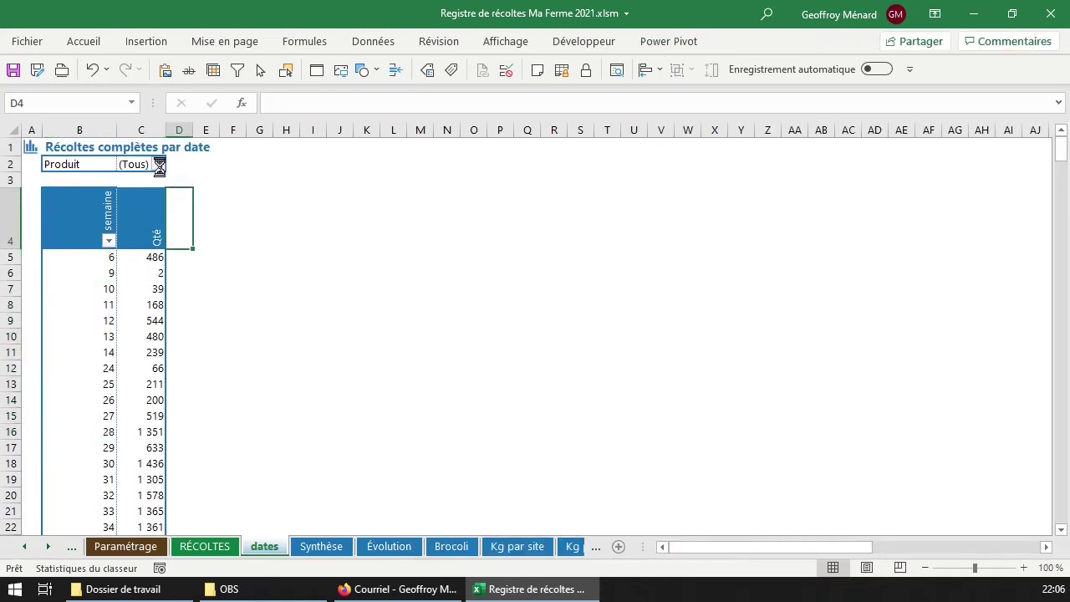
left_click(158, 164)
left_click(49, 233)
left_click(93, 292)
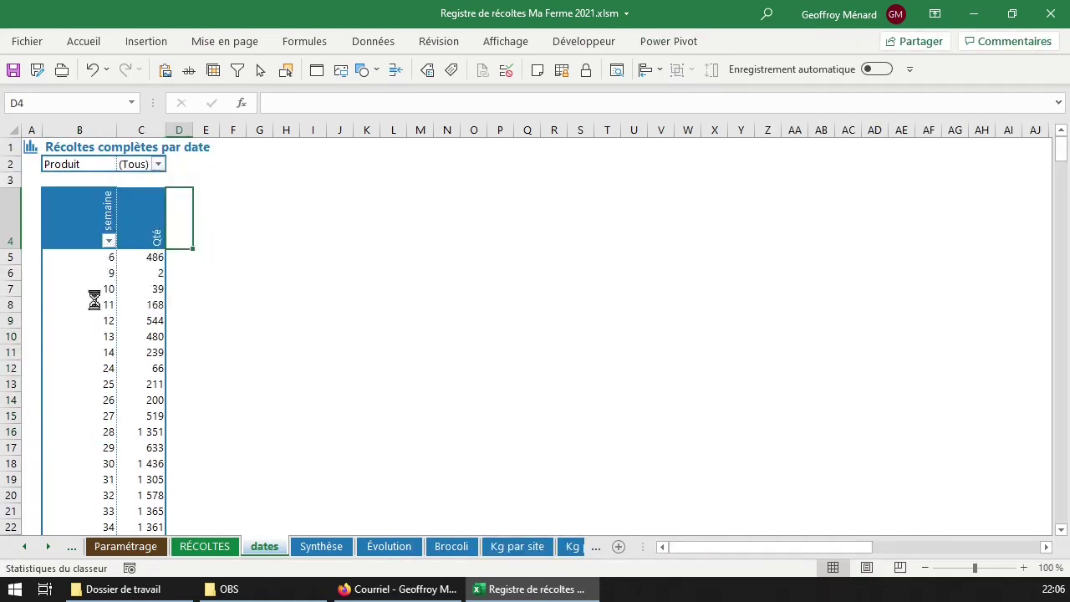
left_click(89, 304)
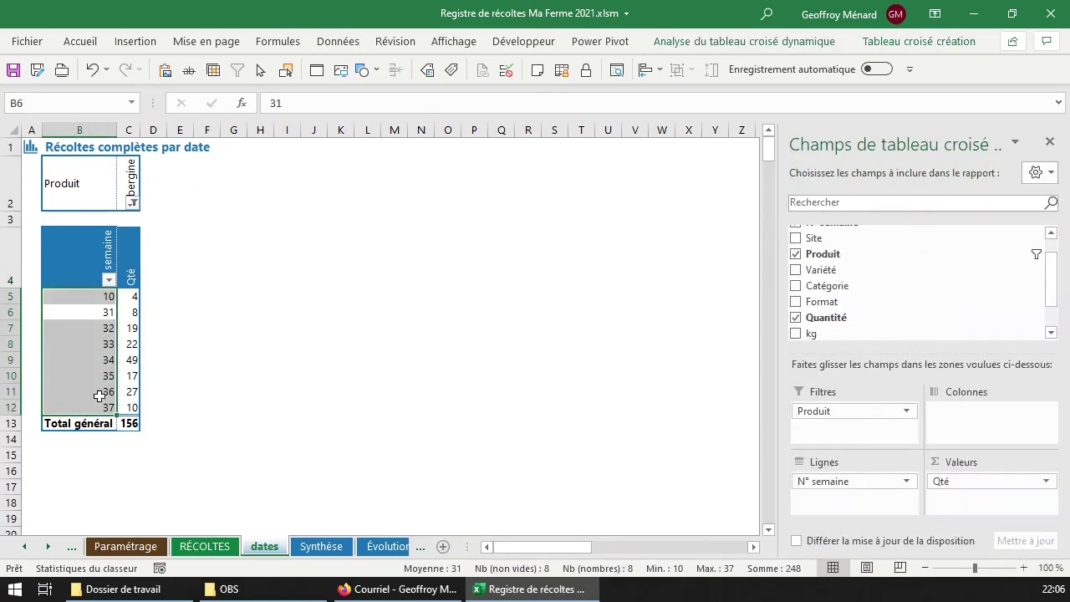
left_click(136, 298)
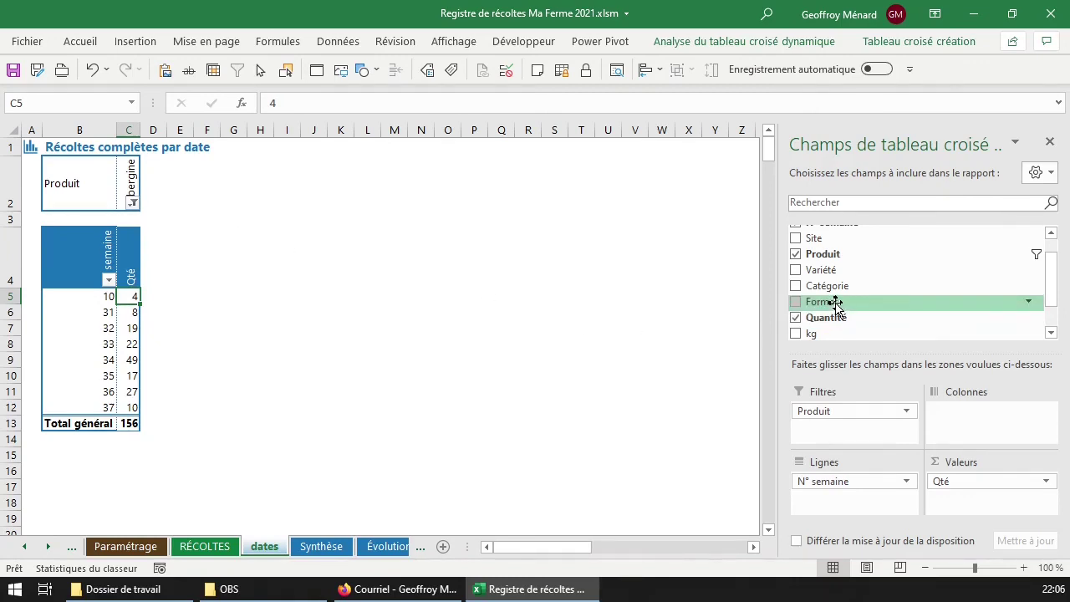
Add Format as the column field and replace N° semaine with Date in the rows of the pivot table
left_click_drag(828, 304, 1001, 420)
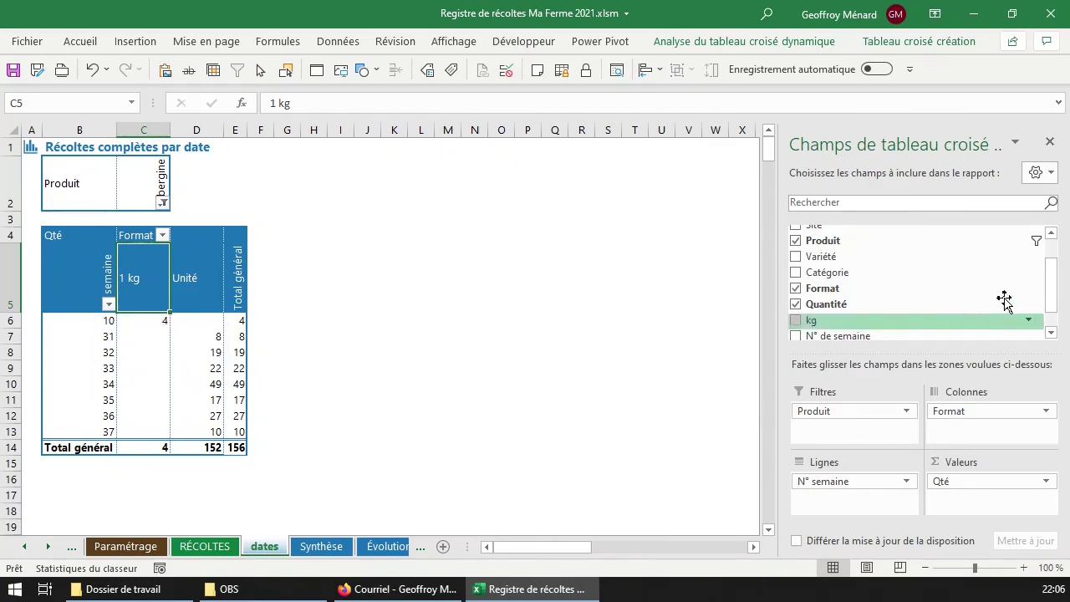
left_click_drag(1055, 289, 1059, 257)
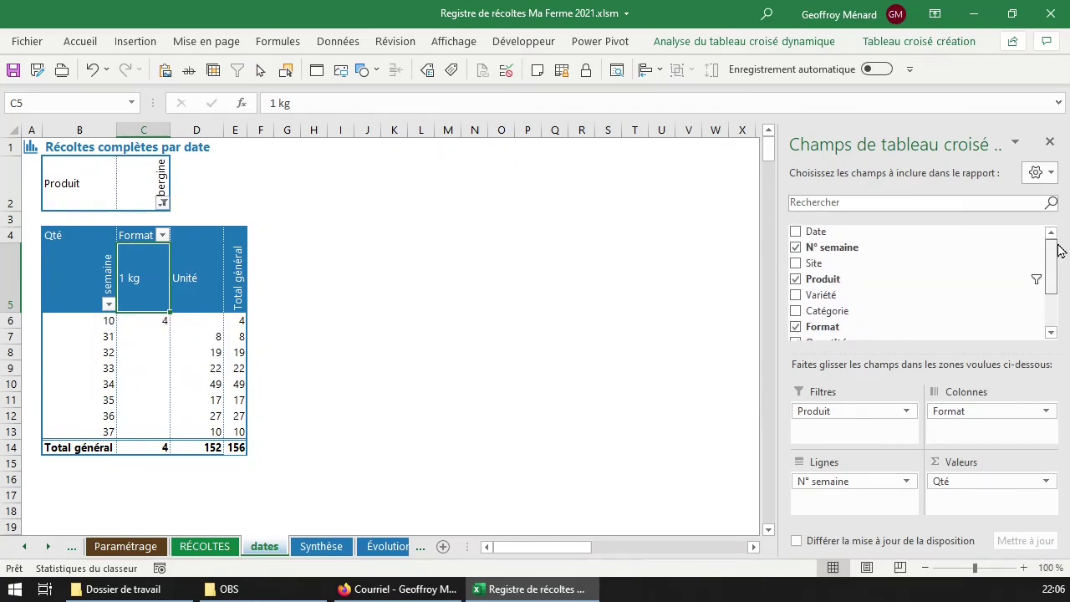
left_click(795, 248)
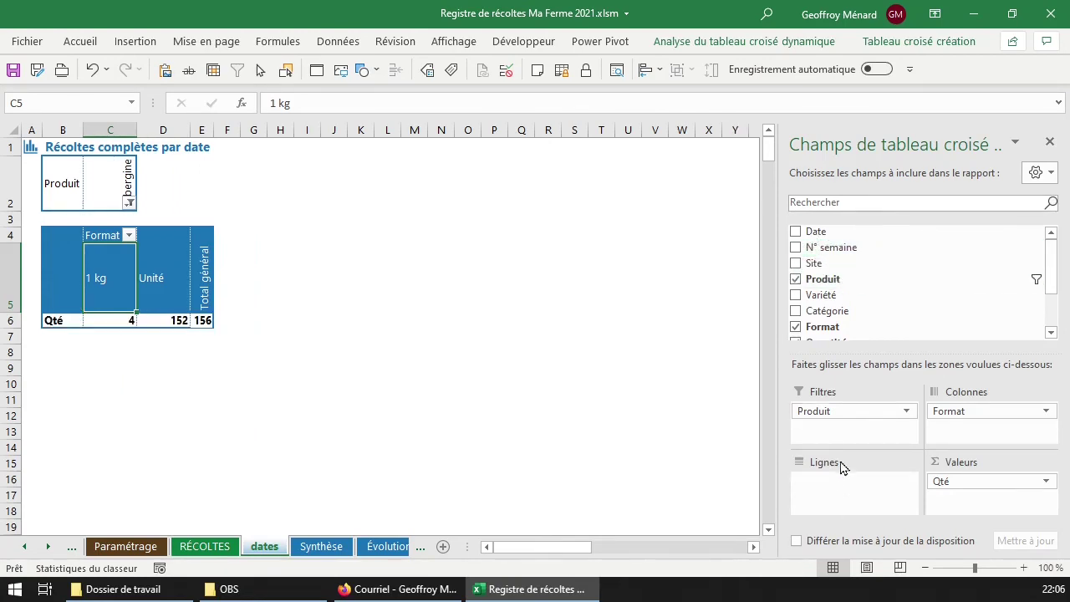
left_click(795, 232)
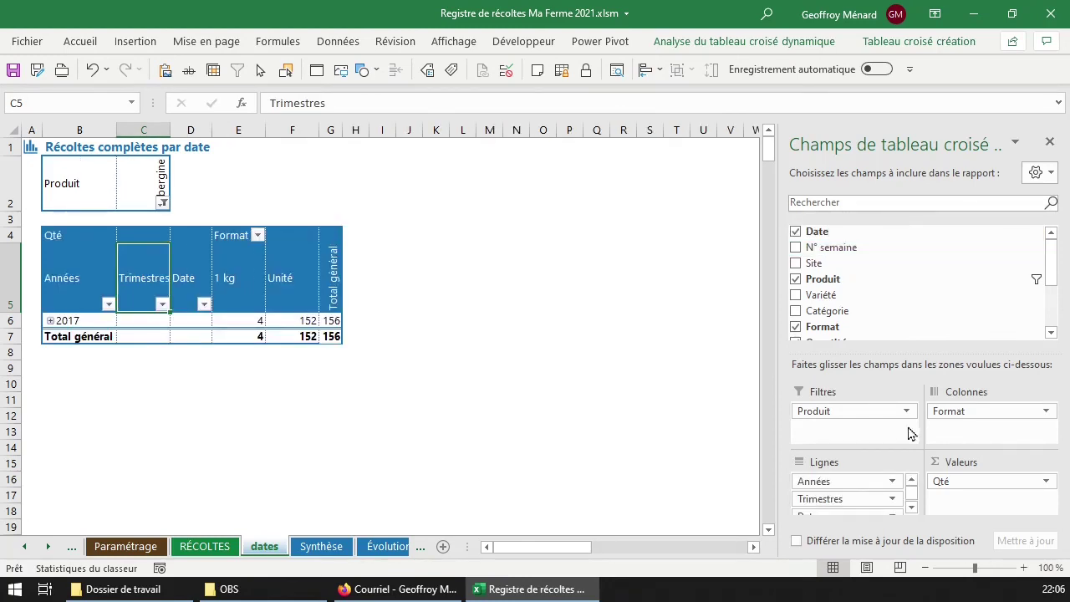
Expand 2017 and its first quarter, and remove Années and Trimestres from the pivot table's row fields
left_click(50, 321)
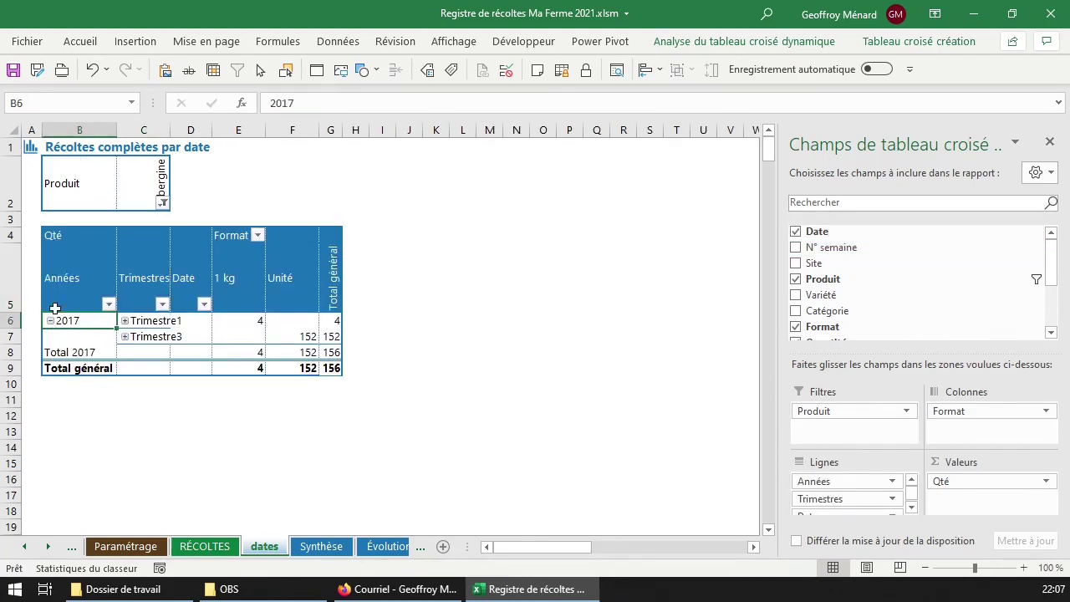
left_click(125, 322)
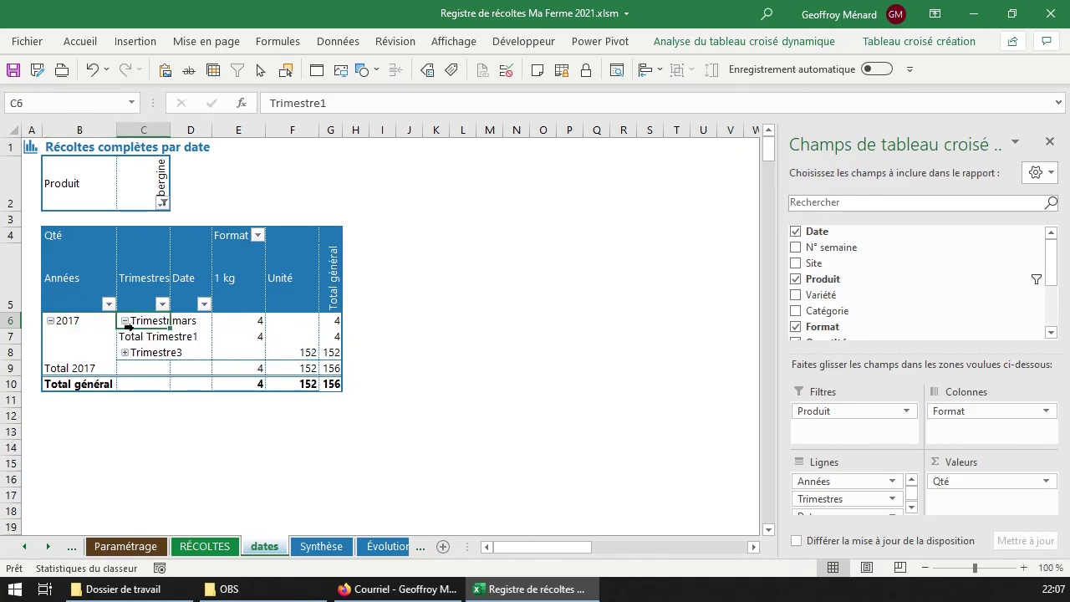
scroll(874, 500, "down", 1)
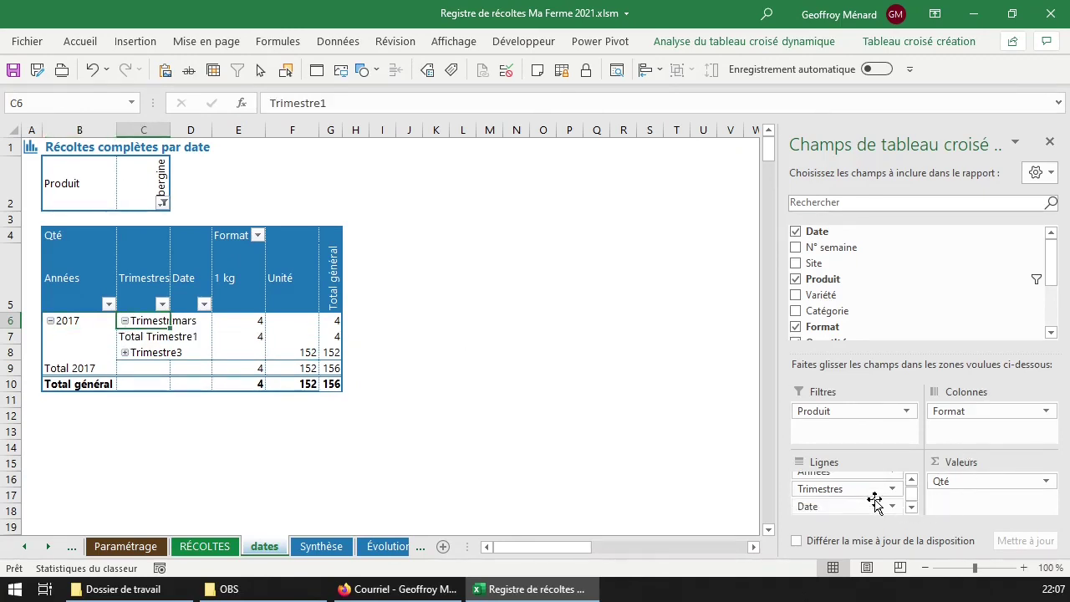
scroll(875, 500, "up", 1)
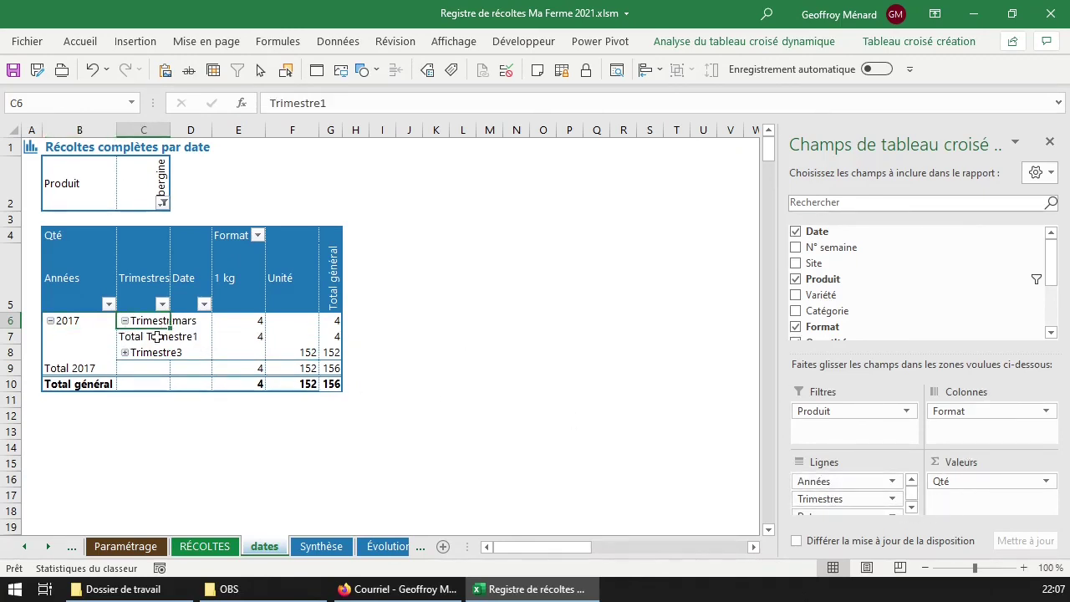
left_click_drag(851, 484, 863, 330)
left_click_drag(841, 485, 903, 301)
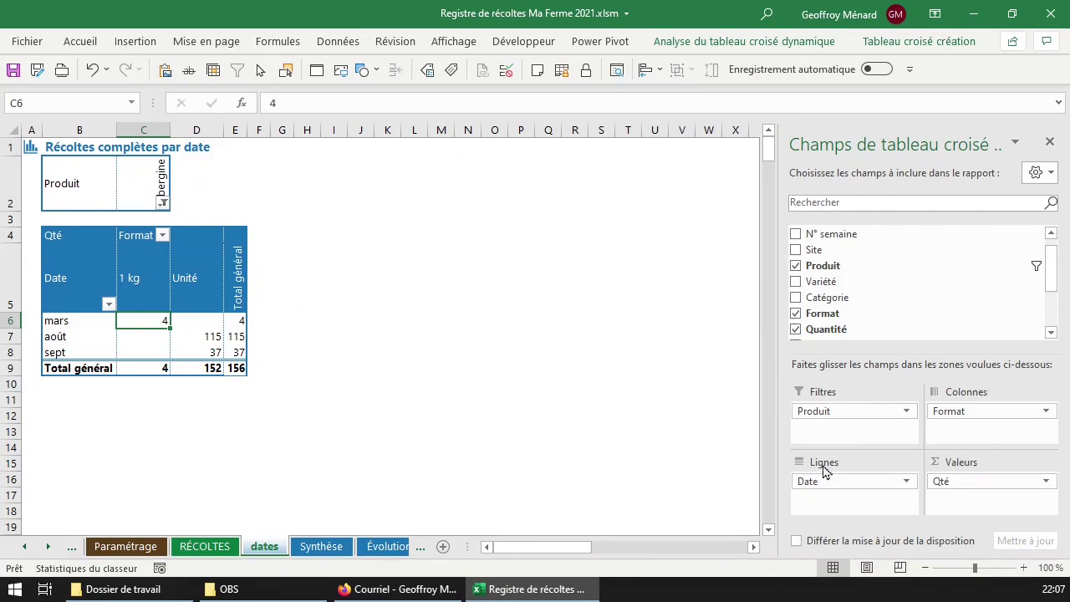
Turn off the Date subtotal and ungroup the month rows into individual harvest dates
right_click(62, 320)
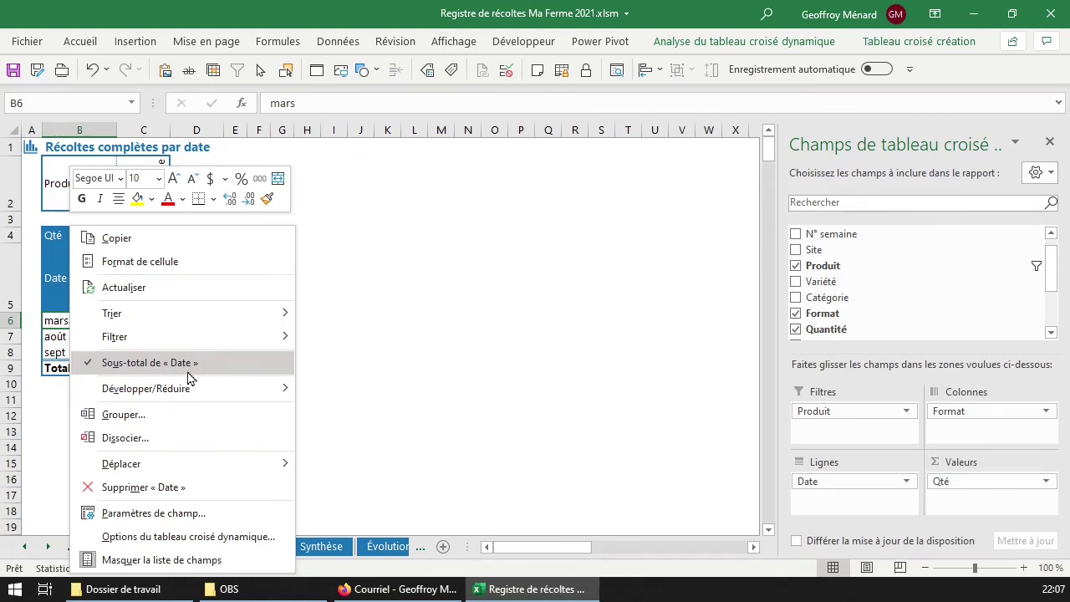
left_click(60, 320)
right_click(60, 321)
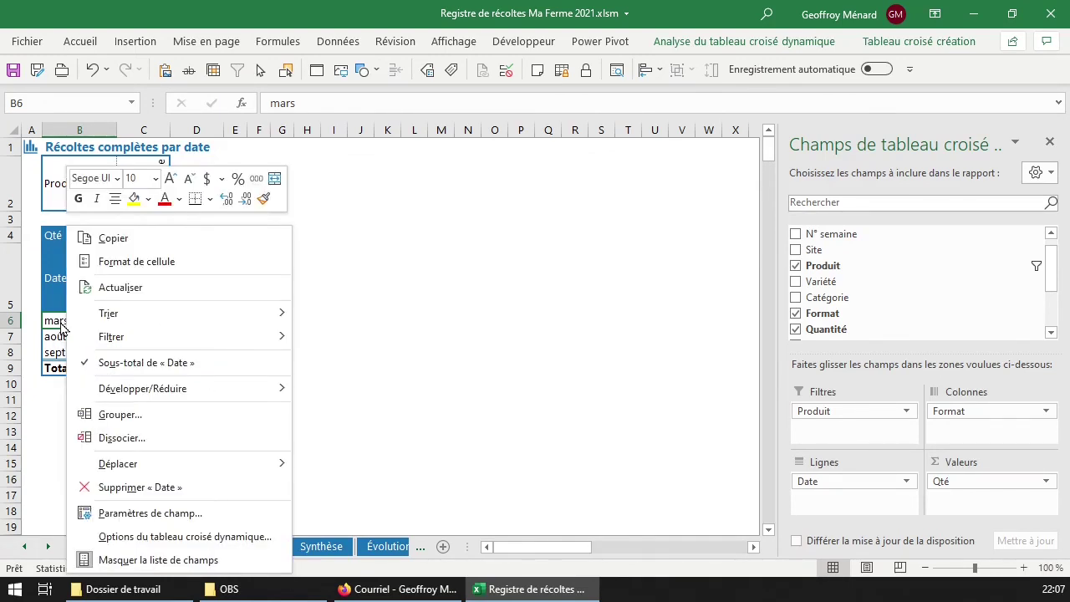
mouse_move(73, 318)
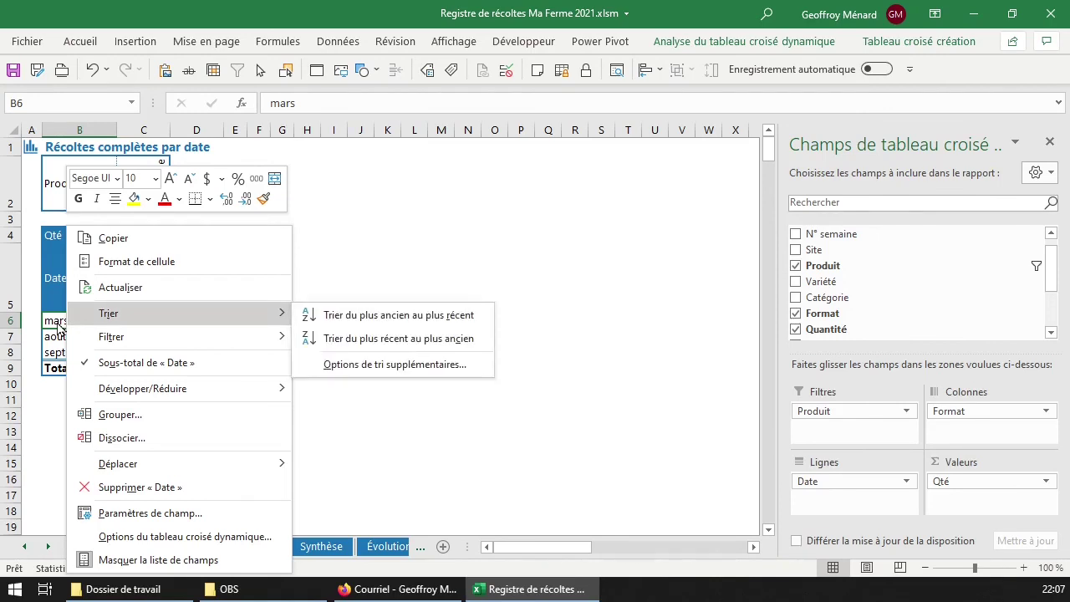
left_click(130, 362)
right_click(72, 317)
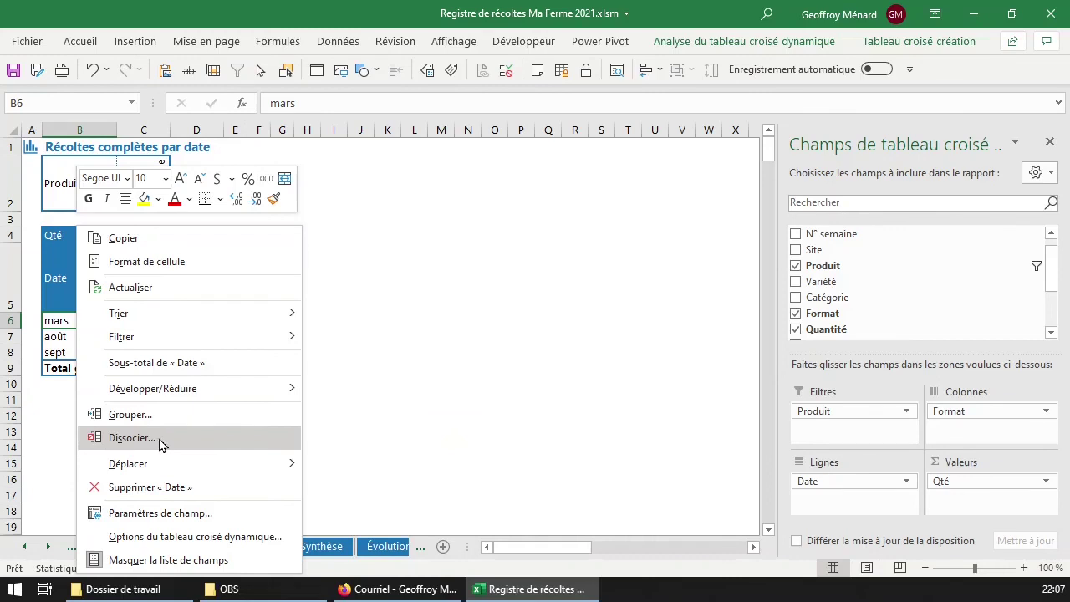
left_click(132, 437)
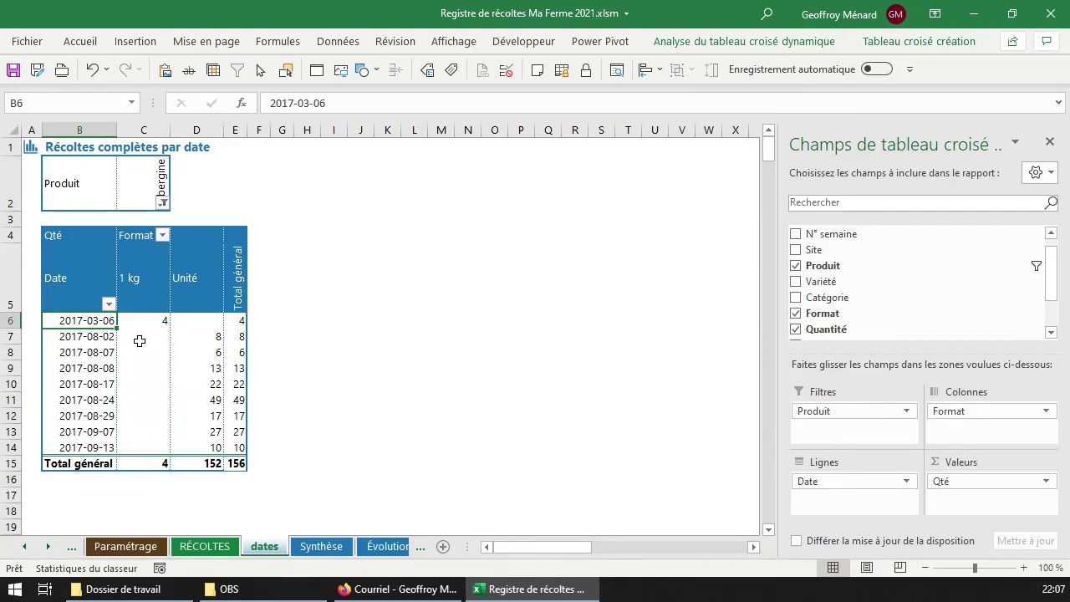
Permanently delete the dates sheet from the workbook
right_click(282, 547)
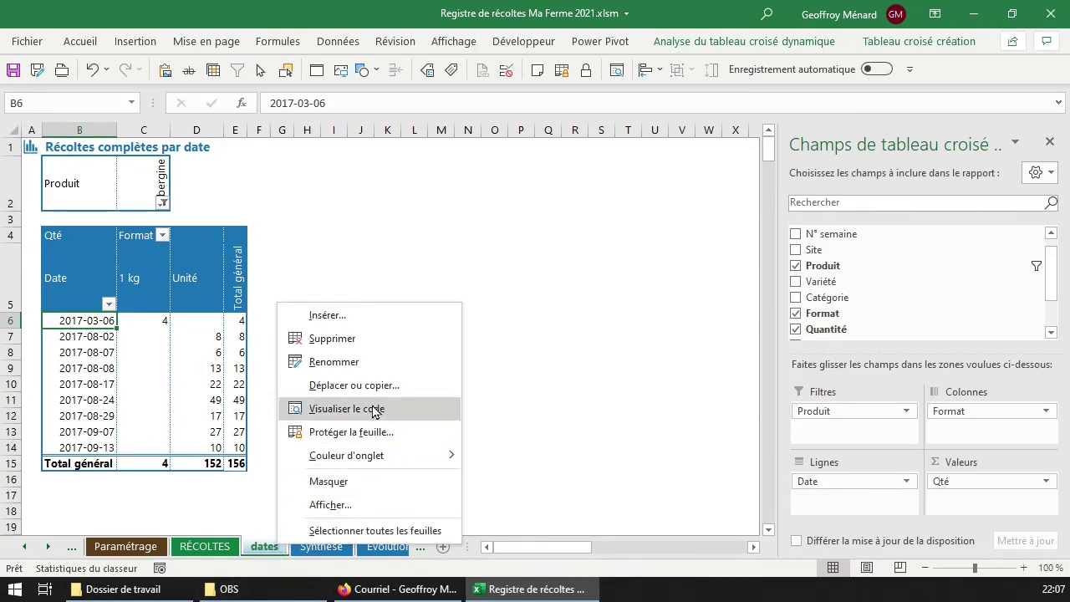
left_click(377, 350)
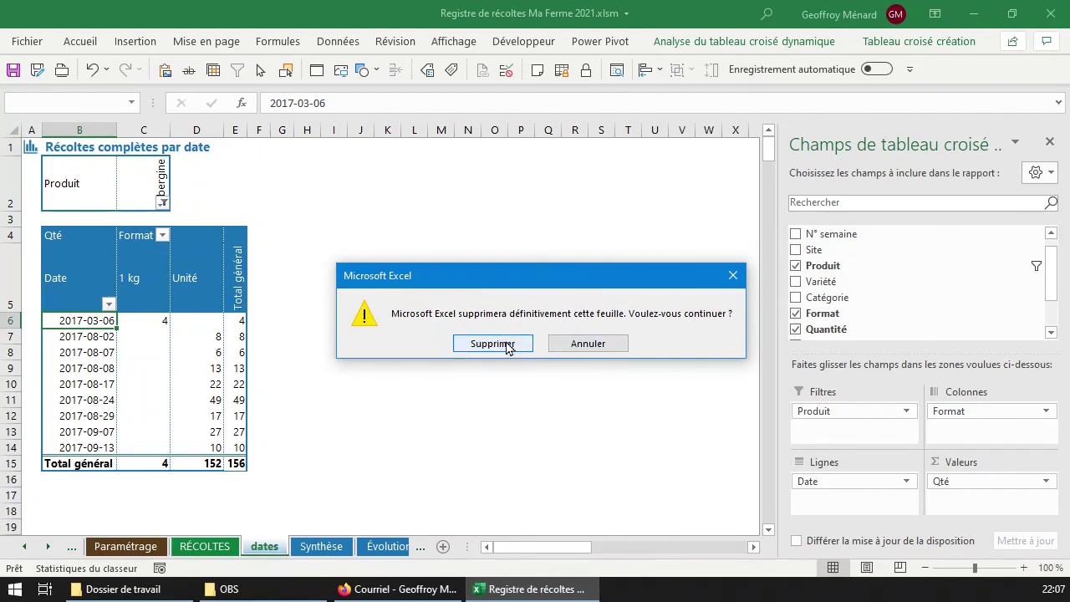
left_click_drag(535, 276, 446, 276)
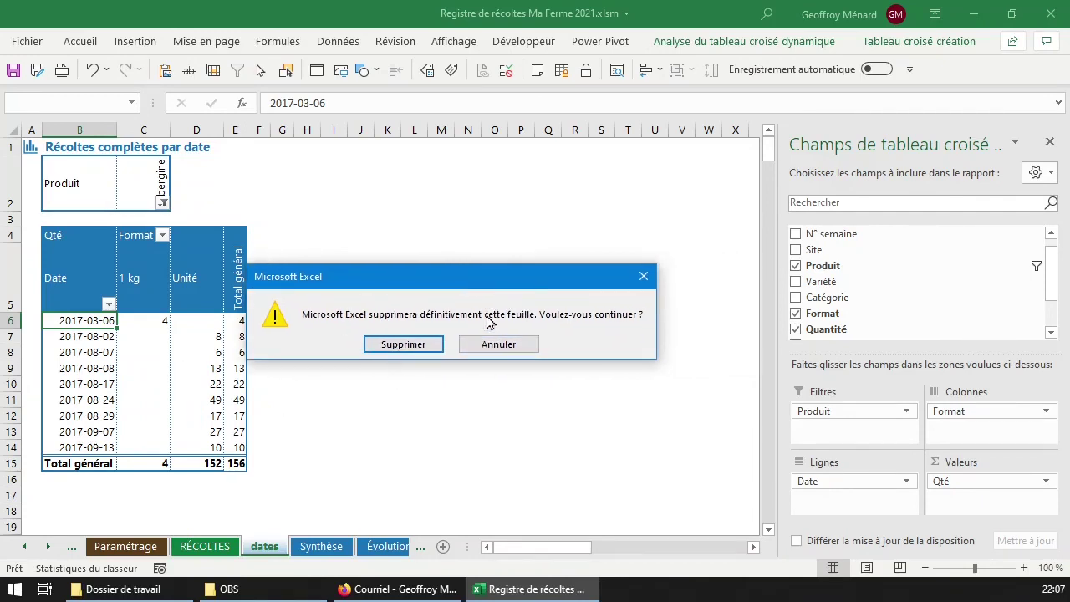
left_click(404, 344)
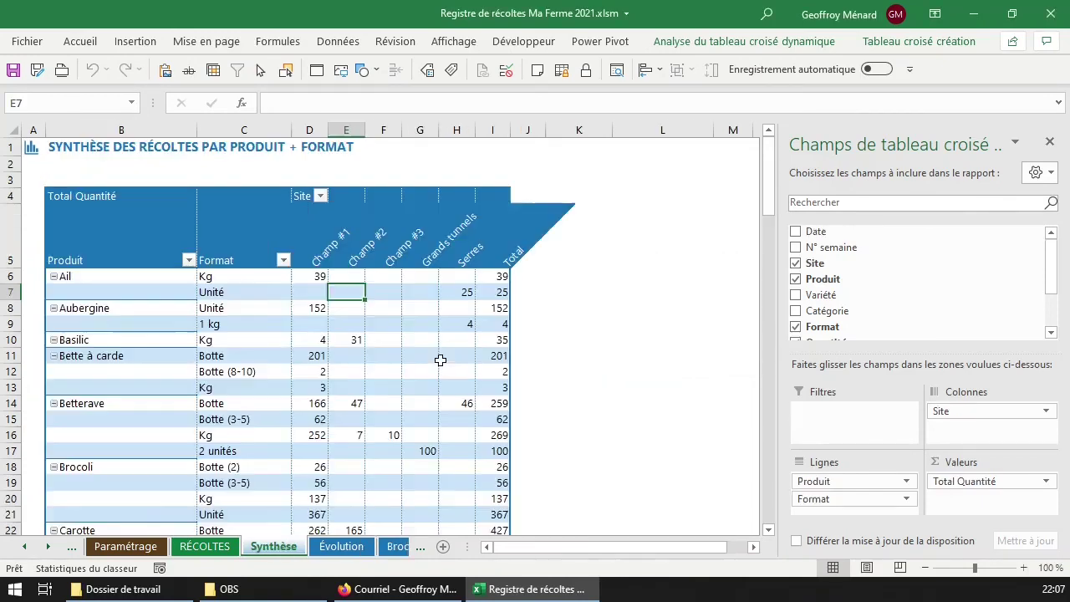
Permanently delete the Brocoli sheet from the workbook
left_click(398, 547)
right_click(322, 547)
left_click(412, 343)
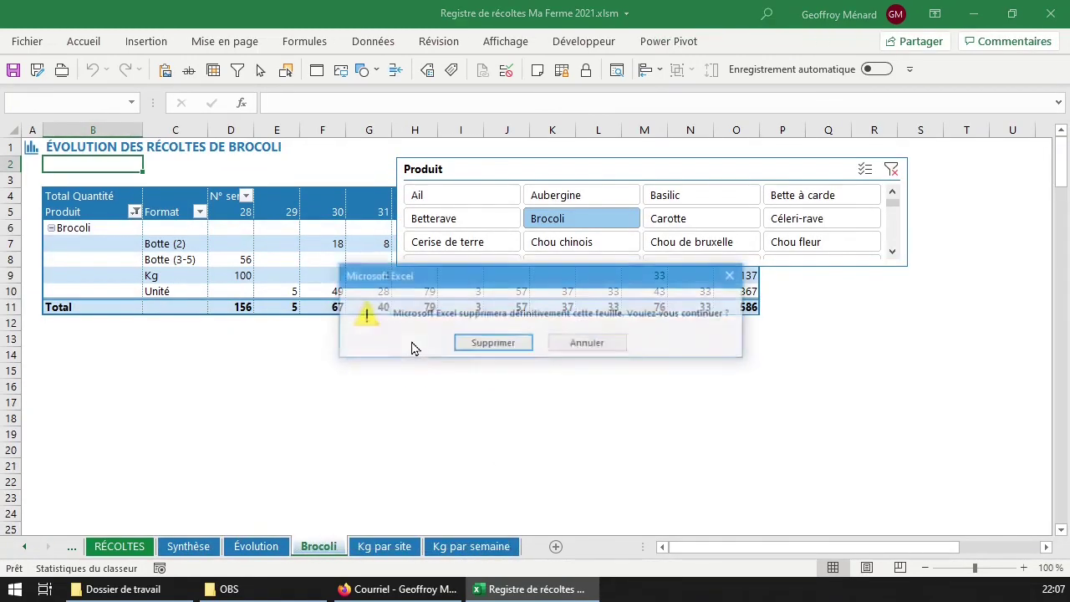
left_click(508, 350)
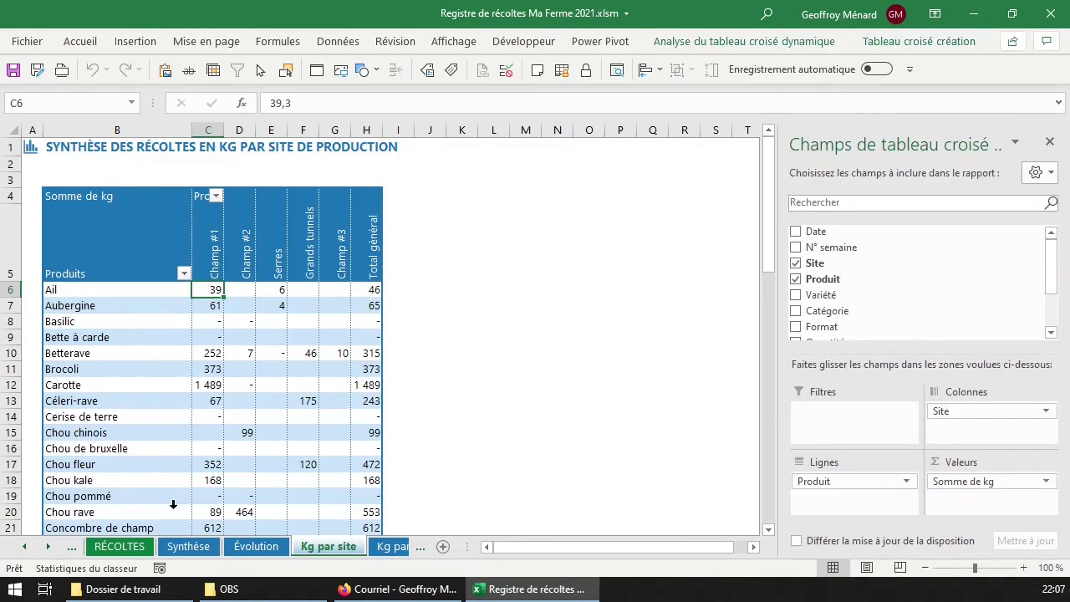
Return through the RÉCOLTES sheet to Paramétrage and look over the register's options and product list
left_click(120, 548)
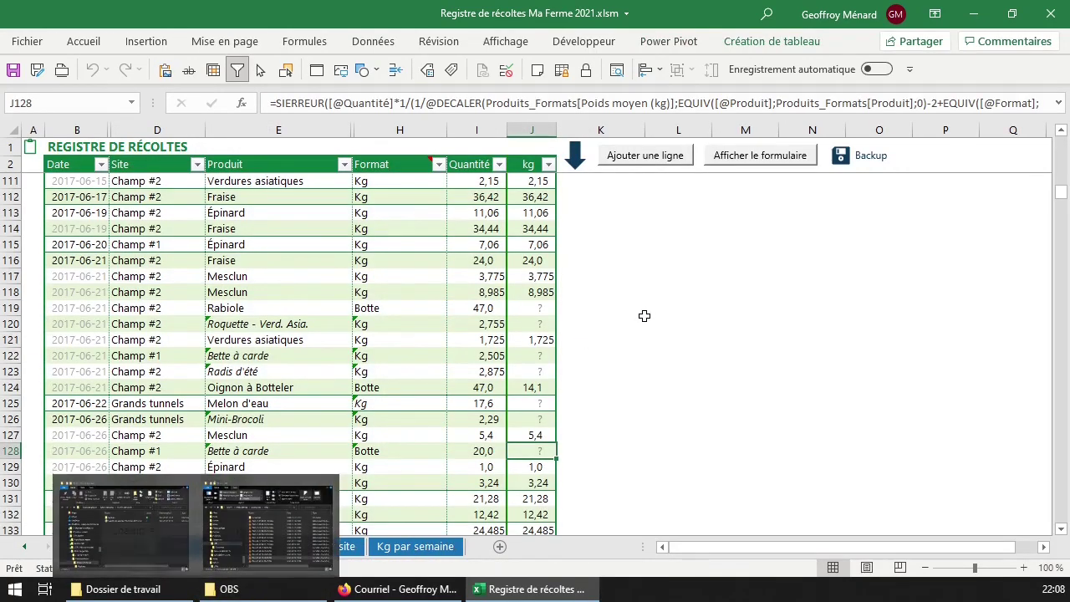
left_click(644, 321)
left_click(24, 547)
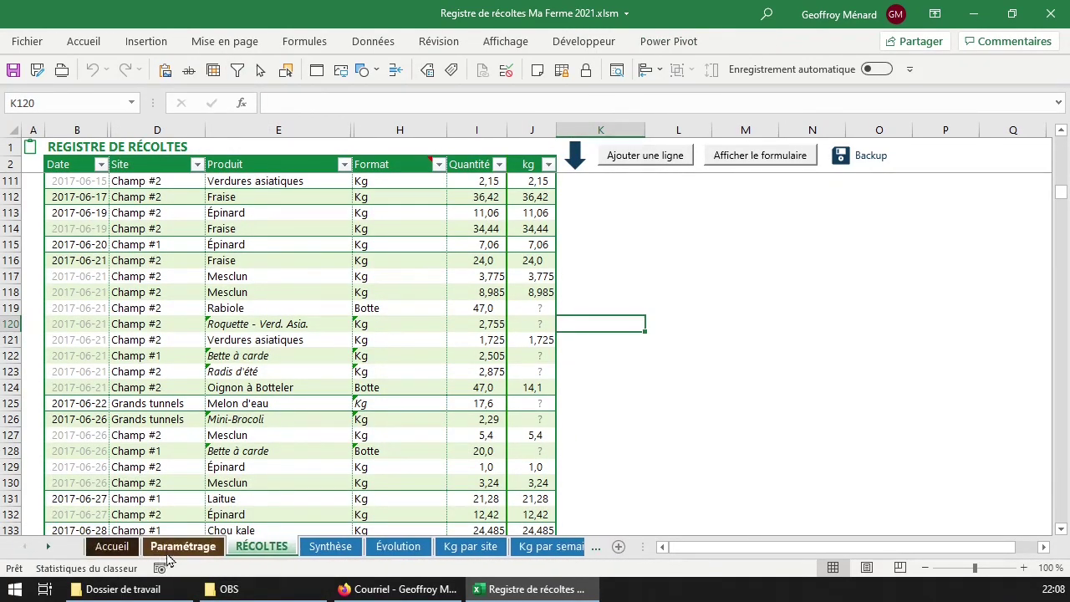
left_click(169, 552)
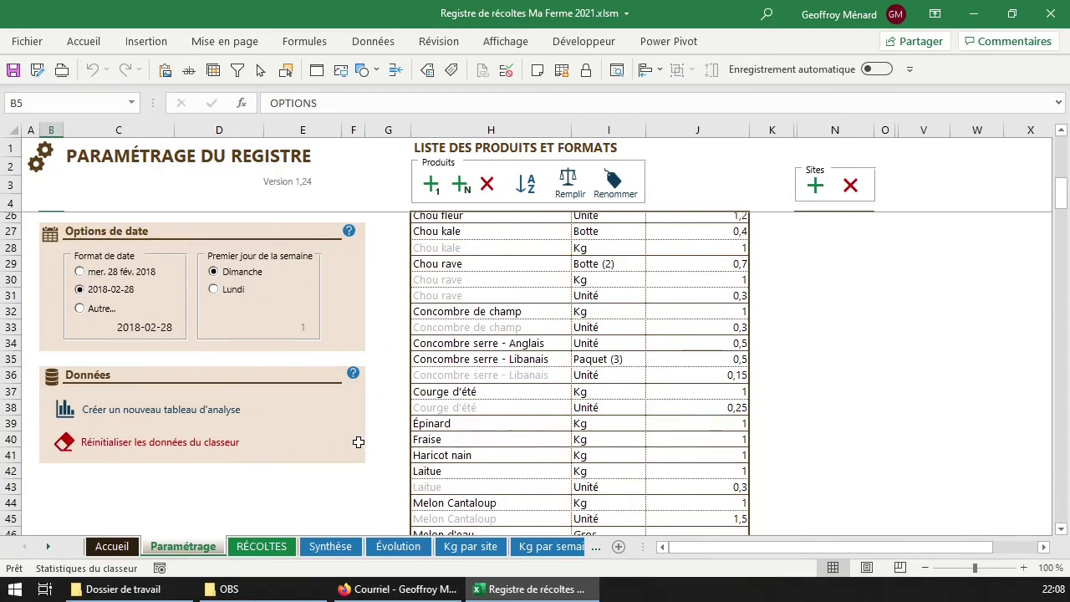
scroll(358, 442, "down", 3)
scroll(348, 438, "up", 10)
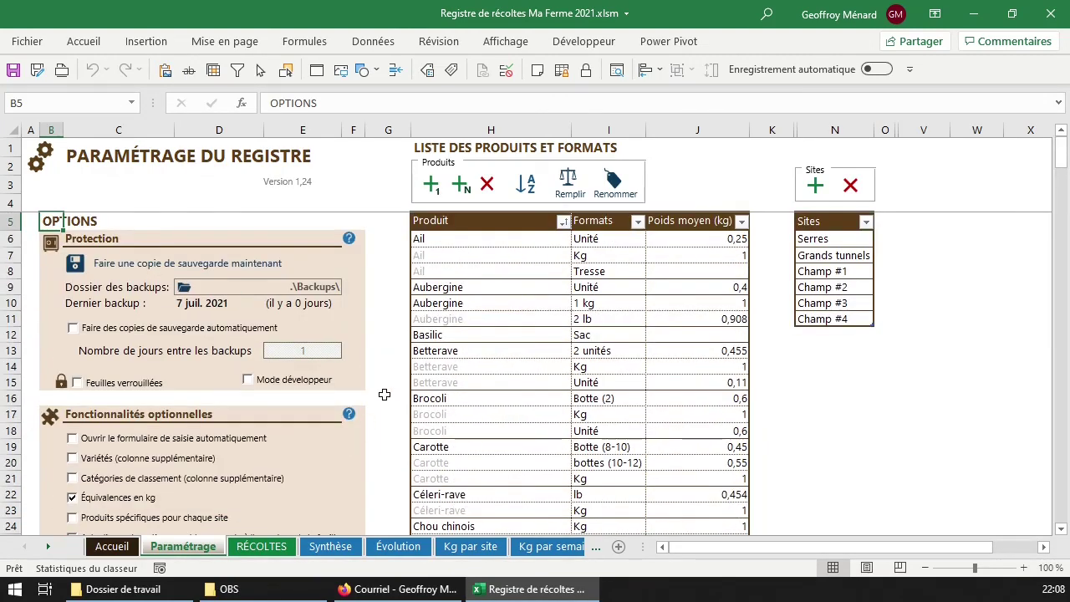